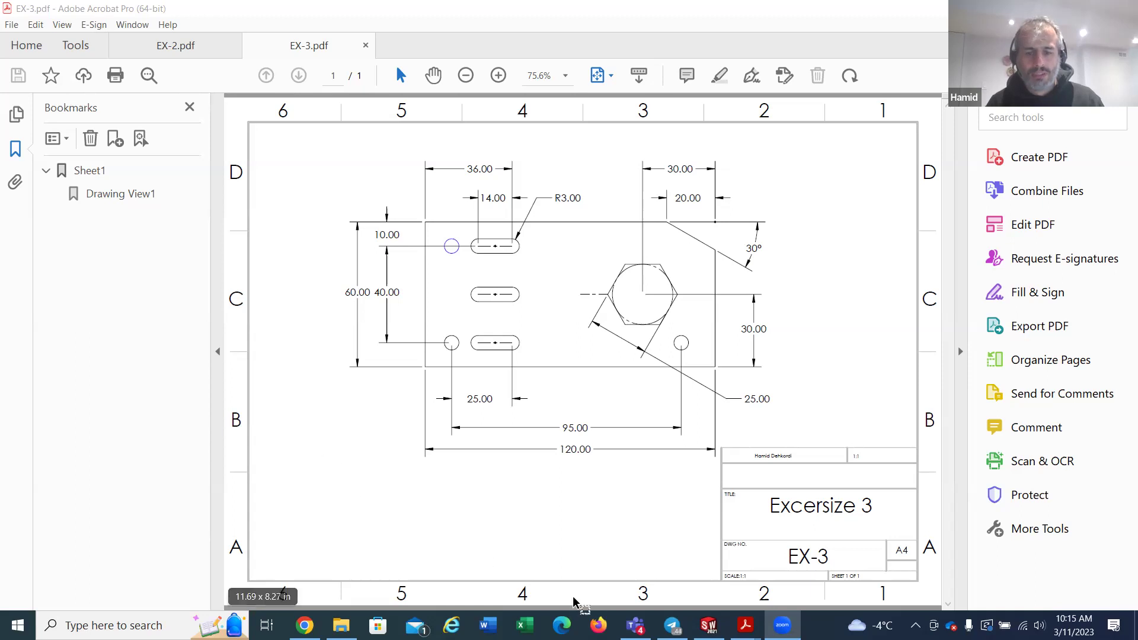
Step: Switch to SOLIDWORKS and create a new part document from the Part template
left_click(705, 624)
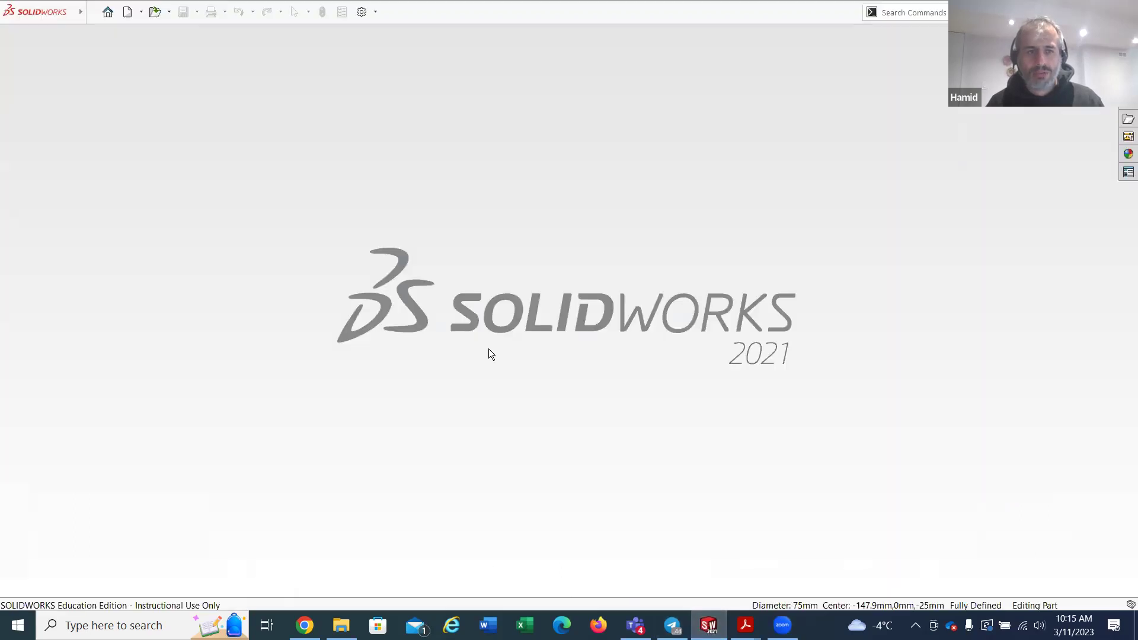
left_click(92, 13)
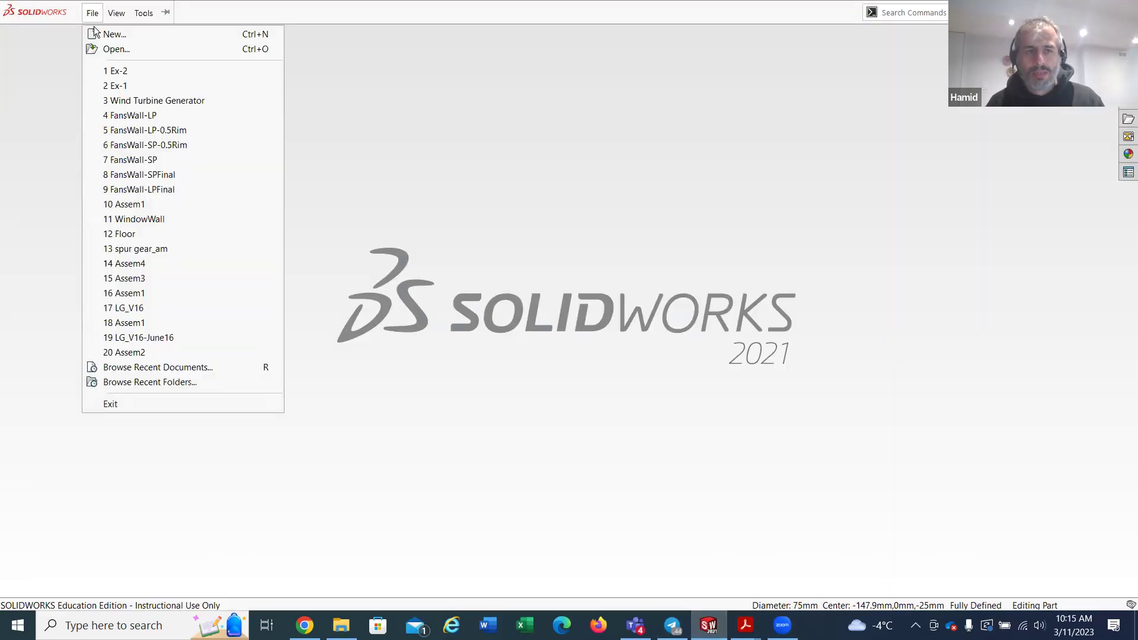
left_click(113, 35)
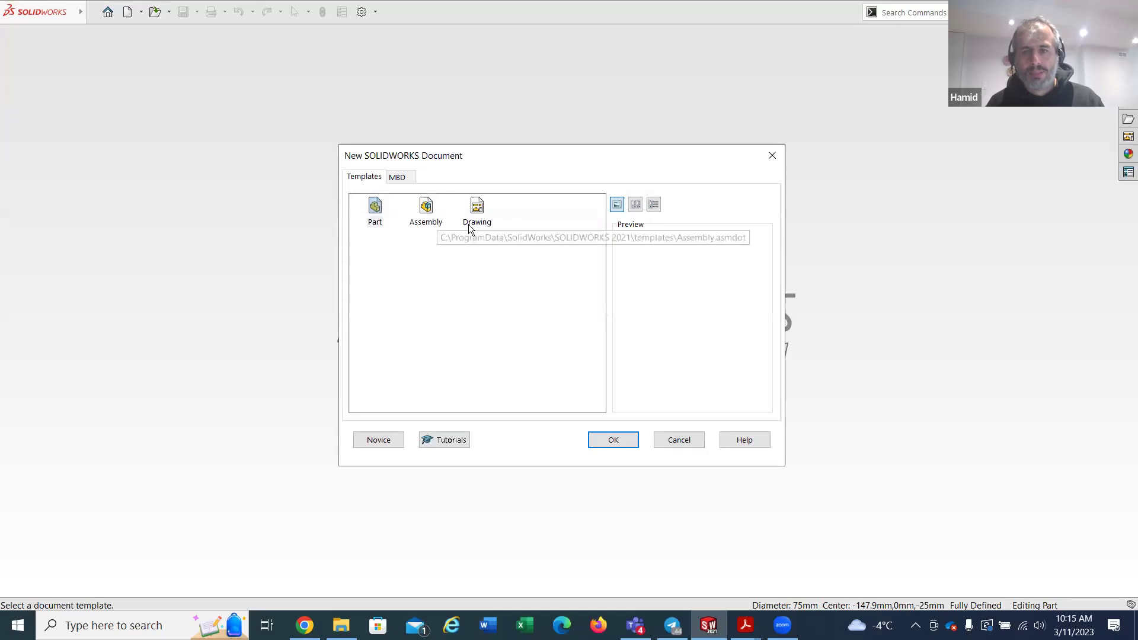
left_click(377, 225)
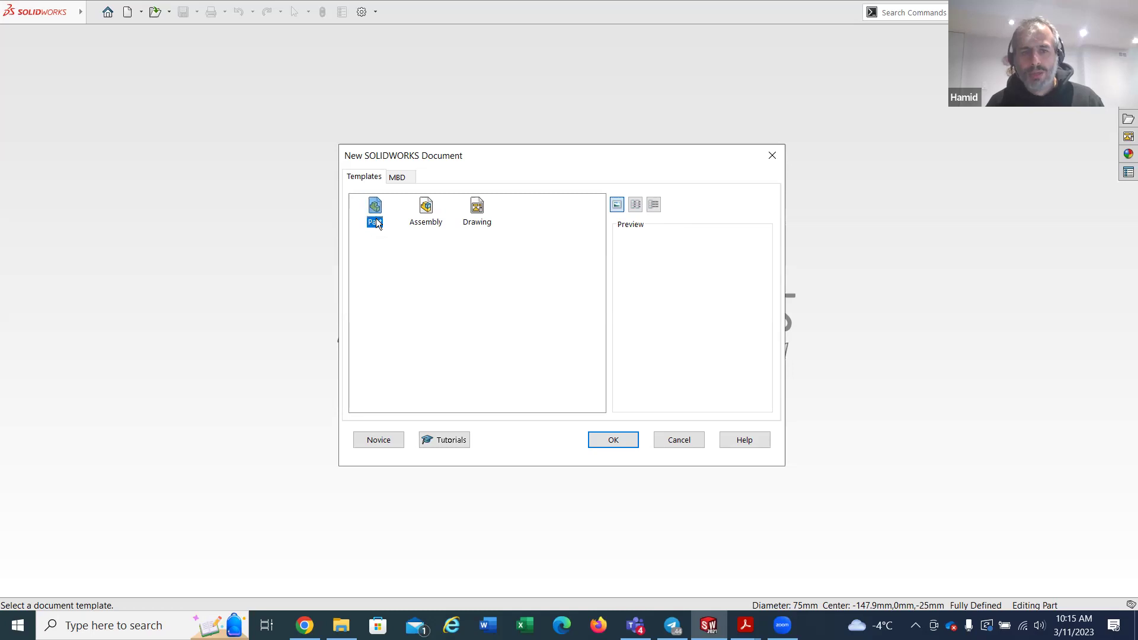
left_click(589, 439)
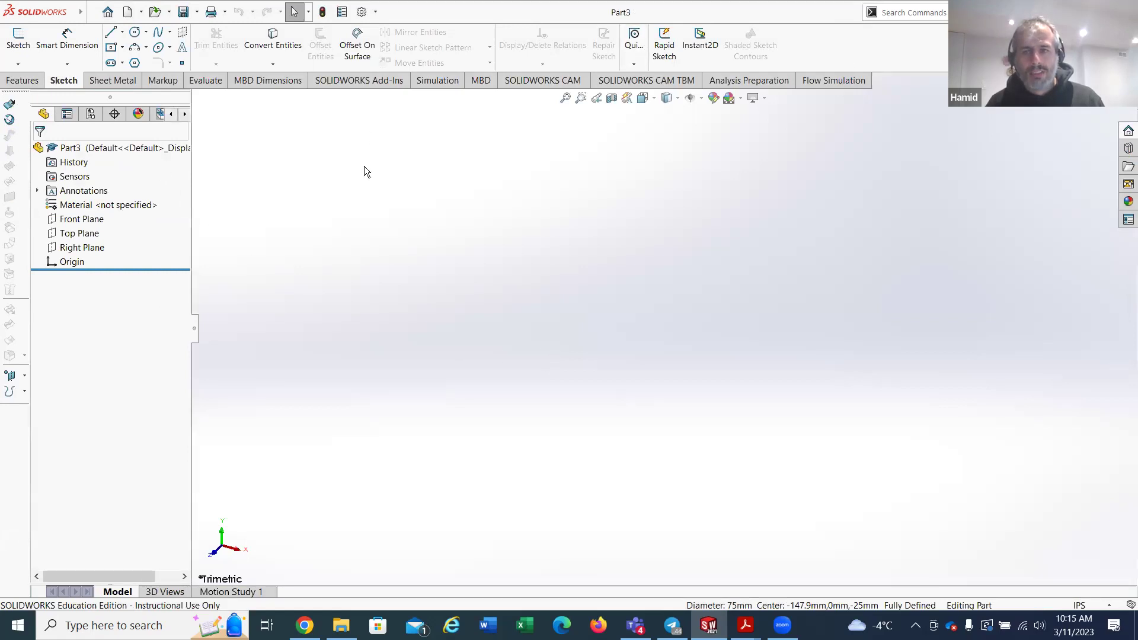
Step: Save the new part to the Desktop under the file name EX-3
left_click(186, 22)
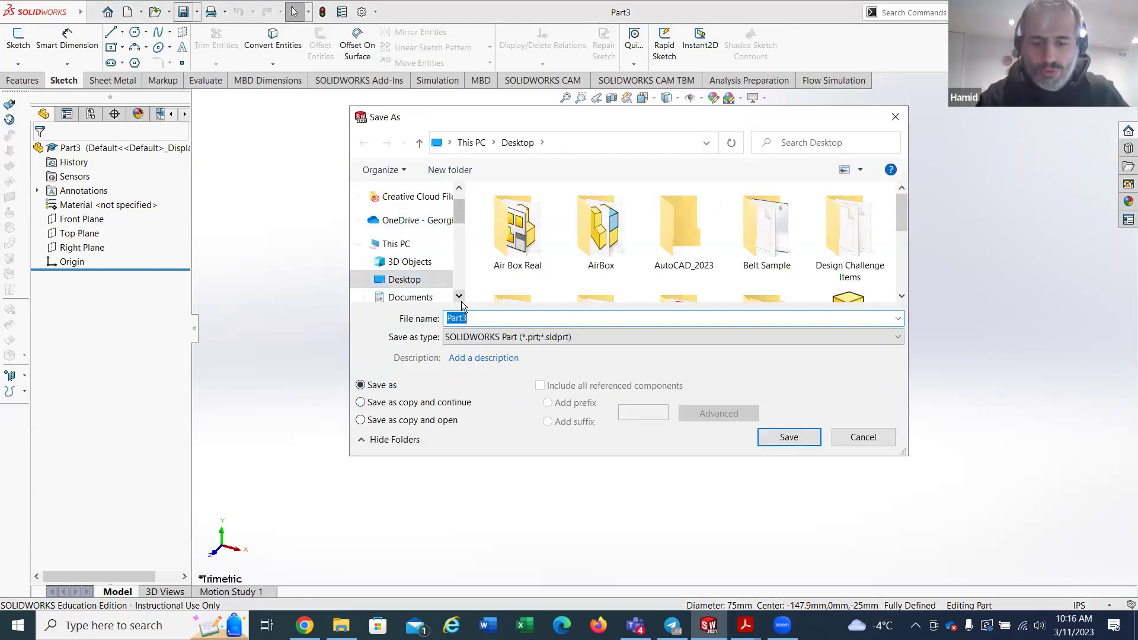
type("EX-3")
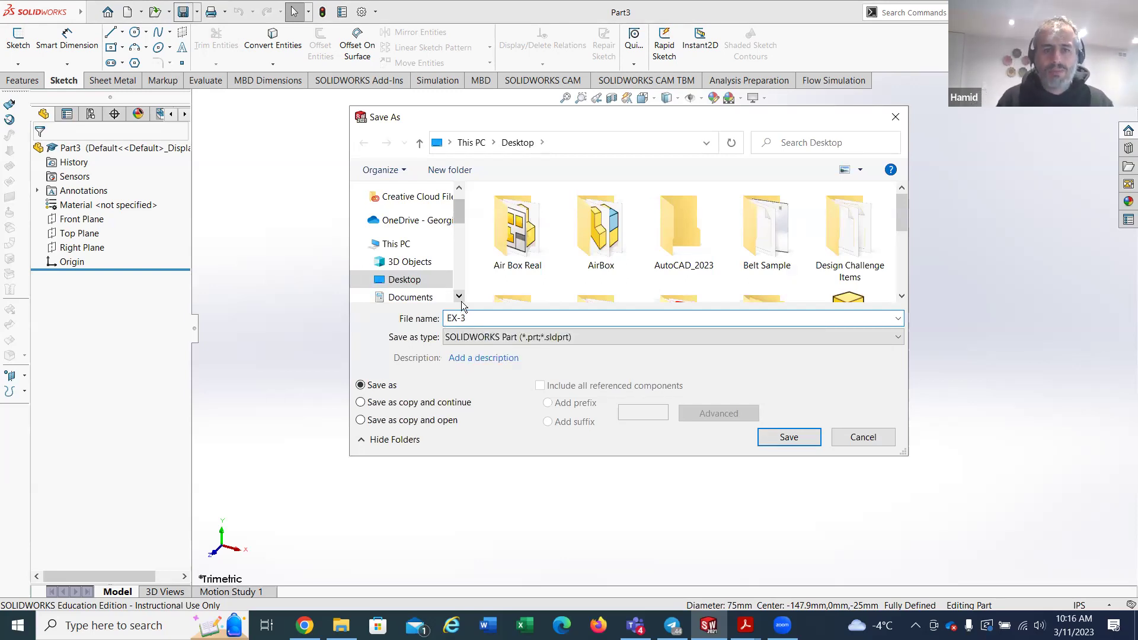
left_click(771, 439)
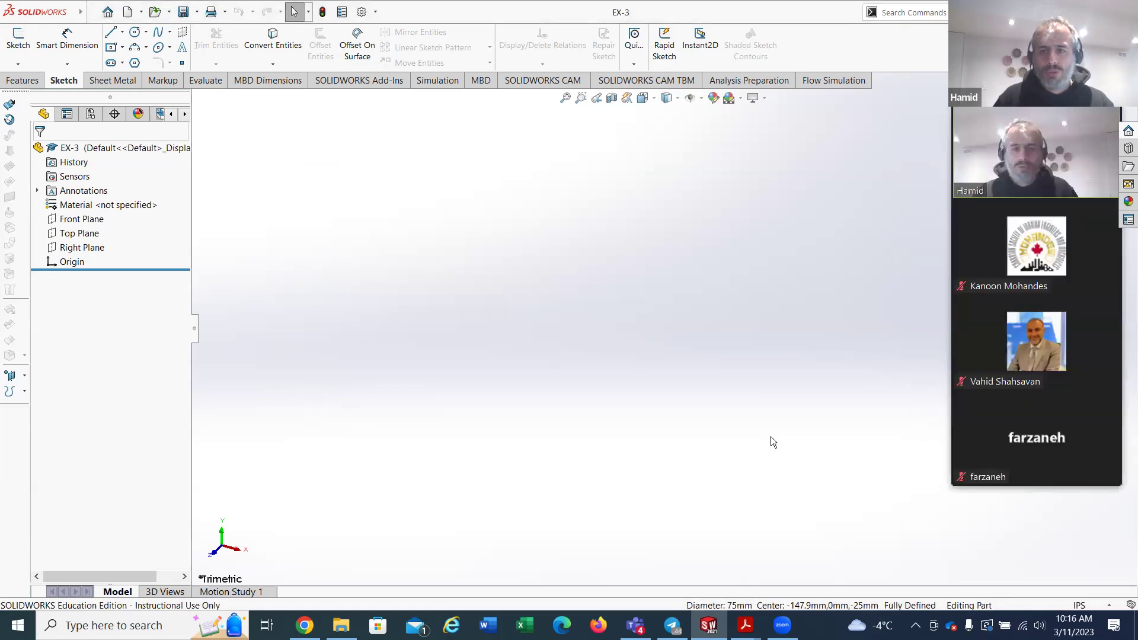
Step: Switch to Acrobat and close EX-2.pdf so the EX-3 drawing is shown
mouse_move(738, 623)
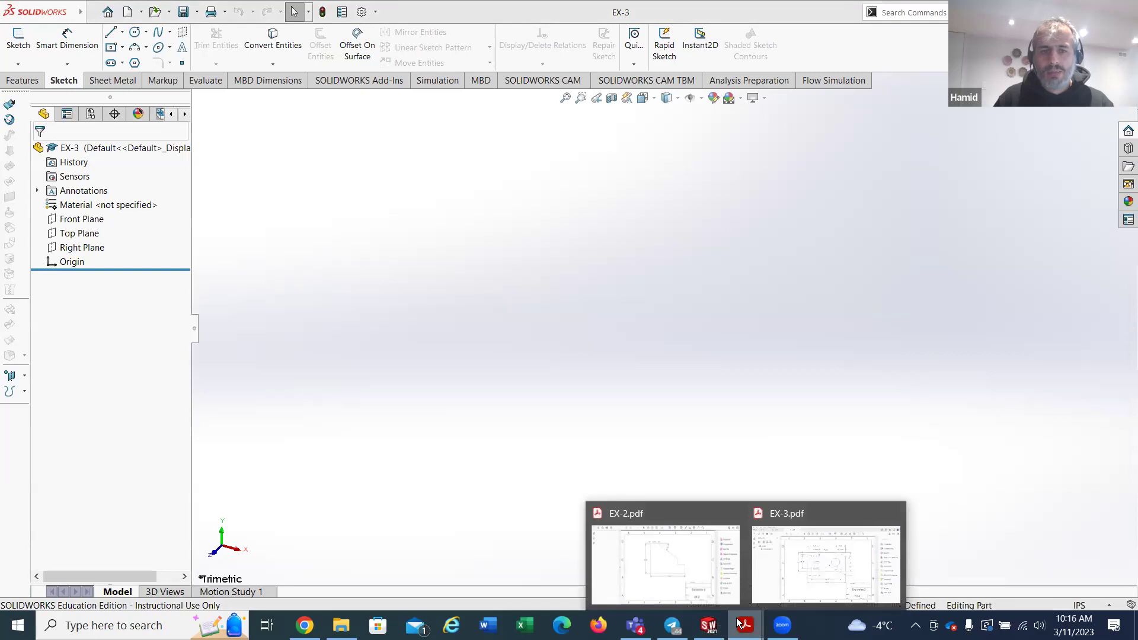
left_click(682, 566)
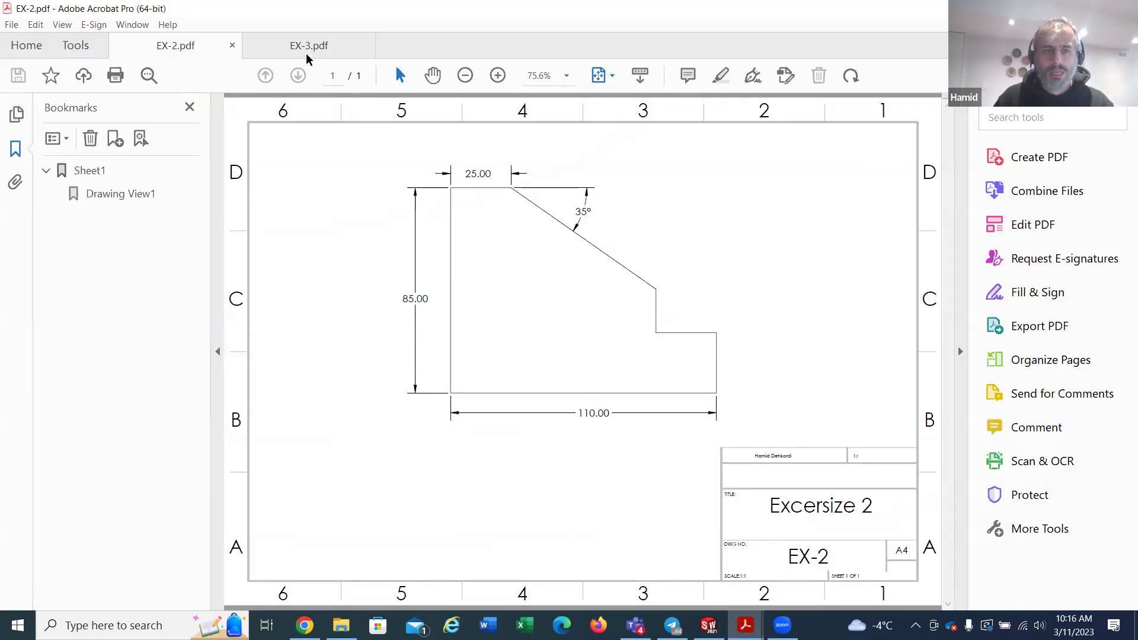
left_click(232, 45)
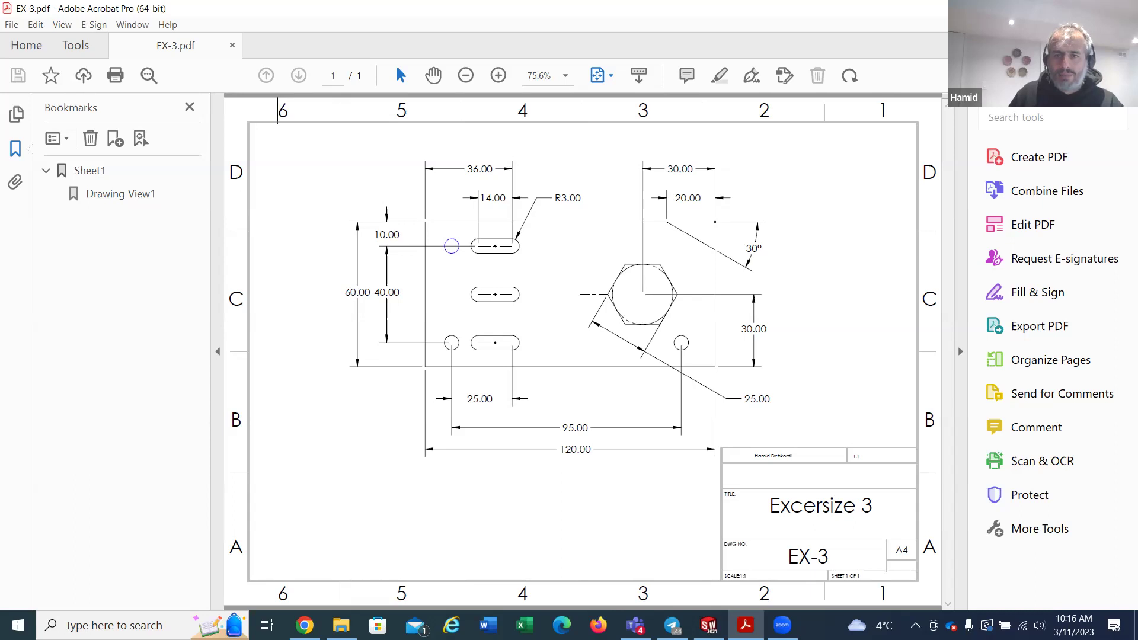
Step: Switch back to SOLIDWORKS, set the document units to MMGS (millimeter, gram, second), and save the part
key("alt+Tab")
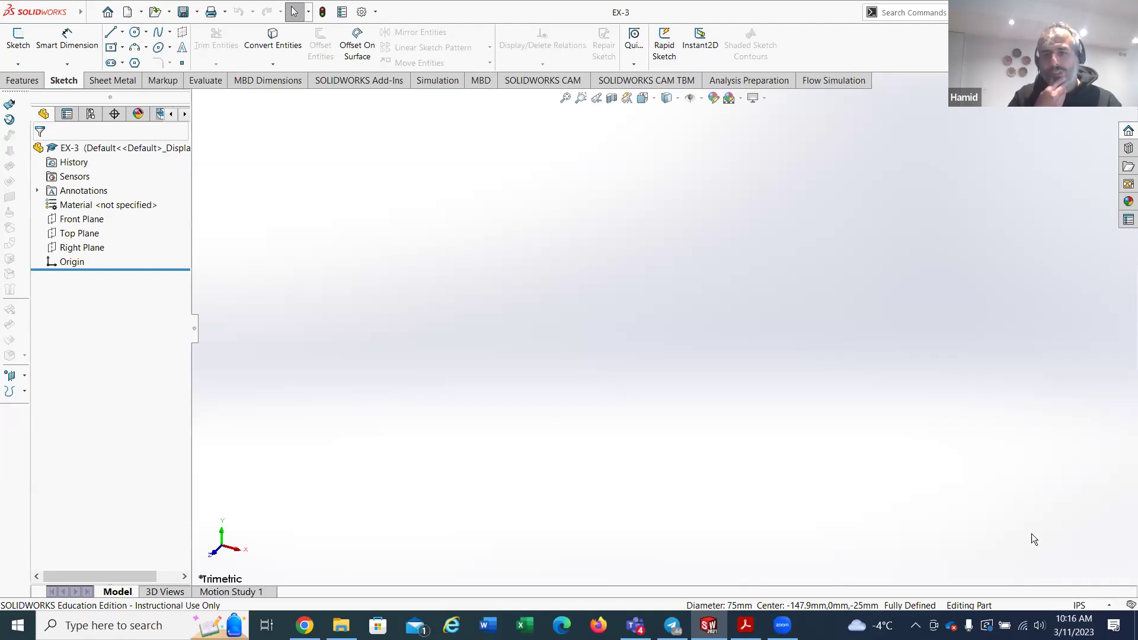
left_click(1080, 605)
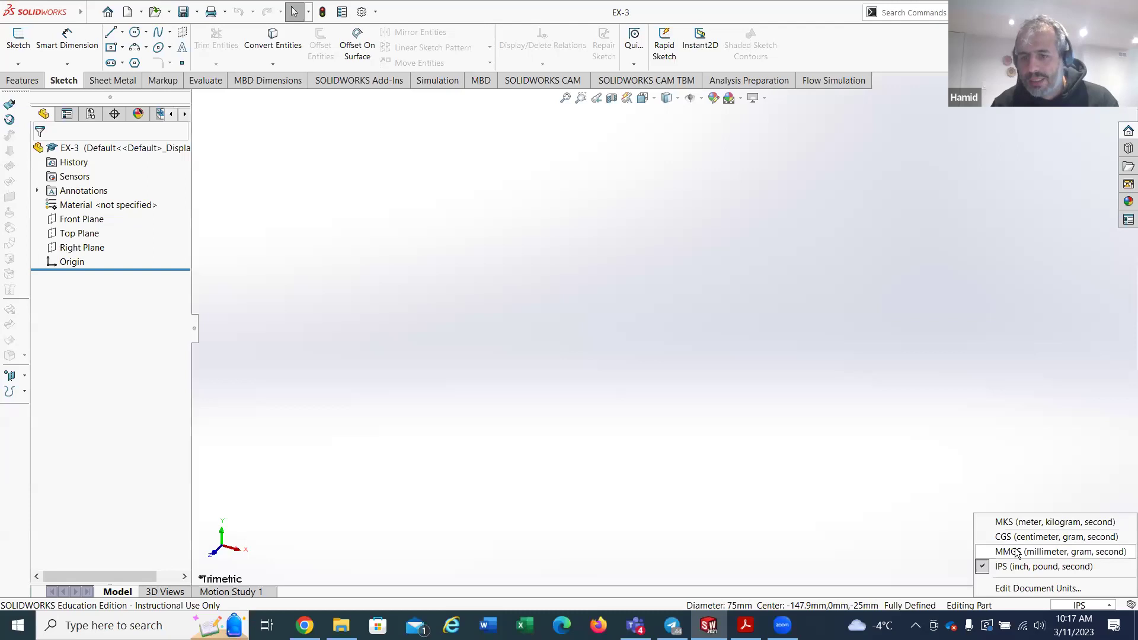
left_click(1082, 550)
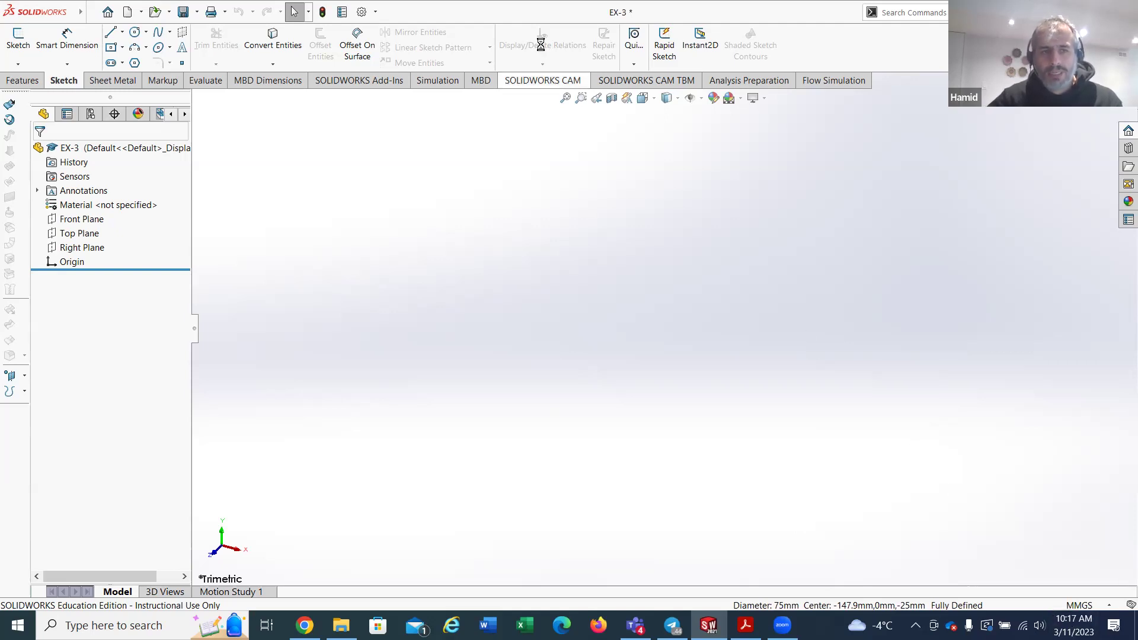
left_click(182, 12)
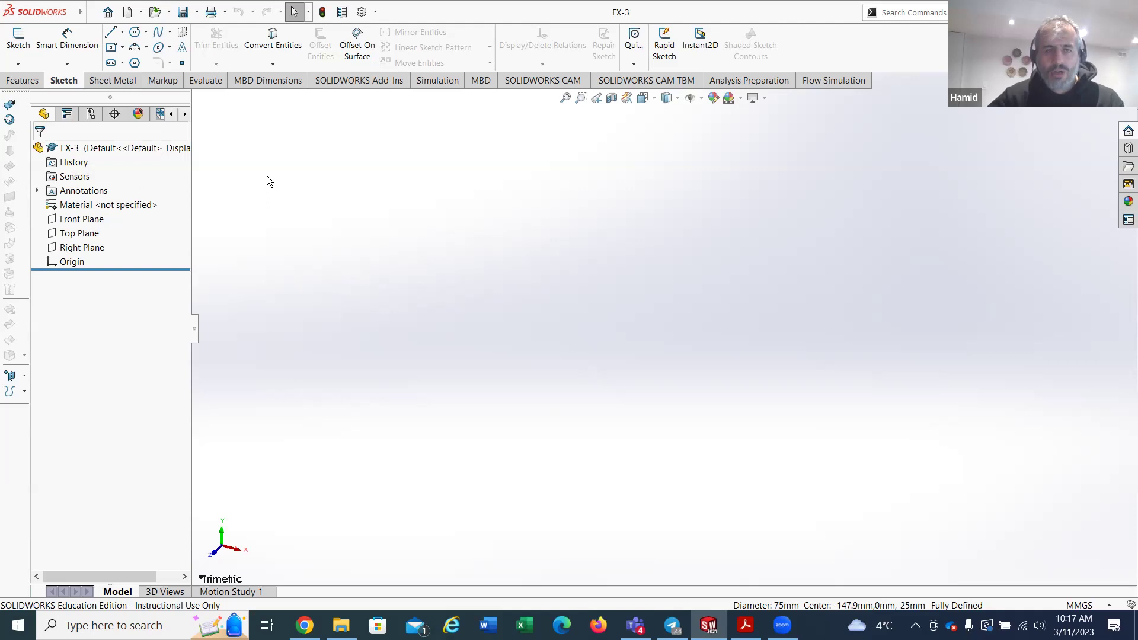
left_click(14, 81)
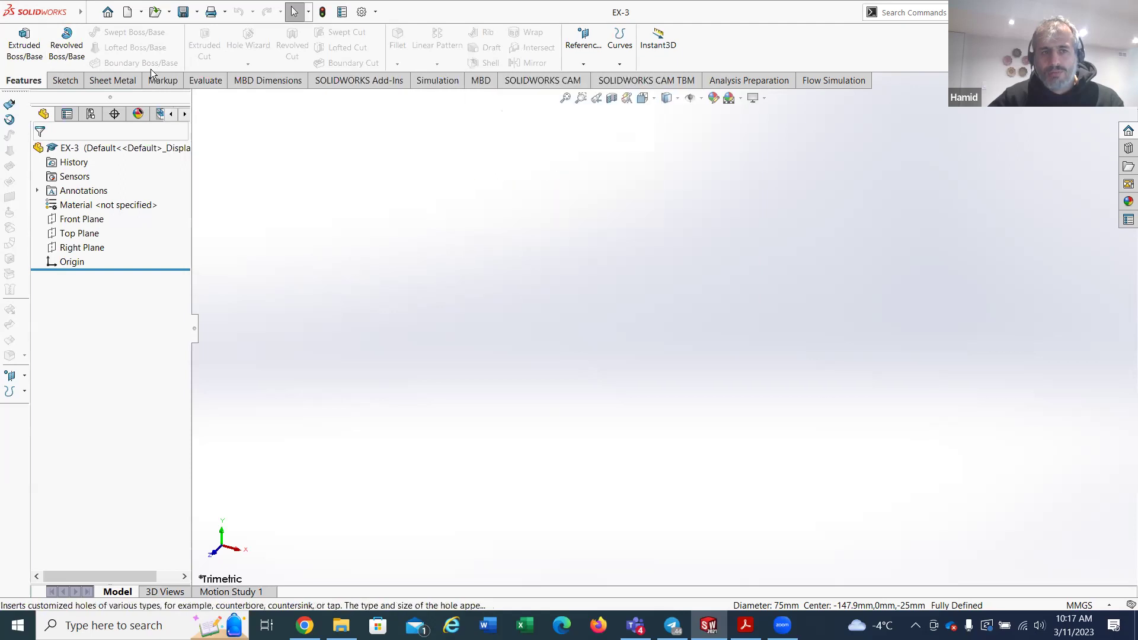
left_click(65, 81)
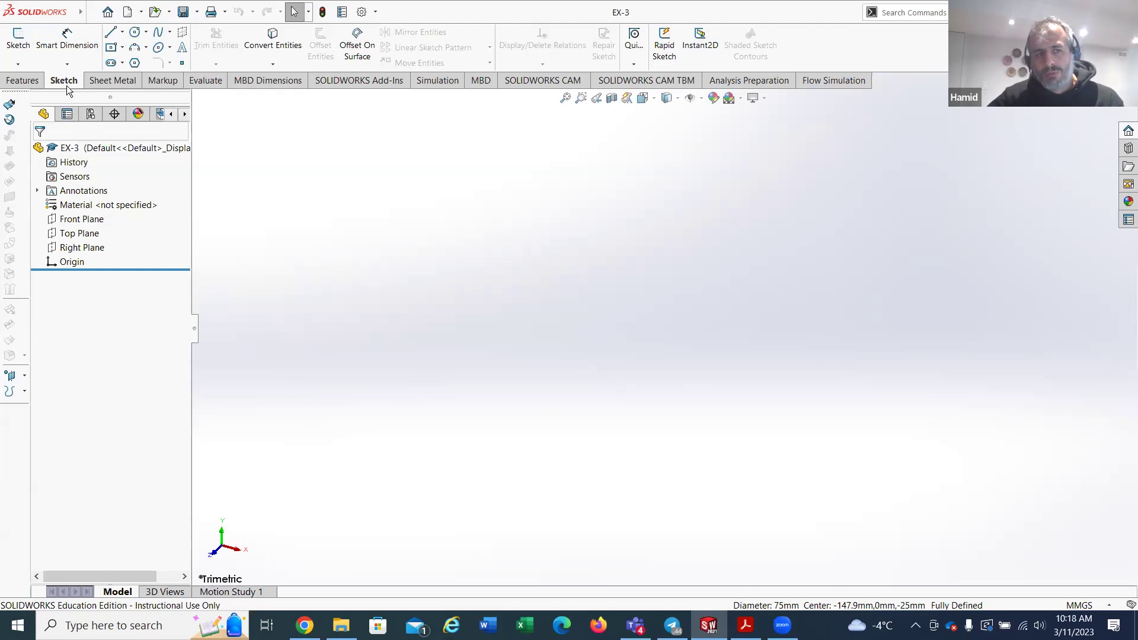
left_click(23, 82)
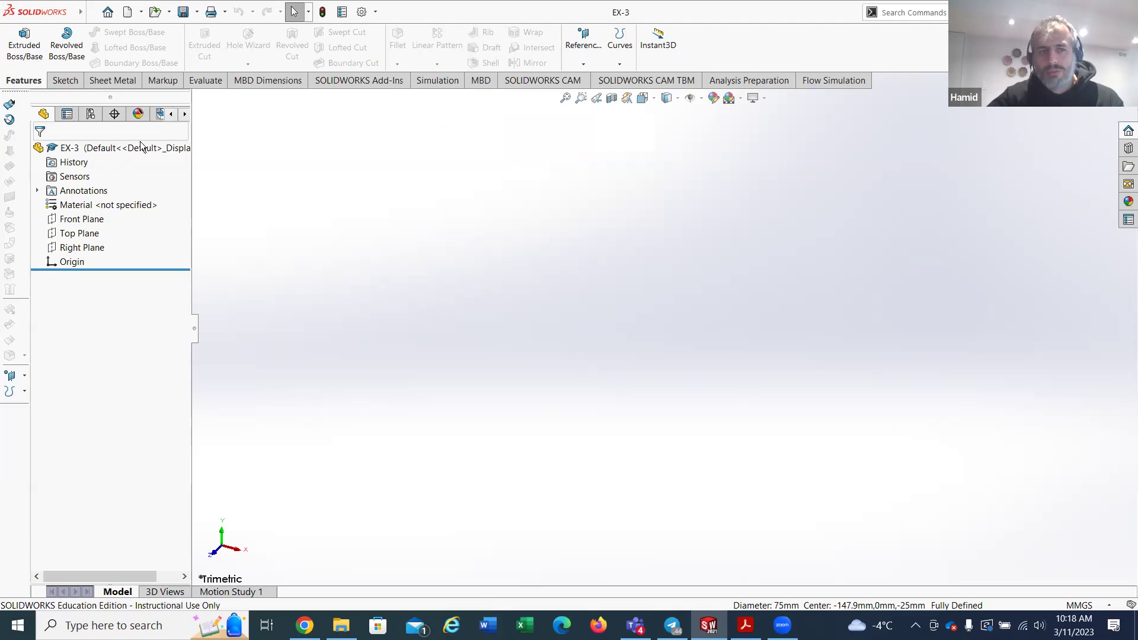
left_click(60, 81)
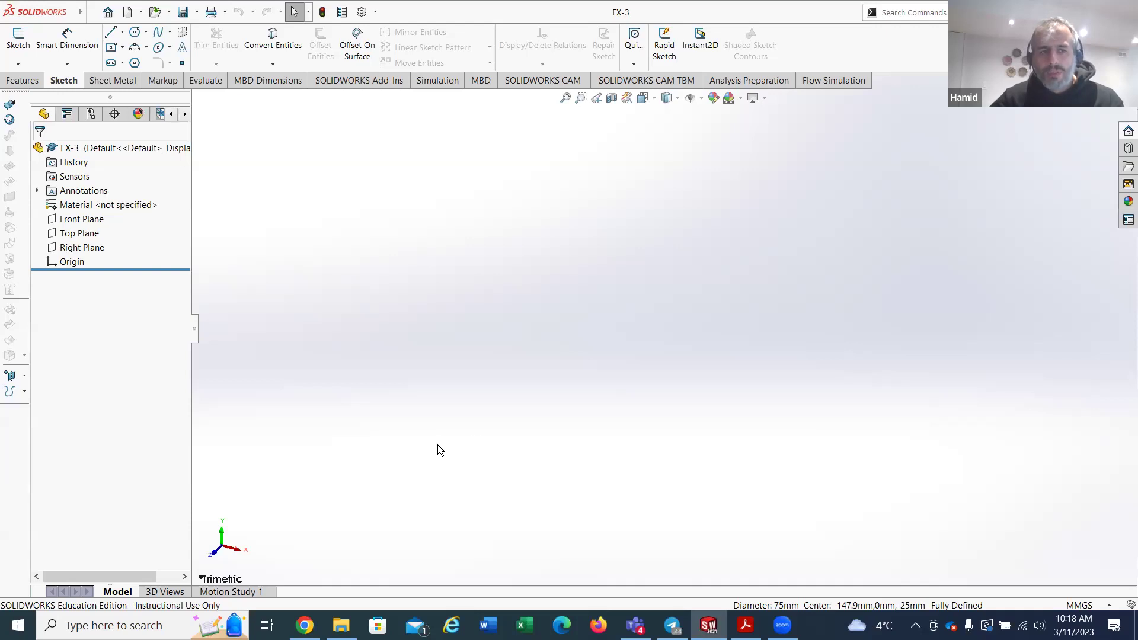
Step: Examine the orientation of the Front, Top and Right planes and the location of the origin
left_click(77, 220)
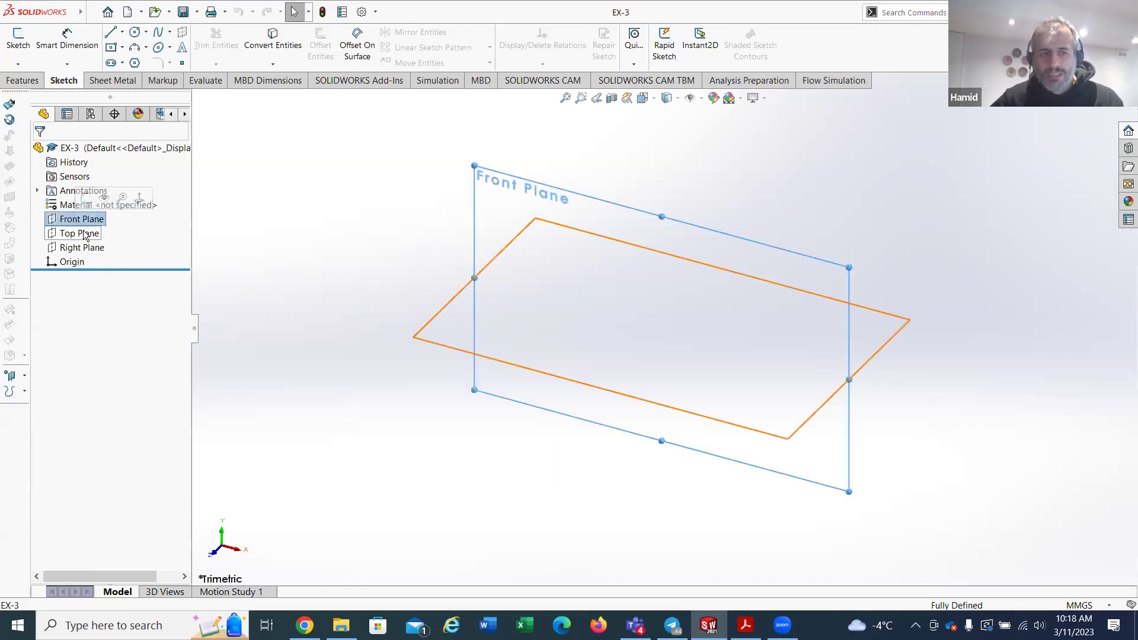
left_click(85, 234)
left_click(88, 249)
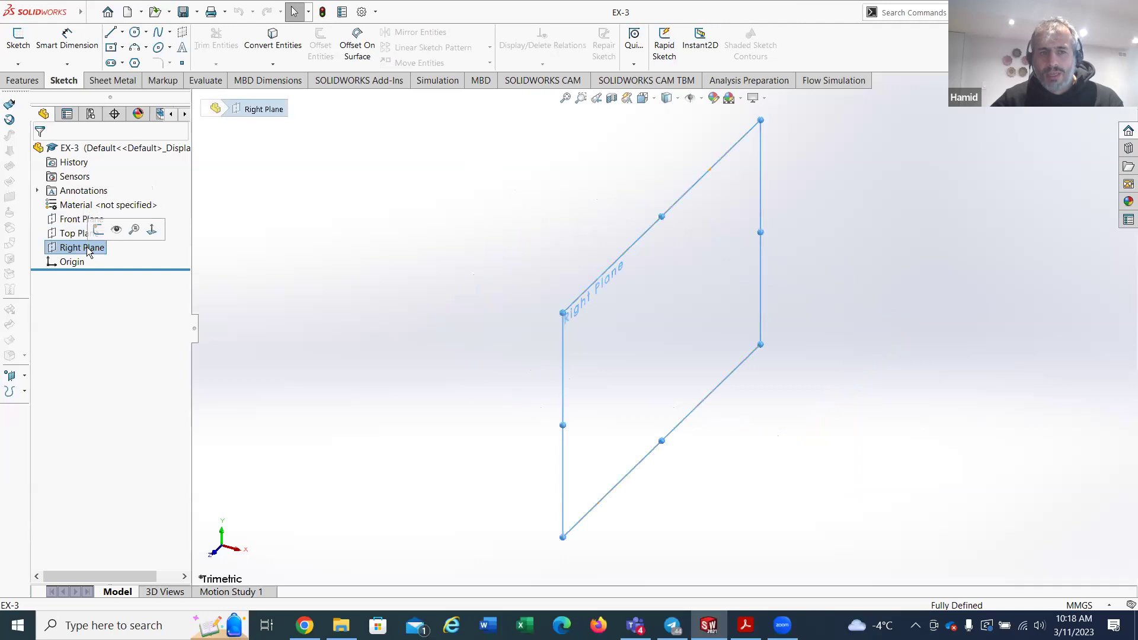
left_click(78, 233)
left_click(78, 219)
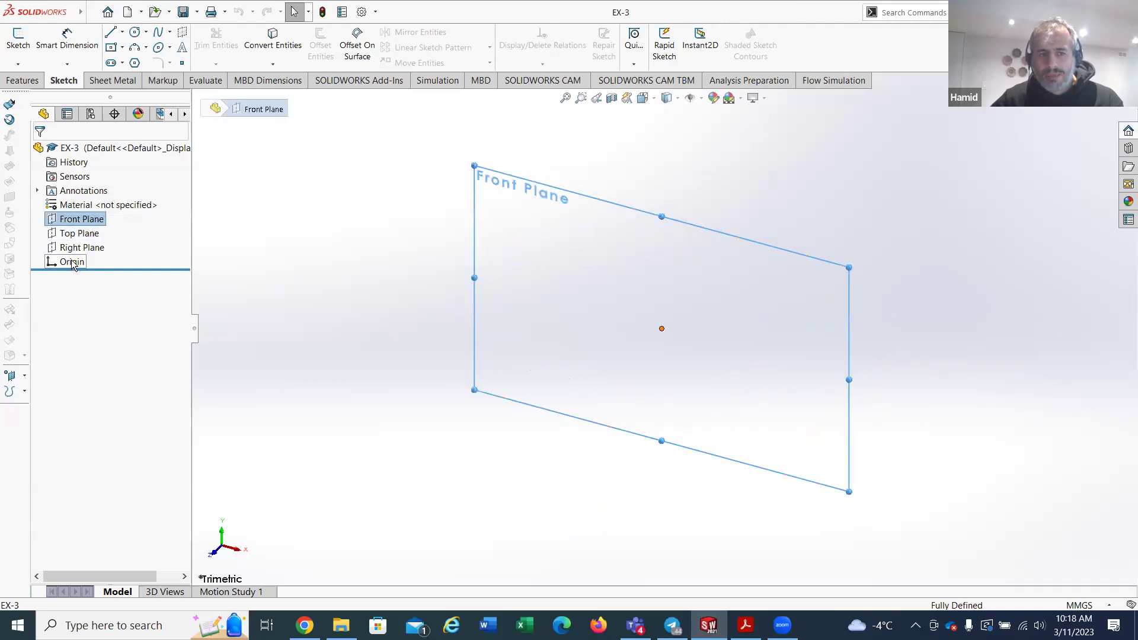
left_click(73, 262)
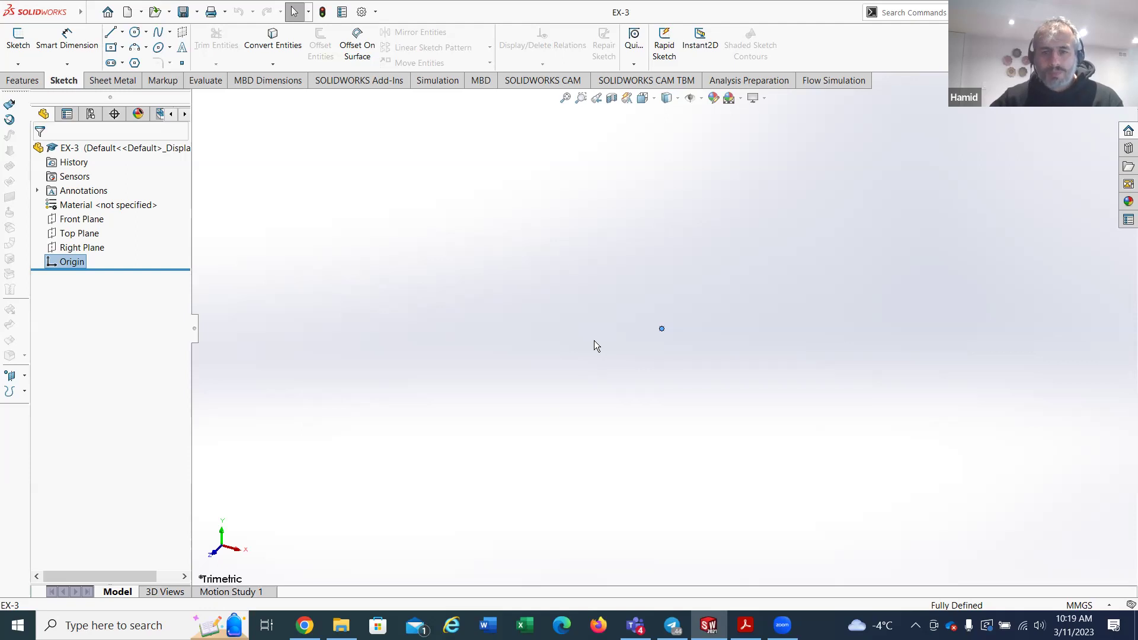
Step: Check the plate outline in the EX-3 drawing in Acrobat, and start a sketch on the Front Plane in SOLIDWORKS
left_click(746, 626)
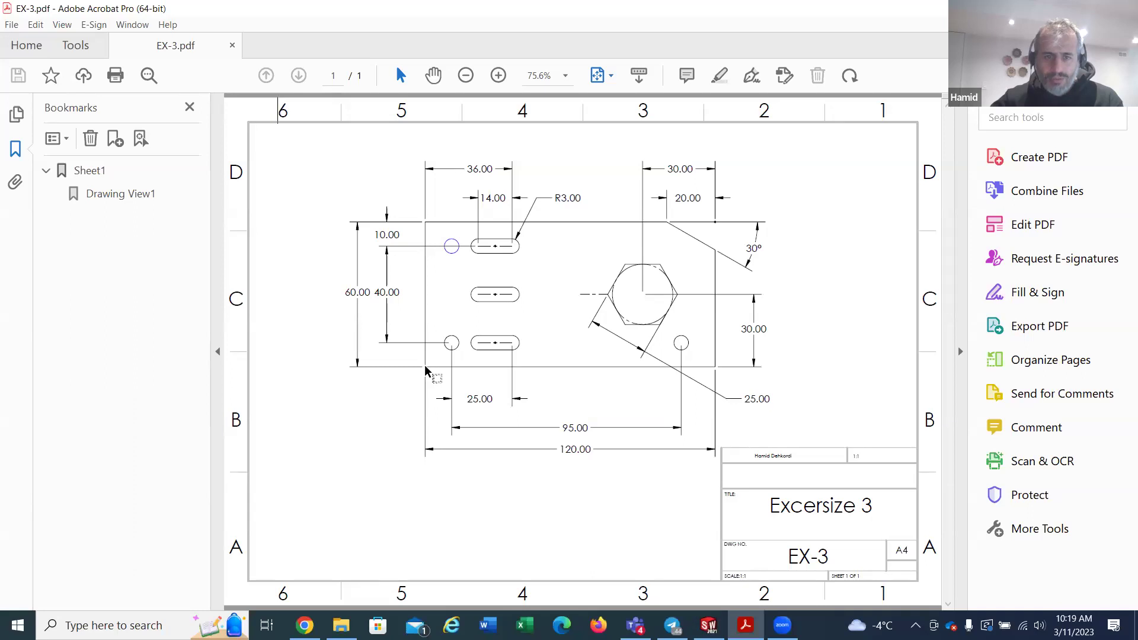
key("alt+Tab")
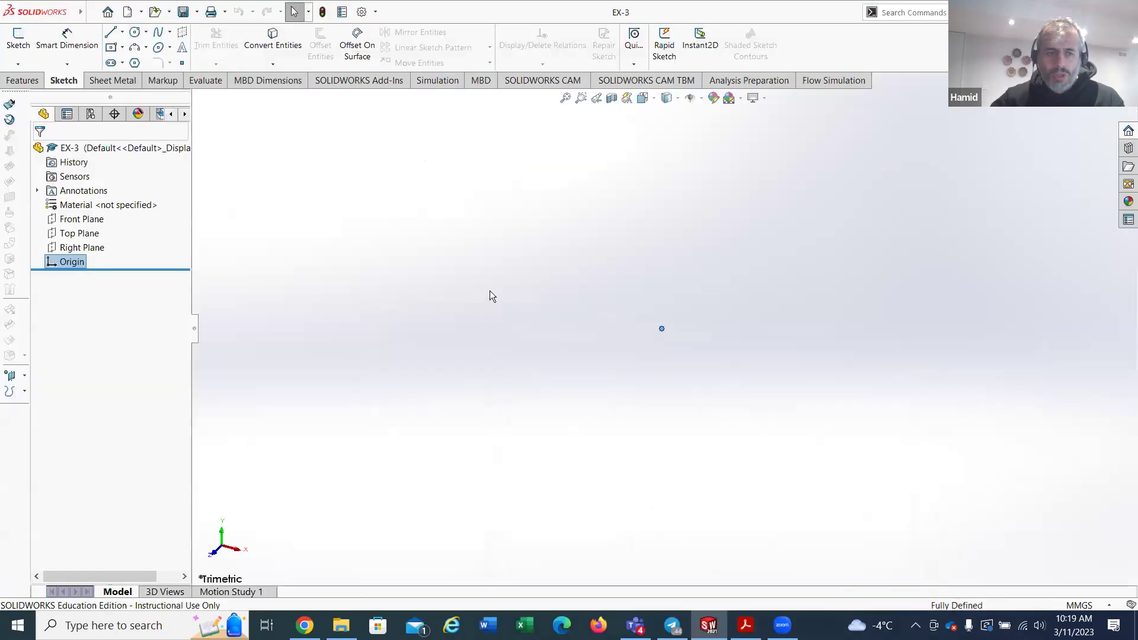
left_click(77, 221)
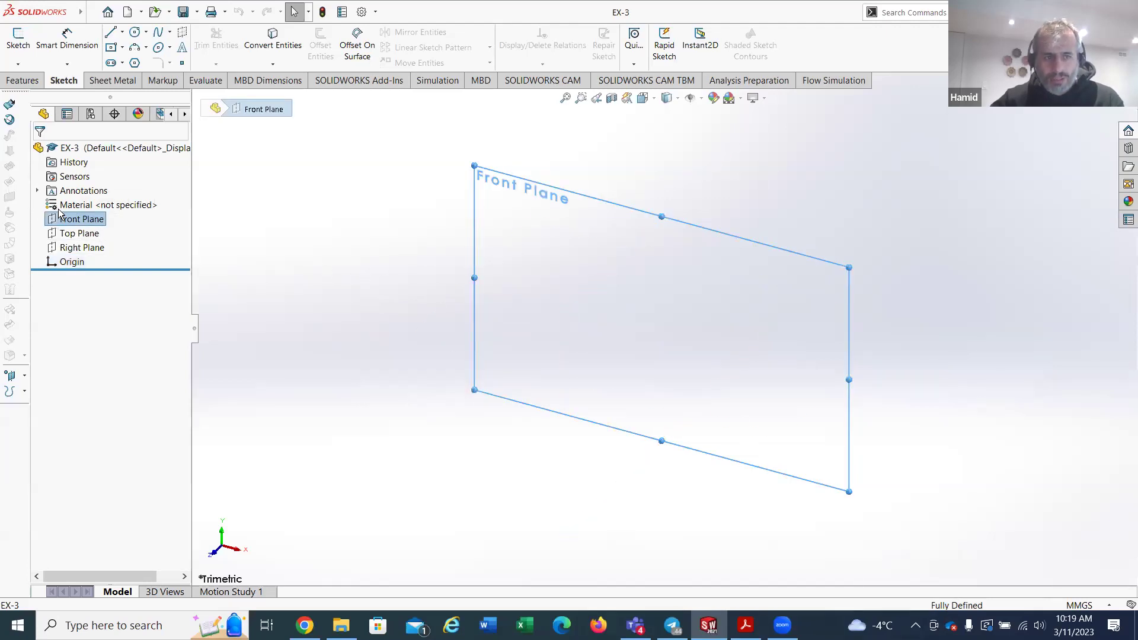
left_click(16, 39)
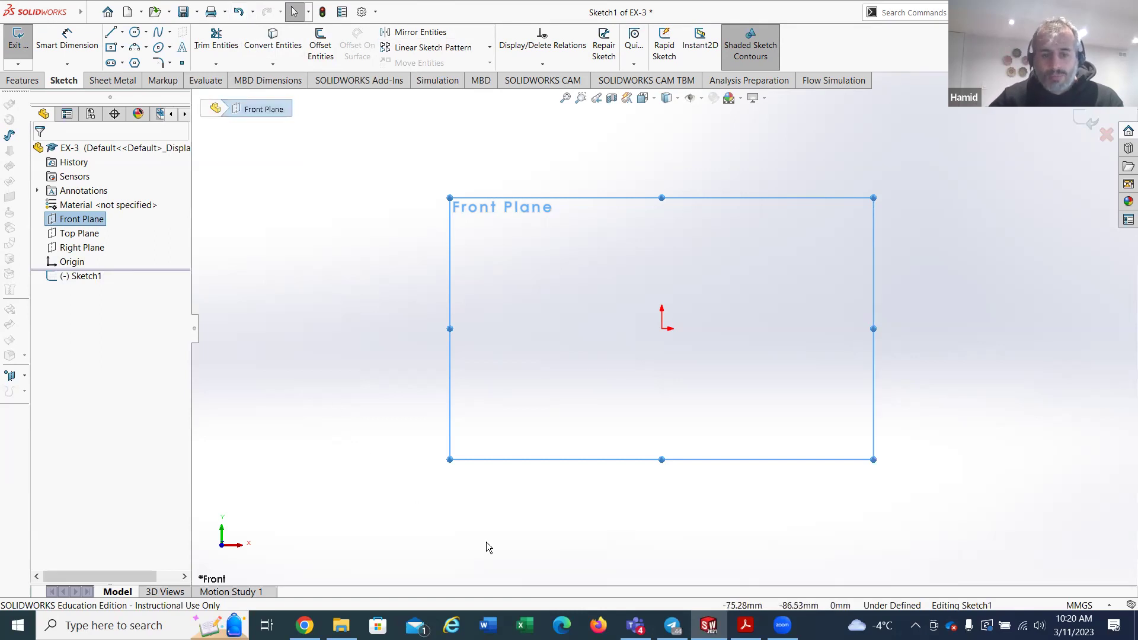
Step: Review the EX-3 drawing and sketch a five-line plate outline from the origin, with a sloped upper-right corner and a right side about 64 mm long
left_click(745, 625)
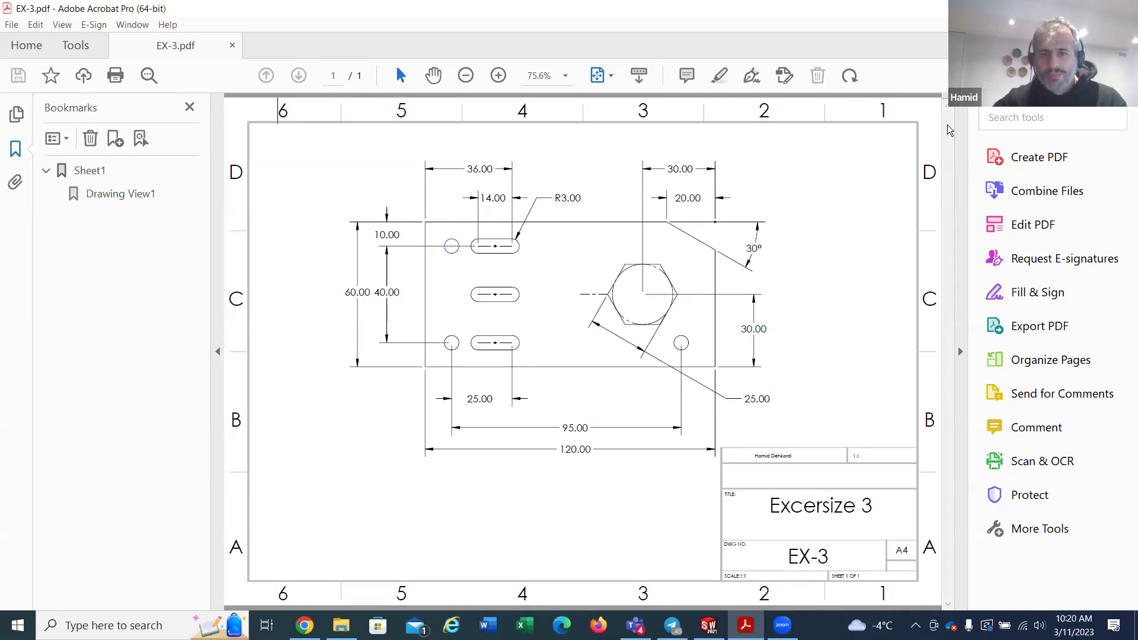
key("alt+Tab")
left_click(110, 32)
left_click(662, 328)
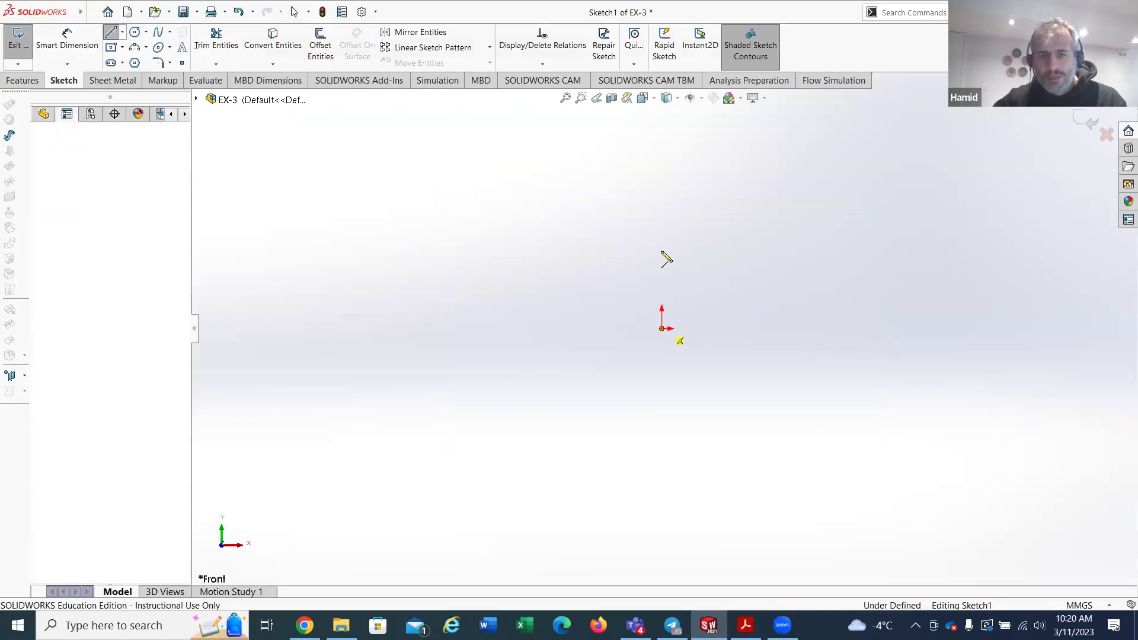
left_click(662, 173)
left_click(847, 173)
left_click(902, 210)
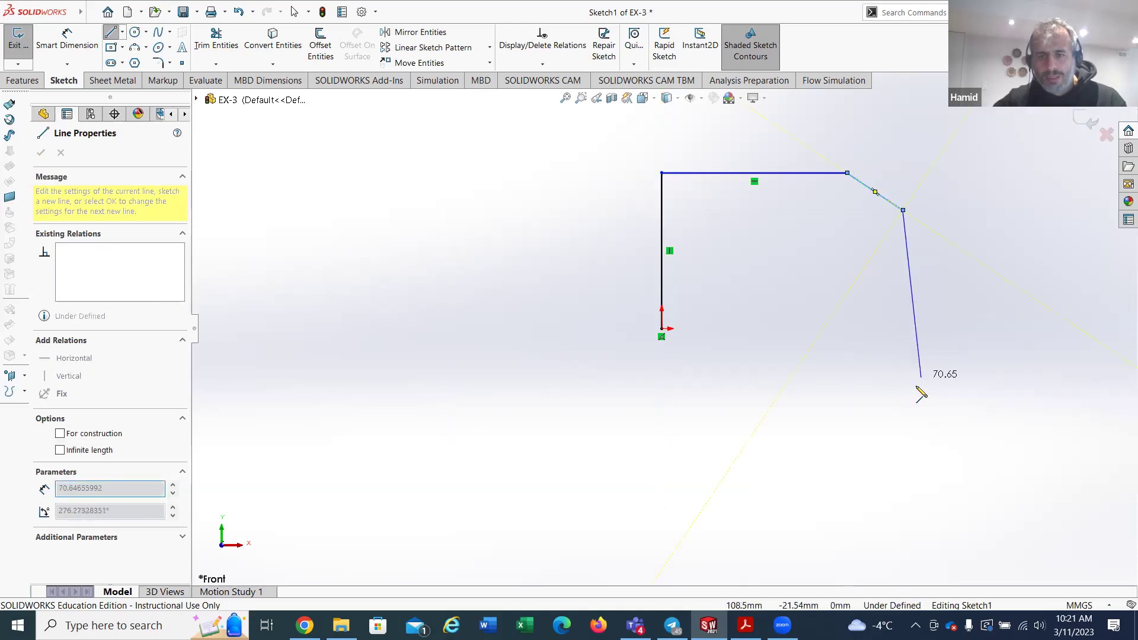
left_click(918, 361)
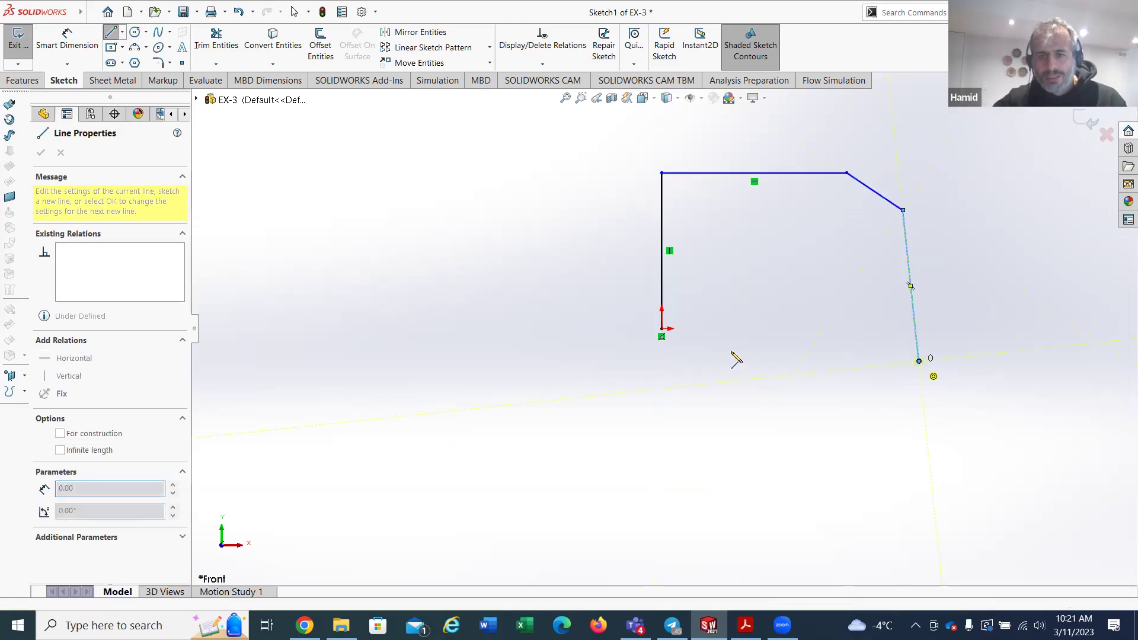
left_click(658, 329)
right_click(420, 287)
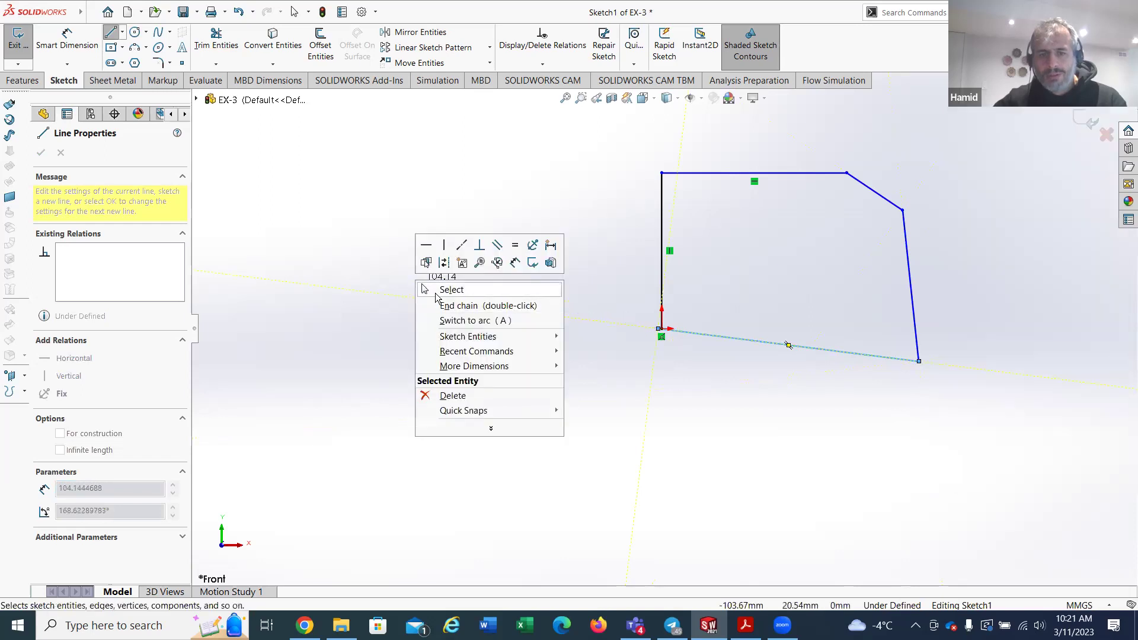
left_click(445, 290)
Step: Make the outline's right side vertical and its bottom line horizontal
scroll(825, 380, "up", 3)
scroll(789, 360, "down", 3)
scroll(668, 300, "up", 2)
scroll(554, 241, "down", 4)
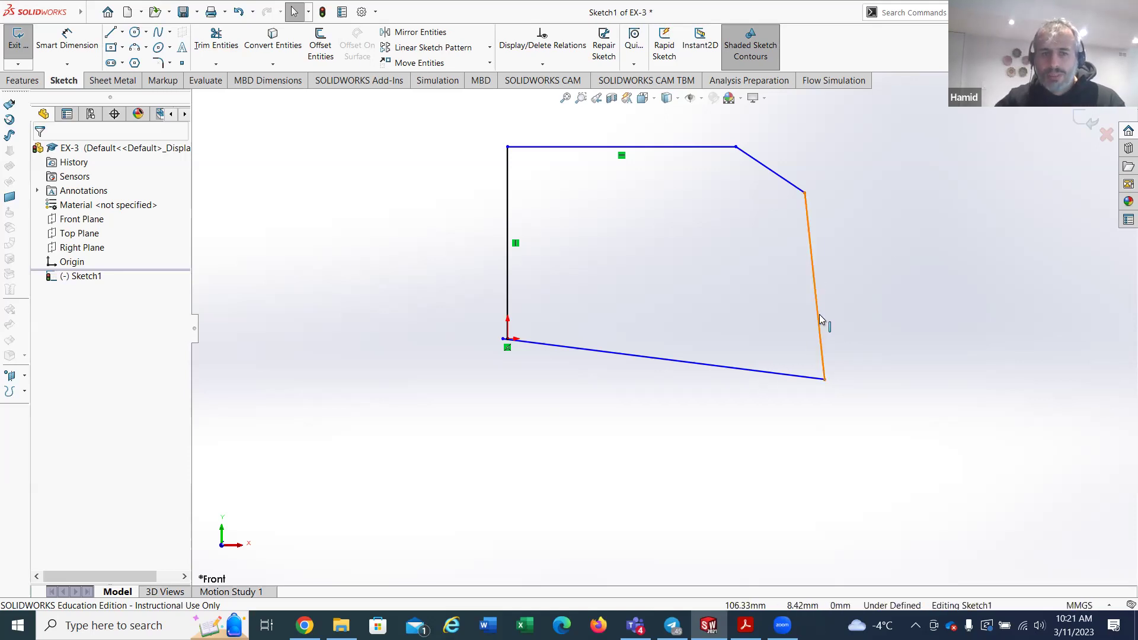
left_click(810, 272)
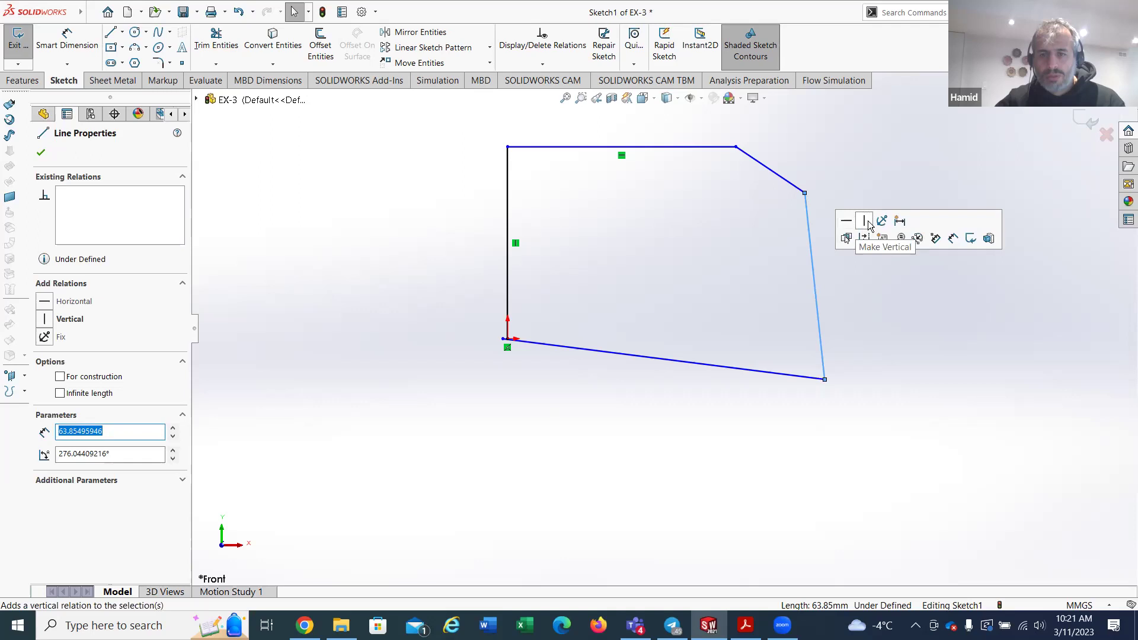
left_click(867, 222)
left_click(680, 354)
left_click(713, 297)
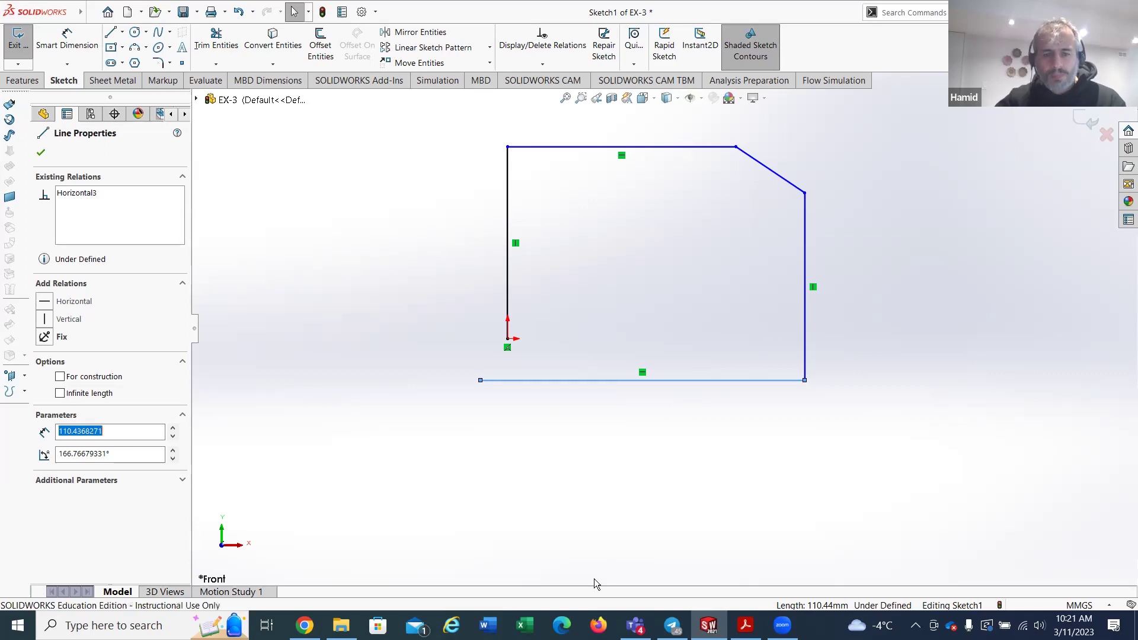
Step: Check the EX-3 drawing in Acrobat, and dimension the outline's left side to 60 mm in SOLIDWORKS
key("alt+Tab")
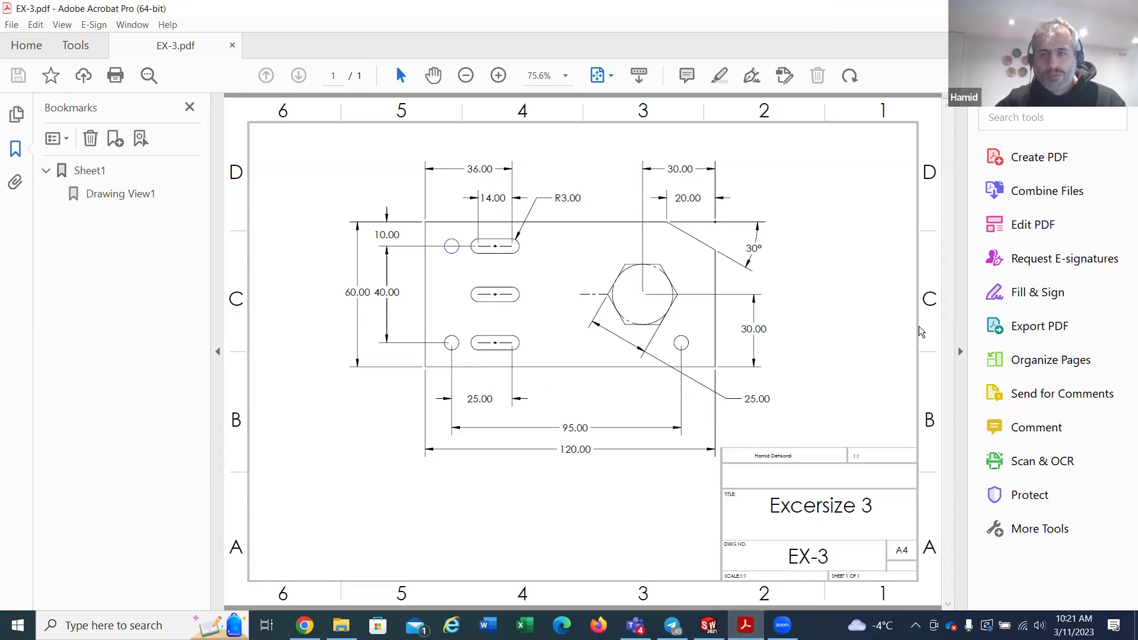
left_click(709, 625)
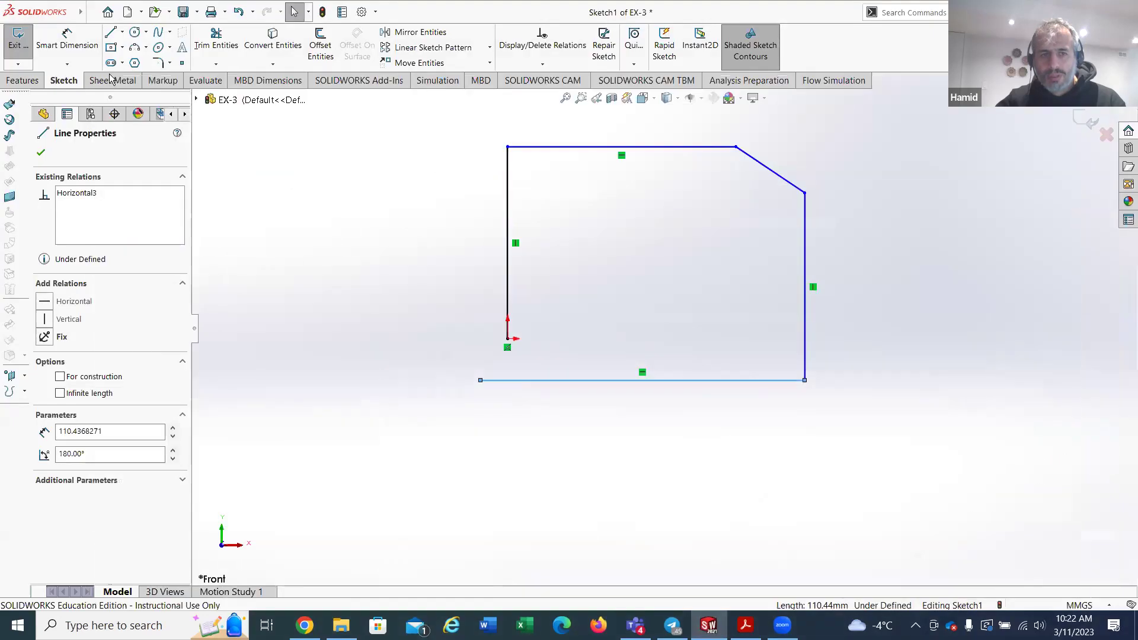
left_click(471, 201)
left_click(508, 222)
left_click(440, 262)
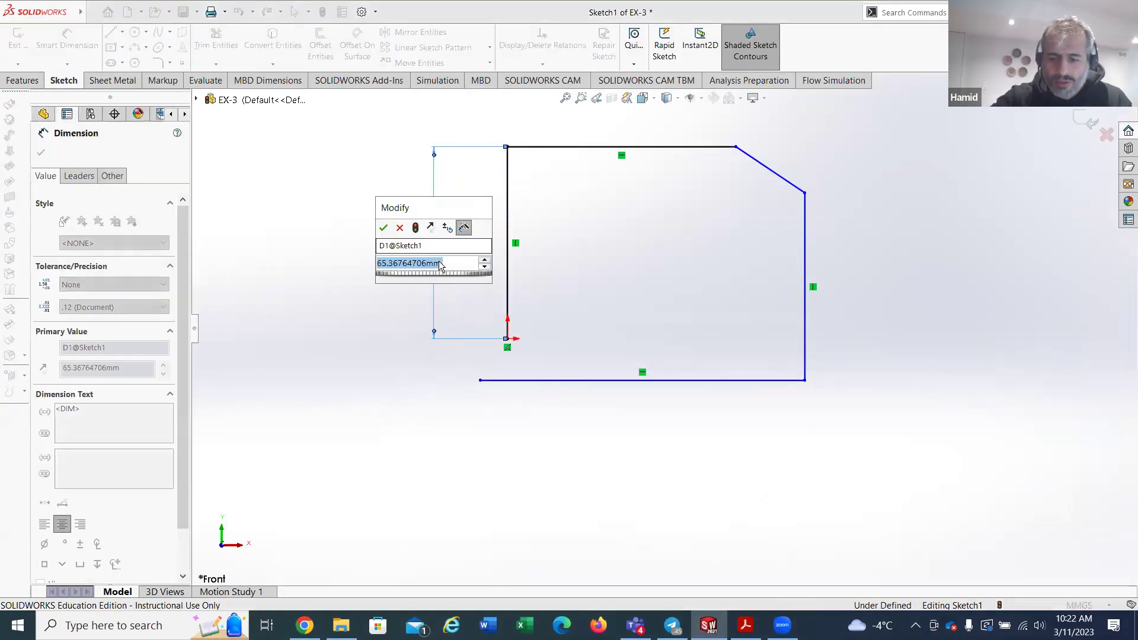
type("60")
key("Return")
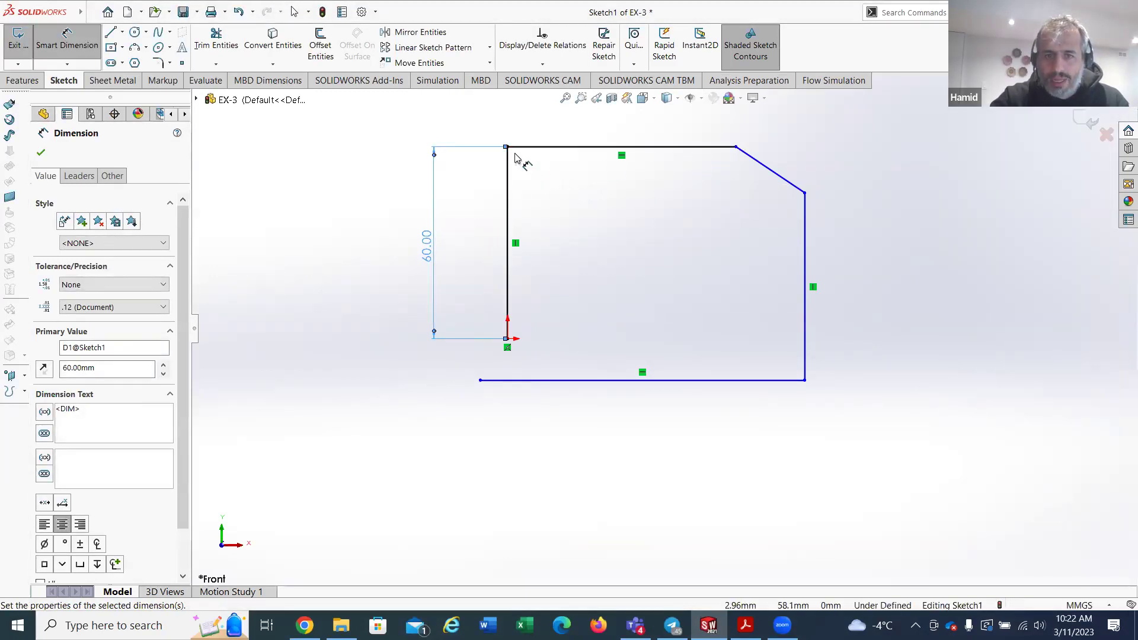
Step: Dimension the distance between the outline's left and right sides to 120 mm, placing the dimension above the top line
left_click(510, 175)
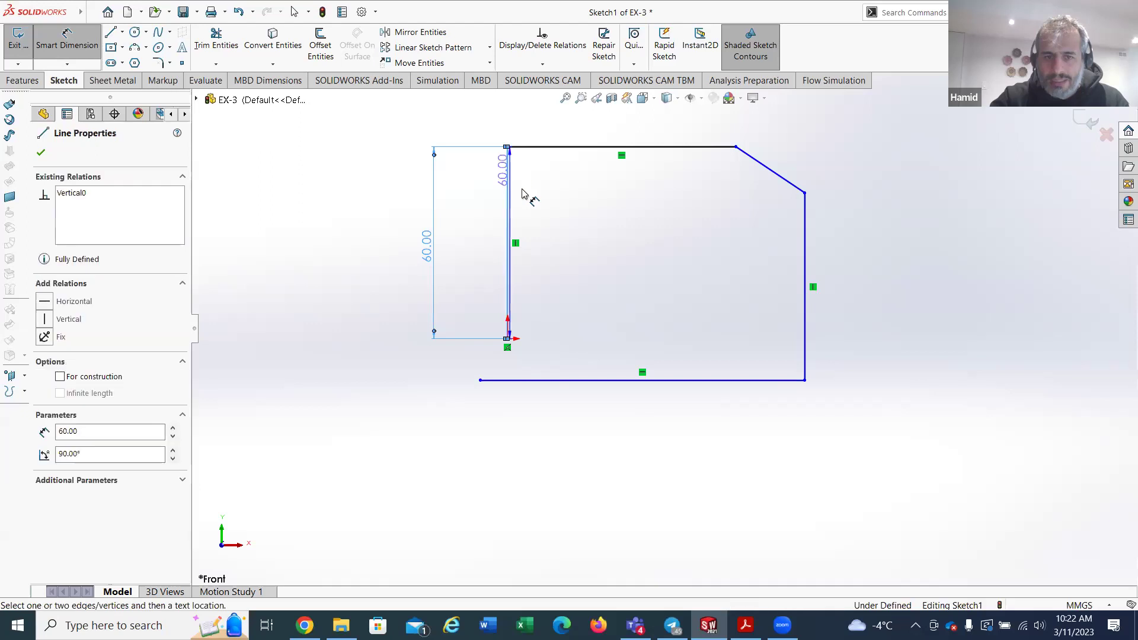
left_click(805, 264)
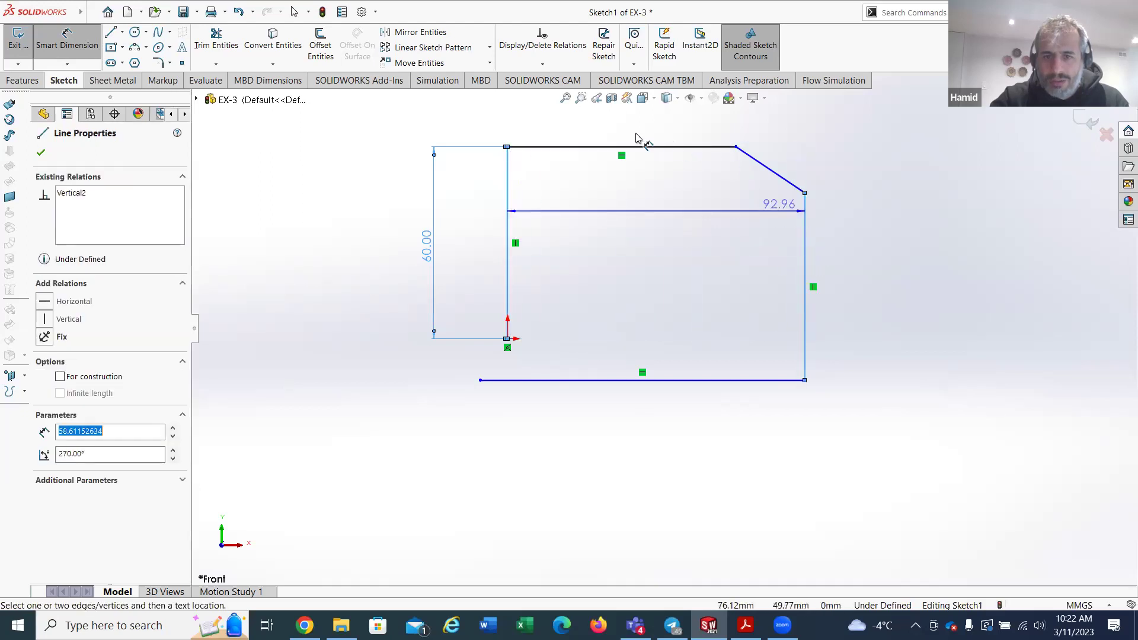
left_click(655, 126)
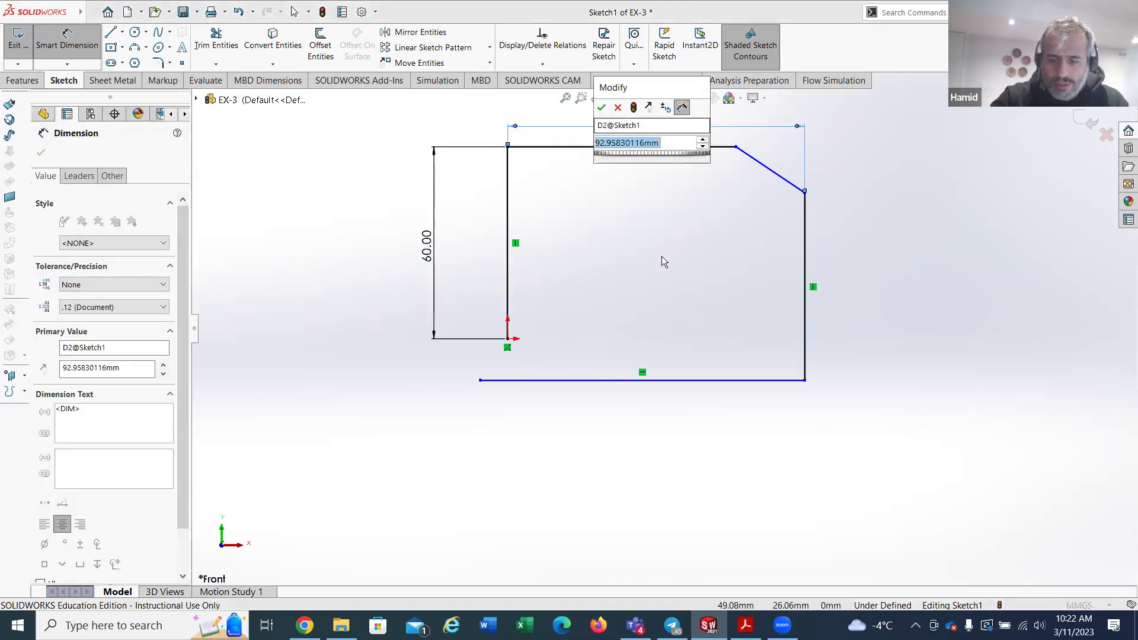
type("100")
key("Return")
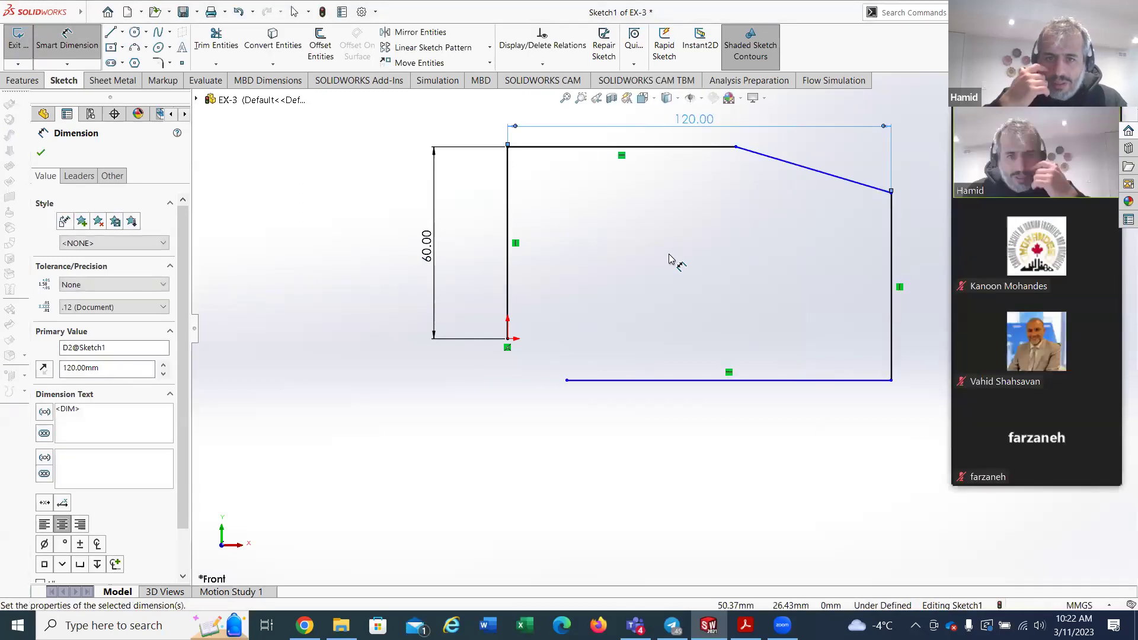
left_click(41, 154)
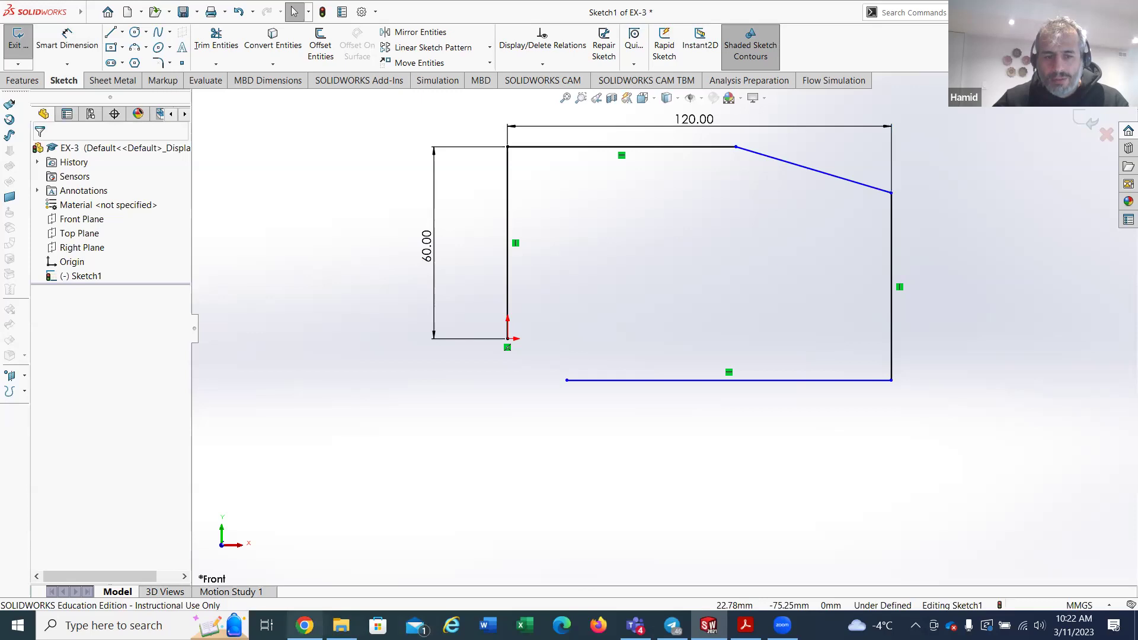
Step: Check the corner angle in the EX-3 drawing in Acrobat, and dimension the sloped line at 30° from the top line in SOLIDWORKS
left_click(746, 626)
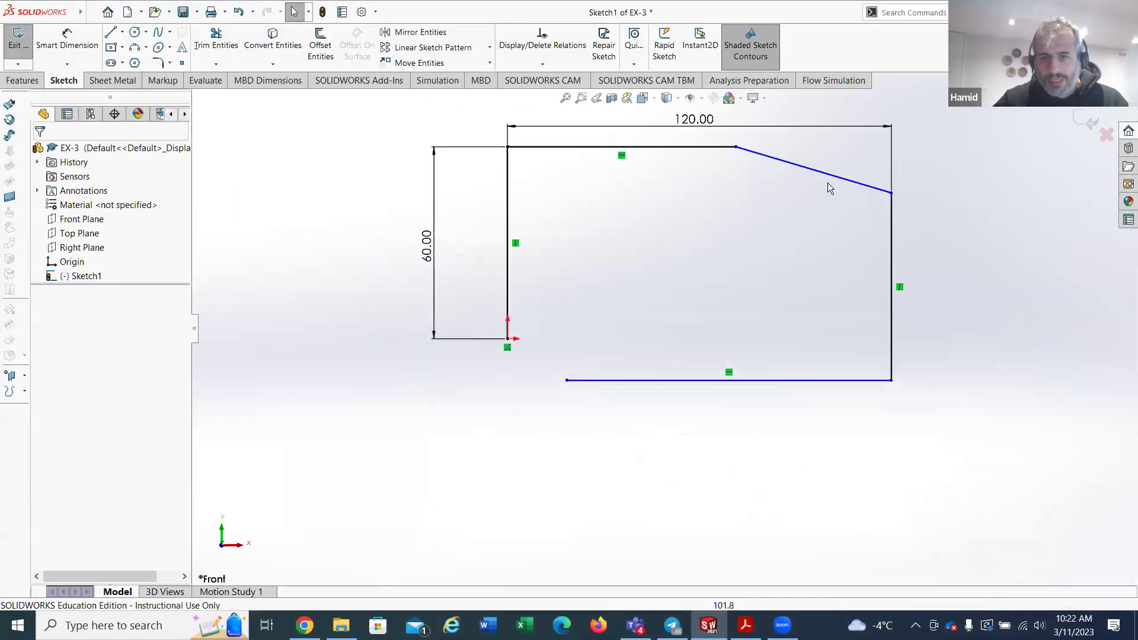
key("alt+Tab")
left_click(814, 171)
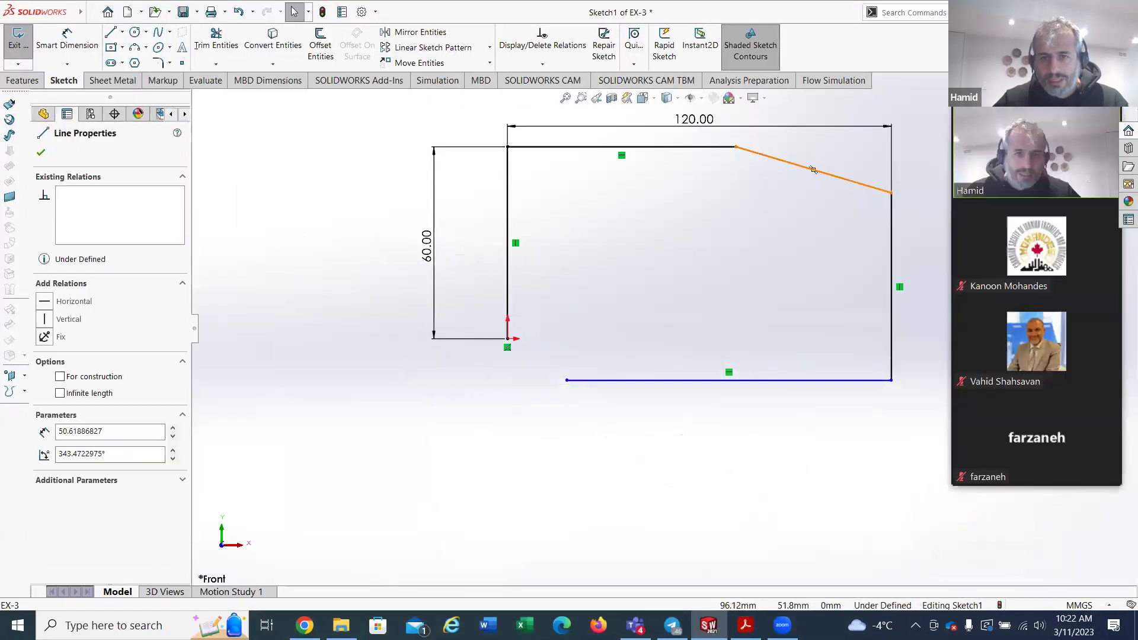
left_click(726, 147)
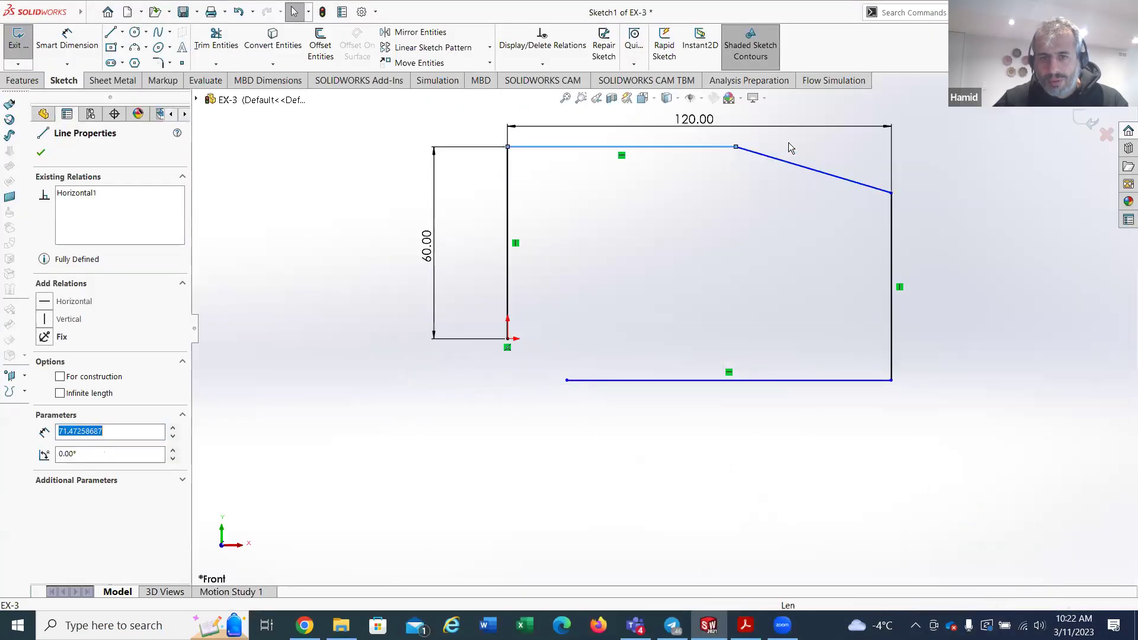
left_click(67, 43)
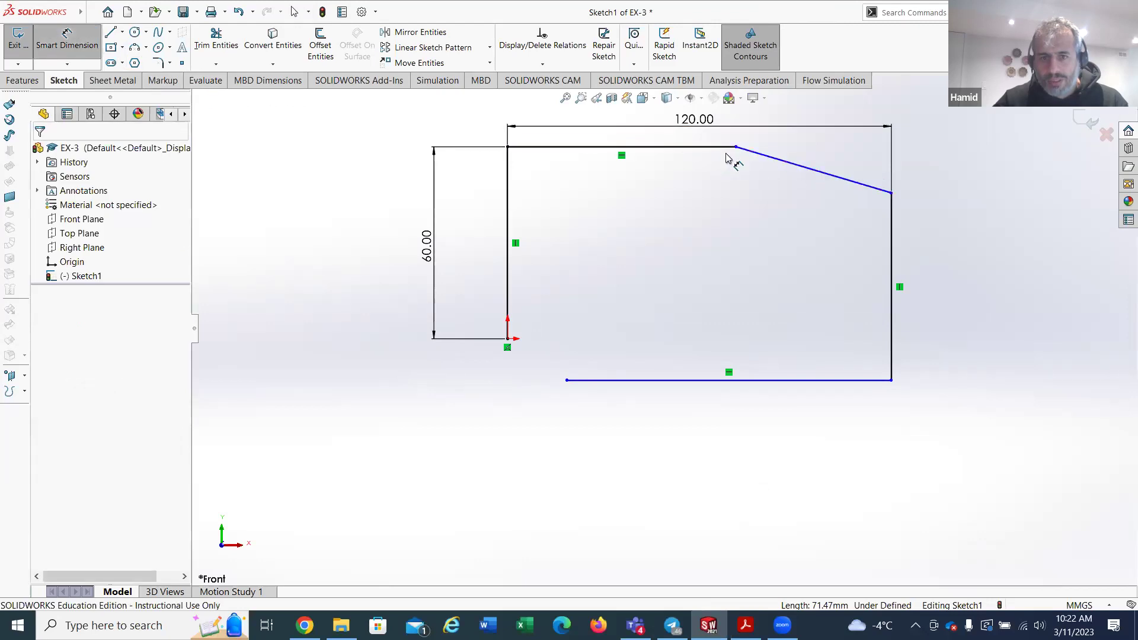
left_click(792, 167)
left_click(723, 148)
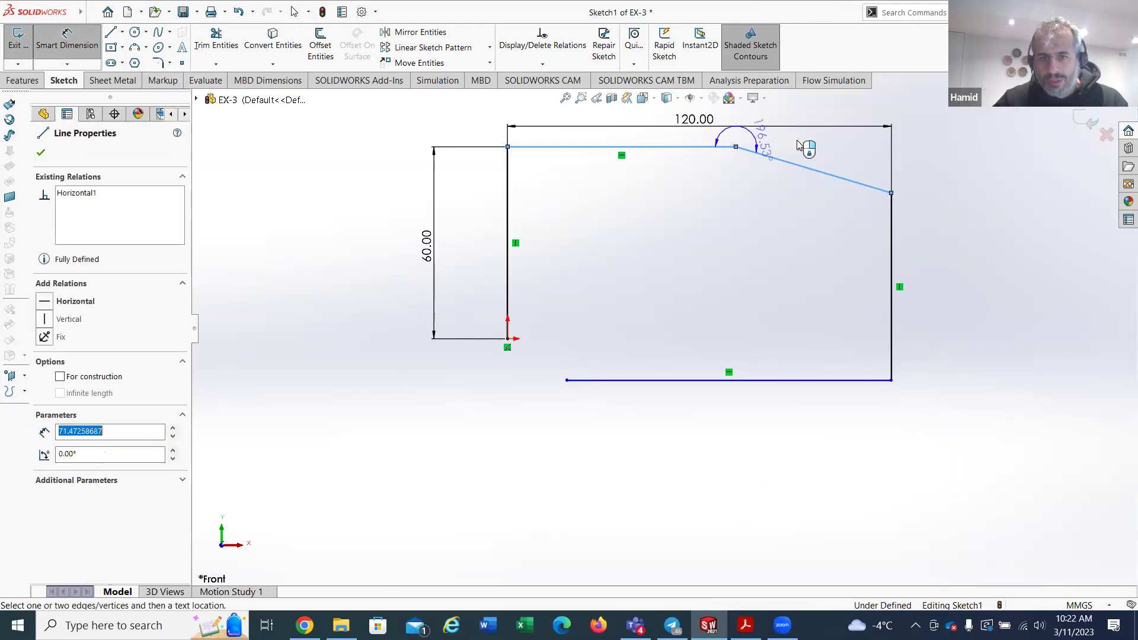
left_click(842, 190)
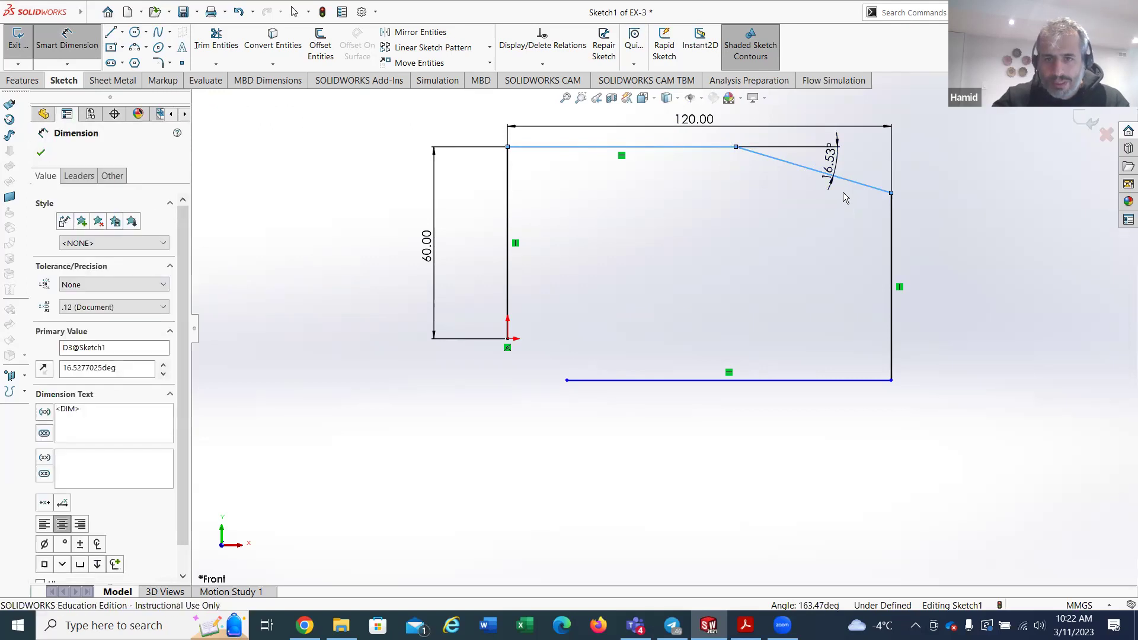
type("30")
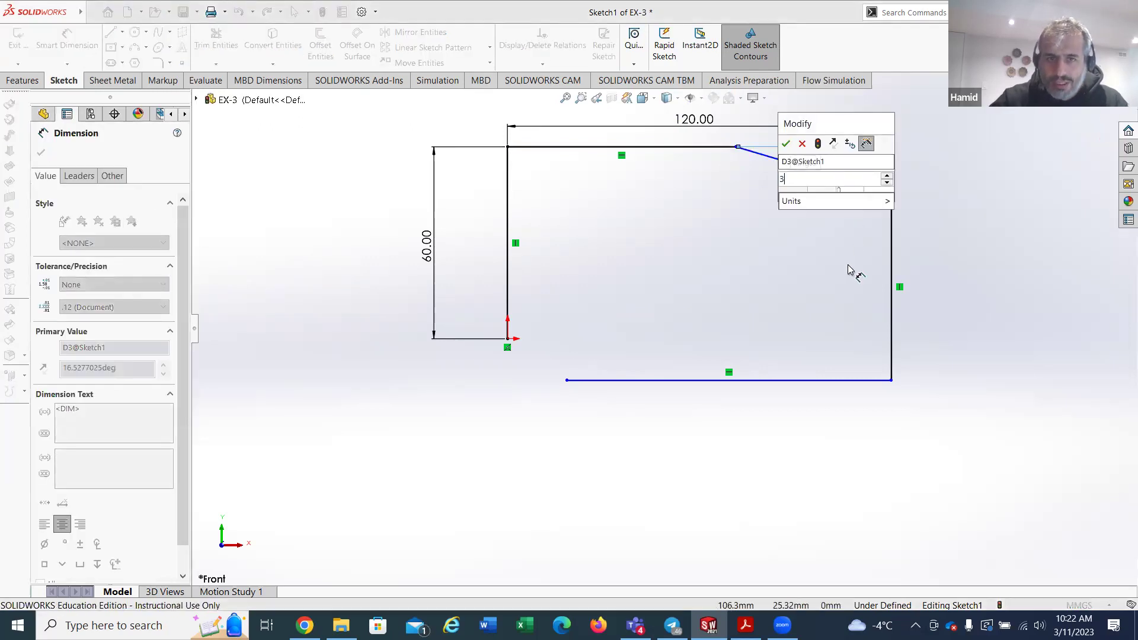
key("Return")
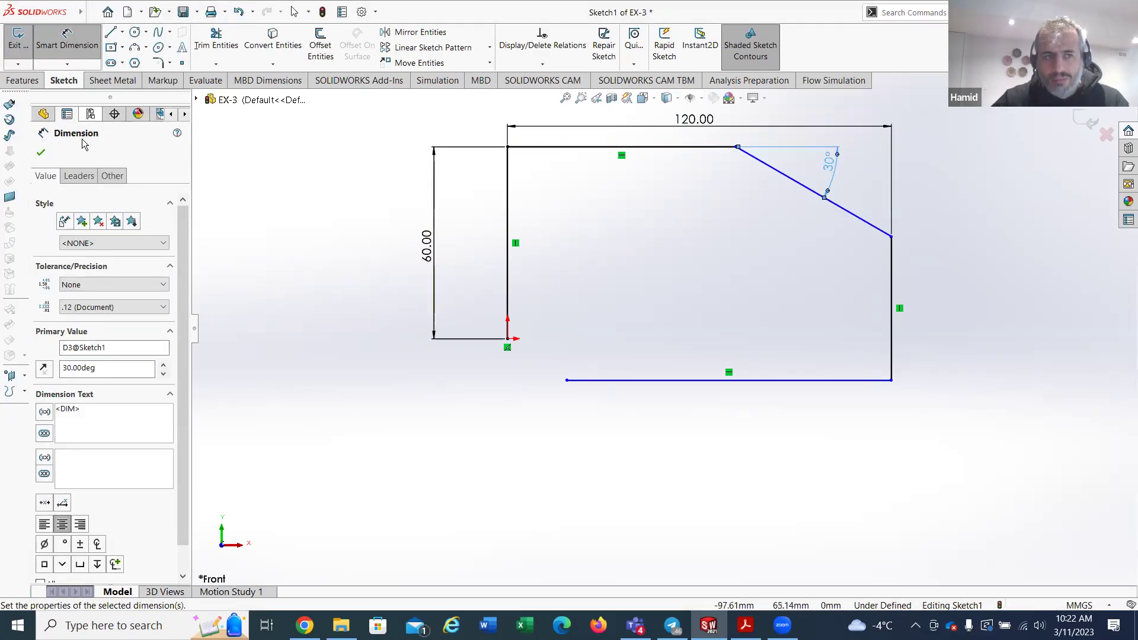
left_click(40, 152)
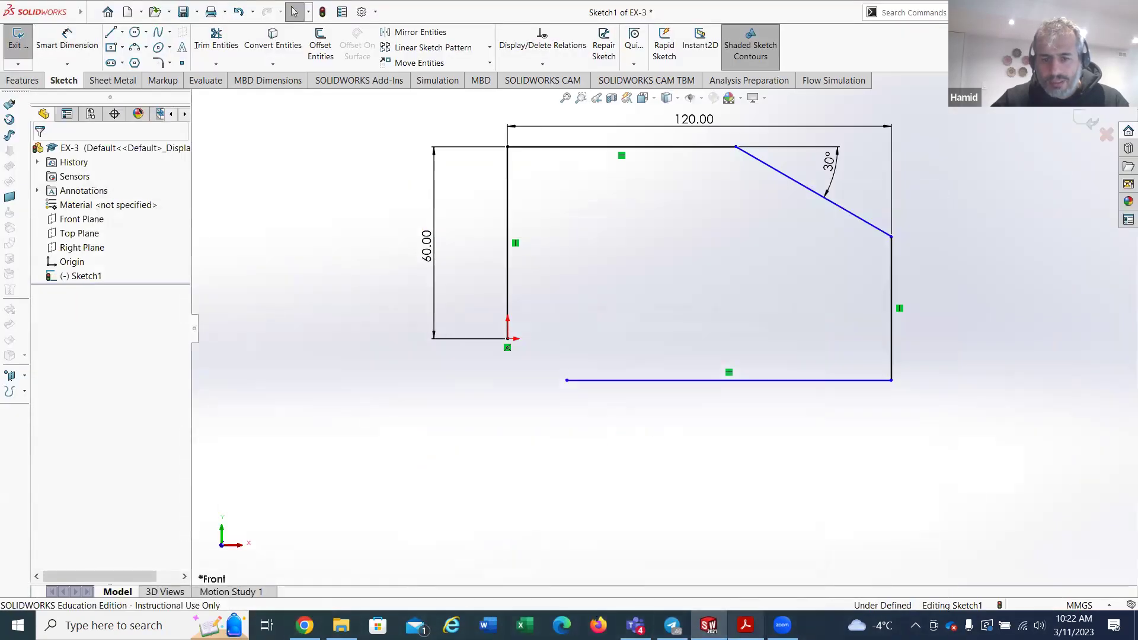
Step: Review the EX-3 drawing and replace the loose bottom line with a horizontal line from the origin to slightly beyond the right side
left_click(746, 625)
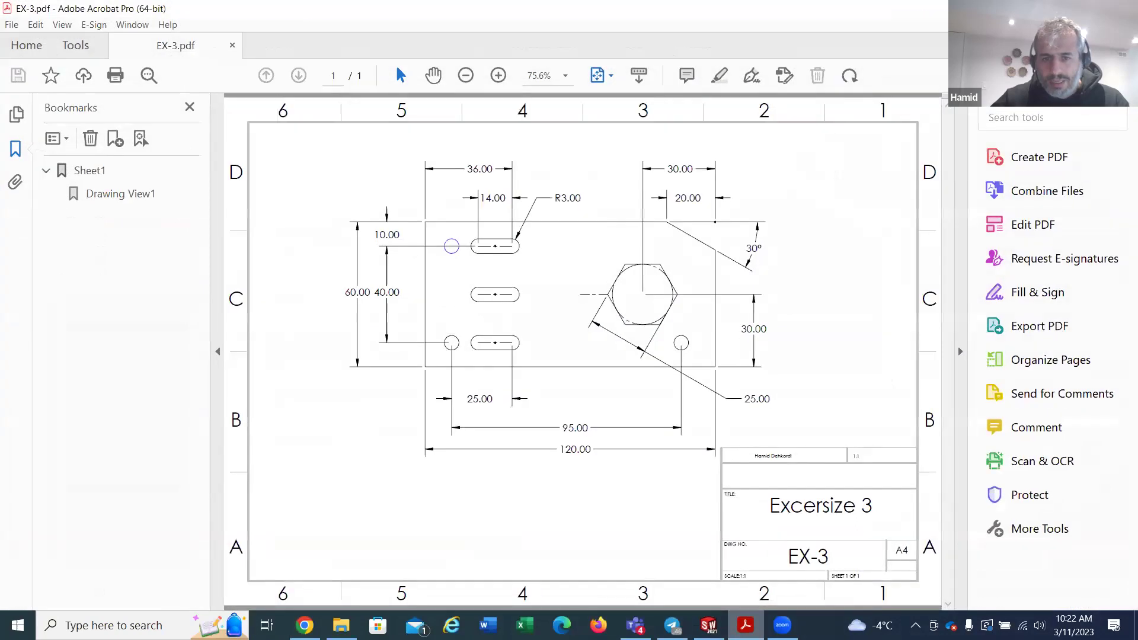
key("alt+Tab")
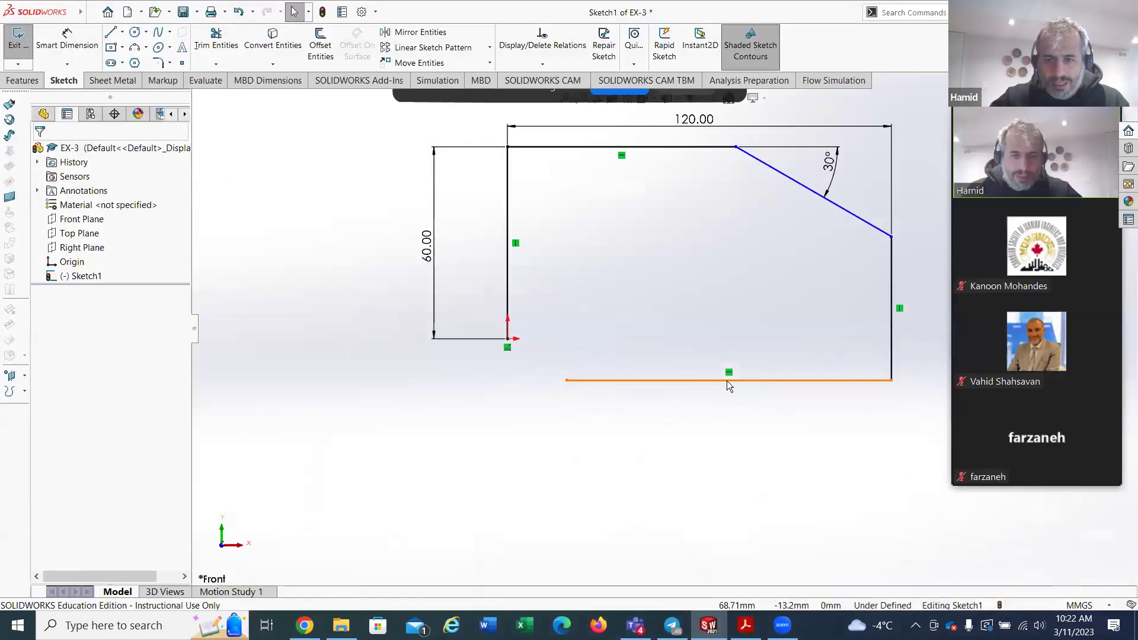
left_click(729, 384)
key("Delete")
left_click(111, 32)
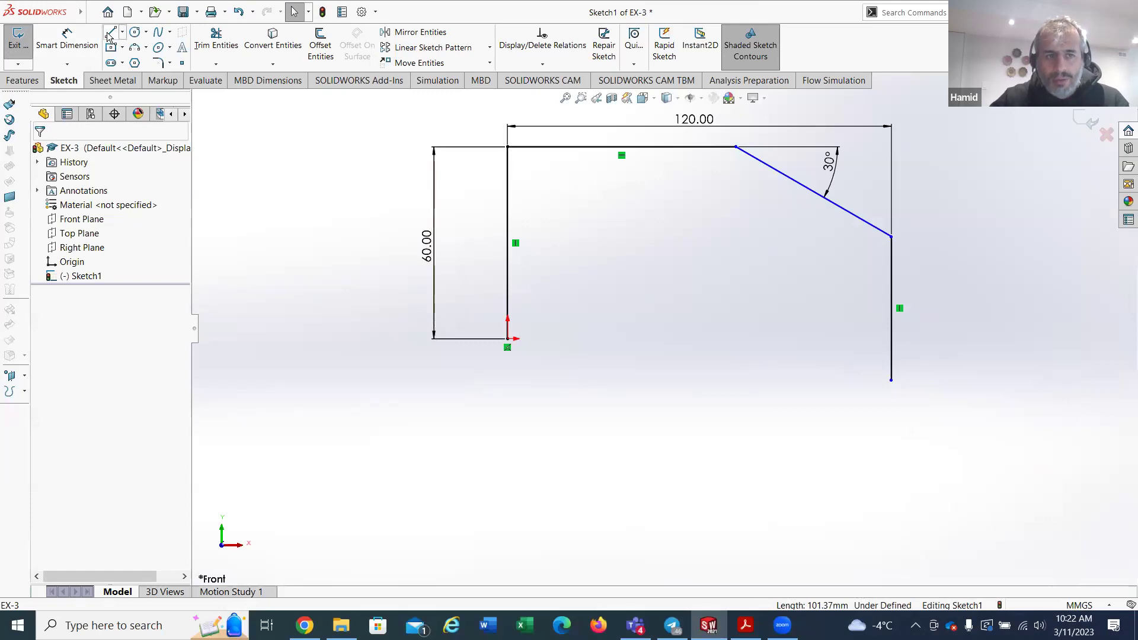
left_click(508, 339)
left_click(919, 338)
right_click(688, 428)
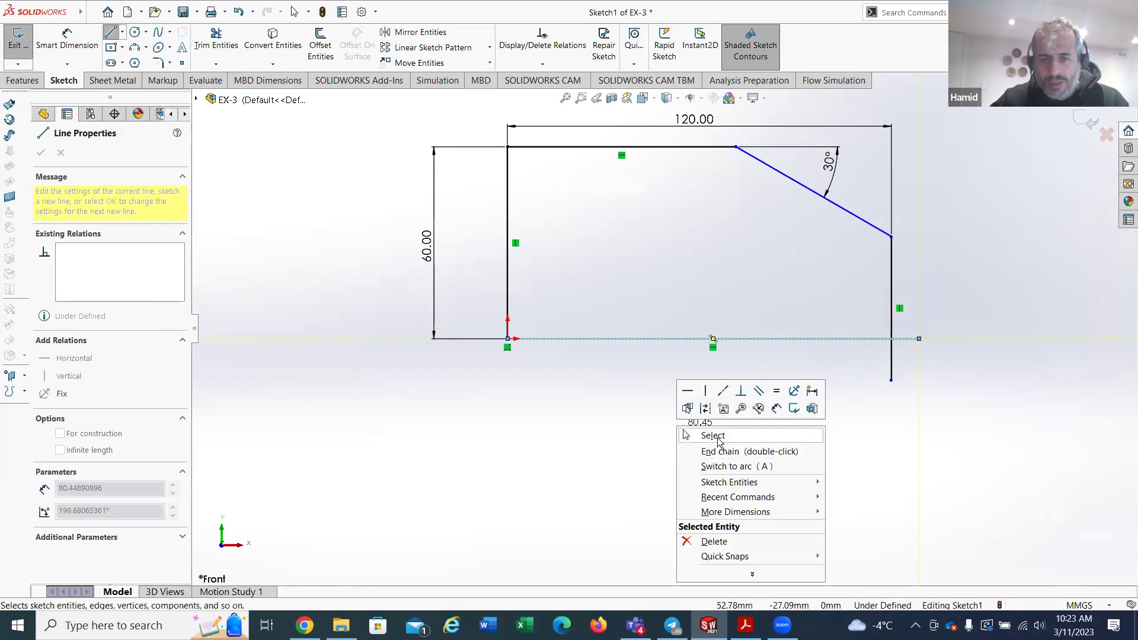
left_click(713, 436)
Step: Power trim the overhanging ends of the bottom and right lines at the lower-right corner of the outline
scroll(916, 364, "down", 2)
scroll(705, 279, "up", 4)
scroll(549, 255, "down", 2)
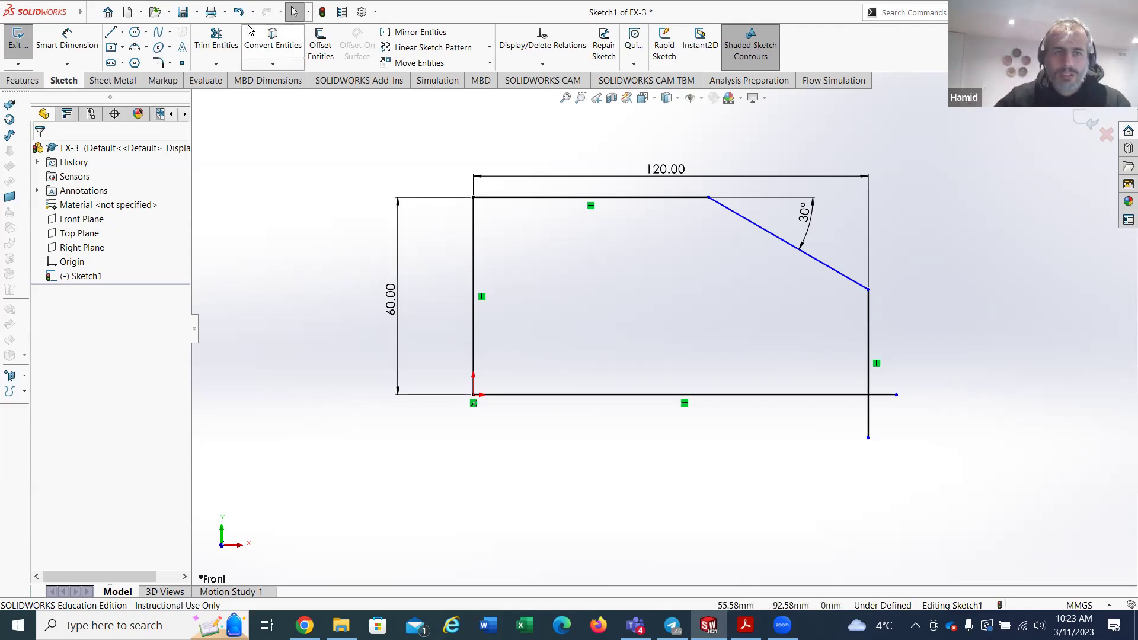
left_click(214, 37)
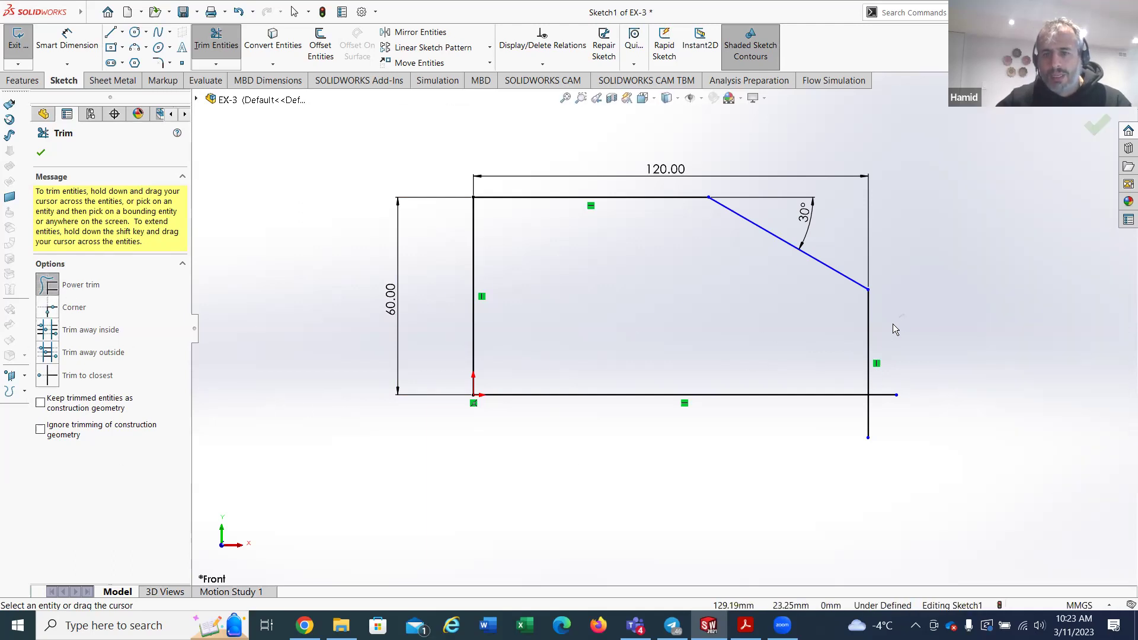
mouse_move(889, 364)
left_mouse_down()
mouse_move(899, 414)
mouse_move(780, 460)
mouse_move(673, 451)
mouse_move(533, 493)
mouse_move(628, 555)
left_mouse_up()
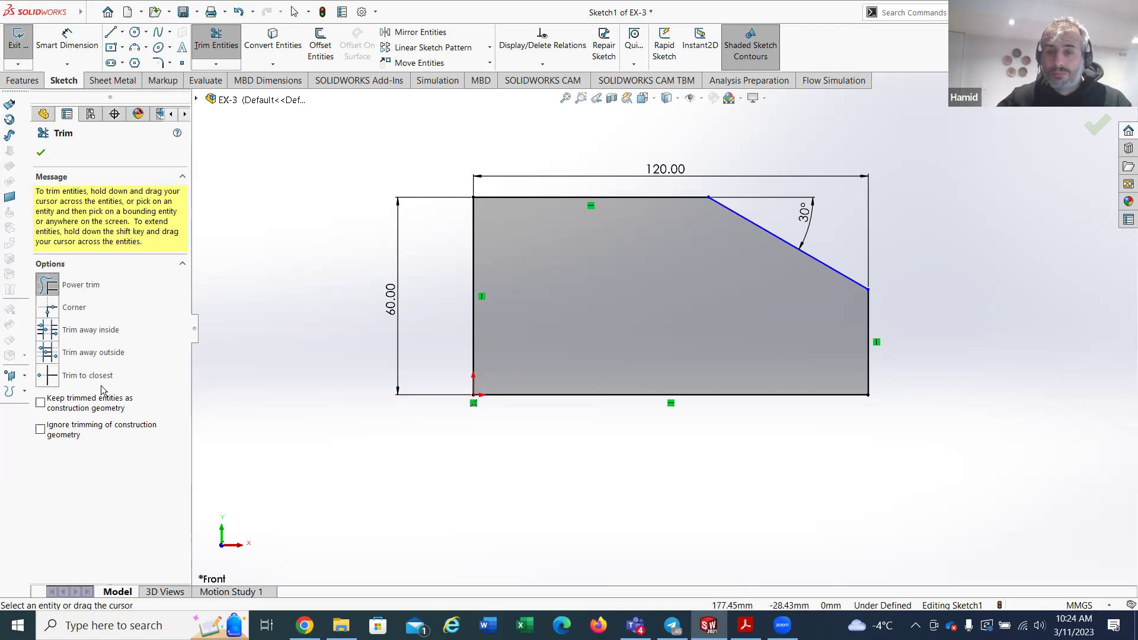
left_click(37, 155)
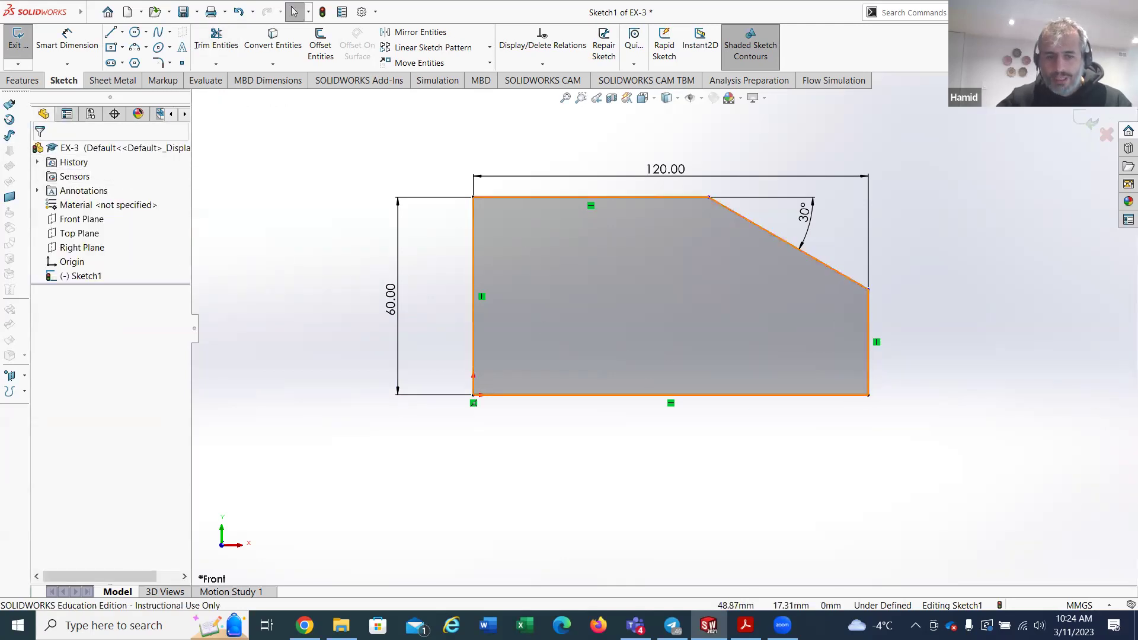
Step: Check the EX-3 drawing in Acrobat, and dimension the sloped line's upper end 20 mm horizontally from the right side in SOLIDWORKS
key("alt+Tab")
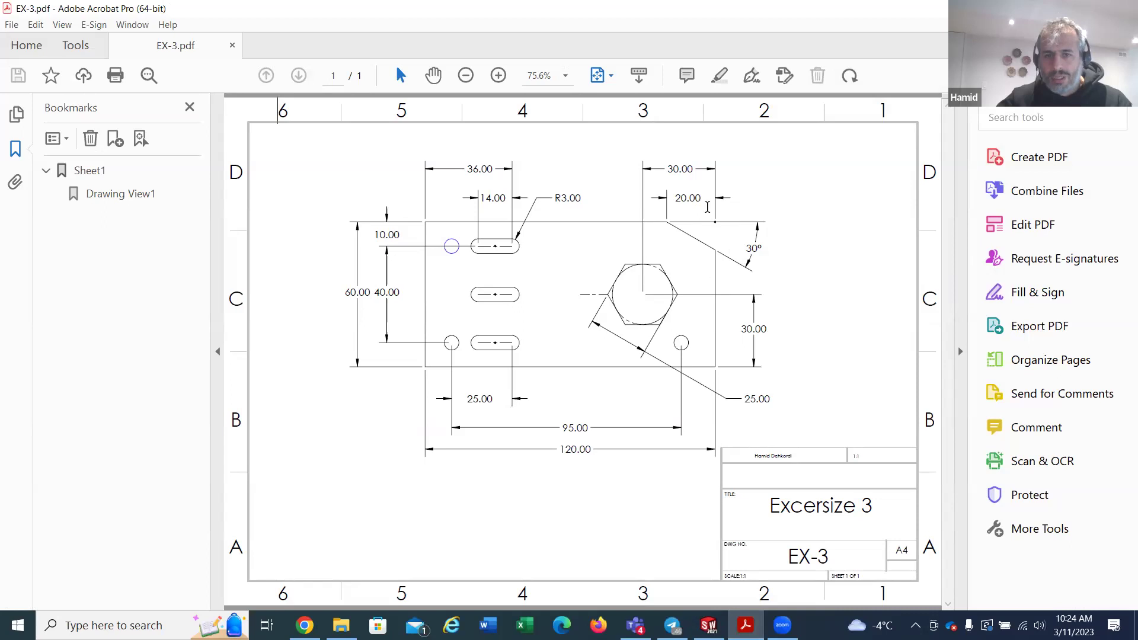
key("alt+Tab")
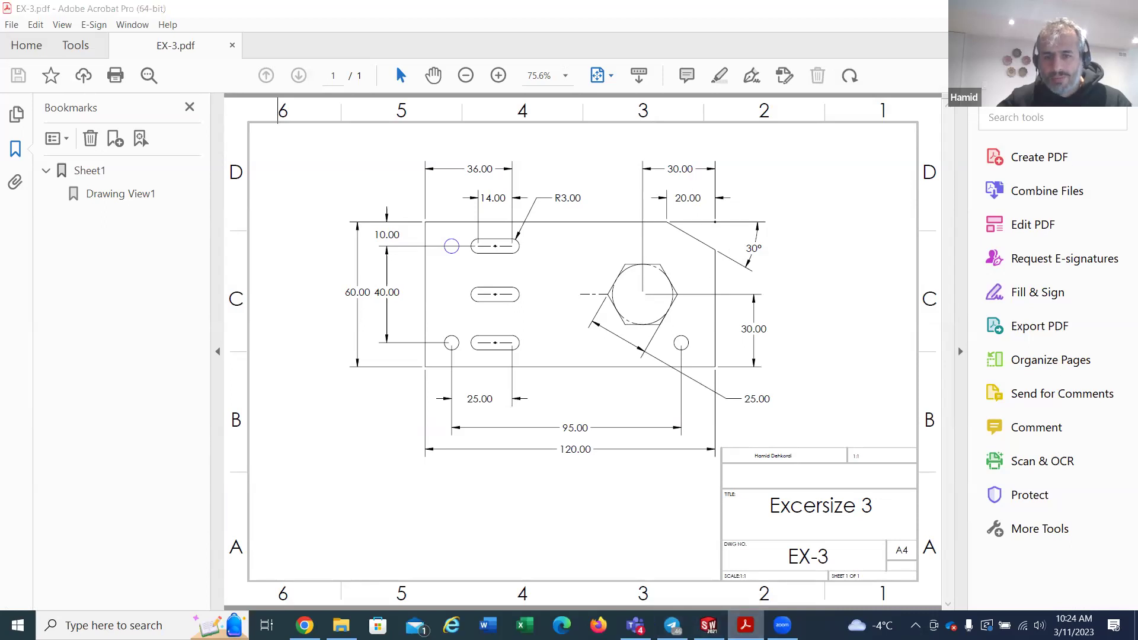
left_click(67, 42)
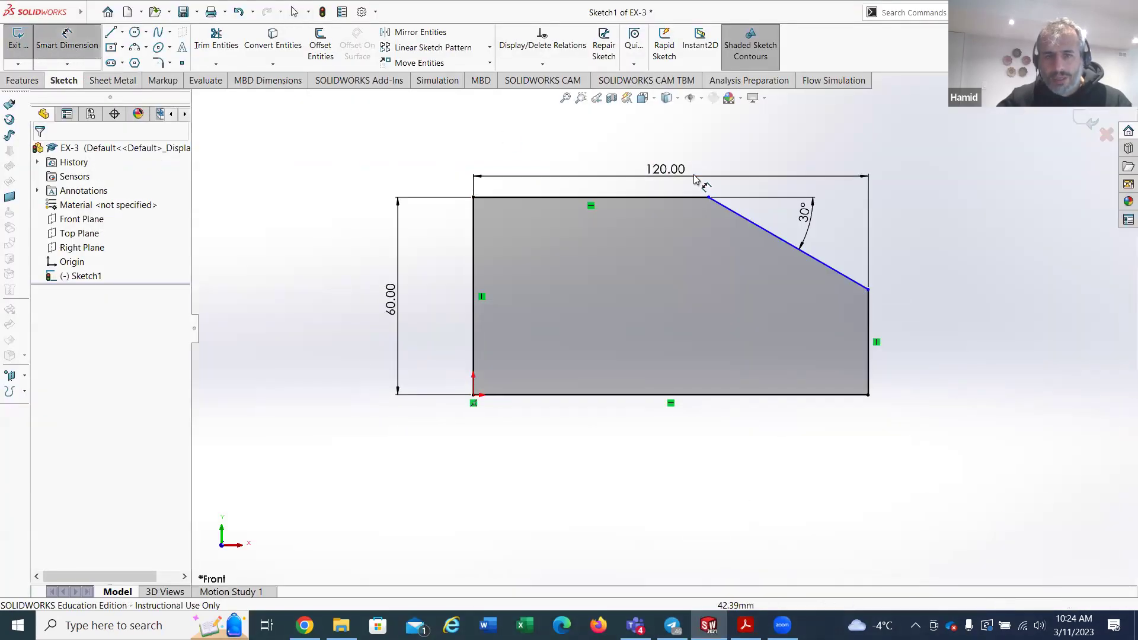
left_click(709, 198)
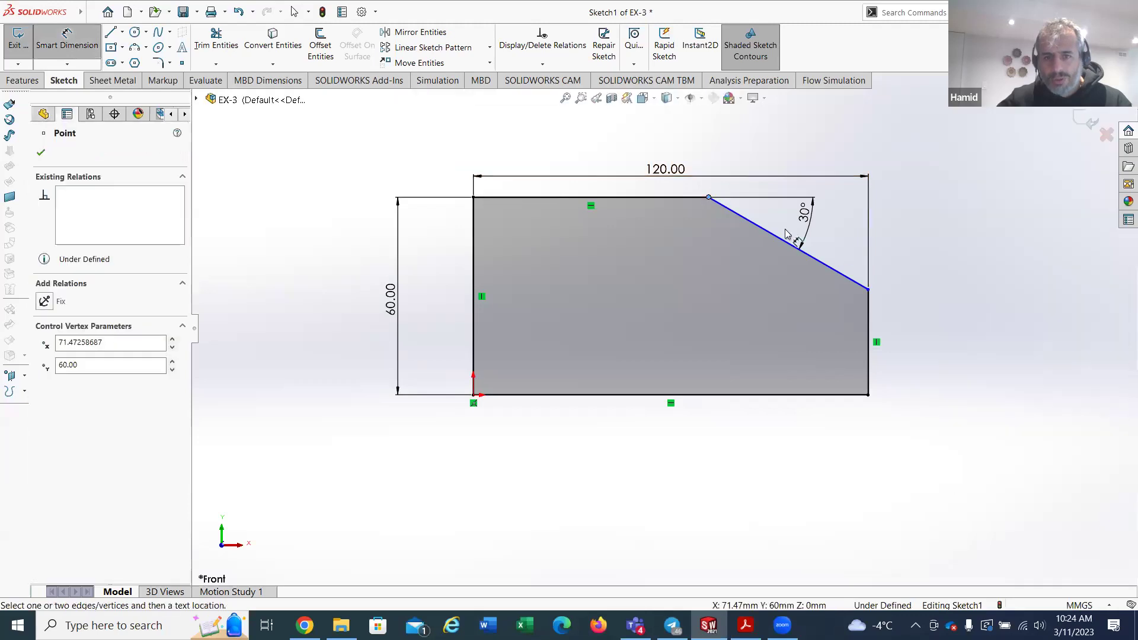
left_click(871, 306)
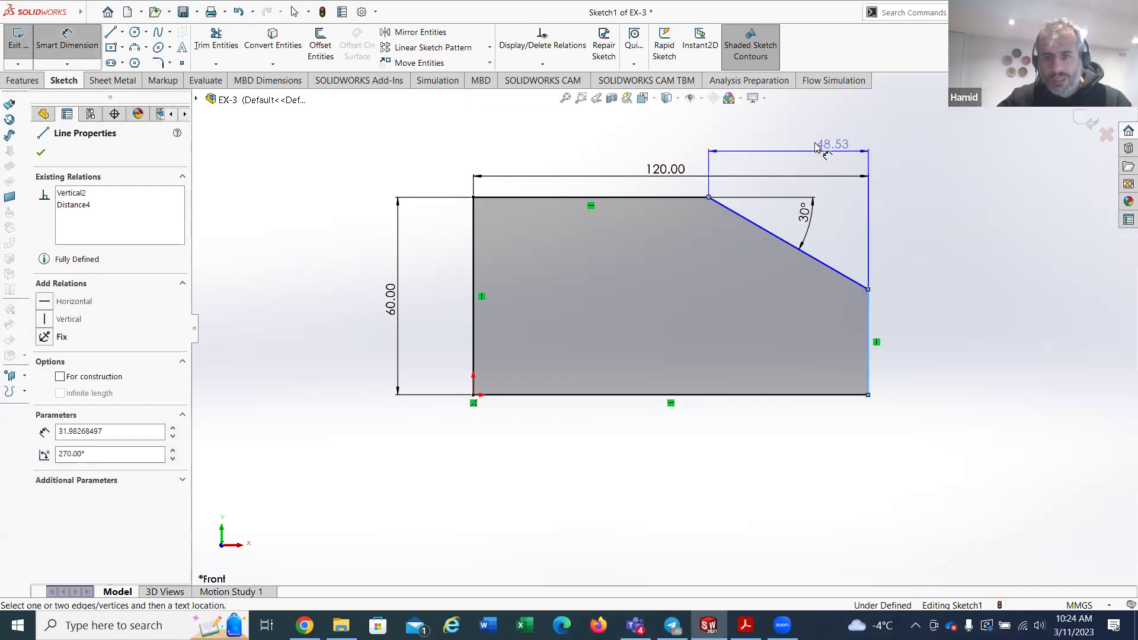
left_click(804, 148)
type("20")
key("Return")
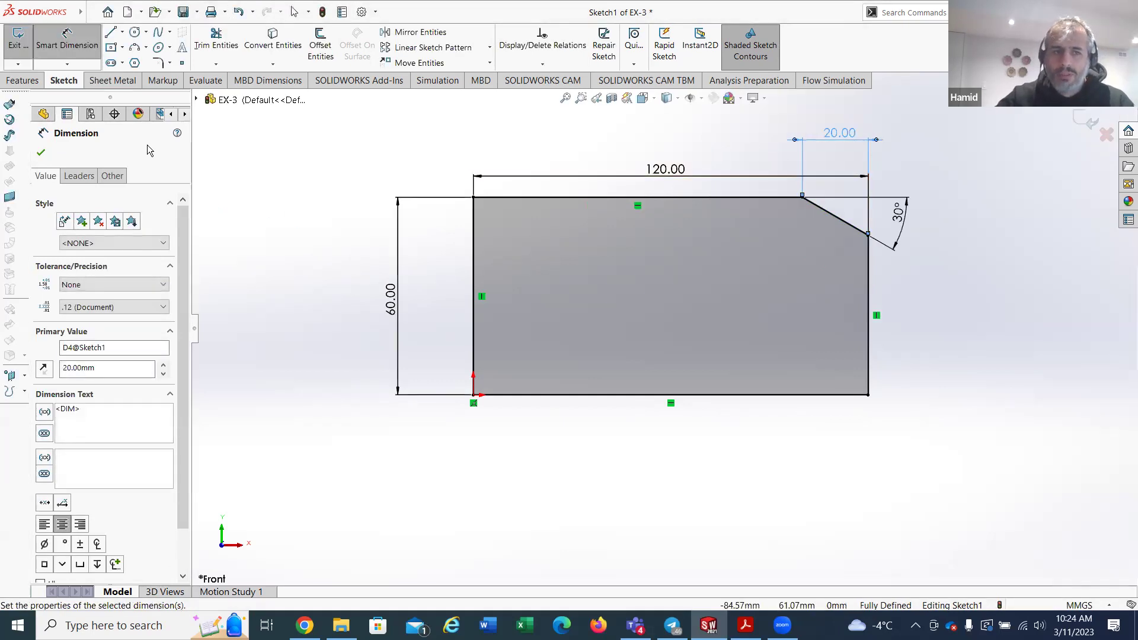
left_click(40, 152)
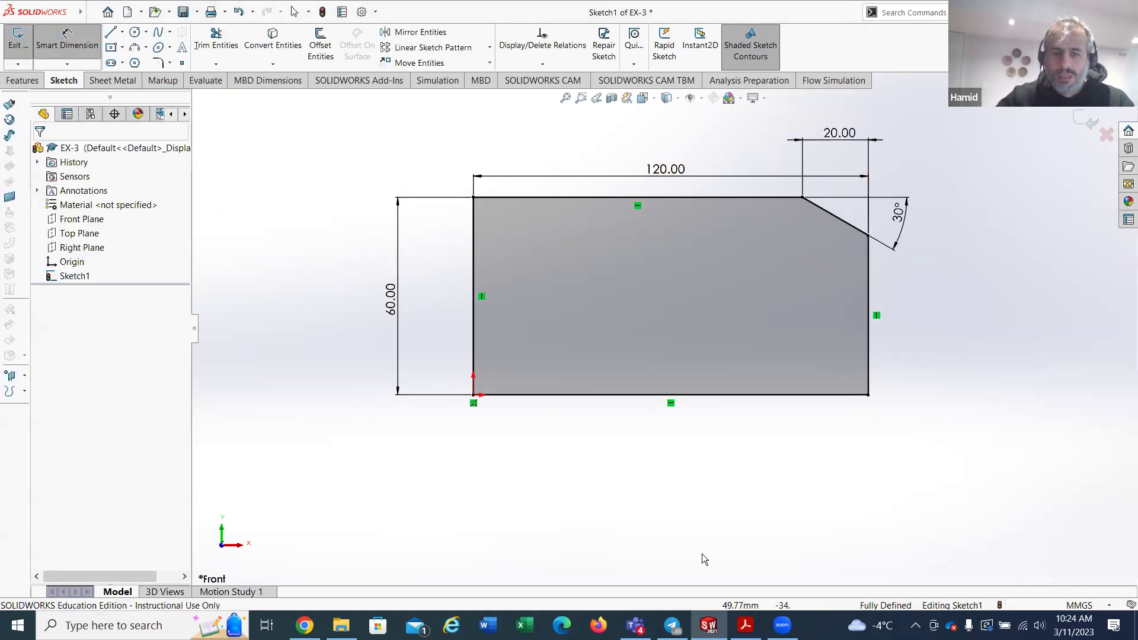
Step: Check the EX-3 drawing in Acrobat, and inspect the relations of the outline's right line and origin corner point in SOLIDWORKS
left_click(745, 625)
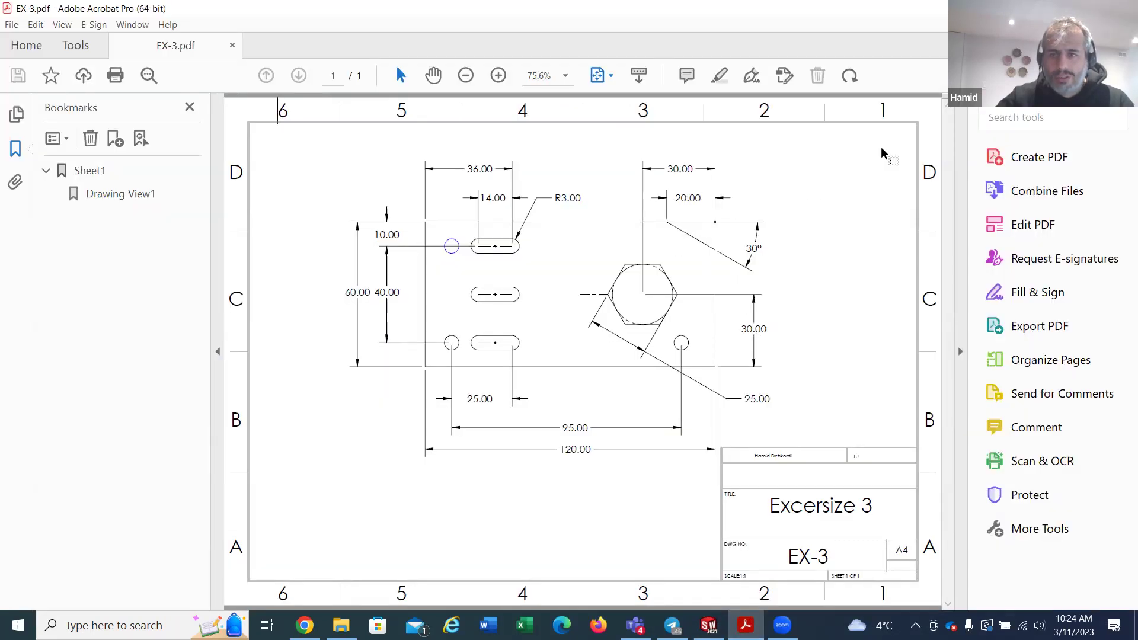
key("alt+Tab")
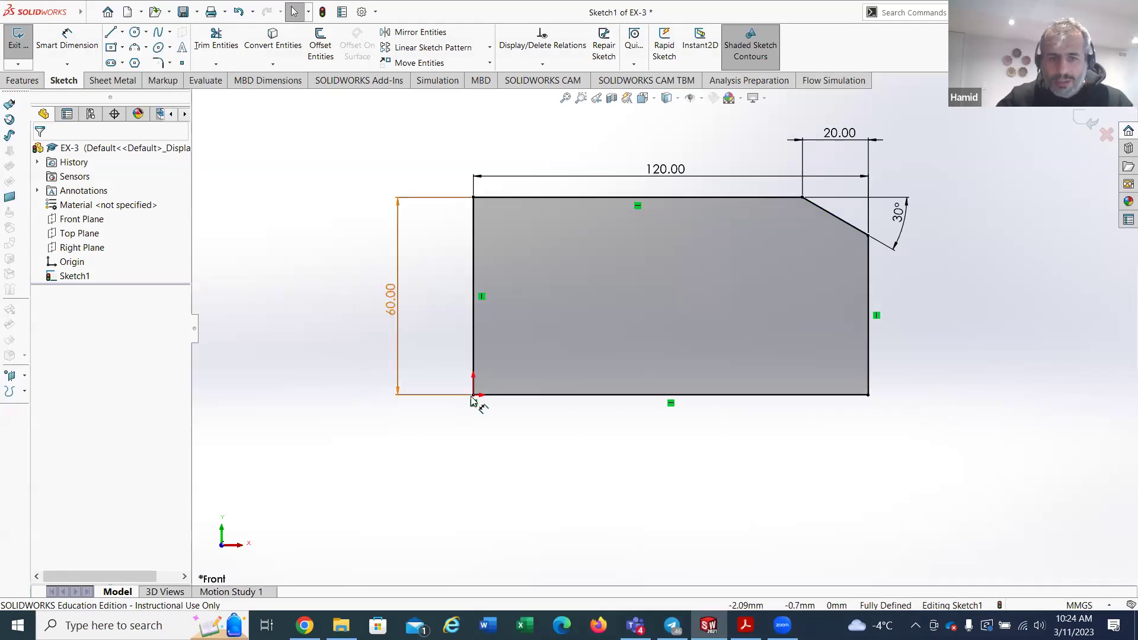
left_click(867, 362)
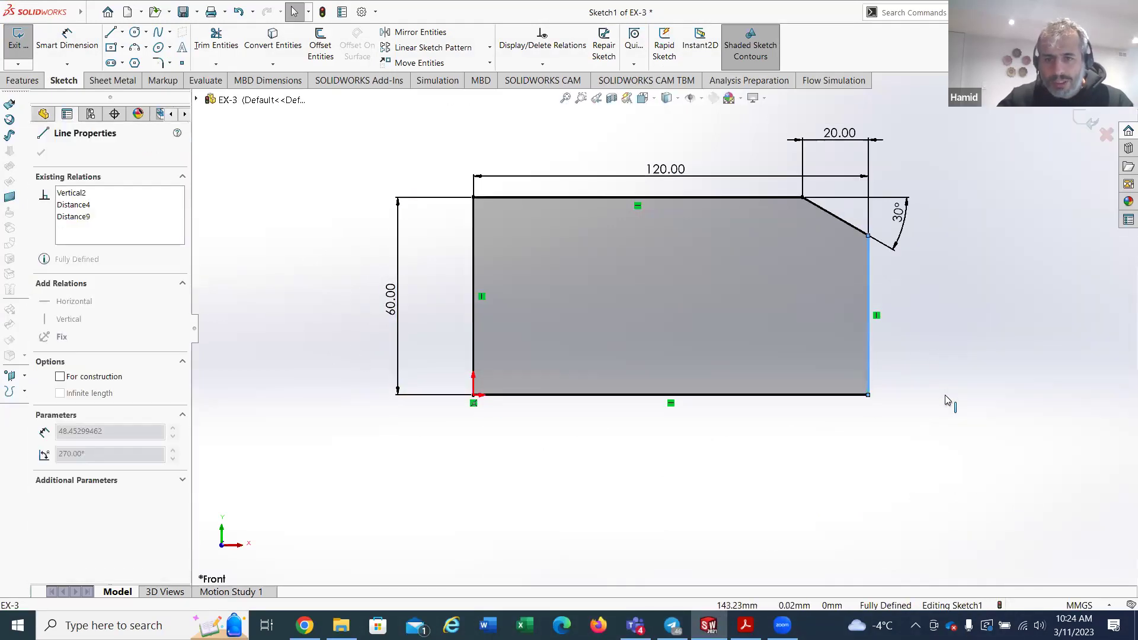
left_click(474, 396)
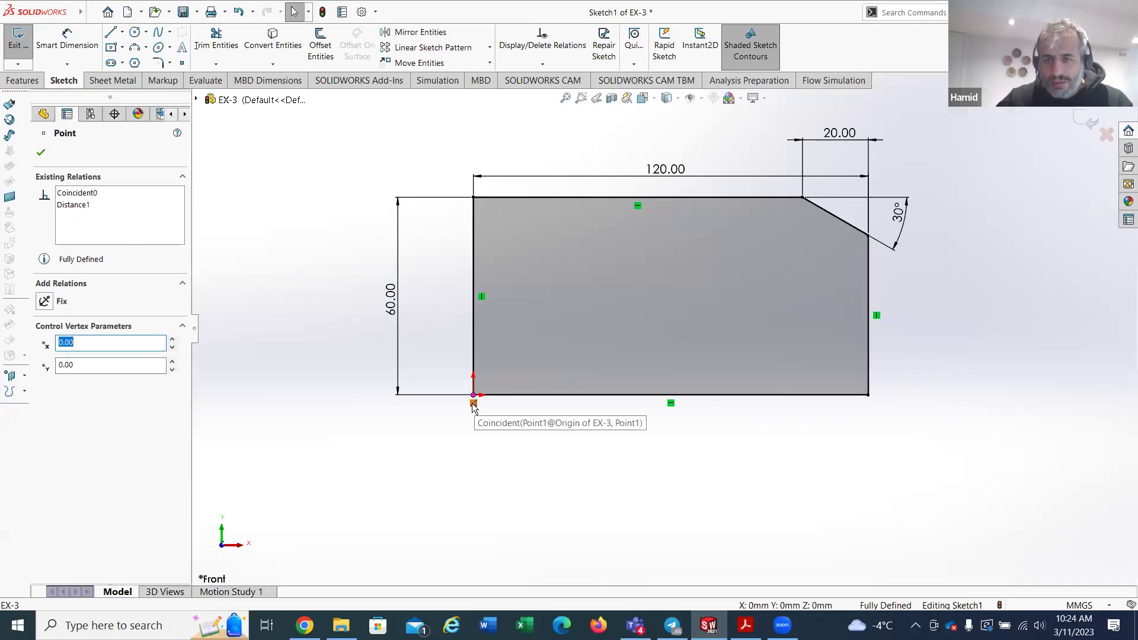
left_click(528, 477)
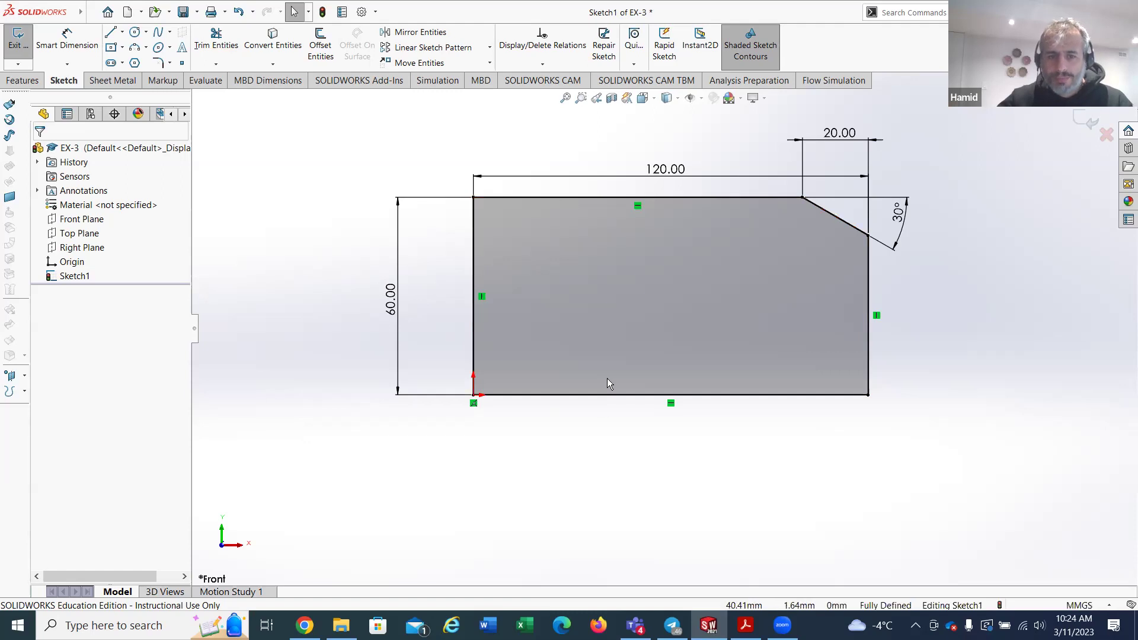
left_click(304, 626)
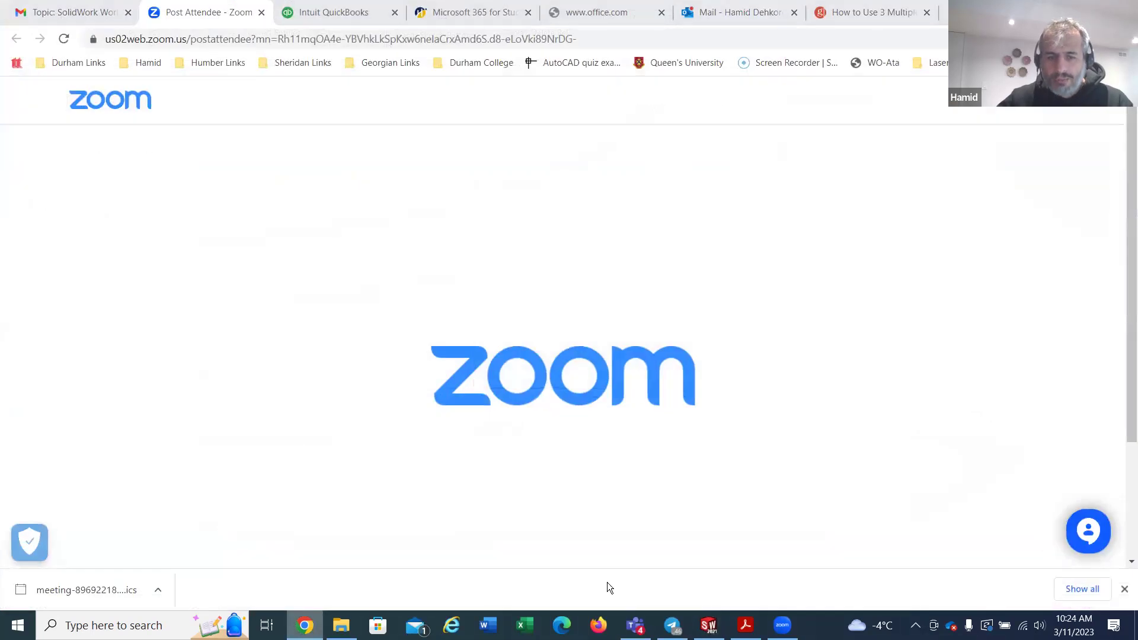
Step: Review the EX-3 drawing in Acrobat, and sketch a circle of about 6.24 mm radius inside the outline's upper-left corner in SOLIDWORKS
left_click(745, 625)
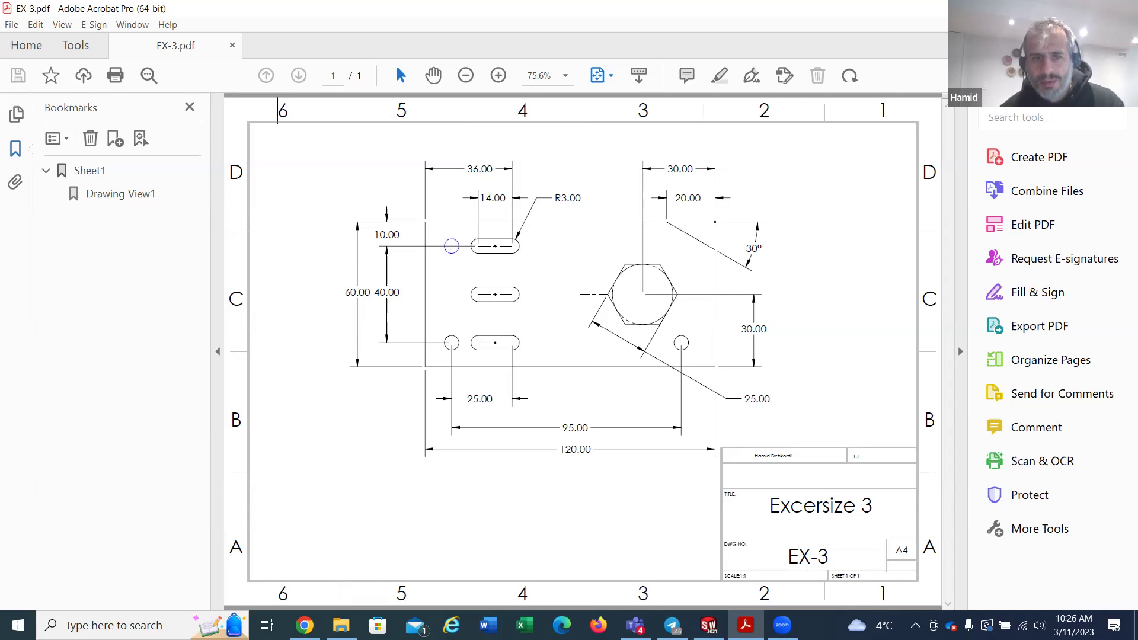
key("alt+Tab")
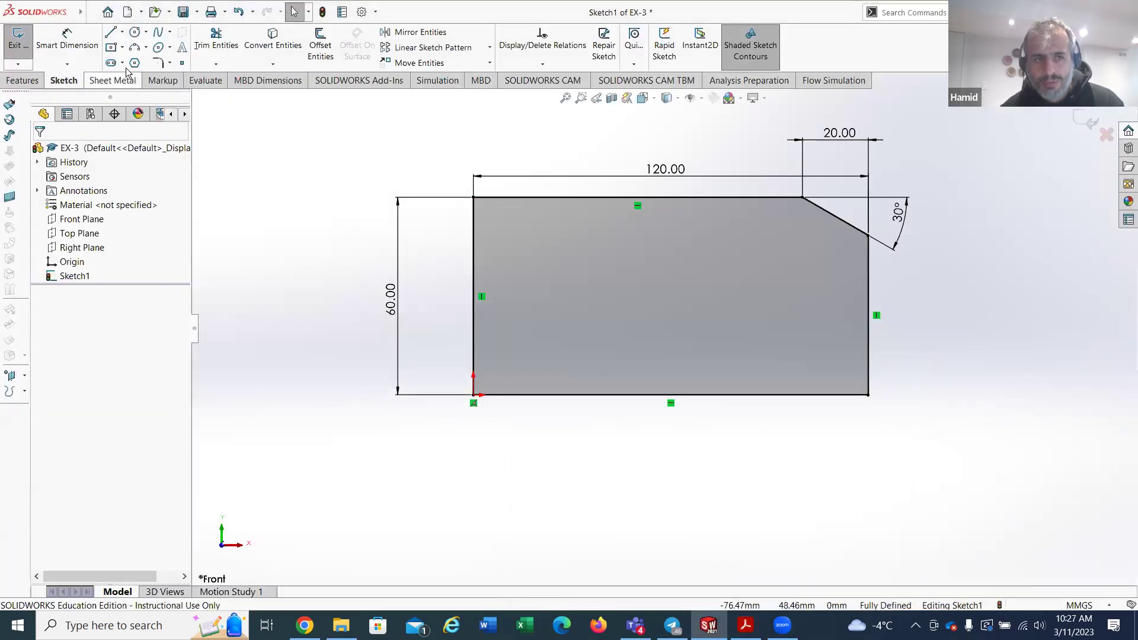
left_click(136, 31)
left_click(516, 243)
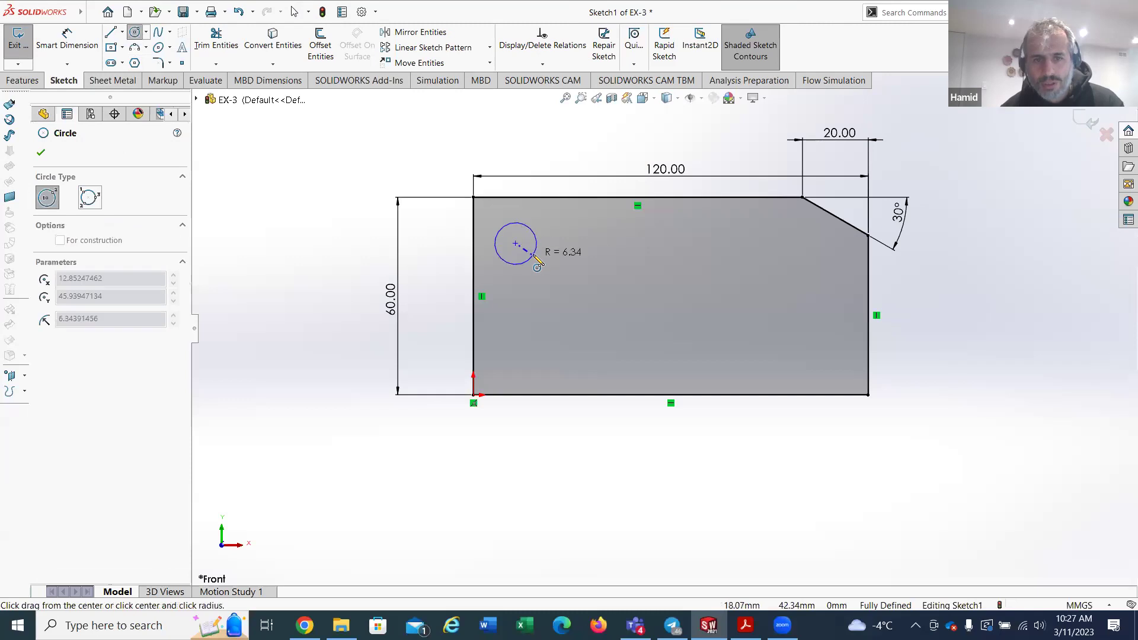
left_click(536, 243)
scroll(521, 257, "down", 3)
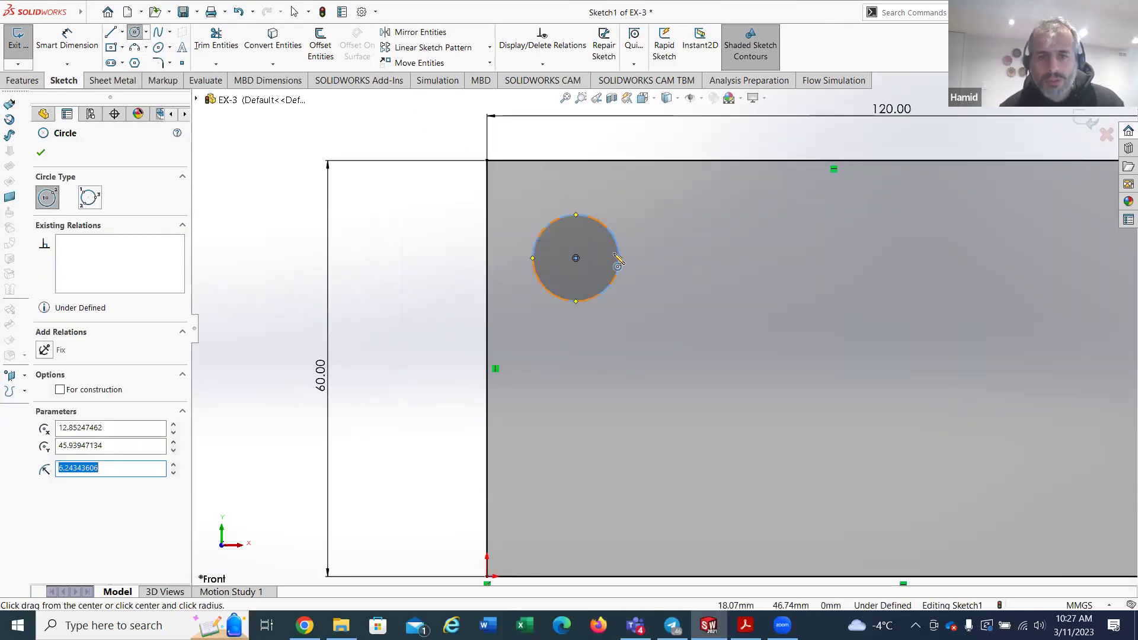
scroll(593, 296, "up", 2)
Step: Dimension the circle near the upper-left corner with a diameter of 6 mm
left_click(67, 40)
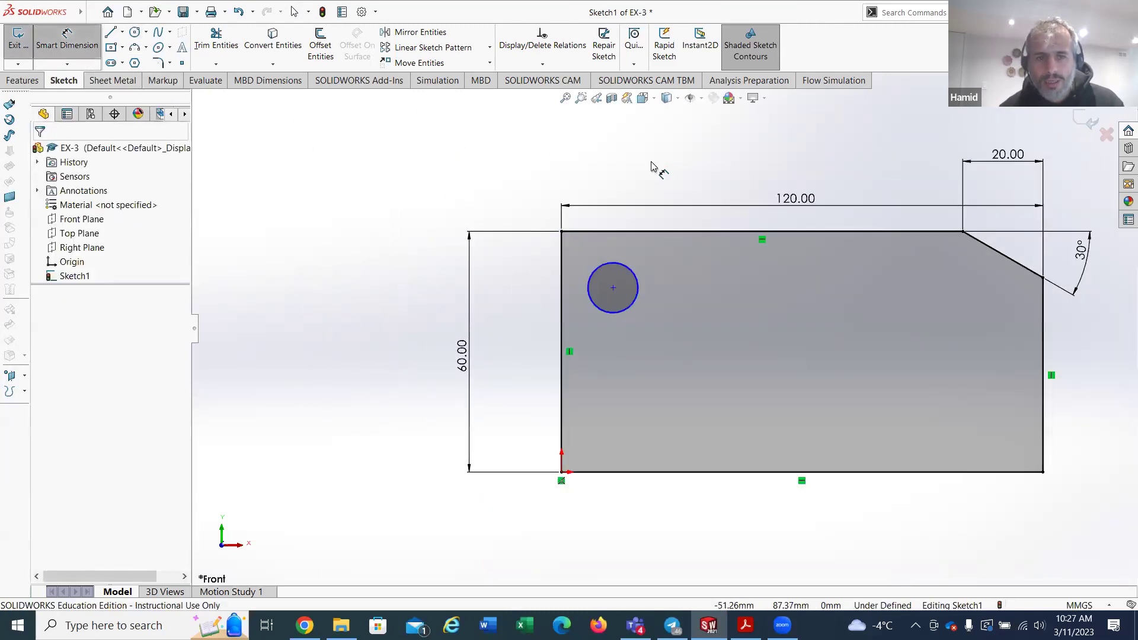
left_click(603, 267)
left_click(471, 145)
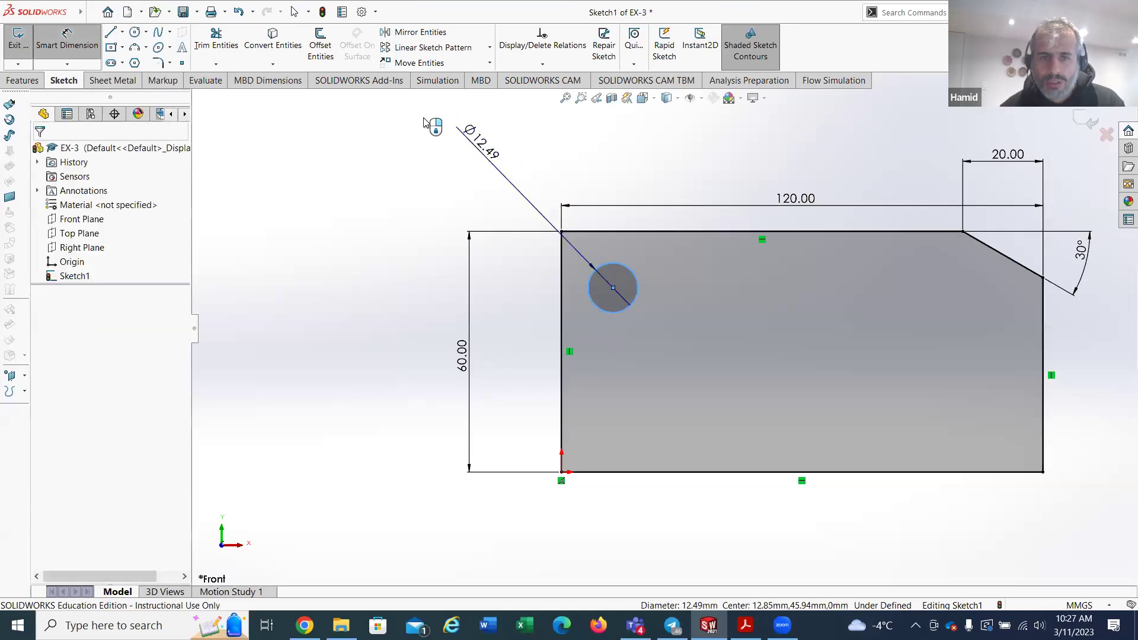
type("6.00mm")
key("Return")
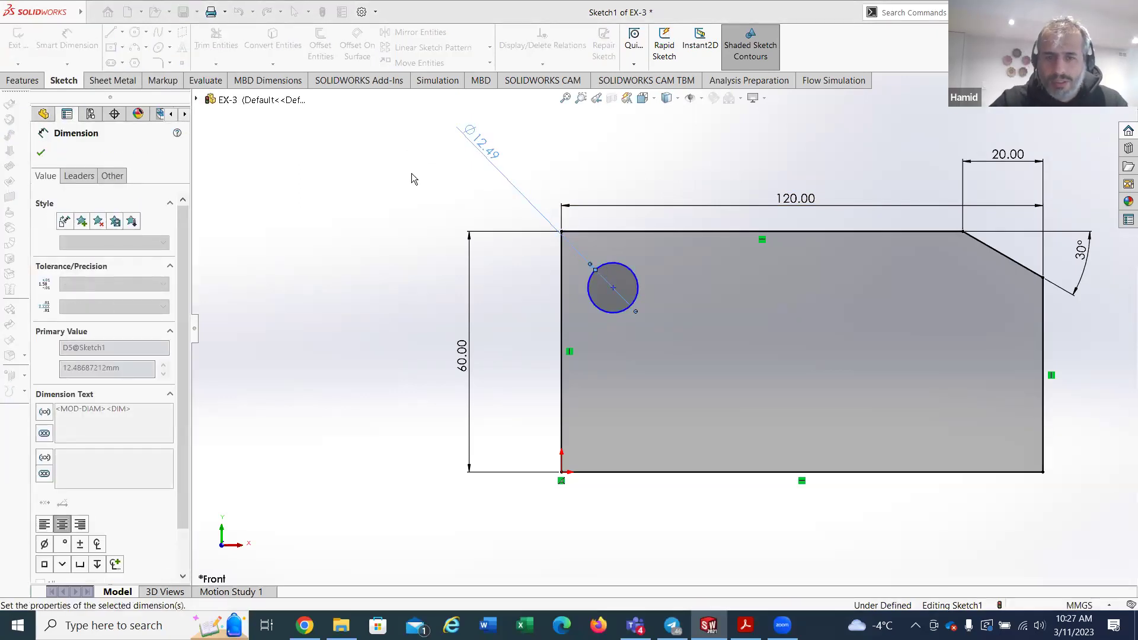
Step: Dimension the circle's centre 10 mm vertically below the outline's top line
left_click(613, 288)
left_click(574, 231)
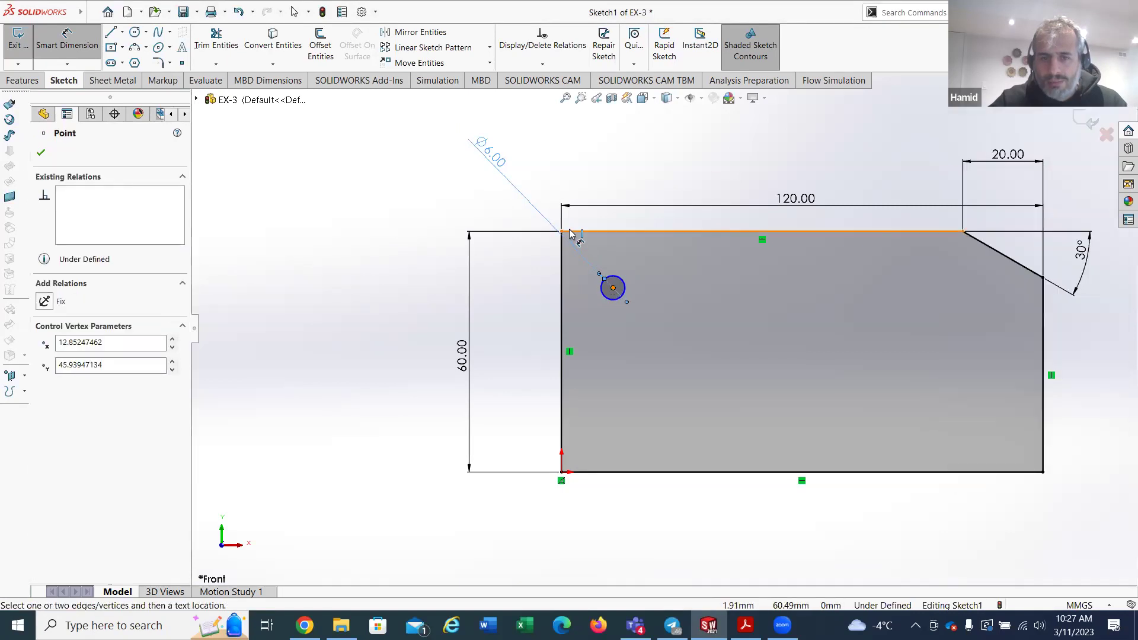
left_click(441, 269)
type("10")
key("Return")
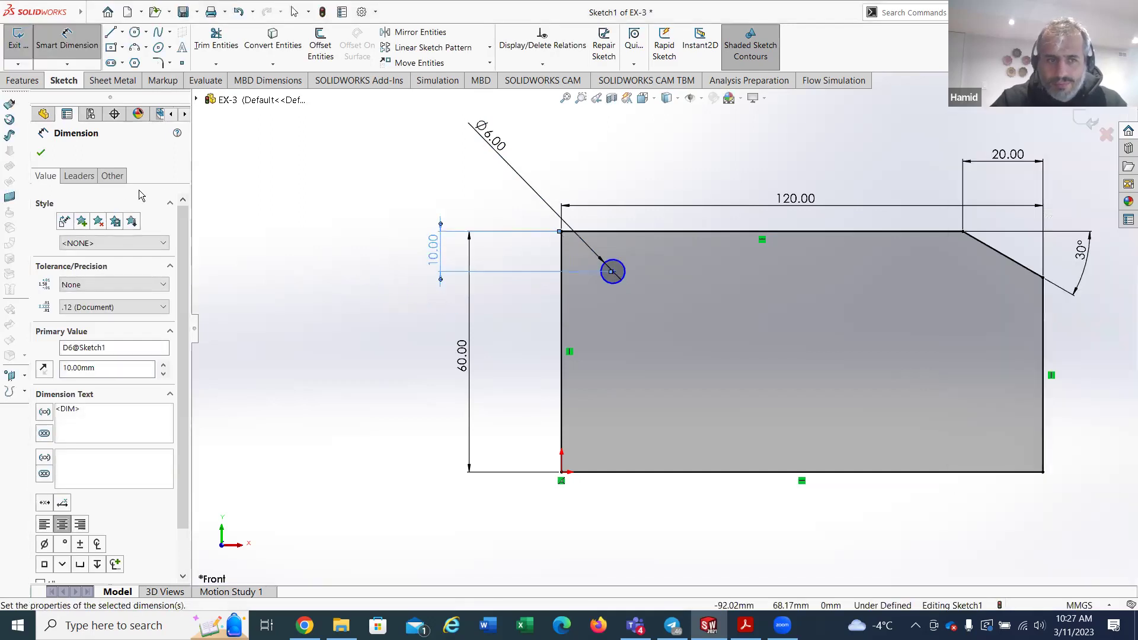
left_click(41, 154)
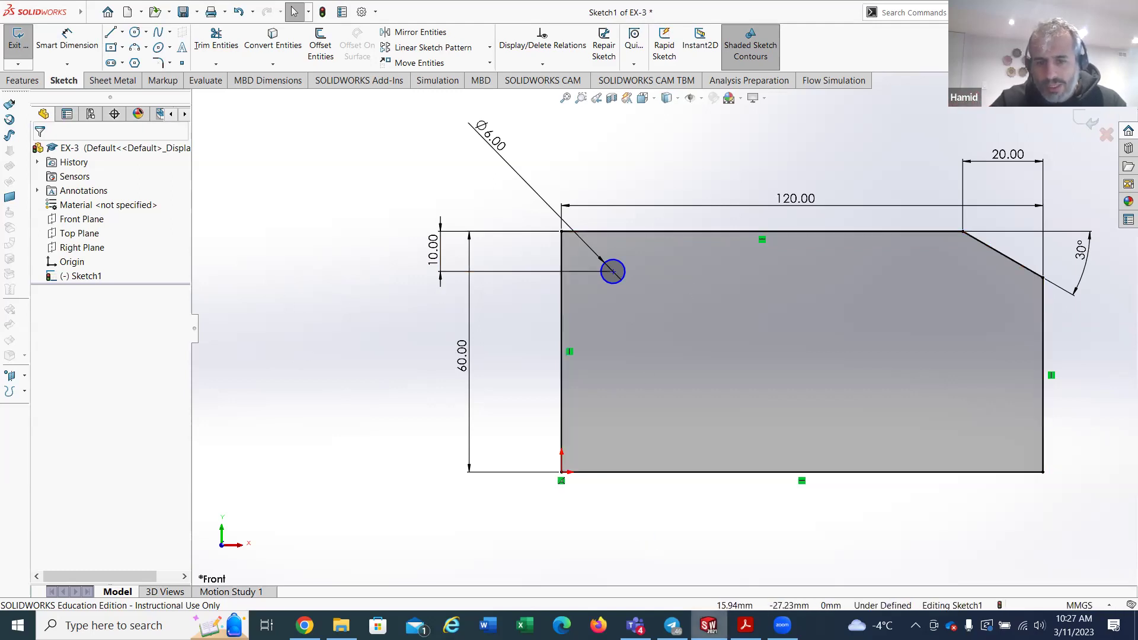
Step: Check the slots in the EX-3 drawing in Acrobat, and sketch a horizontal straight slot about 13 × 6.1 mm beside the circle in SOLIDWORKS
left_click(743, 625)
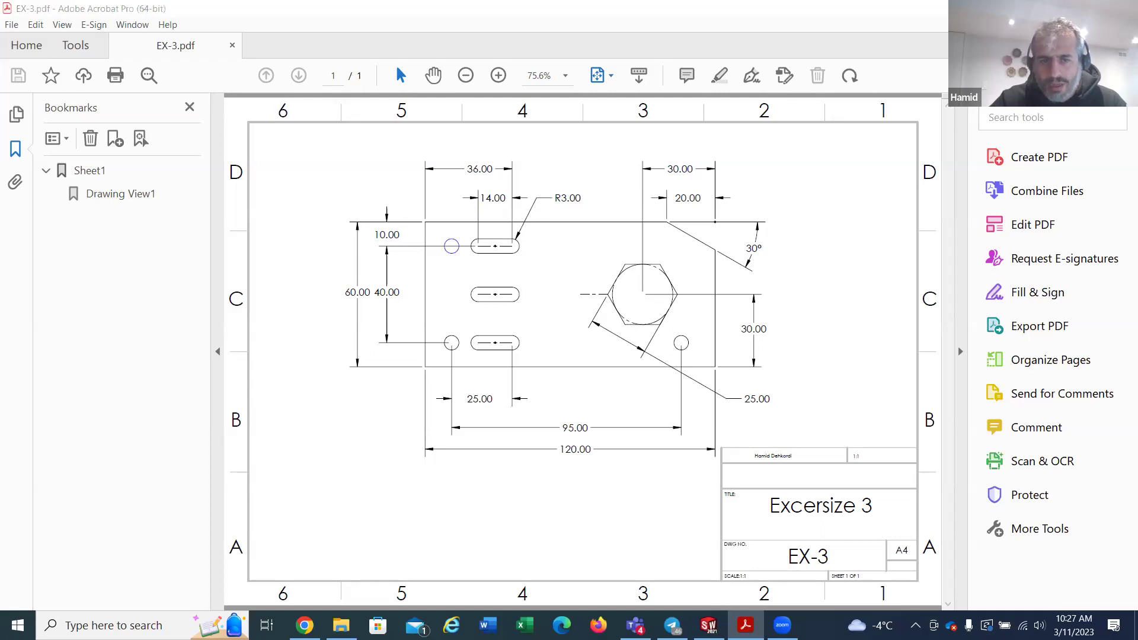
key("alt+Tab")
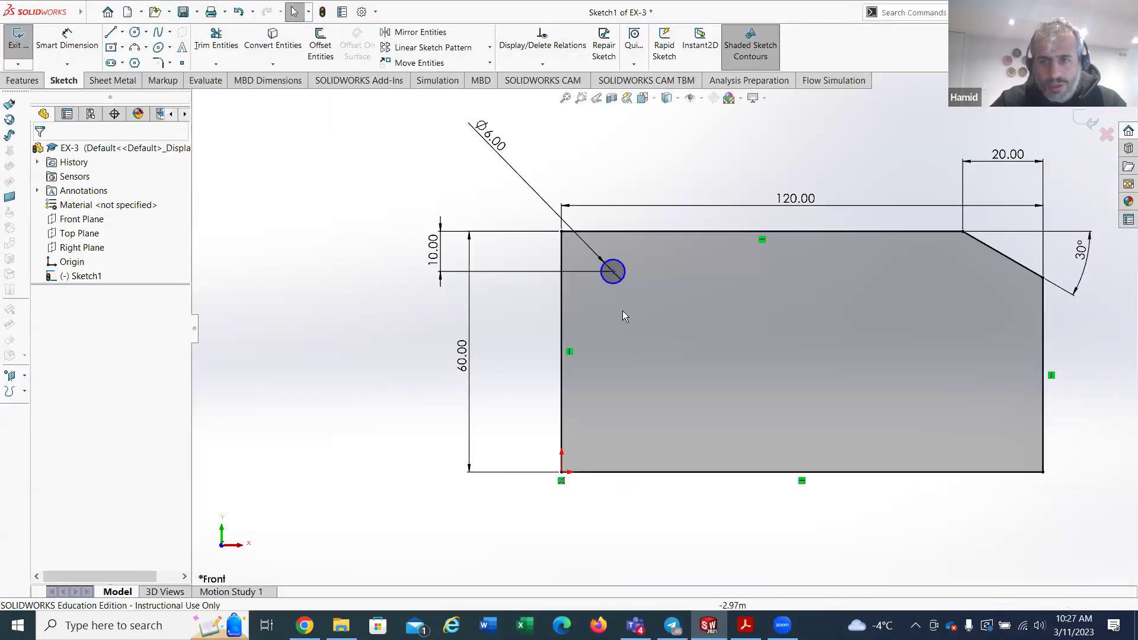
left_click(123, 63)
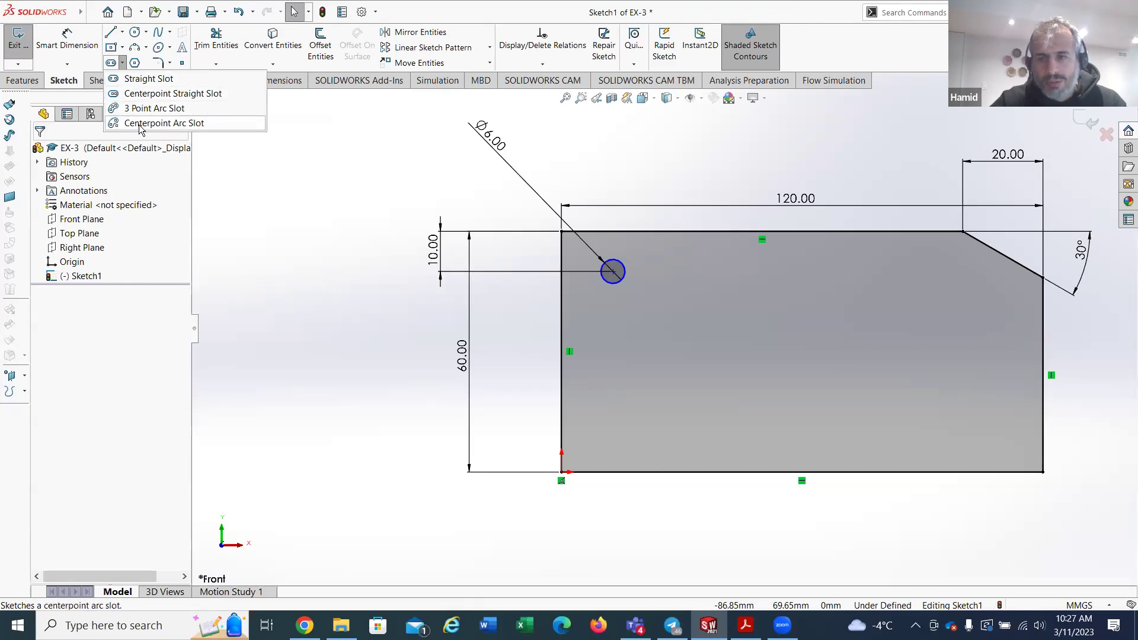
left_click(145, 79)
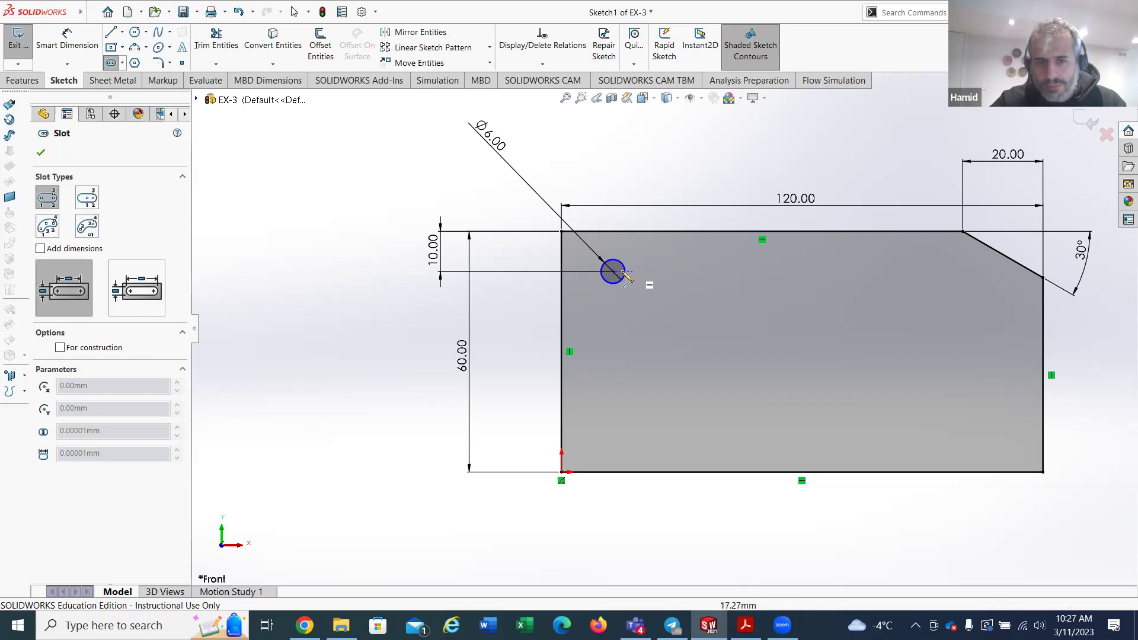
scroll(653, 279, "down", 5)
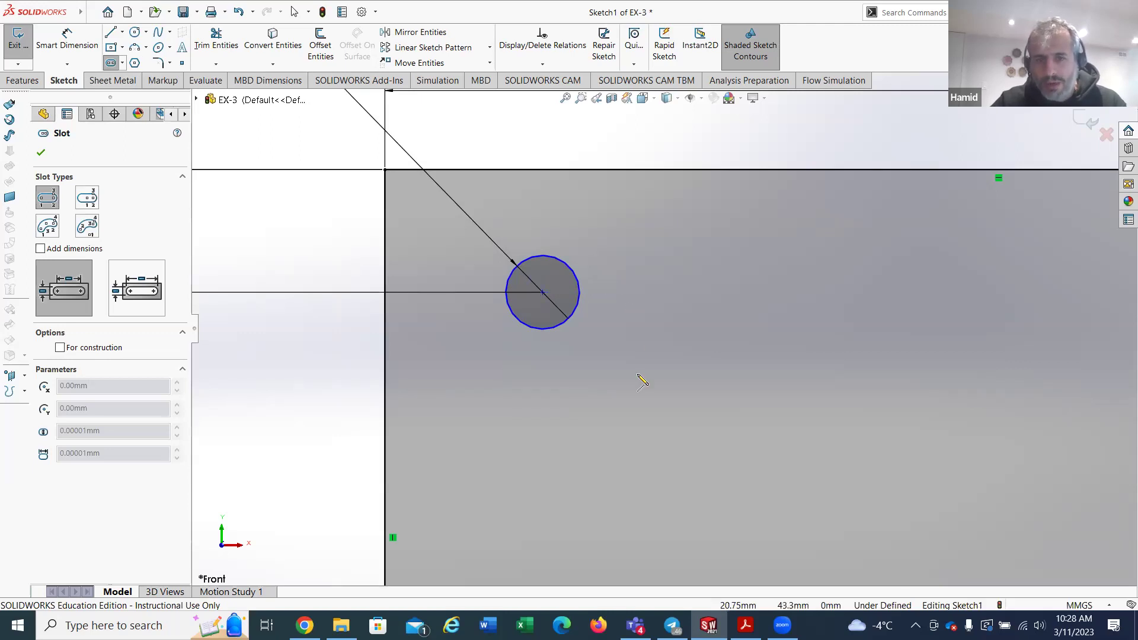
left_click(622, 357)
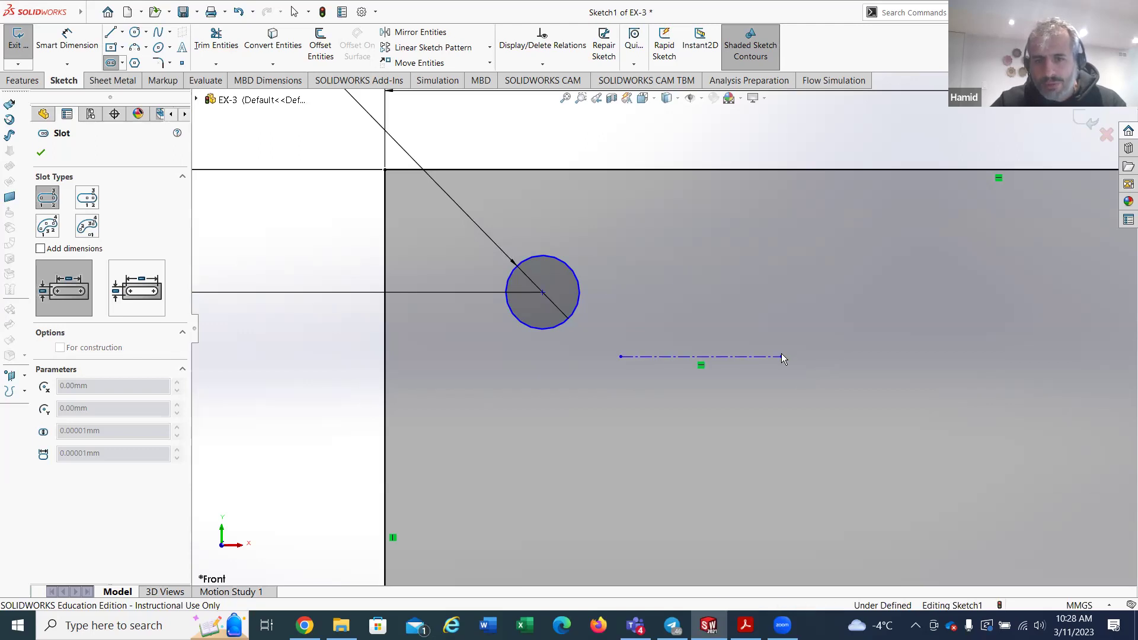
left_click(782, 356)
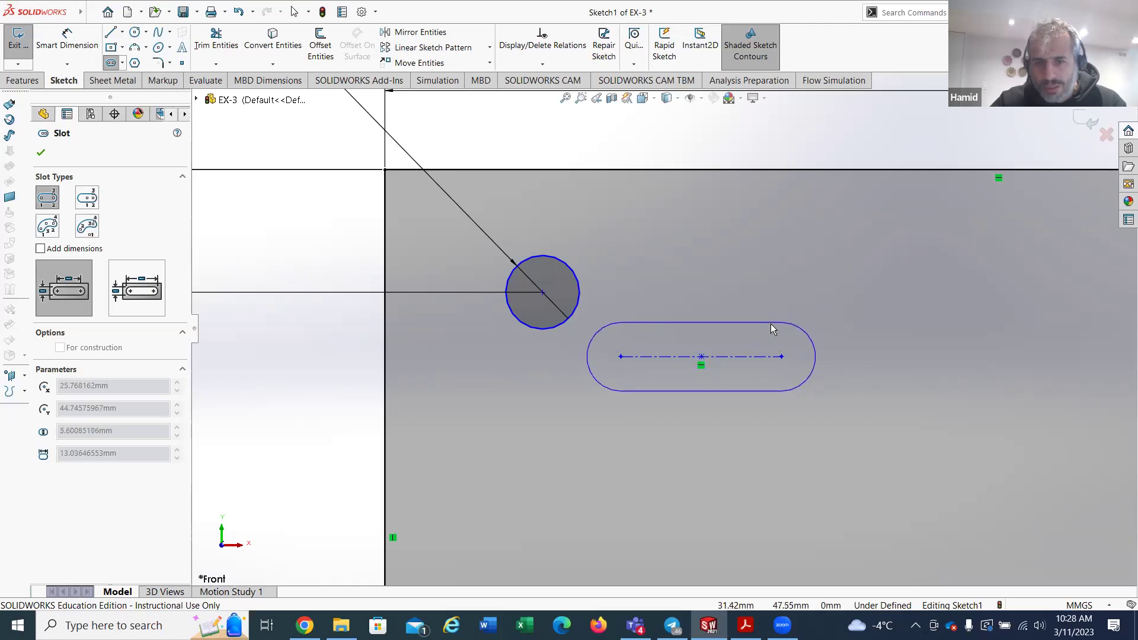
left_click(774, 320)
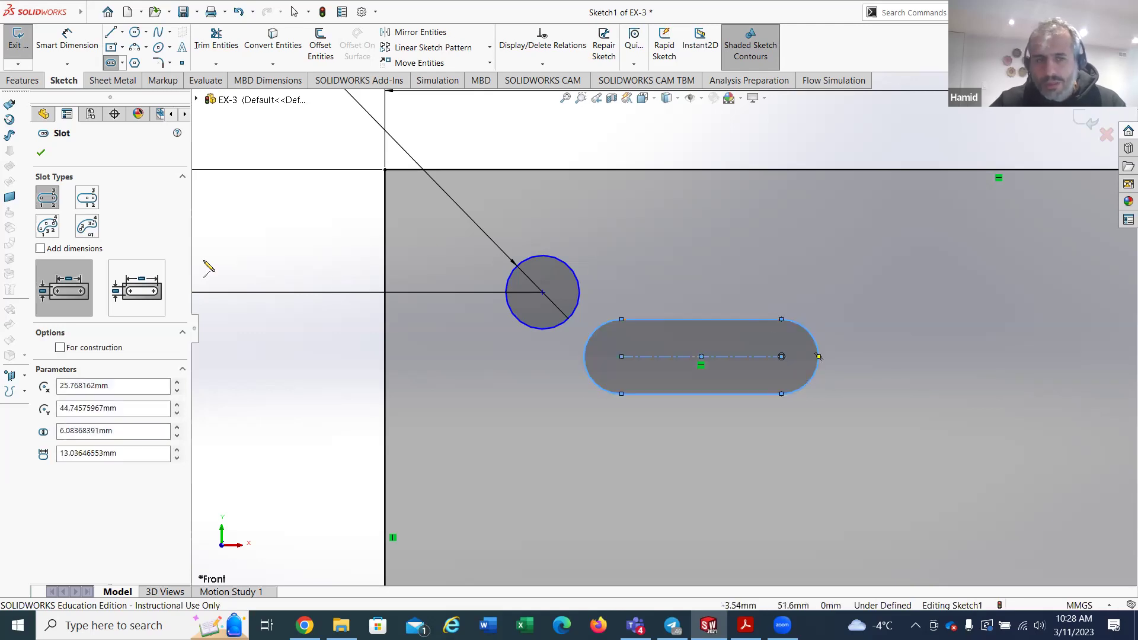
left_click(40, 154)
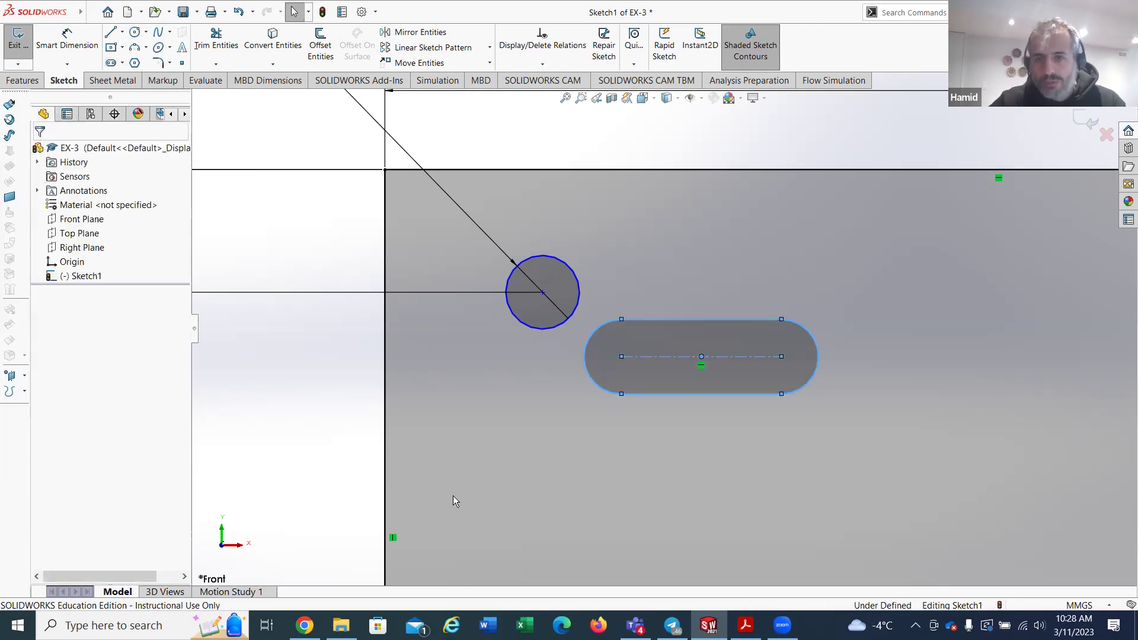
left_click(290, 392)
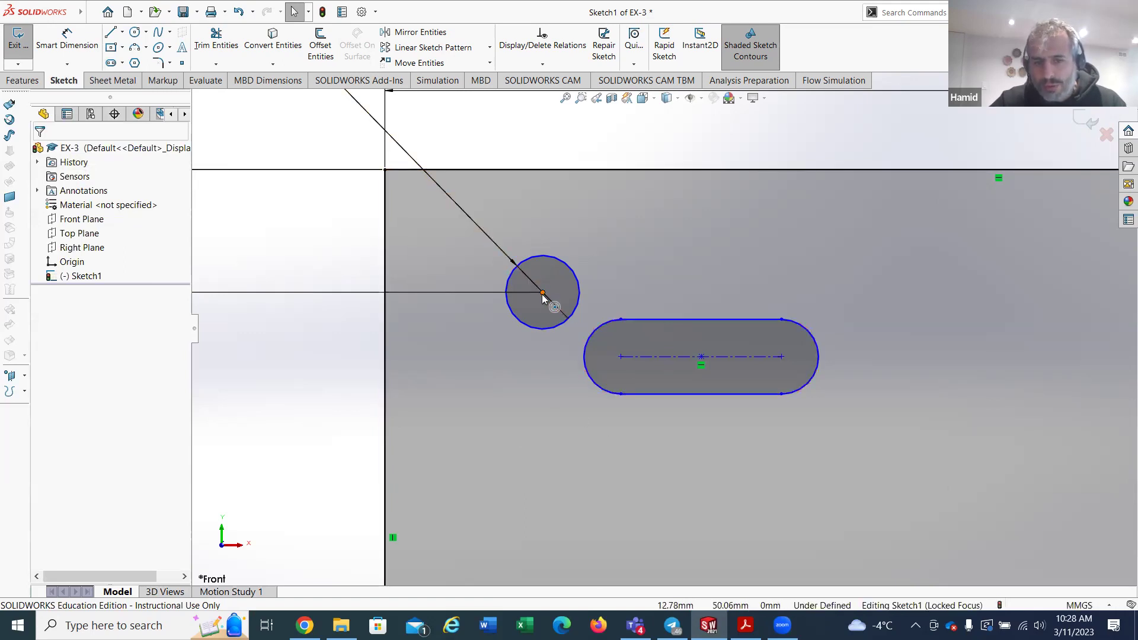
Step: Add a Horizontal relation between the circle's centre and the slot's centre point, leaving the slot's centreline out of the selection
scroll(457, 290, "up", 3)
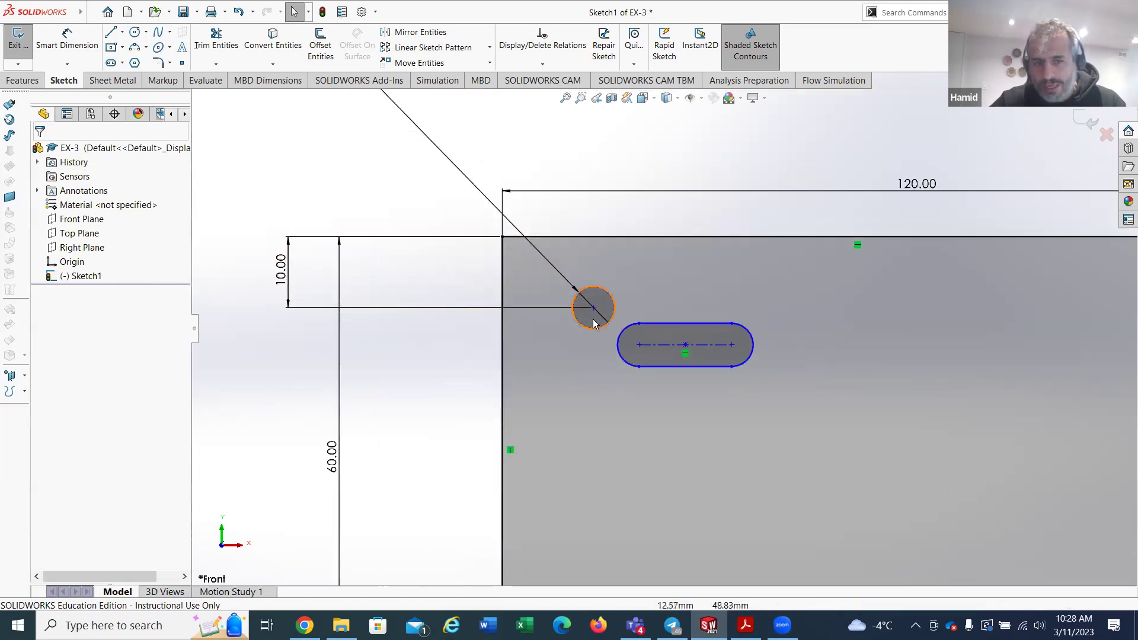
scroll(627, 296, "down", 2)
left_click(542, 63)
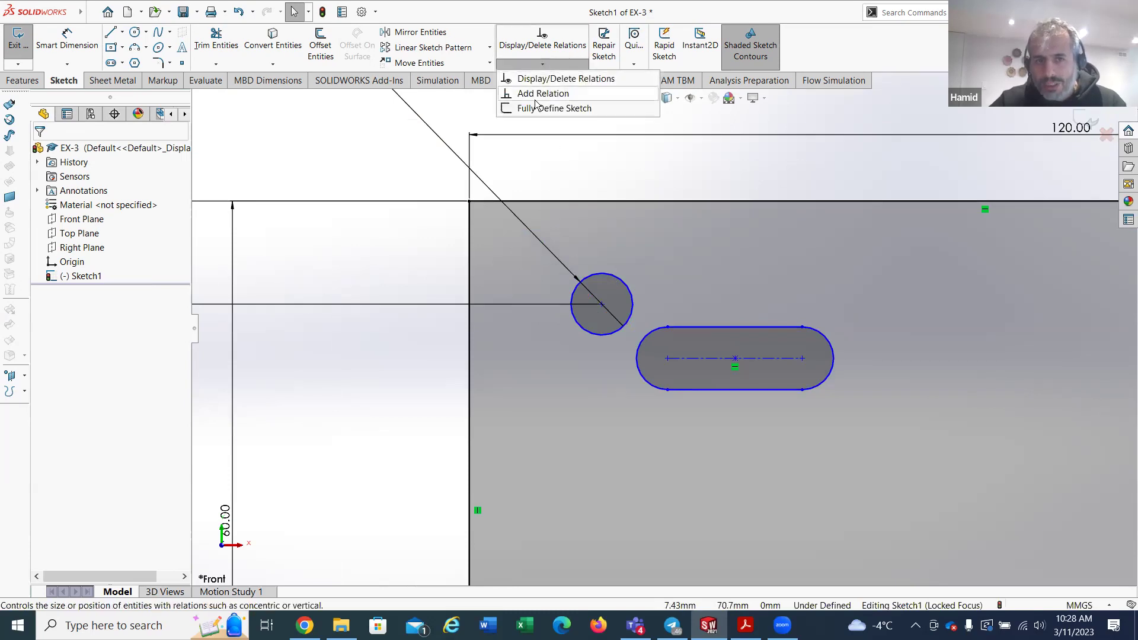
left_click(529, 95)
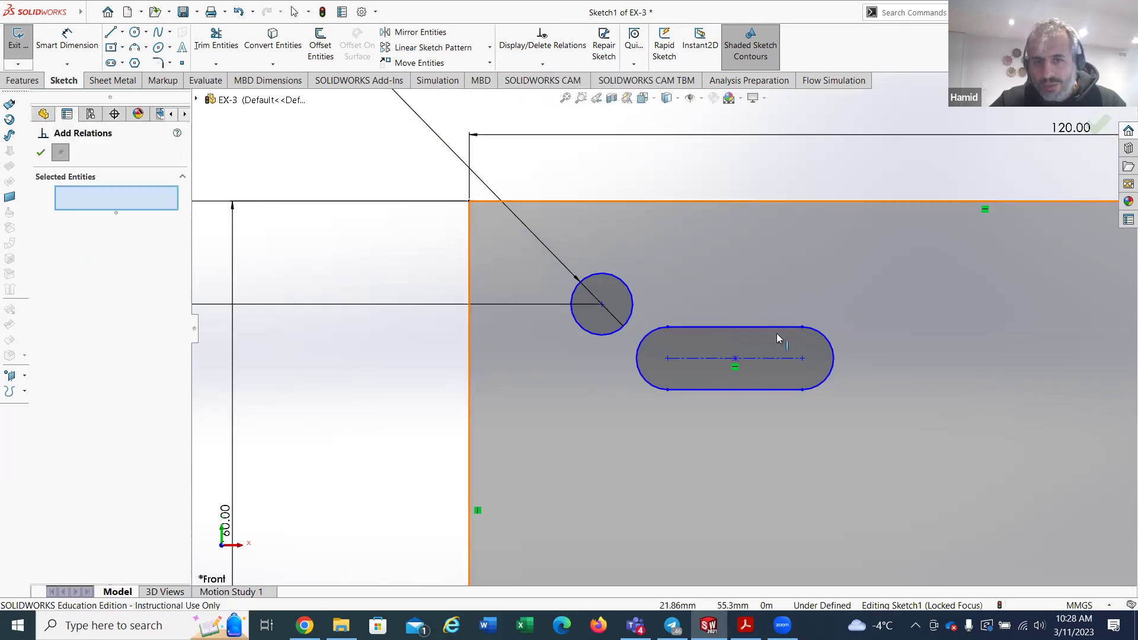
left_click(756, 359)
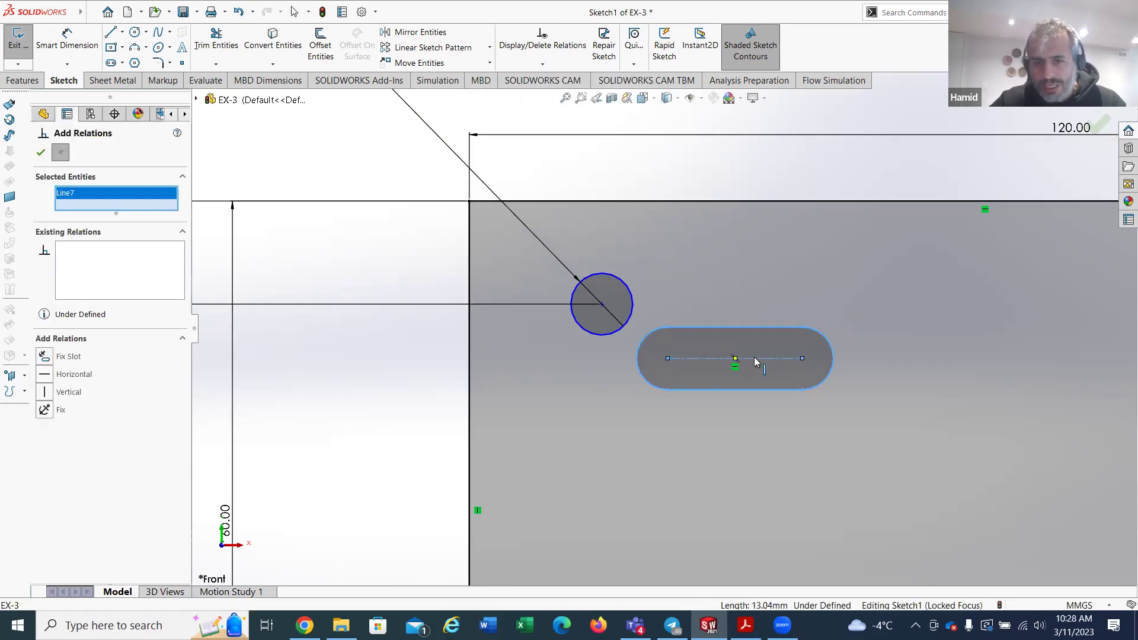
left_click(602, 305)
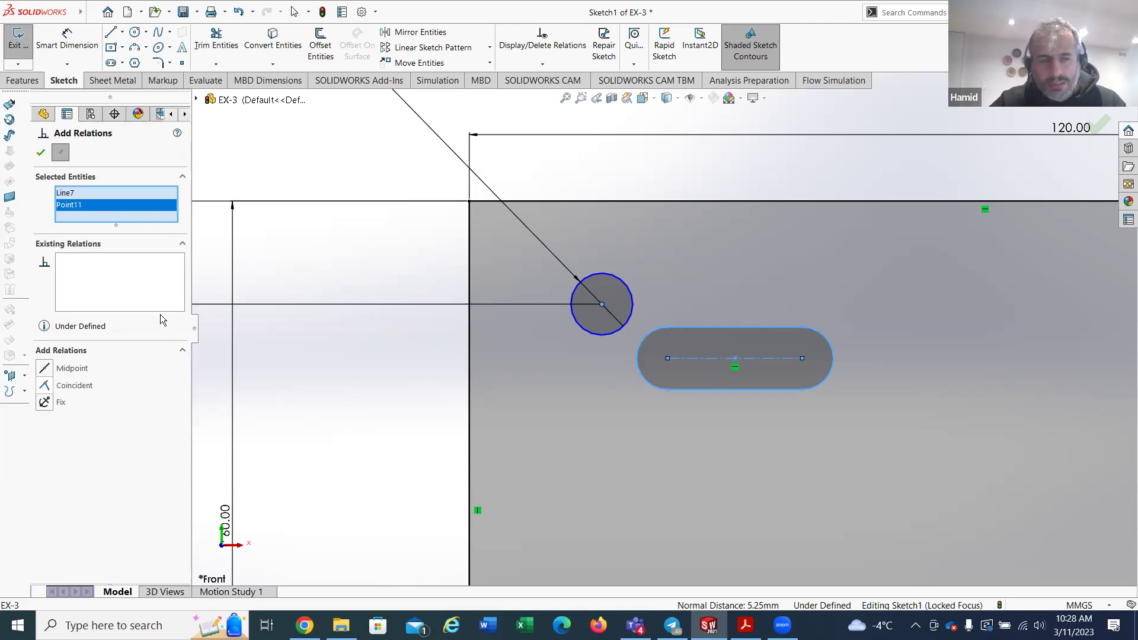
right_click(67, 196)
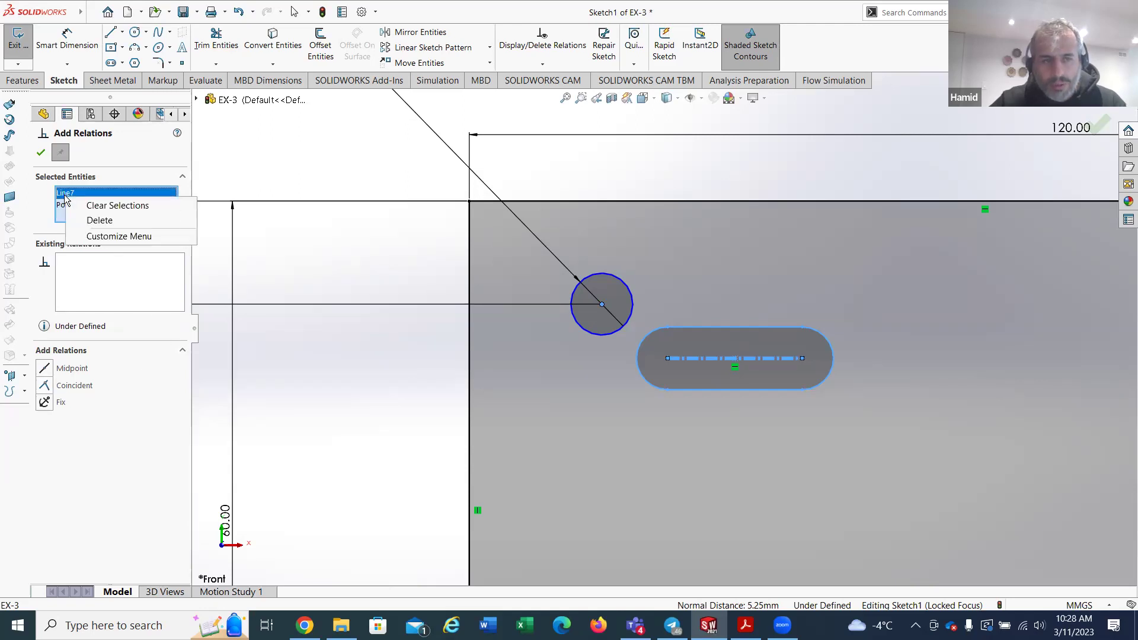
left_click(97, 219)
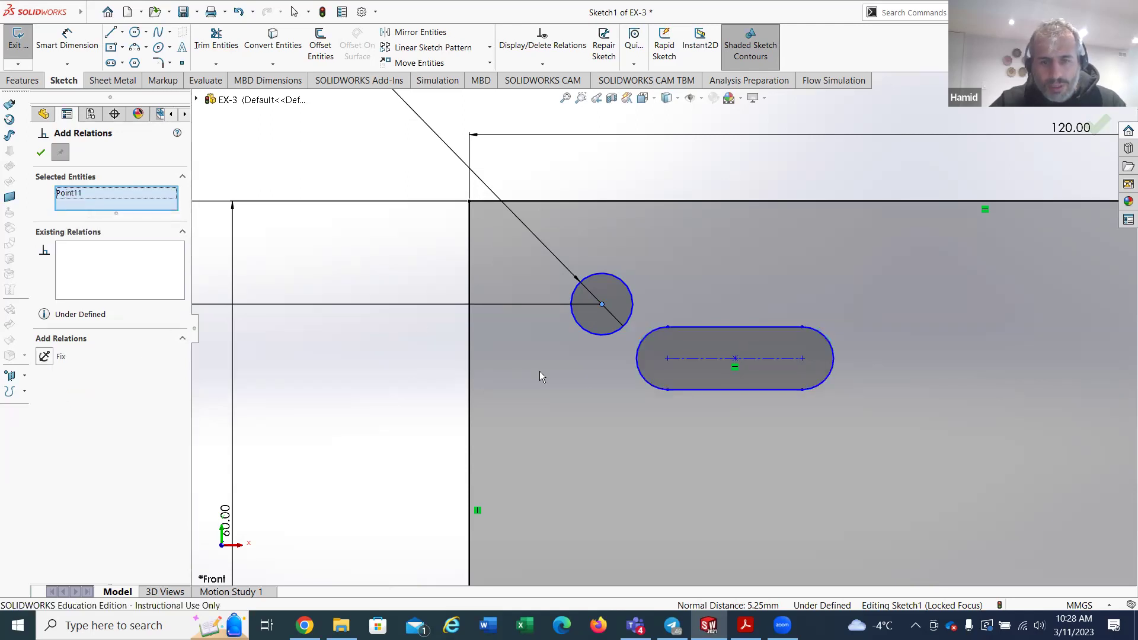
left_click(735, 359)
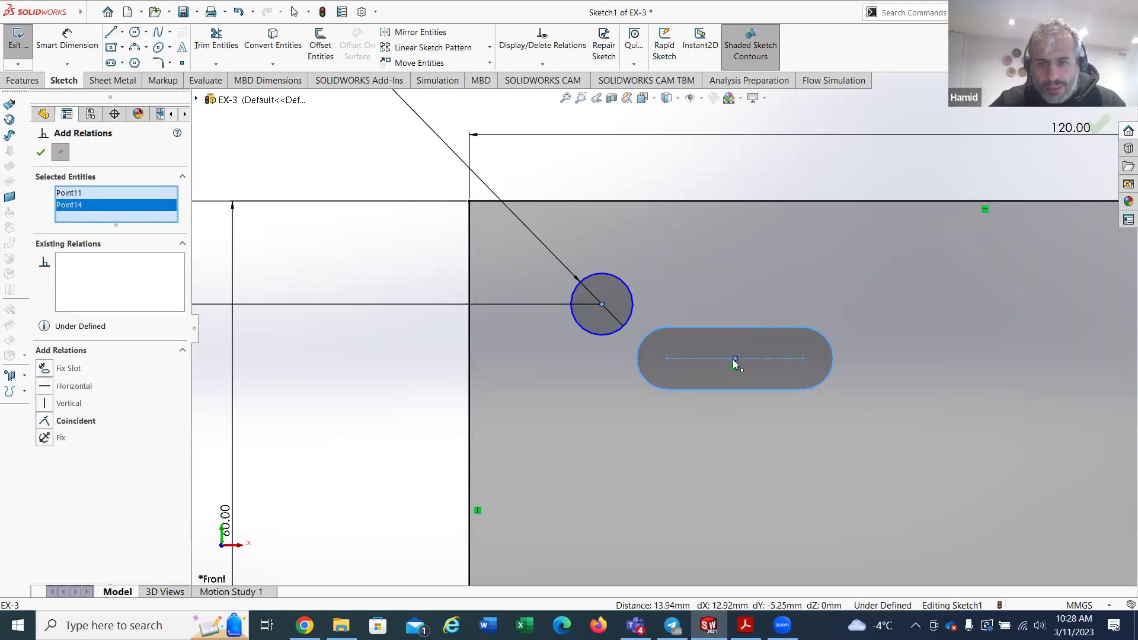
left_click(68, 387)
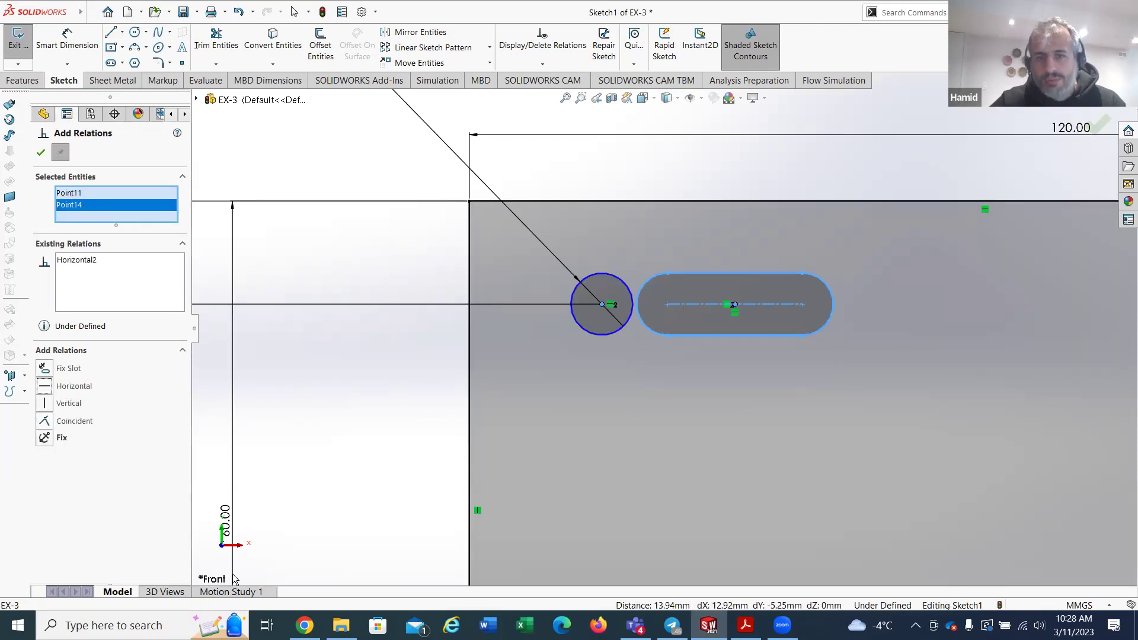
Step: Check the EX-3 drawing in Acrobat, and dimension the slot's right arc centre 36 mm horizontally from the outline's upper-left corner in SOLIDWORKS
left_click(40, 152)
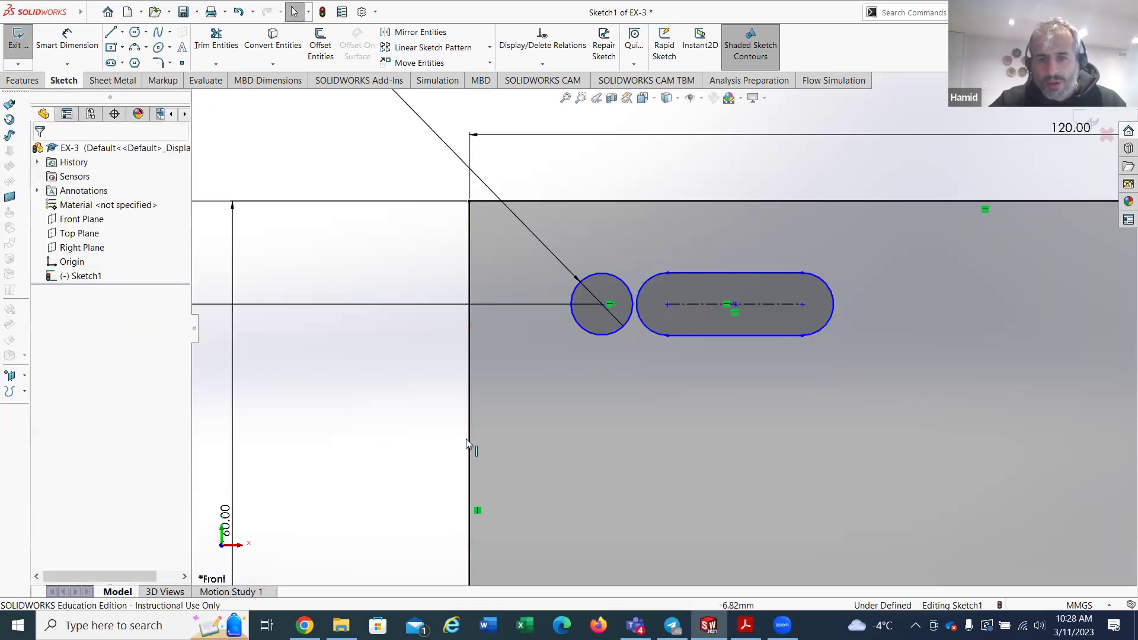
scroll(662, 327, "up", 2)
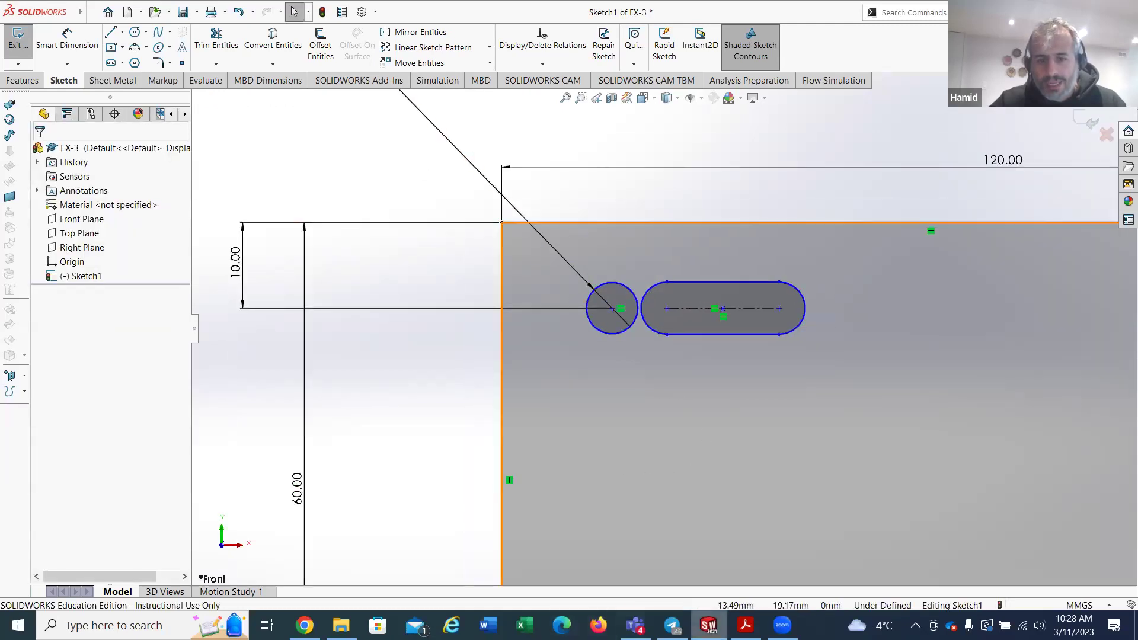
left_click(746, 625)
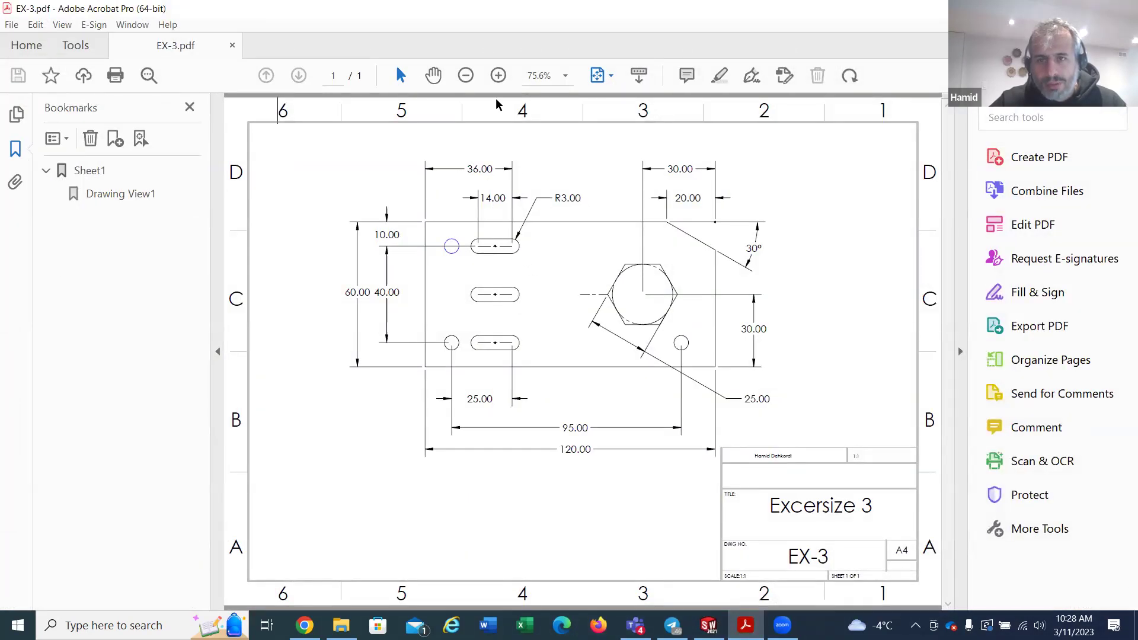
key("alt+Tab")
left_click(77, 41)
left_click(502, 223)
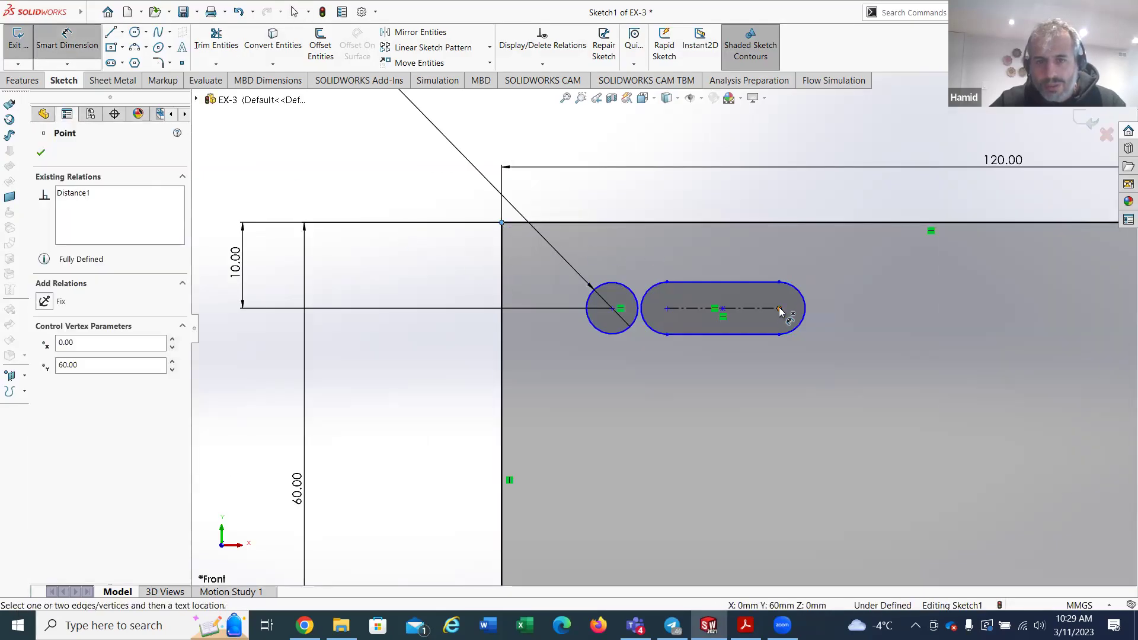
left_click(650, 140)
type("36")
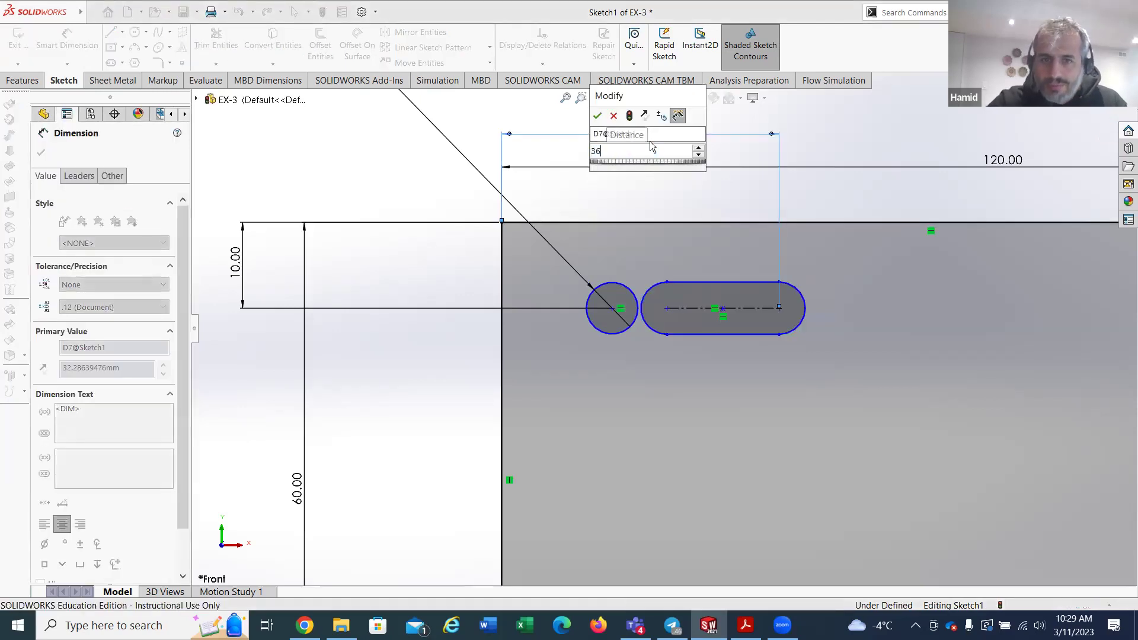
key("Return")
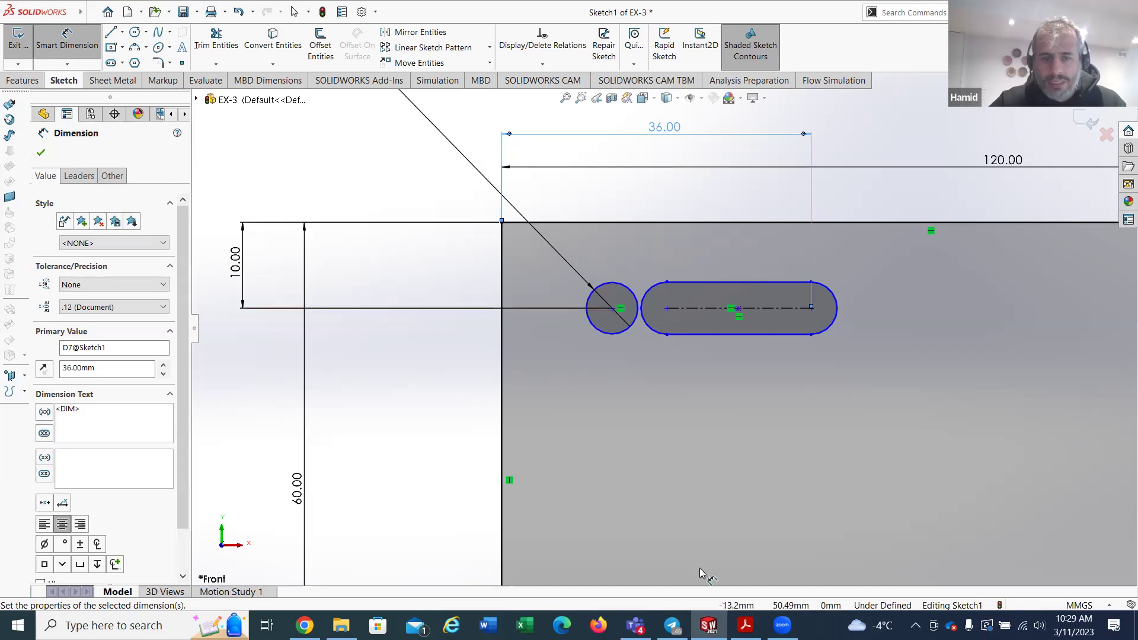
Step: Check the slot length in the Acrobat drawing, and dimension the slot's centre-to-centre length as 14 mm in SOLIDWORKS
left_click(746, 625)
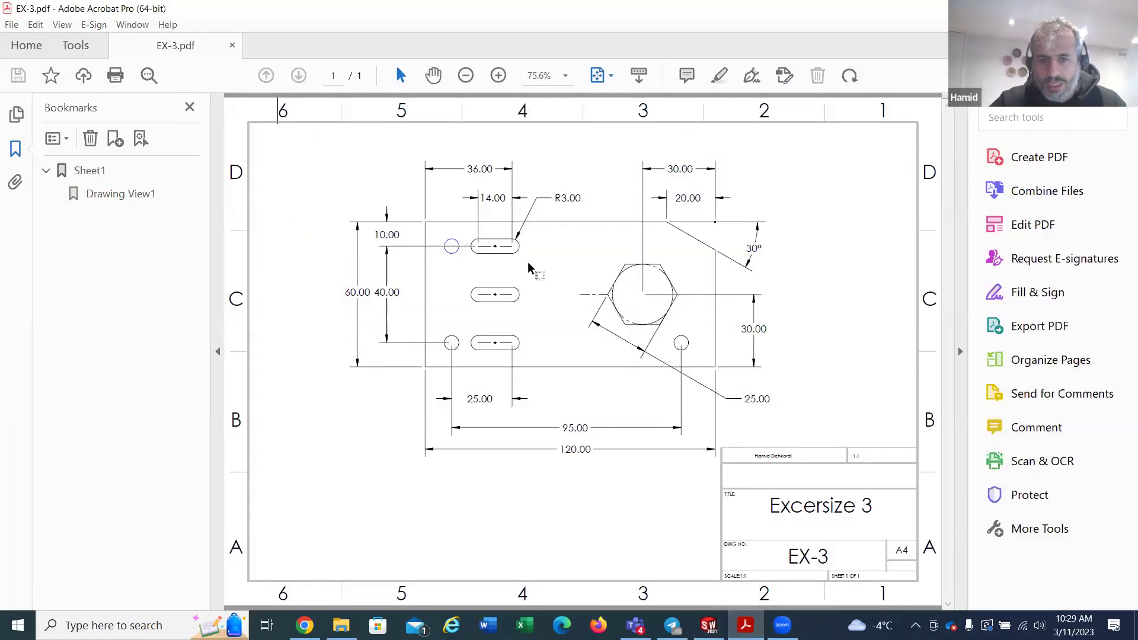
key("alt+Tab")
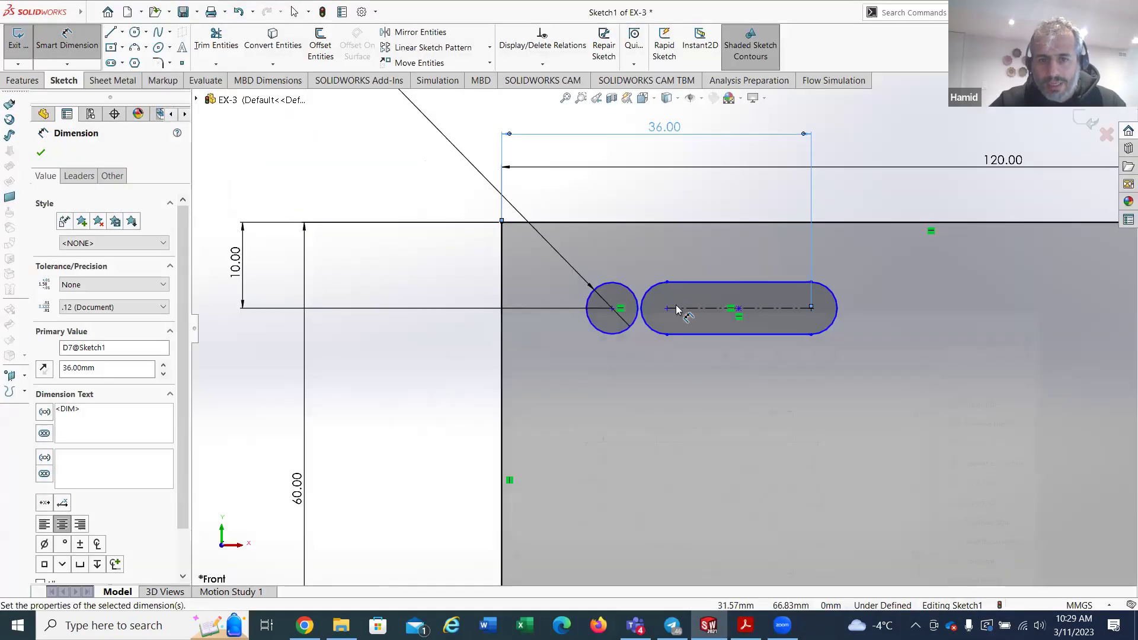
left_click(758, 308)
left_click(734, 202)
type("14")
key("Return")
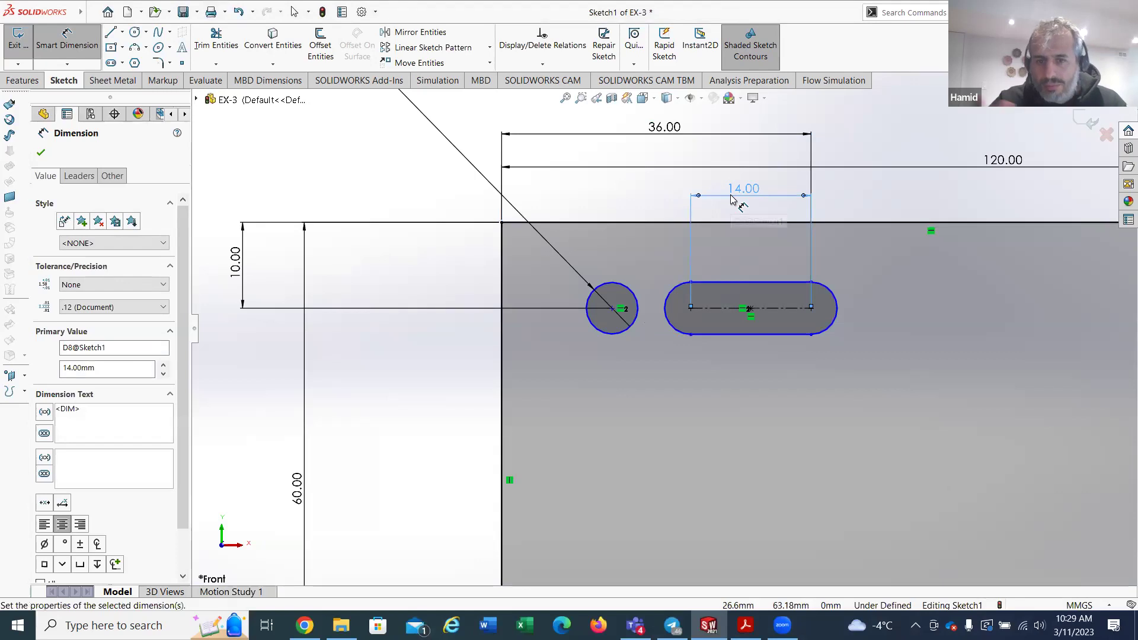
left_click(40, 153)
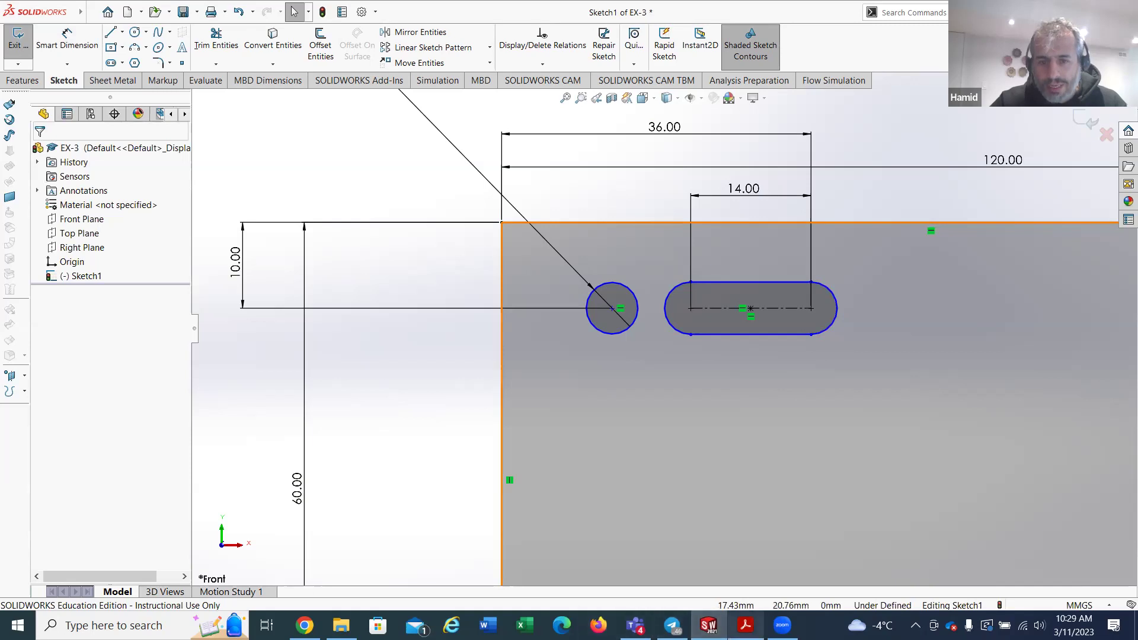
Step: Check the EX-3 drawing in Acrobat, and dimension the circle's centre 25 mm from the slot's right arc centre in SOLIDWORKS
key("alt+Tab")
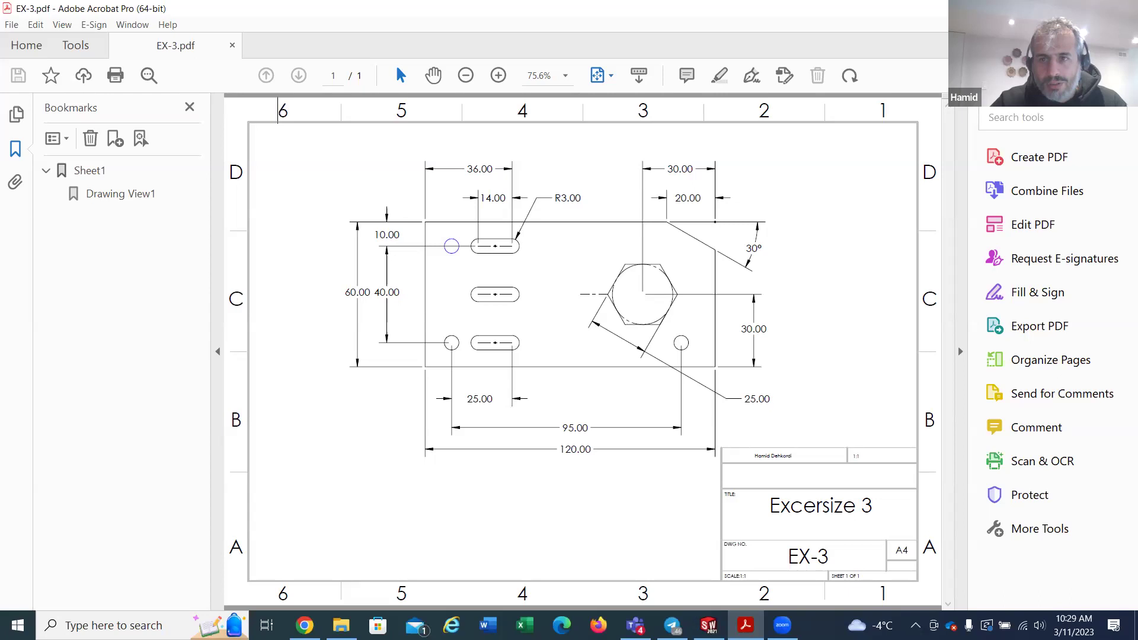
key("alt+Tab")
left_click(53, 41)
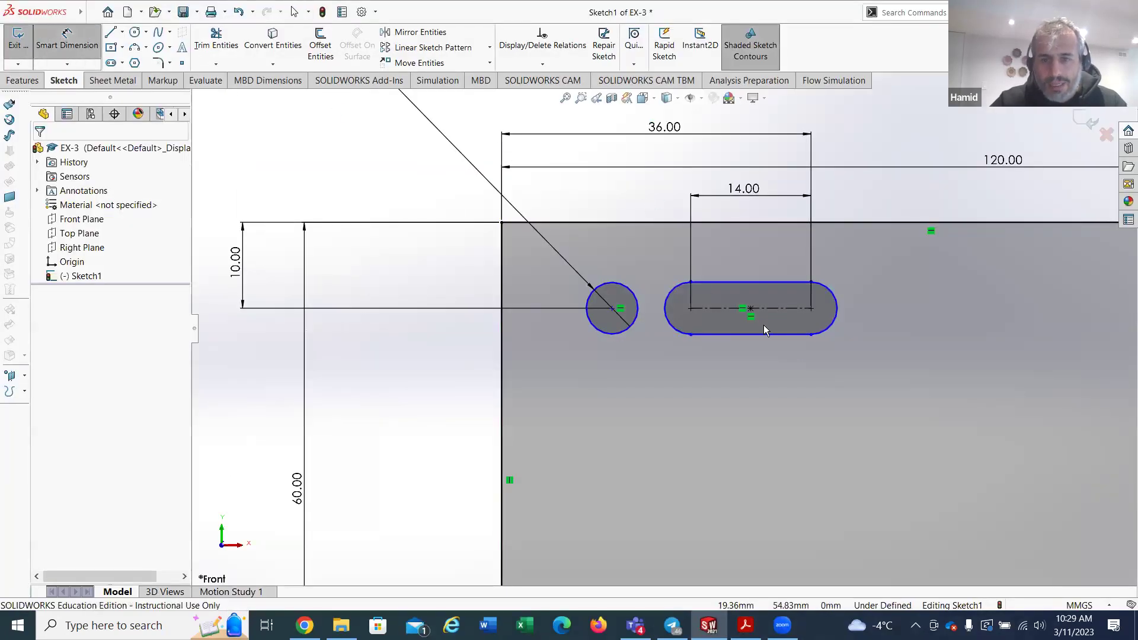
left_click(664, 315)
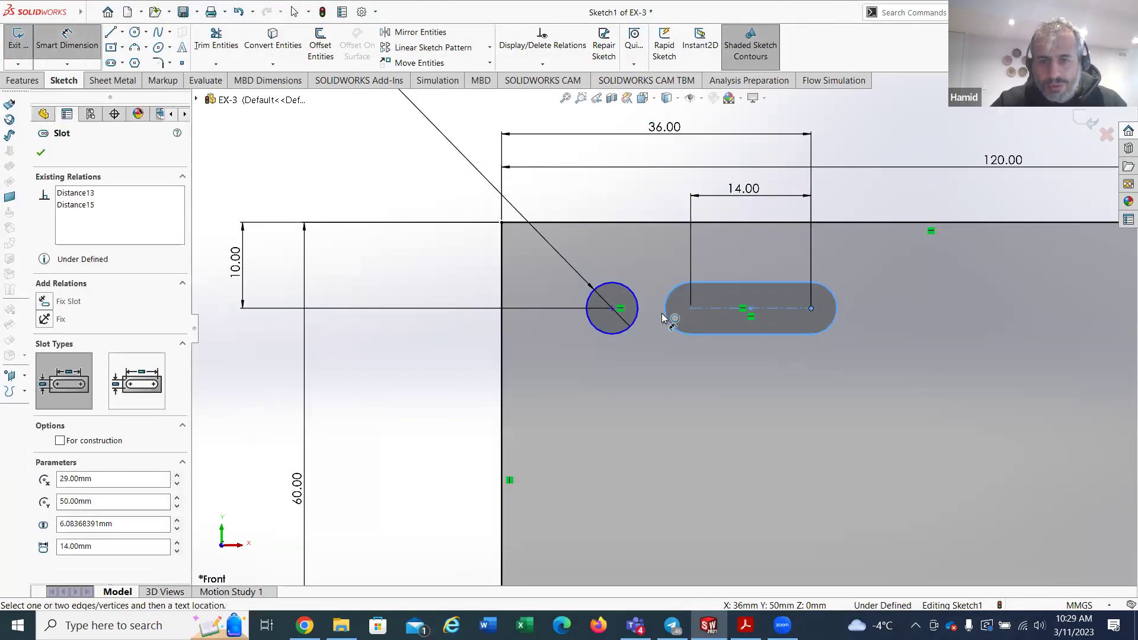
left_click(611, 308)
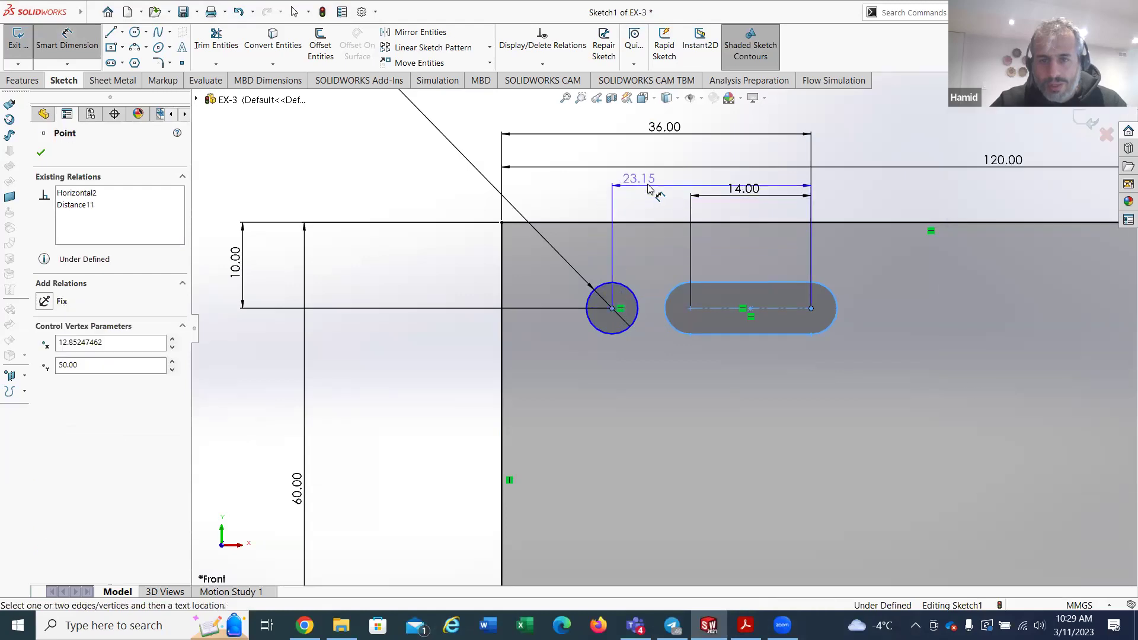
left_click(683, 160)
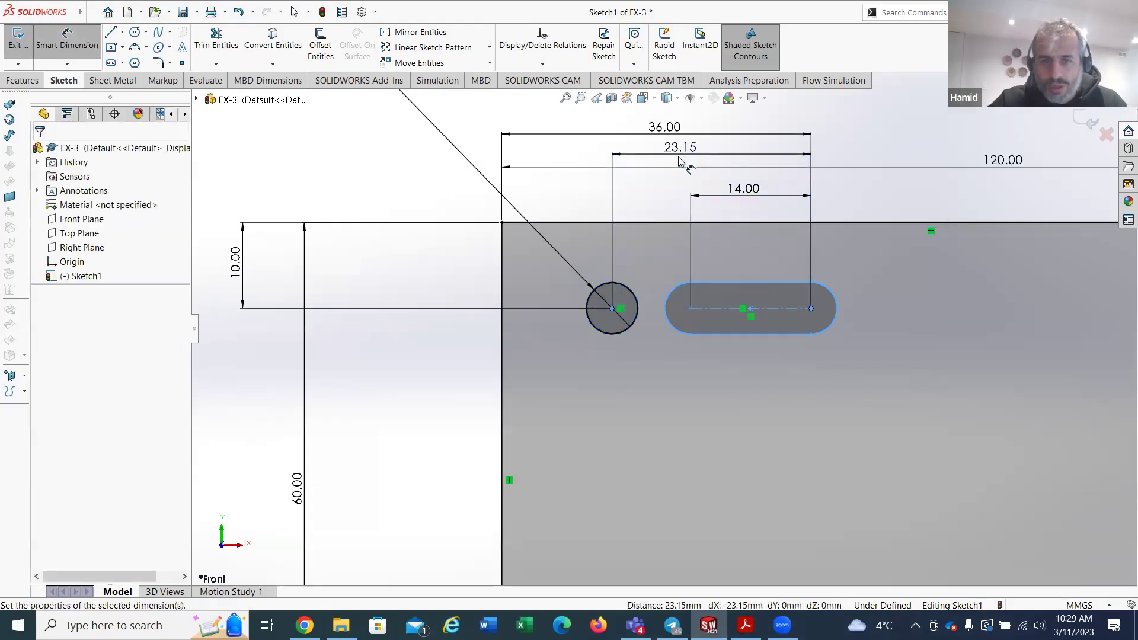
type("25")
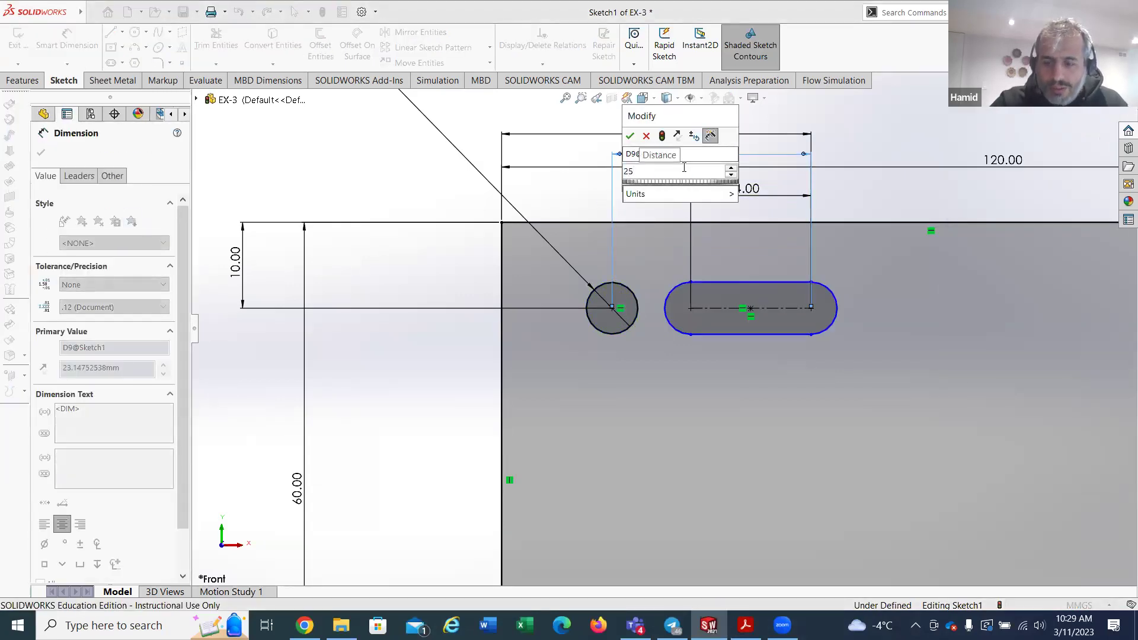
key("Return")
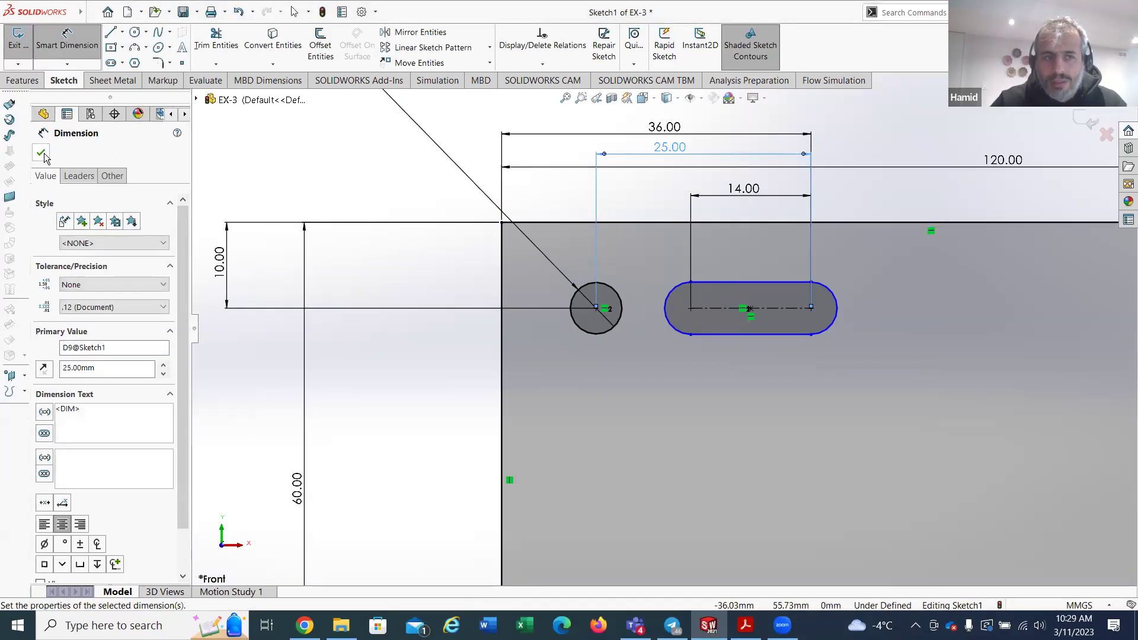
key("Escape")
Step: Move the 120 mm dimension above the slot dimensions, and bring the 20 mm dimension closer to the outline's sloped corner
scroll(720, 385, "up", 2)
scroll(783, 312, "up", 3)
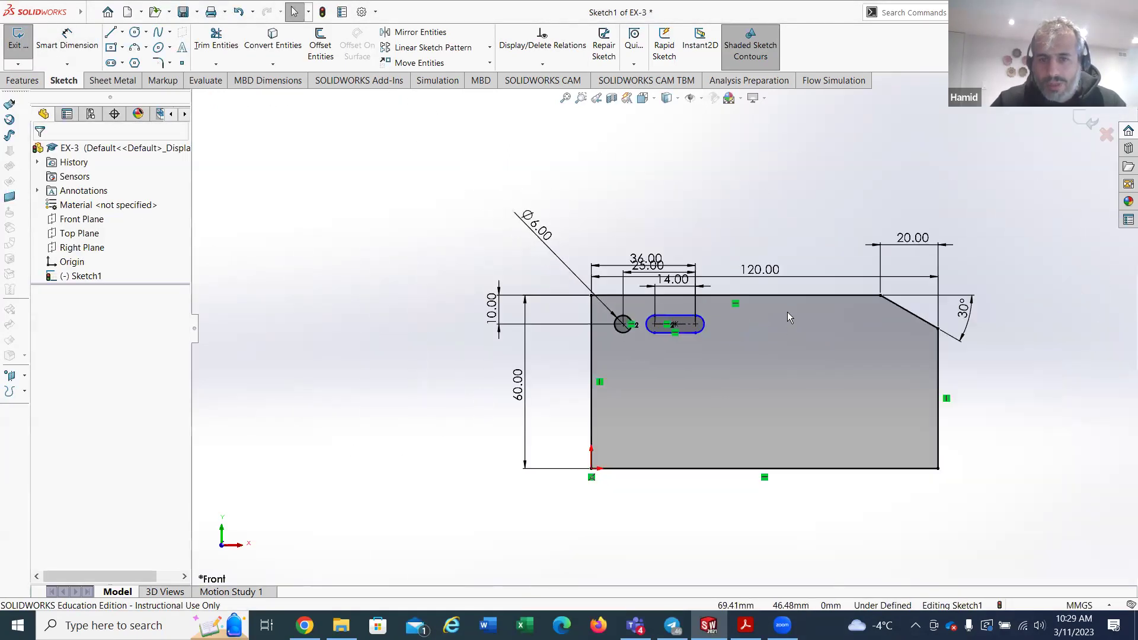
scroll(779, 300, "down", 4)
scroll(658, 319, "up", 4)
scroll(658, 319, "down", 3)
mouse_move(691, 262)
left_mouse_down()
mouse_move(653, 232)
mouse_move(652, 213)
left_mouse_up()
scroll(665, 329, "up", 2)
left_click_drag(864, 251, 858, 295)
scroll(513, 251, "down", 3)
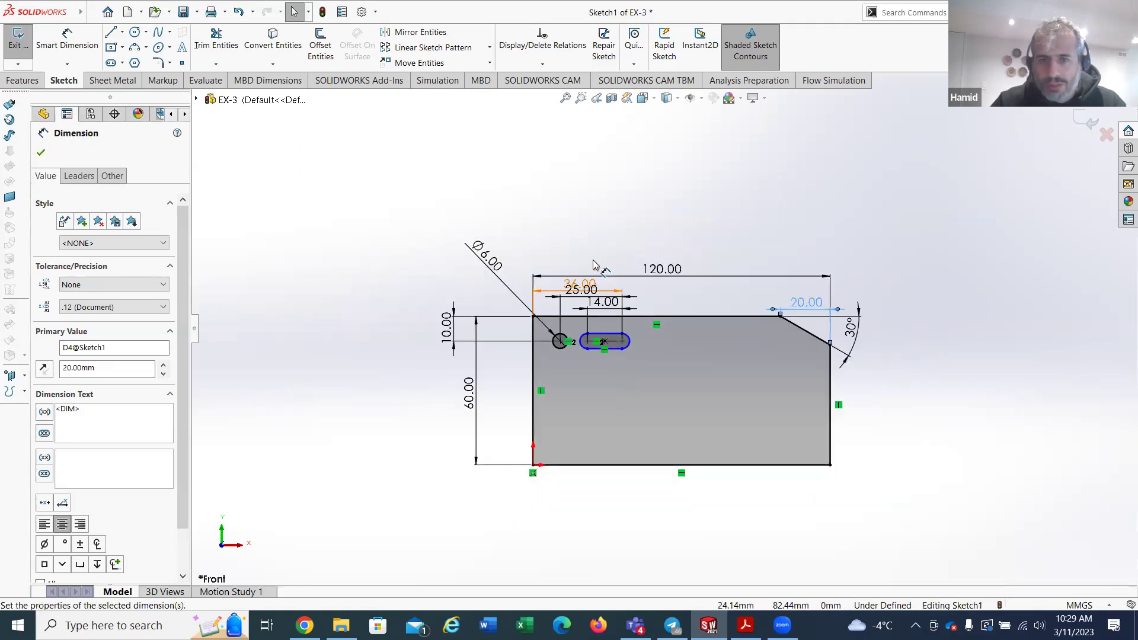
Step: Space out the stacked 25, 36 and 120 mm horizontal dimensions above the plate outline
scroll(600, 309, "up", 2)
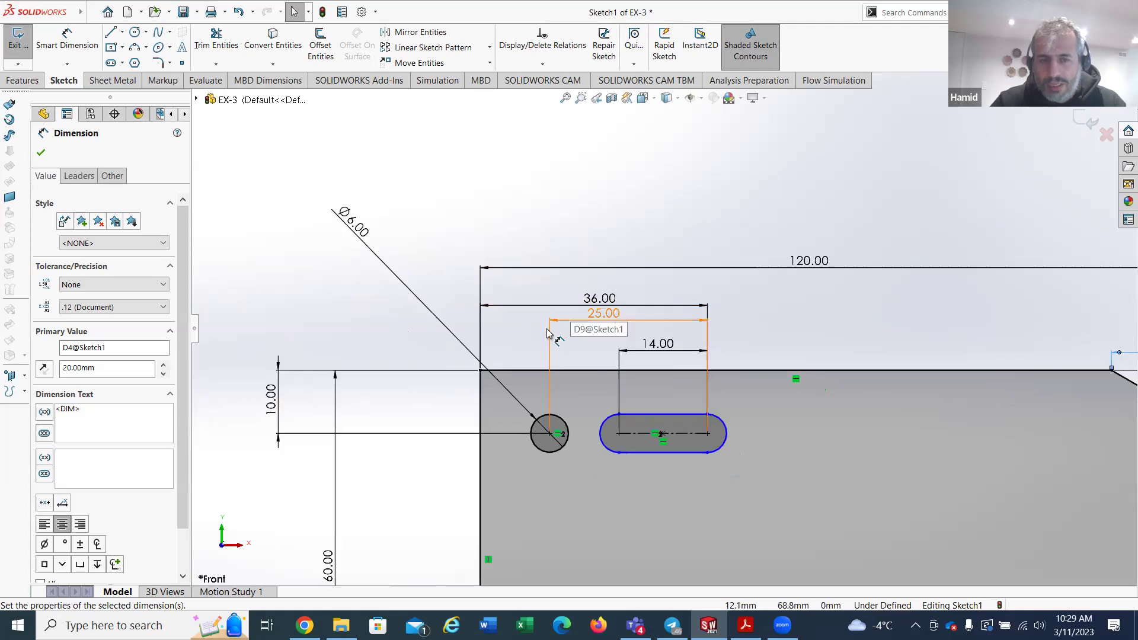
mouse_move(598, 301)
left_mouse_down()
mouse_move(601, 283)
mouse_move(600, 320)
left_mouse_up()
left_click(605, 294)
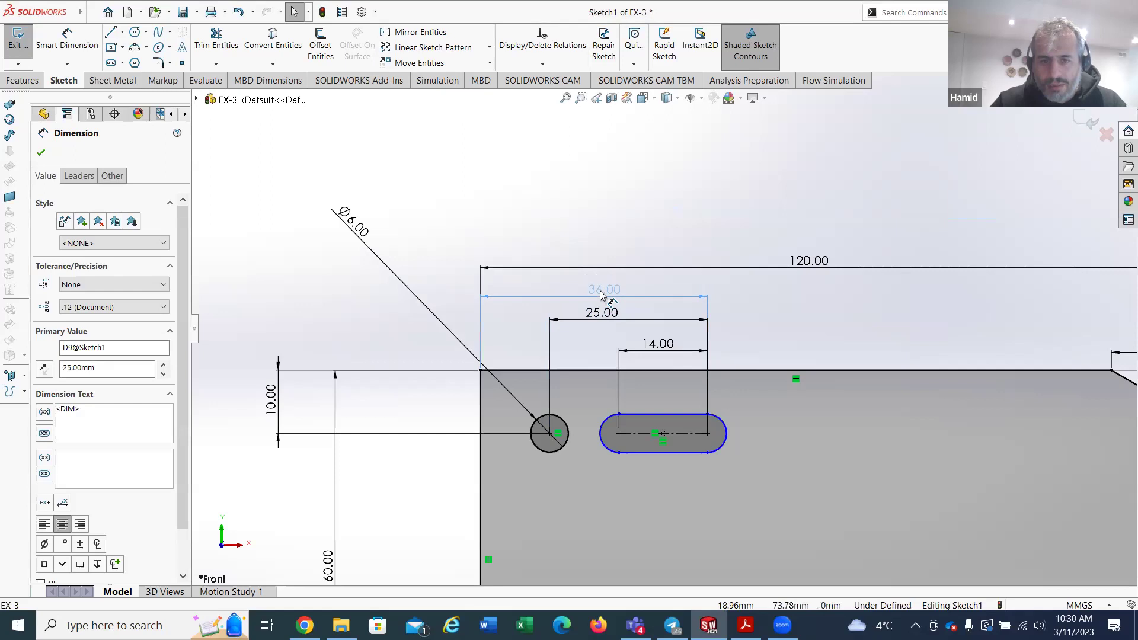
left_click(765, 311)
scroll(800, 313, "down", 2)
scroll(735, 297, "up", 4)
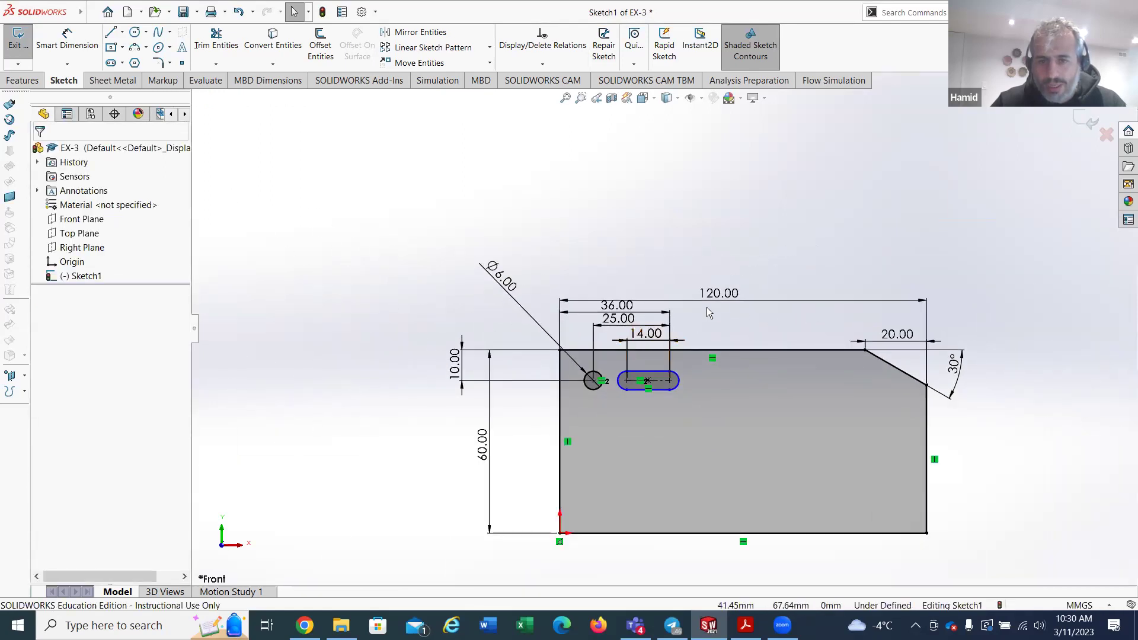
mouse_move(710, 295)
left_mouse_down()
mouse_move(701, 315)
mouse_move(709, 291)
left_mouse_up()
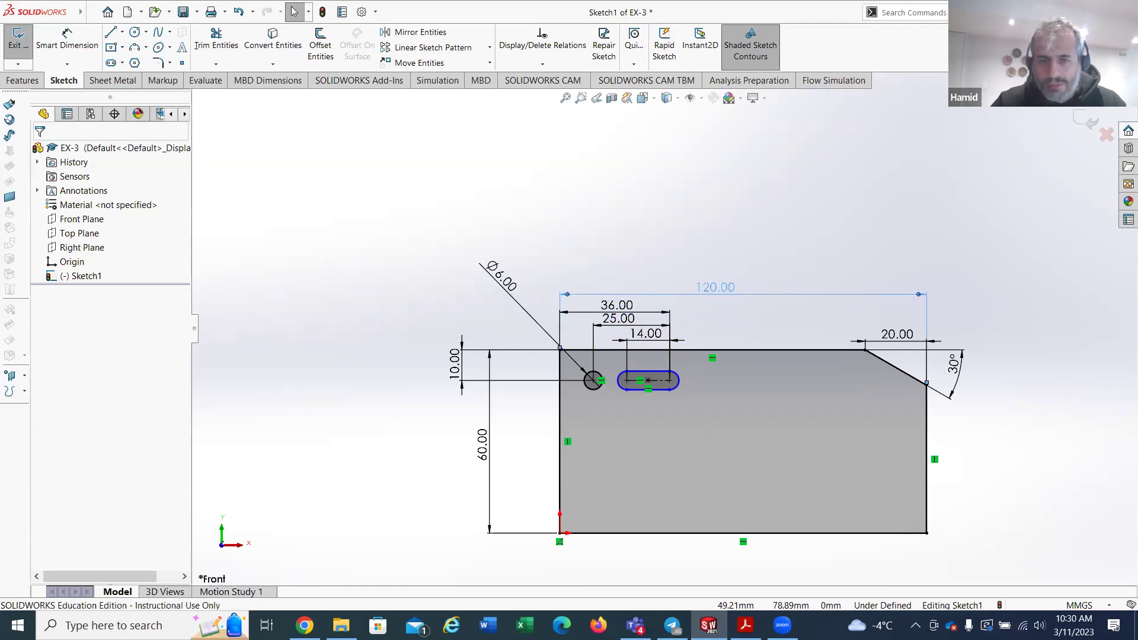
Step: Move the 10 mm, 60 mm, 30° and Ø6 dimensions closer to the plate outline
left_click_drag(465, 379, 526, 386)
left_click_drag(482, 444, 498, 445)
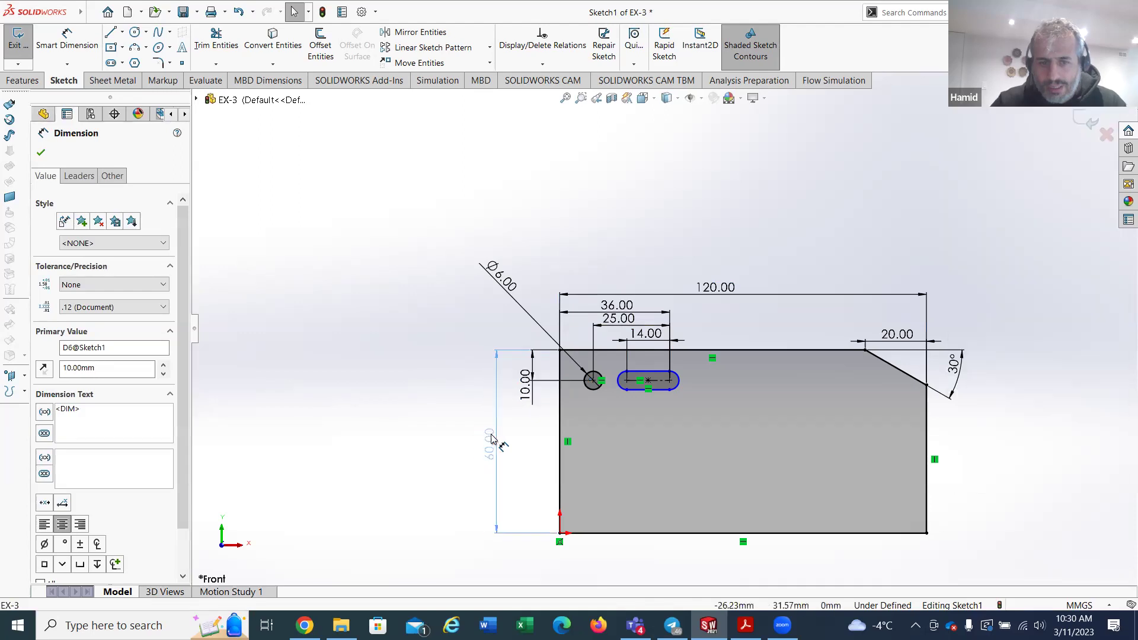
scroll(705, 427, "up", 5)
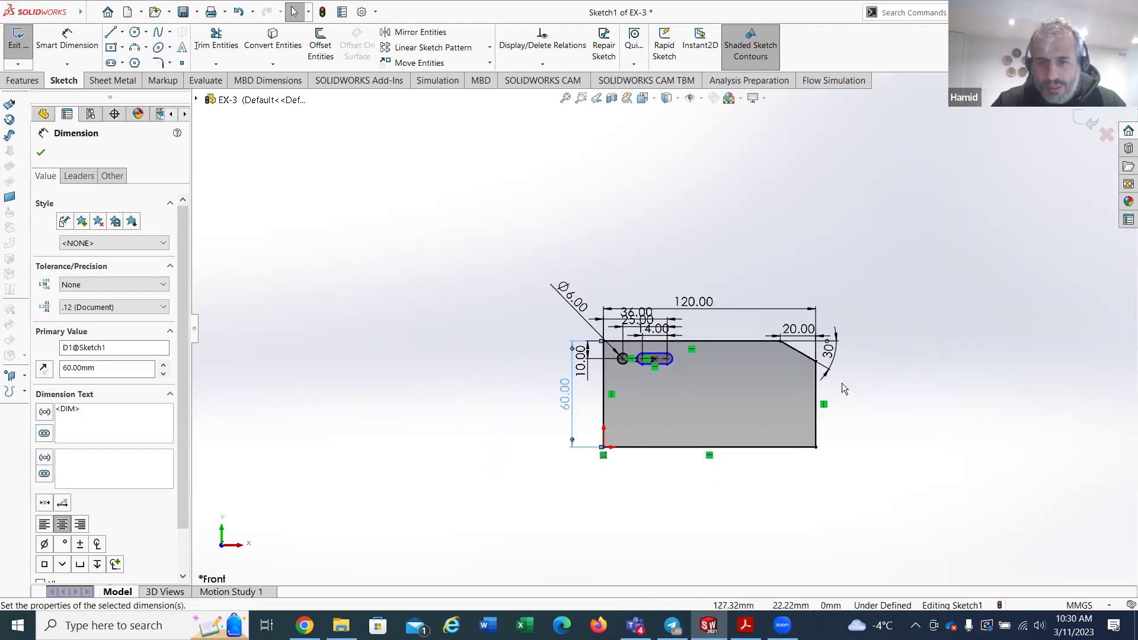
scroll(814, 361, "down", 8)
left_click_drag(800, 335, 781, 332)
mouse_move(250, 225)
left_mouse_down()
mouse_move(275, 277)
mouse_move(271, 266)
left_mouse_up()
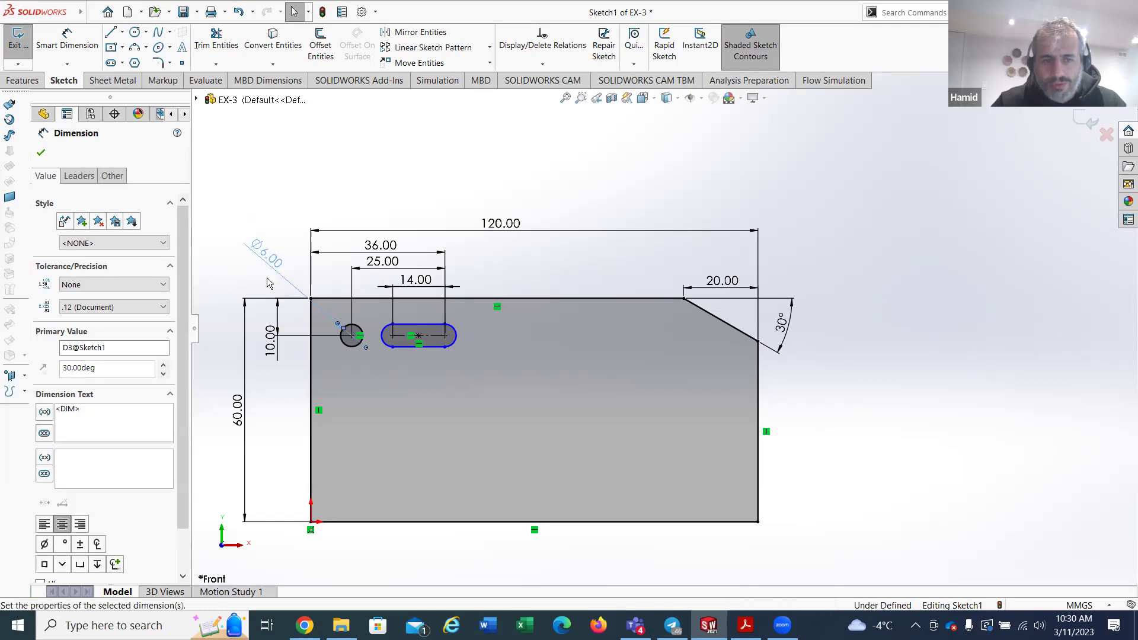
left_click(799, 444)
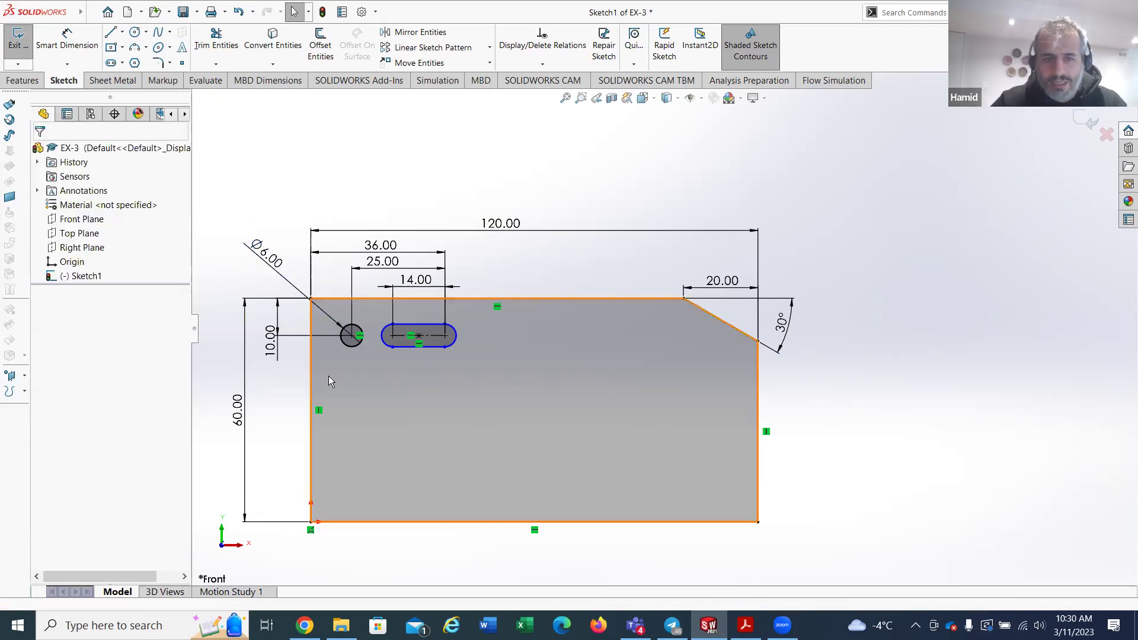
Step: Dimension the slot's right end arc with a radius of 3 mm, and fit the whole sketch in the view
scroll(415, 368, "down", 1)
scroll(416, 371, "down", 2)
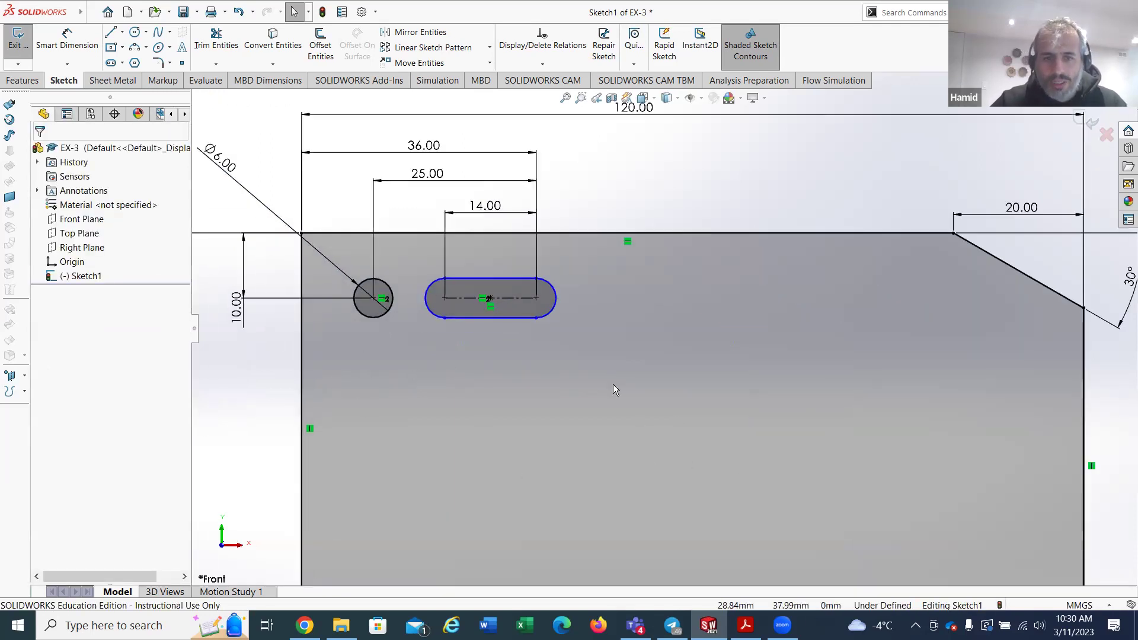
left_click(68, 40)
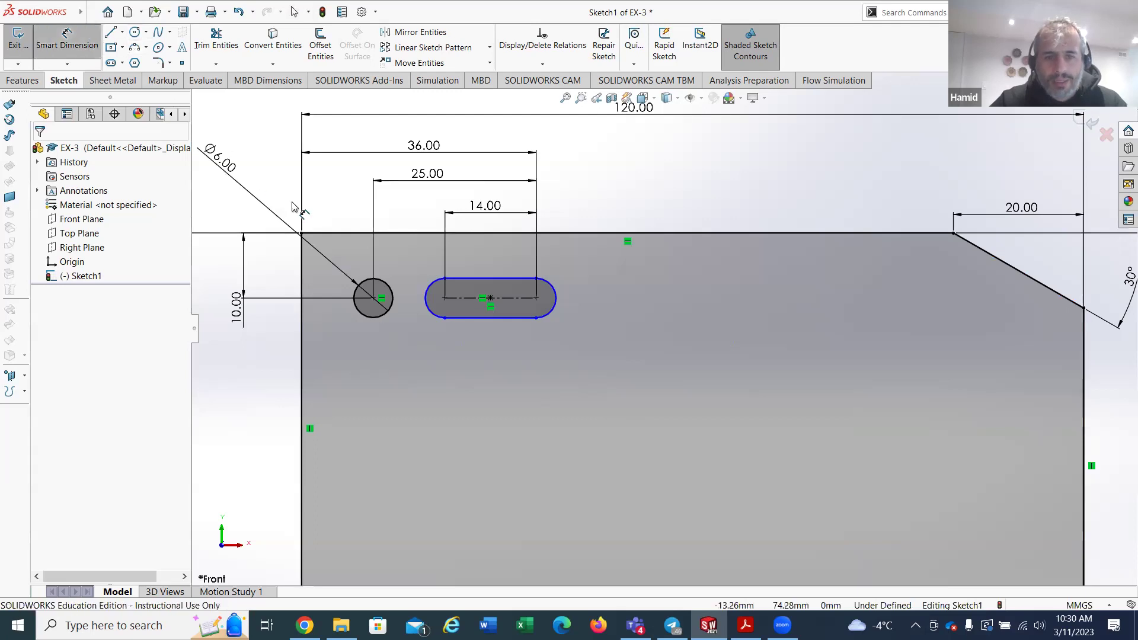
left_click(551, 290)
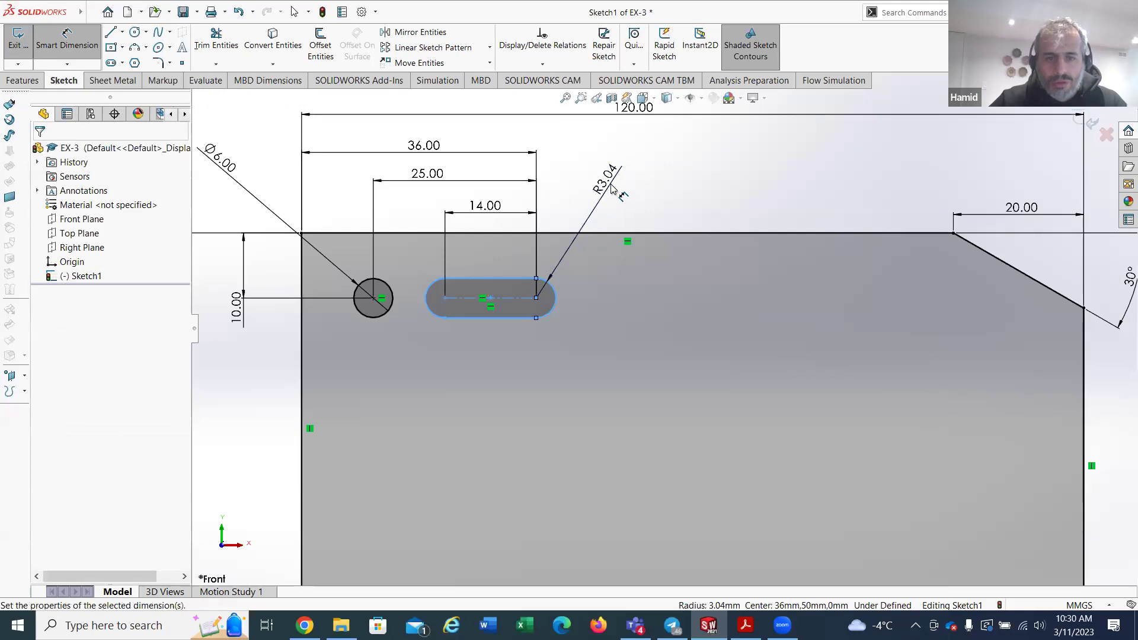
left_click(612, 189)
type("3")
key("Return")
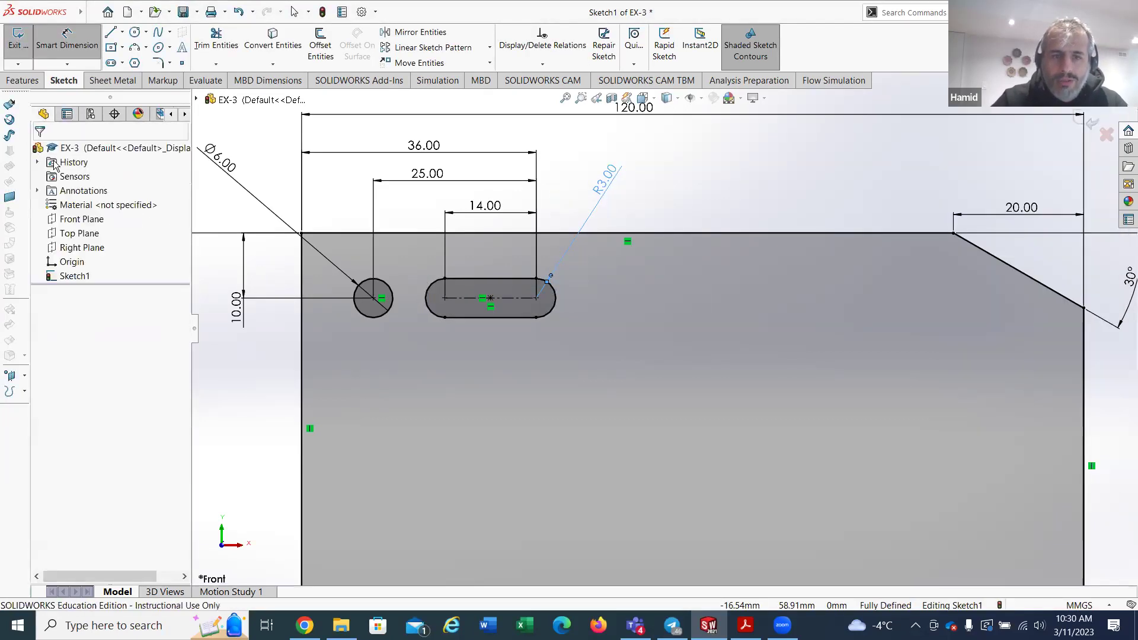
key("Escape")
key("f")
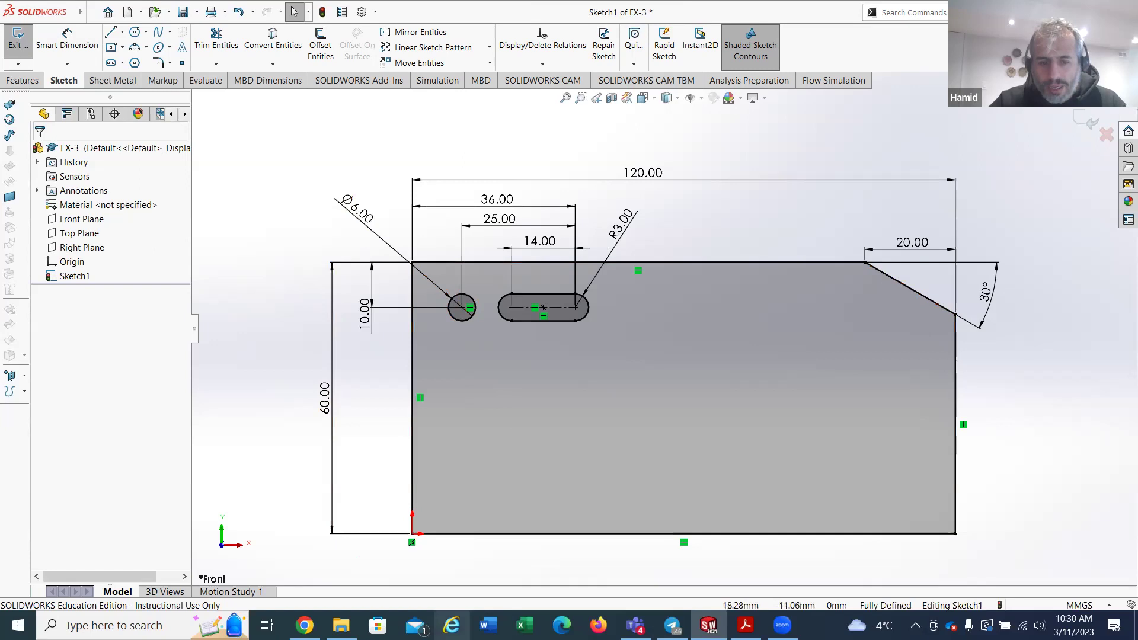
Step: Check the exercise drawing and start a linear sketch pattern of the Ø6 hole along the X-axis with 2 instances spaced 95 mm
key("alt+Tab")
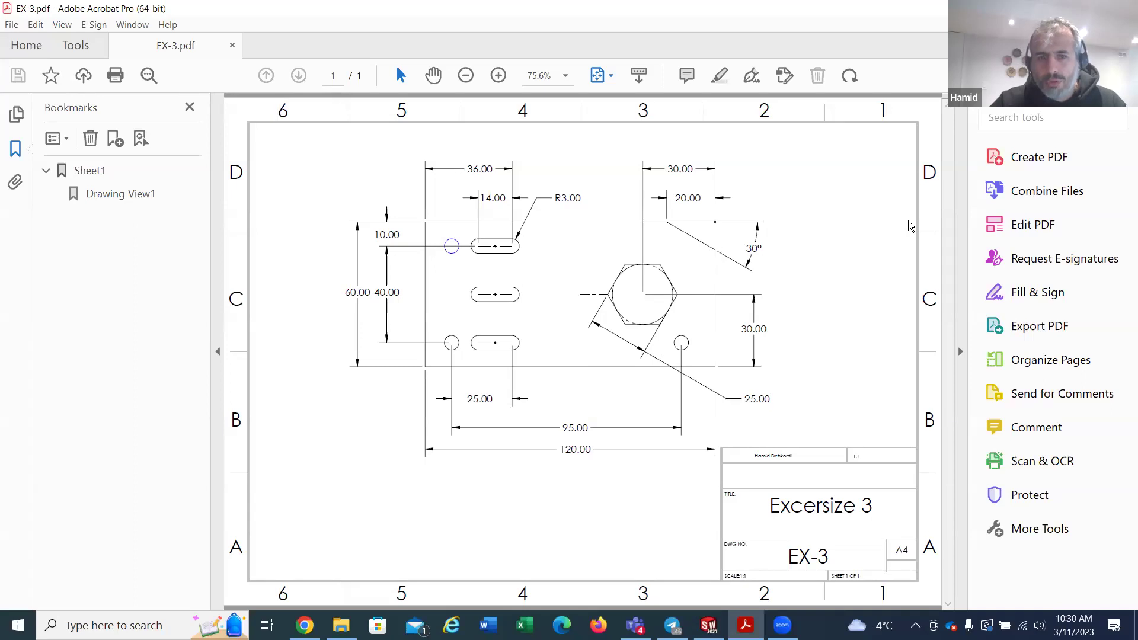
key("alt+Tab")
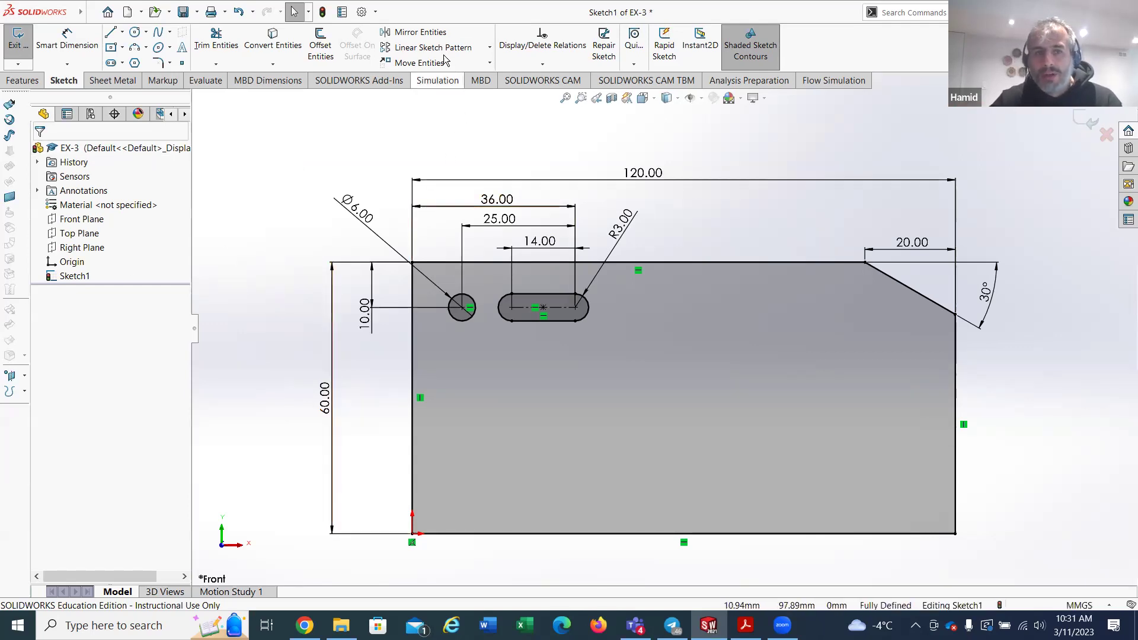
left_click(490, 48)
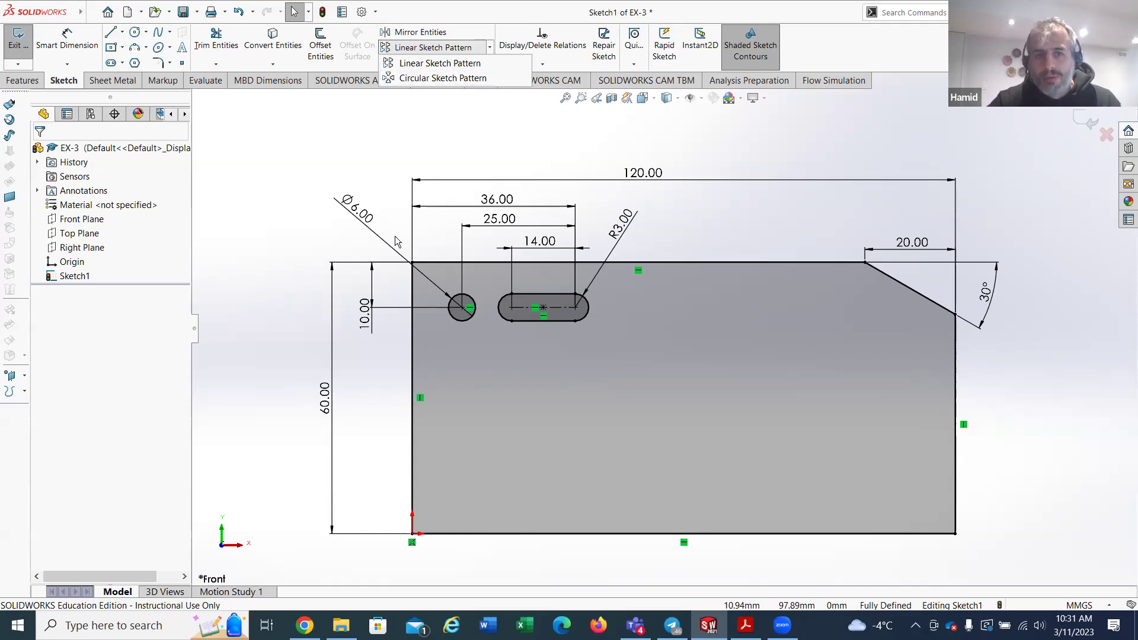
left_click(418, 69)
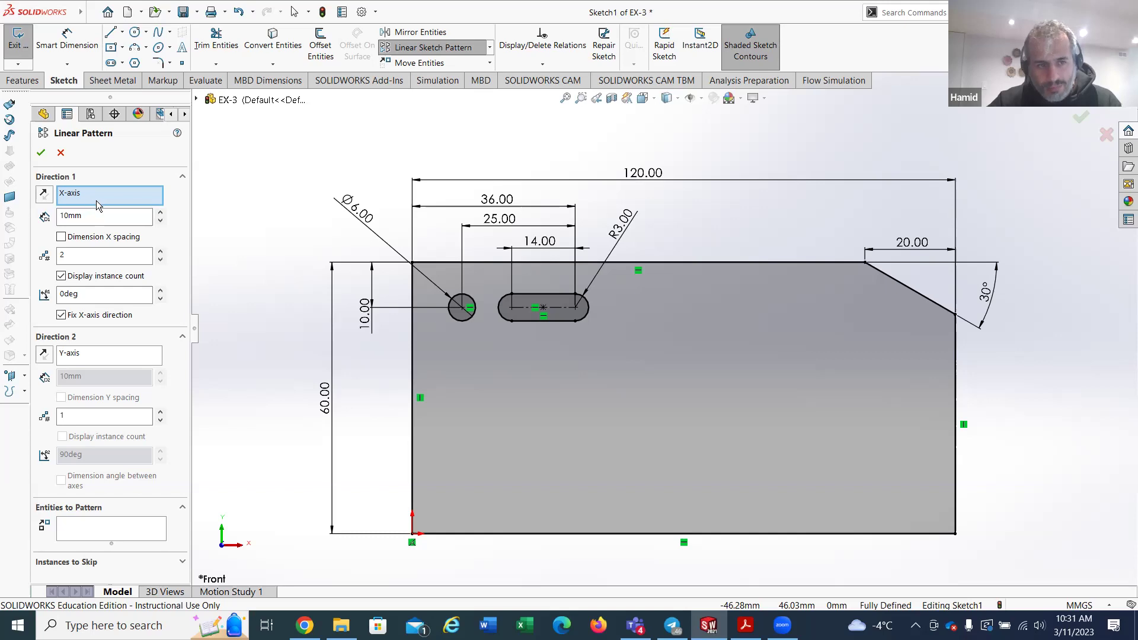
left_click(77, 218)
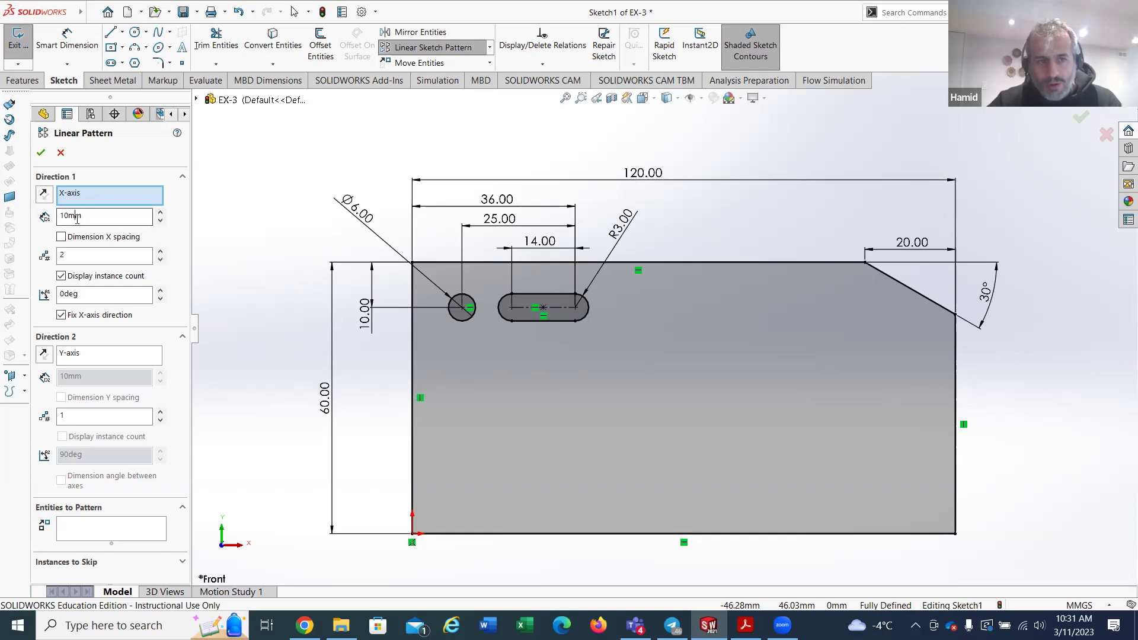
double_click(92, 218)
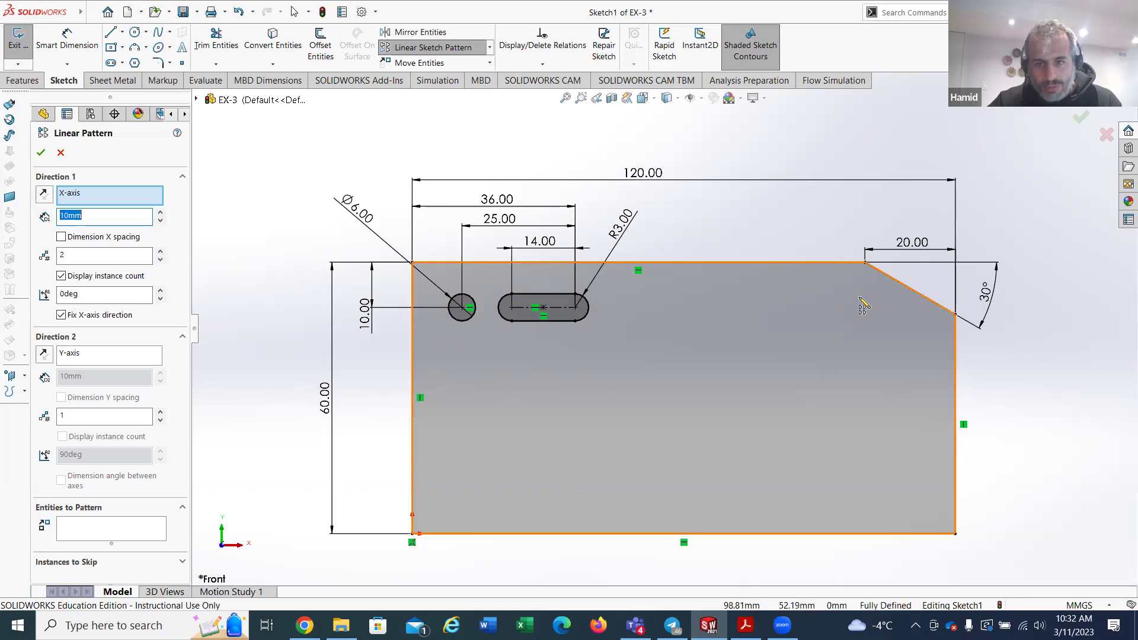
left_click(745, 626)
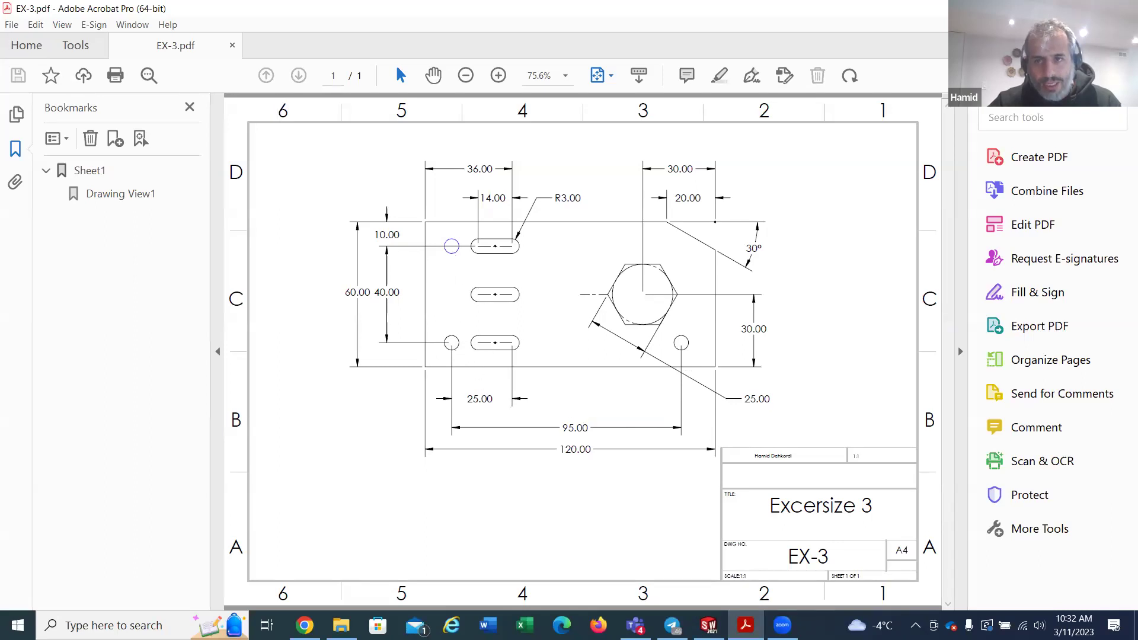
key("alt+Tab")
double_click(96, 215)
type("95mm")
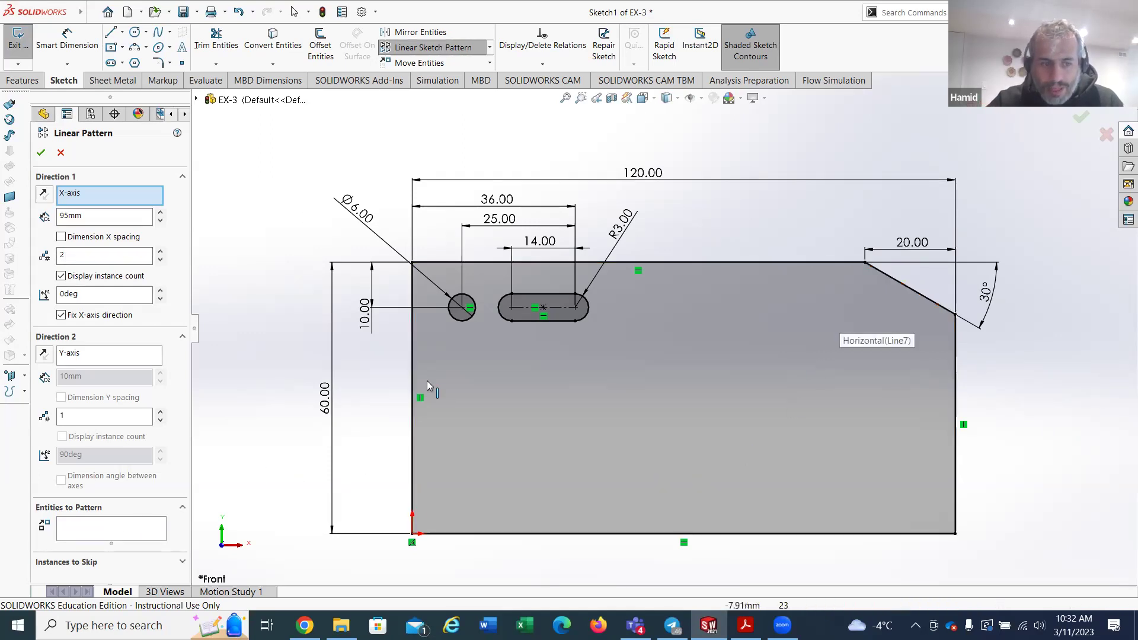
left_click(460, 320)
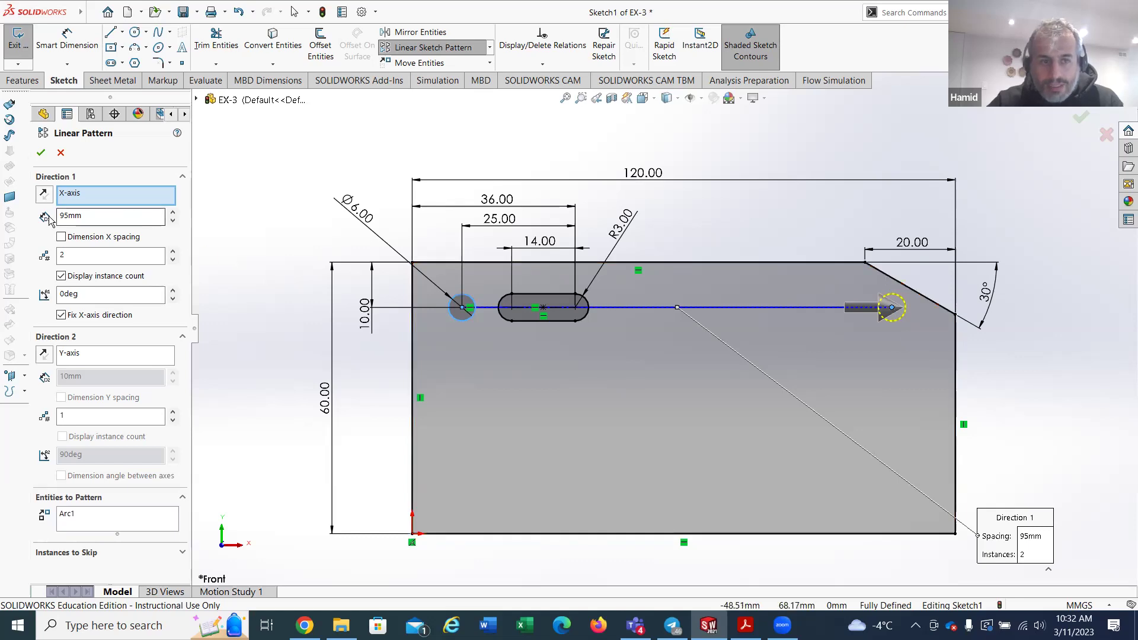
Step: Flip the hole pattern's X-axis direction back and forth, leaving the copy pointing across the plate
left_click(904, 317)
key("z")
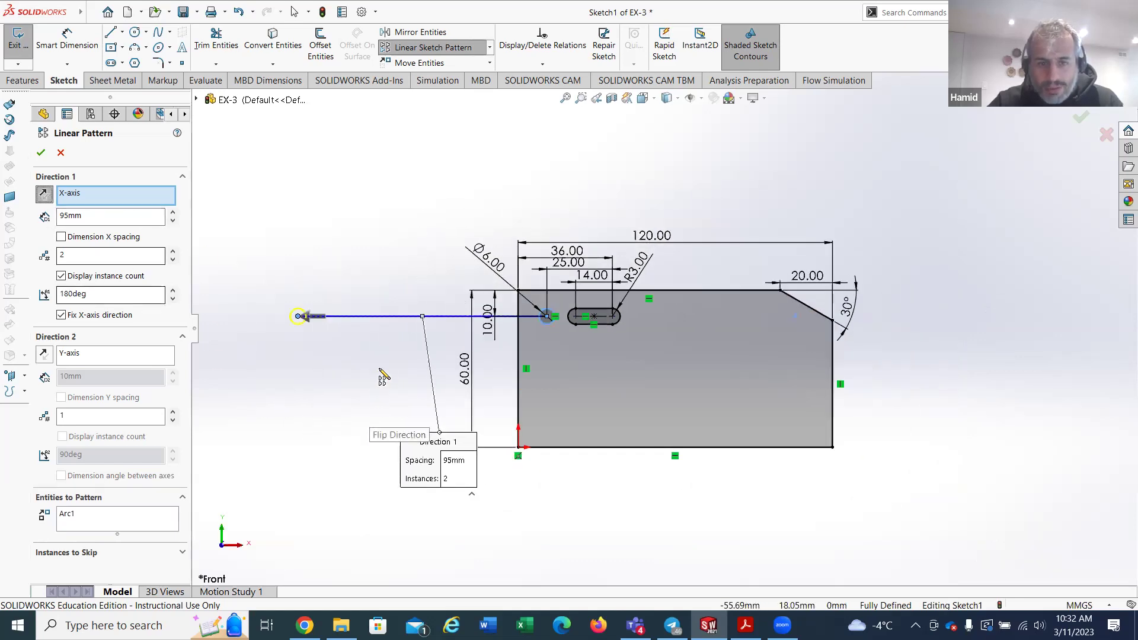
left_click(43, 195)
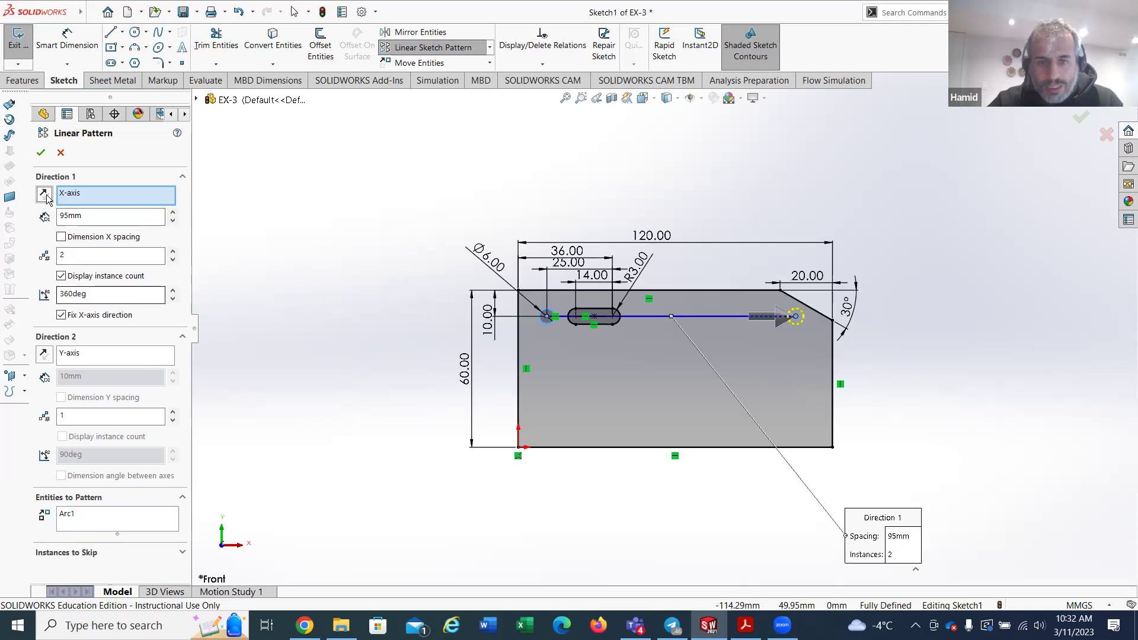
left_click(44, 195)
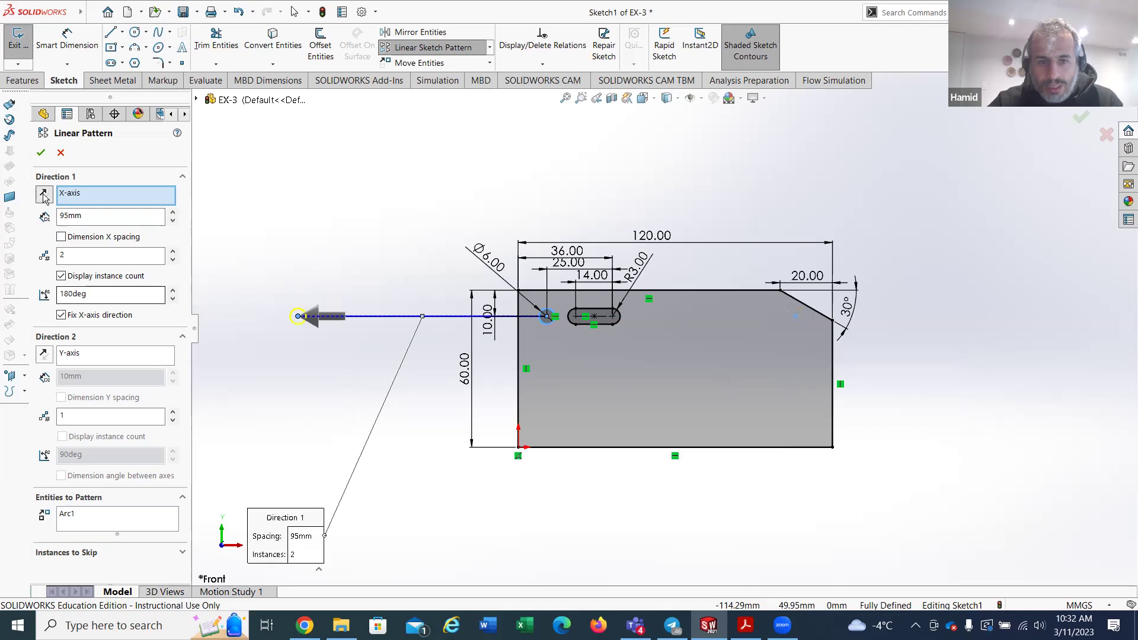
left_click(43, 196)
scroll(704, 366, "down", 2)
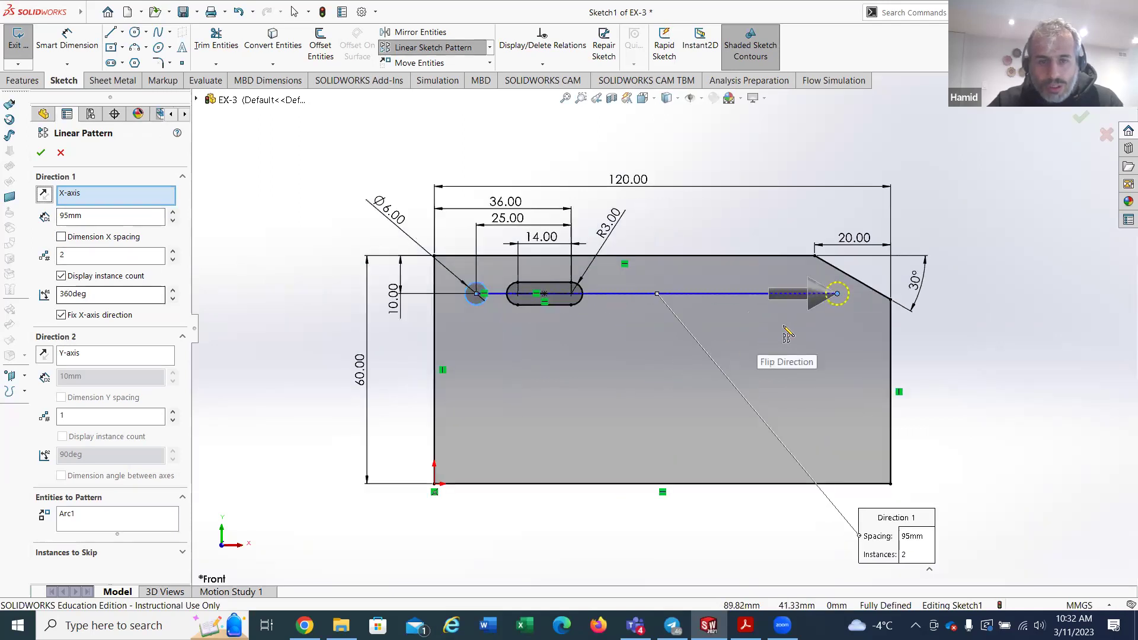
scroll(854, 320, "down", 1)
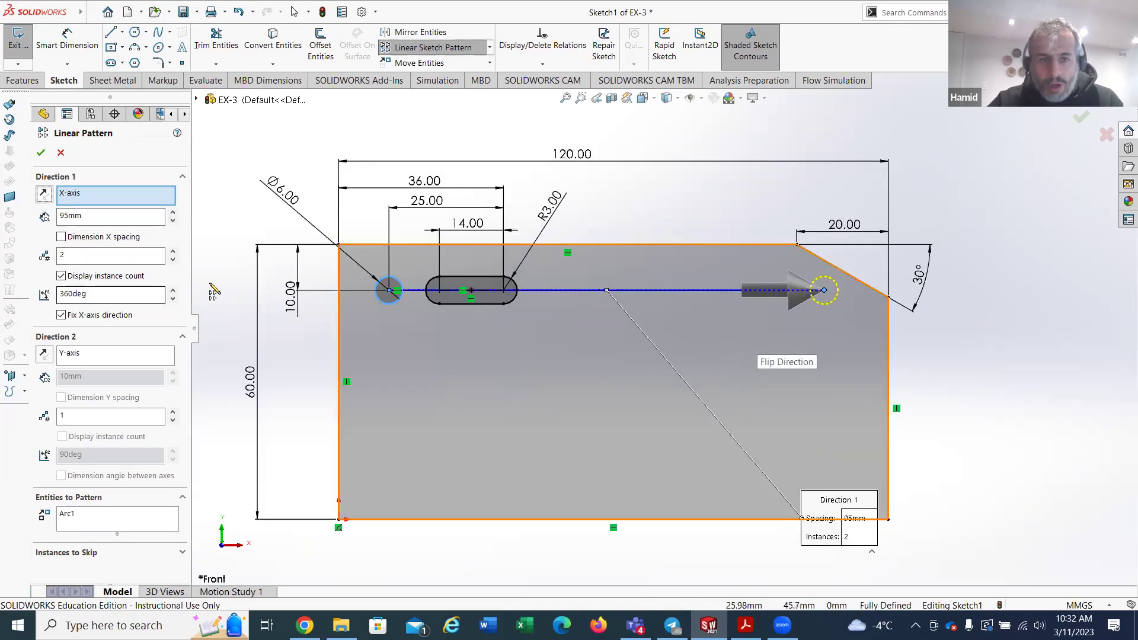
Step: Set the pattern's Y-axis direction to 2 instances spaced 40 mm, and reverse it so the copies run down into the plate
left_click(100, 361)
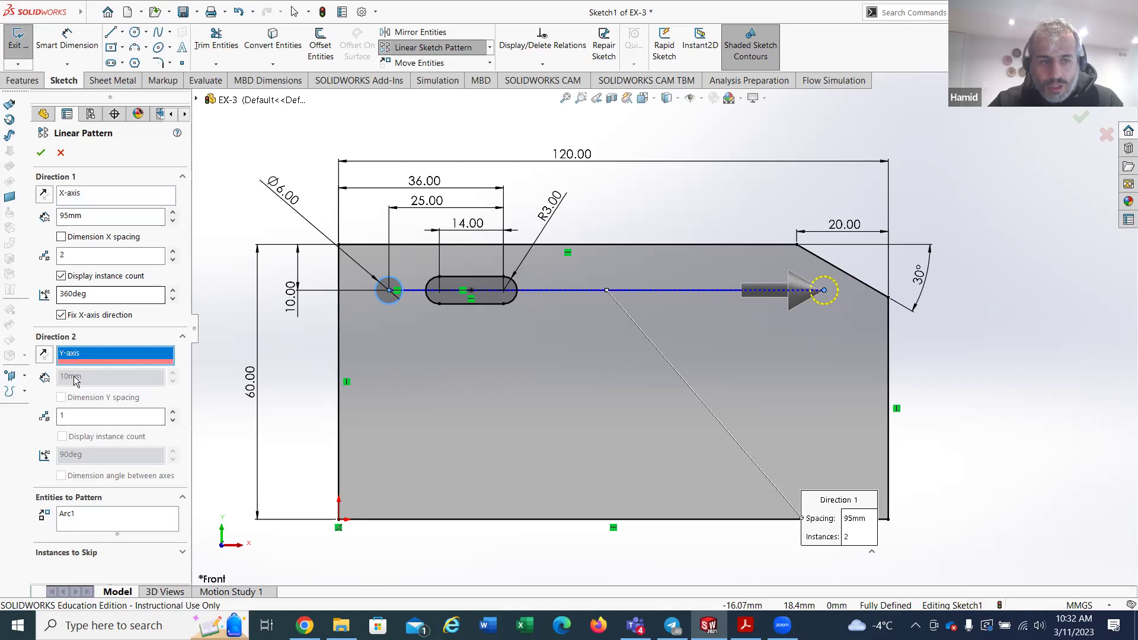
left_click(76, 415)
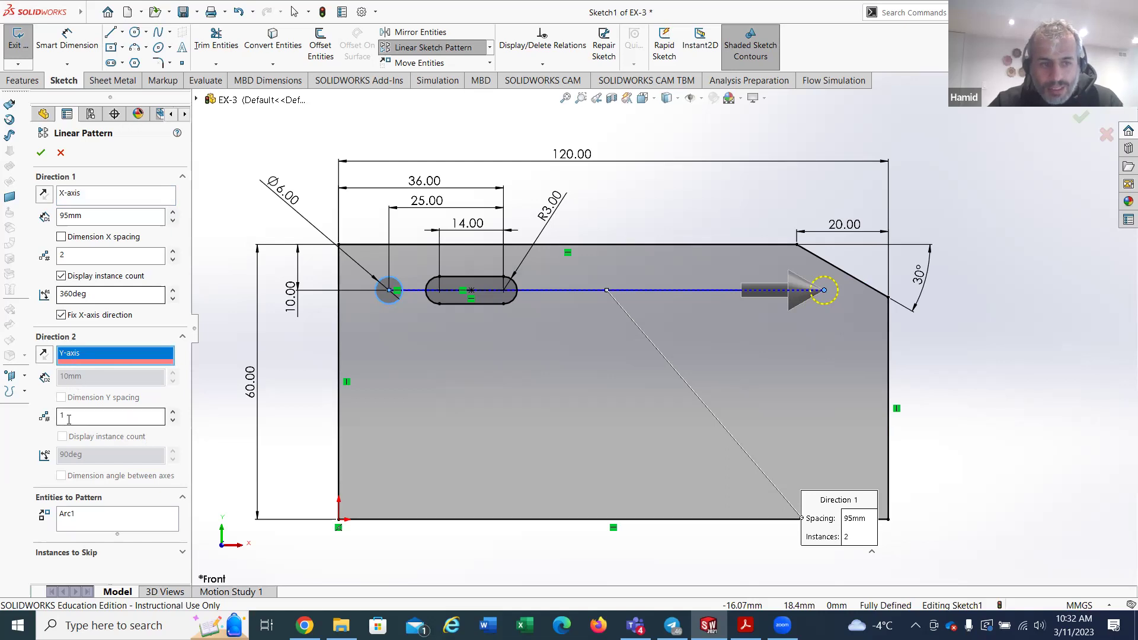
left_click(172, 415)
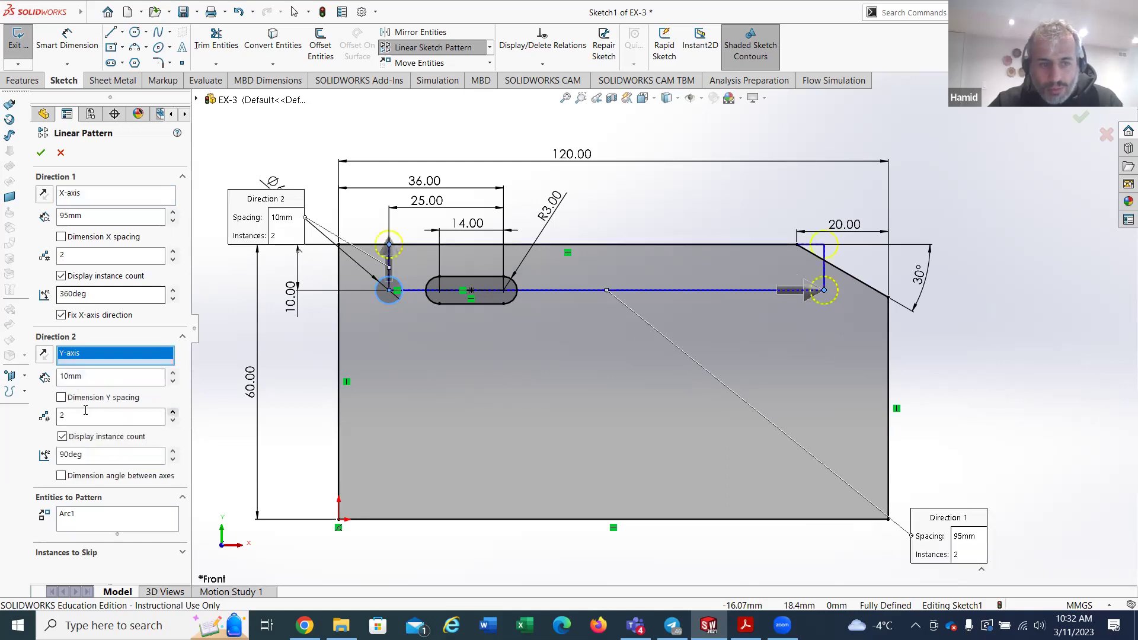
double_click(91, 377)
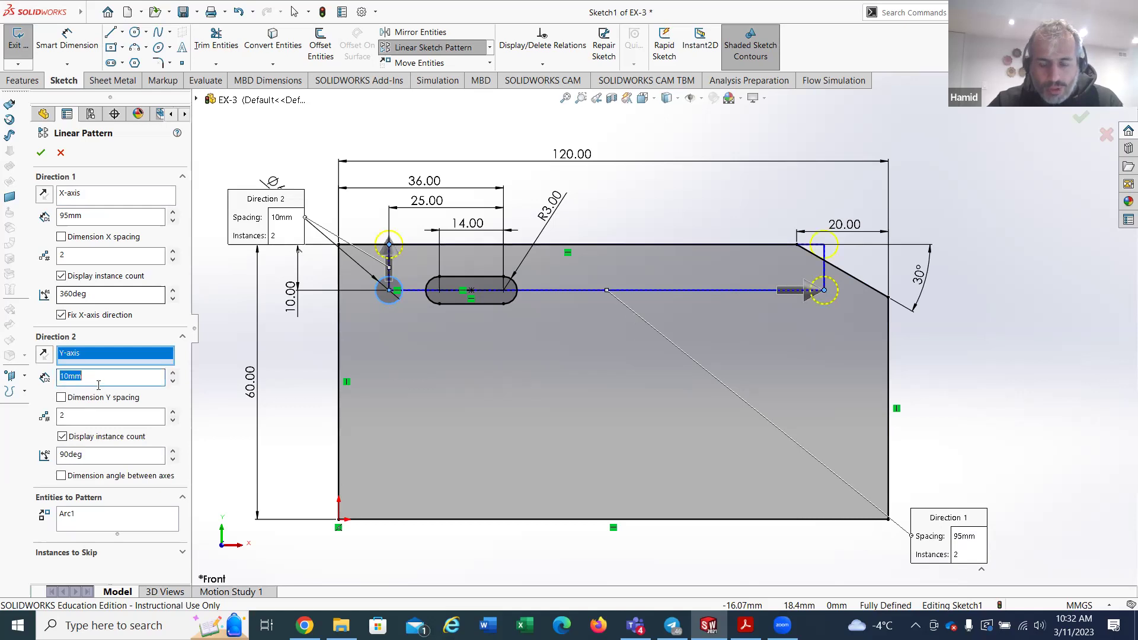
type("40")
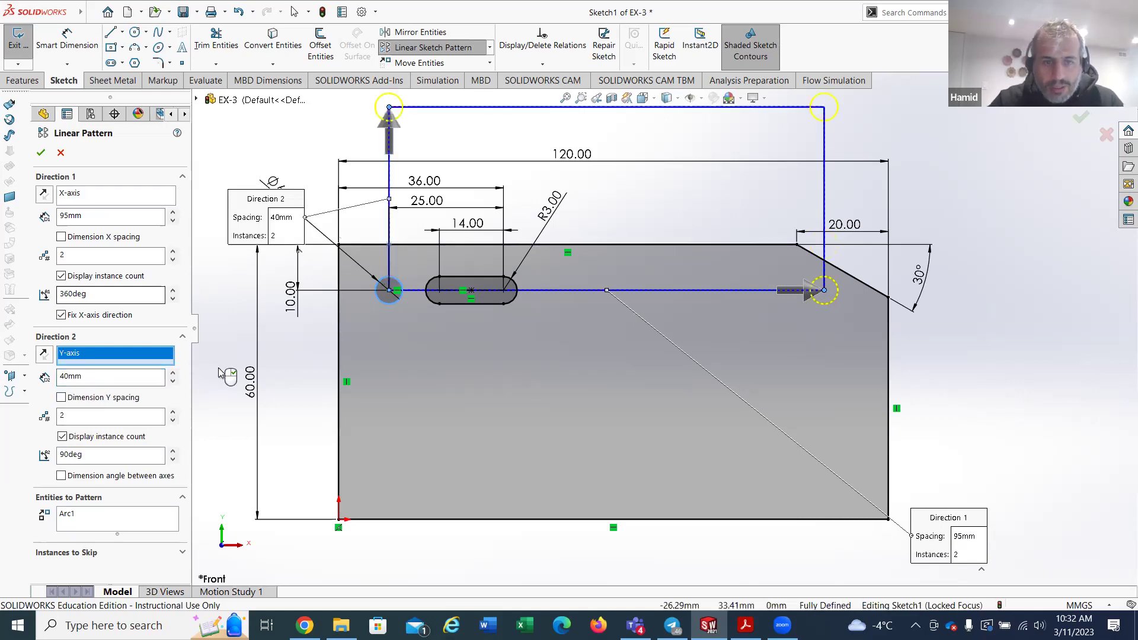
left_click(42, 355)
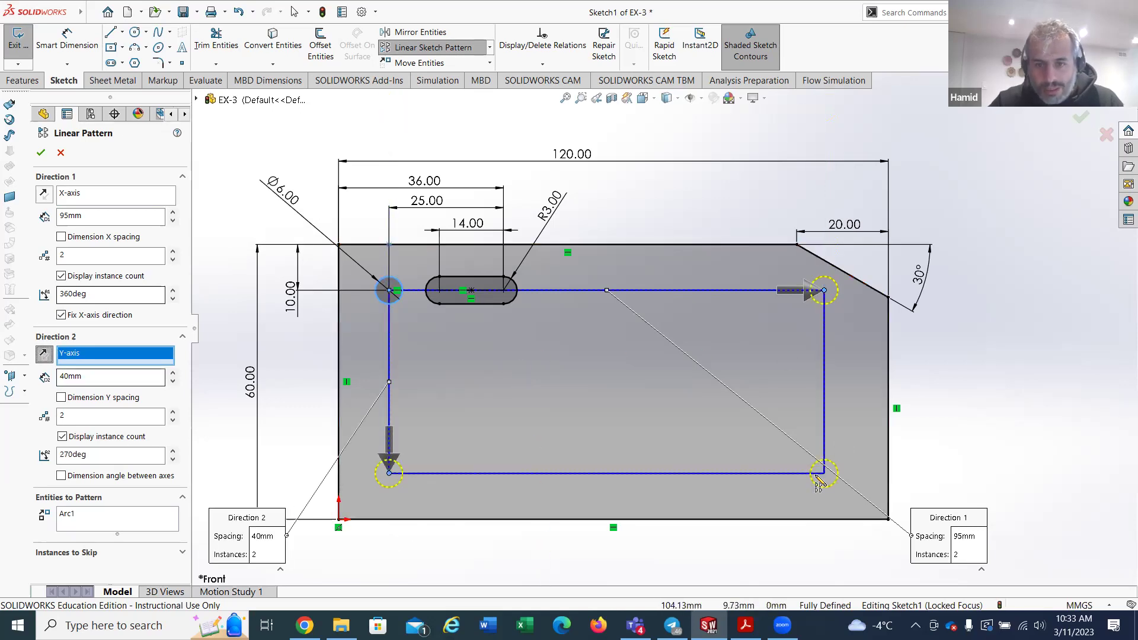
Step: Compare the hole layout with the exercise drawing and skip the pattern's upper-right instance (2,1)
left_click(745, 626)
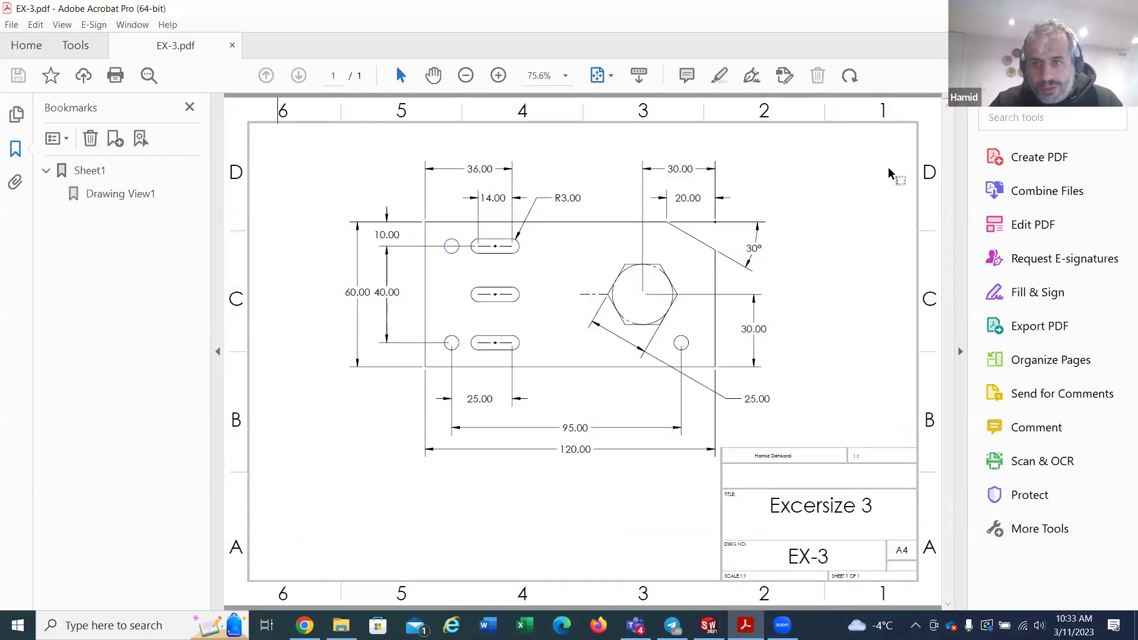
key("alt+Tab")
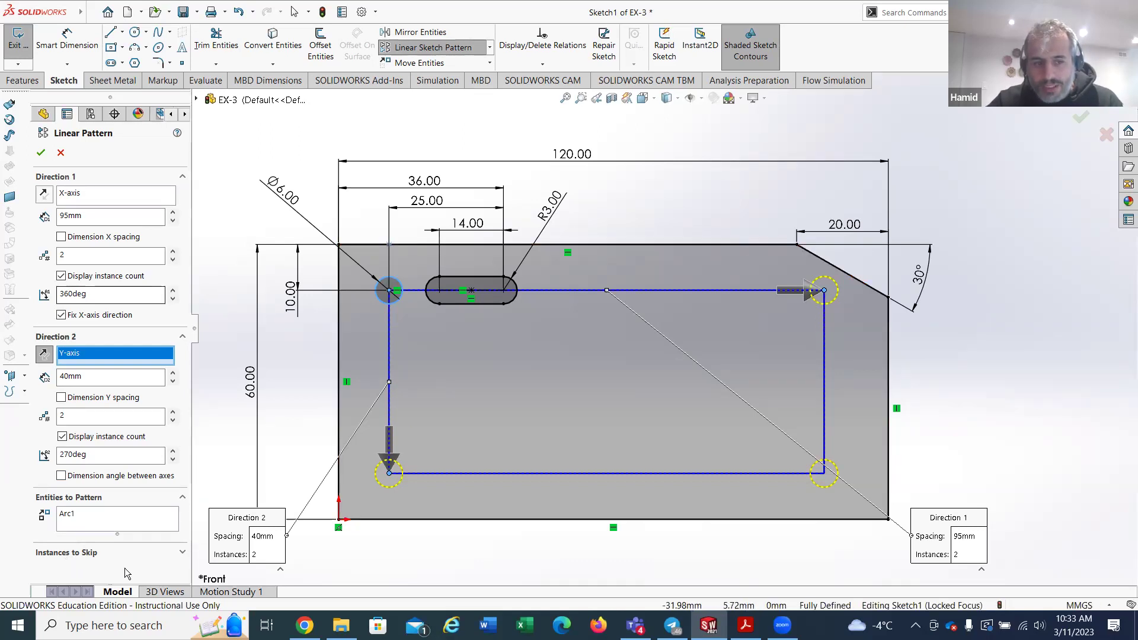
left_click(182, 554)
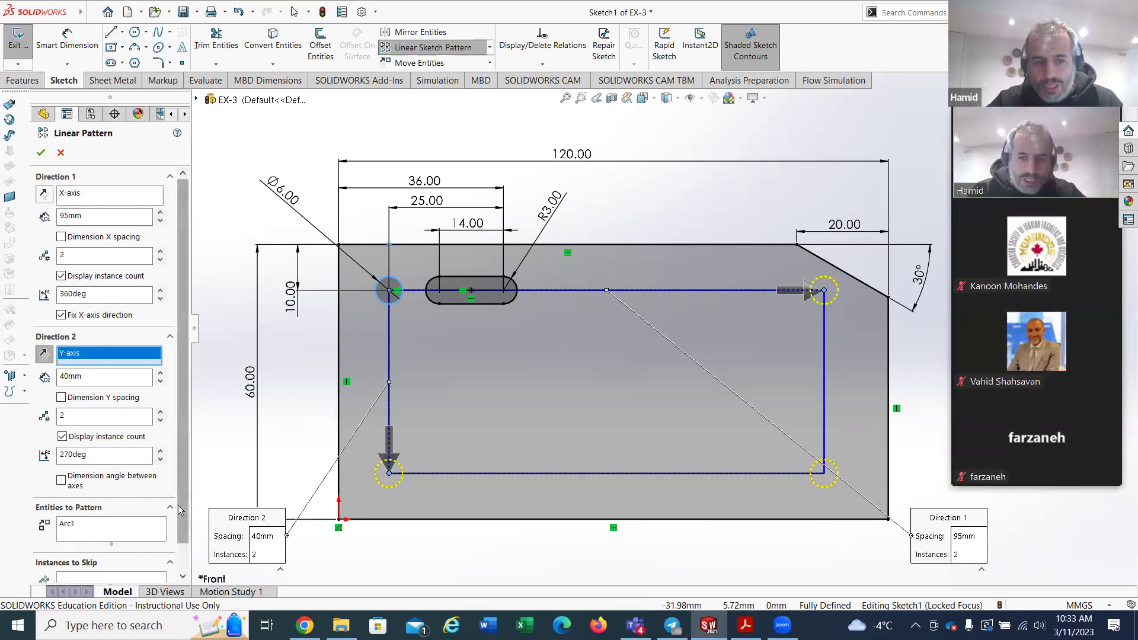
scroll(179, 516, "down", 1)
left_click(101, 559)
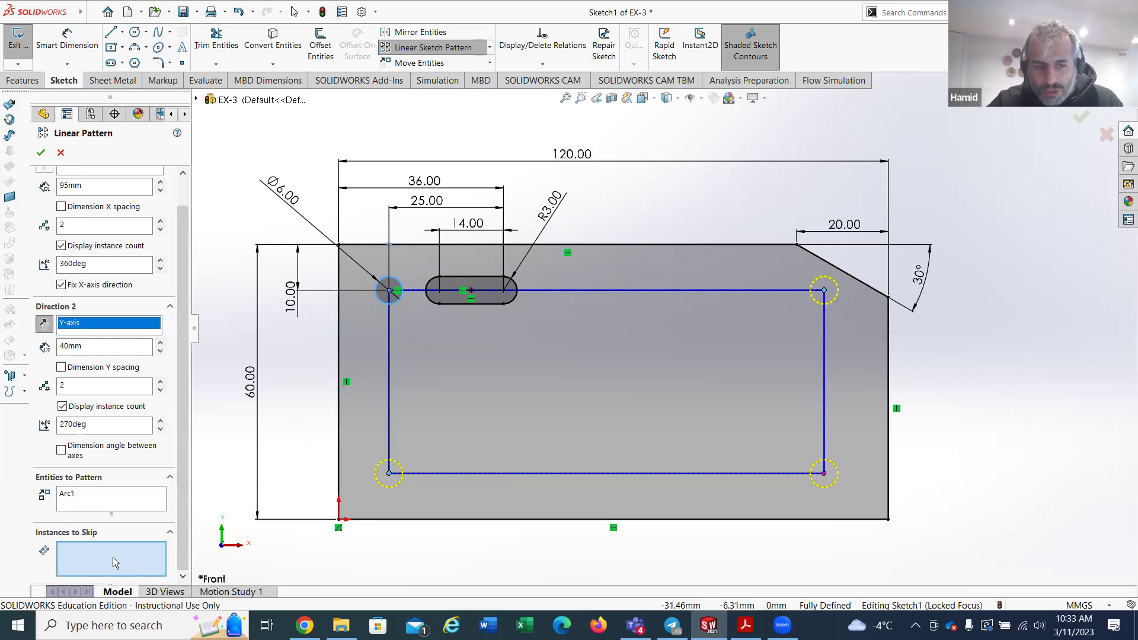
left_click(825, 291)
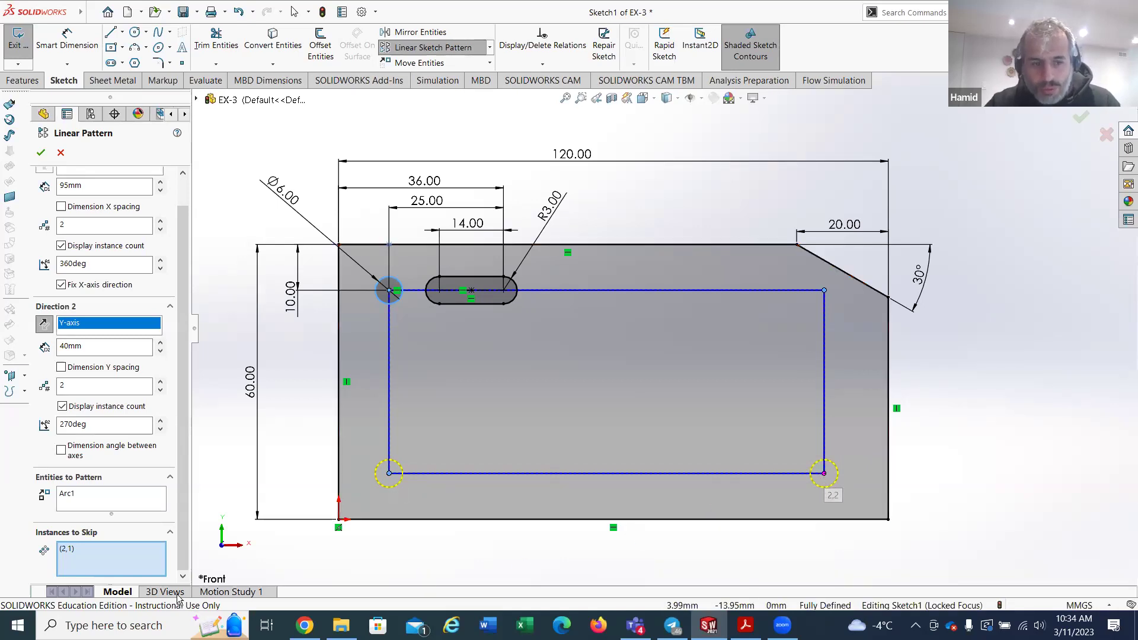
Step: Try skipping the lower-right instance (2,2), take it off the skipped list, and apply the hole pattern
left_click(824, 474)
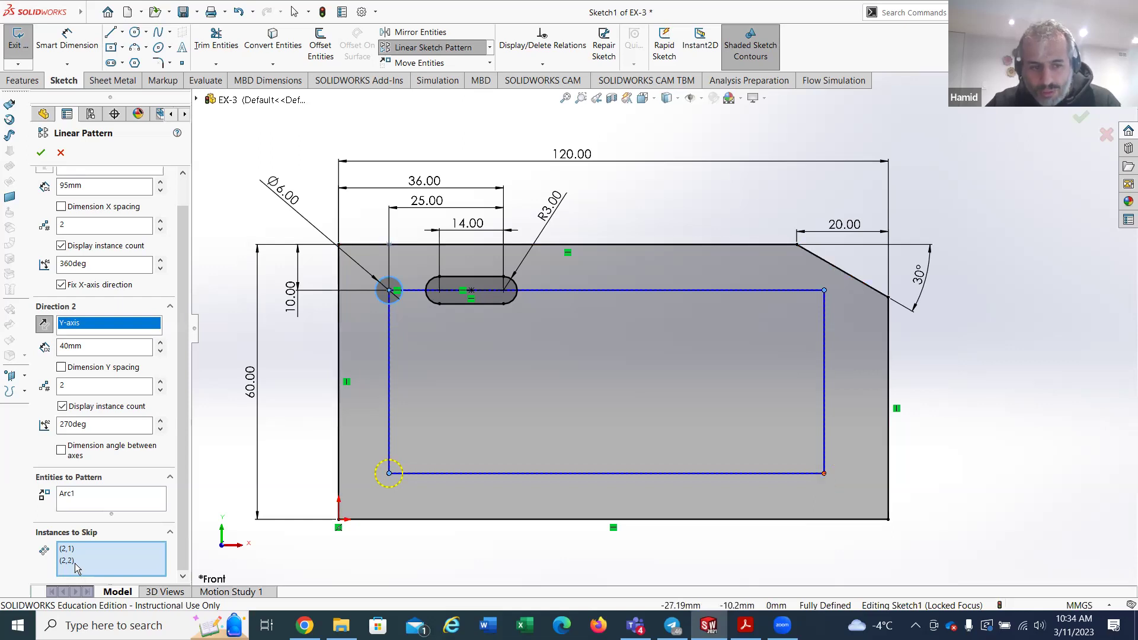
left_click(74, 563)
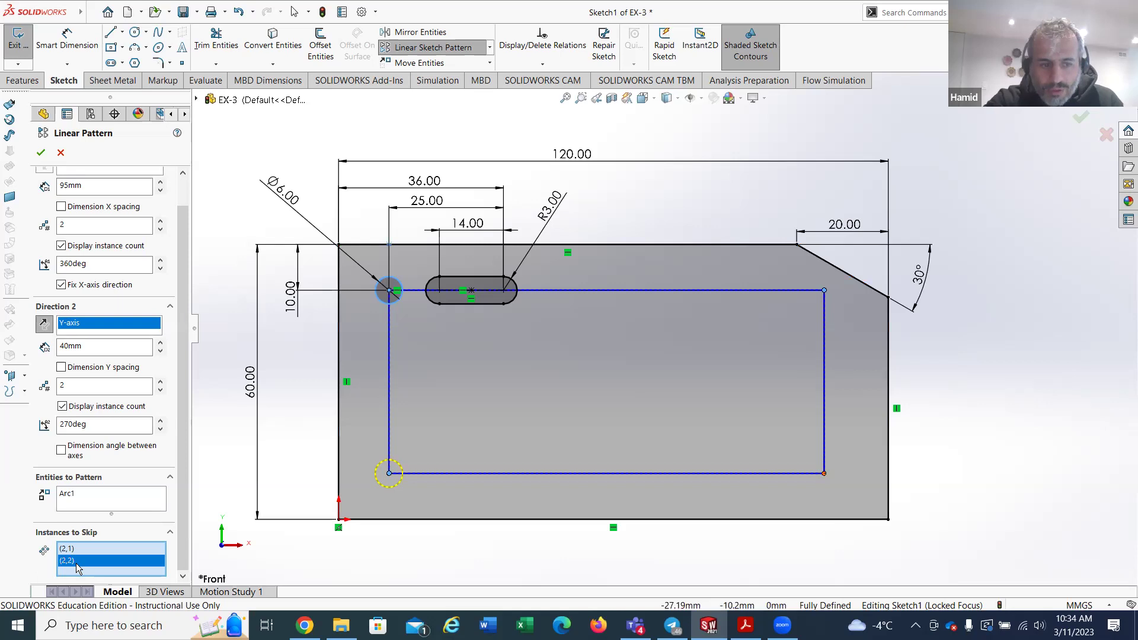
right_click(75, 563)
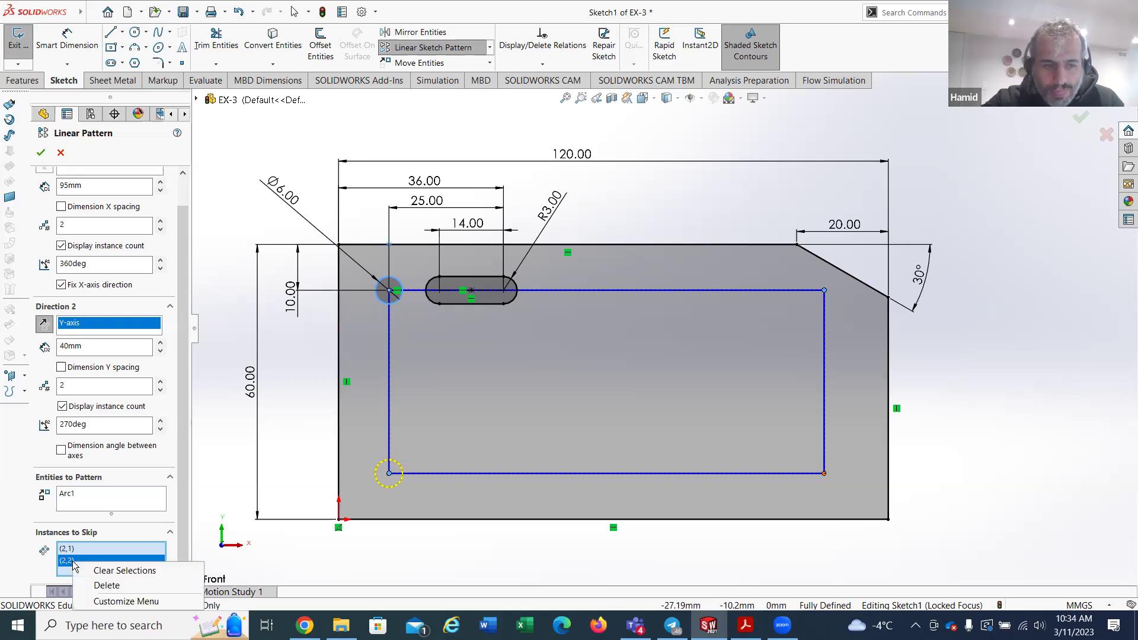
left_click(95, 586)
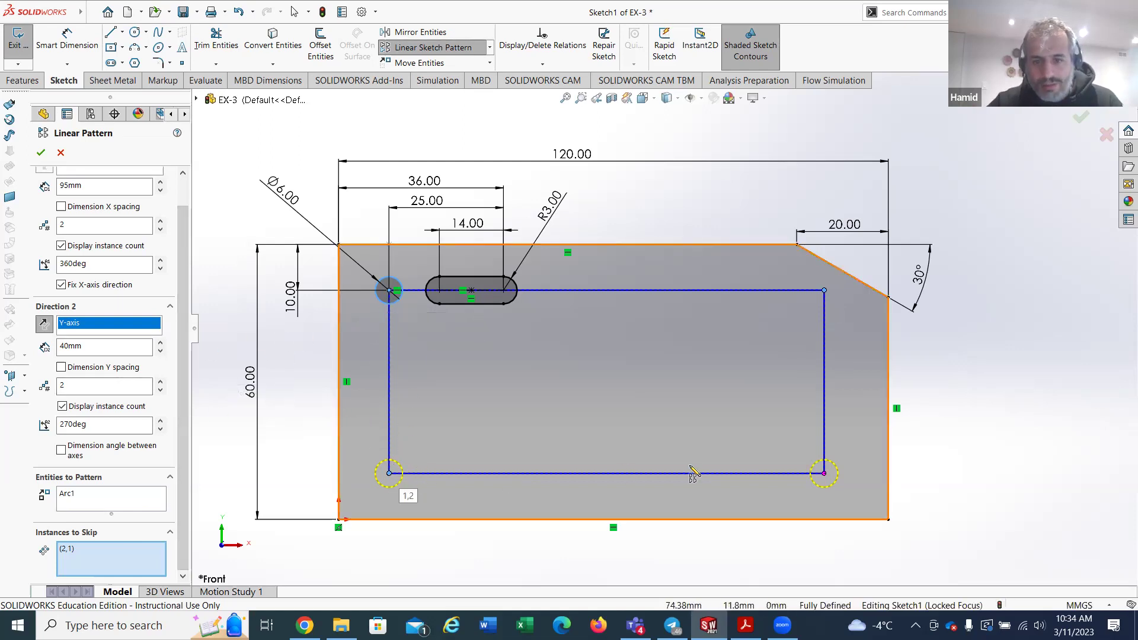
left_click(40, 152)
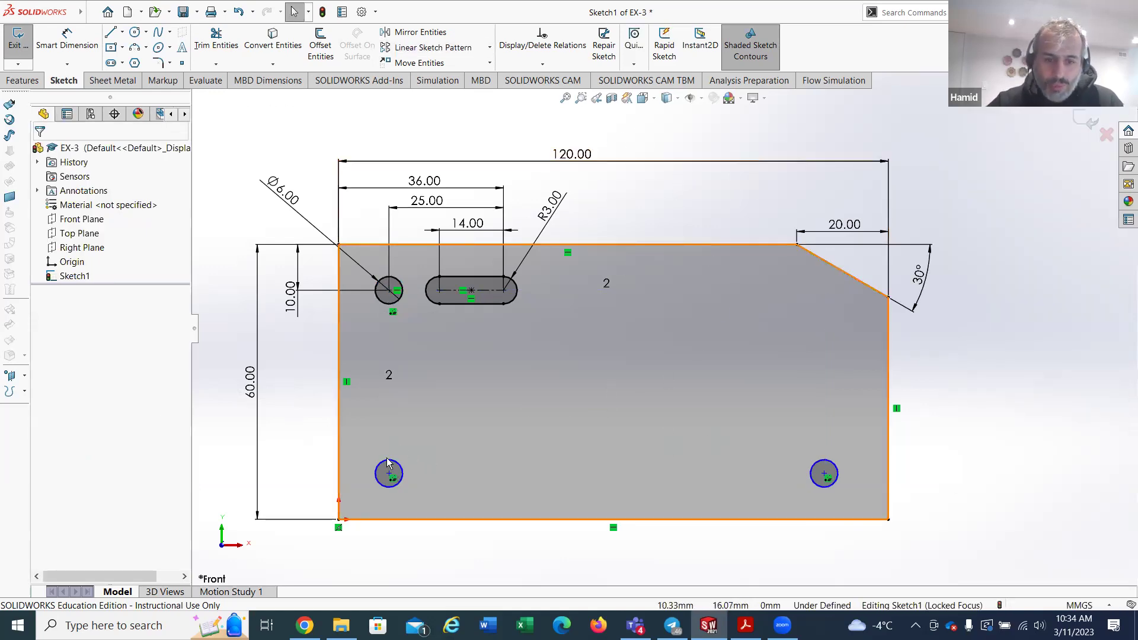
Step: Dimension the 40 mm vertical distance between the two left hole centres, and move the 10 mm dimension closer to the plate outline
left_click(66, 39)
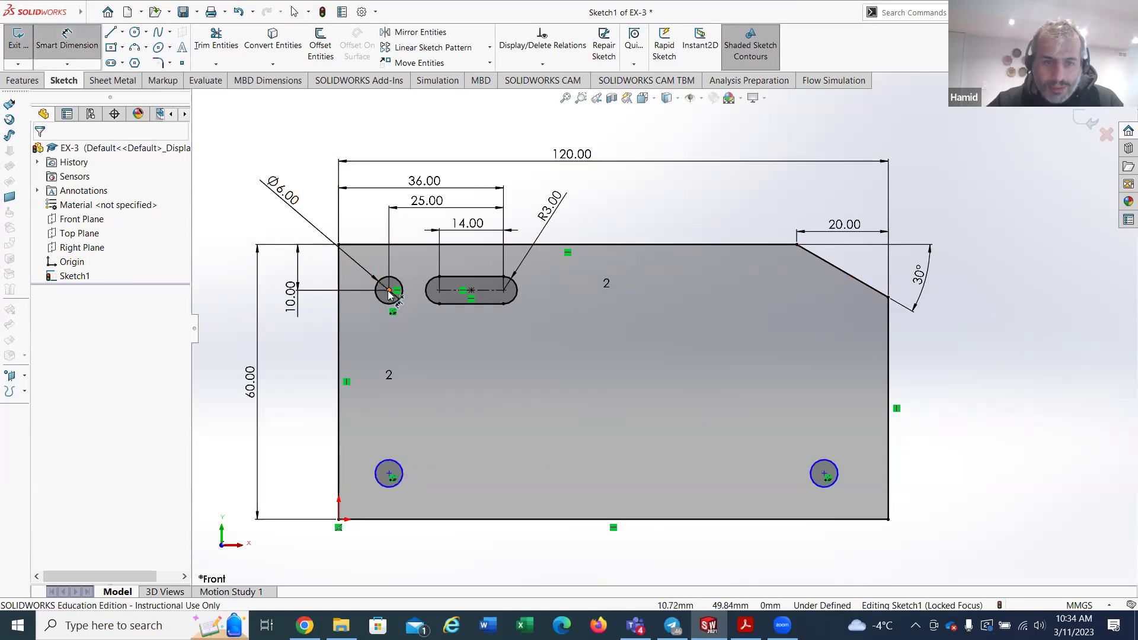
left_click(389, 291)
left_click(389, 474)
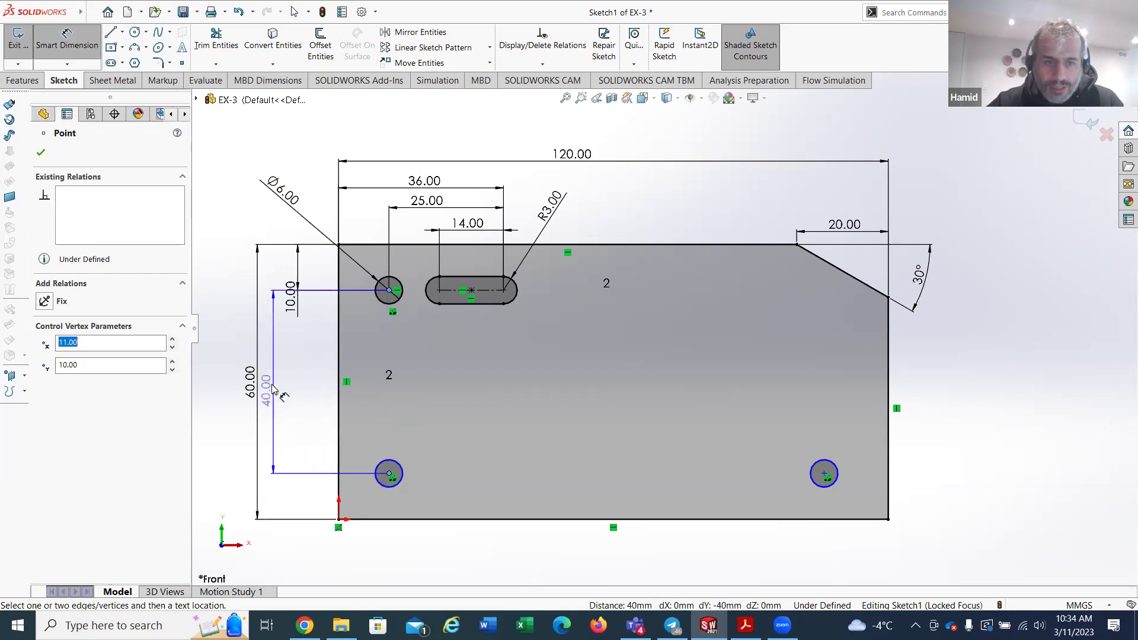
left_click(287, 390)
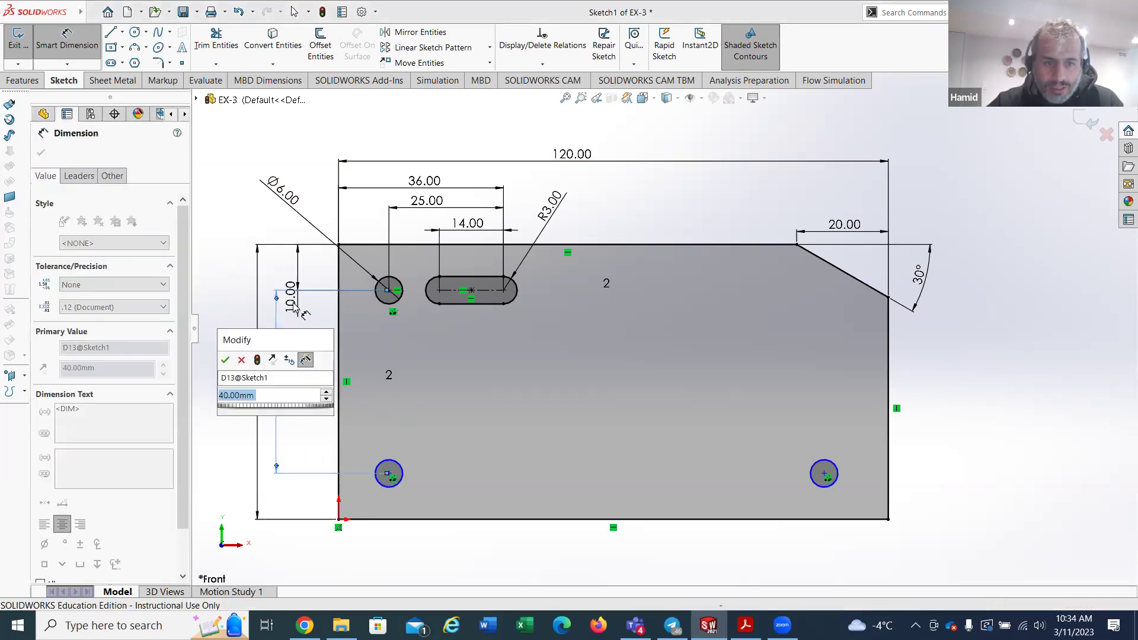
left_click(226, 361)
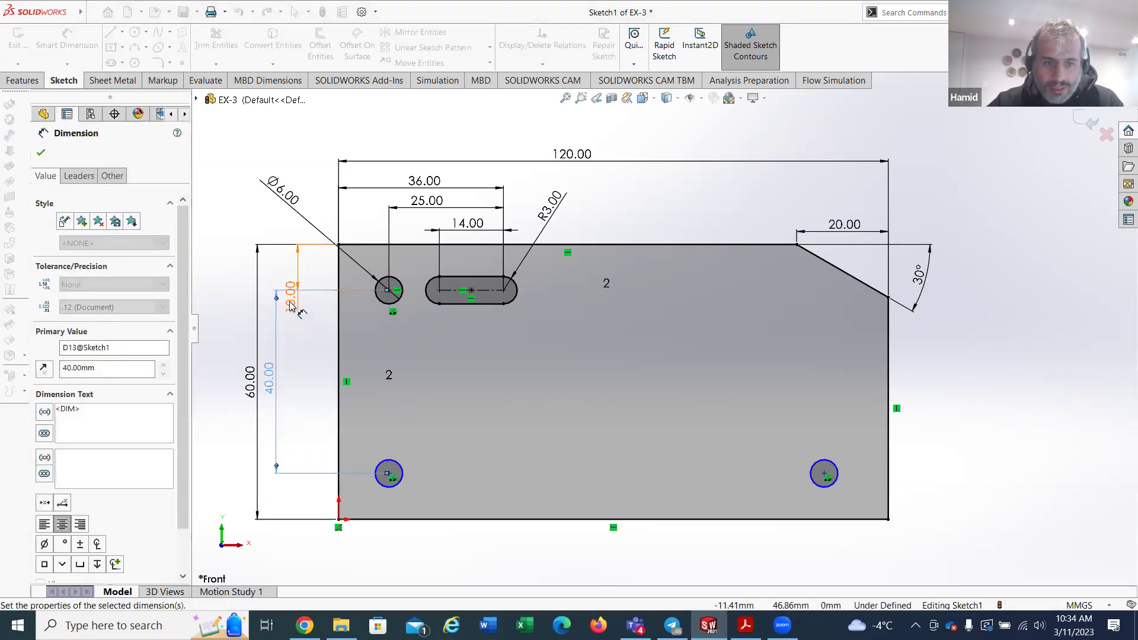
left_click_drag(295, 277, 309, 278)
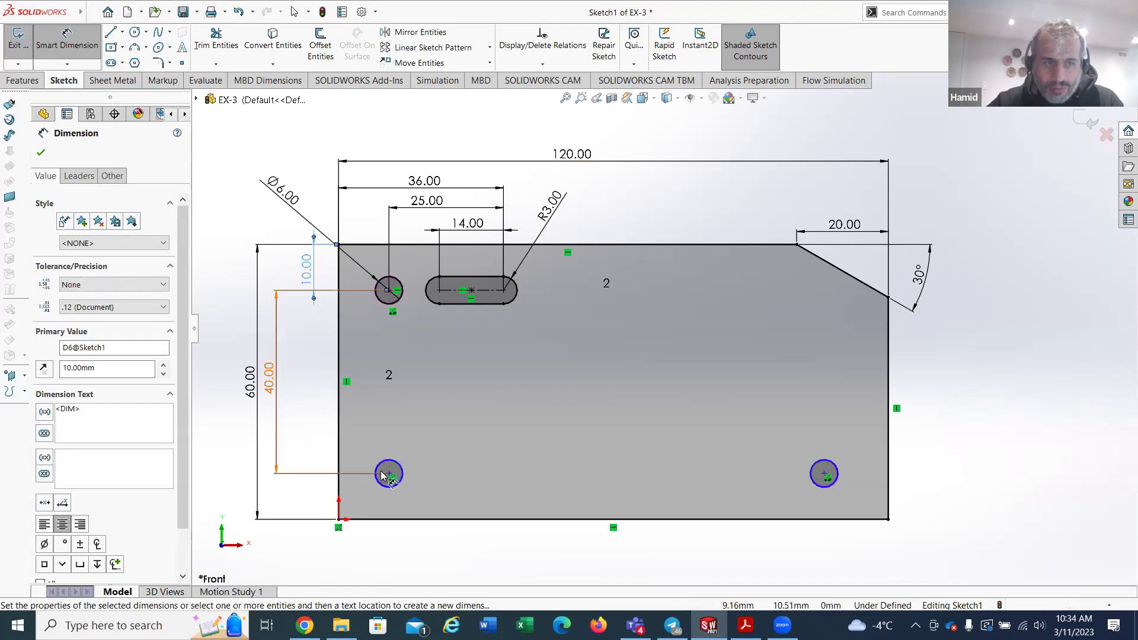
Step: Dimension the 95 mm horizontal distance between the two lower hole centres, placing the dimension below the plate
left_click(389, 474)
left_click(824, 474)
left_click(548, 551)
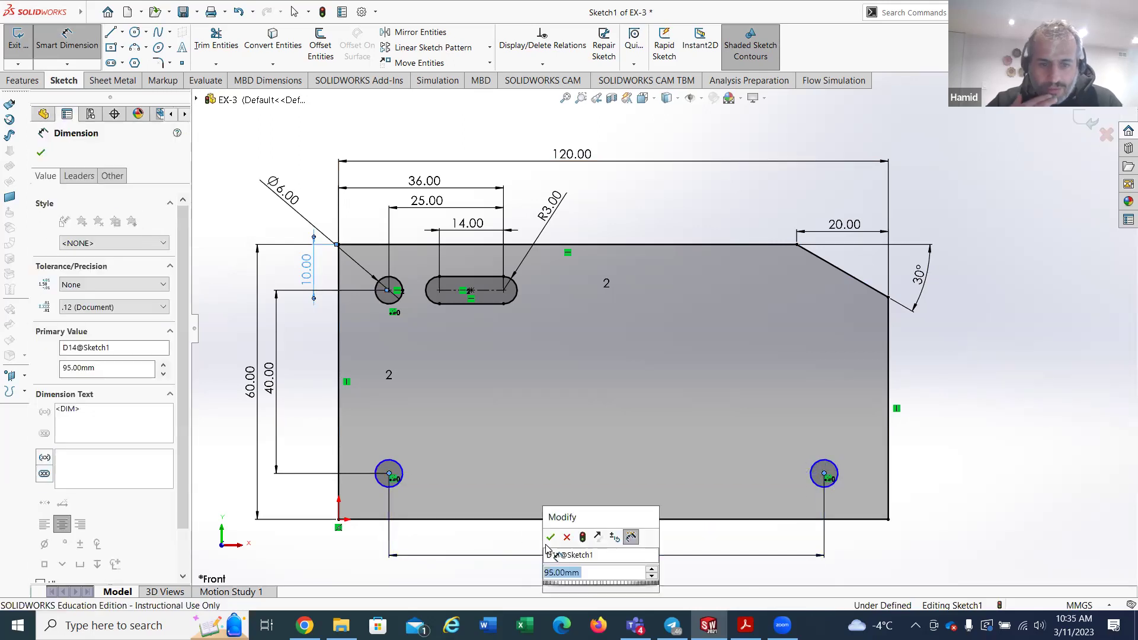
left_click(550, 537)
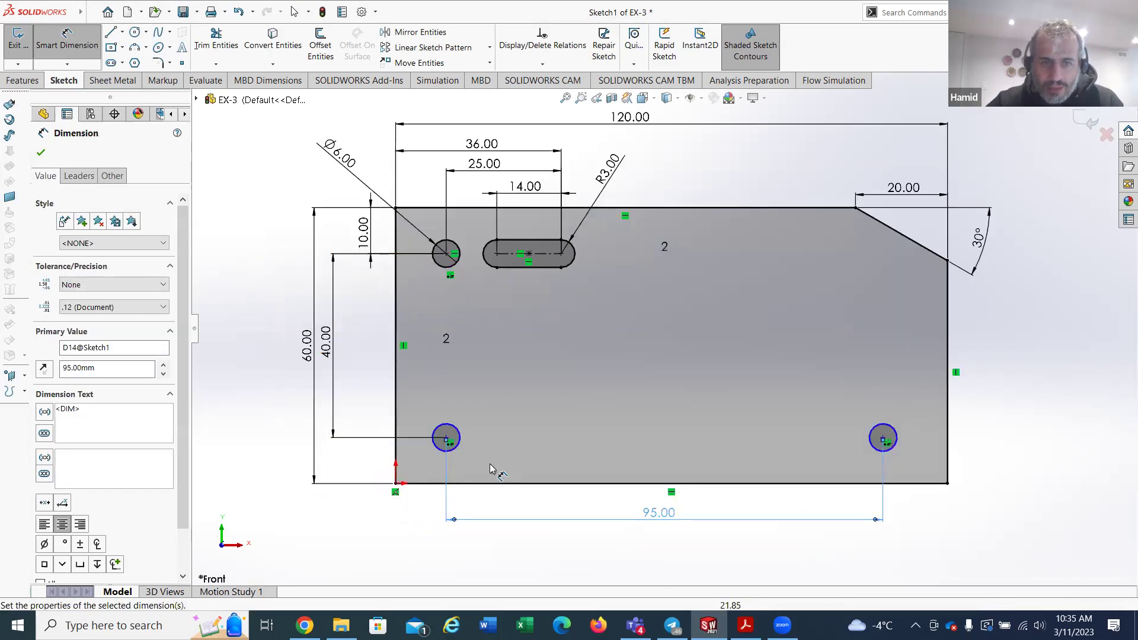
Step: Try to add a diameter dimension to the lower-left hole
left_click(452, 429)
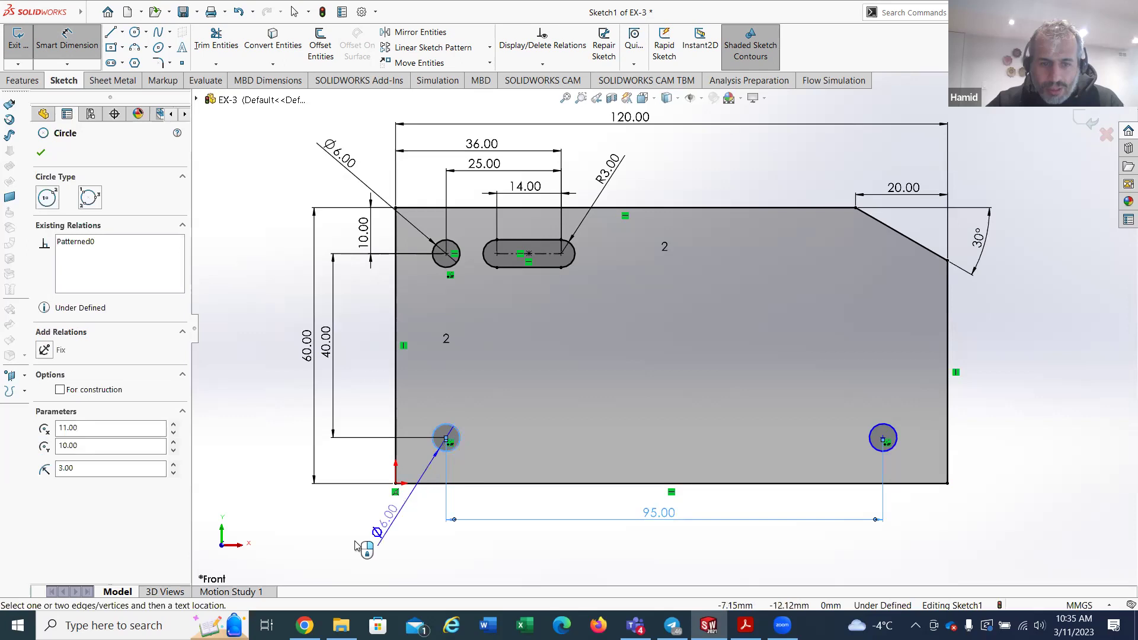
left_click(305, 559)
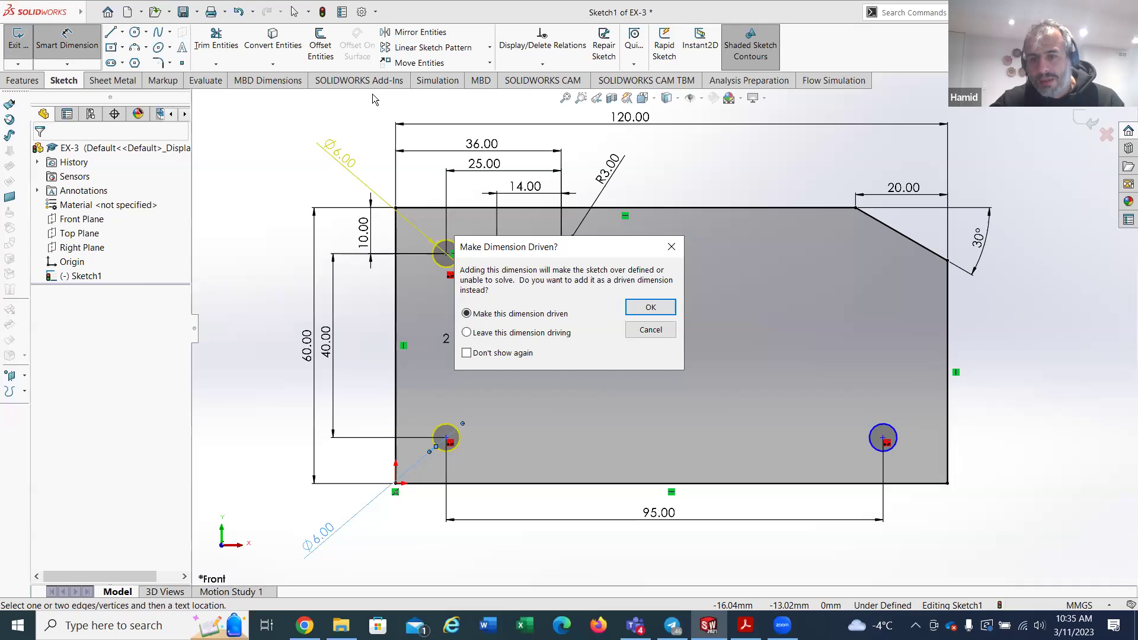
left_click(650, 330)
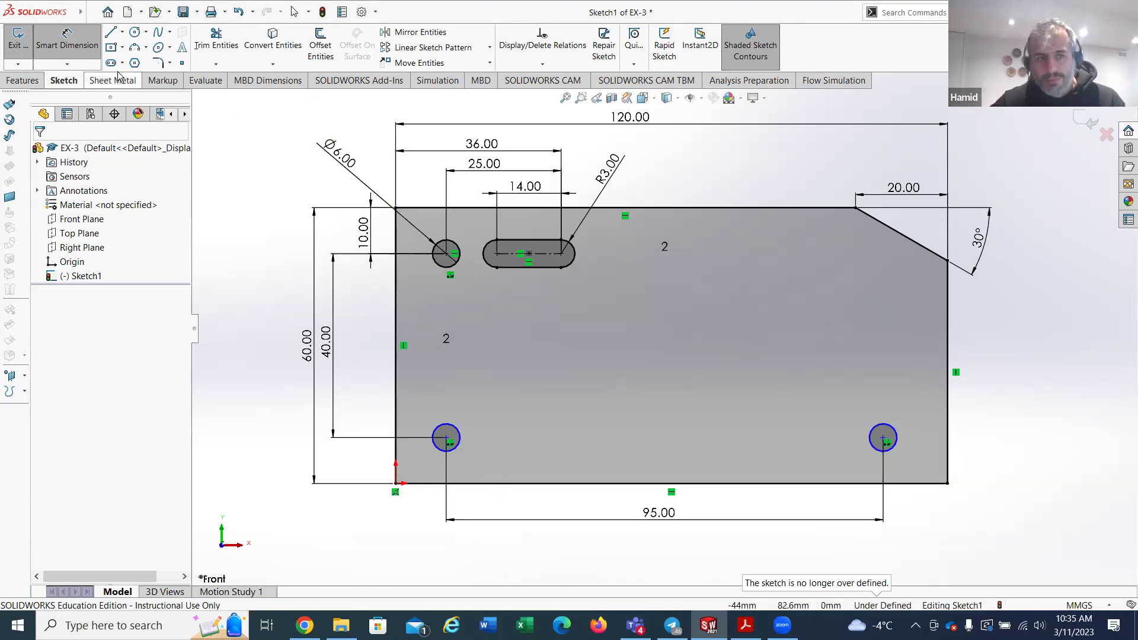
Step: Dimension the 10 mm vertical distance from the lower-left hole centre to the plate's bottom edge
left_click(446, 438)
left_click(424, 483)
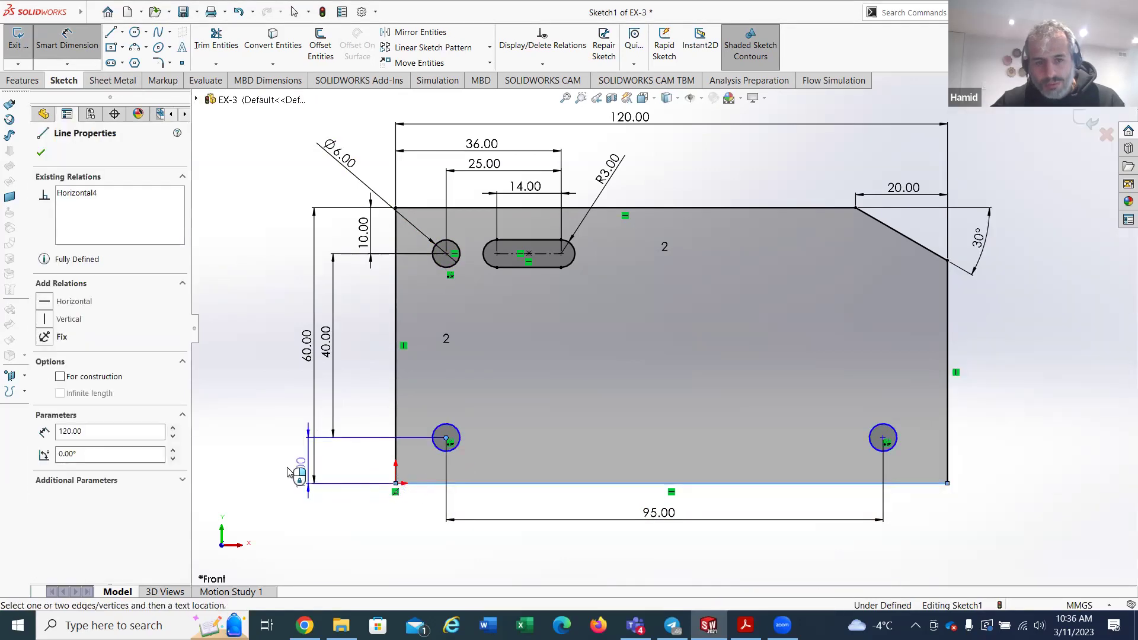
left_click(361, 459)
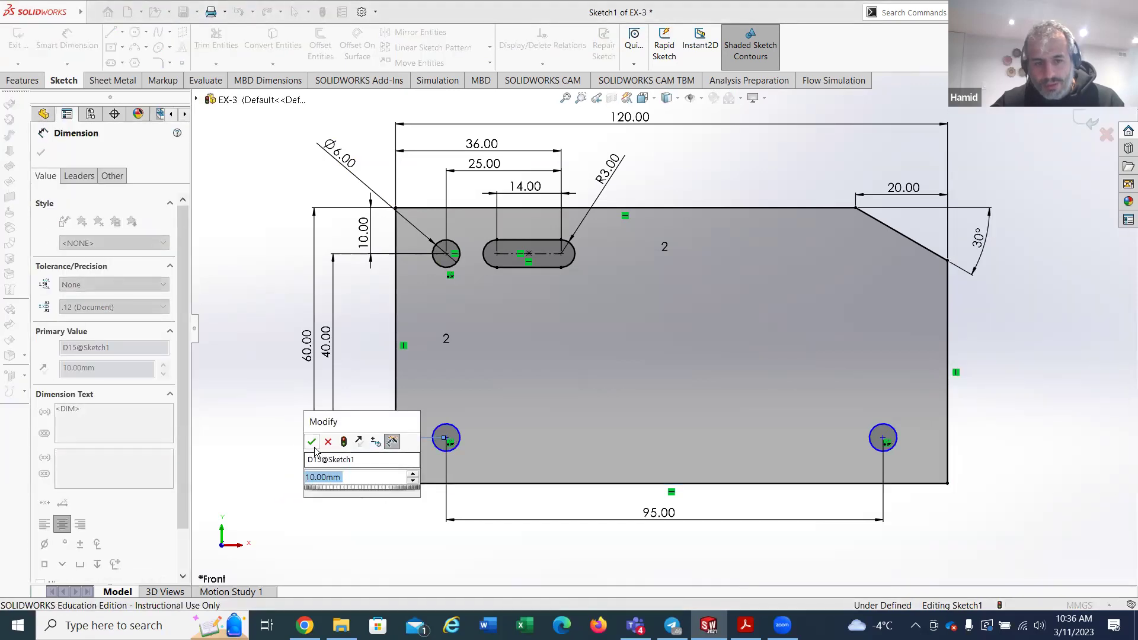
left_click(312, 444)
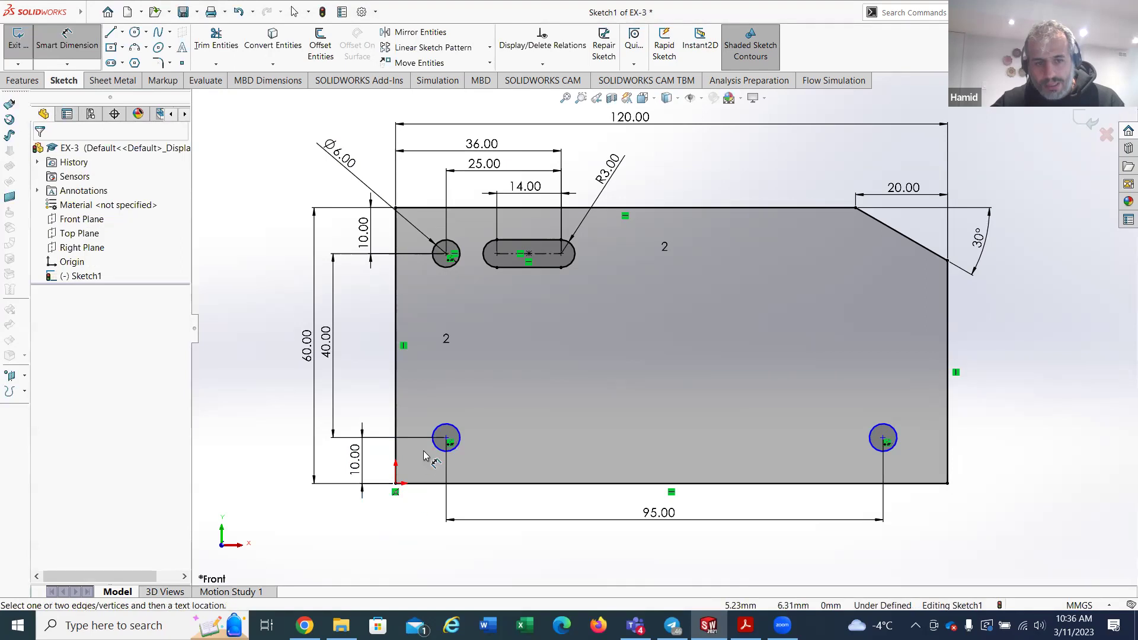
Step: Try to dimension the horizontal distance from the plate's origin corner to the lower-left hole centre
left_click(445, 438)
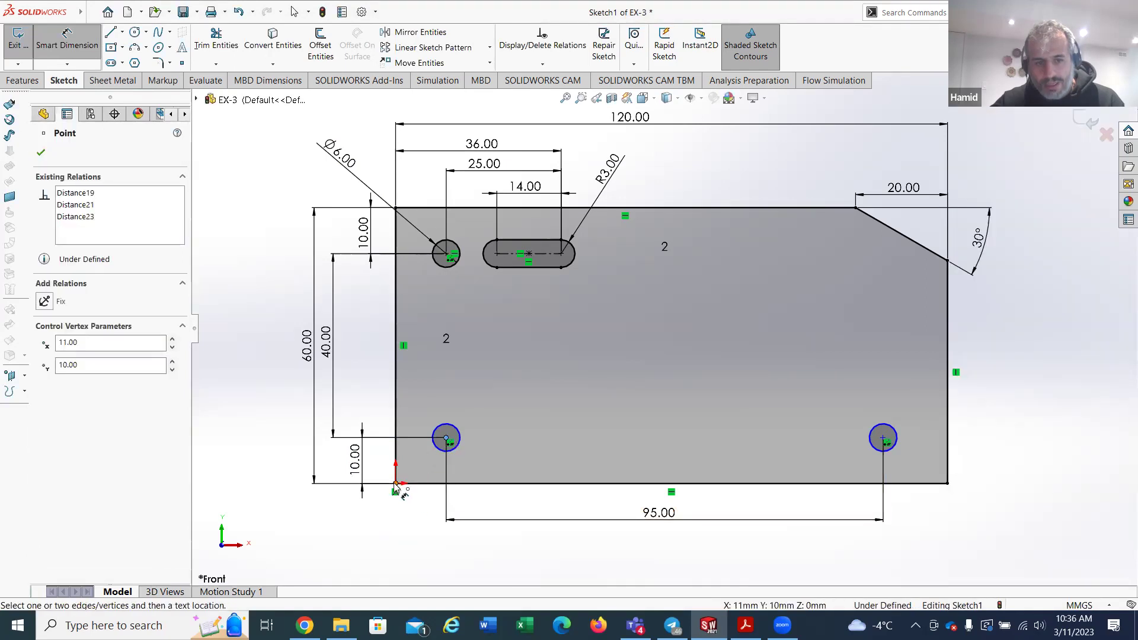
left_click(396, 484)
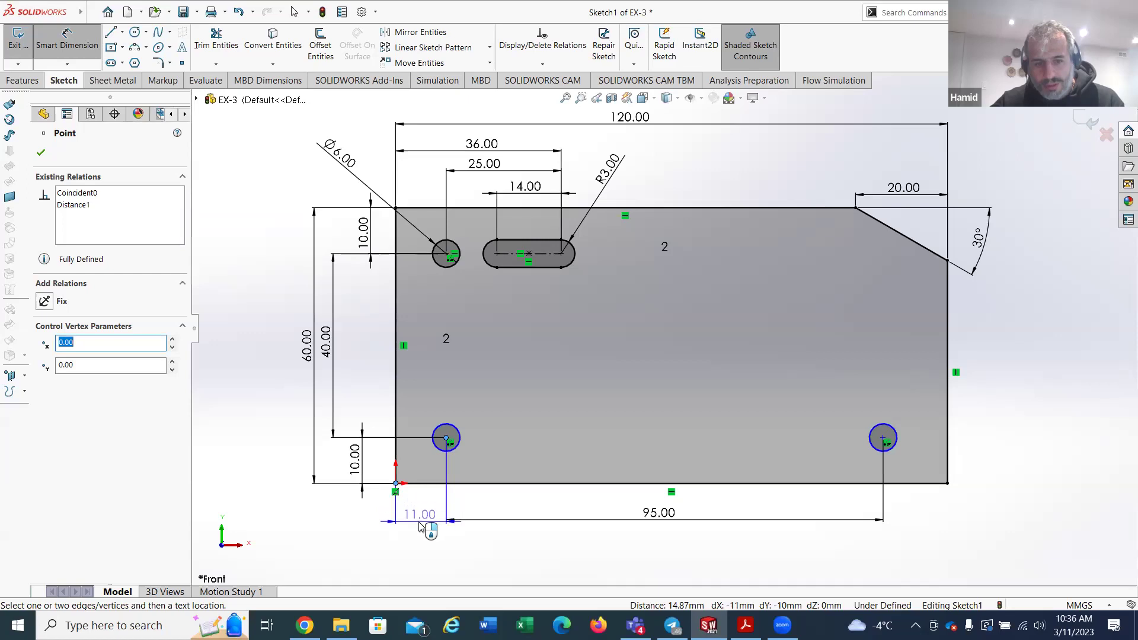
left_click(422, 507)
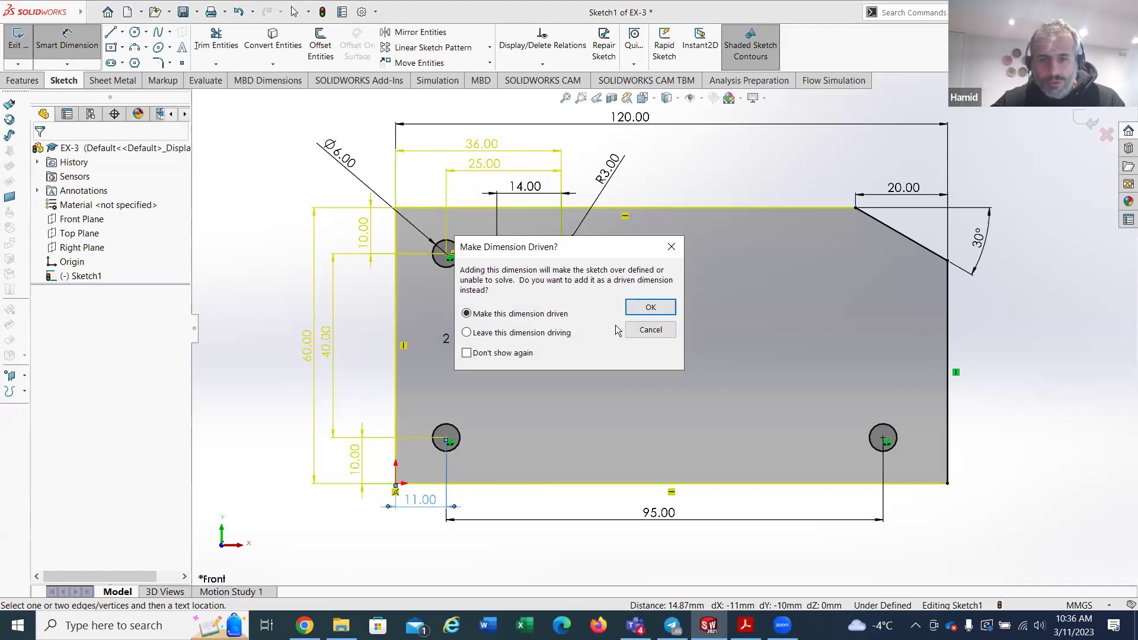
left_click(643, 331)
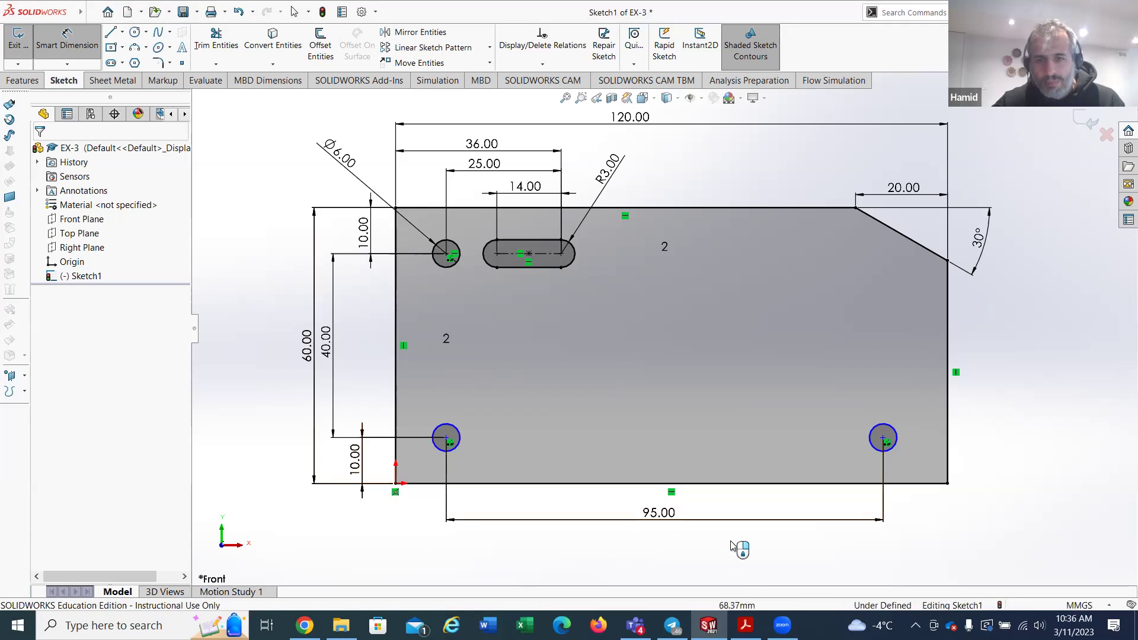
Step: Check the slot layout in the EX-3 PDF drawing, and start a linear sketch pattern with 1 instance along the X-axis
key("f")
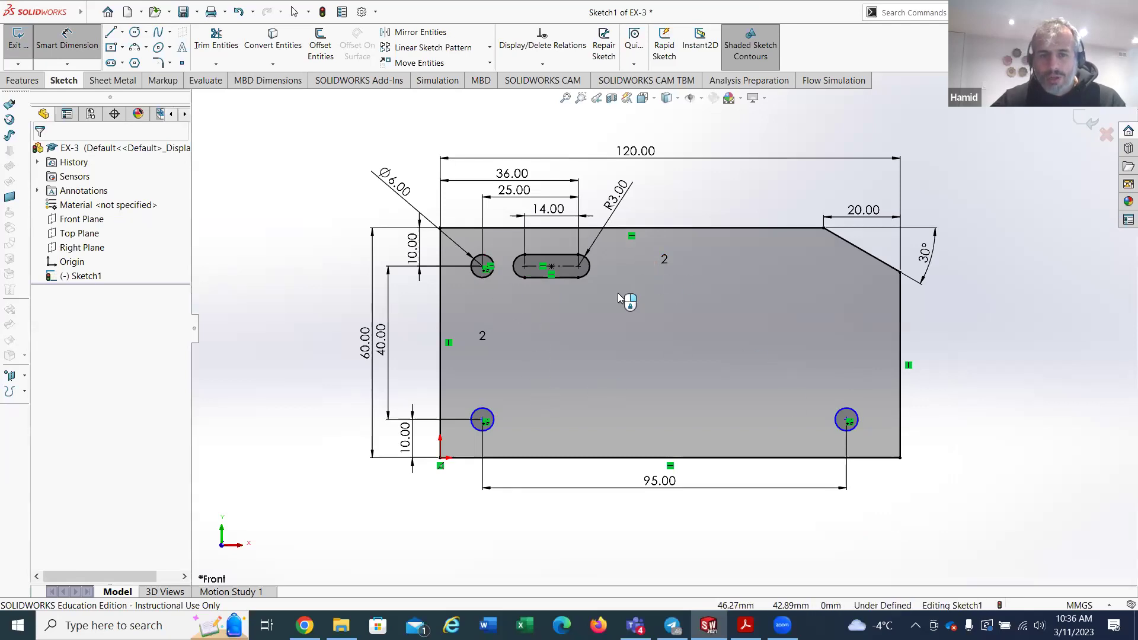
left_click(745, 626)
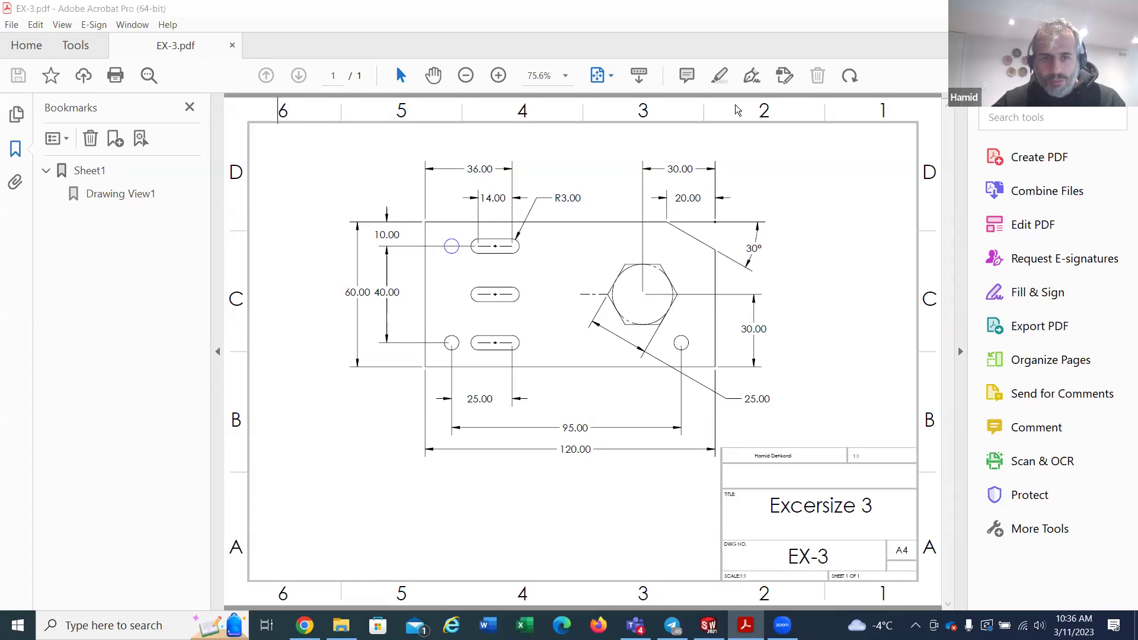
key("alt+Tab")
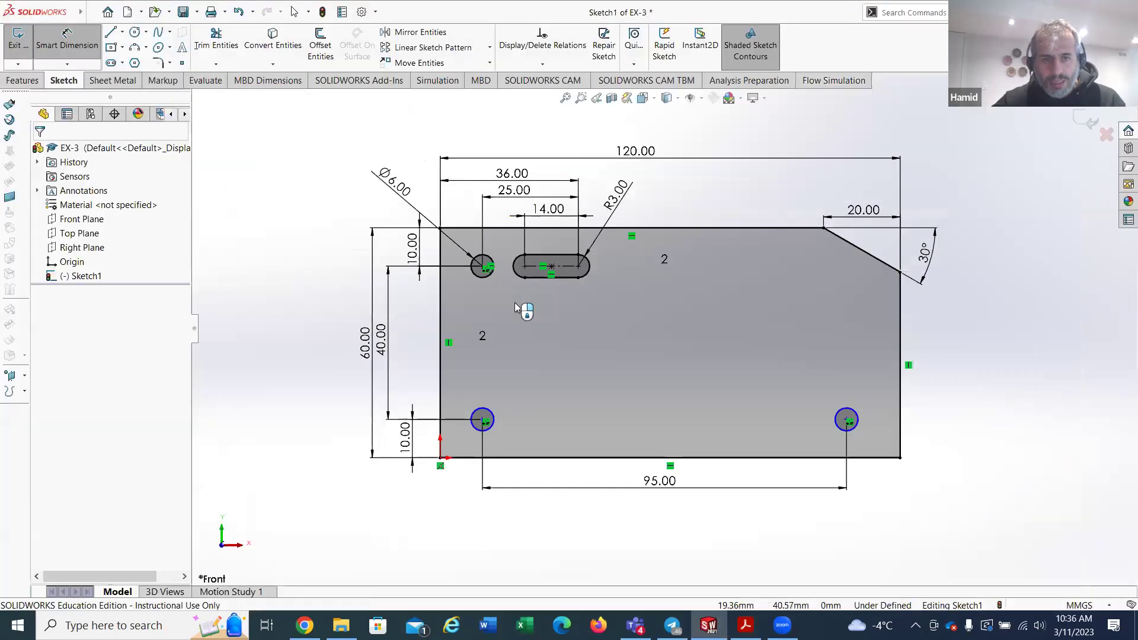
left_click(425, 48)
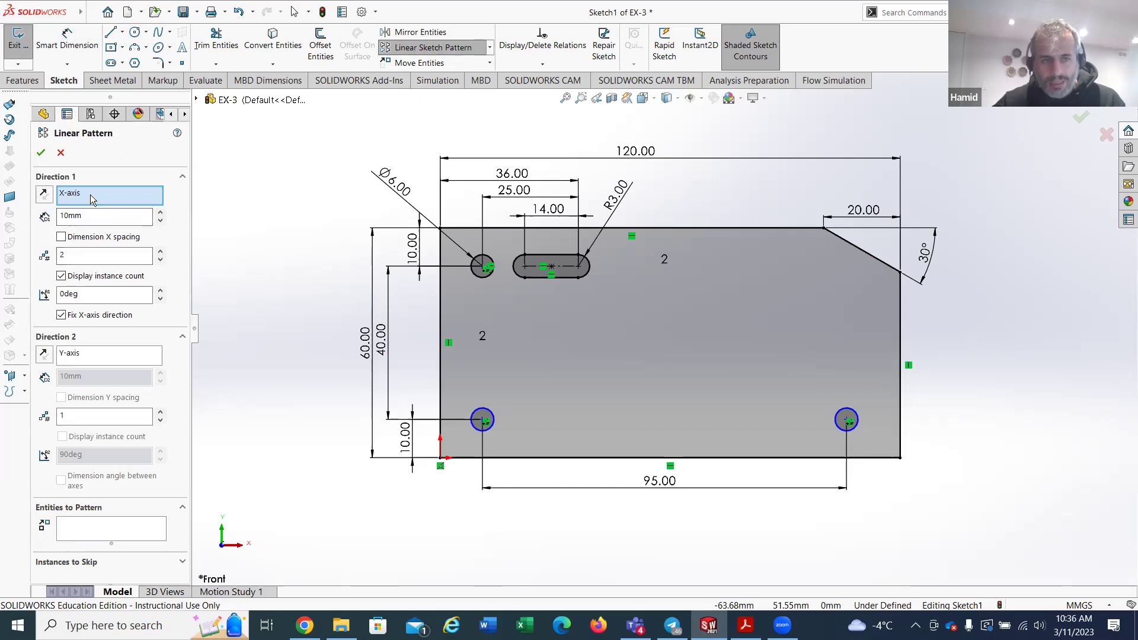
left_click(160, 260)
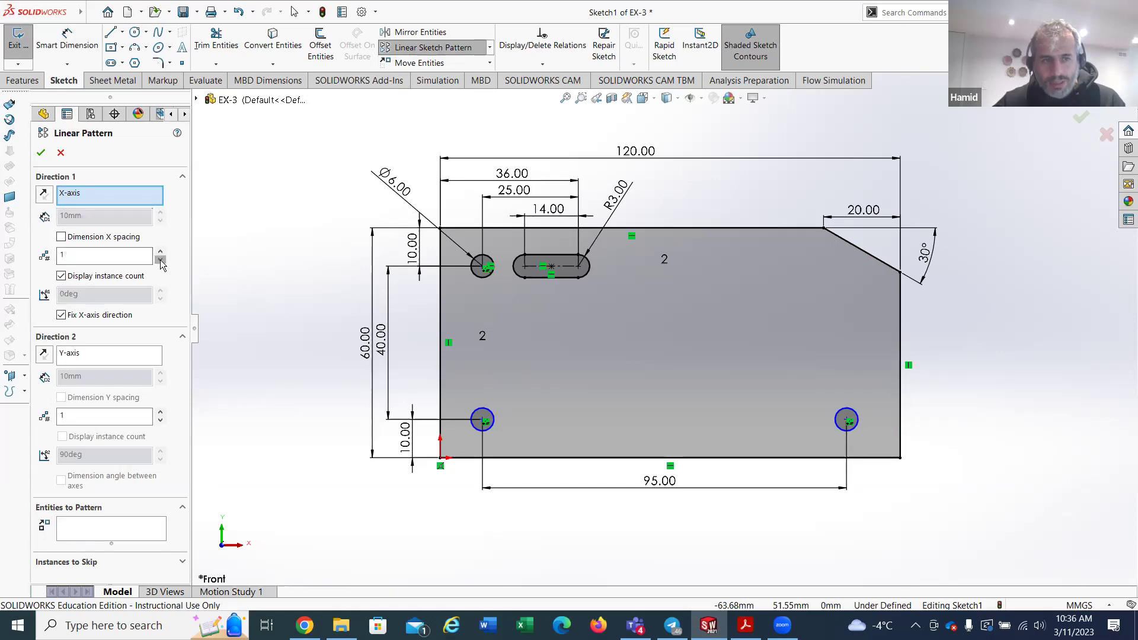
Step: Set the pattern's Y-axis direction to 3 instances, and remove the mistakenly picked left plate edge from the entities to pattern
left_click(92, 354)
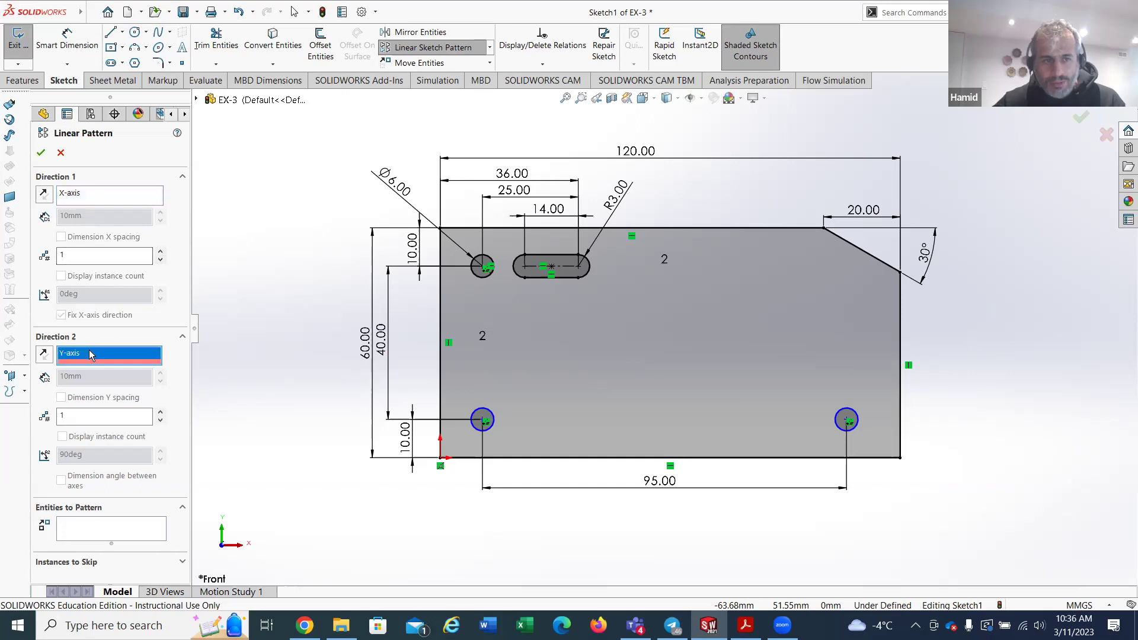
left_click(440, 356)
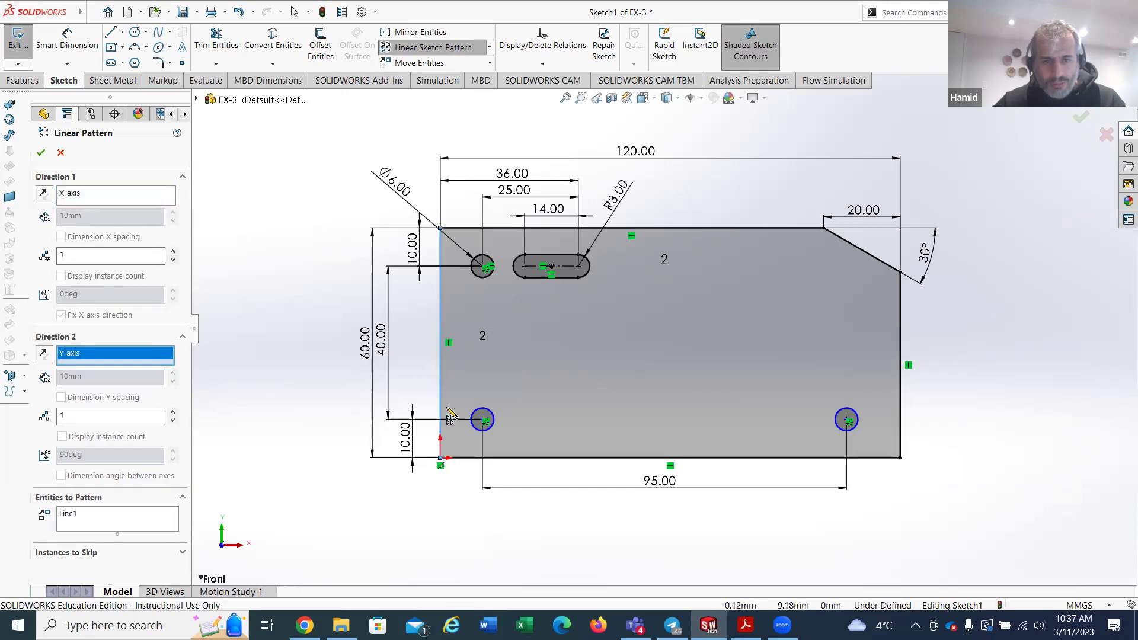
left_click(86, 521)
right_click(86, 521)
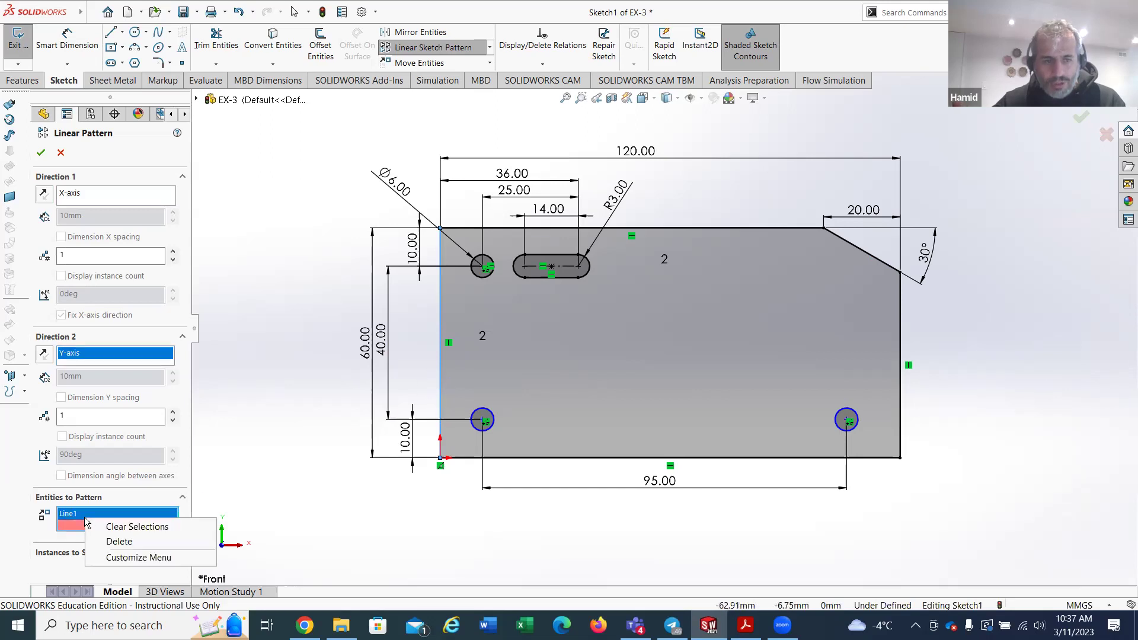
left_click(116, 543)
left_click(173, 413)
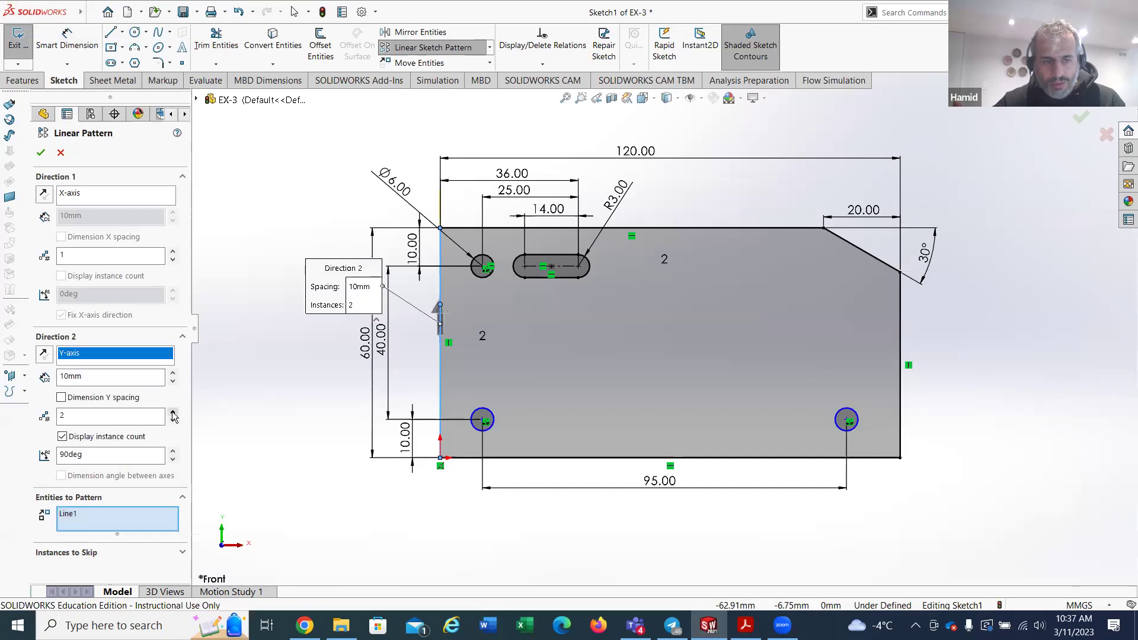
left_click(173, 414)
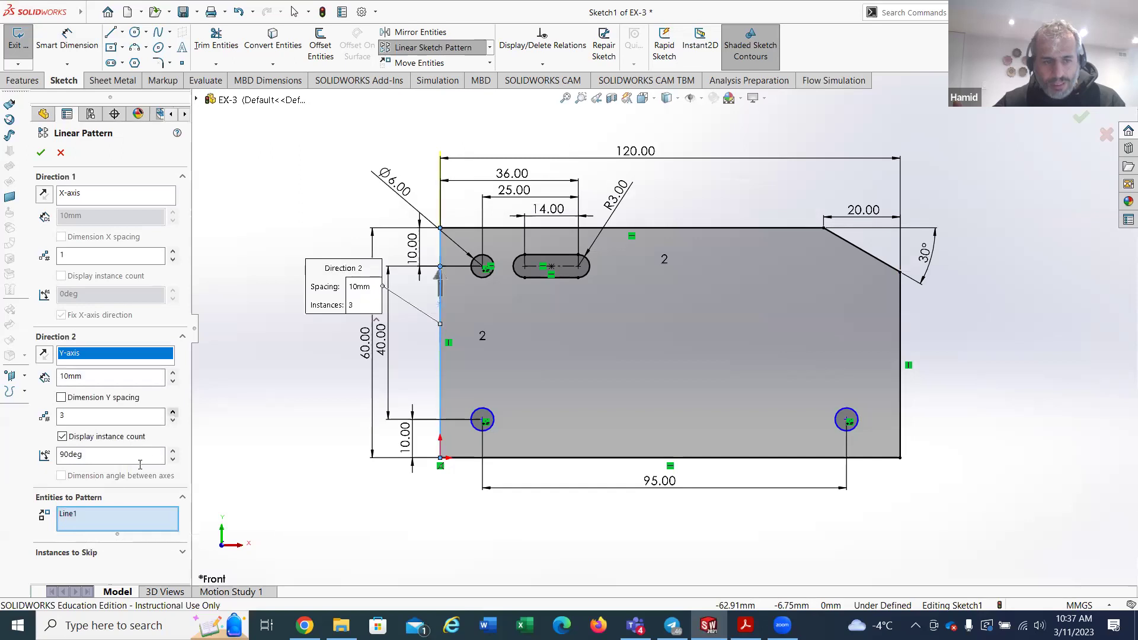
right_click(81, 517)
left_click(103, 534)
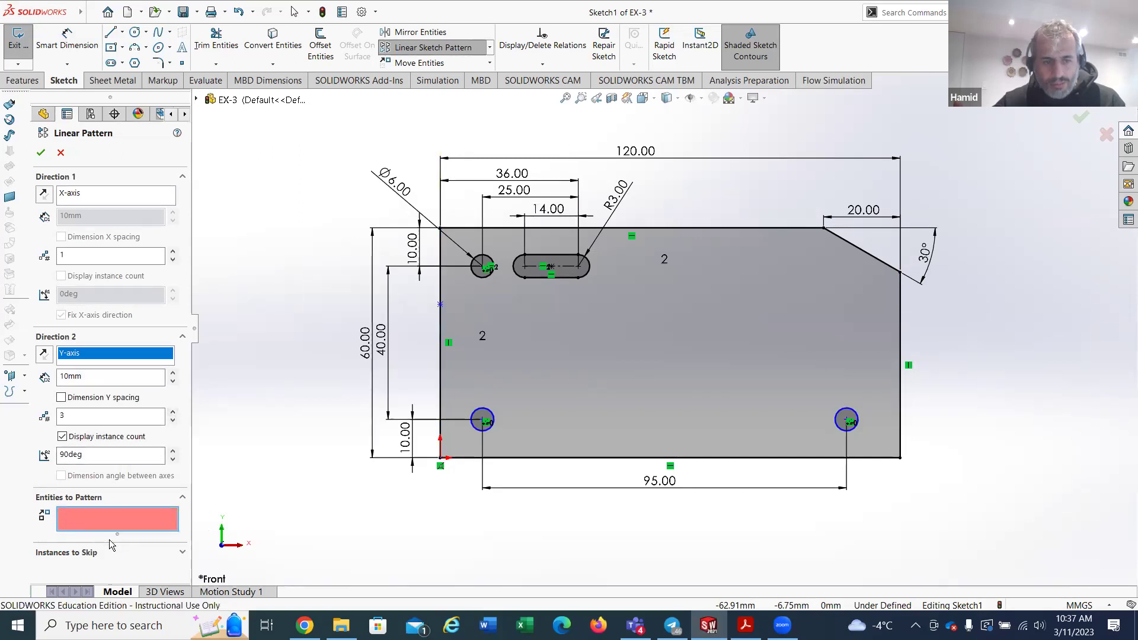
Step: Pattern the slot down the plate by reversing the Y-axis direction and setting 20 mm spacing, and apply the pattern
left_click(559, 271)
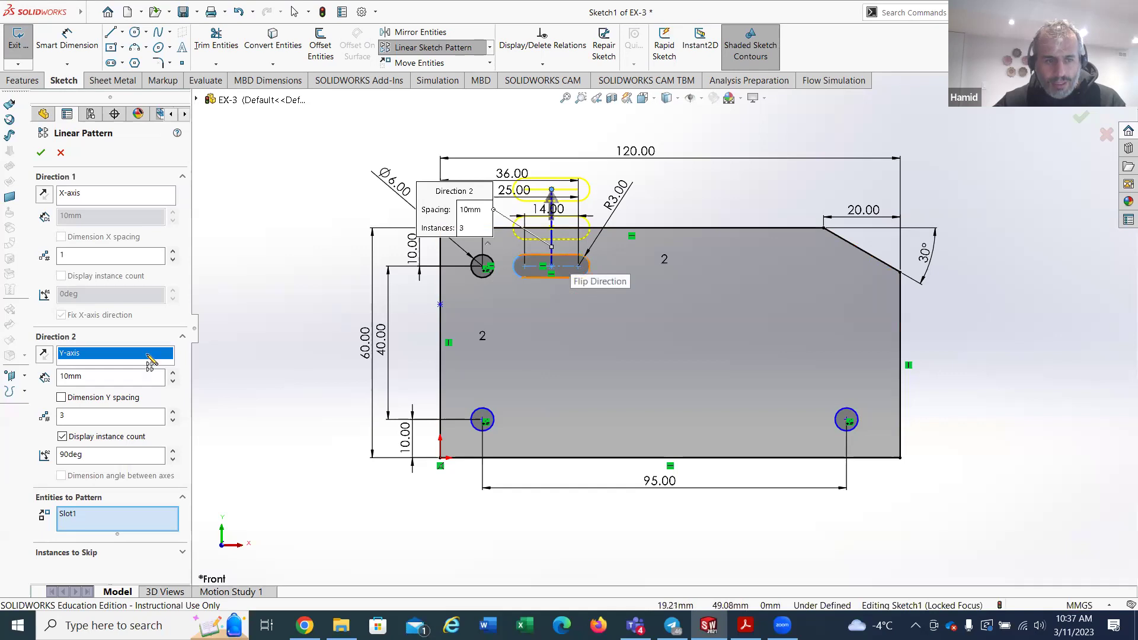
left_click(43, 355)
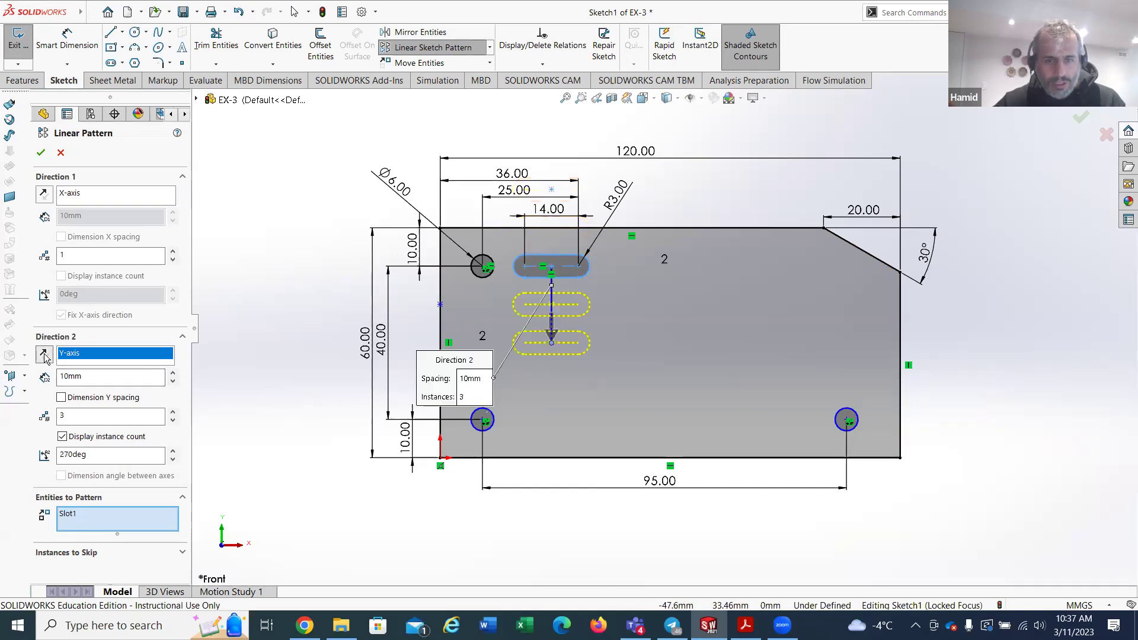
left_click(173, 372)
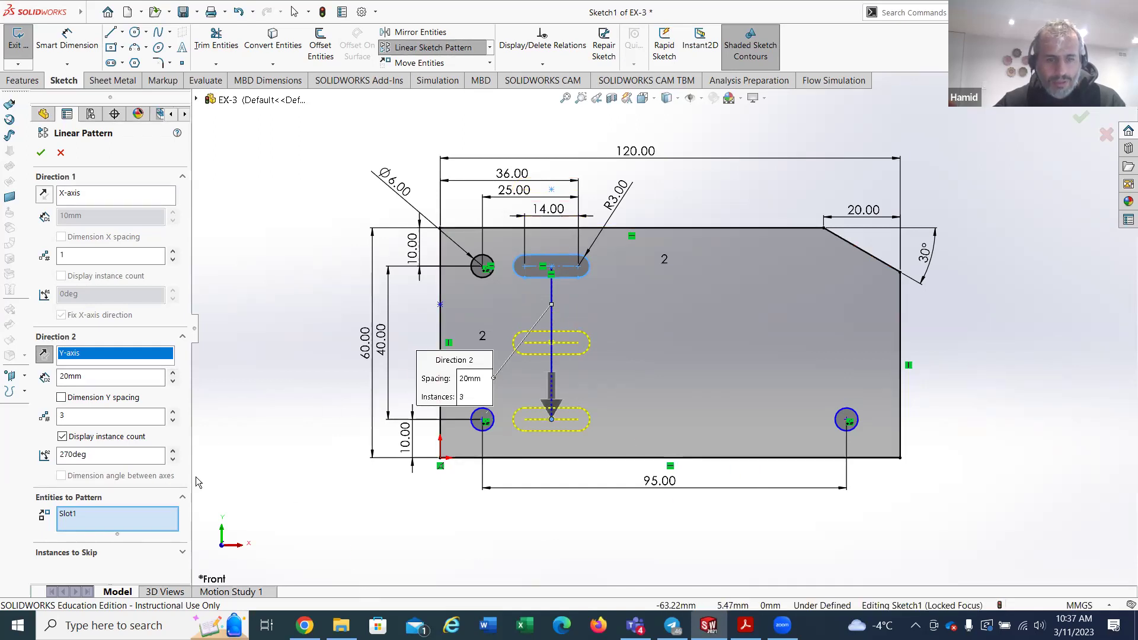
left_click(41, 154)
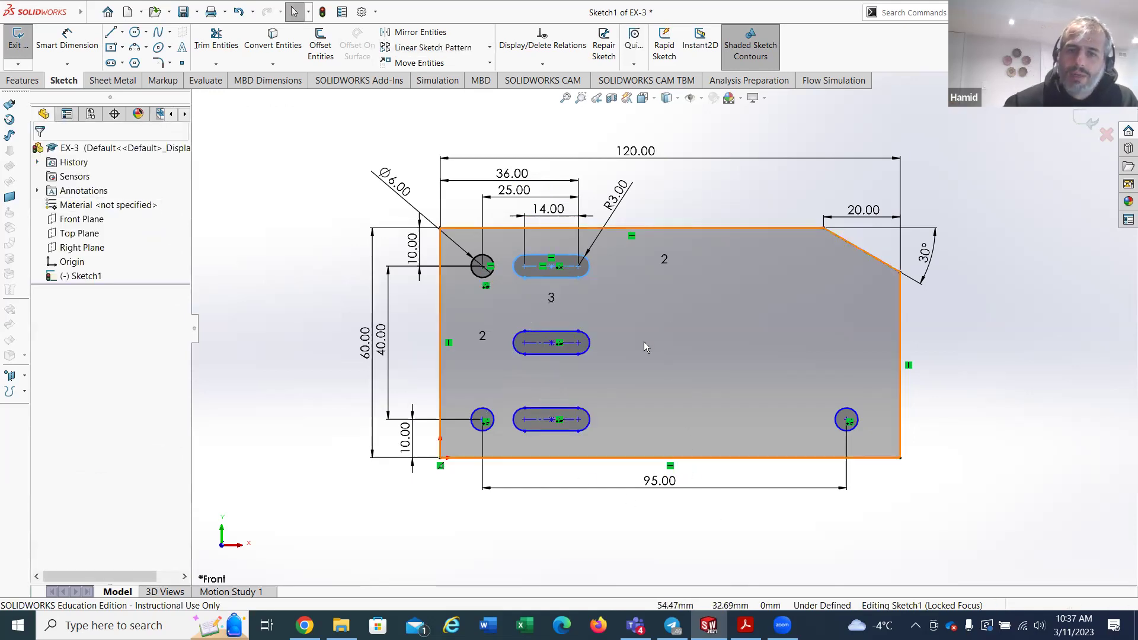
Step: Start adding a sketch relation for the three patterned slots
scroll(567, 360, "down", 4)
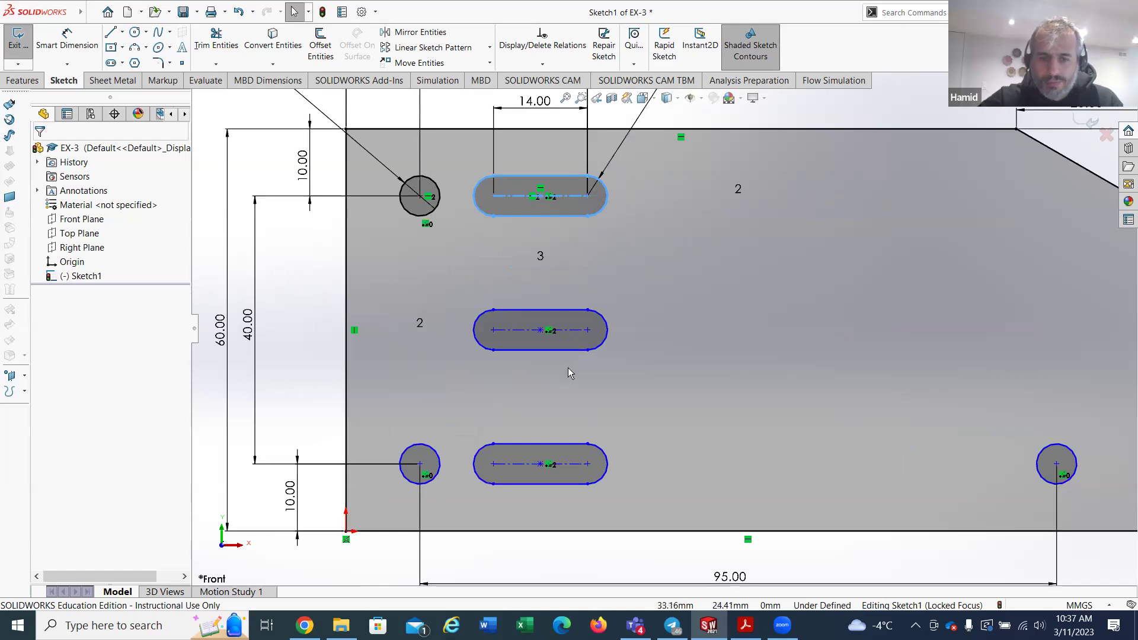
scroll(569, 366, "up", 2)
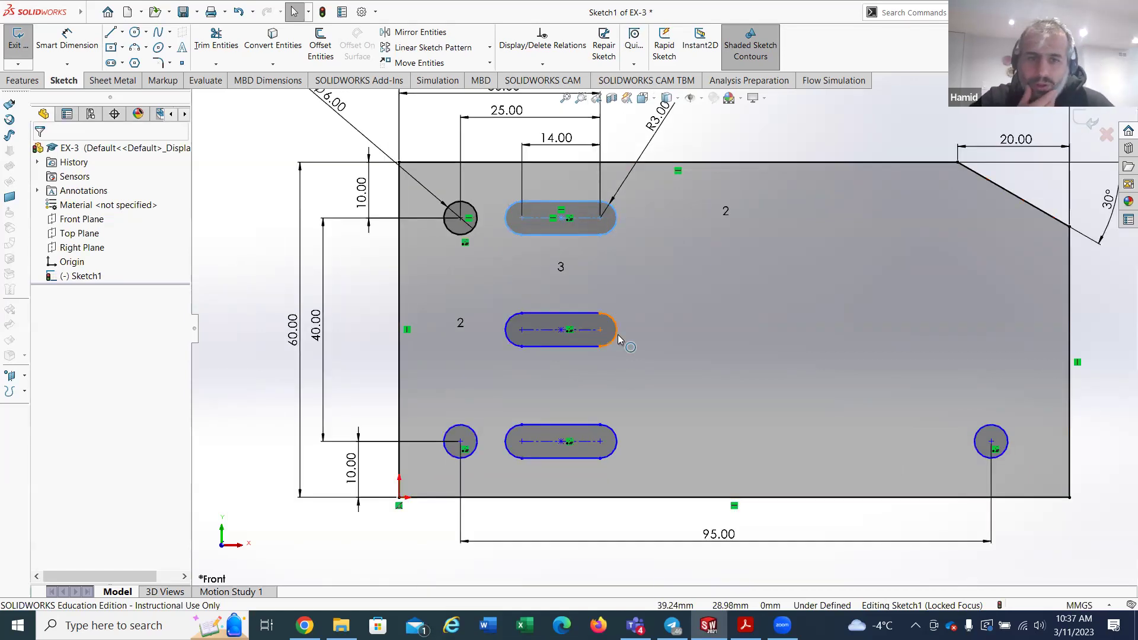
left_click(542, 64)
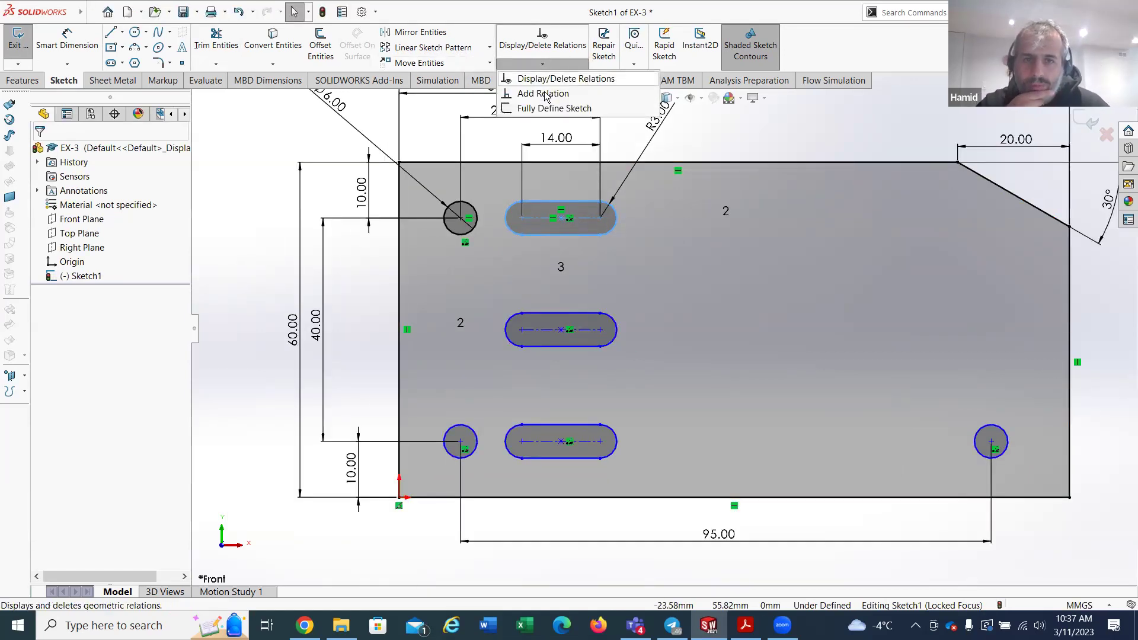
left_click(537, 89)
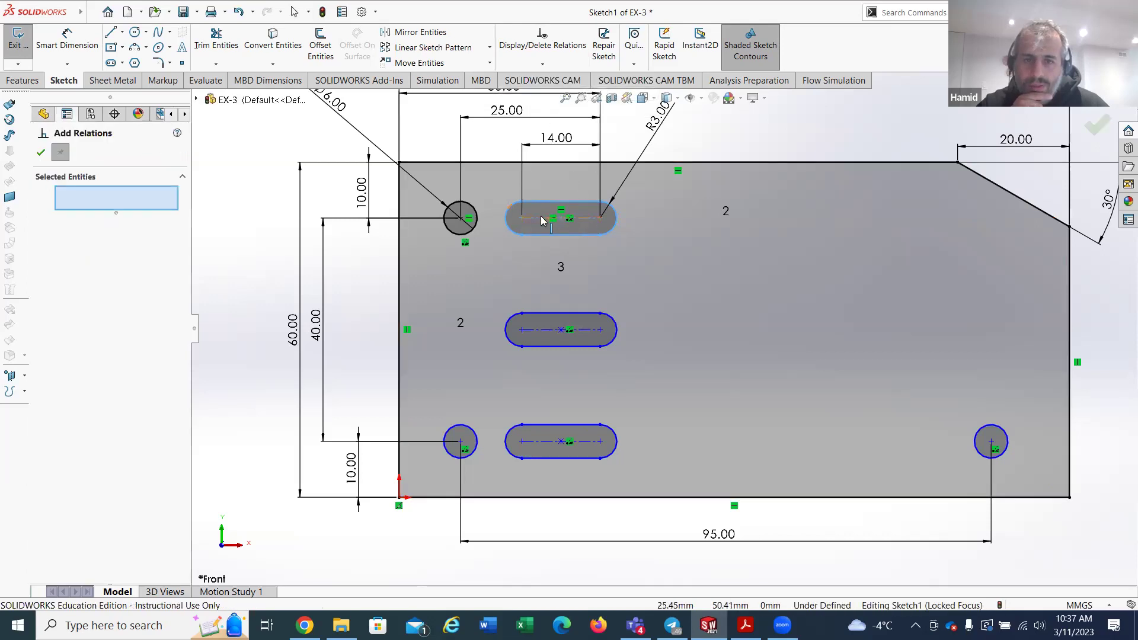
left_click(542, 221)
left_click(551, 331)
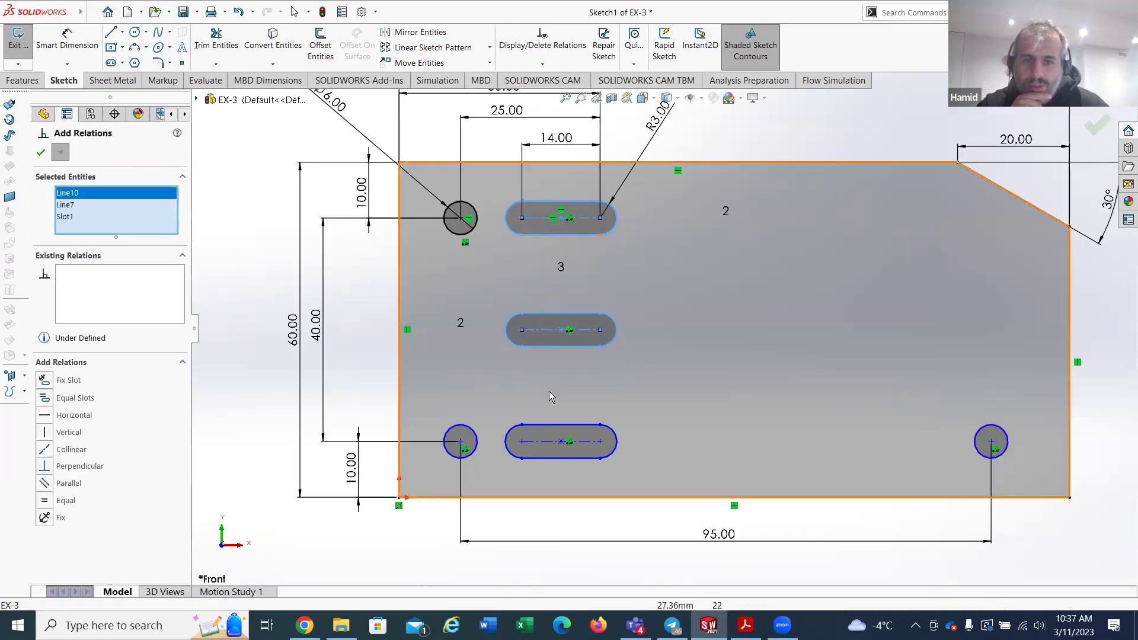
left_click(544, 446)
right_click(78, 229)
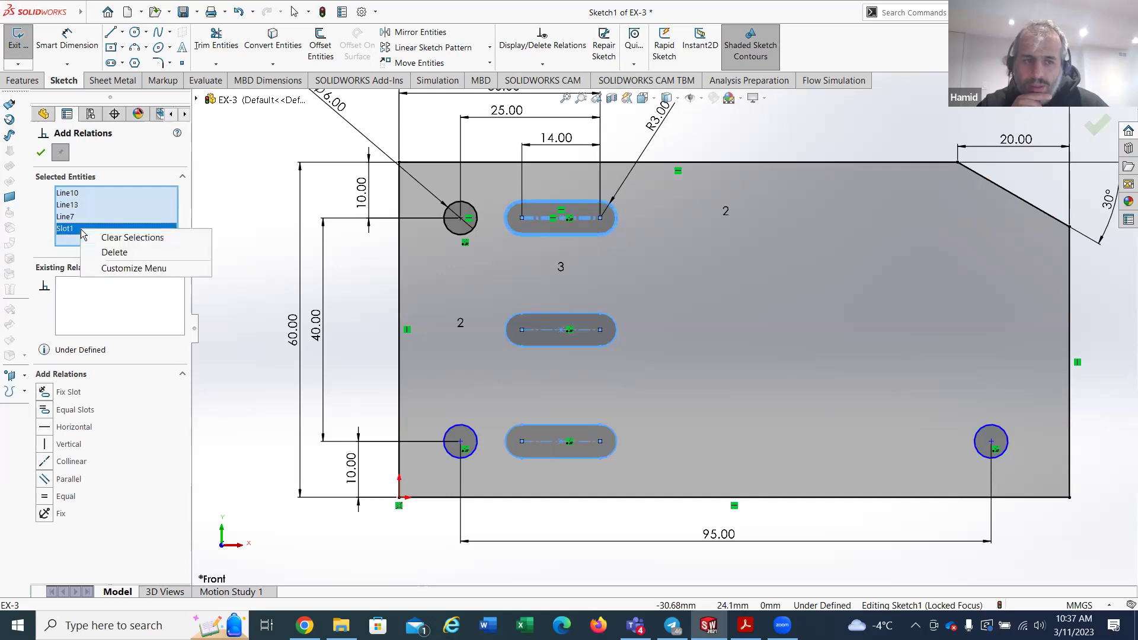
left_click(98, 237)
Step: Add an Equal relation between the centrelines of the three slots
left_click(538, 221)
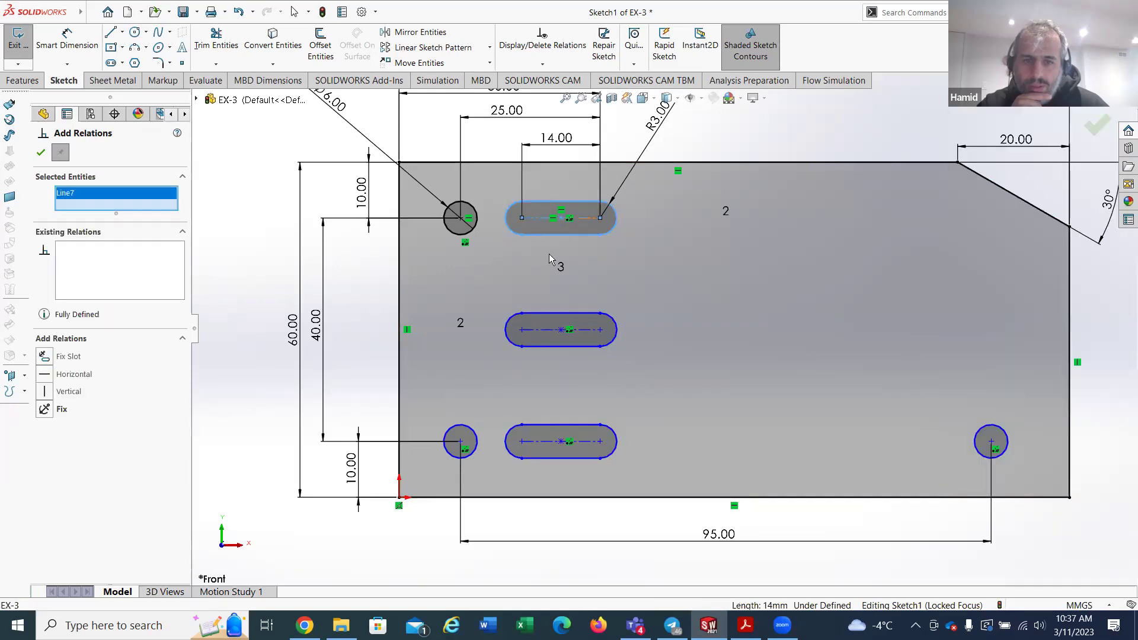
left_click(544, 331)
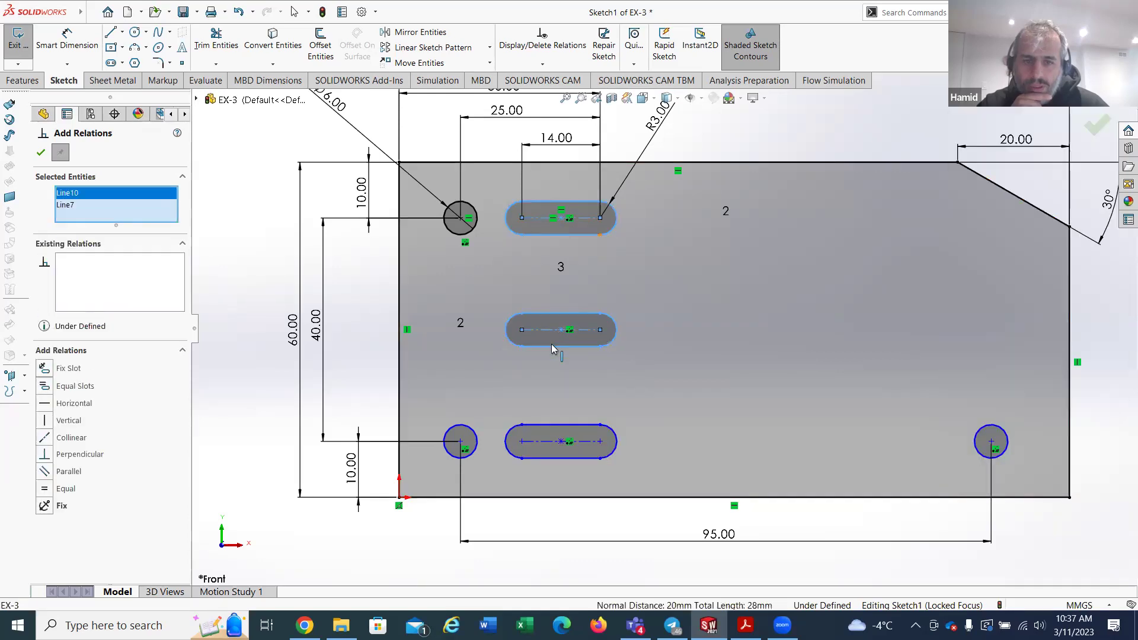
left_click(543, 442)
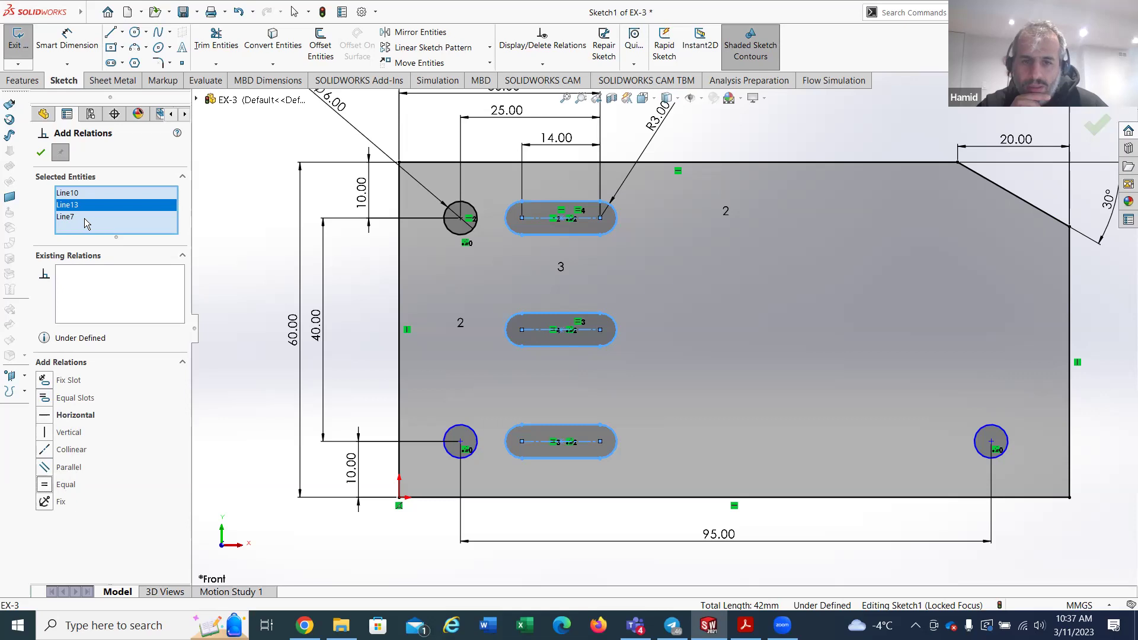
left_click(41, 153)
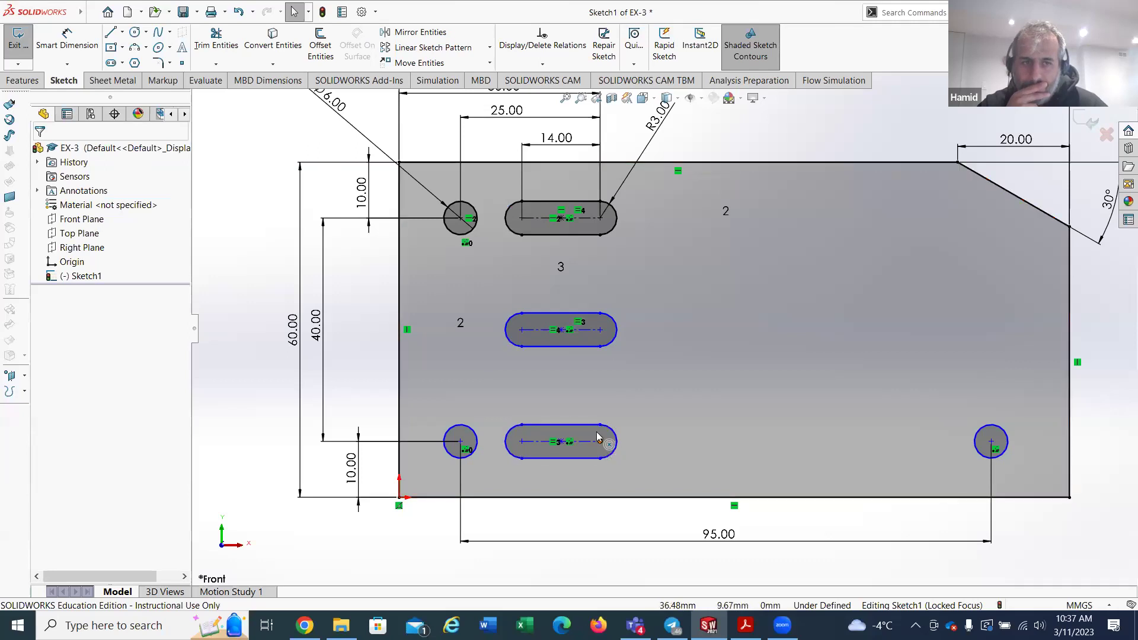
Step: Try to dimension the horizontal distance from the plate's origin corner to the lowest slot's right arc centre
left_click(84, 46)
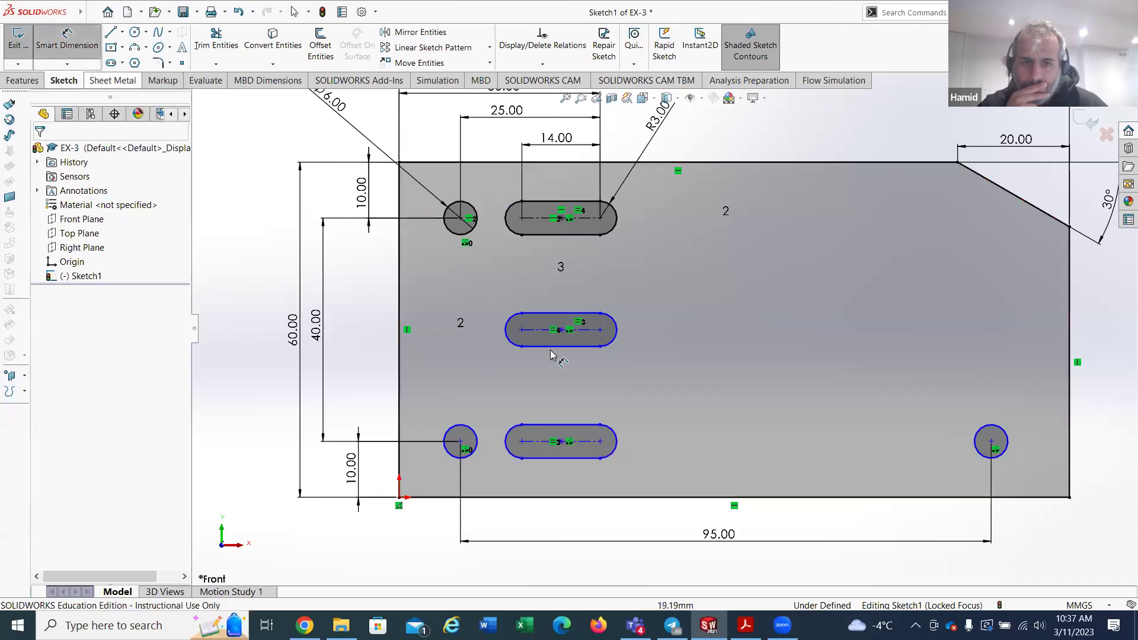
left_click(601, 445)
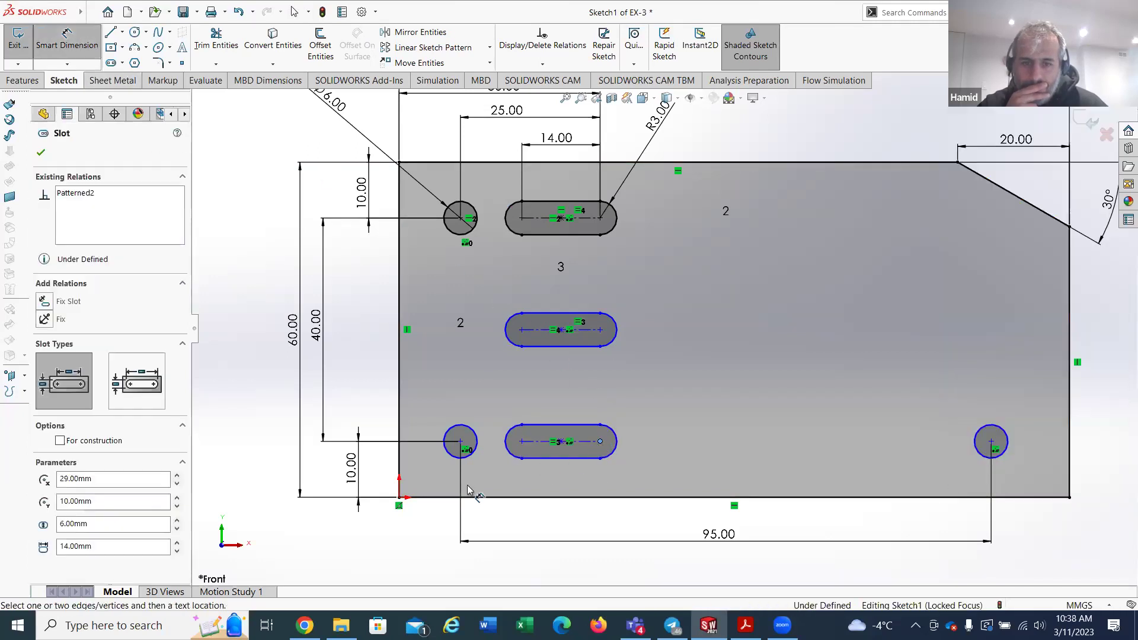
left_click(400, 499)
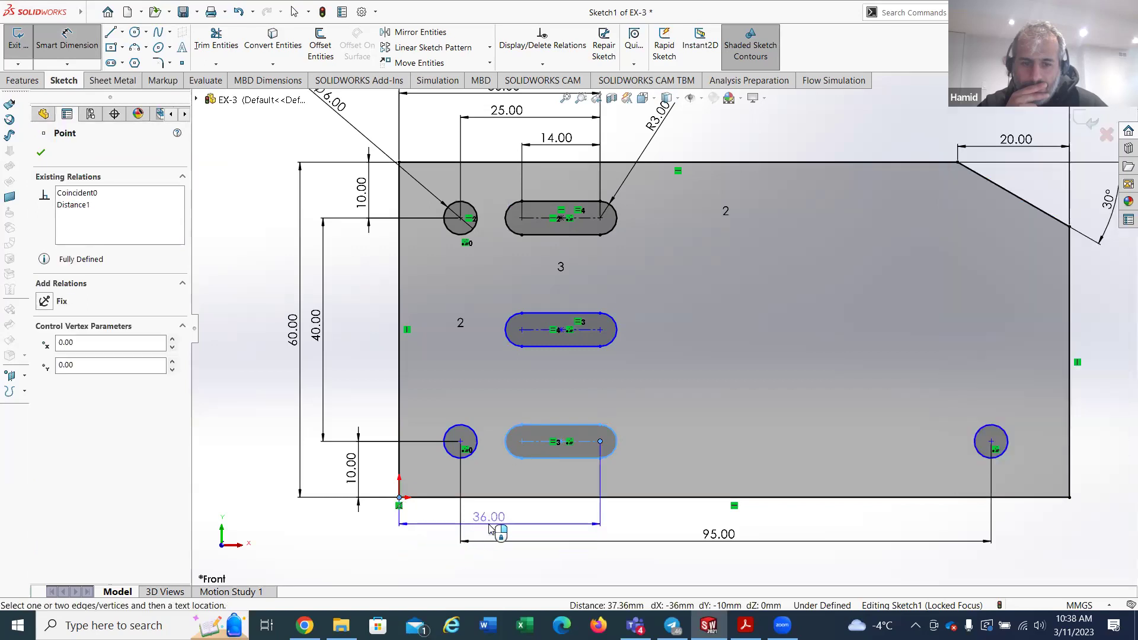
left_click(489, 526)
left_click(650, 330)
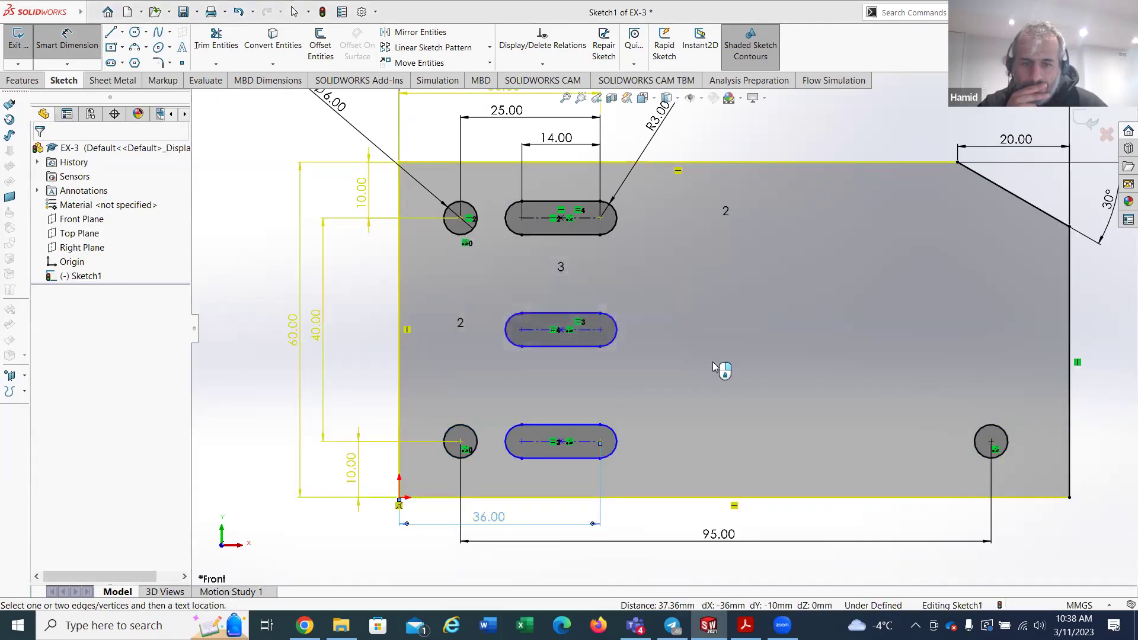
Step: Dimension the vertical distance between the upper and middle slot centrelines at 20 mm, placing it beside the plate's left edge
scroll(721, 373, "up", 3)
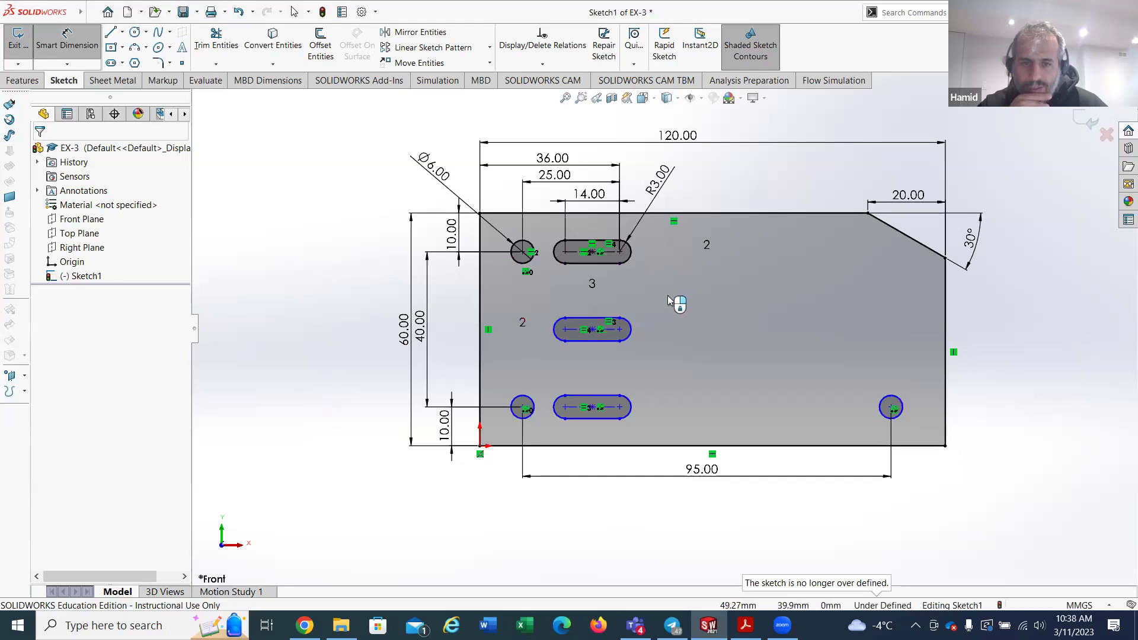
scroll(673, 299, "down", 1)
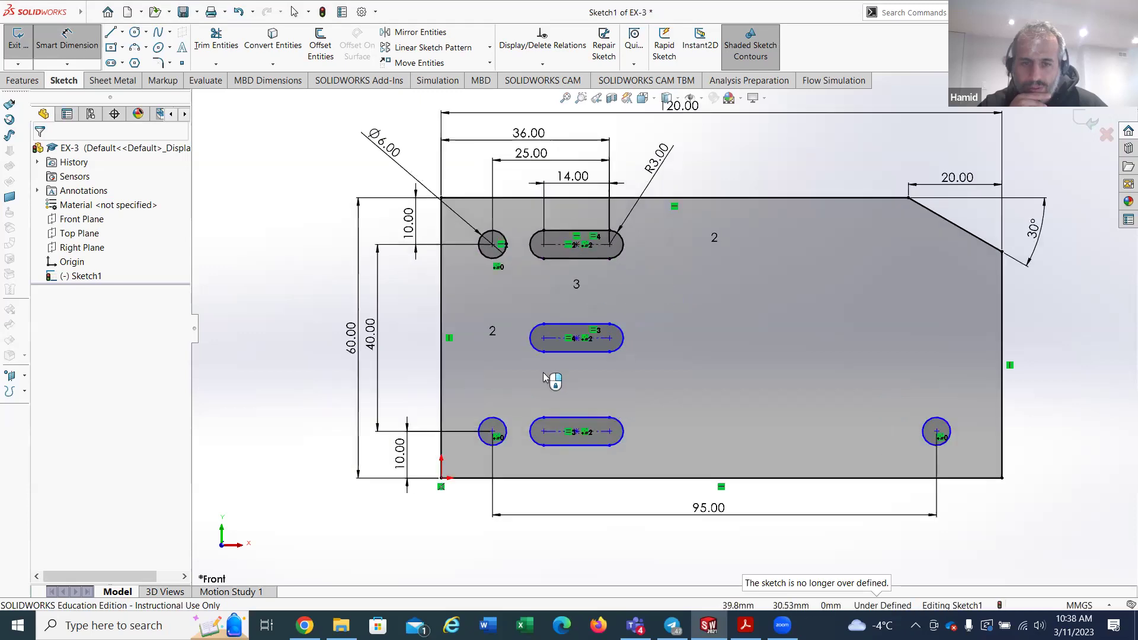
left_click(559, 248)
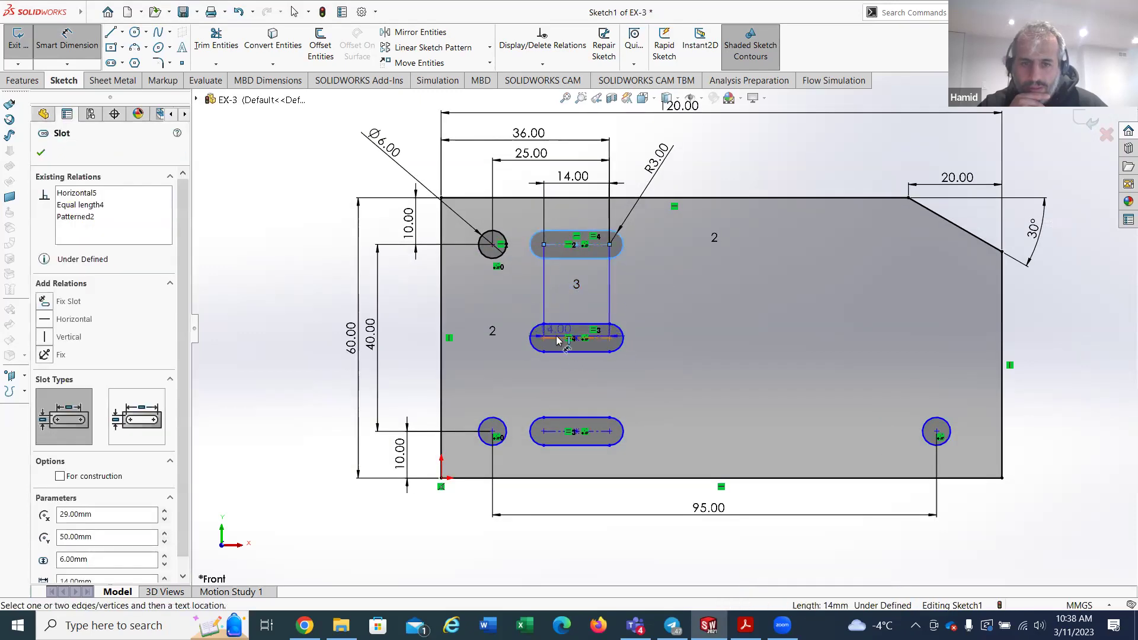
left_click(559, 339)
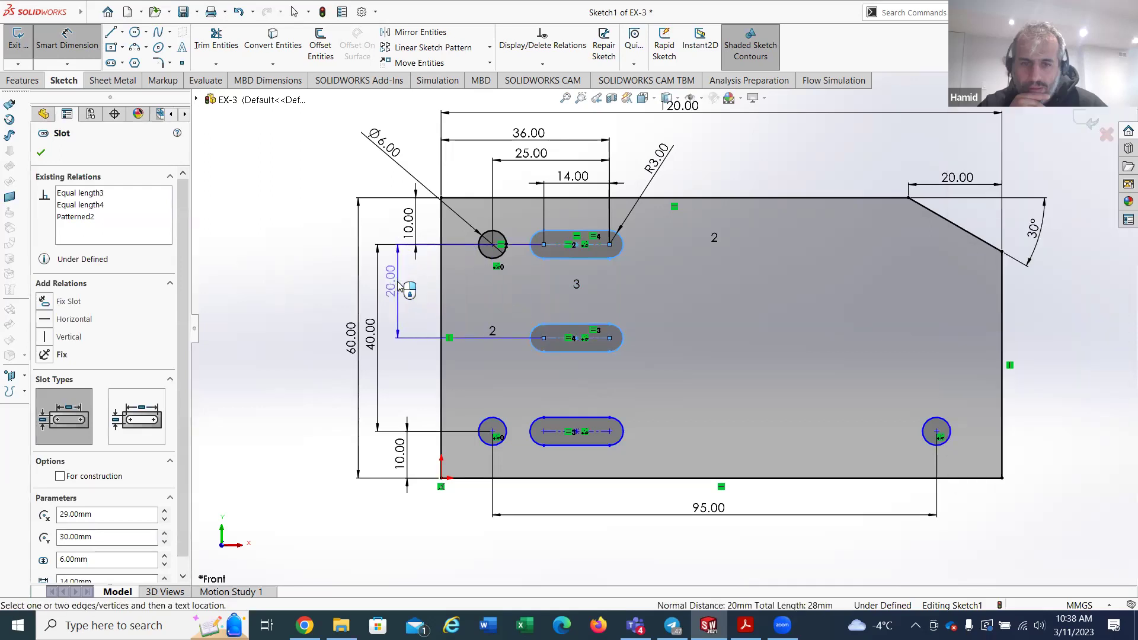
left_click(401, 288)
left_click(409, 290)
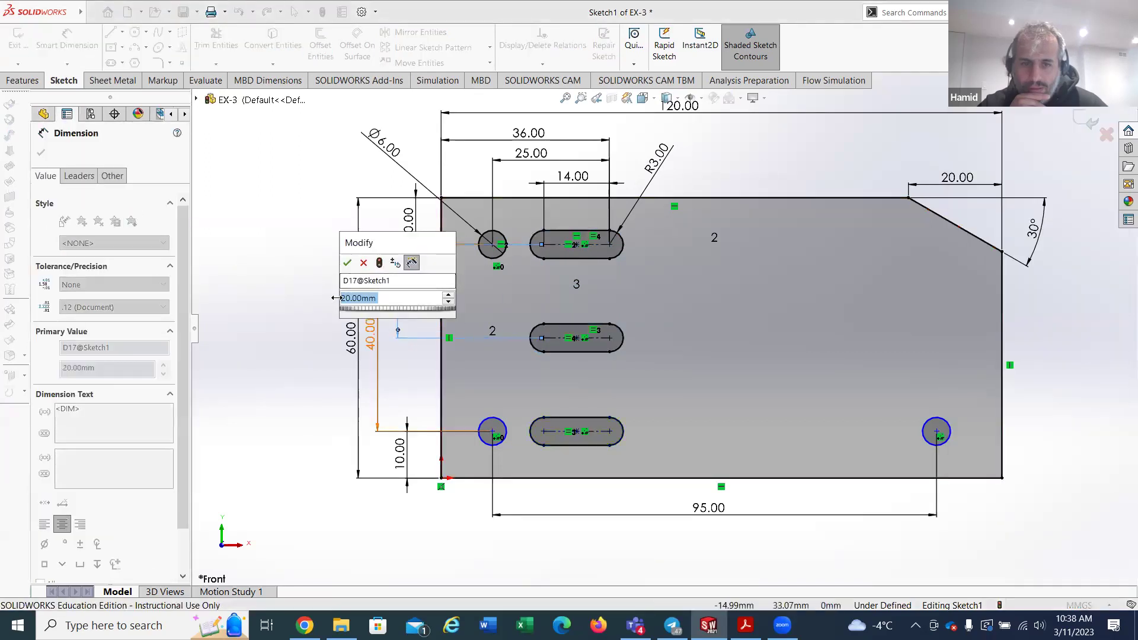
left_click(347, 264)
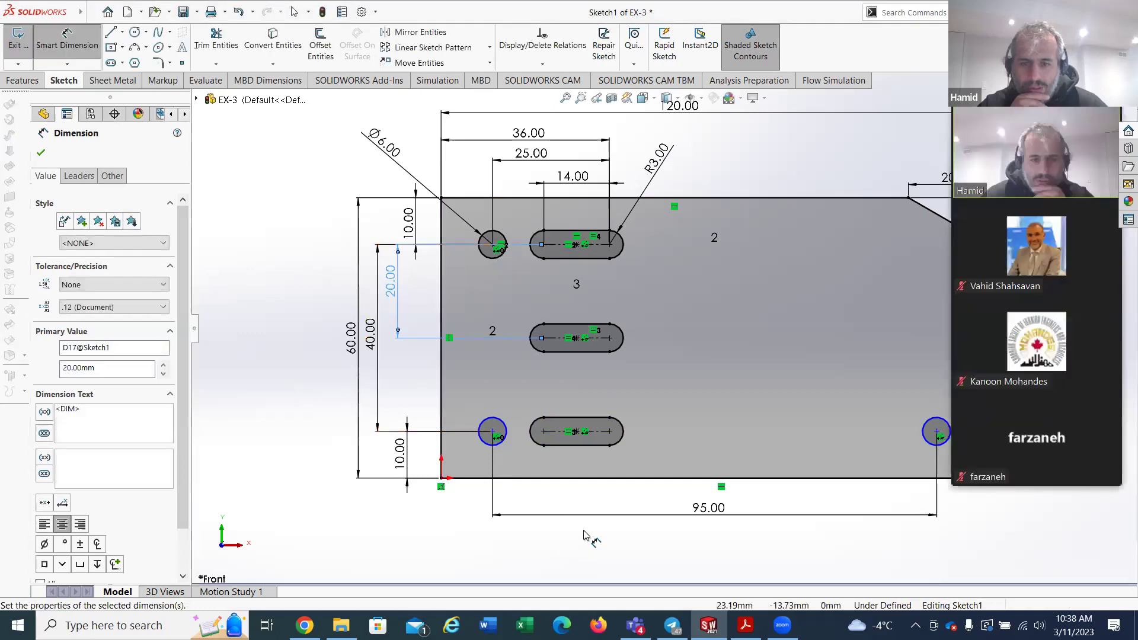
key("f")
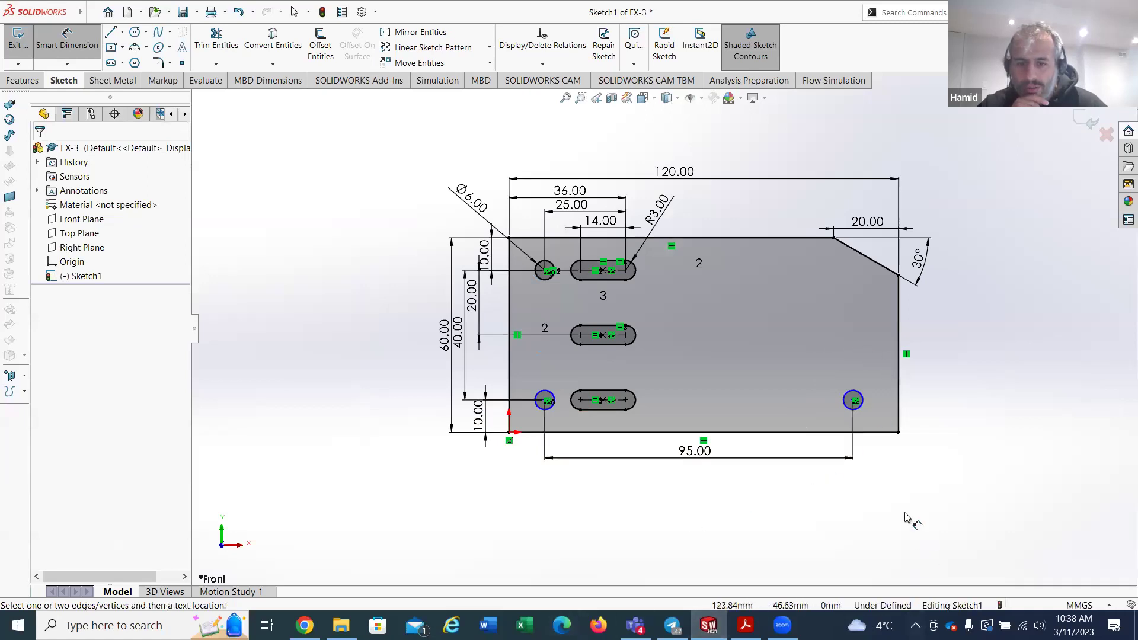
Step: Check the hexagon in the EX-3 PDF drawing, and sketch a six-sided inscribed-circle polygon about 30 mm across flats near the chamfered corner
left_click(746, 625)
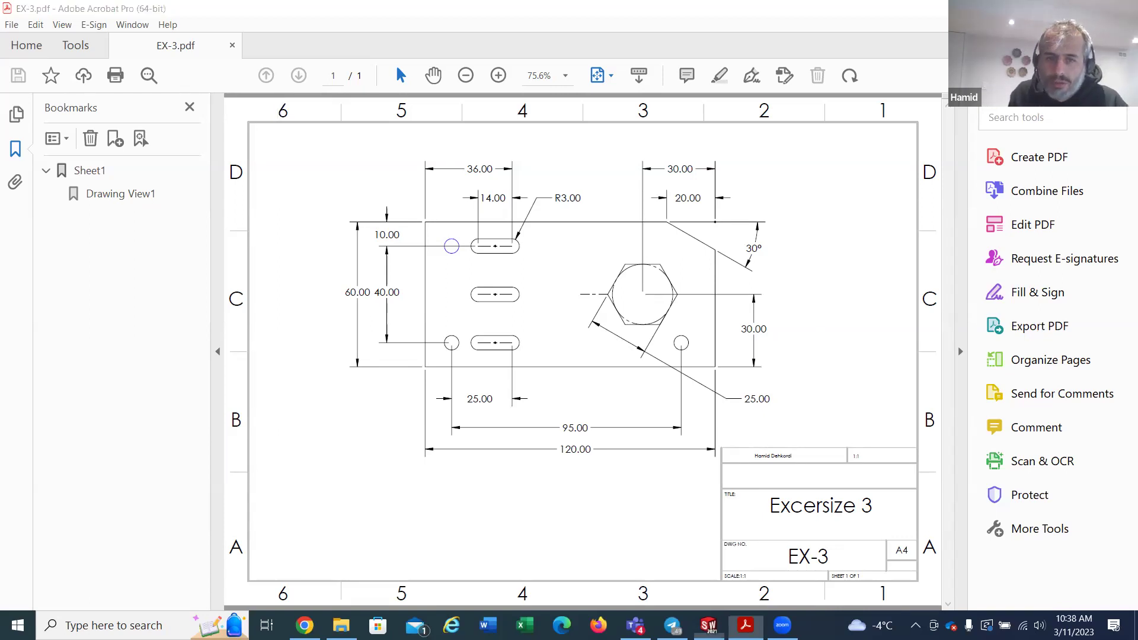
left_click(709, 625)
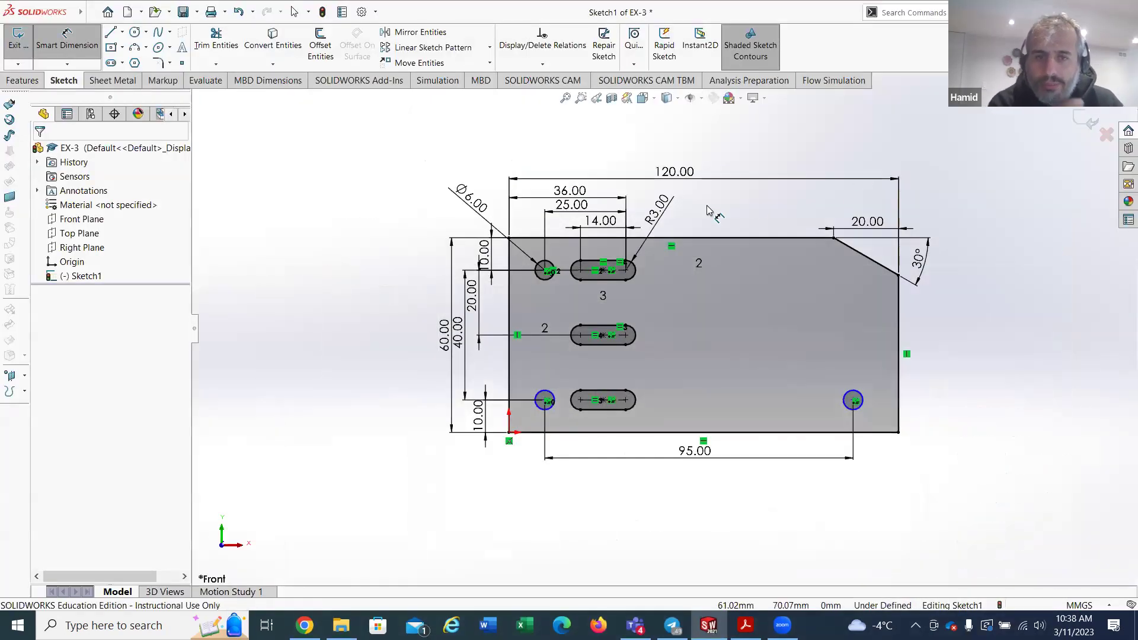
left_click(135, 63)
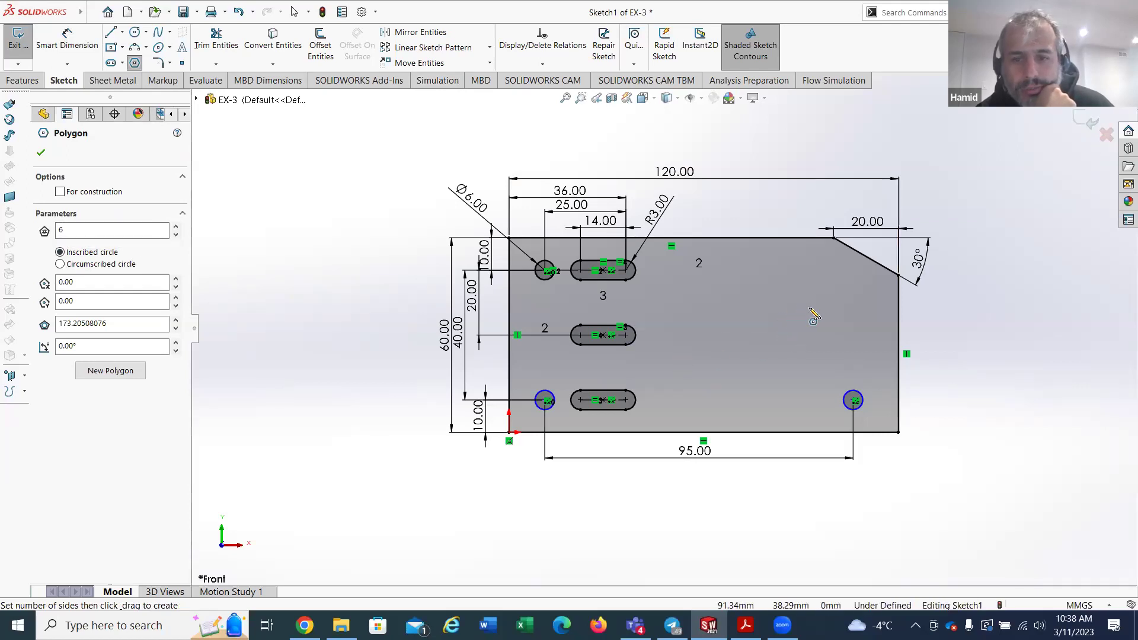
left_click_drag(816, 315, 797, 359)
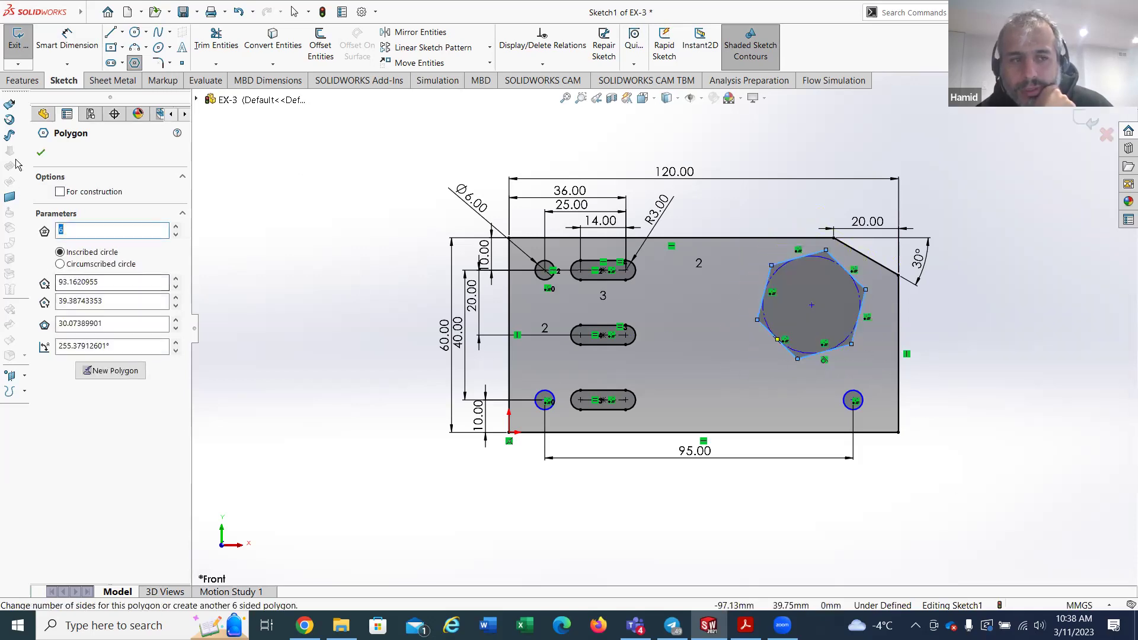
left_click(41, 154)
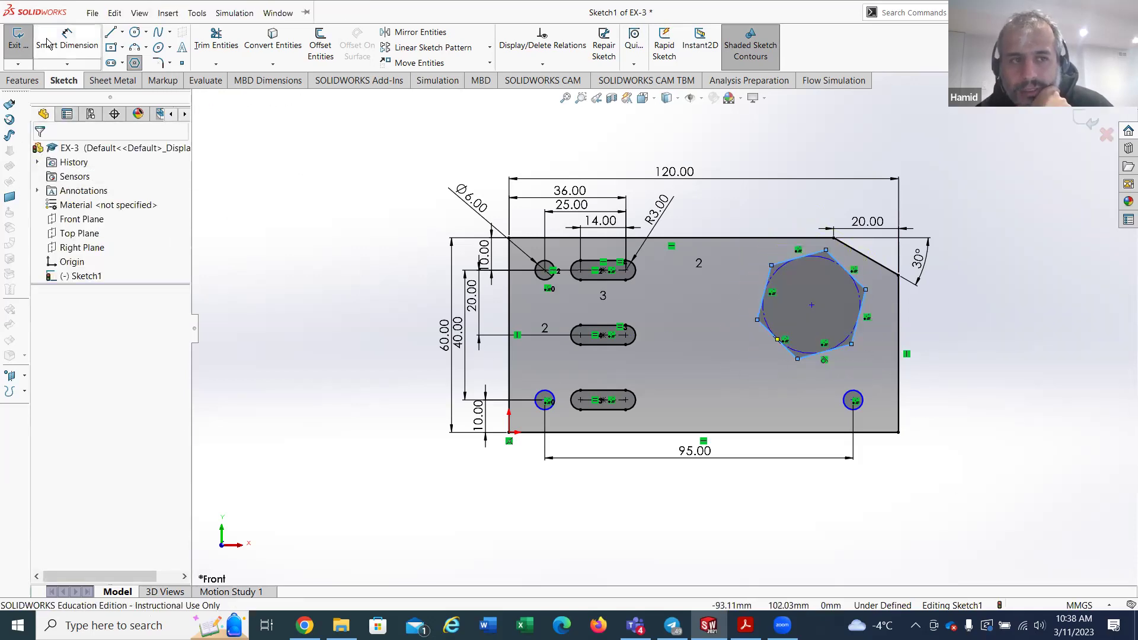
Step: Dimension the hexagon across two opposite flats and set the distance to 25 mm
left_click(766, 289)
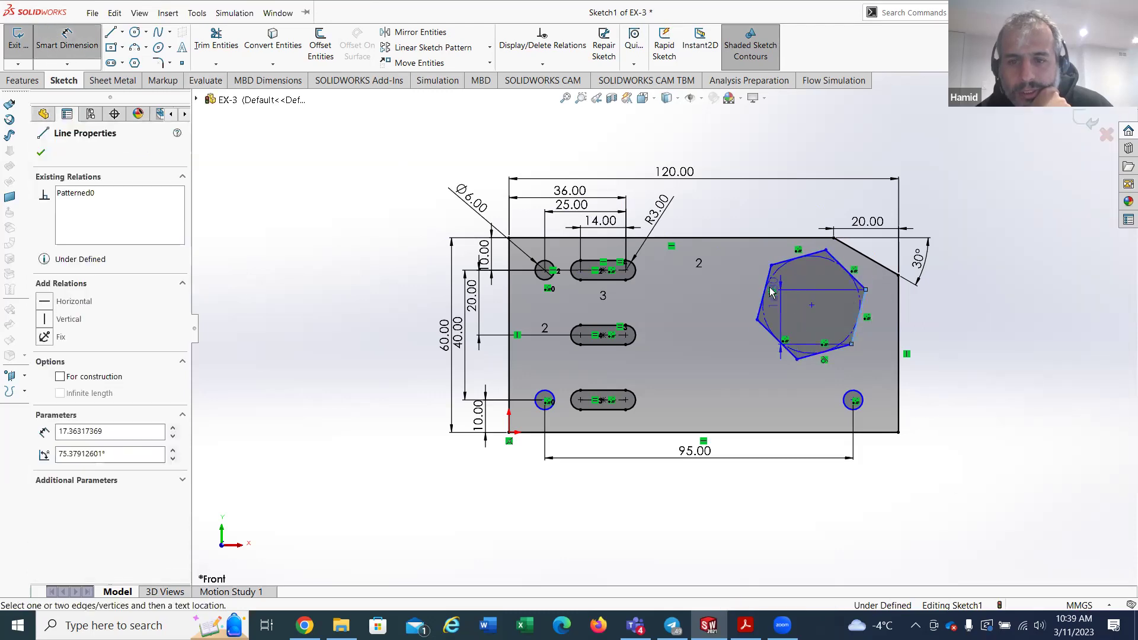
left_click(859, 317)
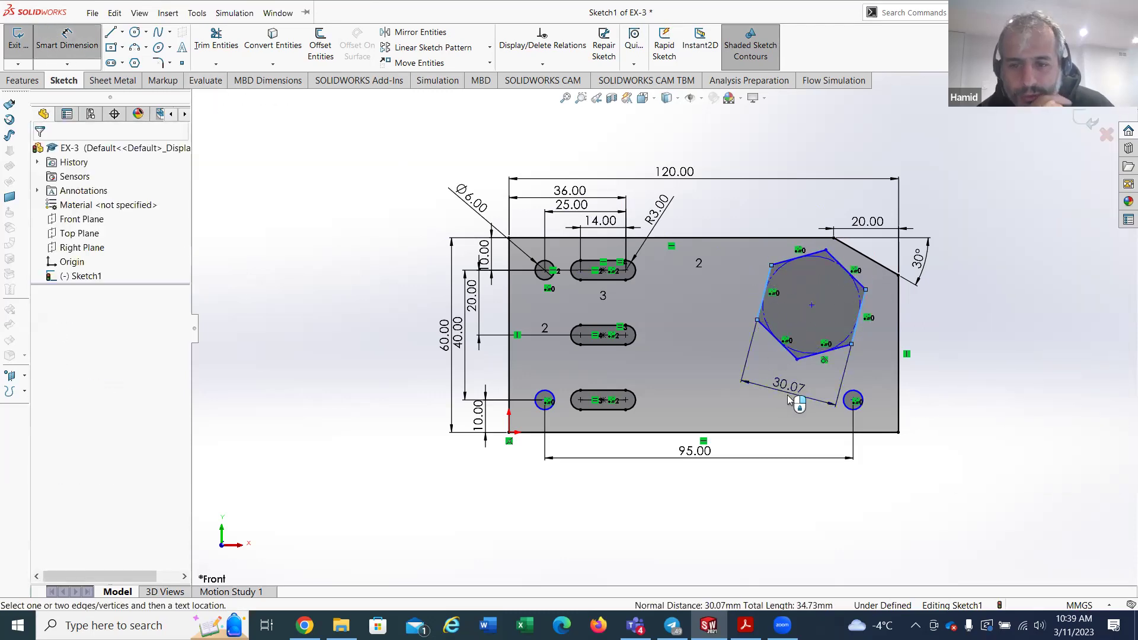
left_click(789, 395)
type("25")
key("Return")
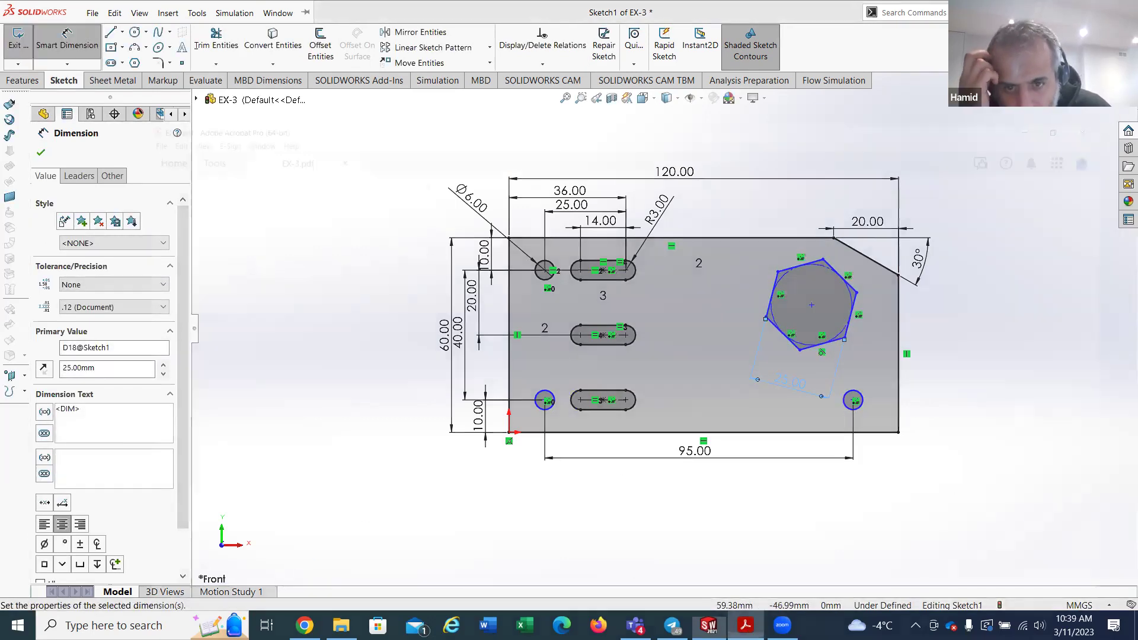
Step: Check the hexagon's orientation in the EX-3 PDF drawing, and make its upper side horizontal in the SOLIDWORKS sketch
left_click(745, 626)
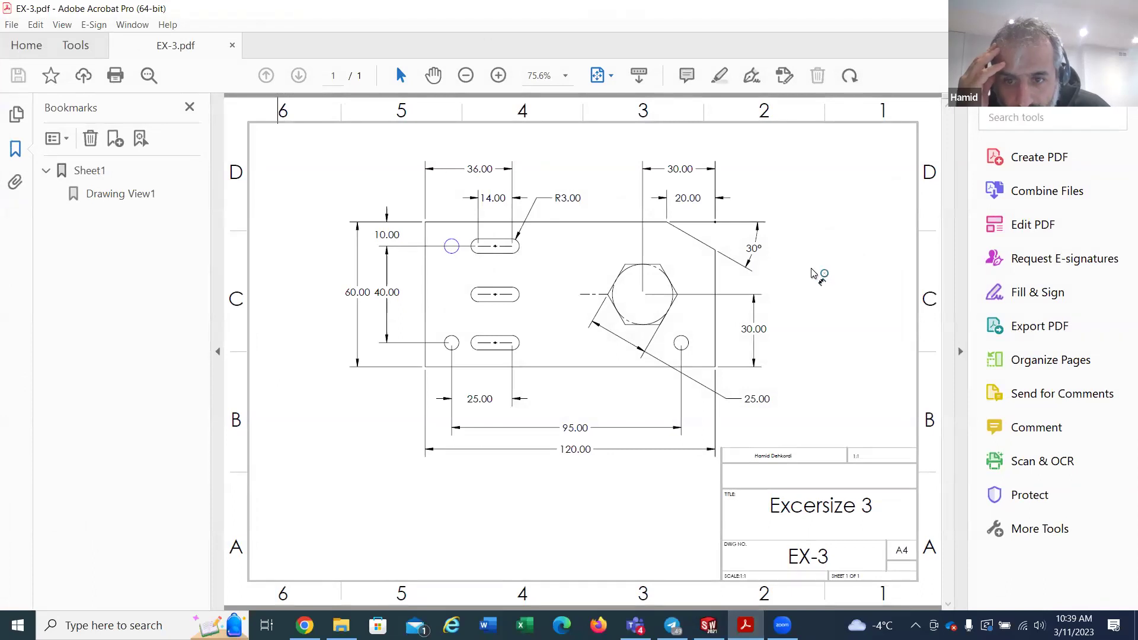
key("alt+Tab")
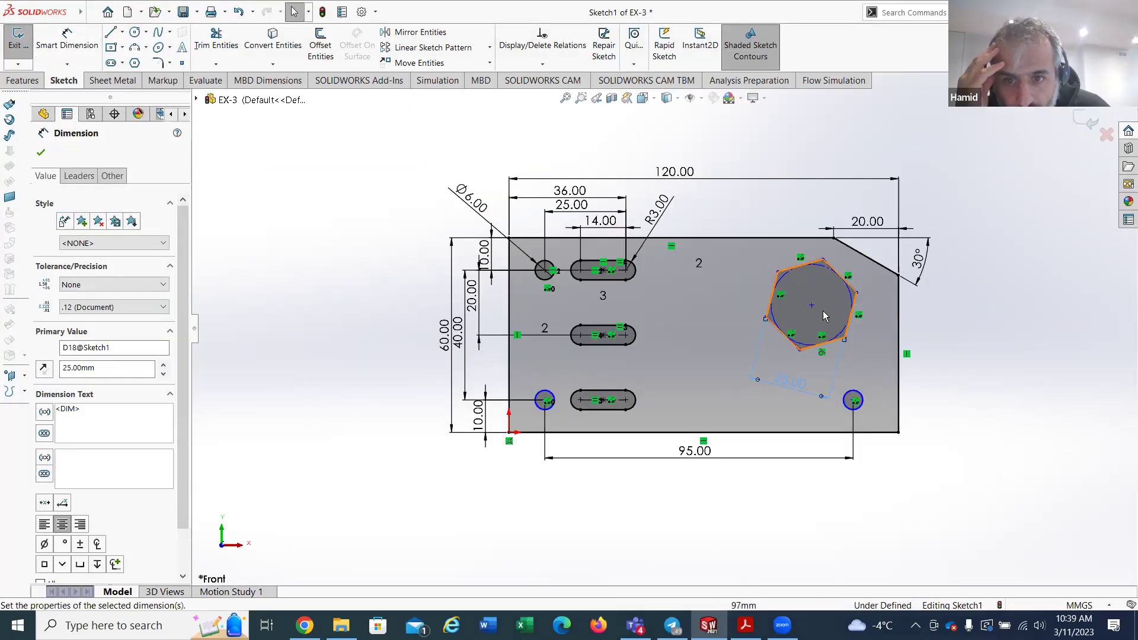
left_click(800, 265)
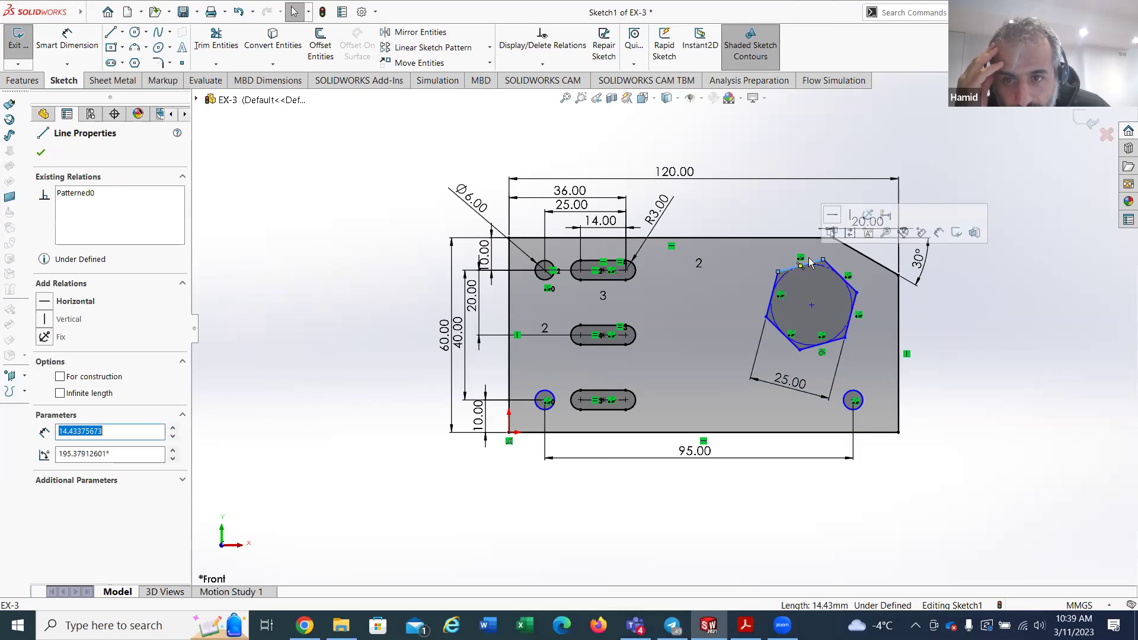
left_click(834, 217)
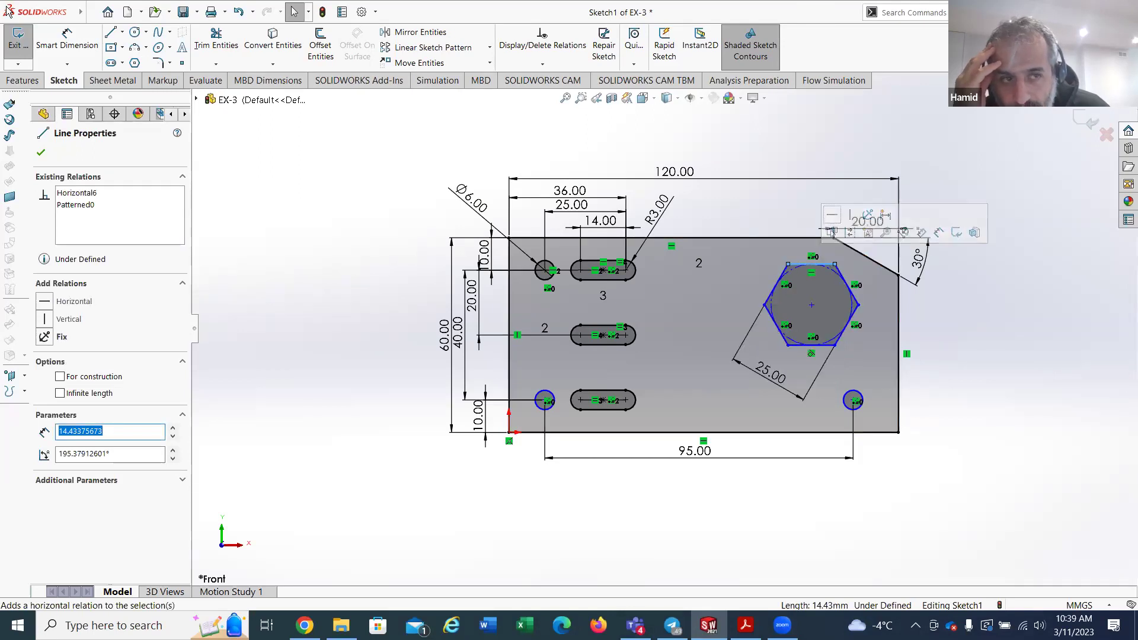
Step: Dimension the vertical distance from the hexagon's centre to the plate's lower-right corner at 30 mm, placing it outside the right edge
left_click(66, 40)
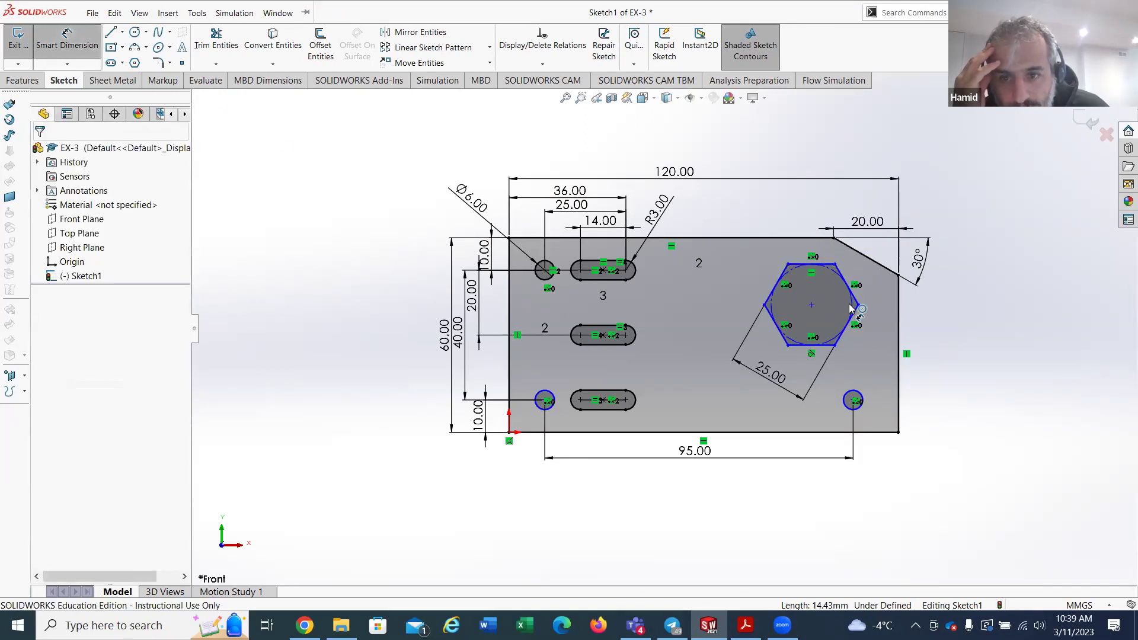
left_click(811, 305)
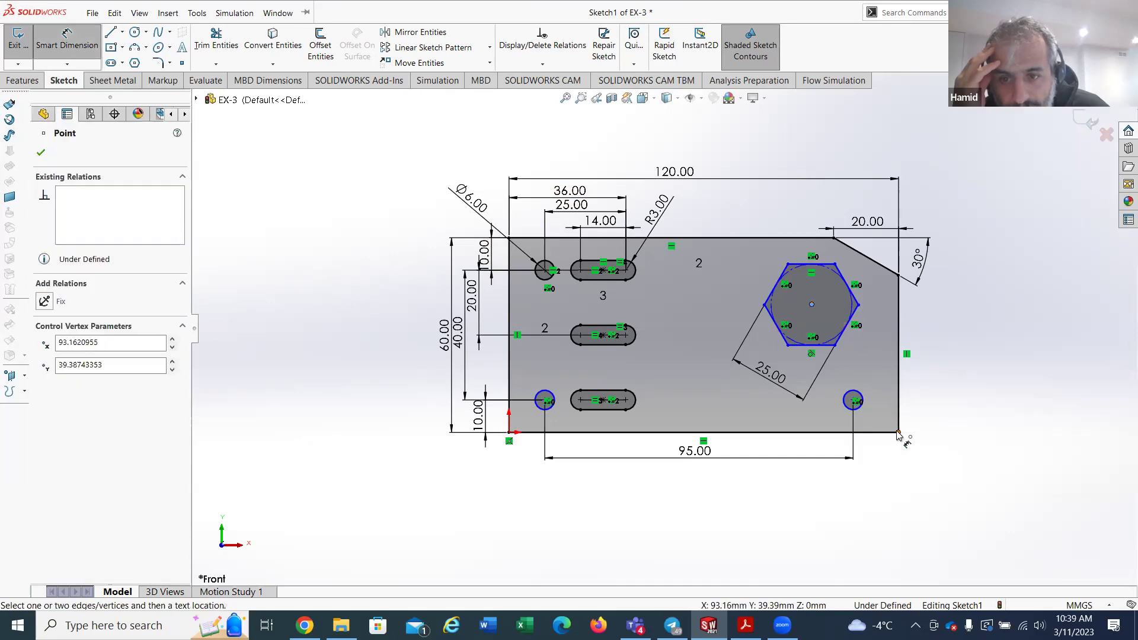
left_click(898, 432)
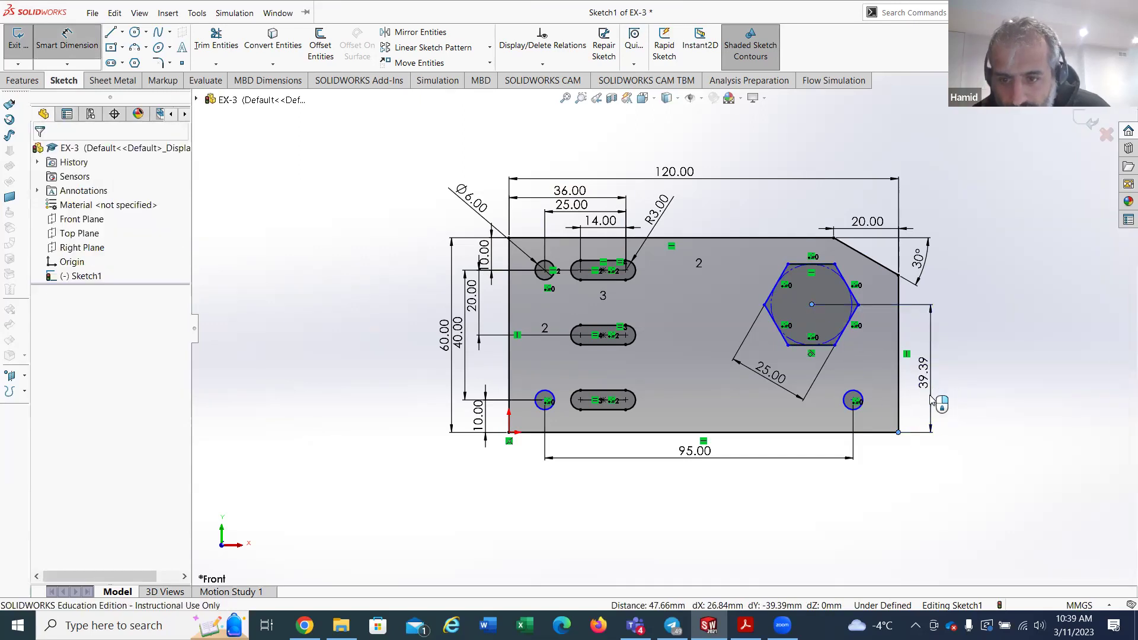
left_click(934, 402)
type("30")
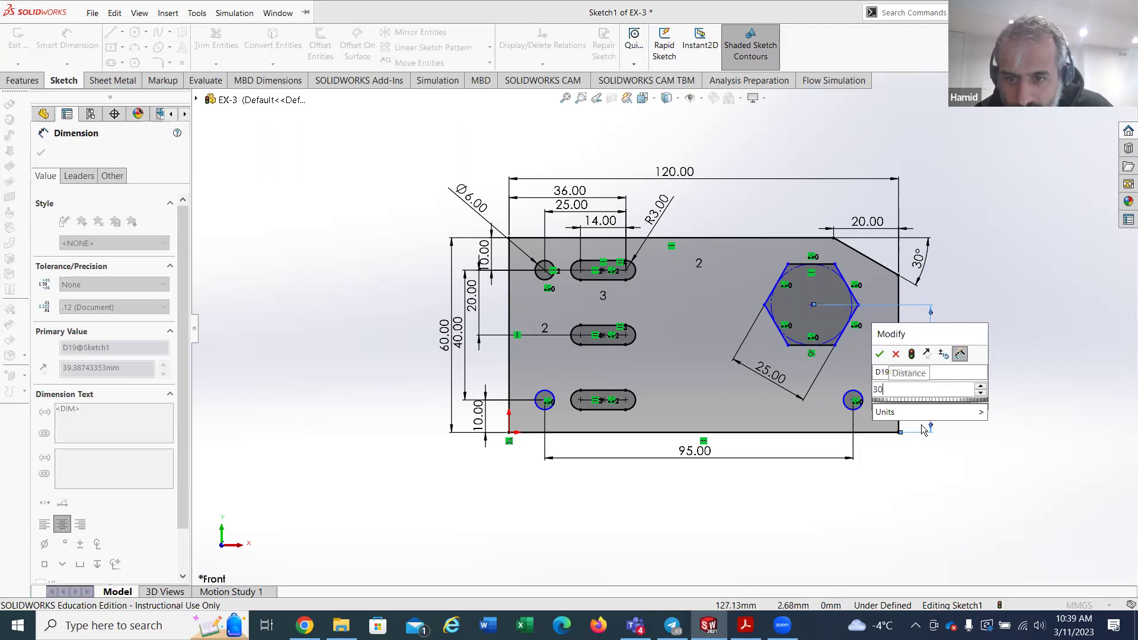
key("Return")
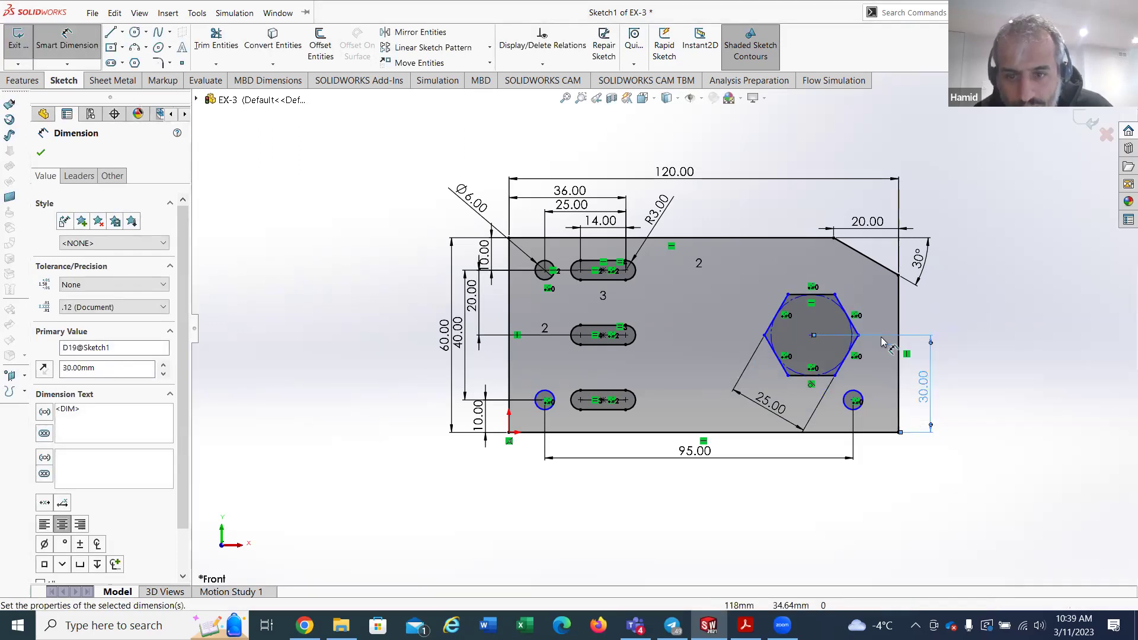
key("Escape")
Step: Dimension the horizontal distance from the hexagon's centre to the plate's lower-right corner at 30 mm, placing it above the plate
left_click(812, 335)
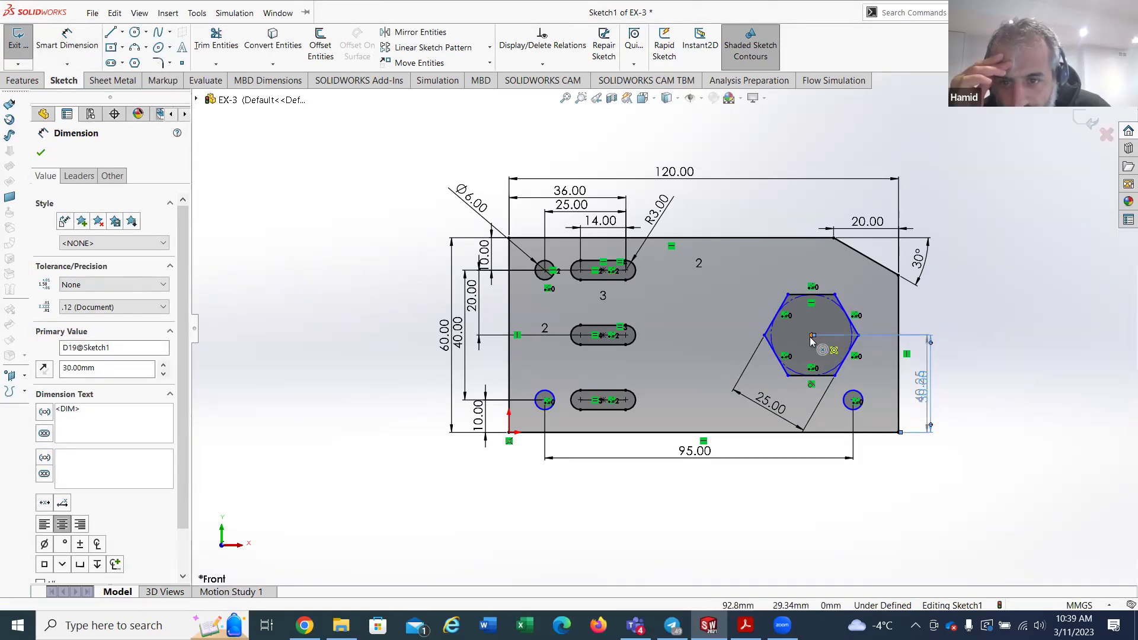
left_click(913, 432)
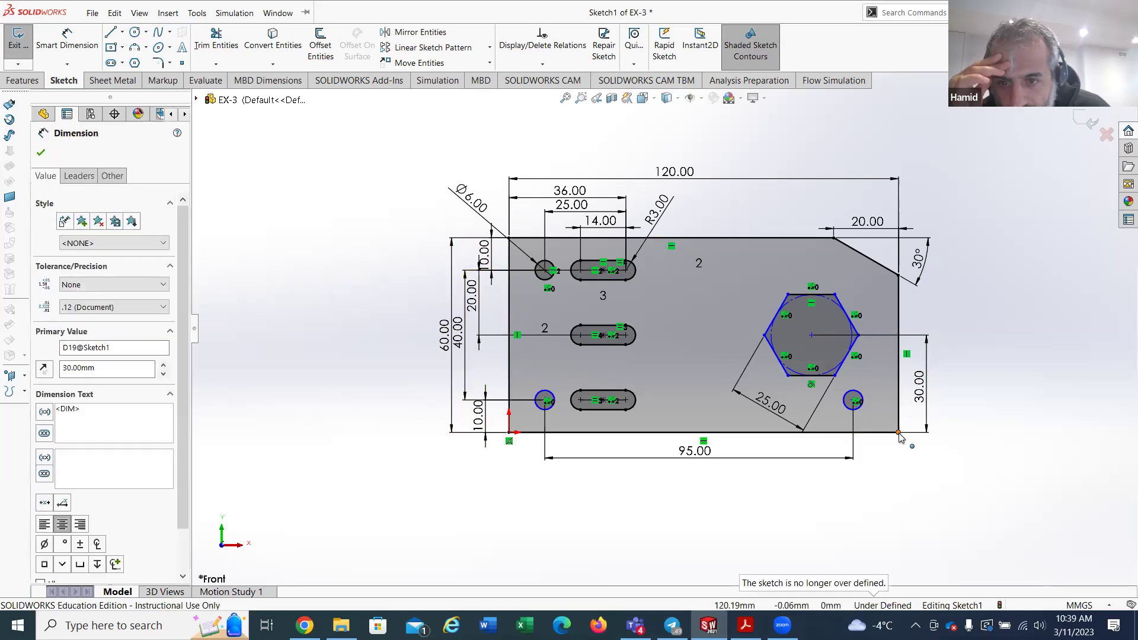
left_click(899, 432)
key("s")
left_click(925, 225)
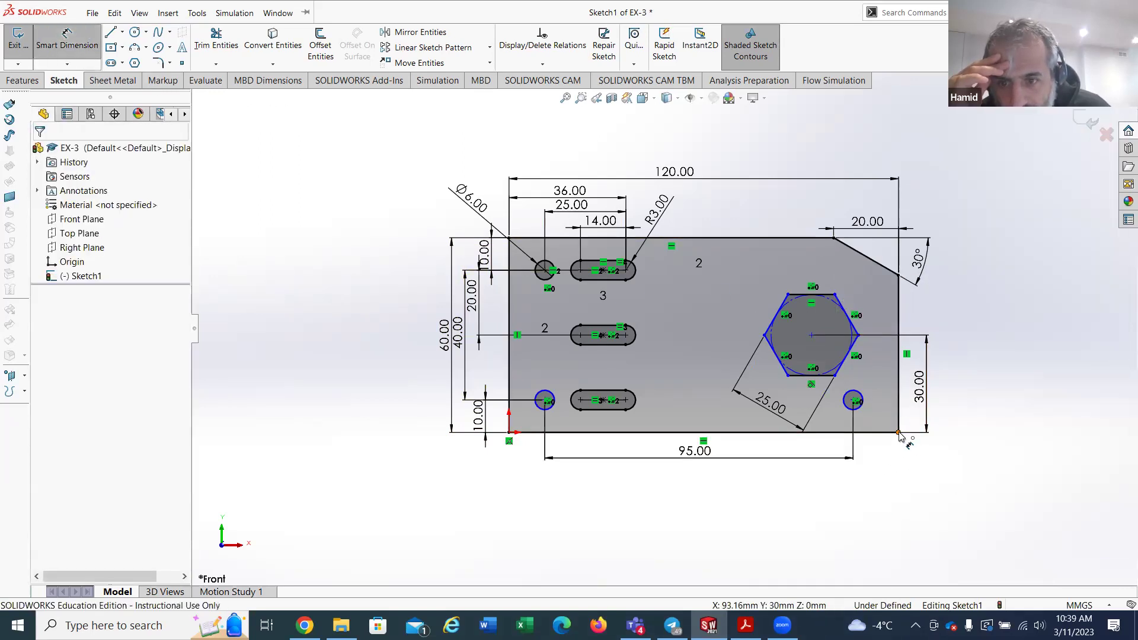
left_click(898, 433)
left_click(812, 337)
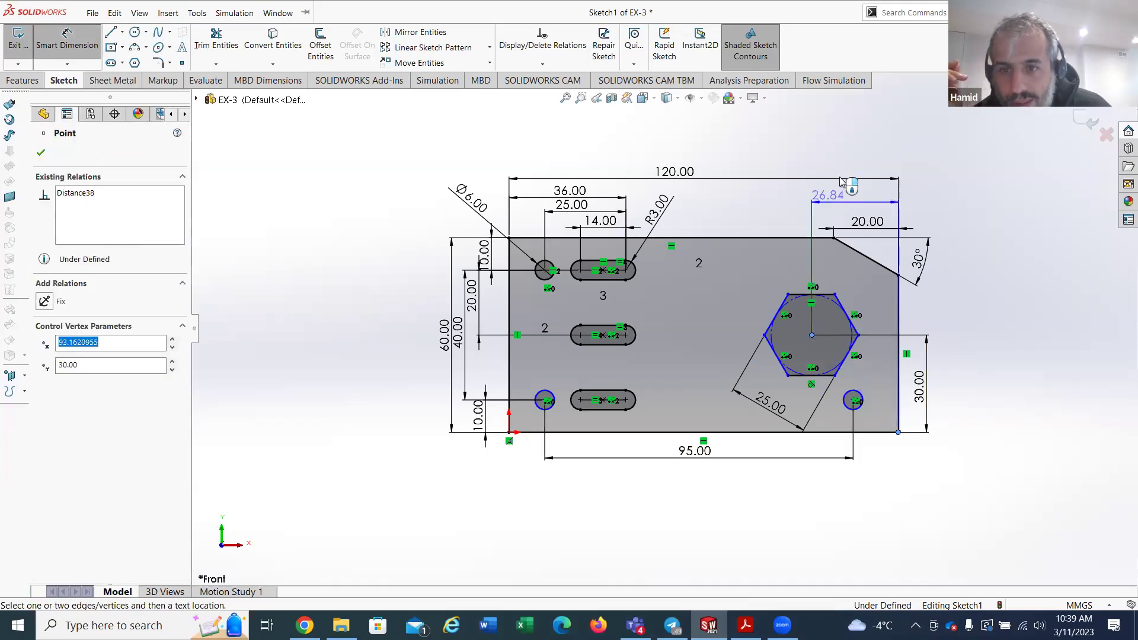
left_click(836, 172)
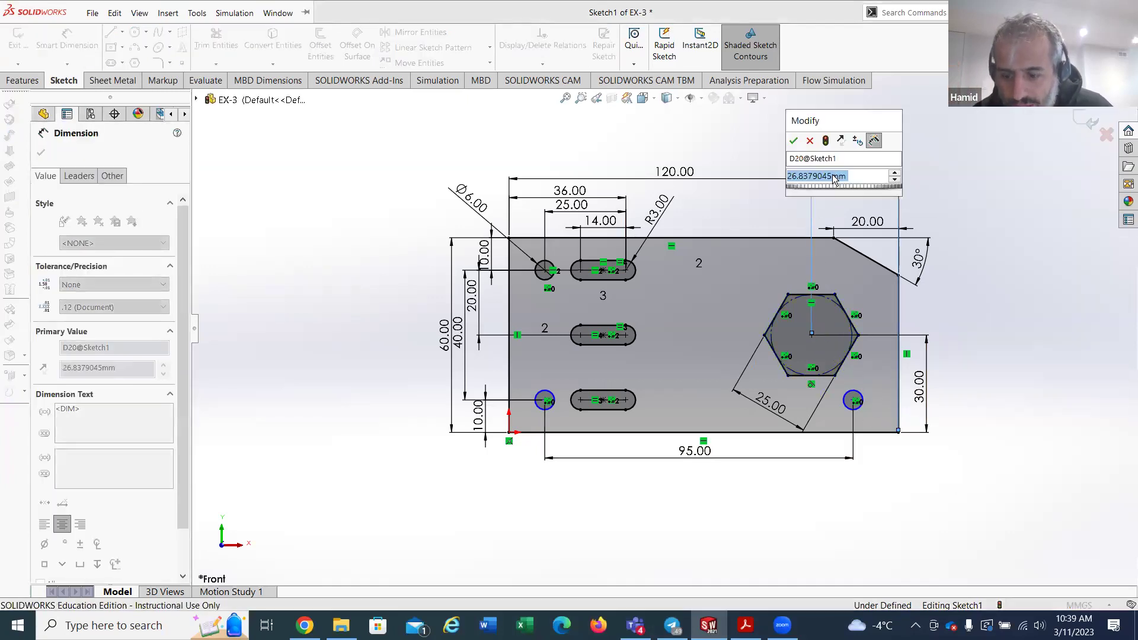
type("3")
key("Return")
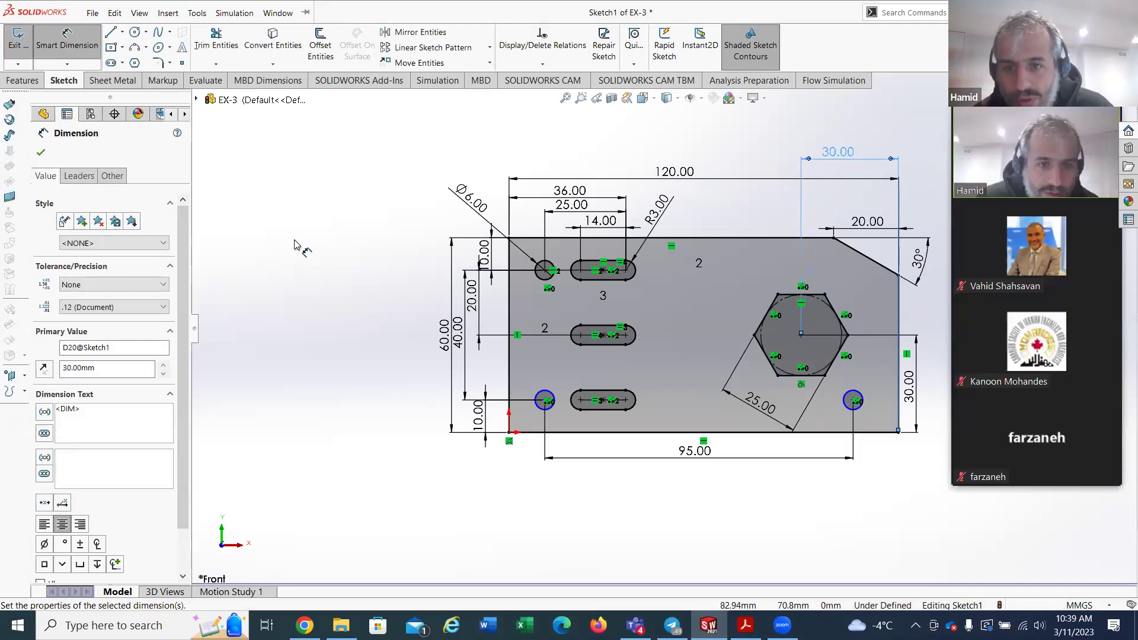
left_click(40, 154)
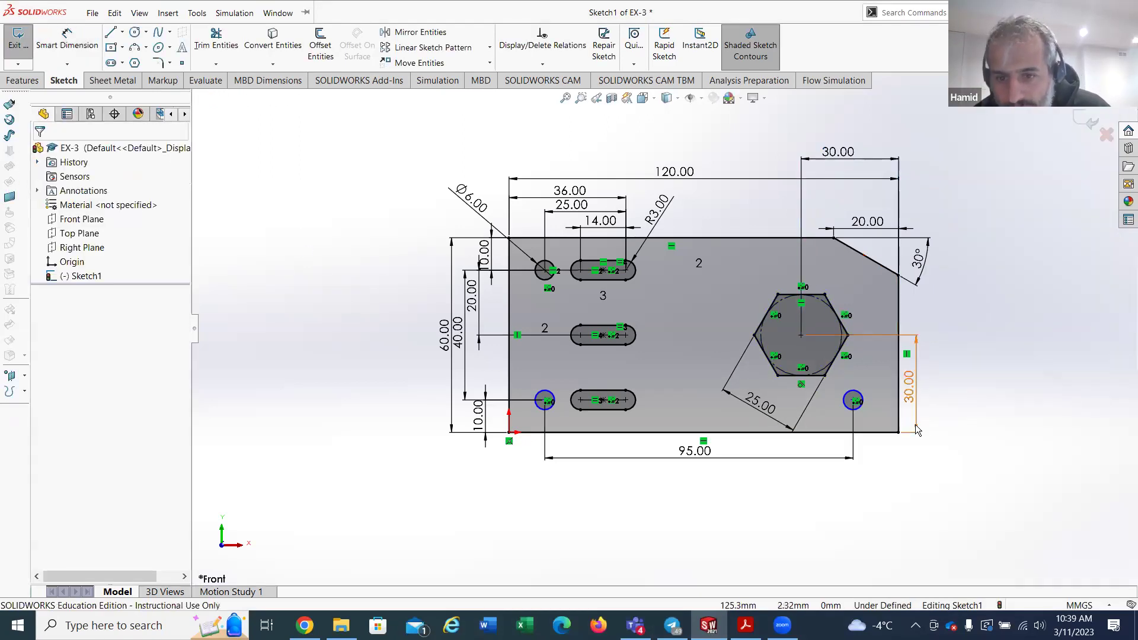
Step: Reposition the hexagon's 25 mm size dimension and its two 30 mm location dimensions so they are neatly spaced around the plate
left_click_drag(767, 412, 769, 392)
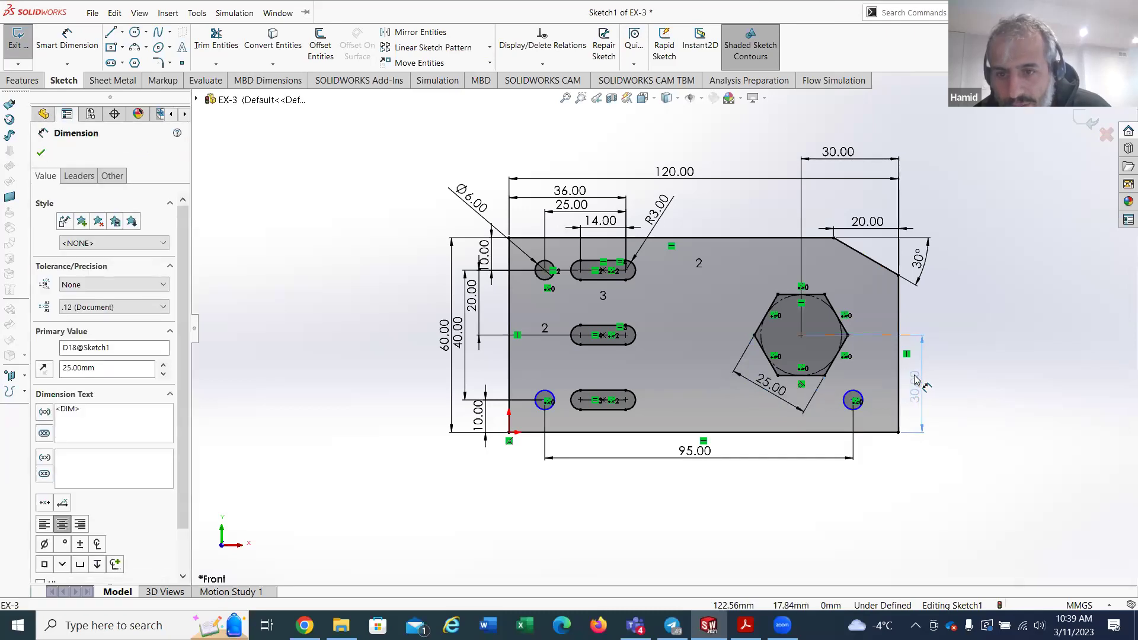
left_click_drag(923, 379, 925, 384)
left_click_drag(843, 155, 851, 201)
left_click(822, 146)
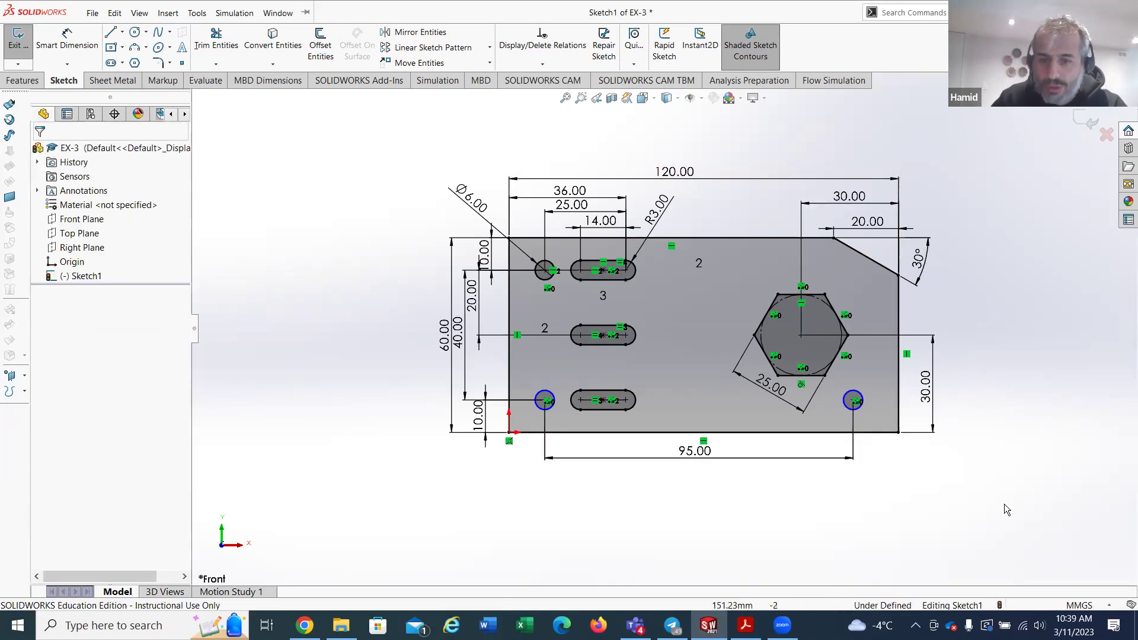
Step: Try to dimension the horizontal distance from the lower-right hole's centre to the plate's lower-right corner
left_click(67, 38)
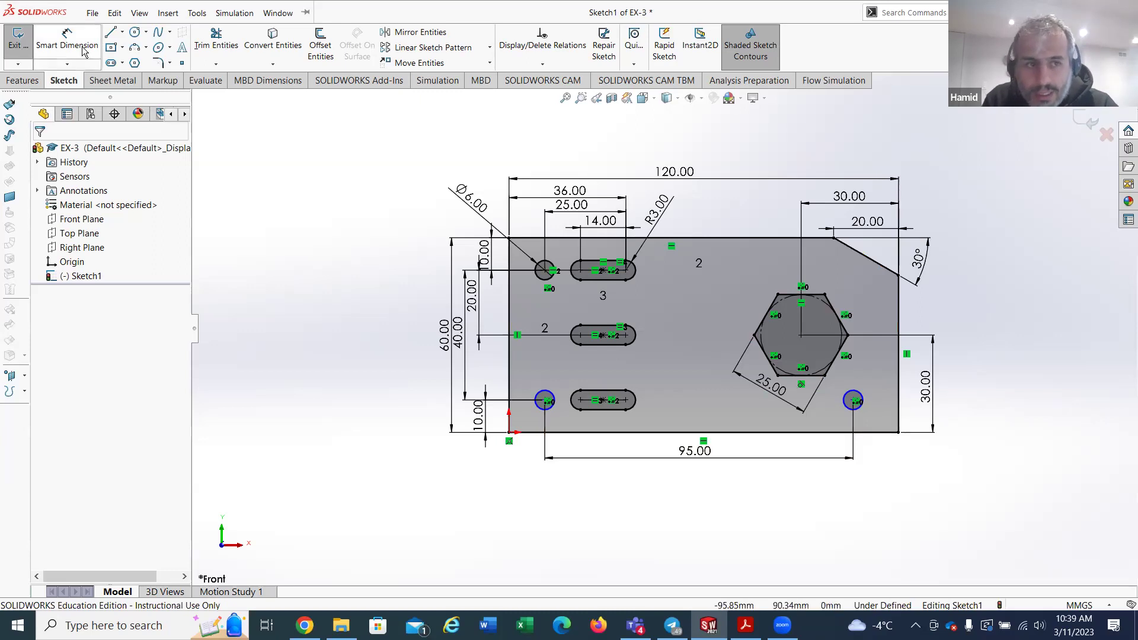
scroll(812, 421, "down", 2)
scroll(815, 418, "down", 2)
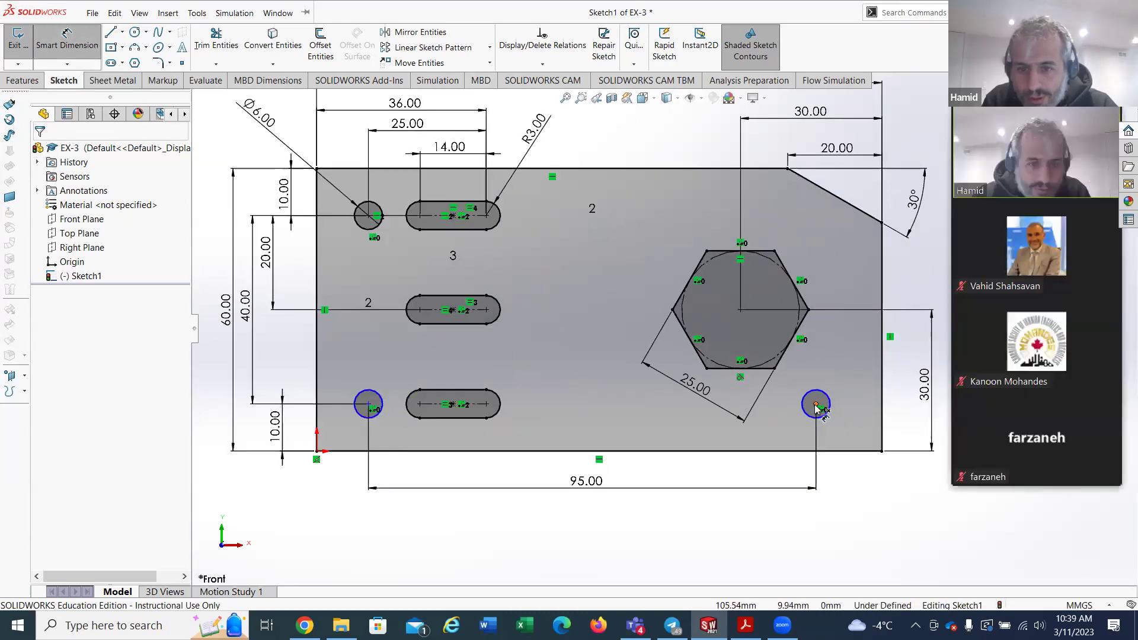
left_click(882, 451)
left_click(816, 404)
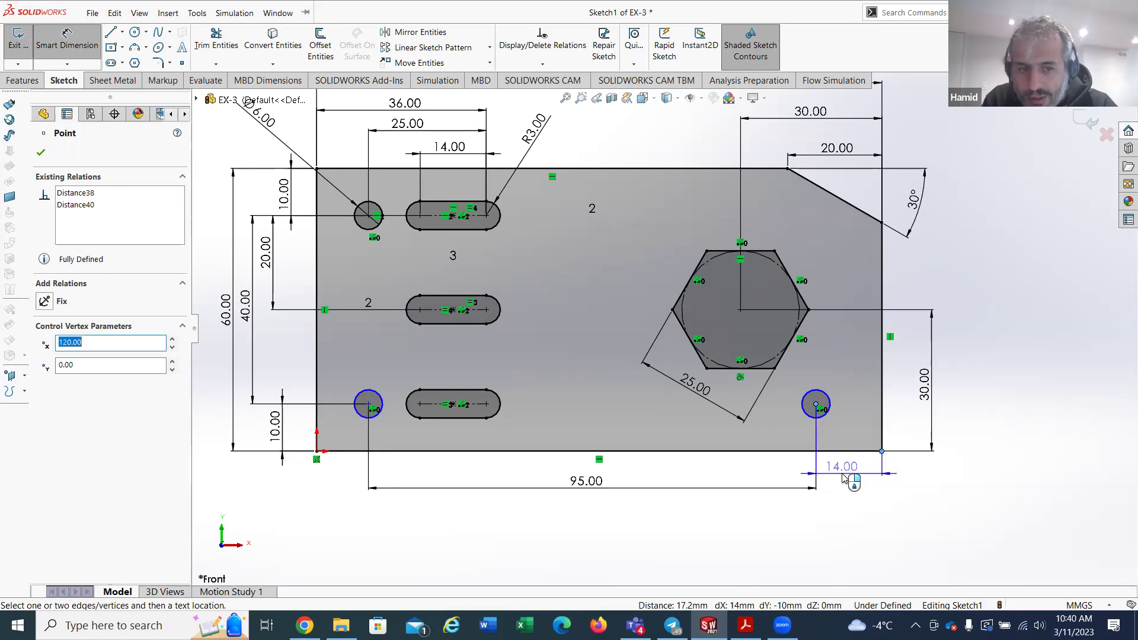
left_click(848, 478)
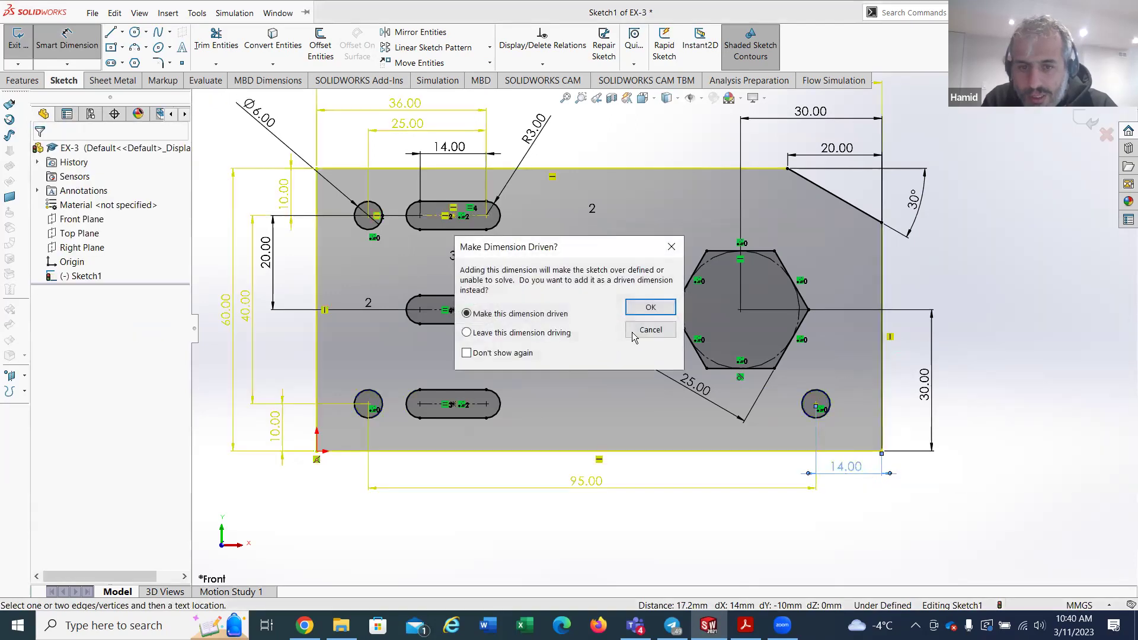
left_click(646, 330)
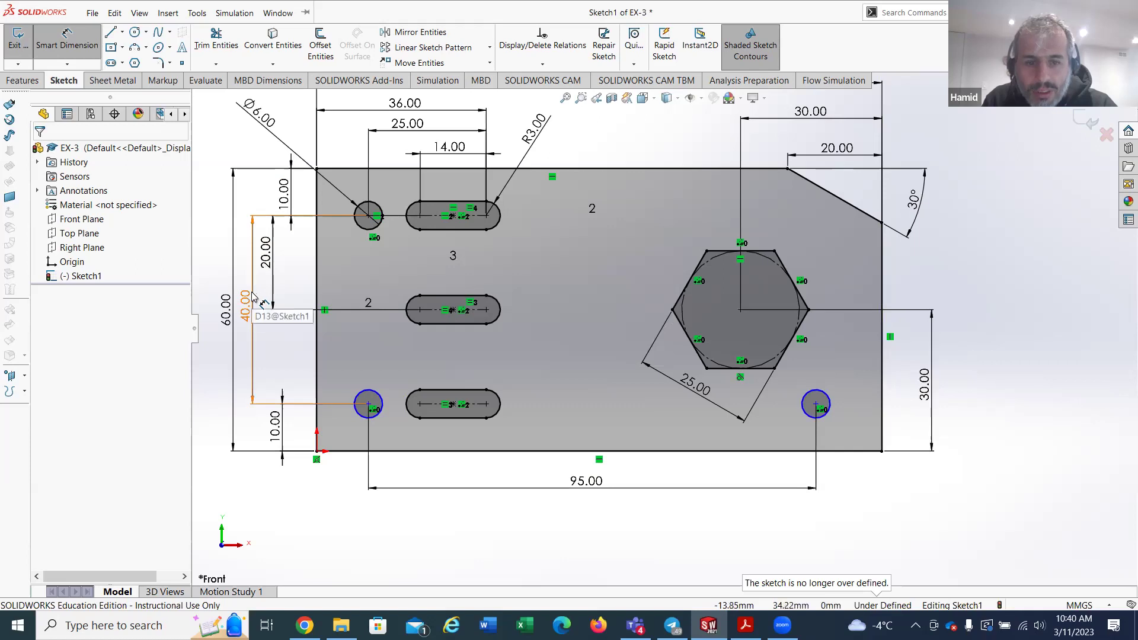
Step: Try a vertical relation between the centres of the upper-left and lower-left holes
left_click(563, 65)
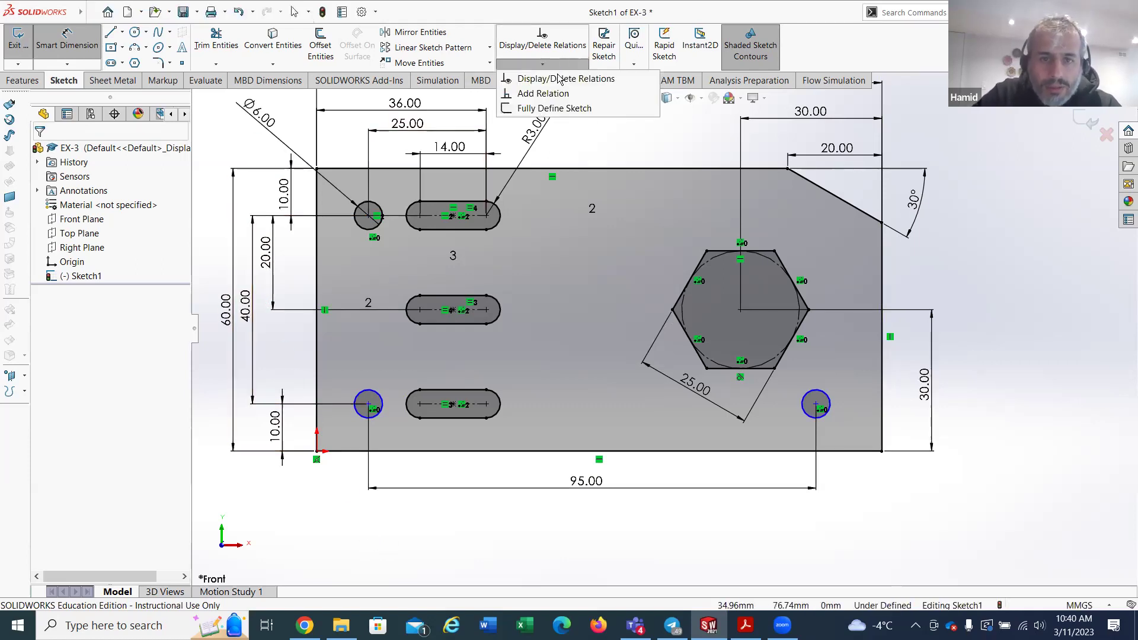
left_click(543, 93)
left_click(368, 215)
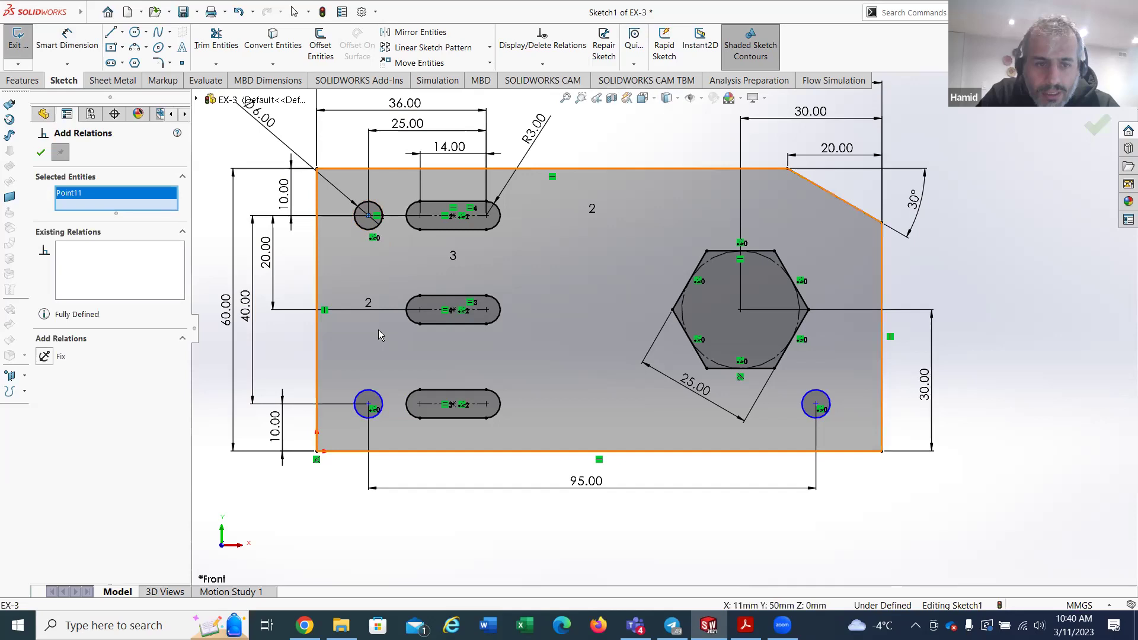
left_click(368, 405)
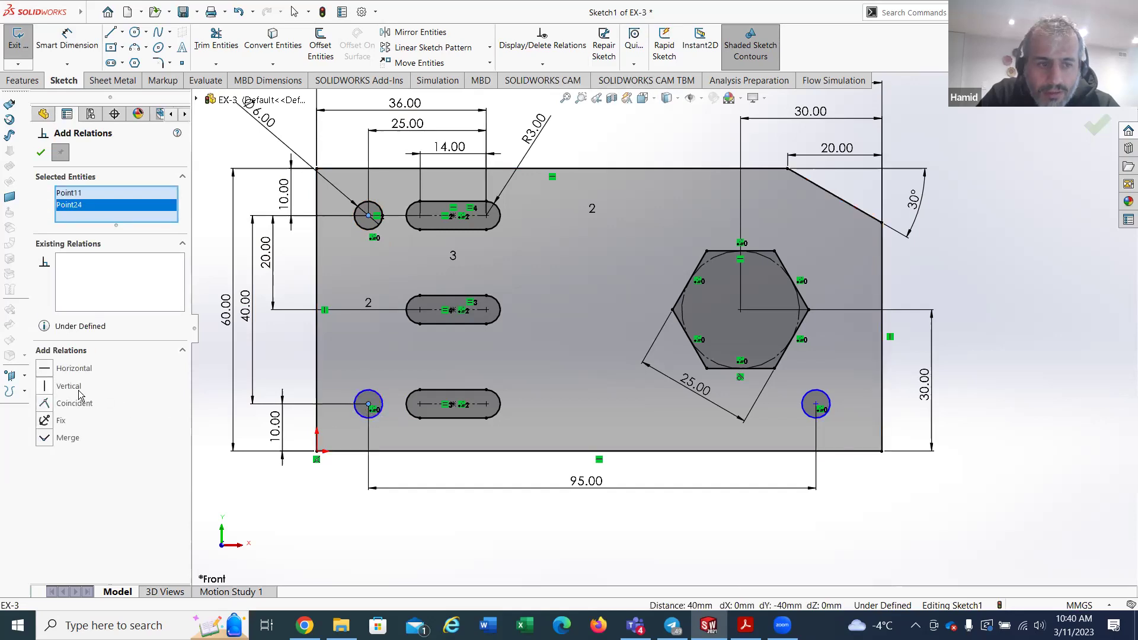
left_click(70, 387)
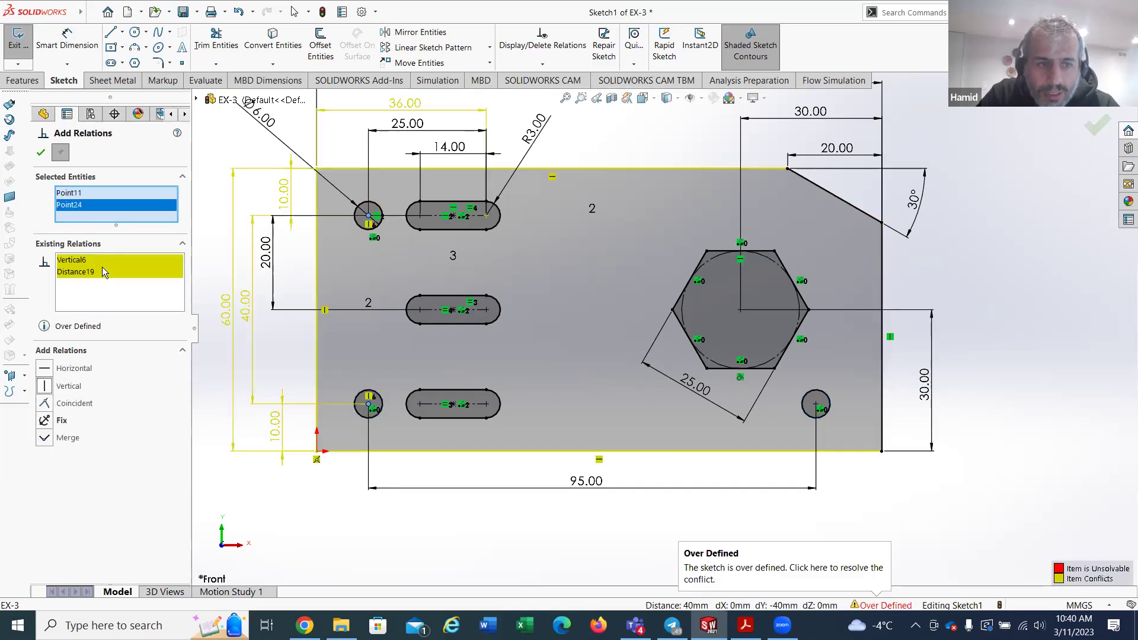
Step: Delete the 40 mm distance and the vertical relation between the centres of the two left holes
right_click(101, 271)
left_click(138, 288)
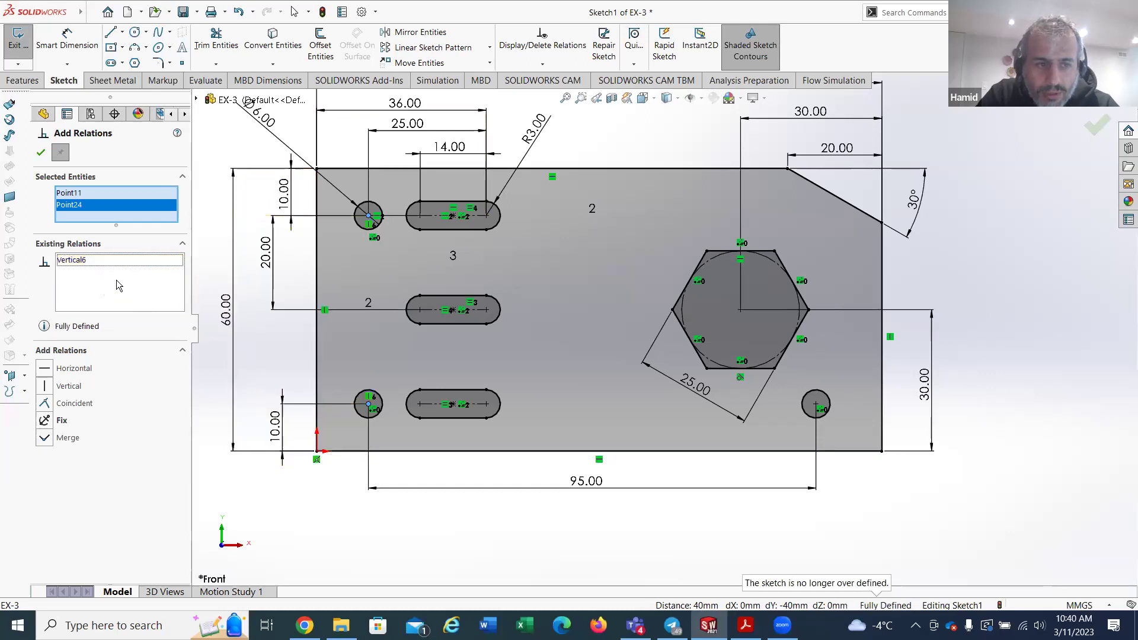
right_click(112, 277)
left_click(136, 286)
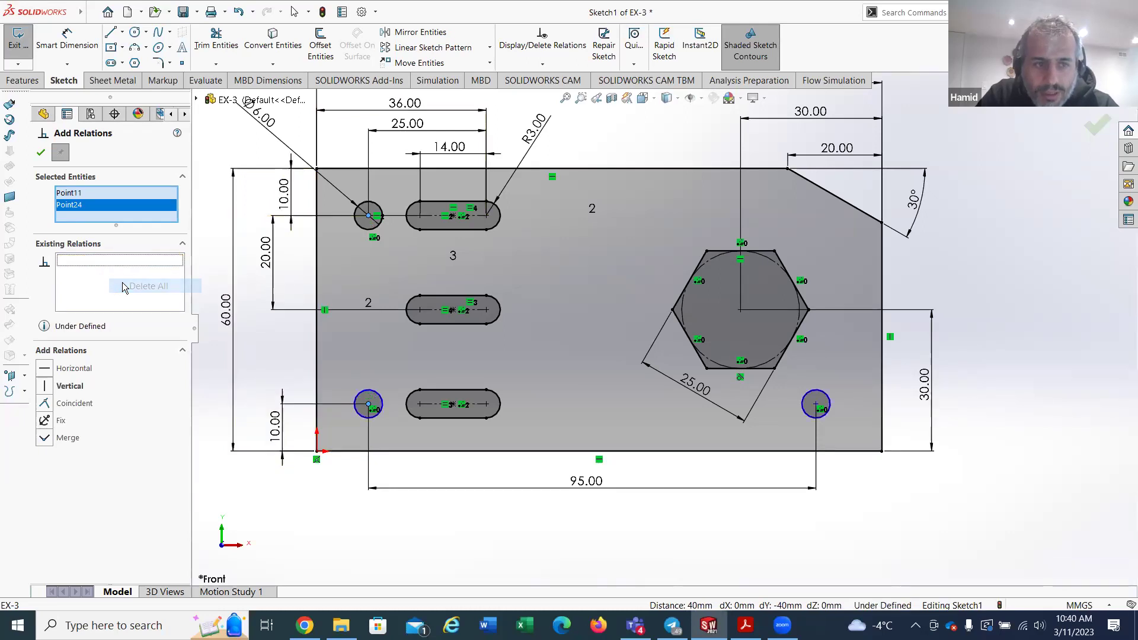
Step: Remove the upper-left hole's centre from the selection and add a horizontal relation between the lower-left and lower-right hole centres
right_click(67, 198)
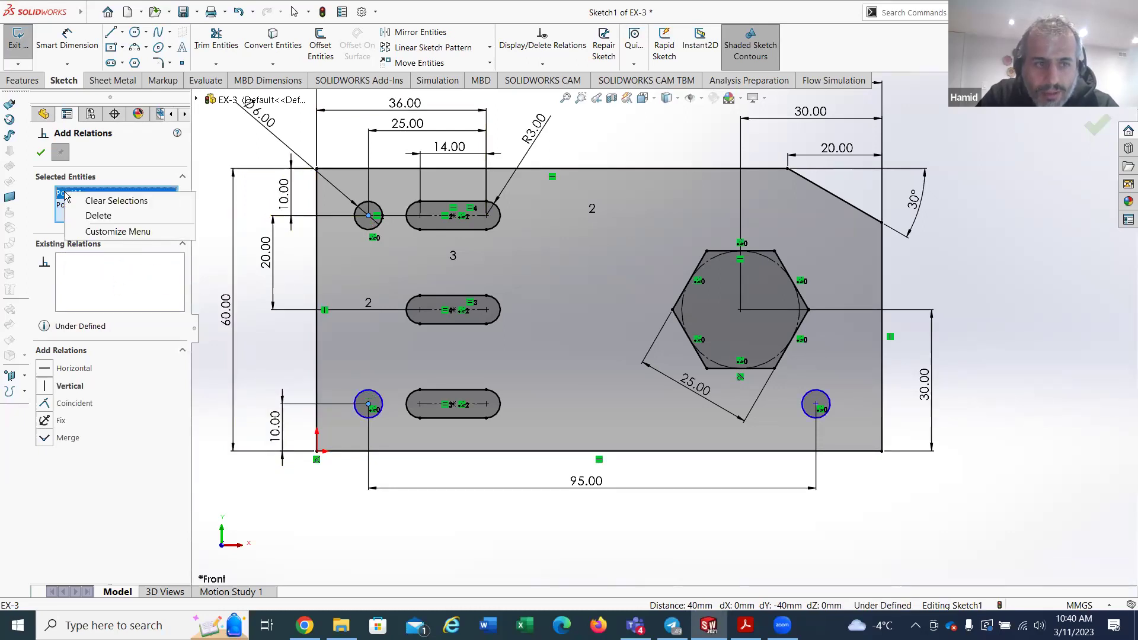
left_click(94, 216)
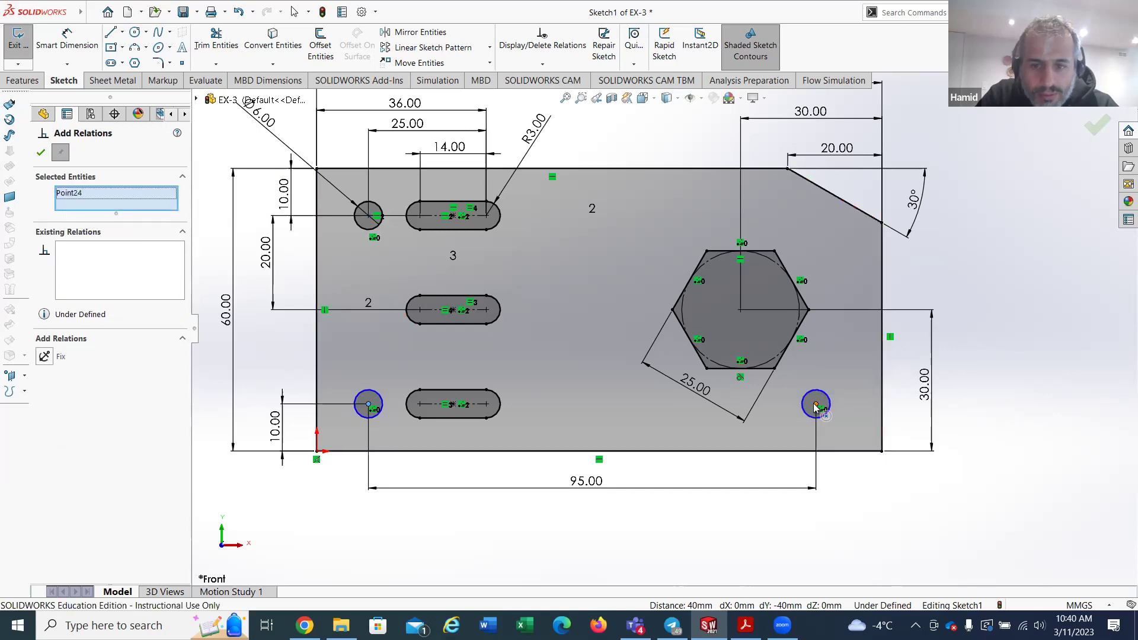
left_click(368, 405)
left_click(74, 369)
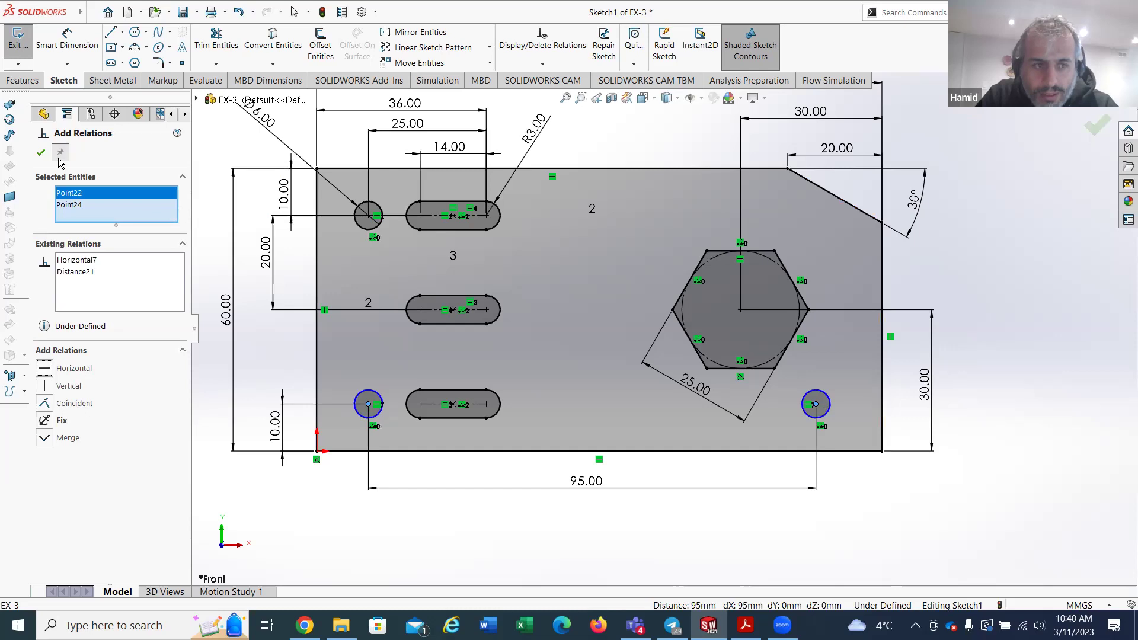
left_click(41, 154)
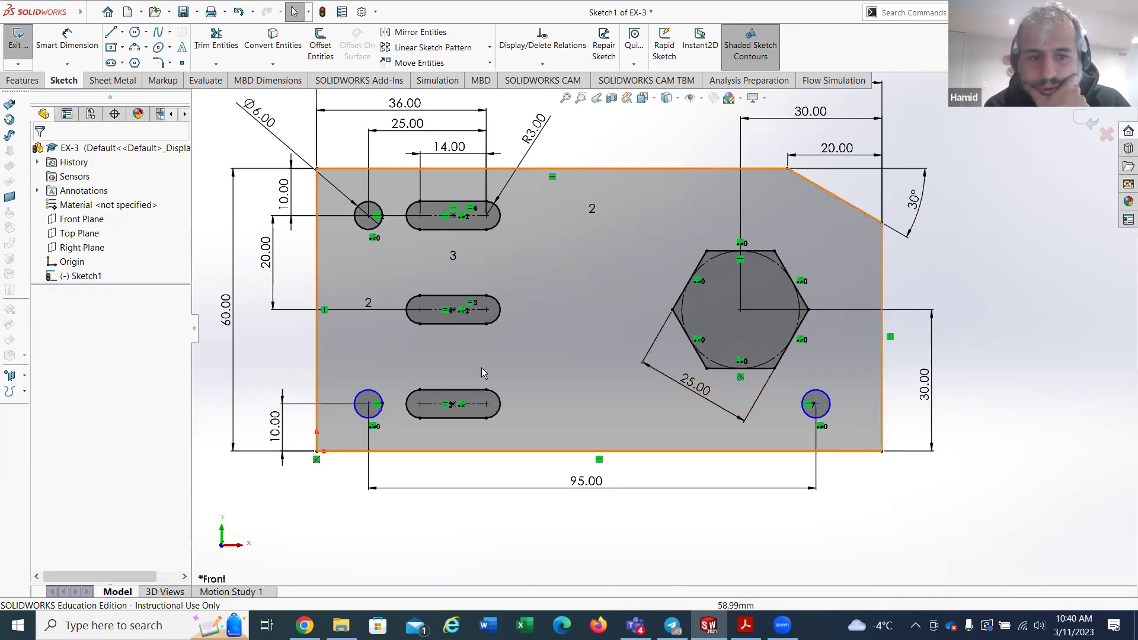
Step: Try to dimension the vertical distance from the lower-left hole's centre to the plate's upper-left corner
left_click(67, 38)
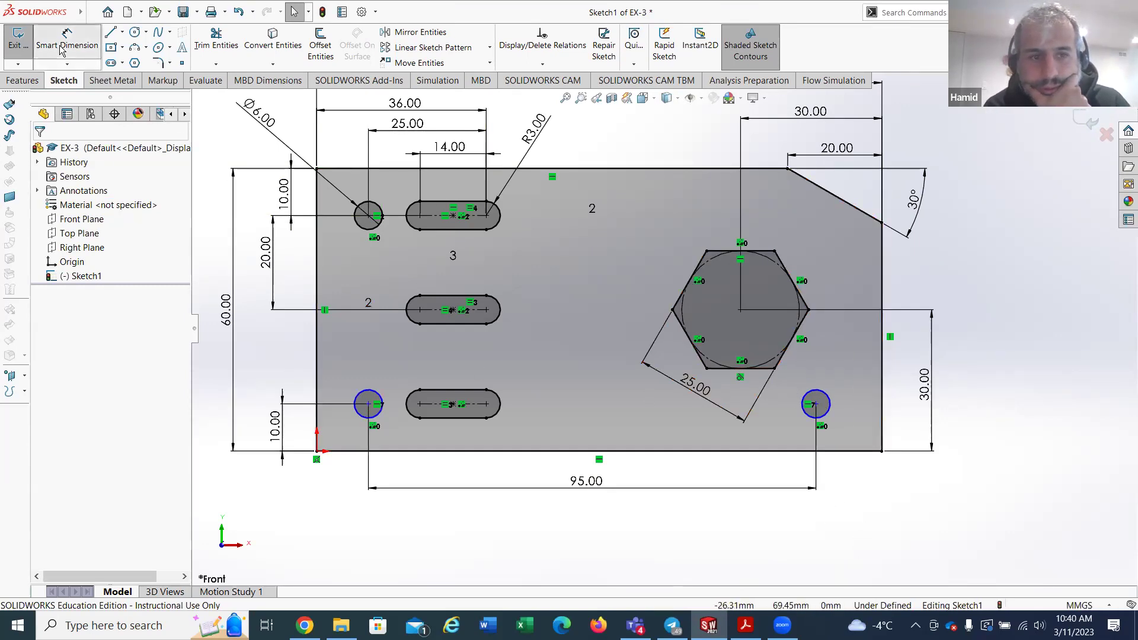
left_click(368, 404)
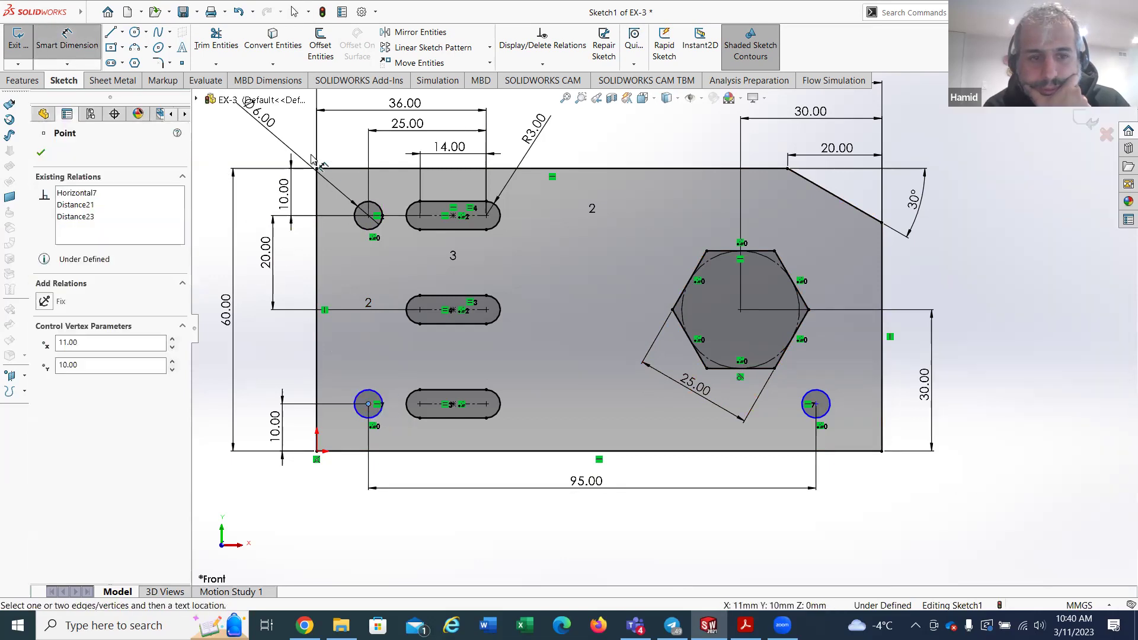
left_click(317, 169)
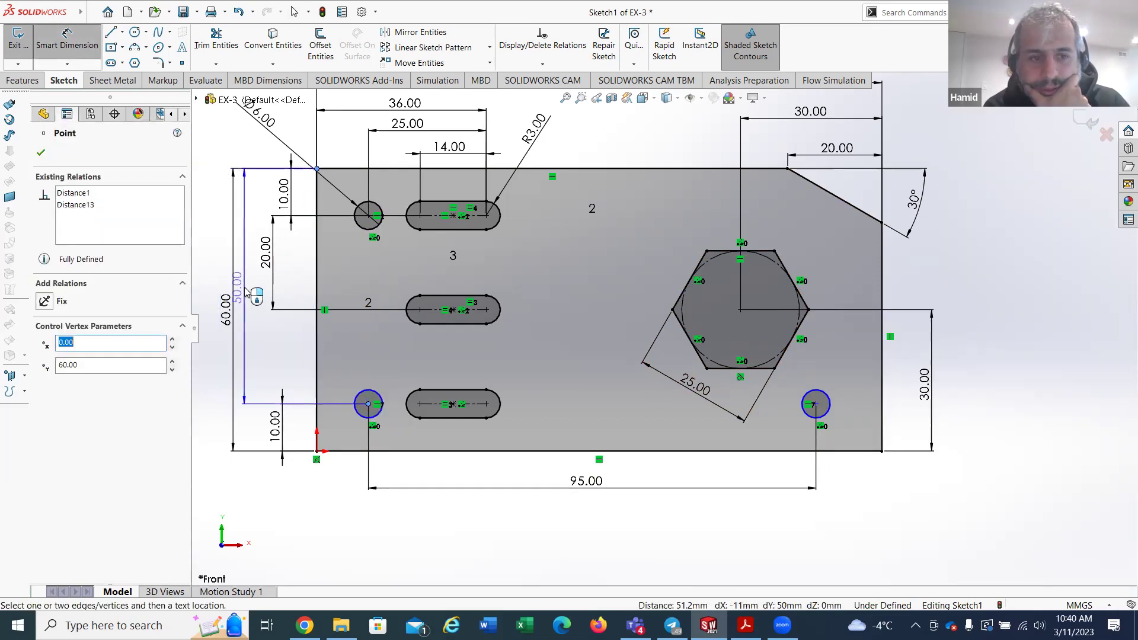
left_click(253, 293)
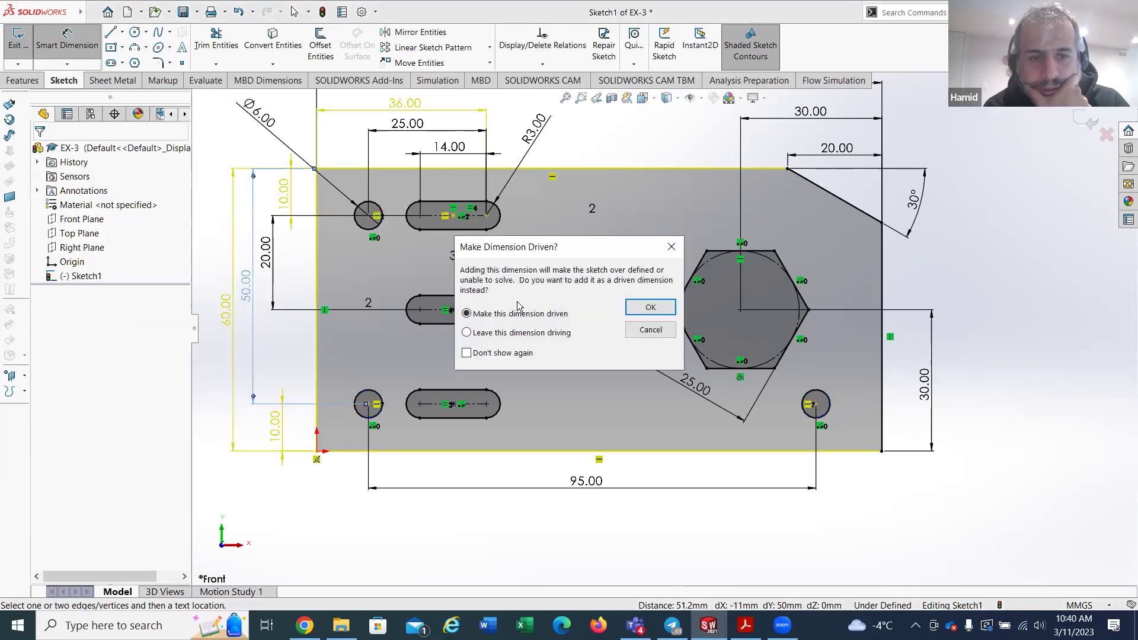
left_click(651, 330)
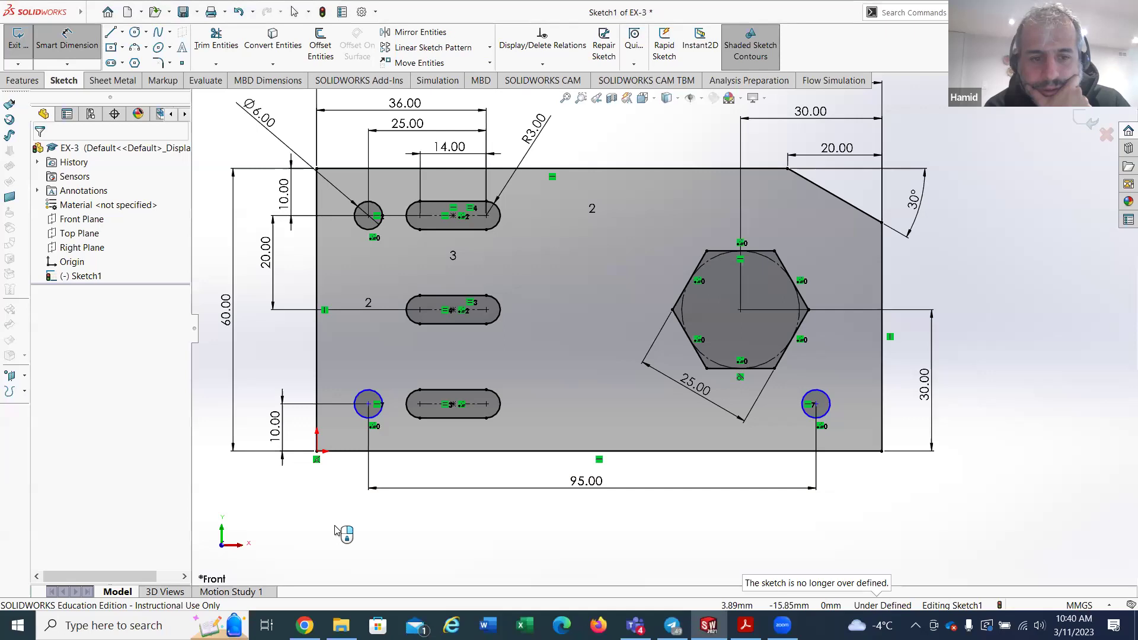
Step: Dimension the horizontal distance from the lower-left hole's centre to the lower slot's right arc centre as 25 mm
left_click(368, 404)
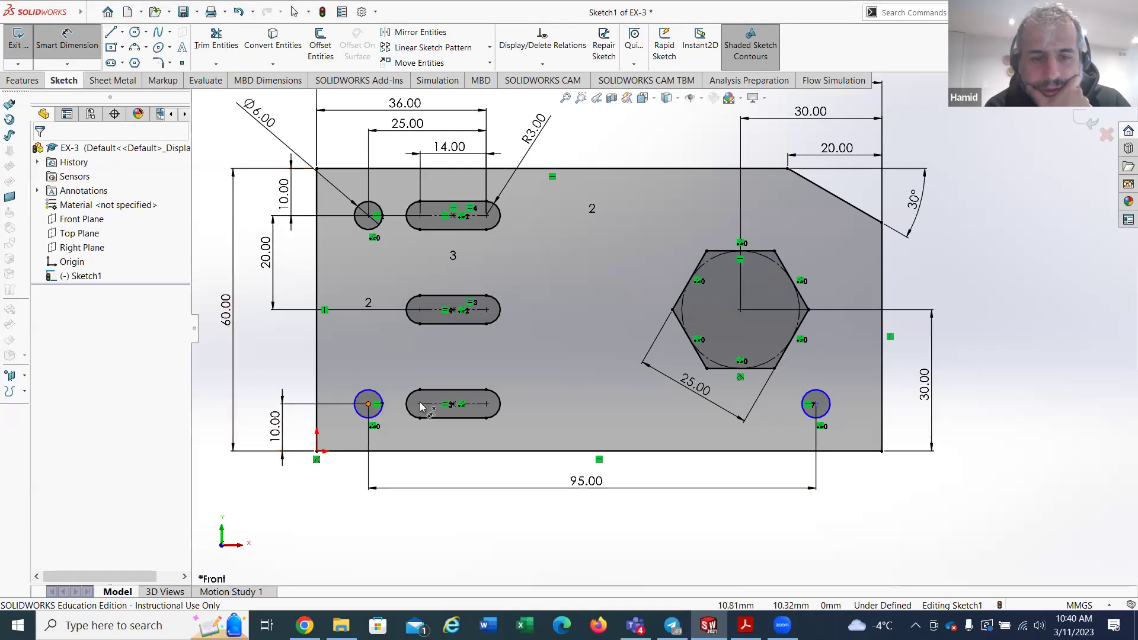
left_click(487, 404)
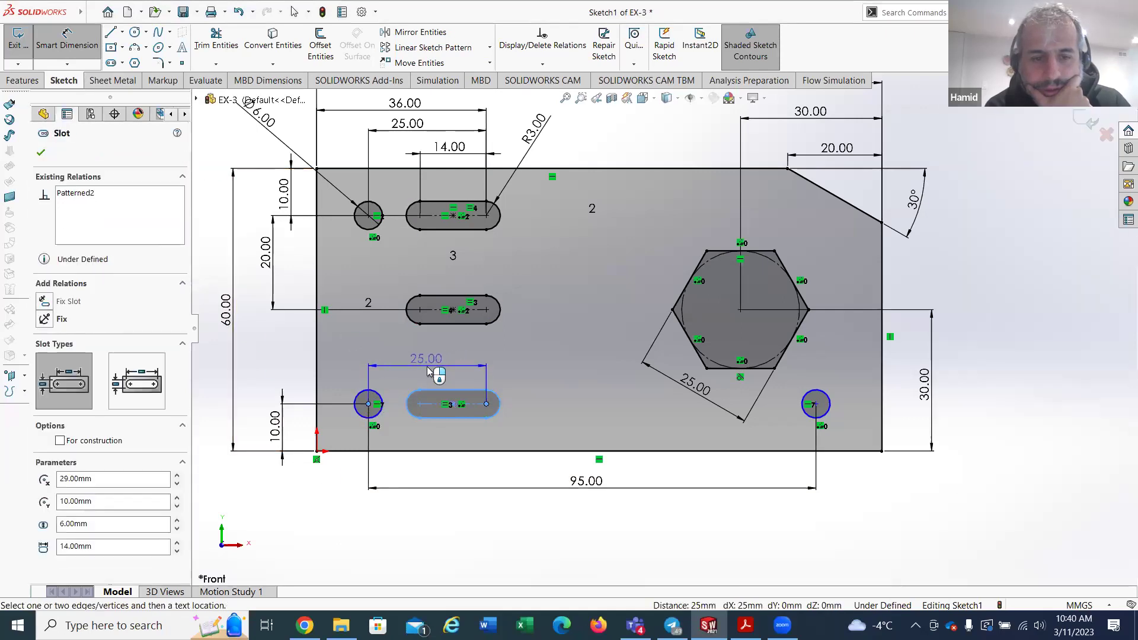
left_click(435, 372)
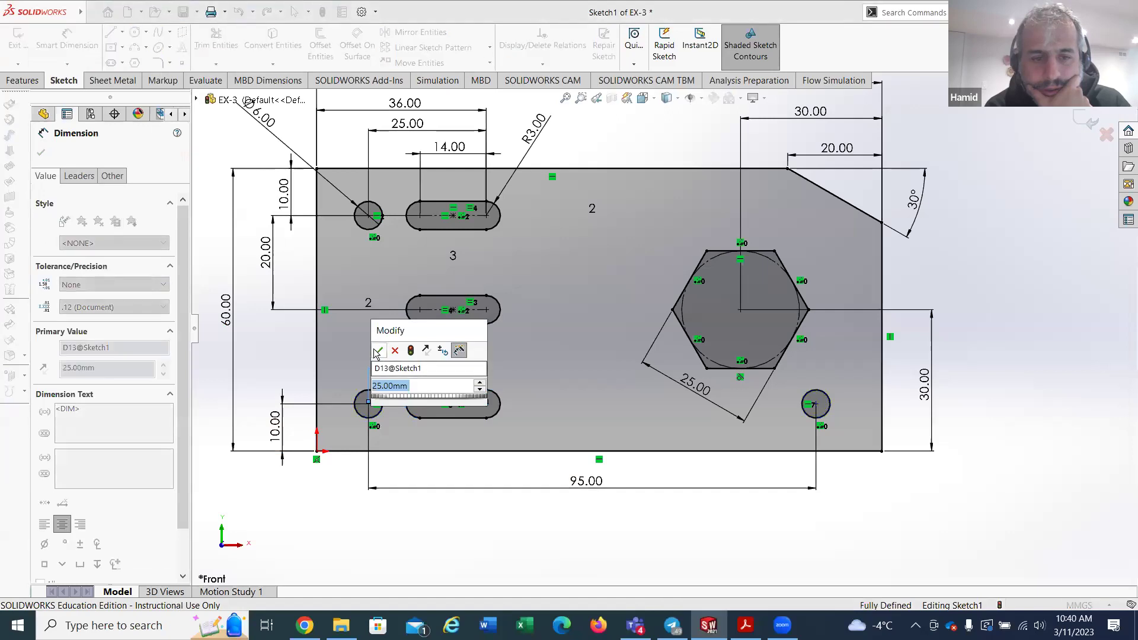
left_click(378, 351)
left_click(534, 554)
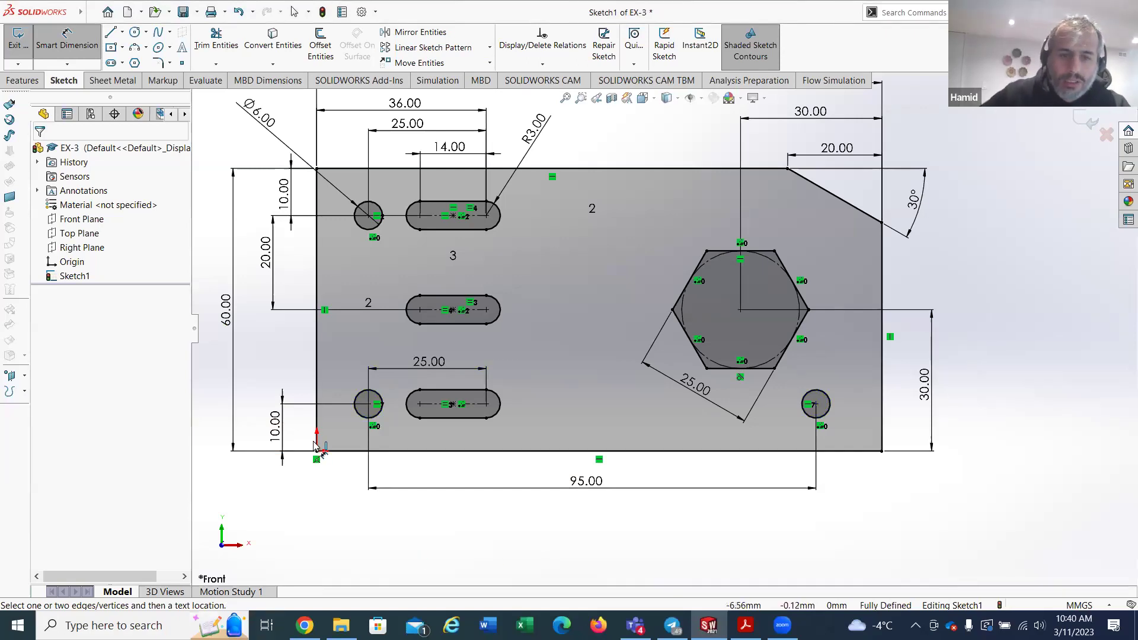
left_click(424, 368)
left_click_drag(425, 367, 420, 126)
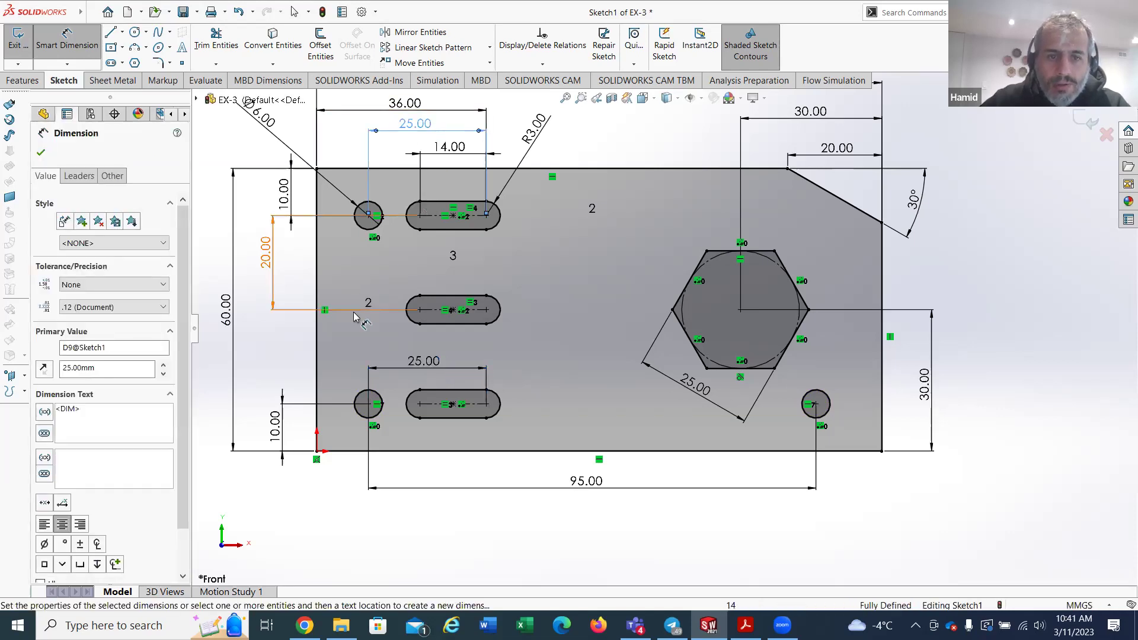
left_click(421, 513)
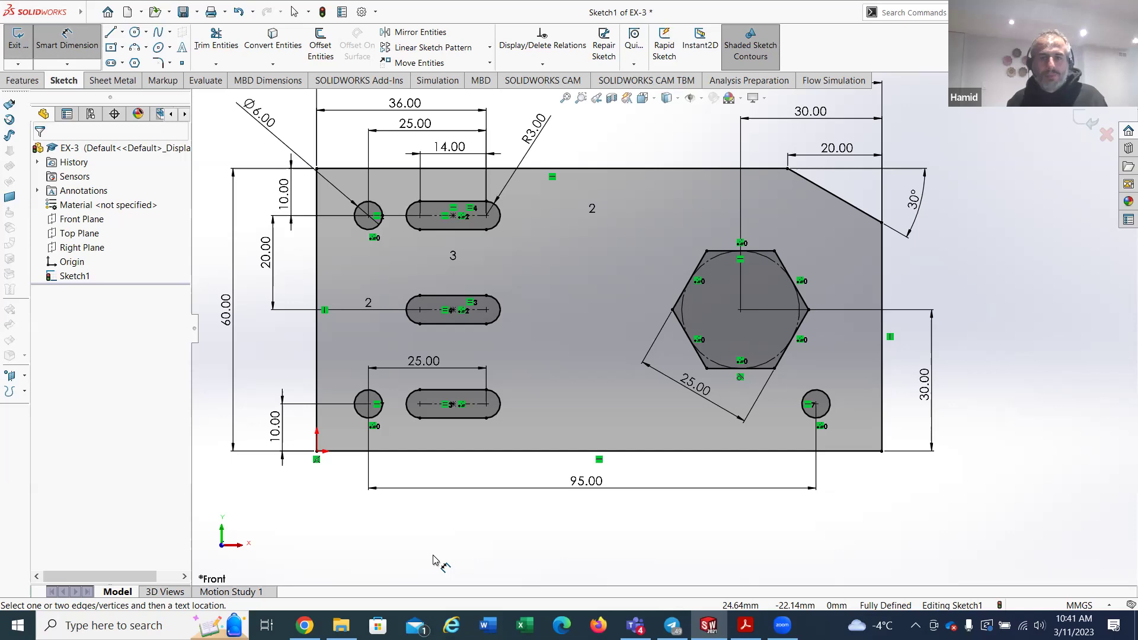
Step: Save the EX-3 part with the whole plate sketch in view
scroll(509, 373, "up", 3)
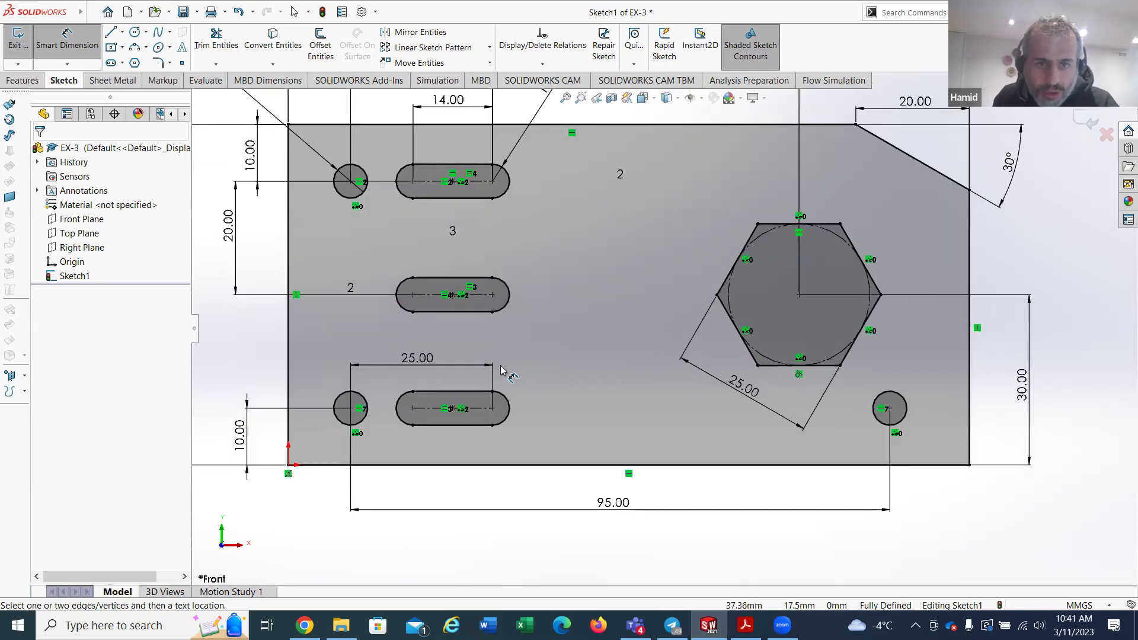
scroll(508, 348, "down", 1)
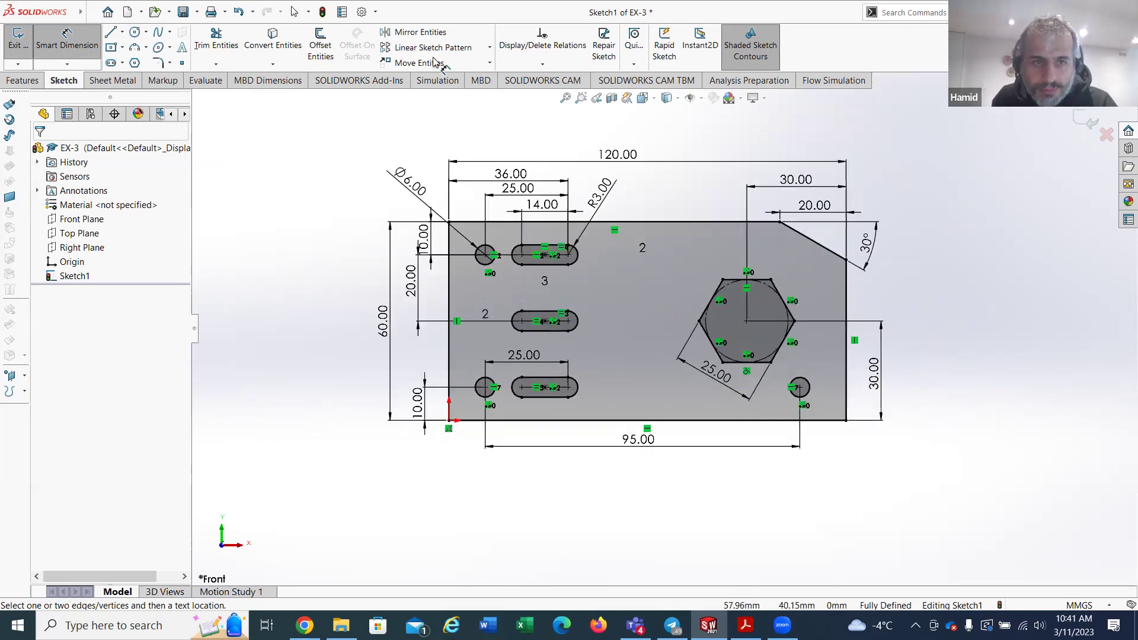
left_click(184, 12)
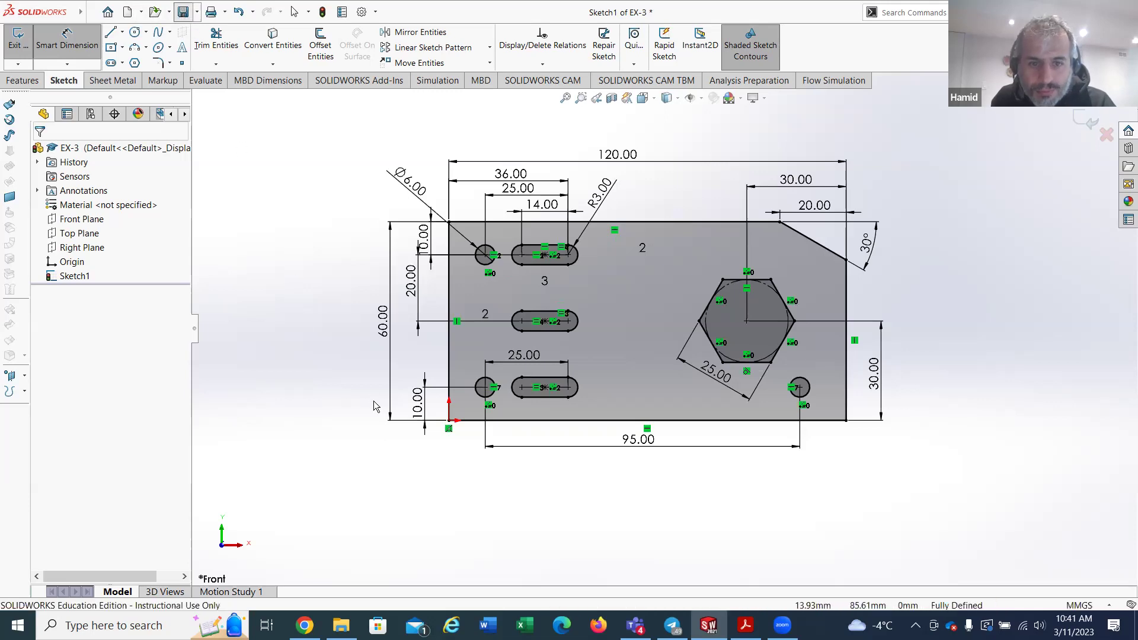
Step: Open the EX-4 drawing PDF from the Week 1 folder in Adobe Acrobat, view its dimensions and close it
left_click(341, 625)
left_click(482, 252)
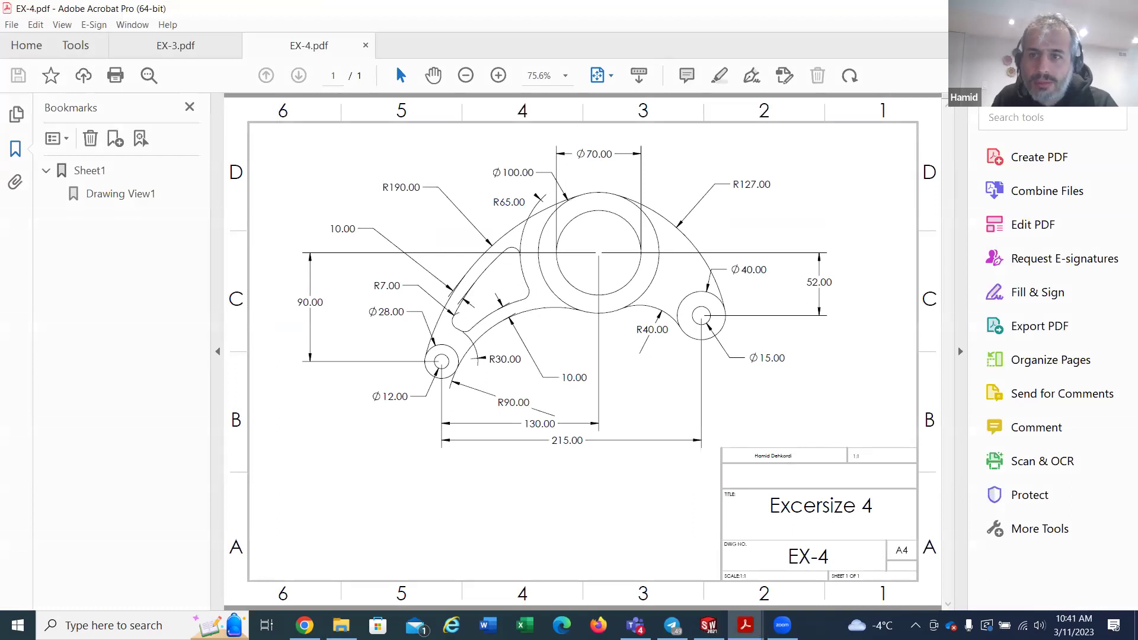
key("alt+F4")
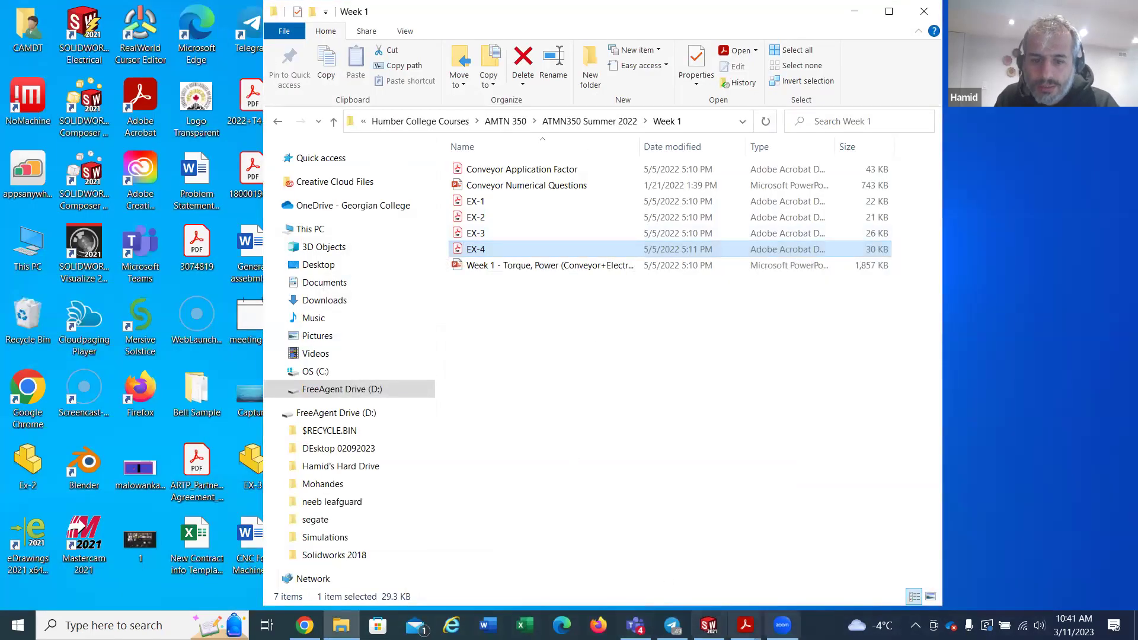
Step: Leave the Week 1 folder, switch to Chrome and open a new browser tab
left_click(678, 580)
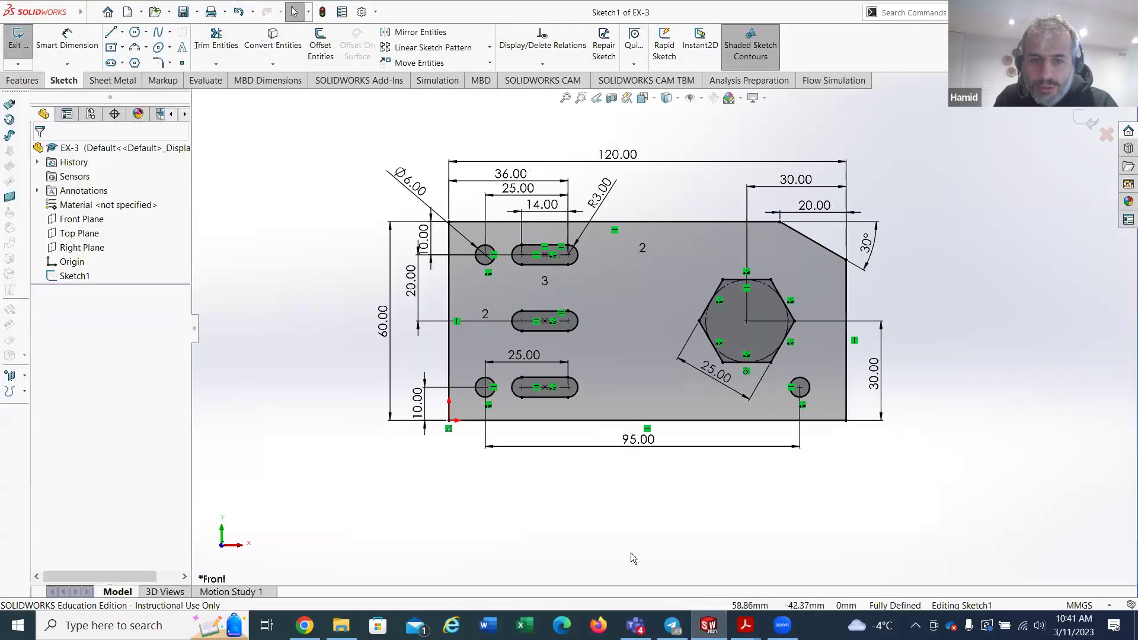
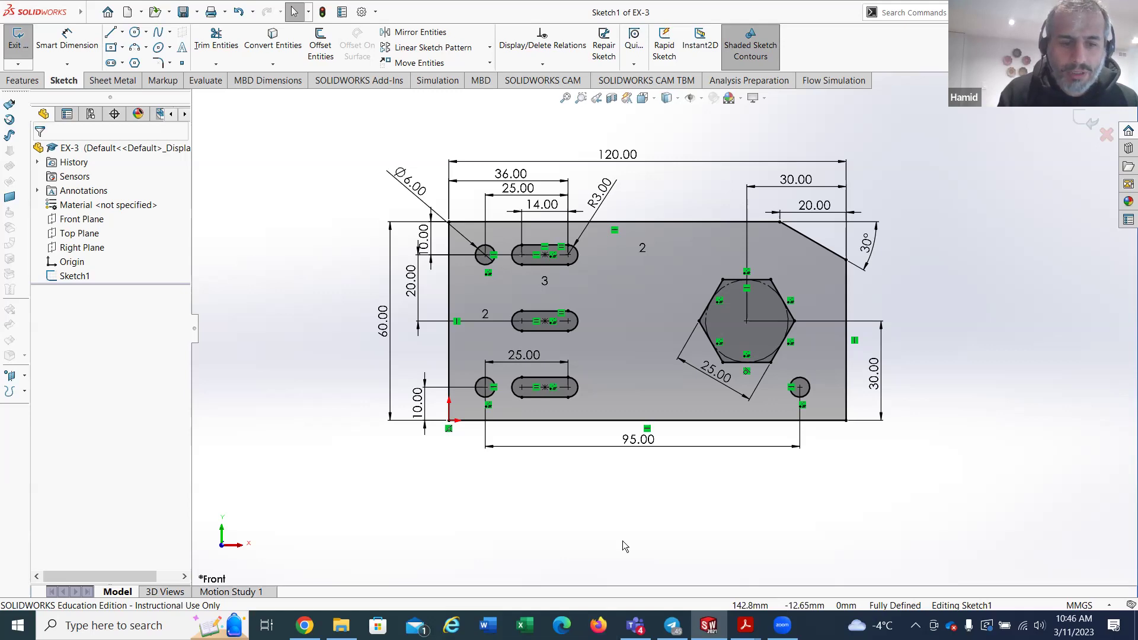
left_click(304, 625)
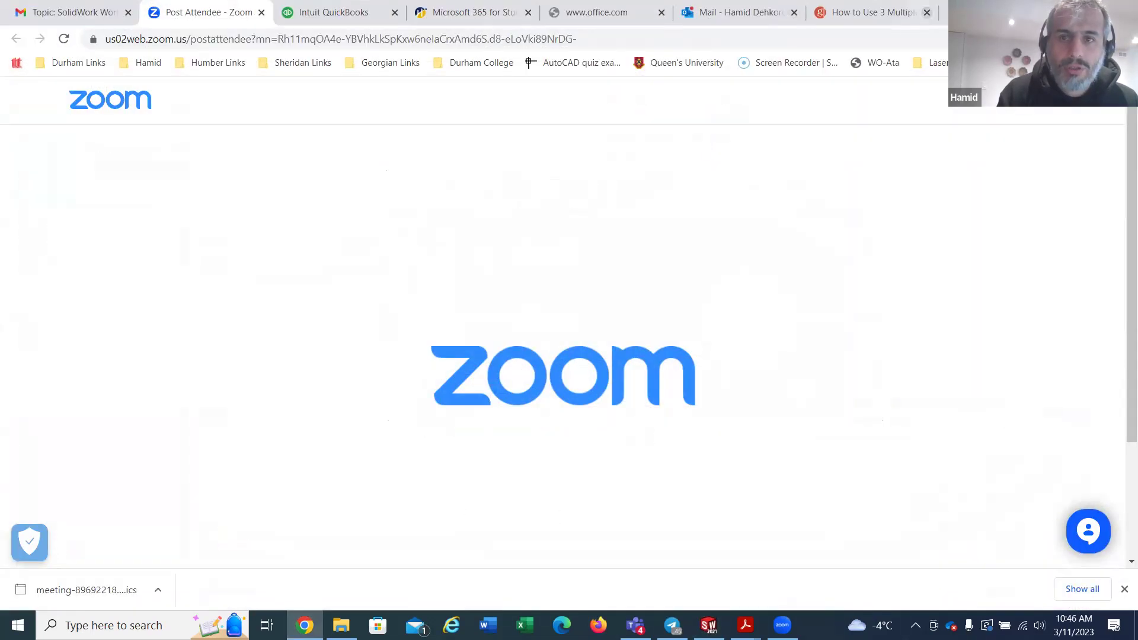
key("ctrl+t")
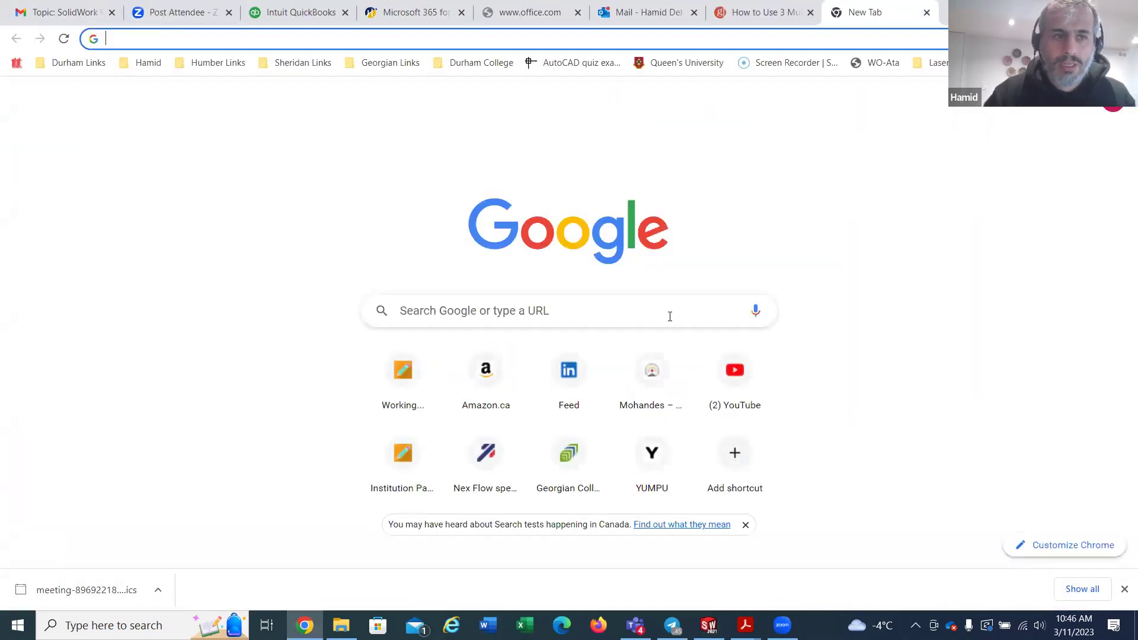
type("UOT")
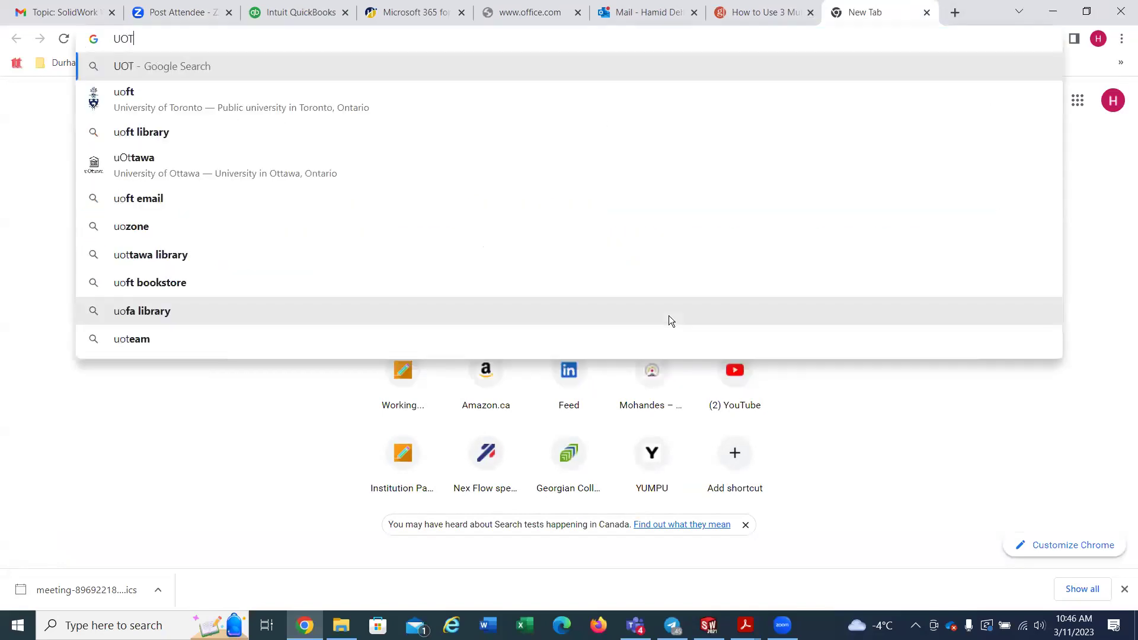
type(" apps")
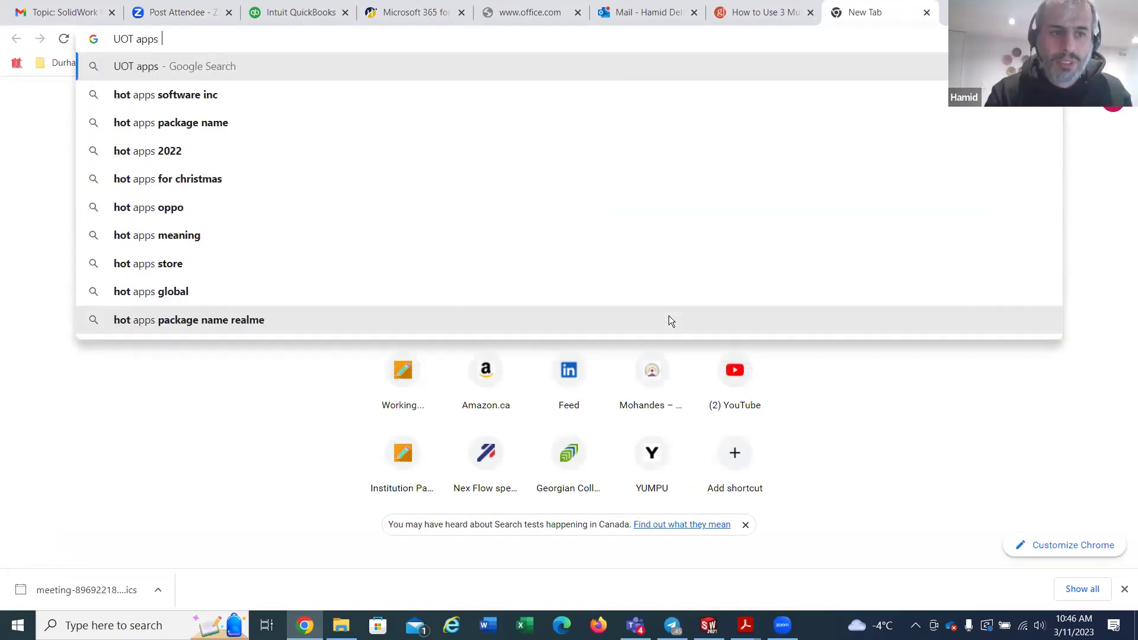
key("BackSpace")
key("BackSpace")
key("BackSpace")
key("BackSpace")
key("BackSpace")
key("BackSpace")
key("BackSpace")
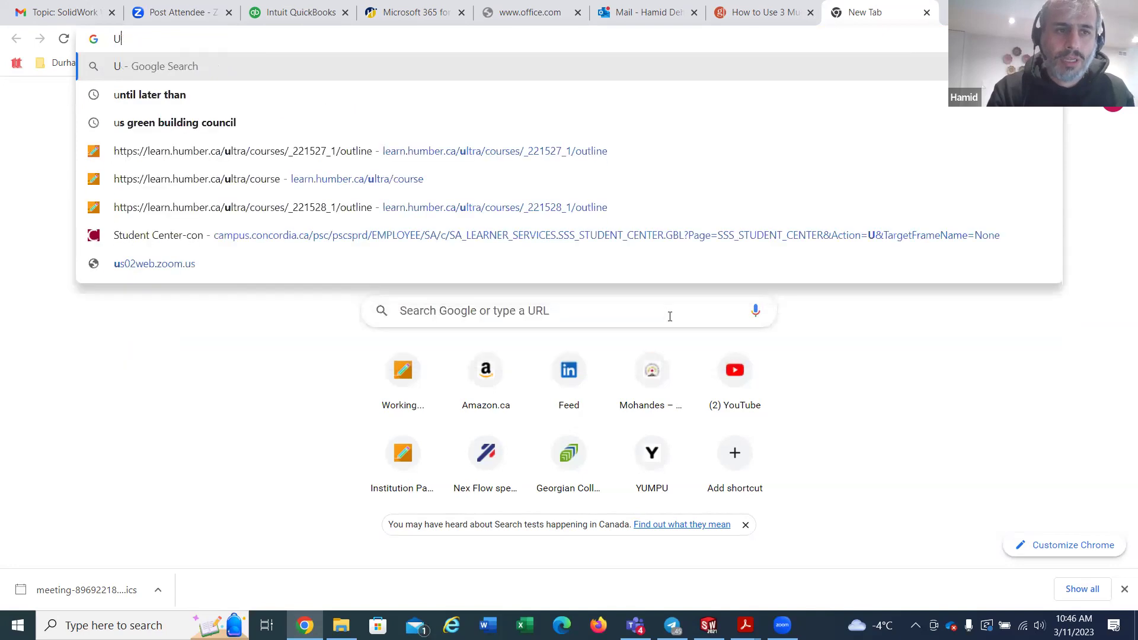
Step: Search Google for "niversity of ottawa apps anywhere" and accept the suggested correction "university of ottawa appsanywhere"
left_click(669, 316)
type("nivers")
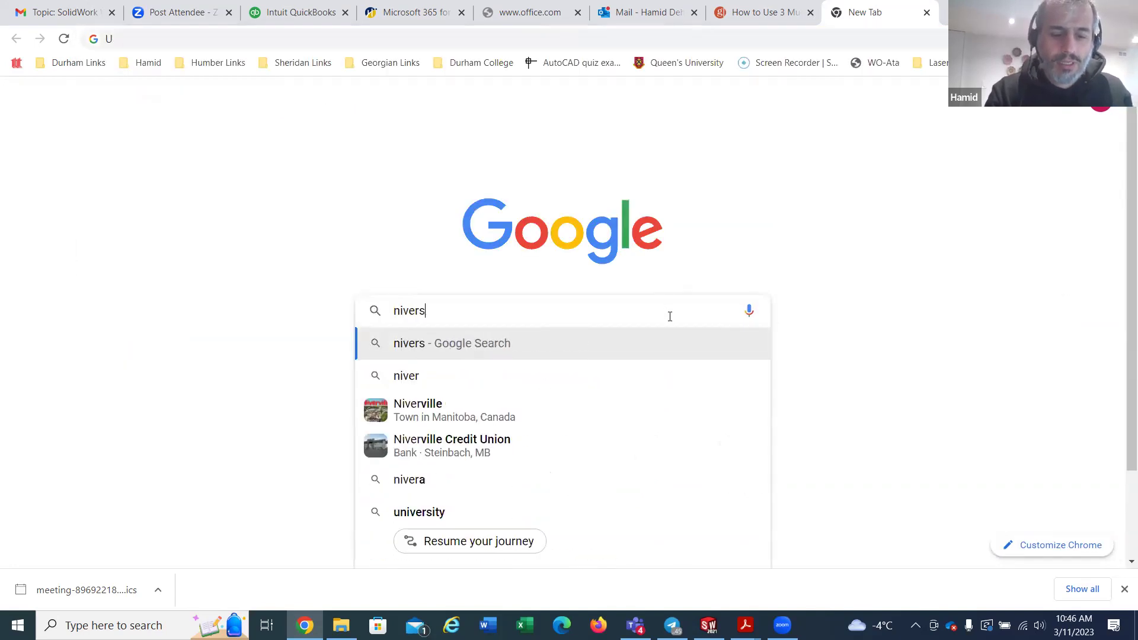
type("ity of ott")
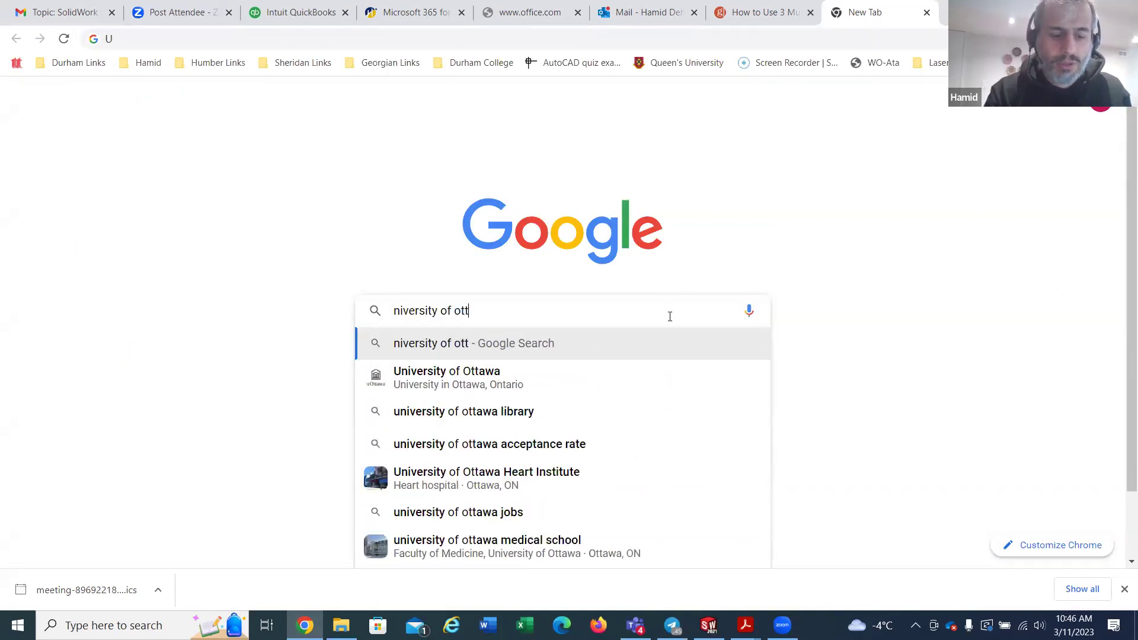
type("awa apps ")
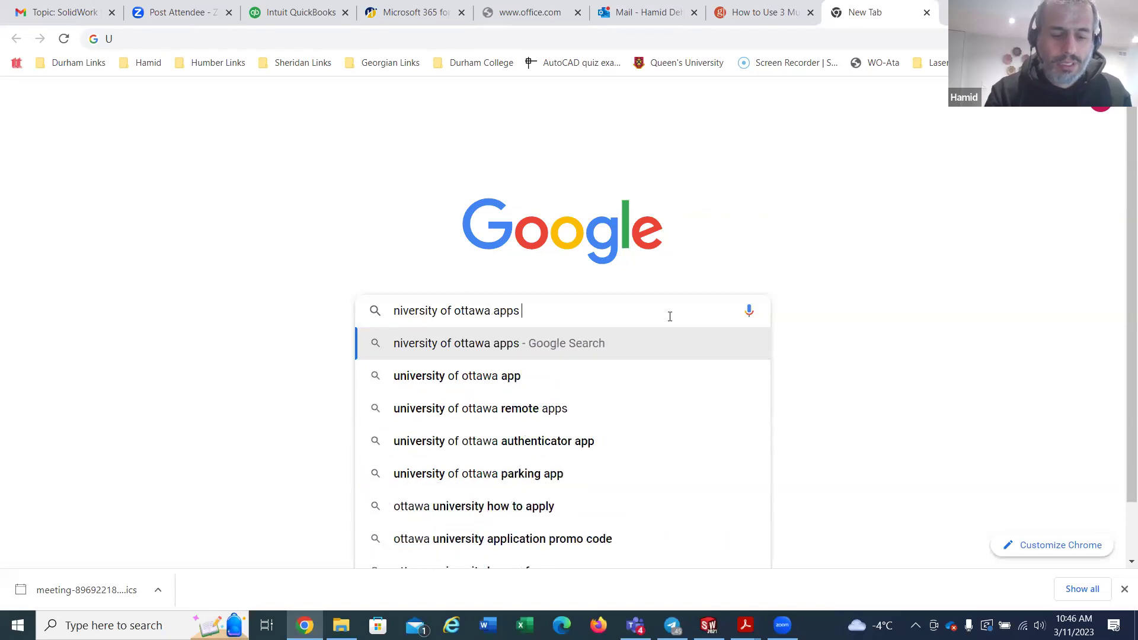
type("anywhere")
key("Return")
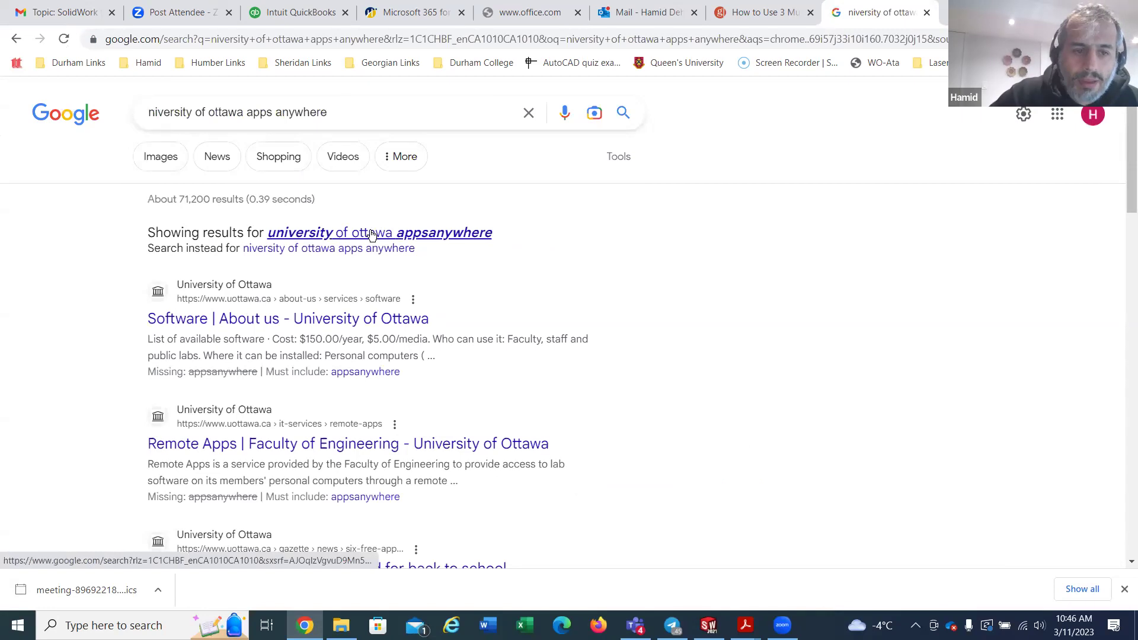
left_click(368, 233)
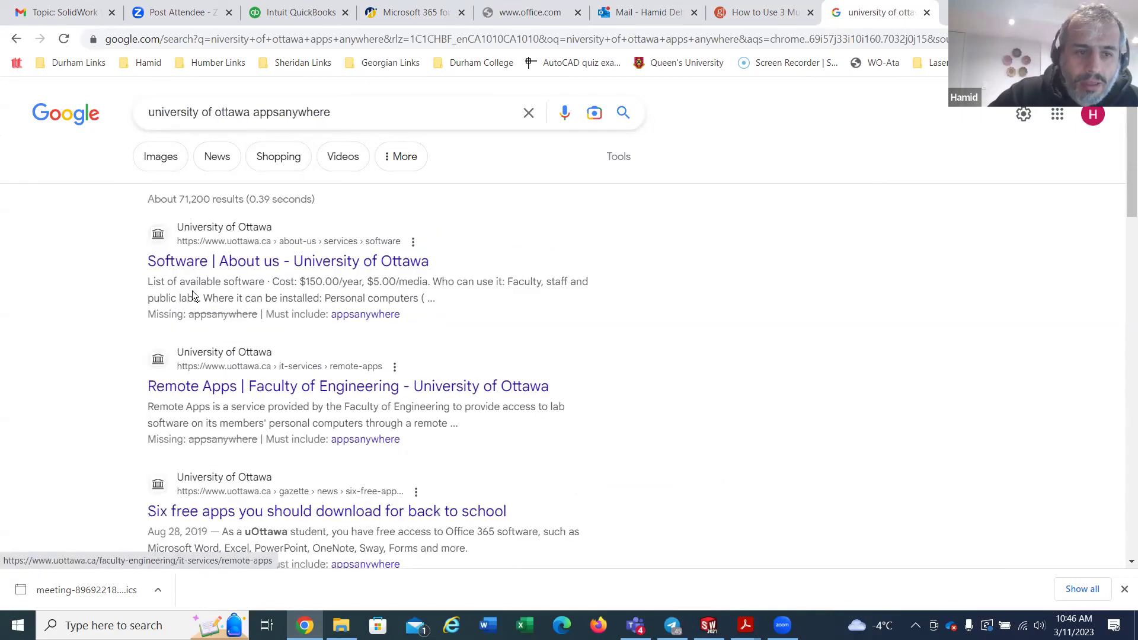
Step: Open the University of Ottawa's Software page from the search results and accept its cookie notice
left_click(236, 264)
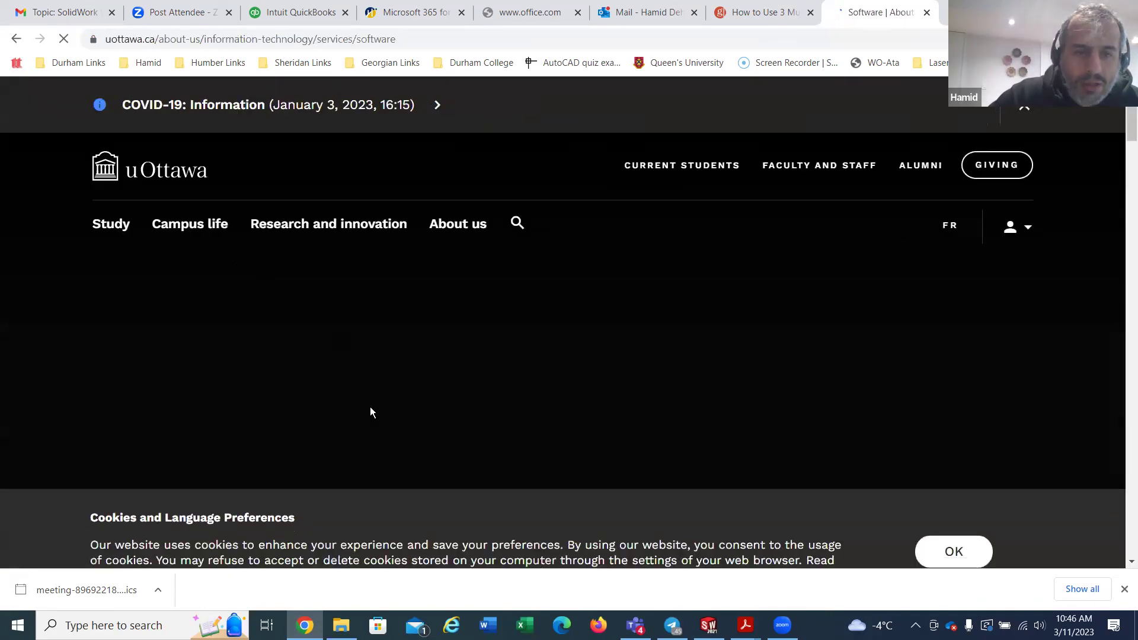
scroll(446, 365, "down", 5)
left_click(952, 501)
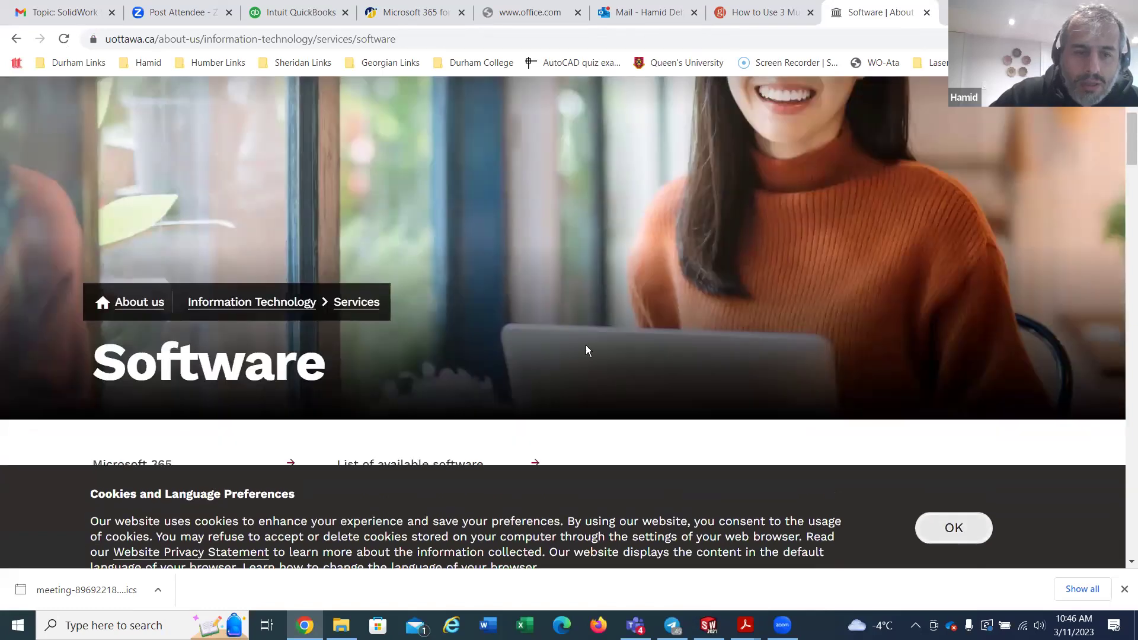
Step: Look through the list of available software on the University of Ottawa's Software page
scroll(483, 288, "down", 6)
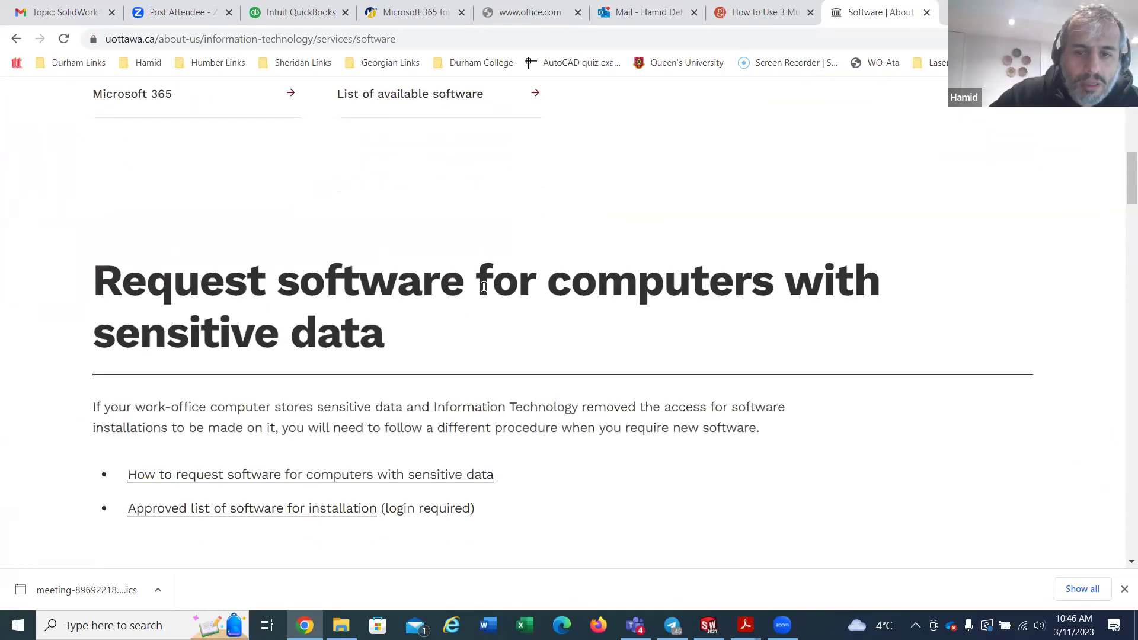
scroll(442, 330, "down", 4)
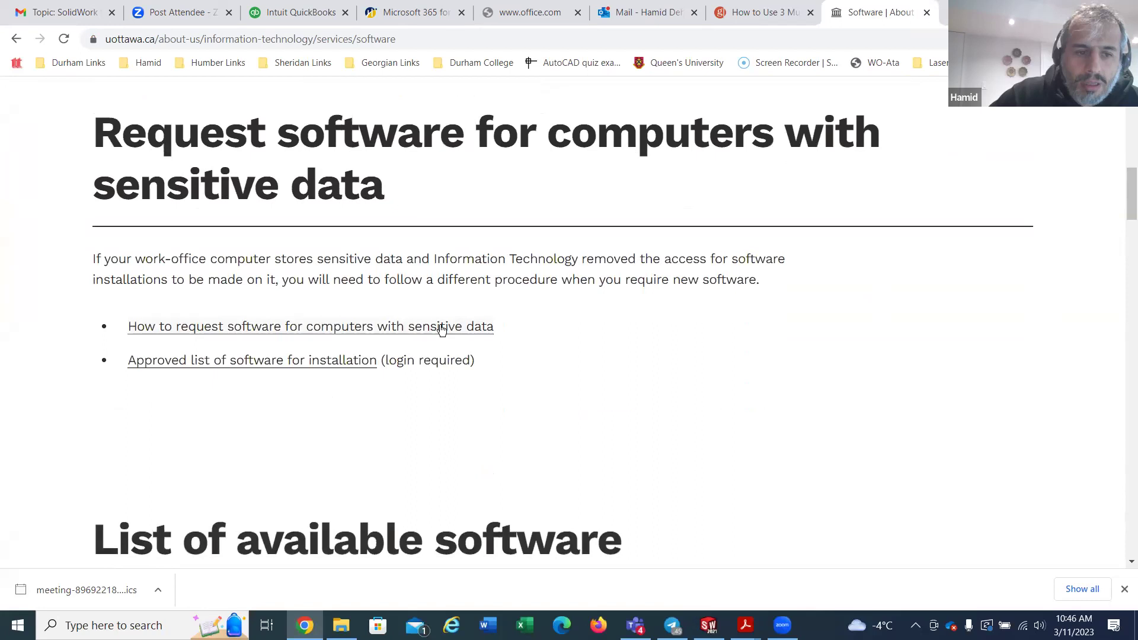
scroll(441, 330, "down", 5)
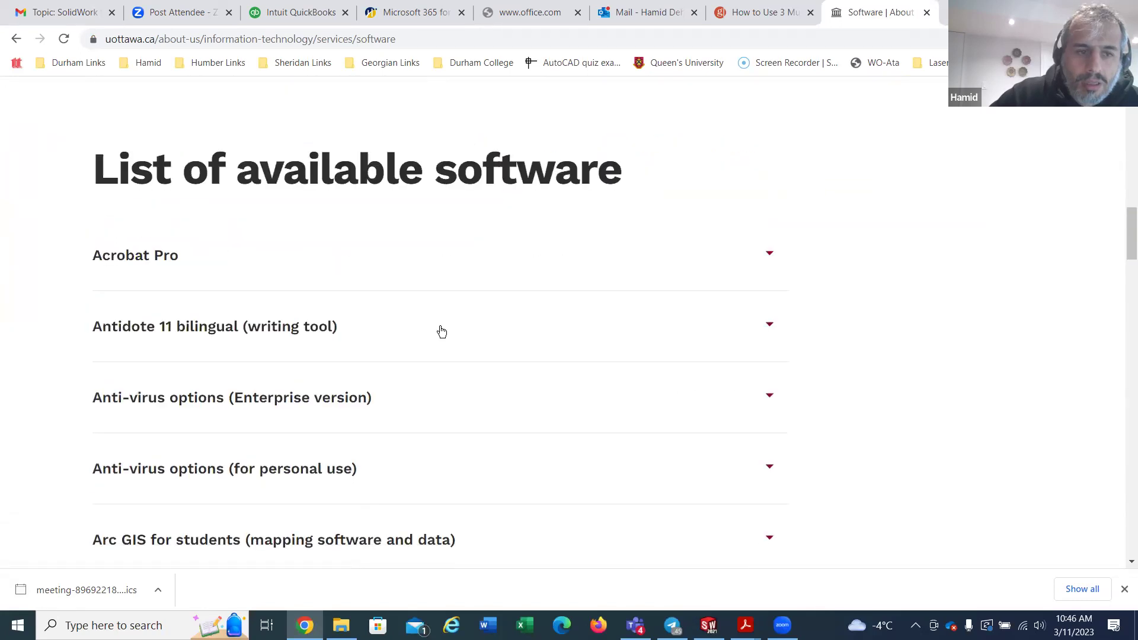
scroll(441, 331, "down", 2)
scroll(441, 331, "down", 16)
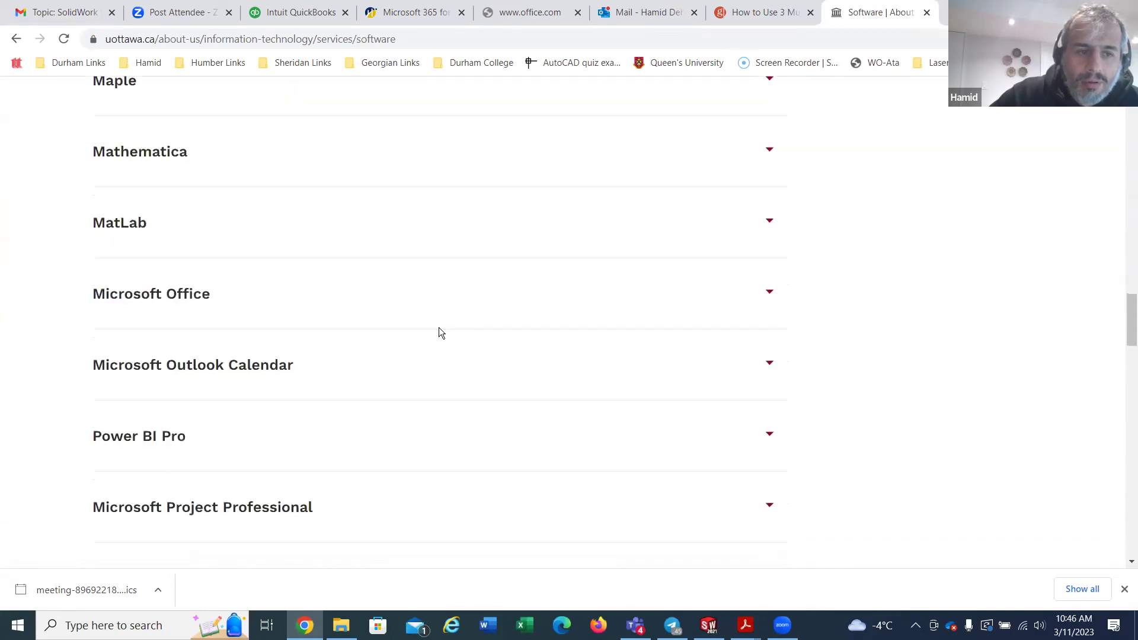
scroll(444, 331, "down", 20)
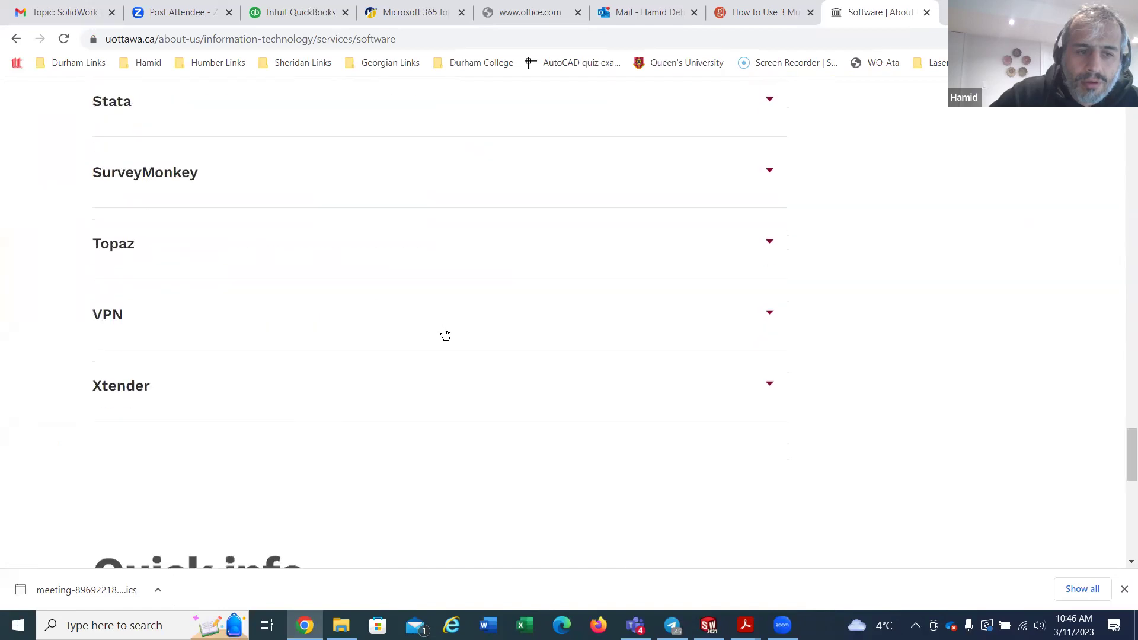
scroll(444, 334, "up", 15)
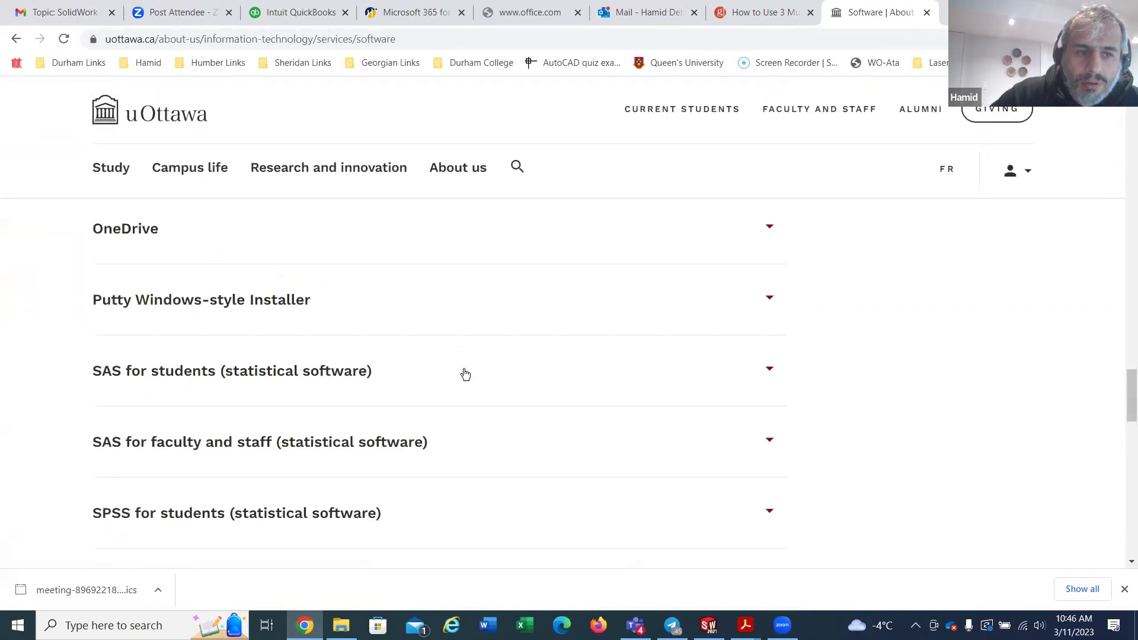
scroll(449, 455, "up", 5)
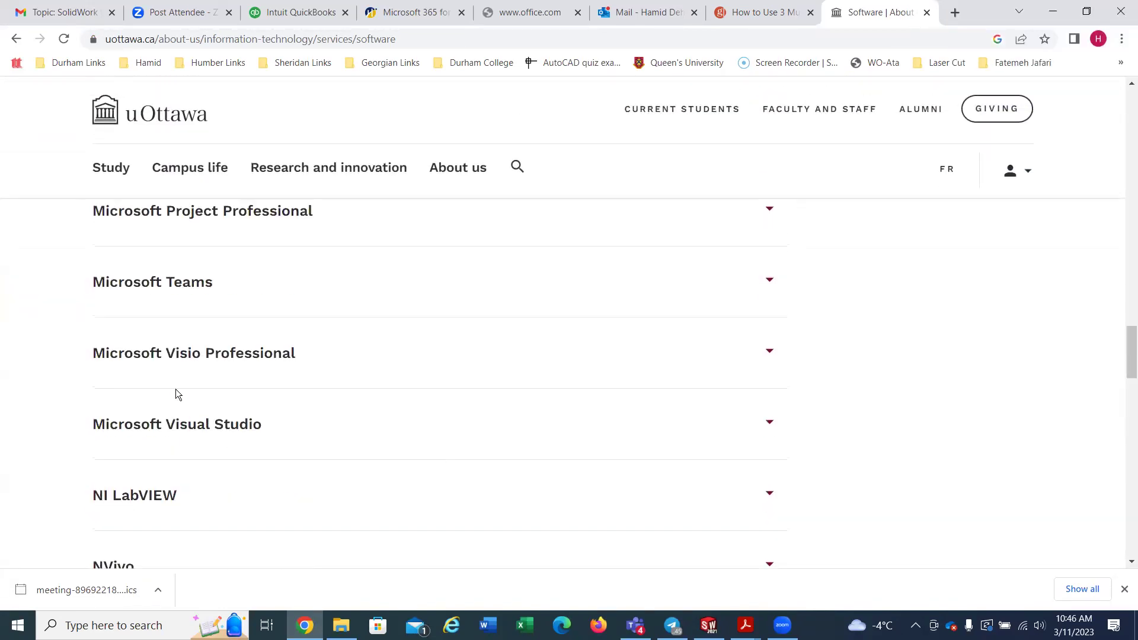
scroll(251, 356, "up", 5)
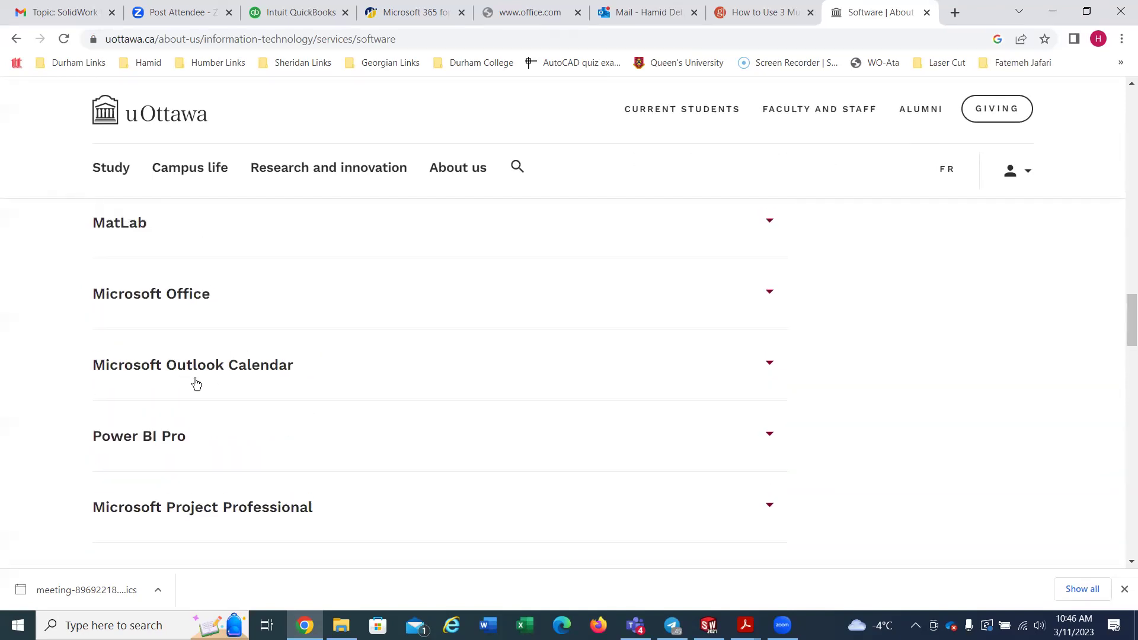
scroll(183, 371, "up", 5)
scroll(211, 404, "up", 15)
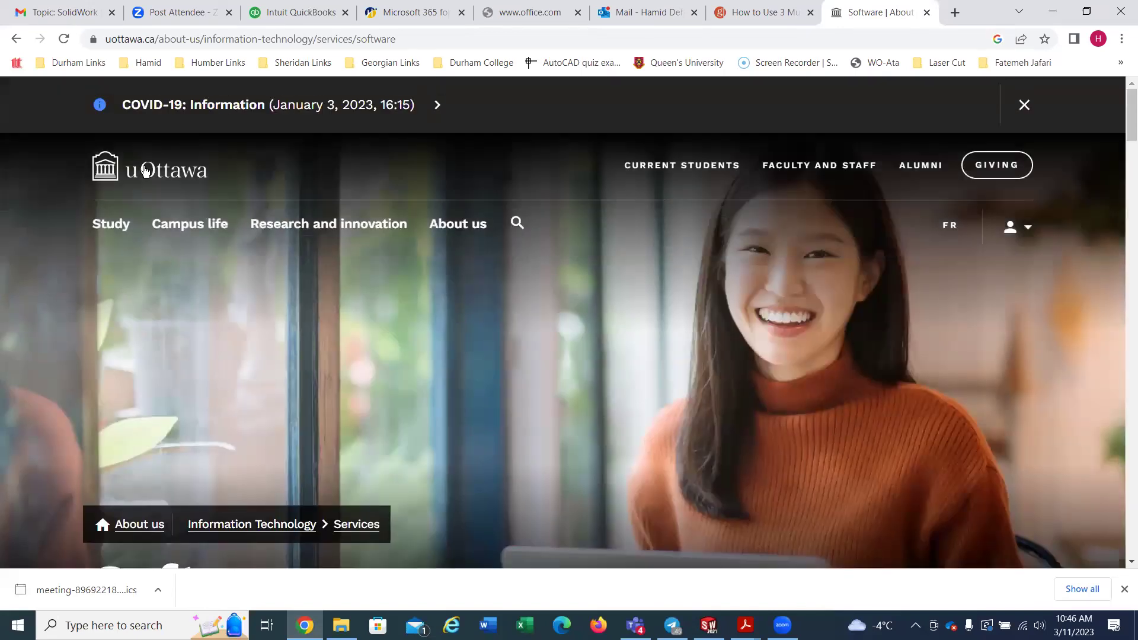
Step: Return to the search results and open the Faculty of Engineering's Remote Apps page
left_click(16, 38)
scroll(464, 394, "down", 3)
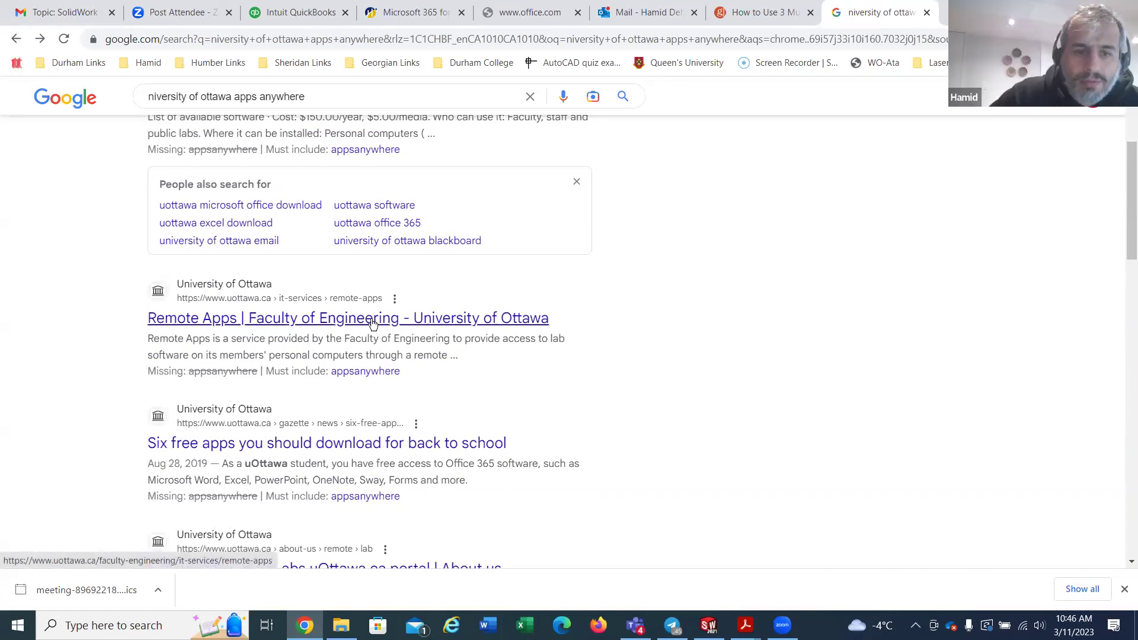
left_click(284, 320)
Step: Look through the Remote Apps page for the instructions on connecting and logging in to the remote applications
scroll(371, 363, "down", 9)
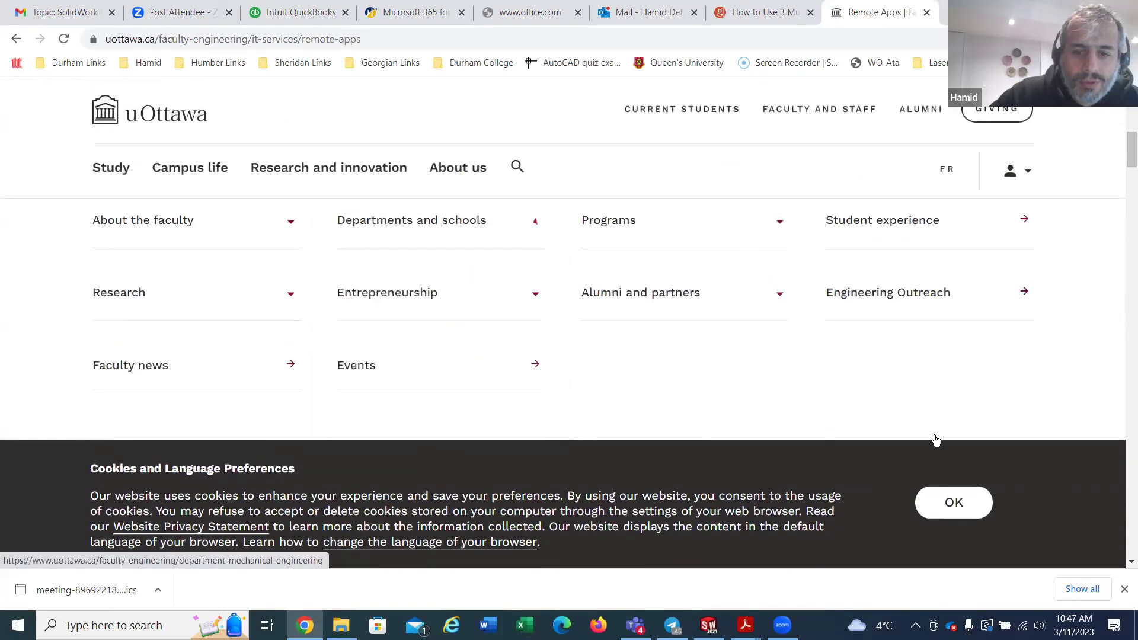
left_click(384, 243)
scroll(459, 284, "down", 5)
scroll(655, 285, "down", 3)
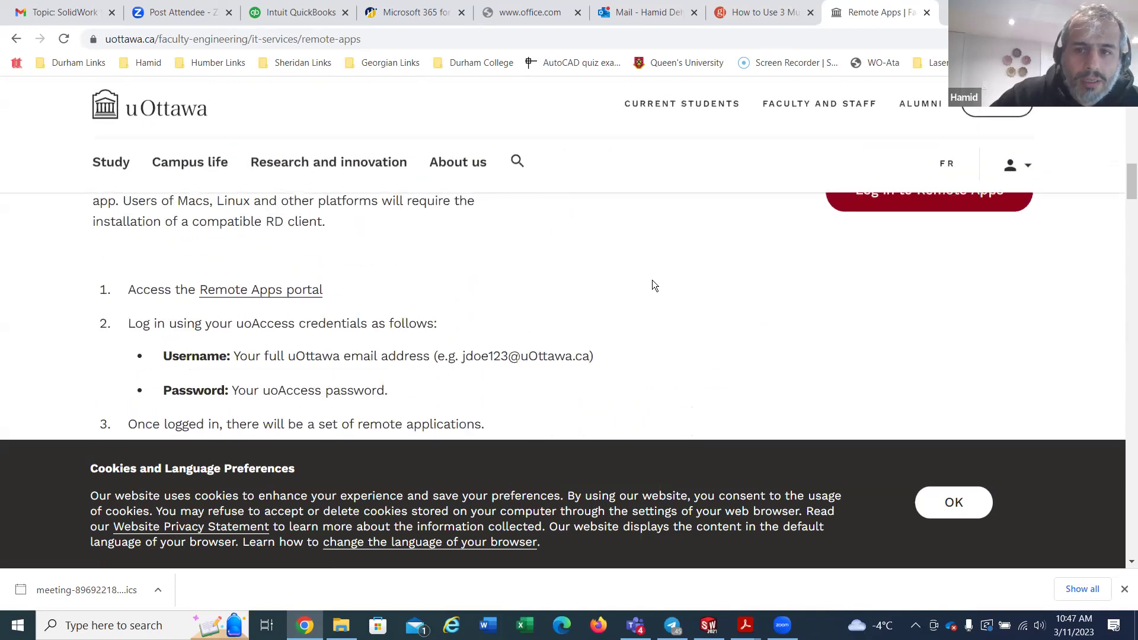
scroll(648, 280, "down", 13)
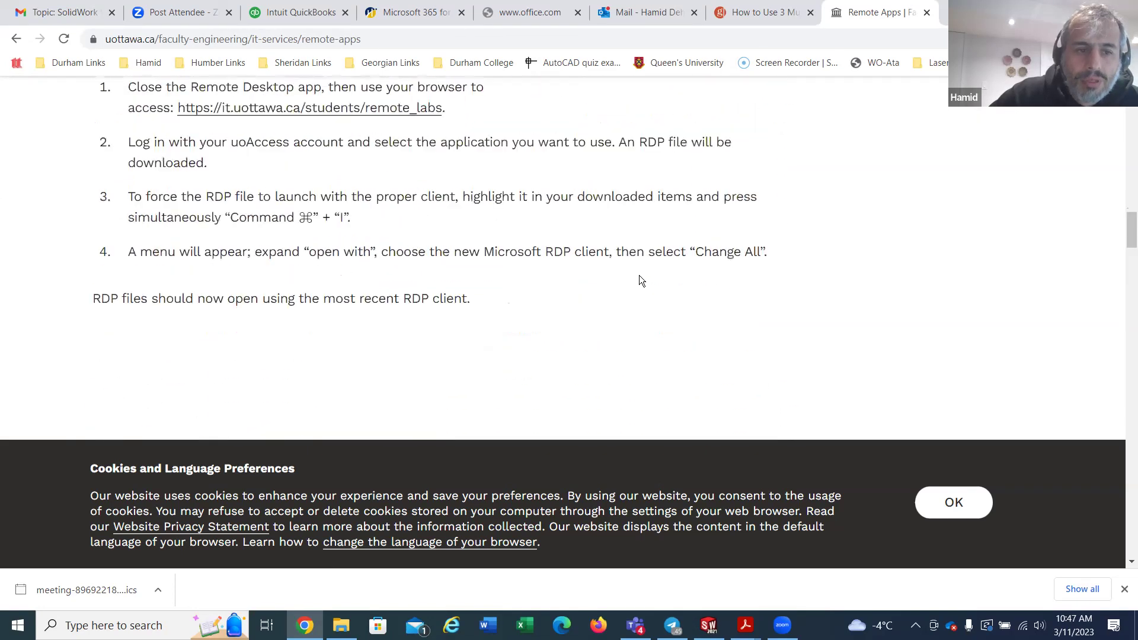
scroll(626, 270, "down", 2)
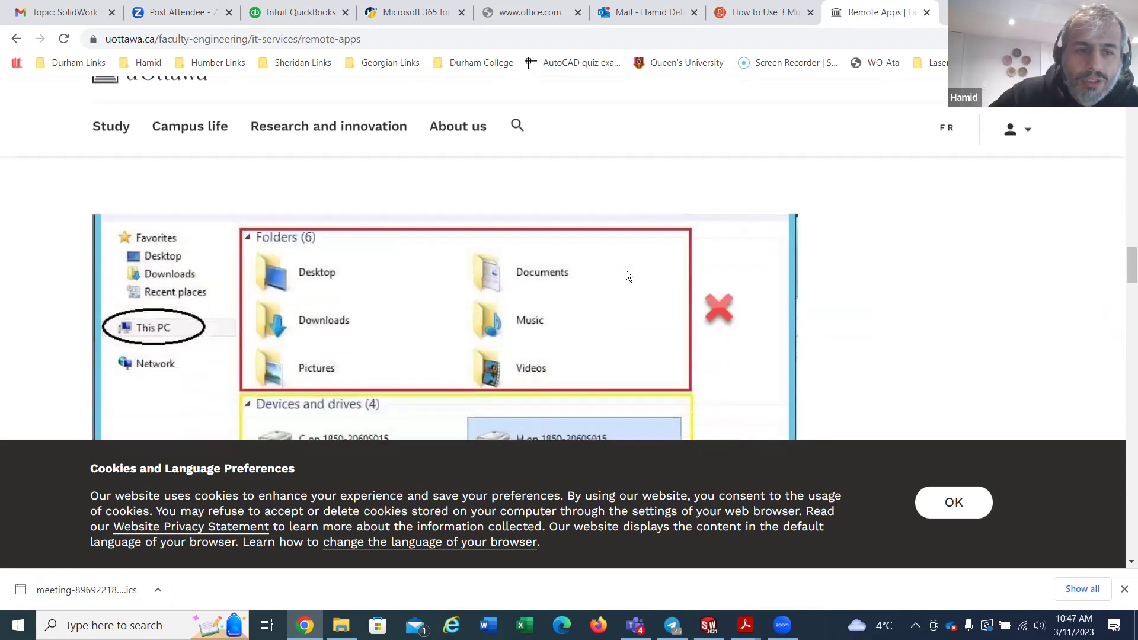
scroll(627, 276, "up", 20)
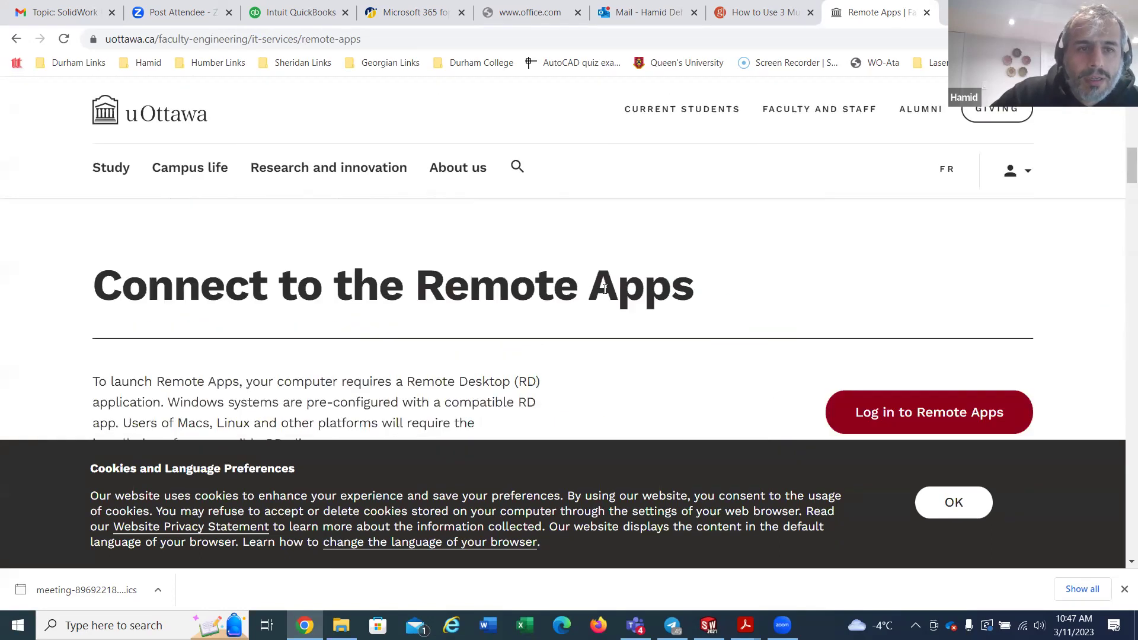
Step: Go back to the search results and run a new Google search for "humber college apps anywhere"
left_click(17, 39)
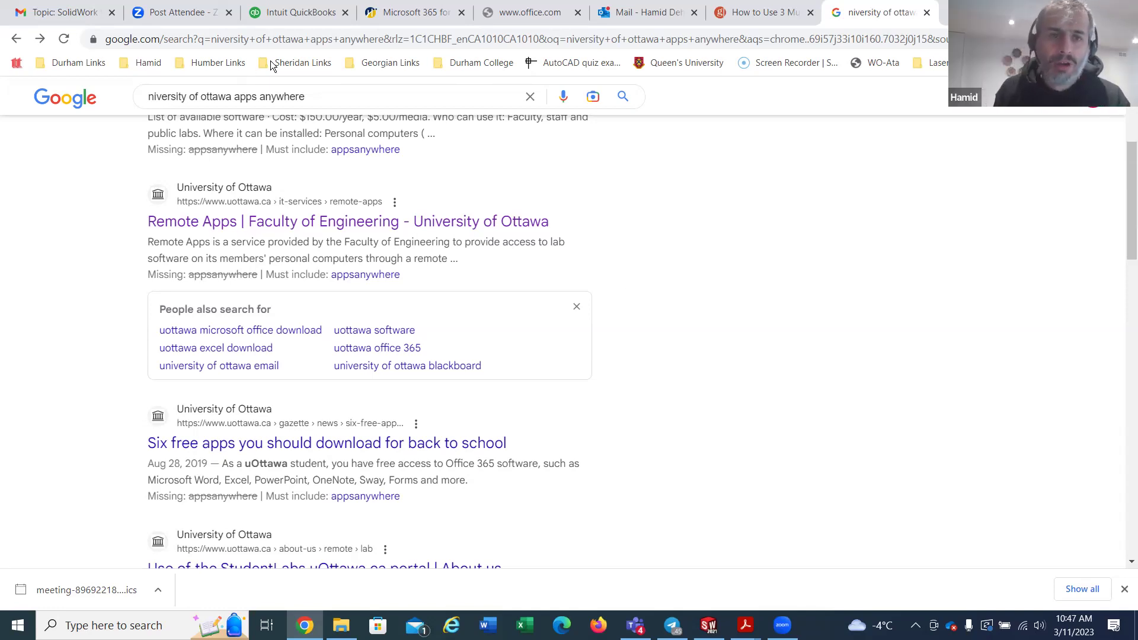
left_click(258, 40)
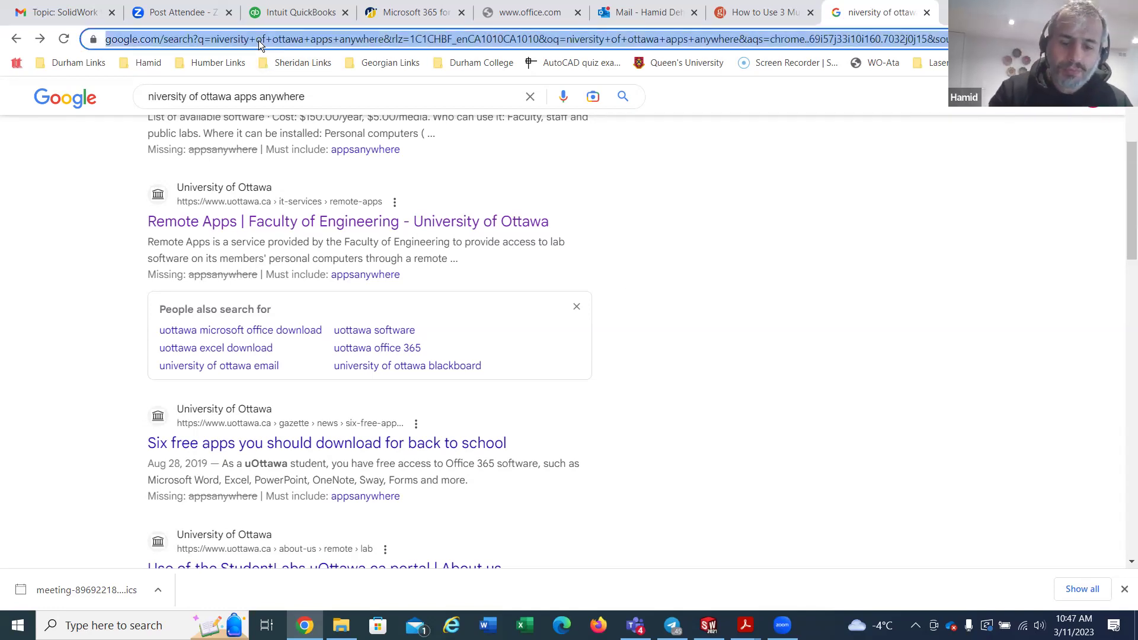
type("humber college")
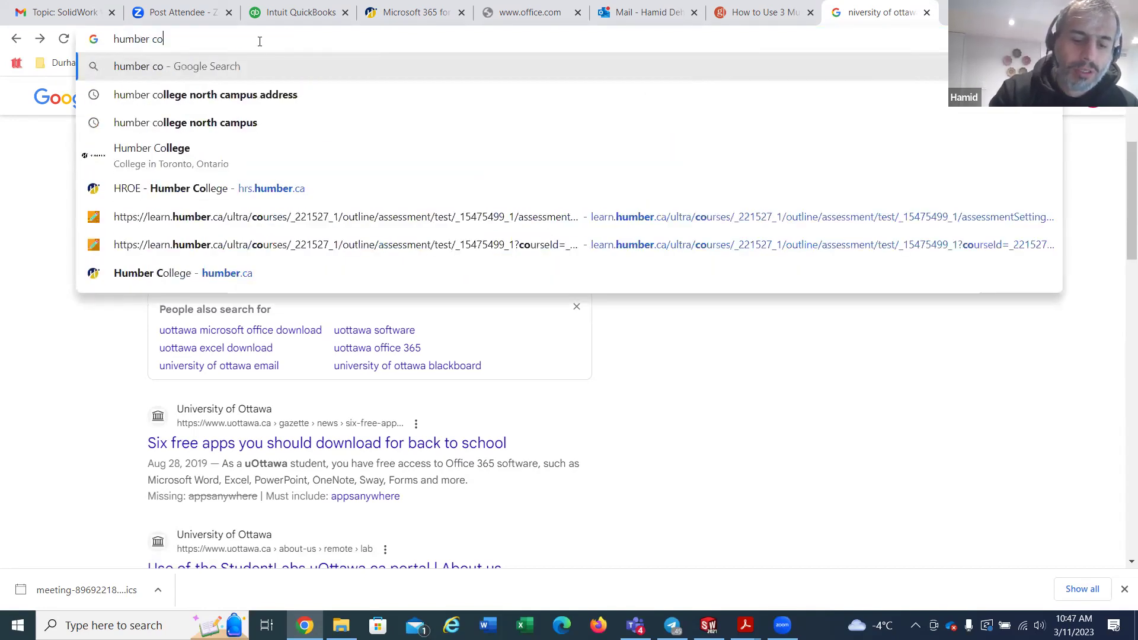
type("ps ")
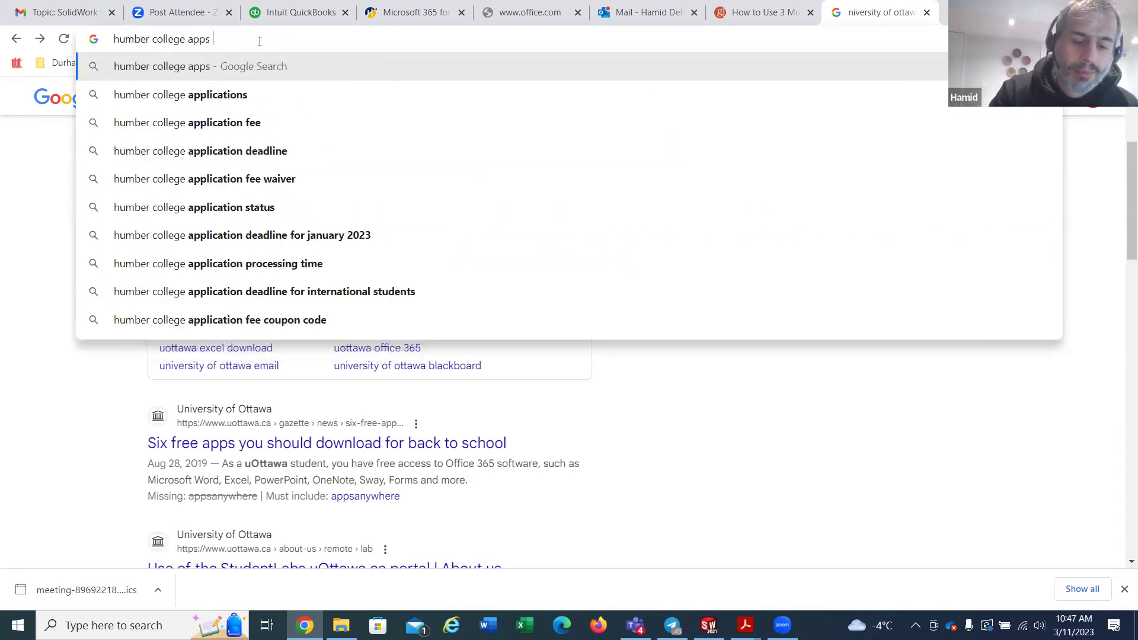
type("anywhere")
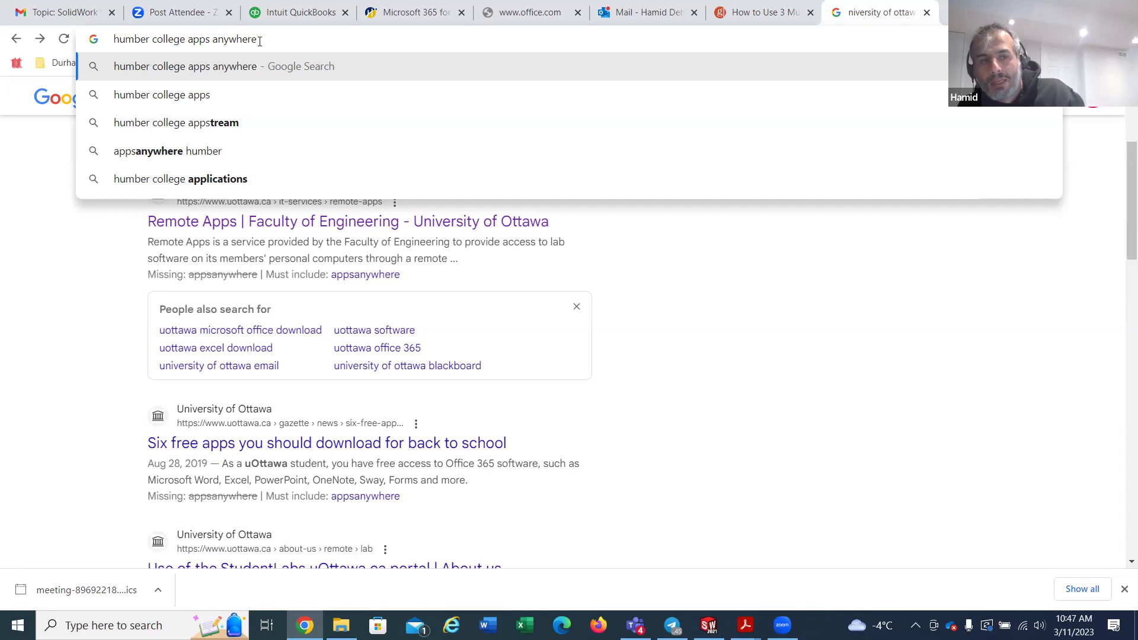
key("Return")
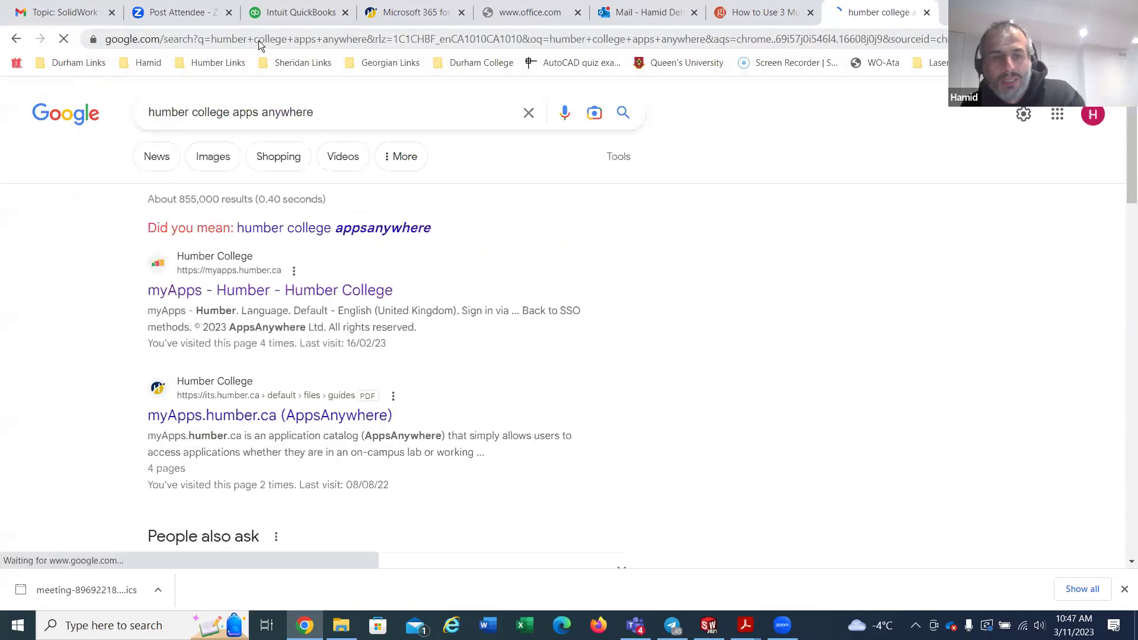
Step: Open Humber College's myApps portal from the search results, sign in via Microsoft 365 and allow the AppsAnywhere Launcher to open
left_click(245, 294)
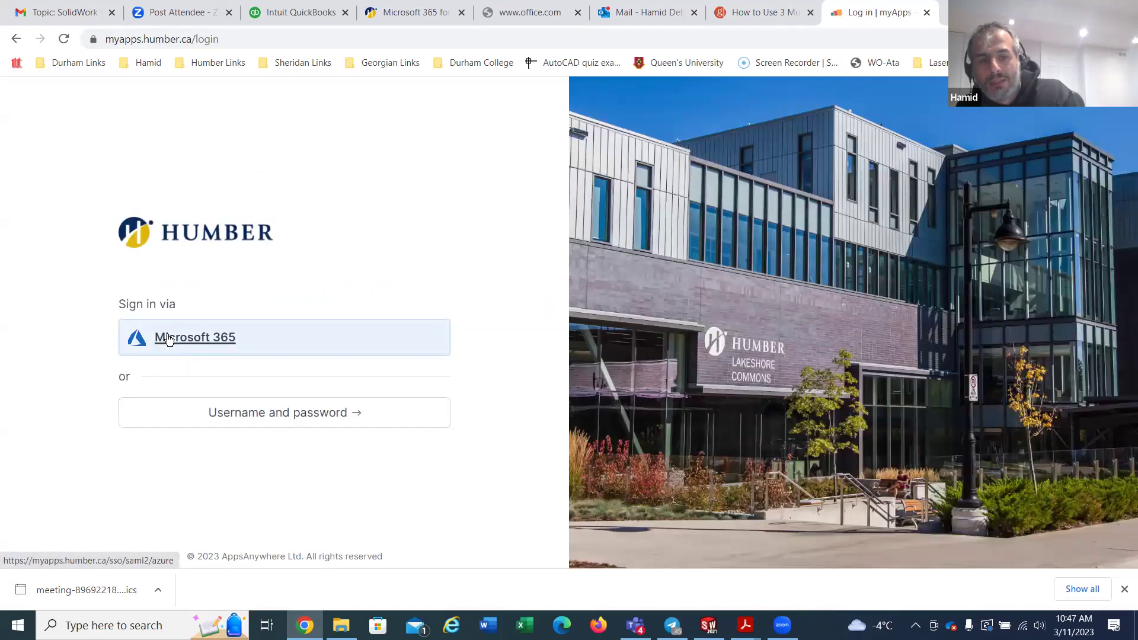
left_click(192, 339)
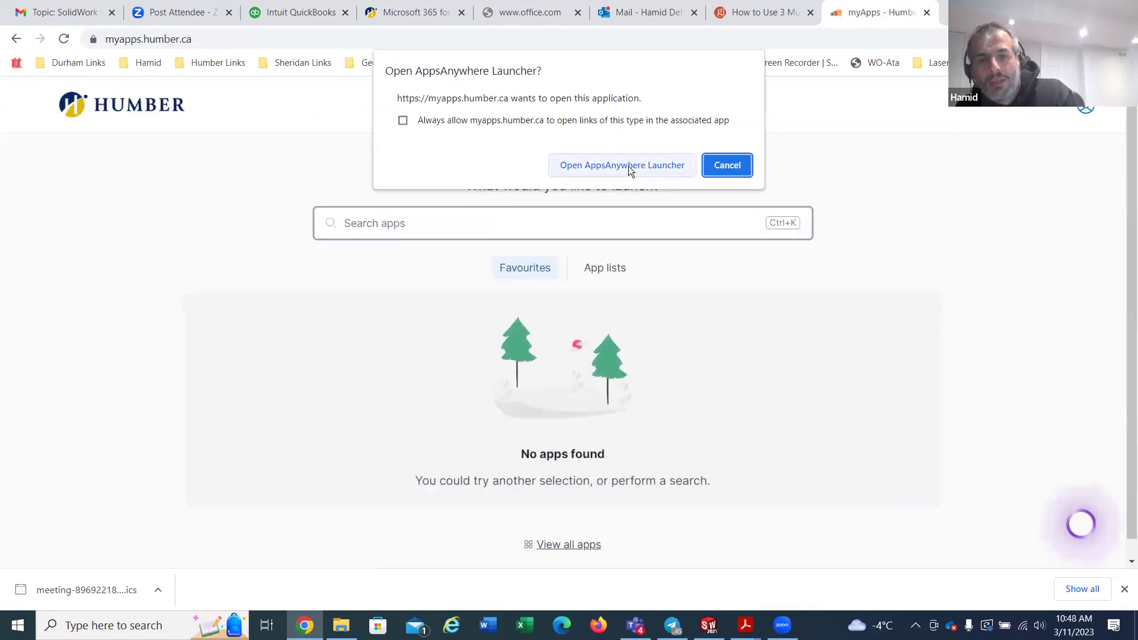
left_click(626, 167)
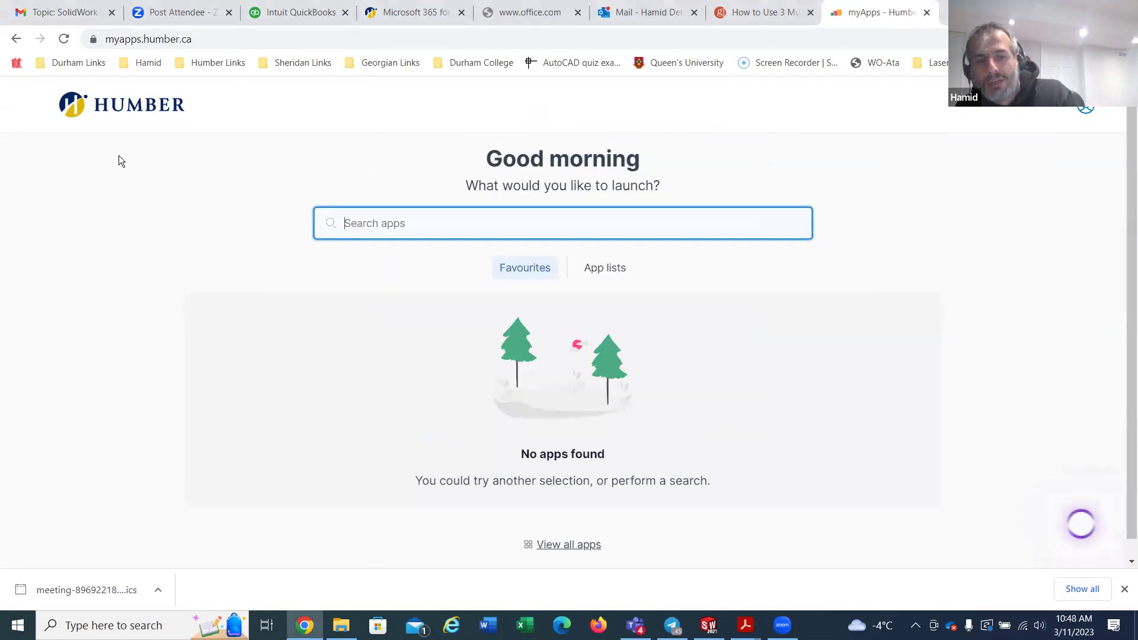
Step: Search the Humber apps for "soli", open the SOLIDWORKS entry and look through its launch methods and reasons for exclusion
type("soli")
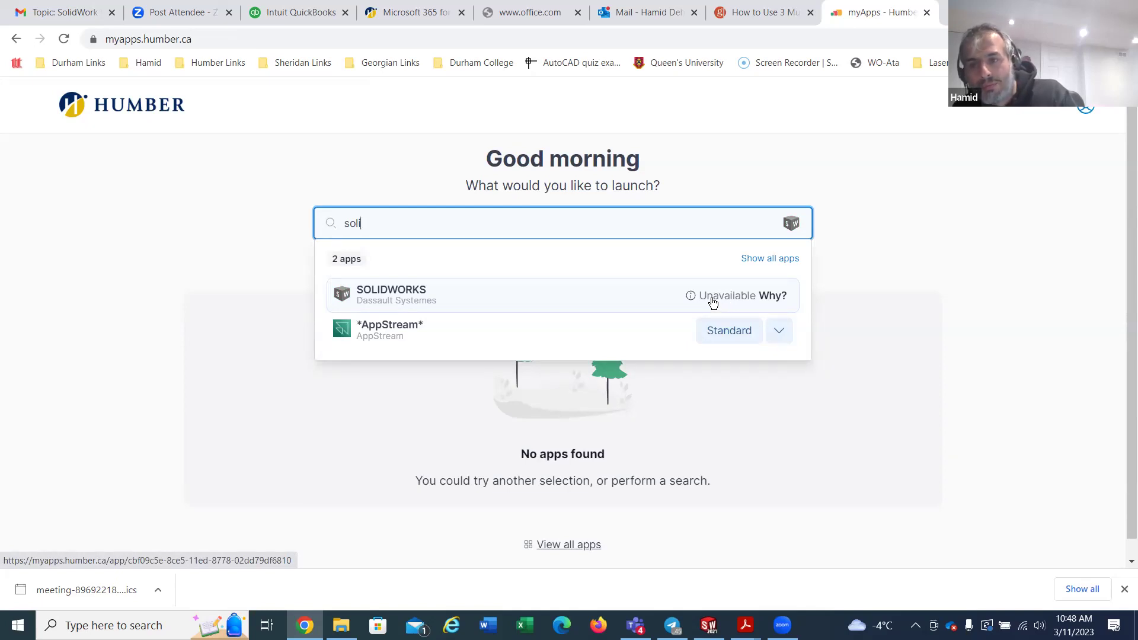
left_click(403, 294)
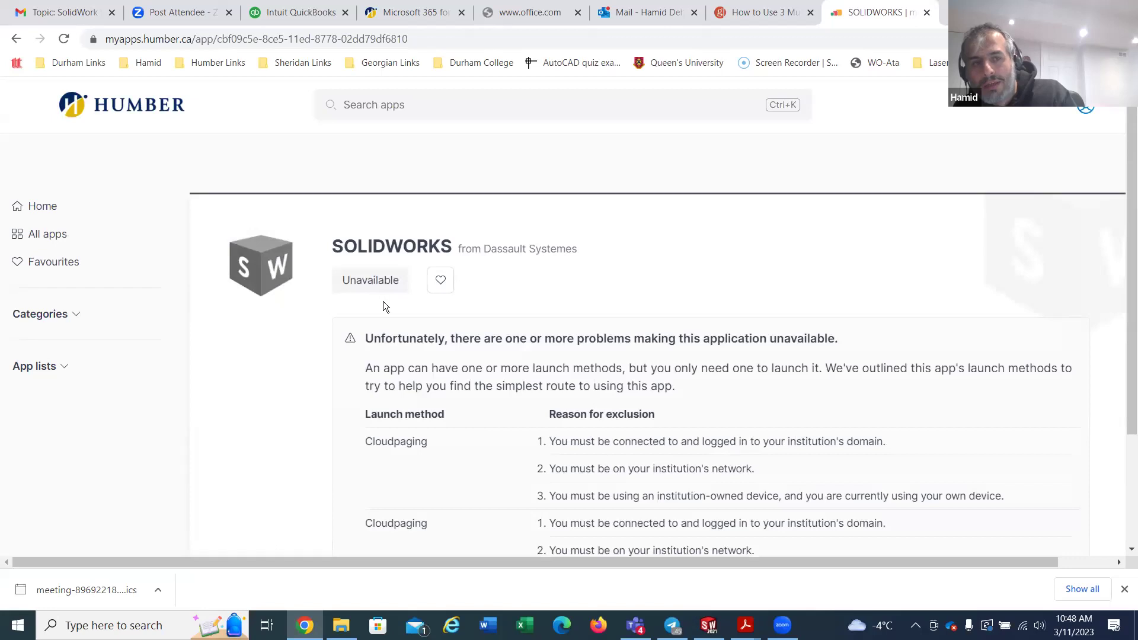
scroll(631, 449, "down", 3)
scroll(709, 508, "up", 1)
scroll(684, 492, "down", 1)
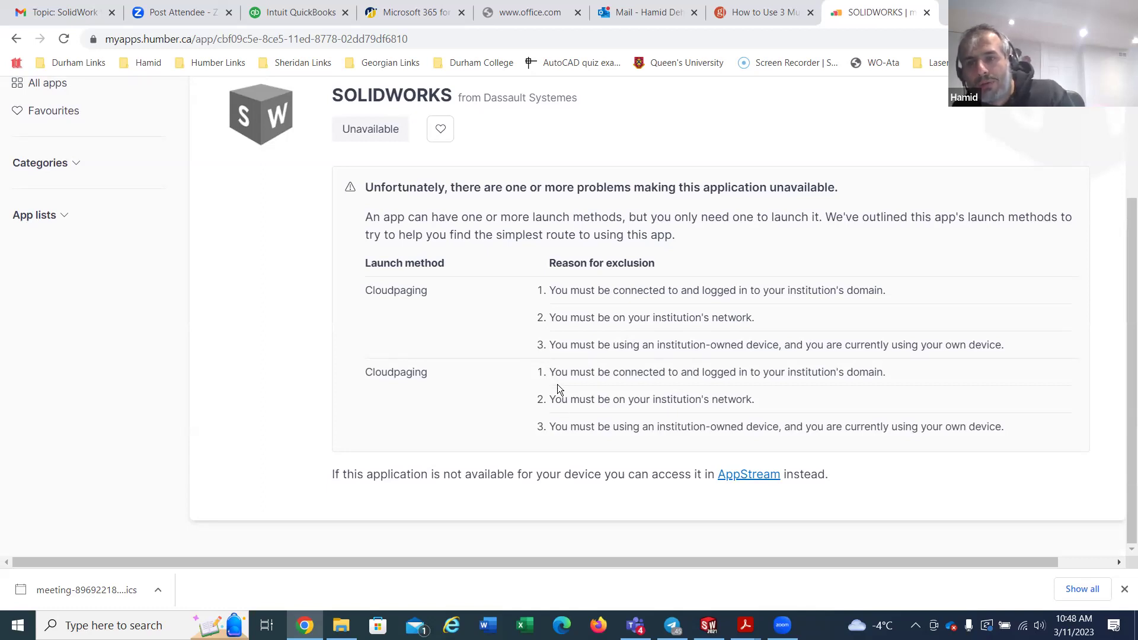
scroll(563, 403, "up", 3)
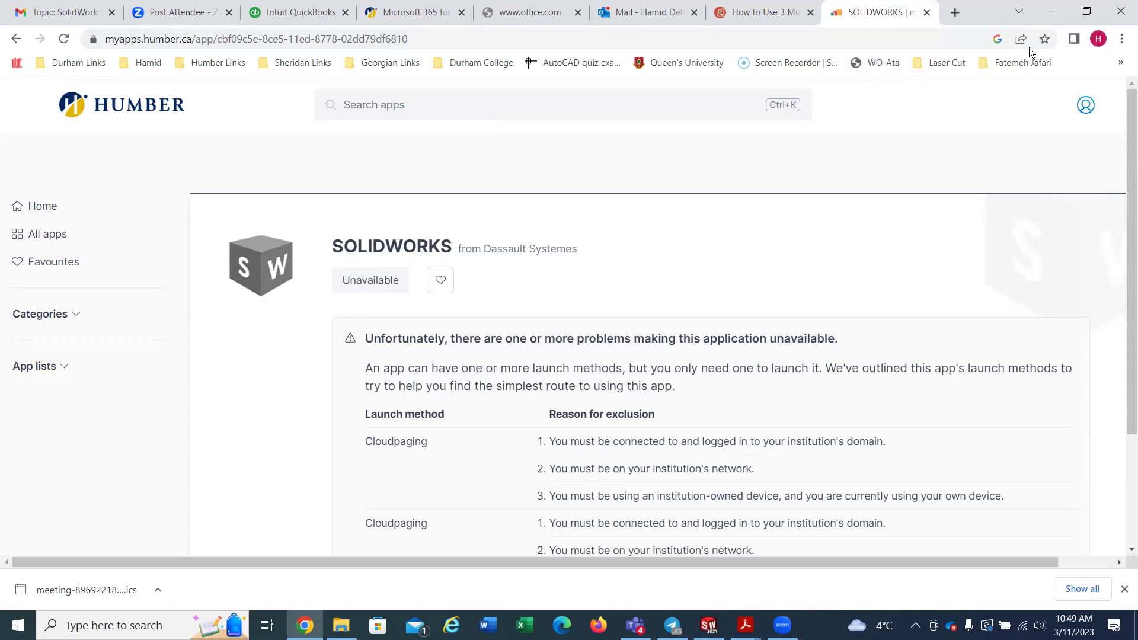
Step: Close the SOLIDWORKS app page and the multiple-screens article, and read the "Design Challenge Activity at Humber College" email in Outlook
left_click(926, 12)
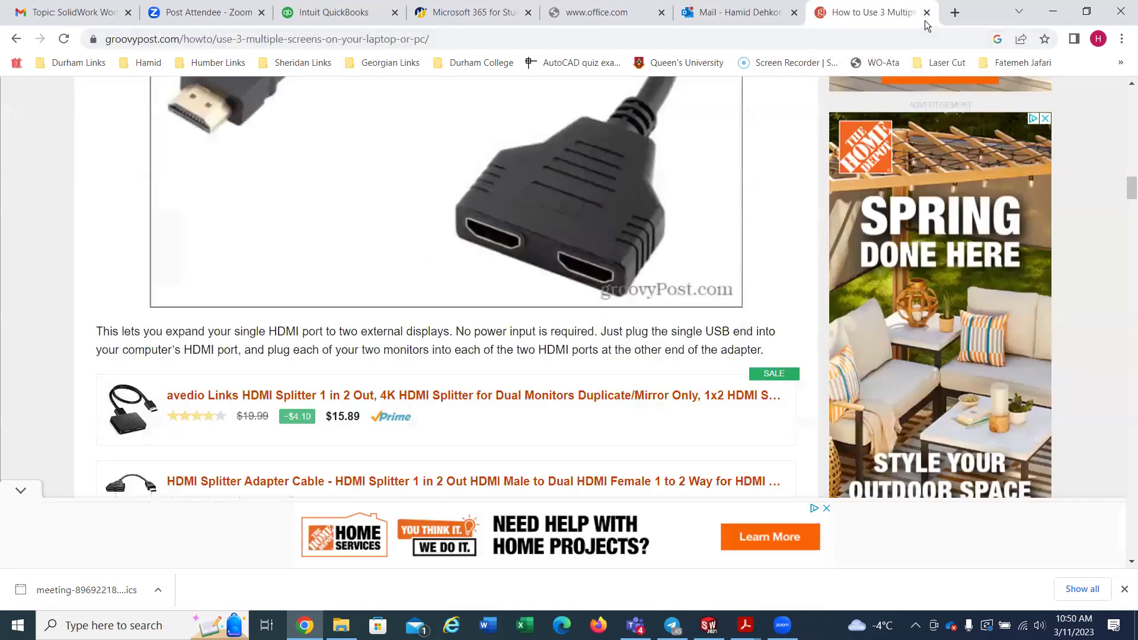
left_click(927, 12)
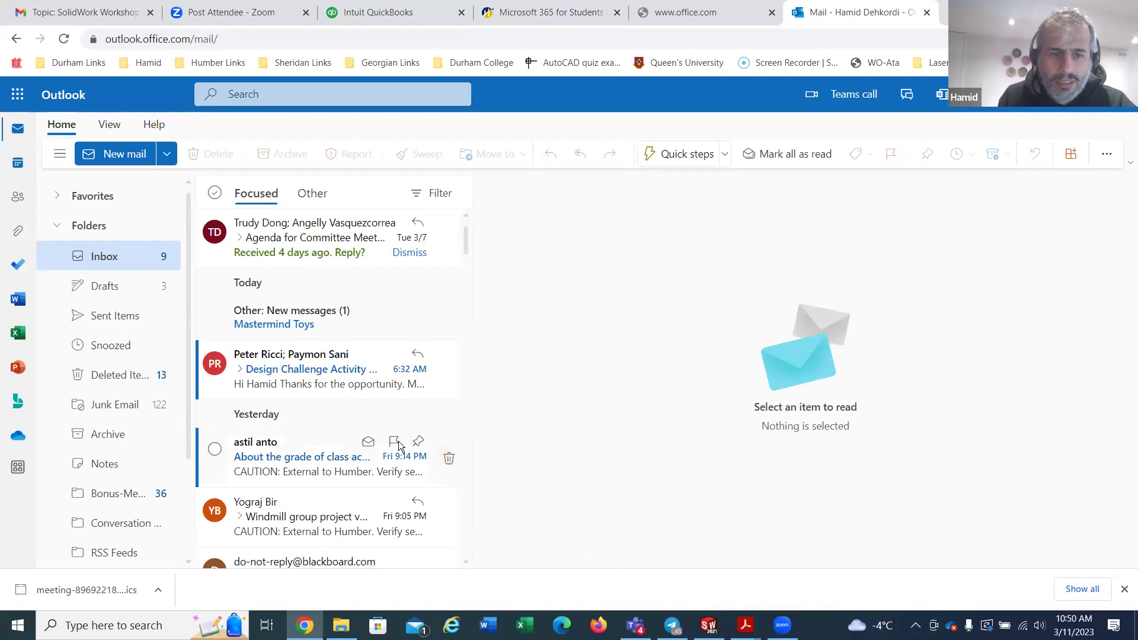
left_click(361, 396)
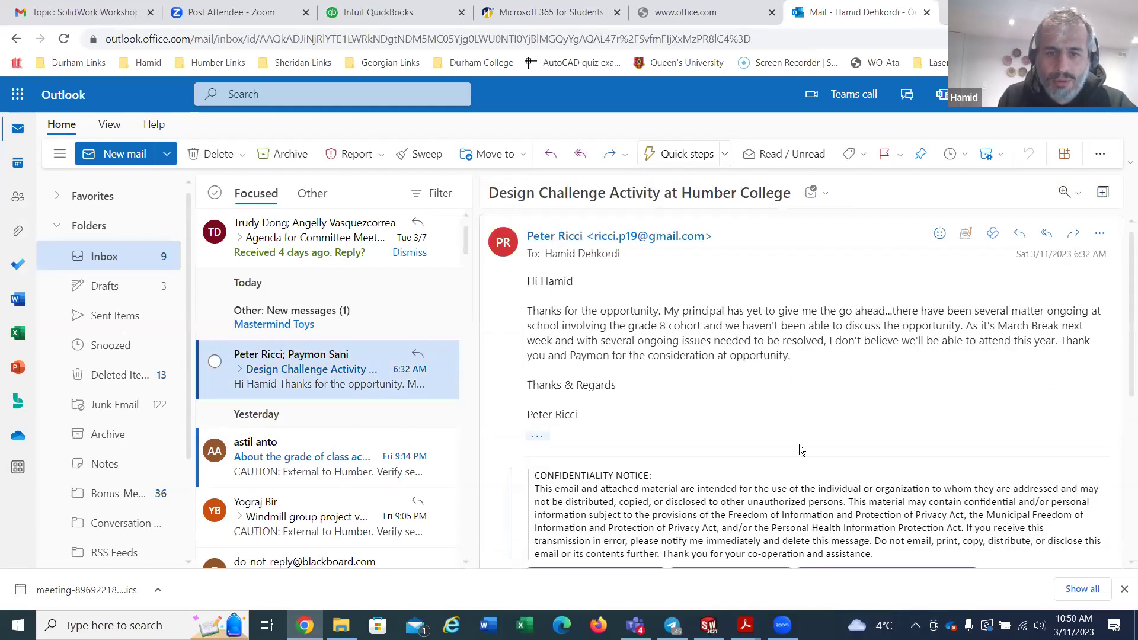
scroll(800, 449, "down", 1)
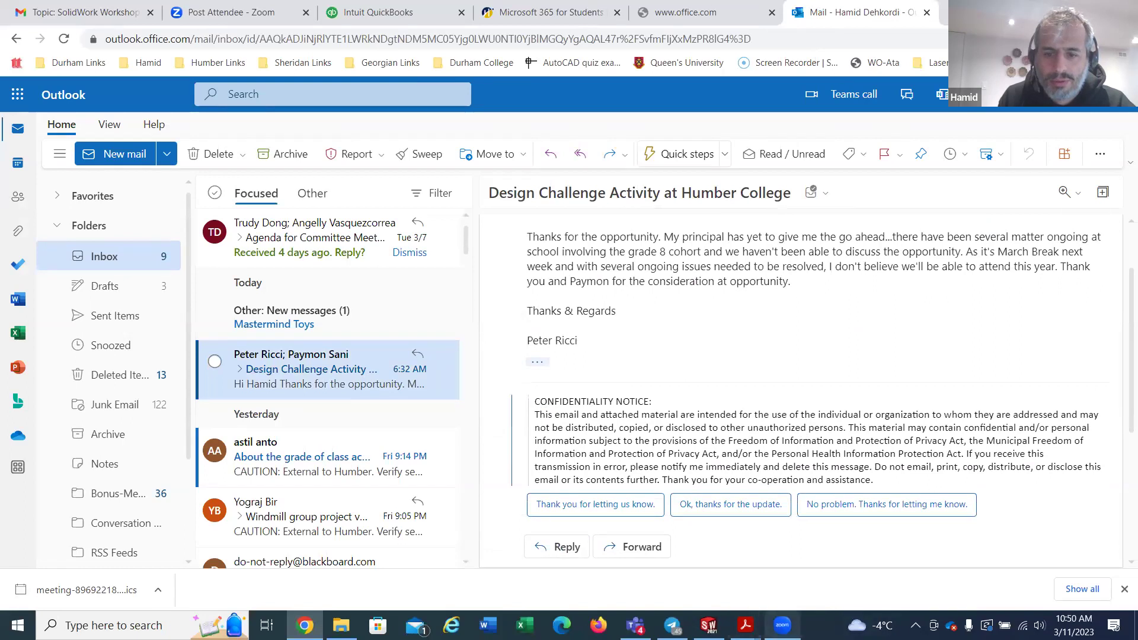
Step: Switch to Adobe Acrobat and examine the dimensions of the exercise drawing in EX-4.pdf
mouse_move(745, 625)
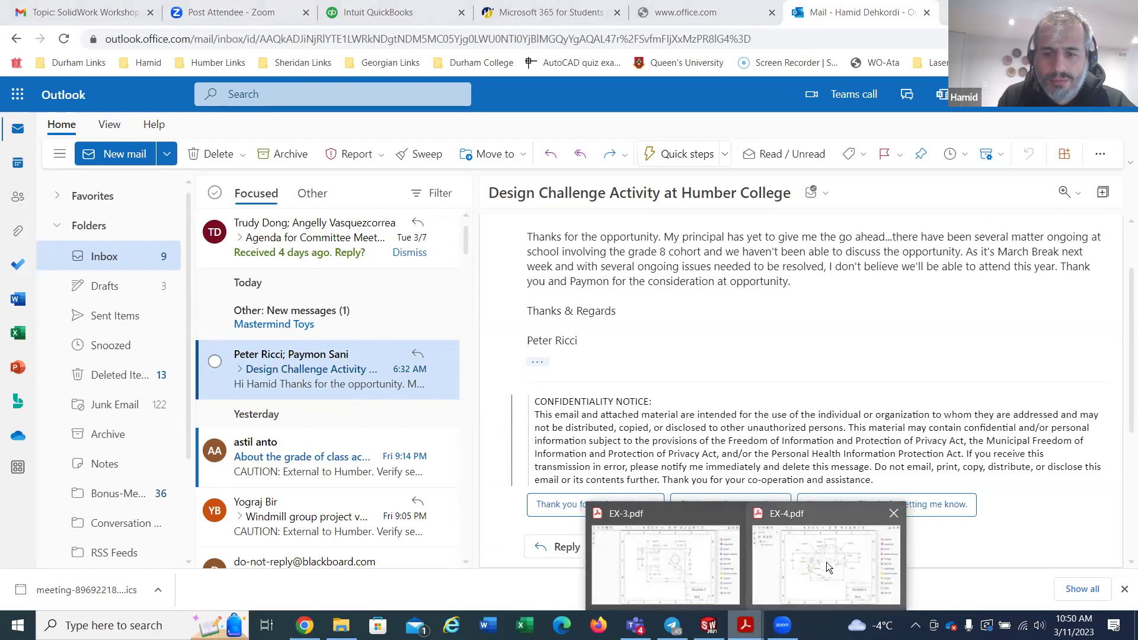
left_click(826, 562)
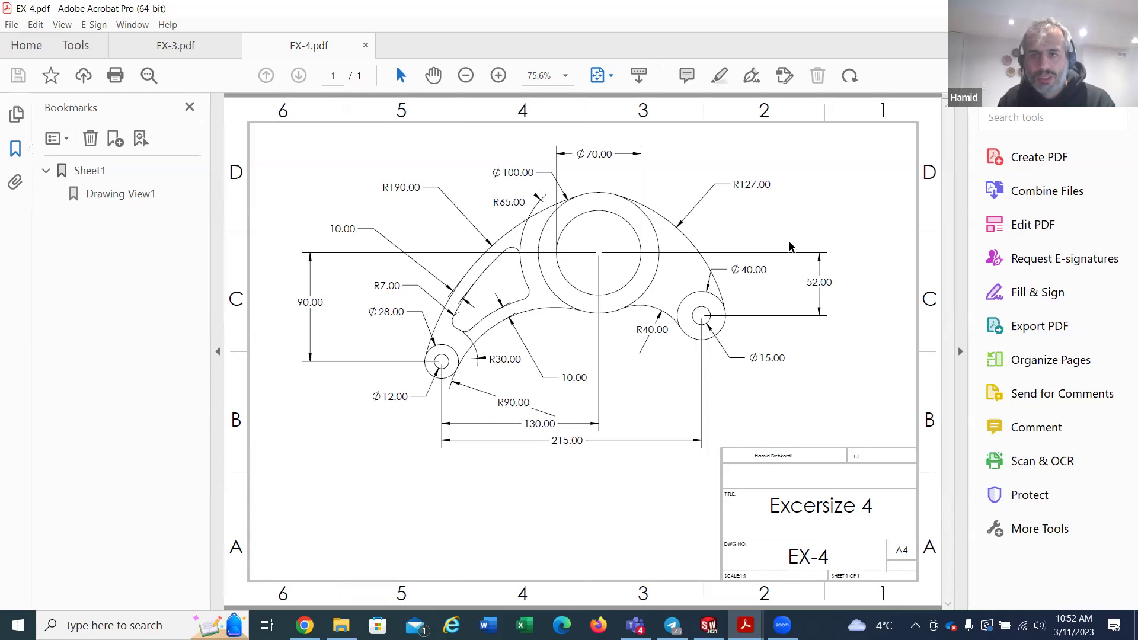
key("alt+Tab")
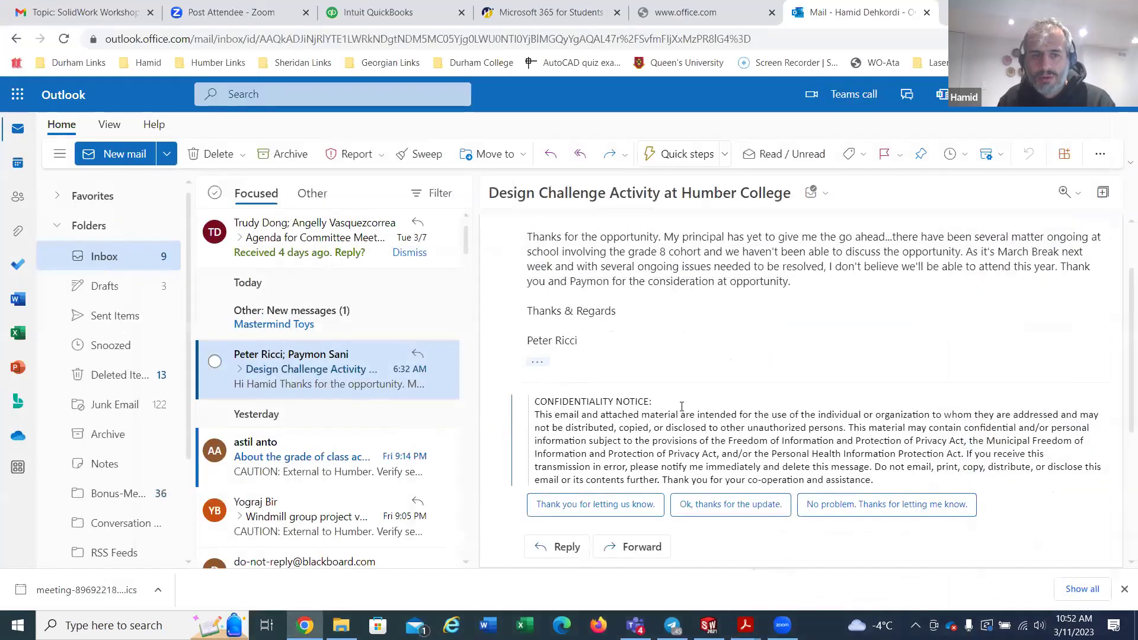
Step: Switch to SOLIDWORKS, close the EX-3 part and create a new document from the Part template
left_click(709, 625)
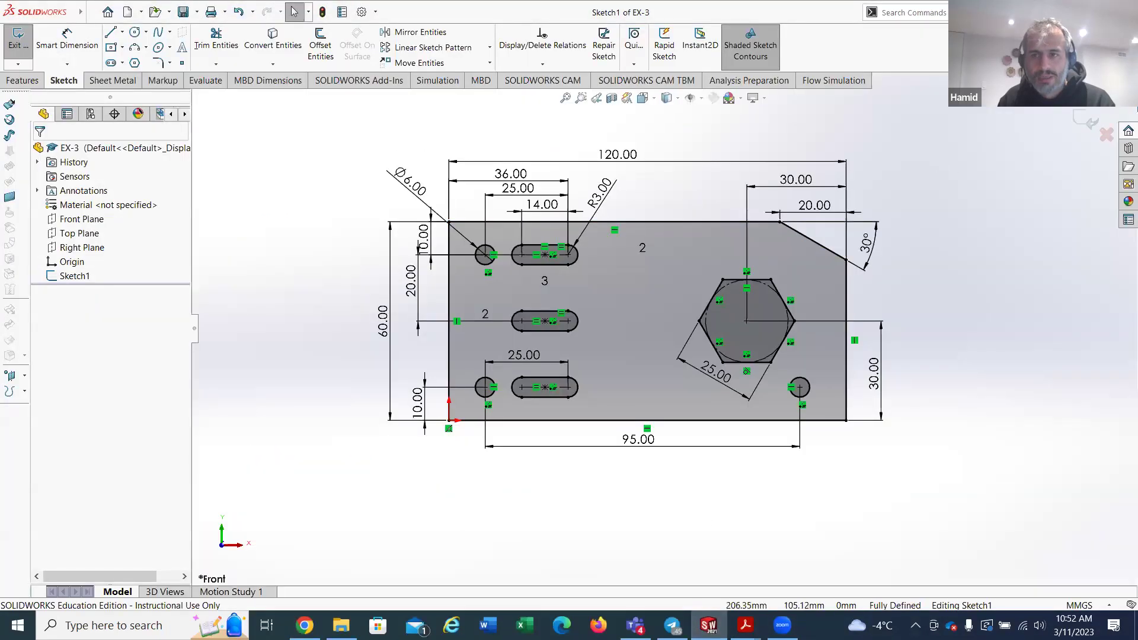
key("ctrl+w")
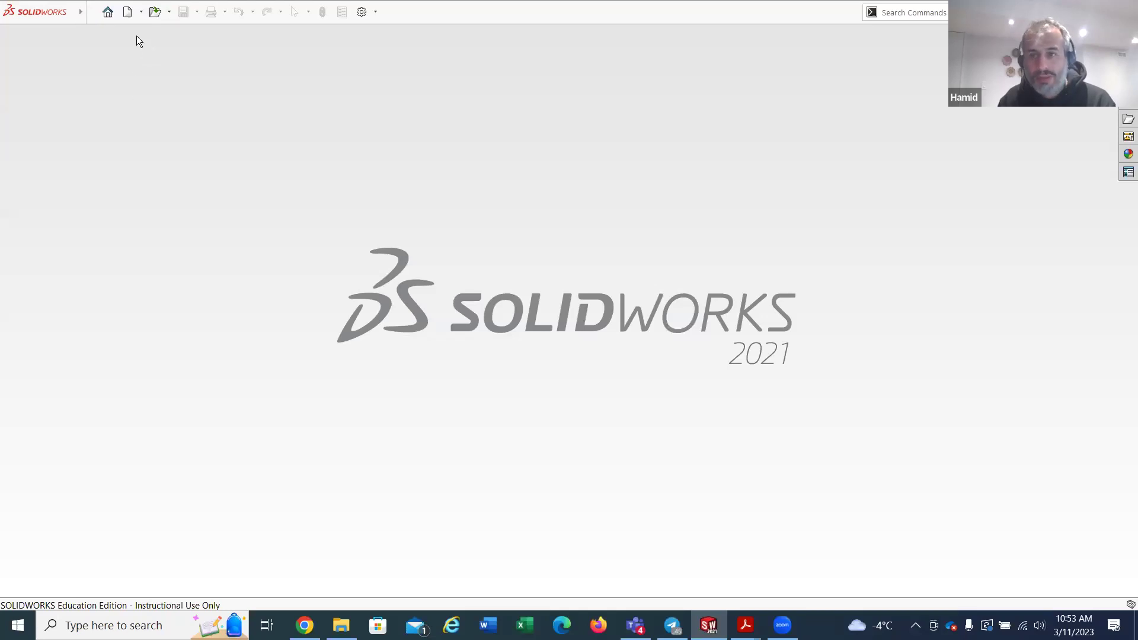
left_click(92, 12)
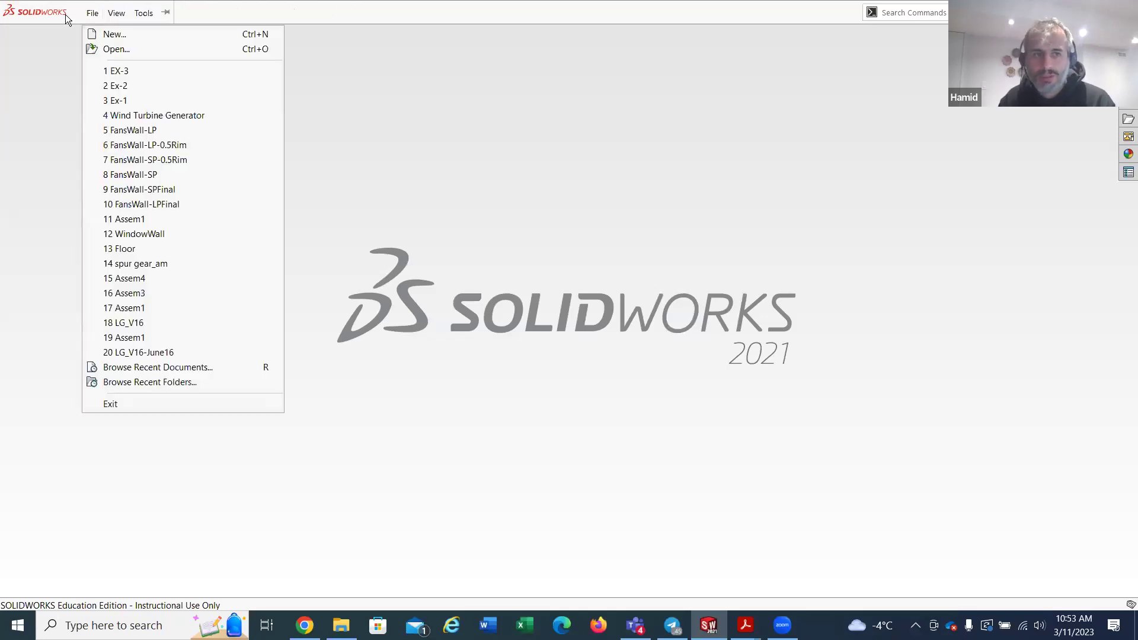
left_click(113, 33)
left_click(374, 209)
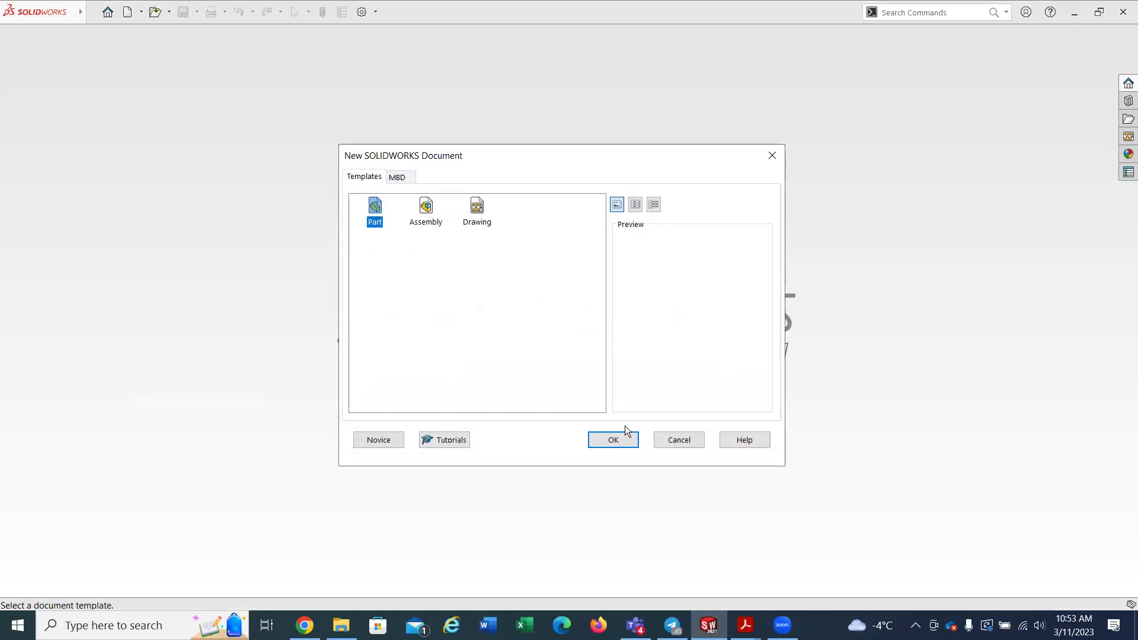
left_click(613, 439)
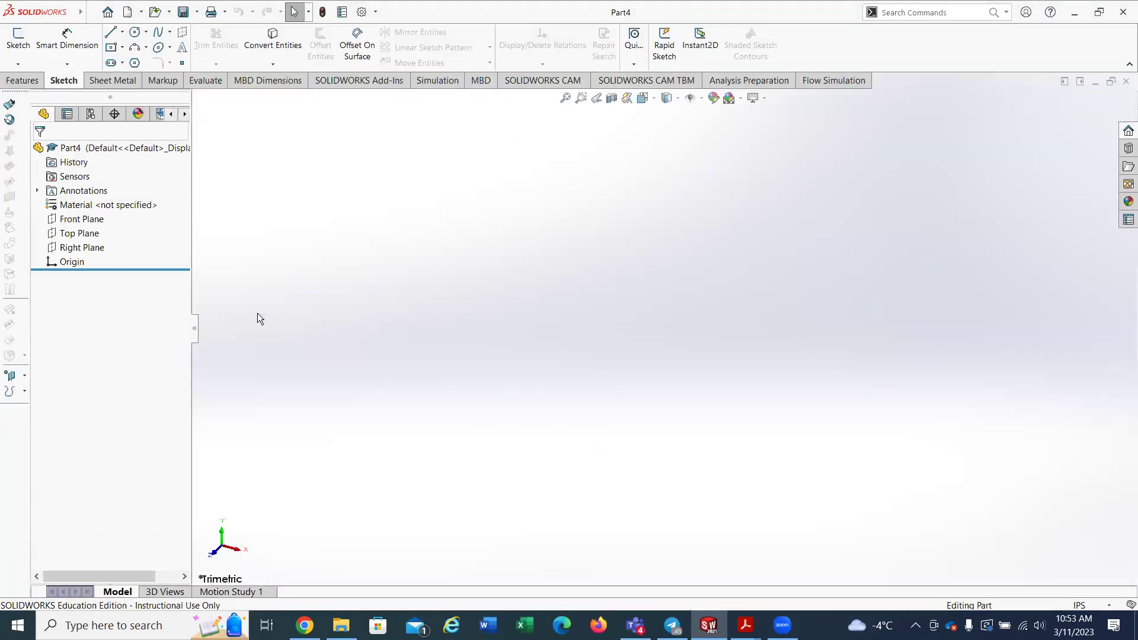
Step: Start a sketch on the Front Plane and check the Sketch Fillet and Sketch Chamfer commands
left_click(81, 218)
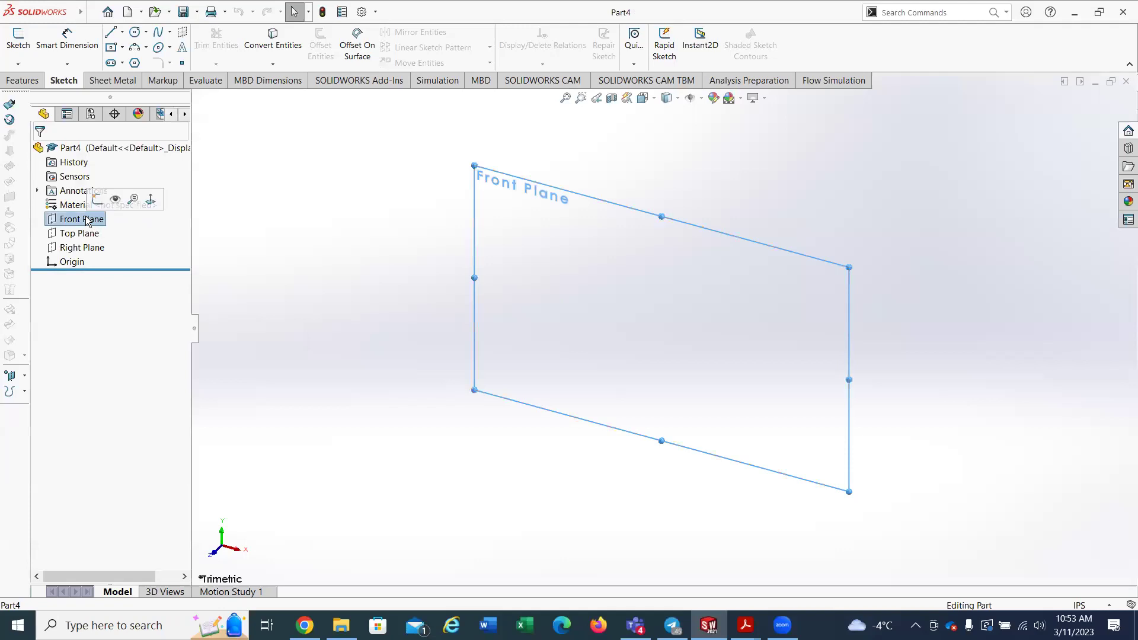
left_click(18, 39)
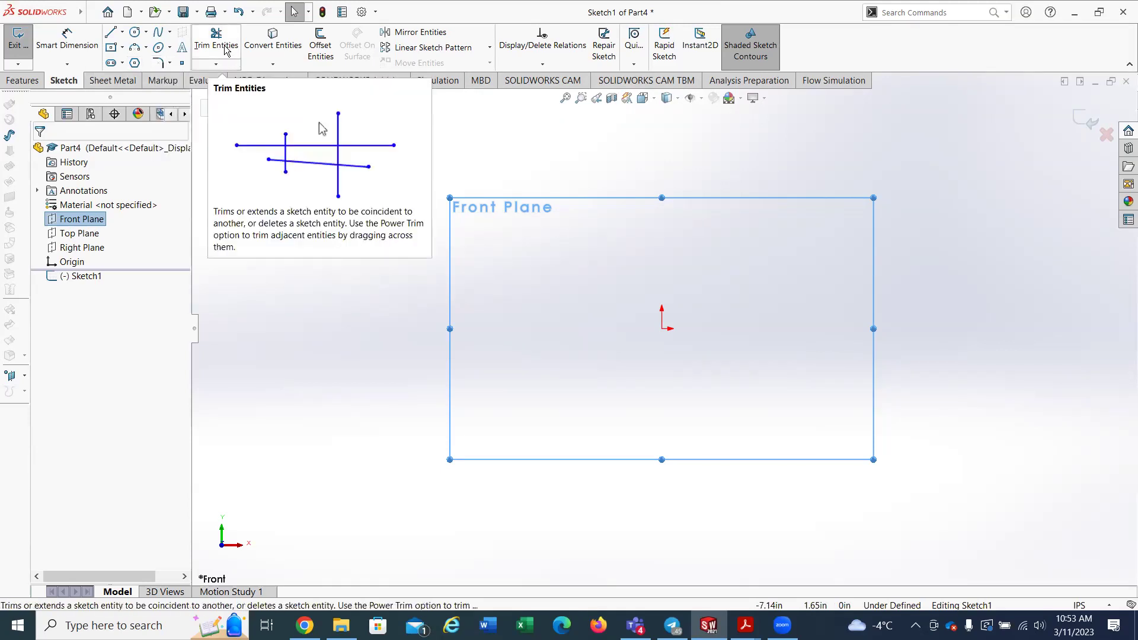
left_click(169, 64)
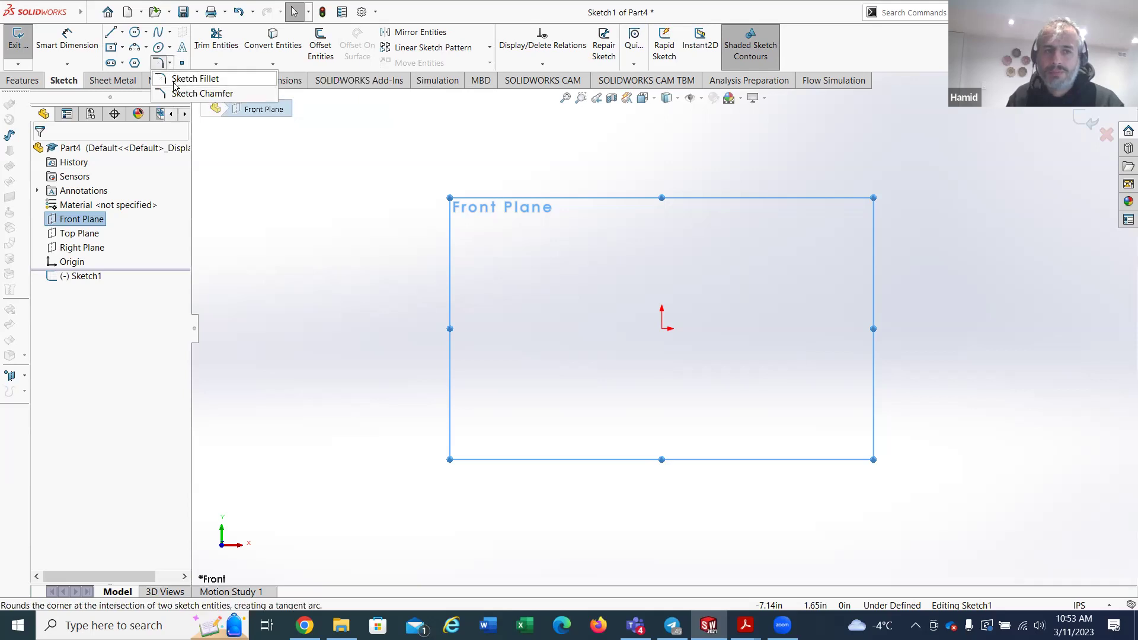
left_click(248, 170)
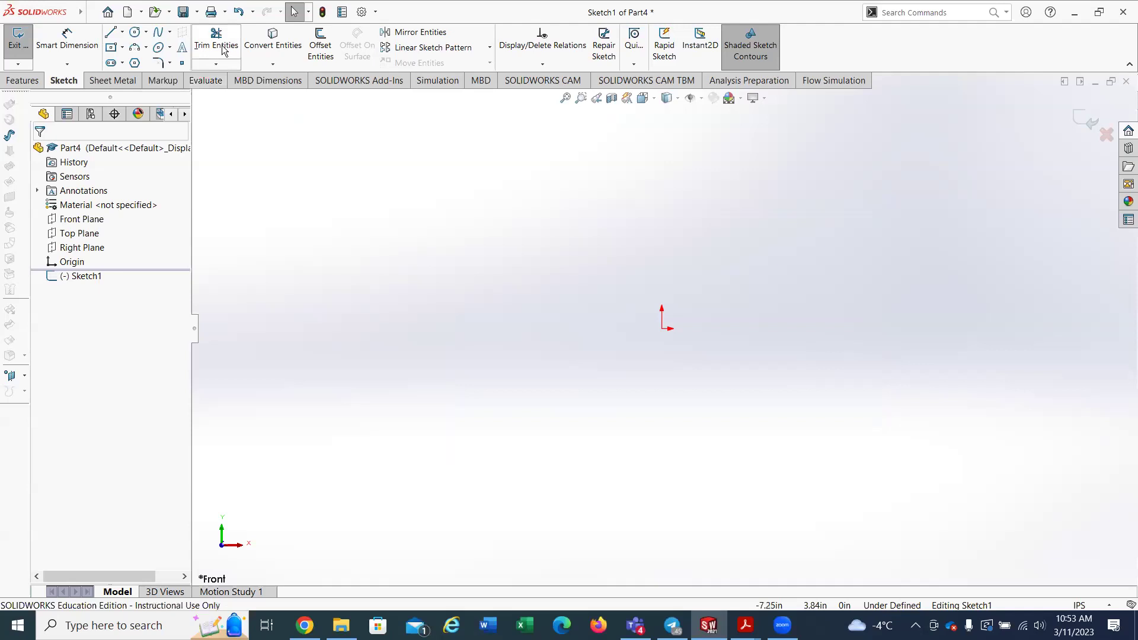
Step: Sketch two crossing diagonal lines and power-trim their ends beyond the intersection so they meet in a corner
left_click(109, 35)
left_click_drag(500, 171, 701, 360)
left_click_drag(674, 253, 561, 416)
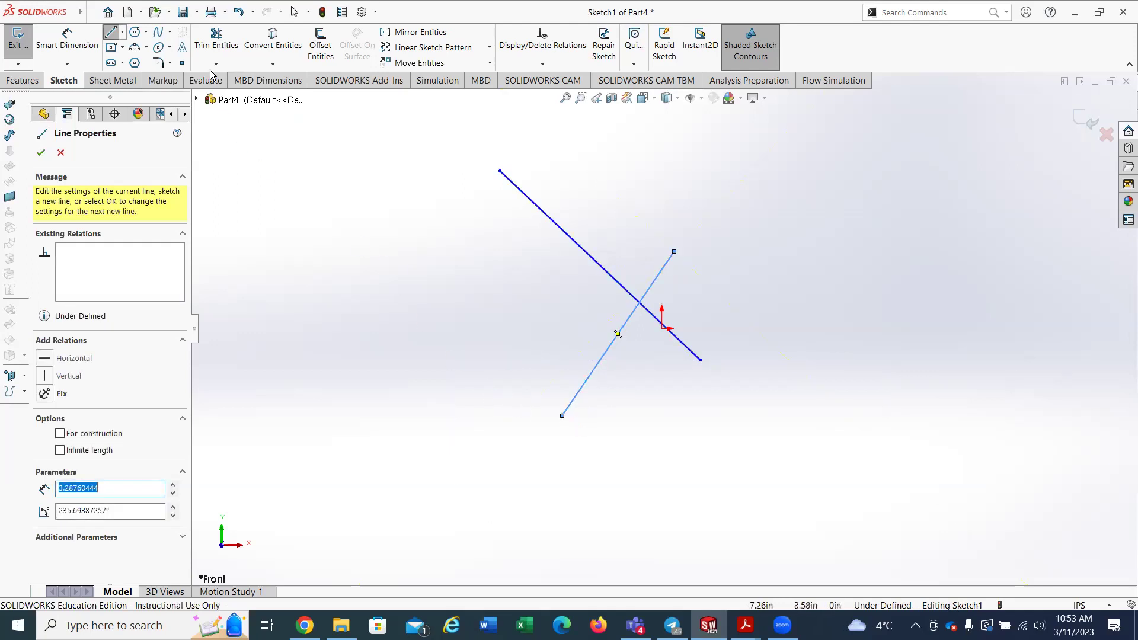
left_click(215, 37)
mouse_move(647, 220)
left_mouse_down()
mouse_move(676, 274)
mouse_move(680, 316)
mouse_move(647, 371)
left_mouse_up()
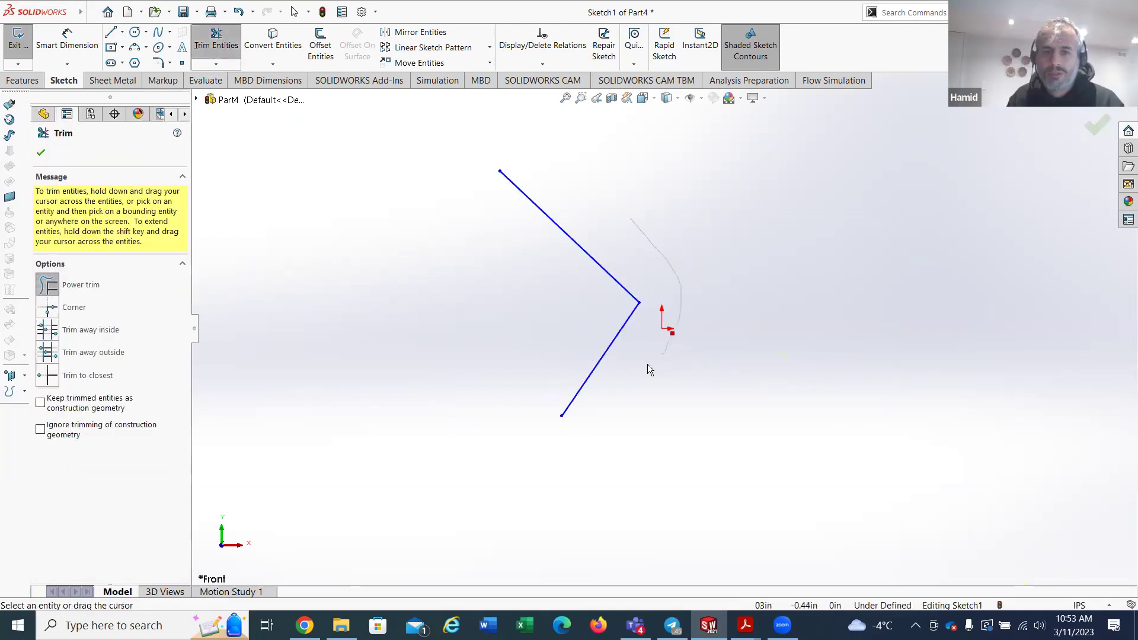
Step: Finish trimming and delete both demonstration lines from the sketch
left_click(40, 152)
left_click_drag(663, 374, 511, 234)
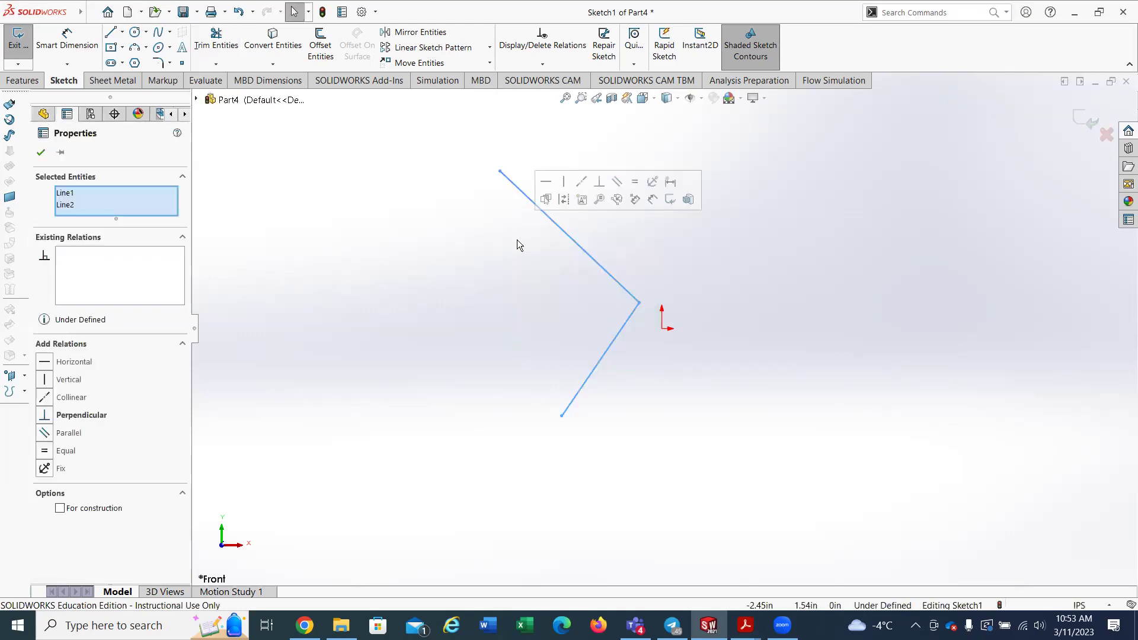
key("Delete")
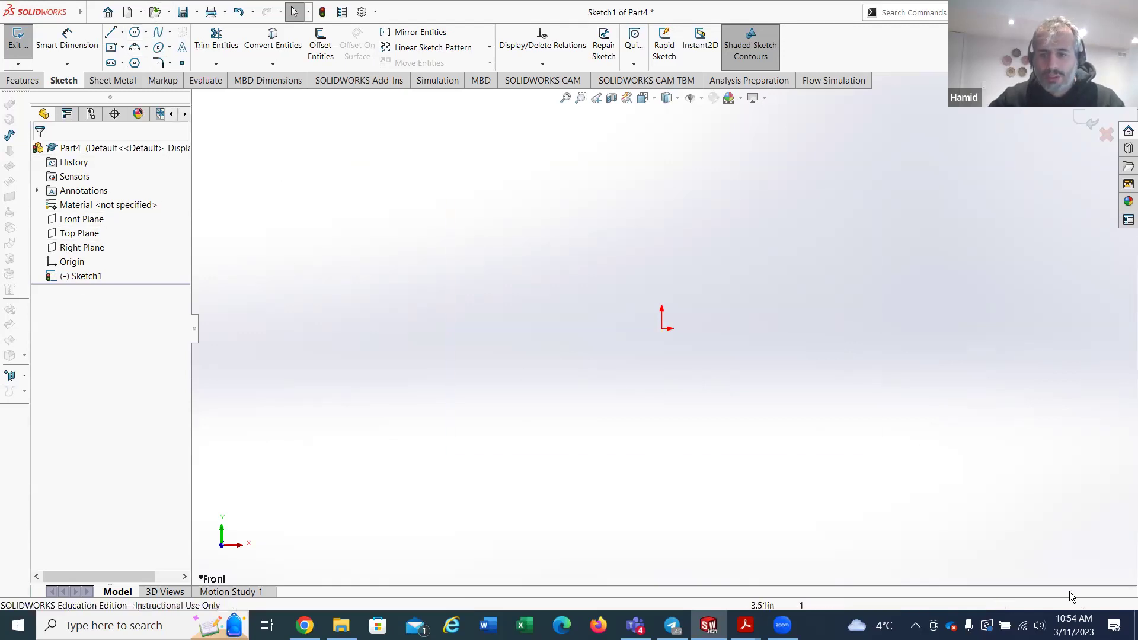
Step: Set the part's unit system to MMGS and remove the empty sketch
left_click(1079, 606)
left_click(1016, 552)
key("ctrl+z")
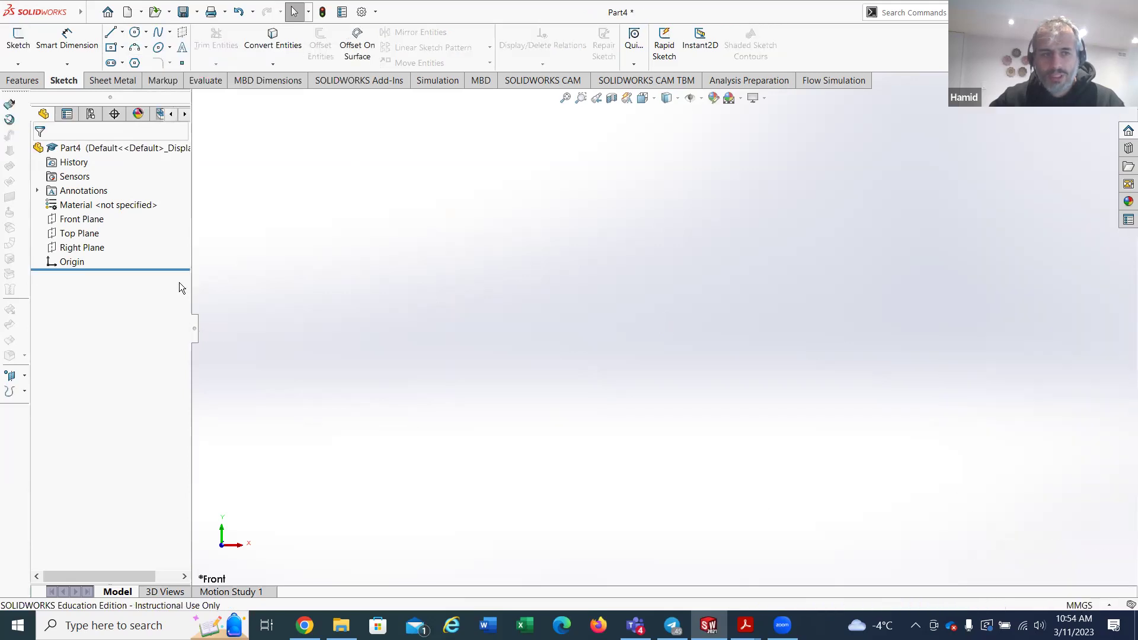
Step: Sketch three pairs of concentric circles on the Front Plane: at the origin (diameters about 110 and 57 mm), below left and below right
left_click(72, 220)
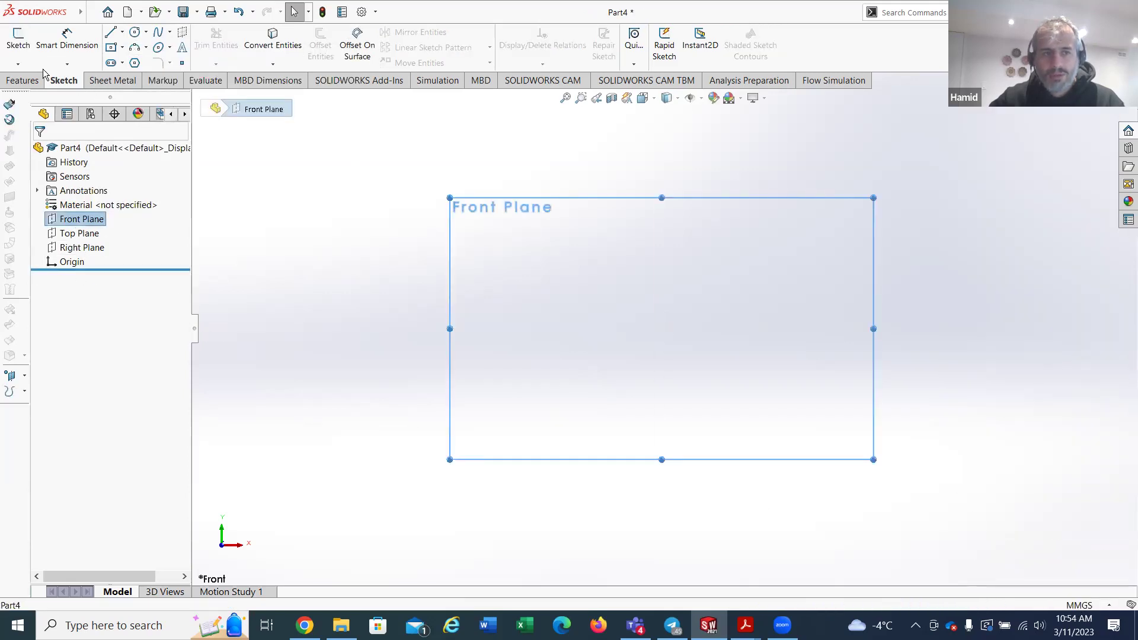
left_click(18, 50)
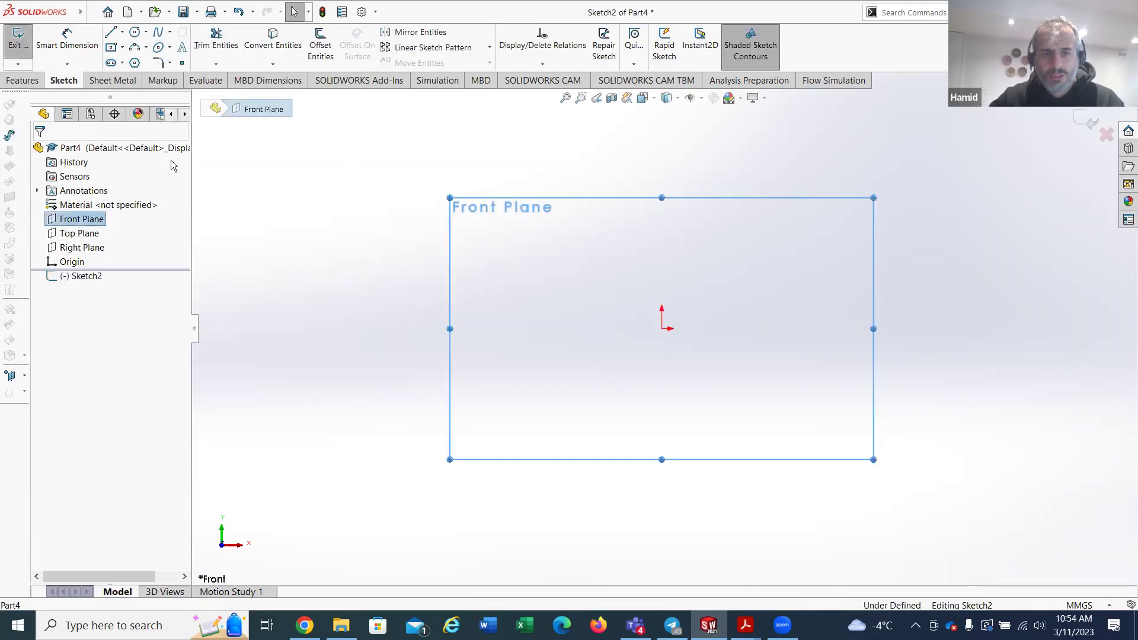
left_click(135, 33)
left_click_drag(662, 329, 610, 277)
left_click_drag(662, 329, 585, 223)
left_click_drag(840, 411, 860, 448)
left_click_drag(452, 491, 486, 530)
Step: Dimension the two concentric circles at the origin with diameters of 100 mm (outer) and 70 mm (inner)
left_click(58, 50)
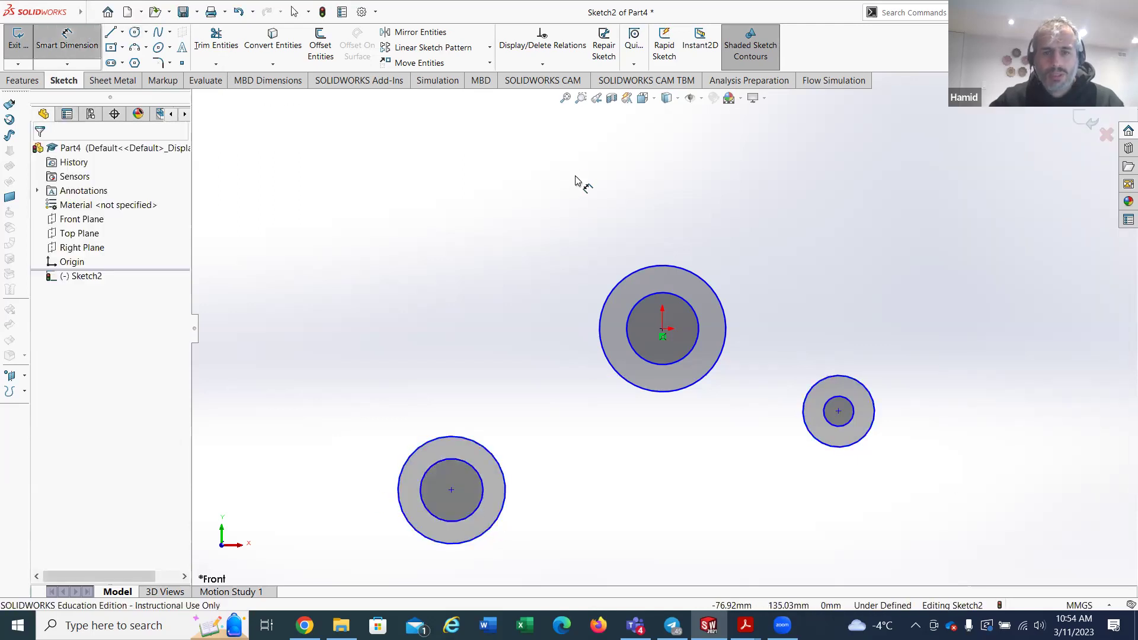
left_click(634, 271)
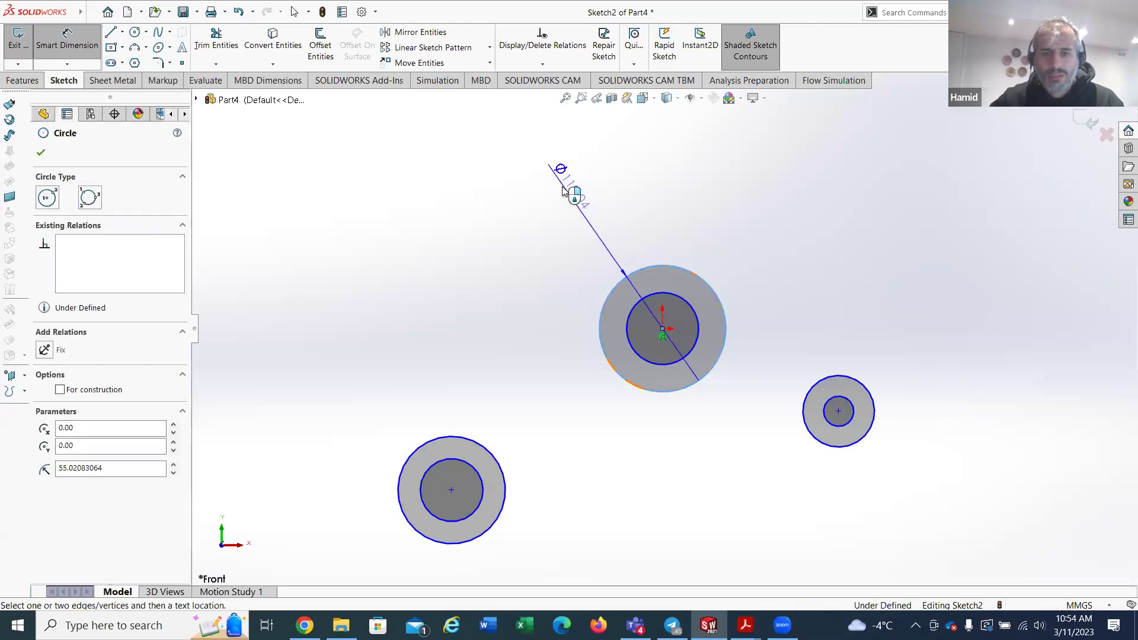
left_click(513, 228)
type("100")
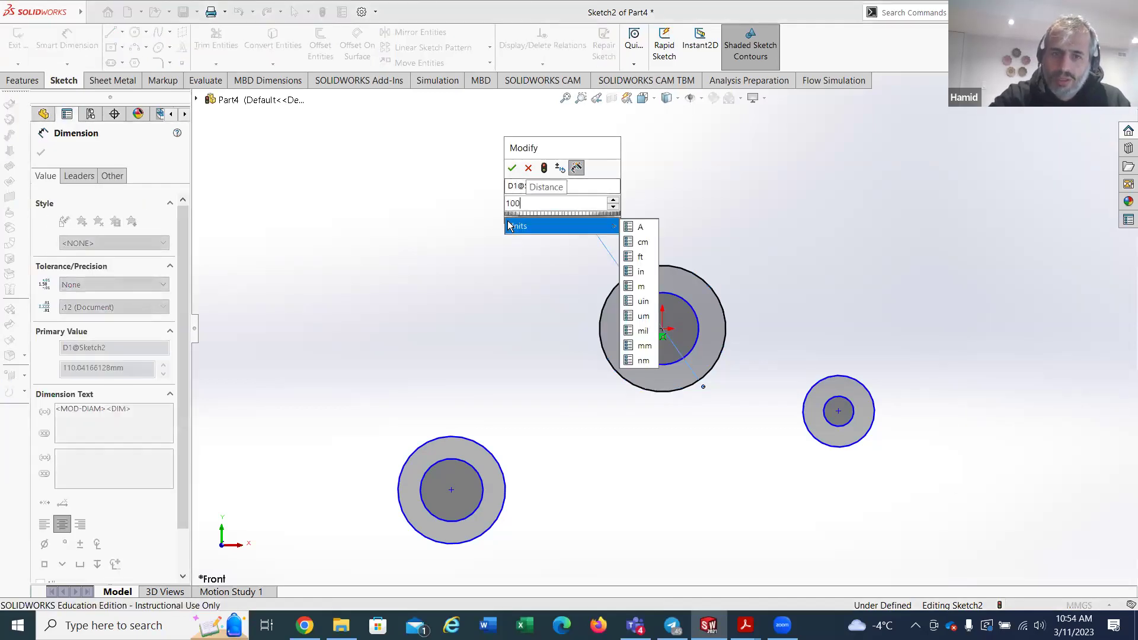
key("Return")
left_click(639, 297)
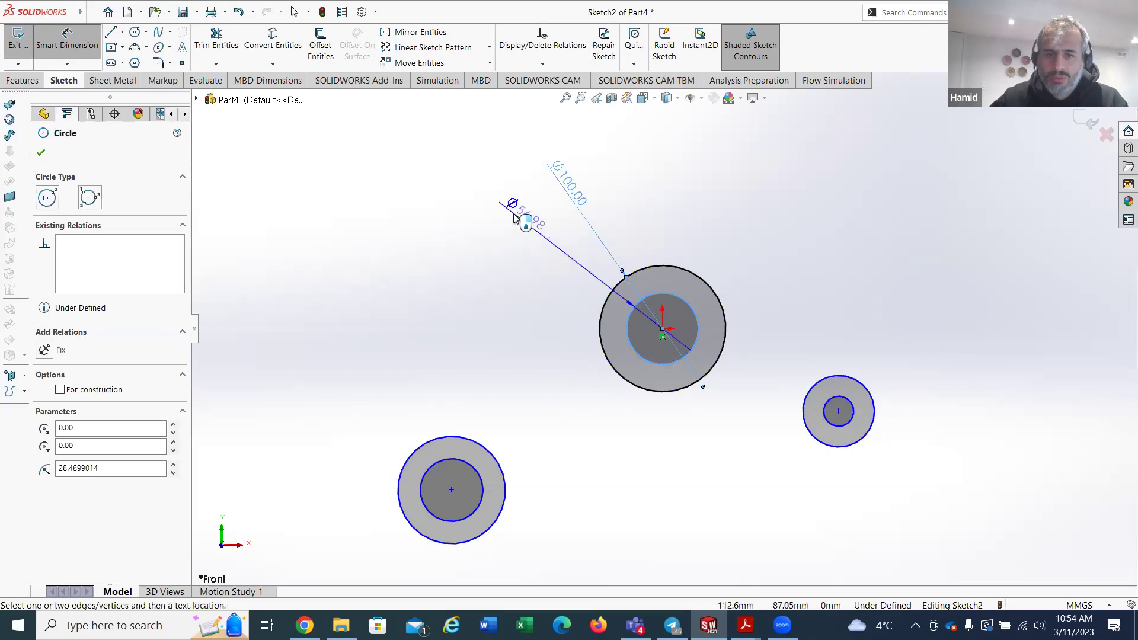
left_click(395, 255)
type("70")
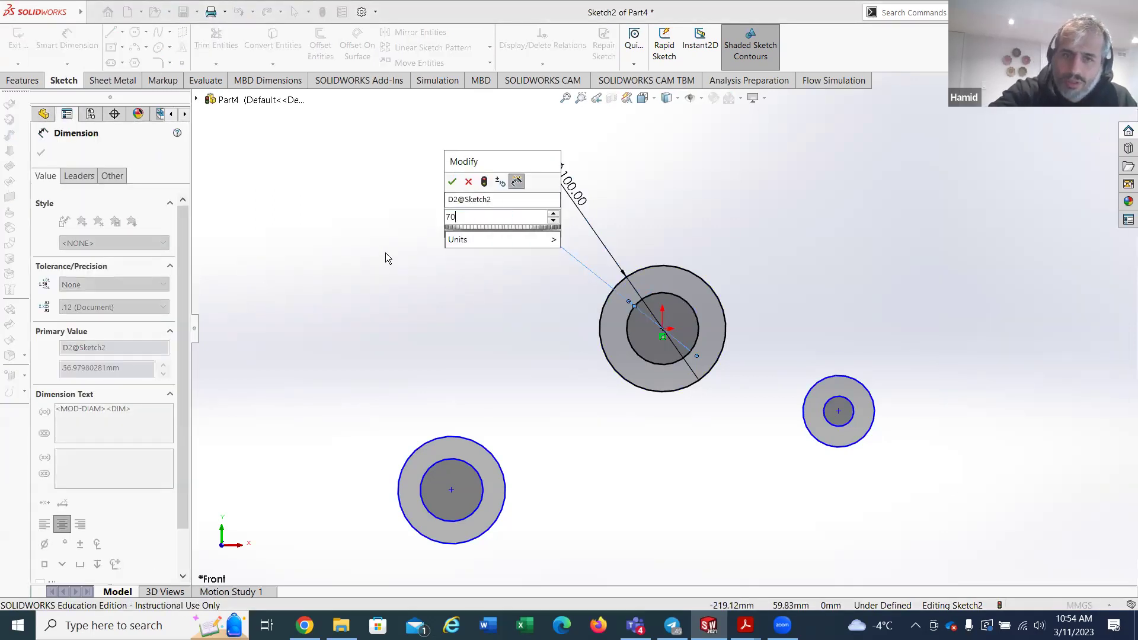
key("Return")
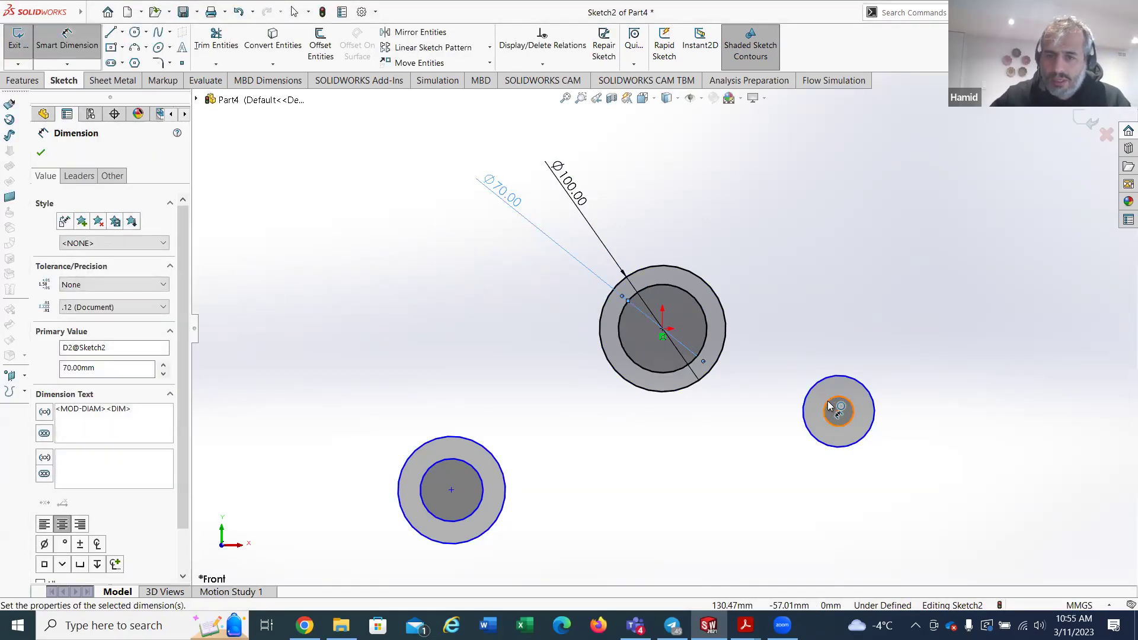
Step: Dimension the concentric circles right of the origin with diameters of 15 mm (inner) and 40 mm (outer)
left_click(828, 406)
left_click(857, 305)
type("15")
key("Return")
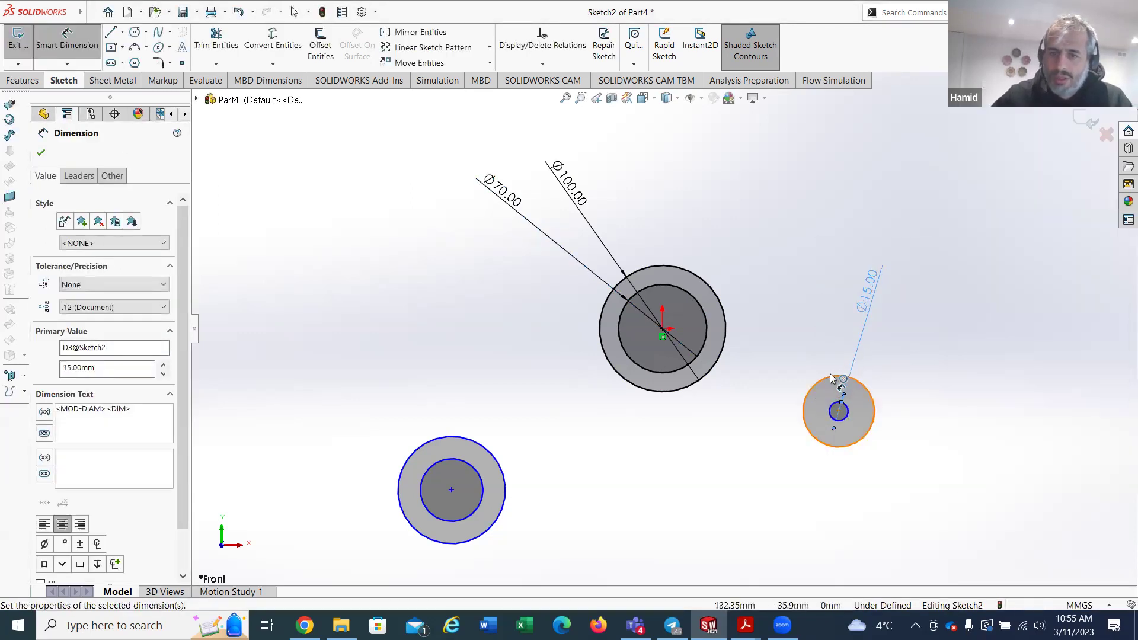
left_click(830, 378)
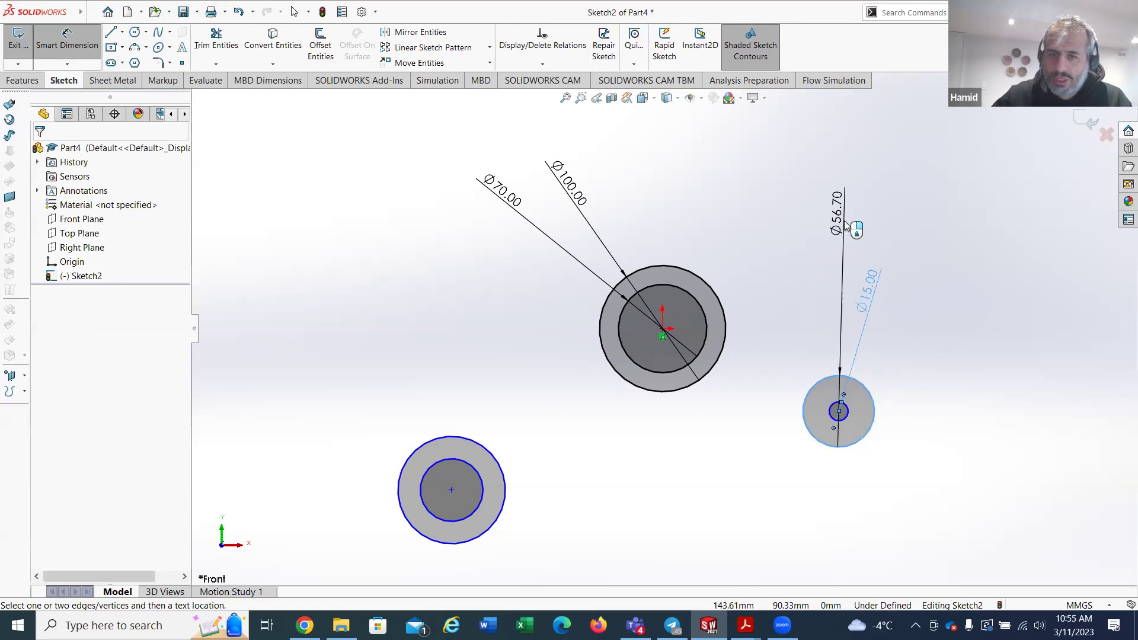
left_click(848, 228)
type("40")
key("Return")
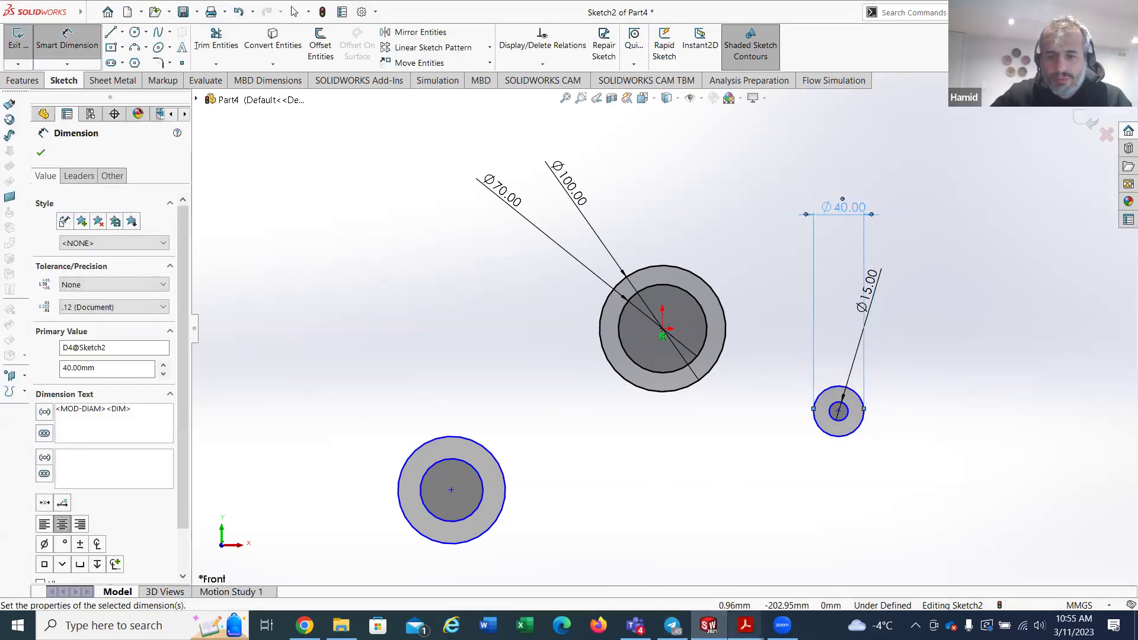
Step: Close EX-3.pdf and check the diameters of the lower-left circles on the EX-4.pdf drawing in Acrobat
mouse_move(746, 626)
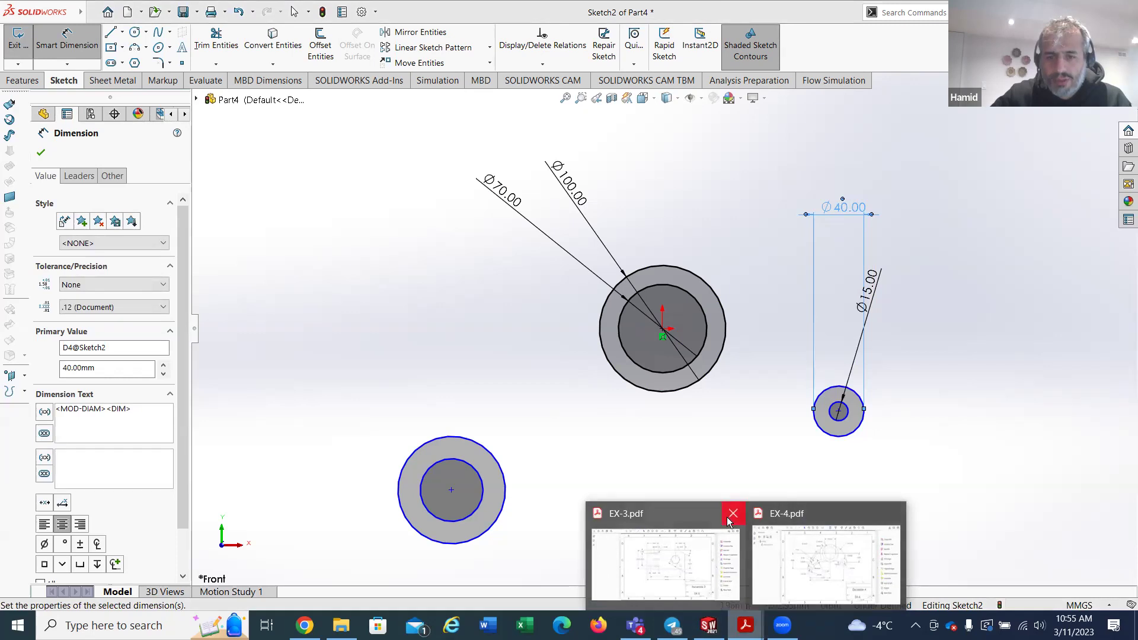
left_click(731, 515)
left_click(740, 571)
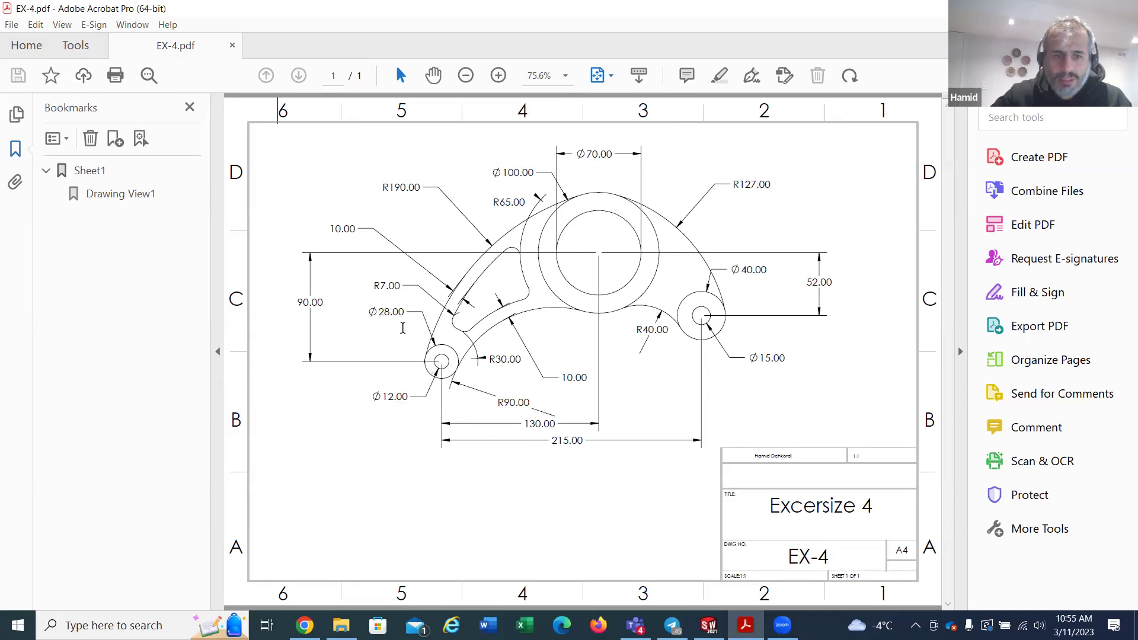
key("alt+Tab")
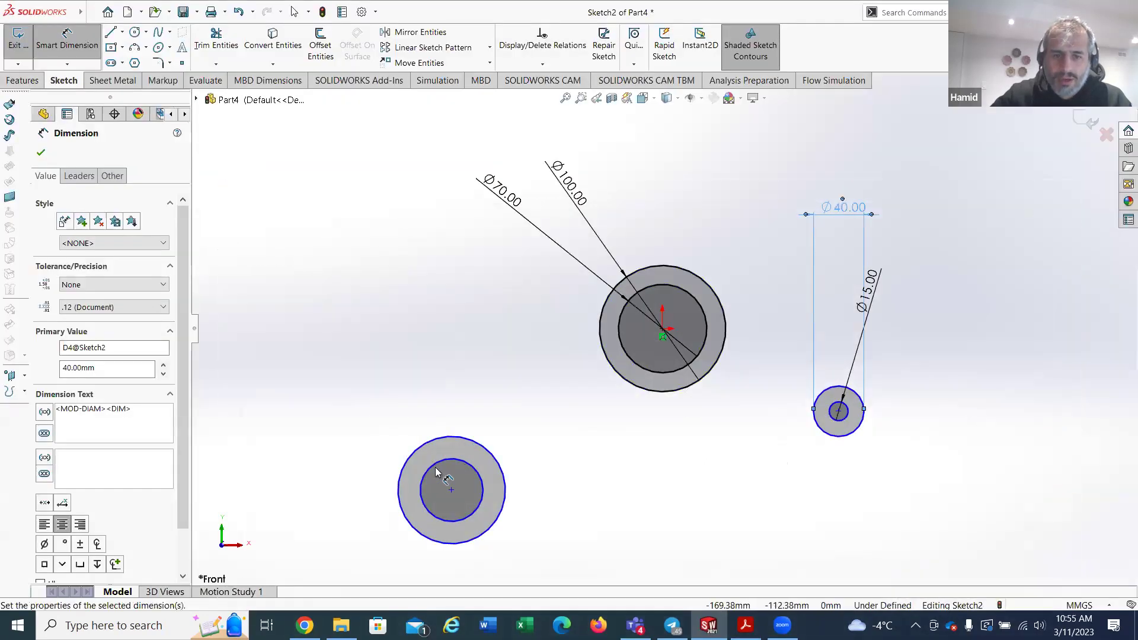
Step: In SOLIDWORKS, dimension the lower-left concentric circles with diameters of 12 mm (inner) and 28 mm (outer)
left_click(433, 470)
left_click(370, 395)
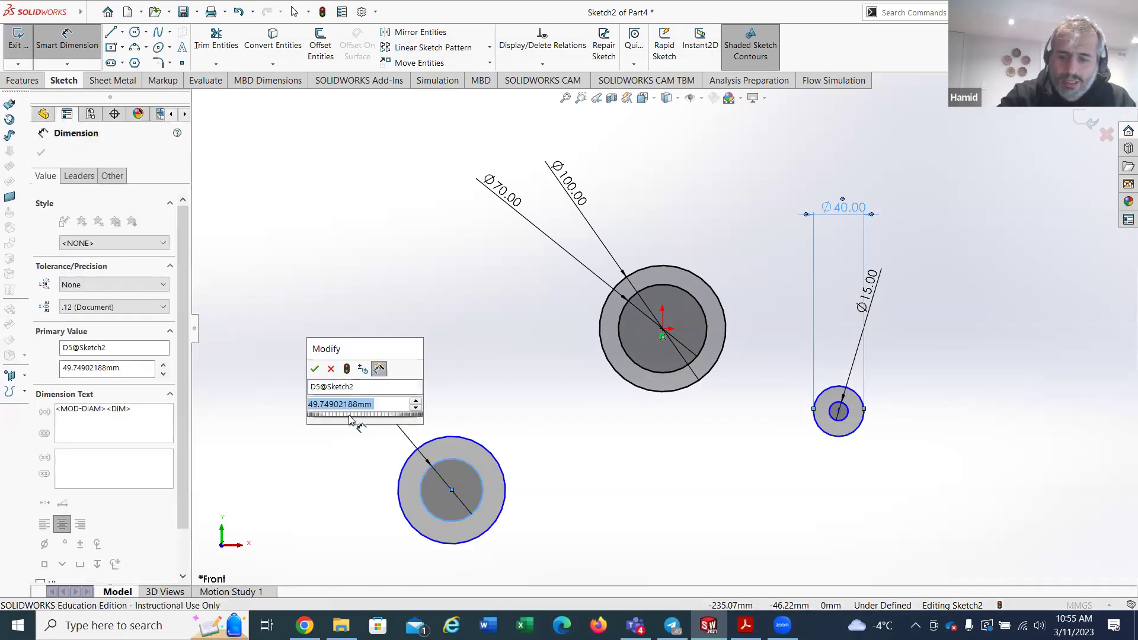
type("12")
mouse_move(343, 426)
key("Return")
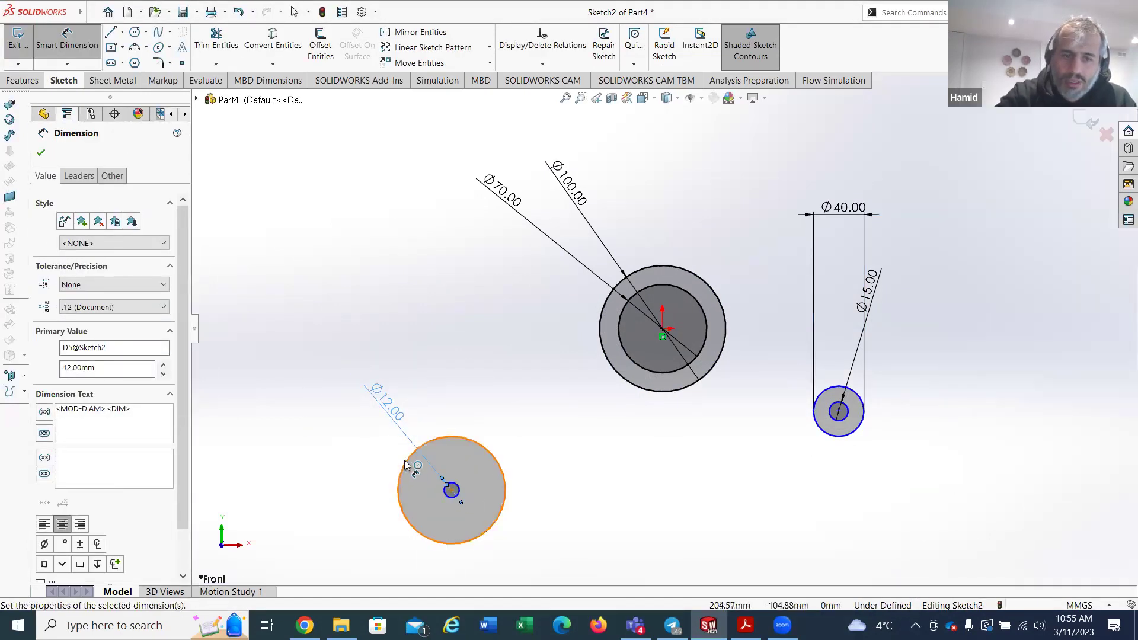
left_click(408, 454)
left_click(291, 364)
type("28")
key("Return")
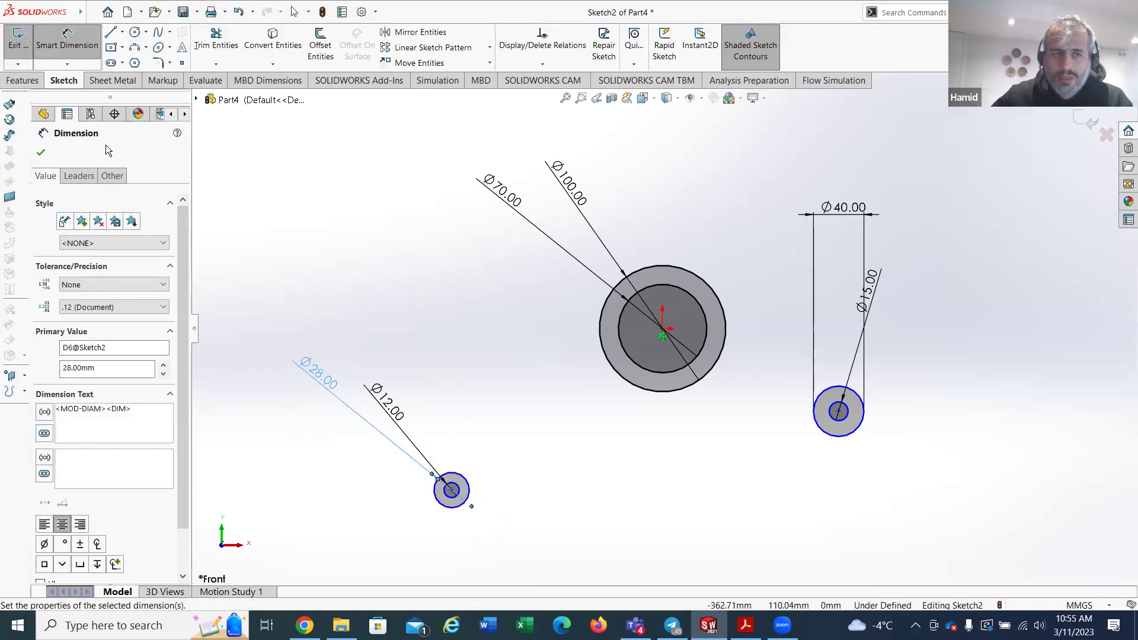
Step: Set the vertical distance between the origin and the center of the right-hand circles to 52 mm
left_click(663, 336)
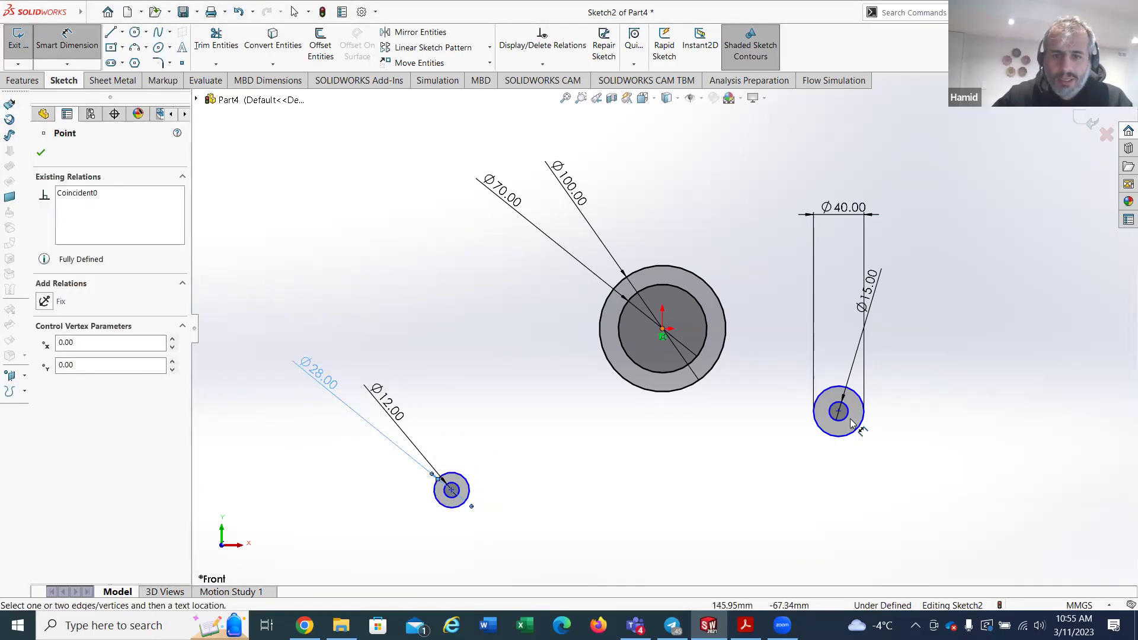
left_click(840, 413)
left_click(900, 385)
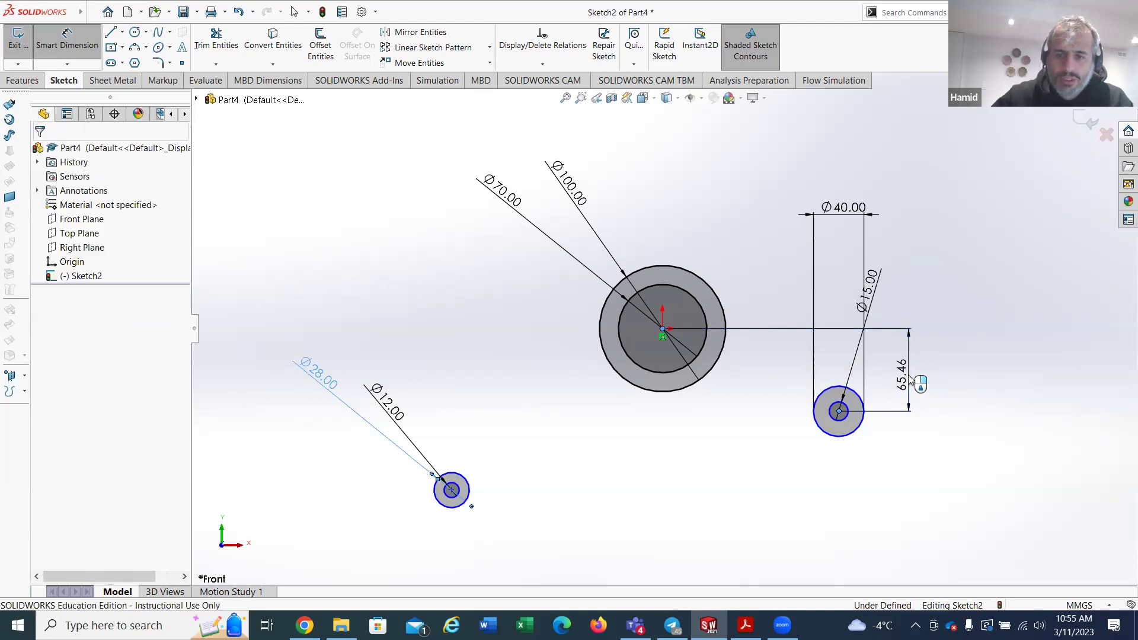
type("52")
key("Return")
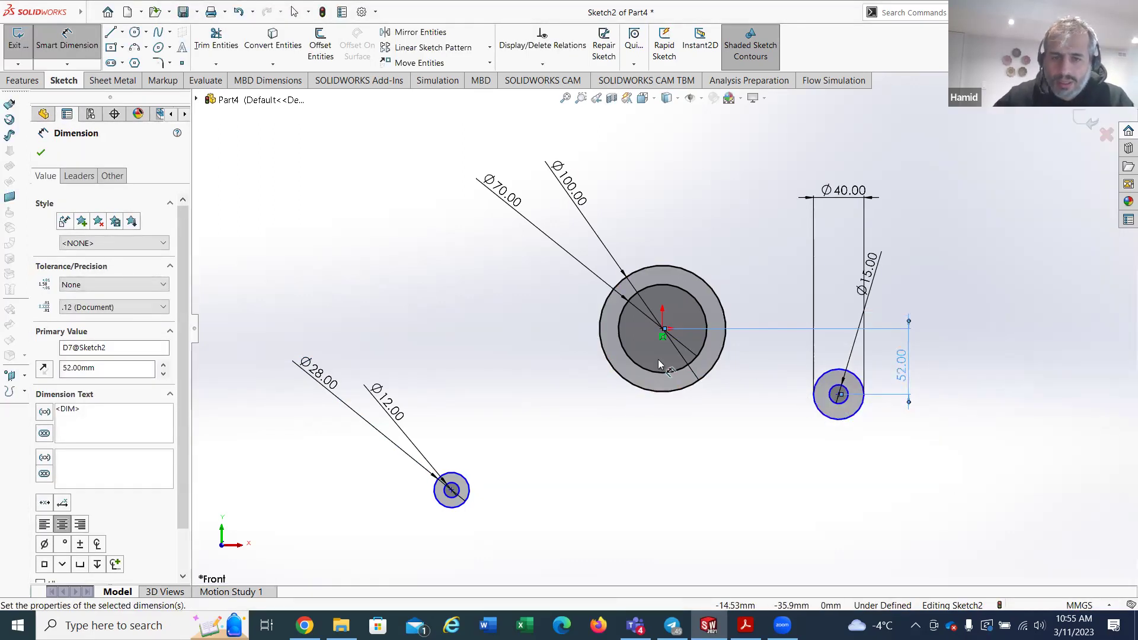
Step: Set the vertical distance between the origin and the center of the lower-left circles to 90 mm
left_click(663, 331)
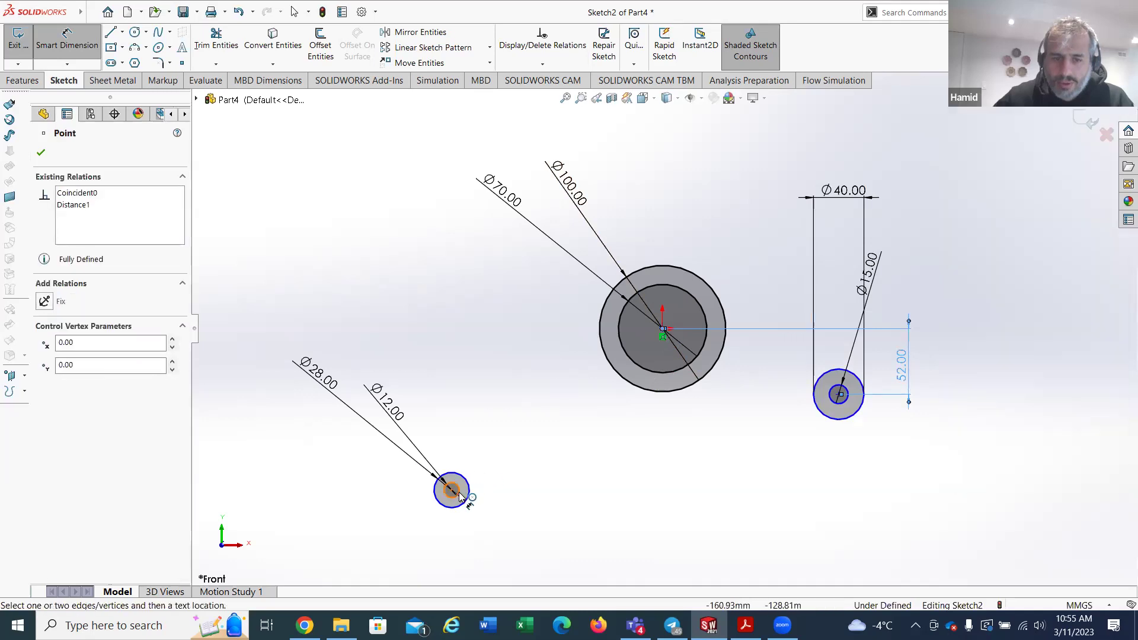
left_click(451, 491)
left_click(251, 415)
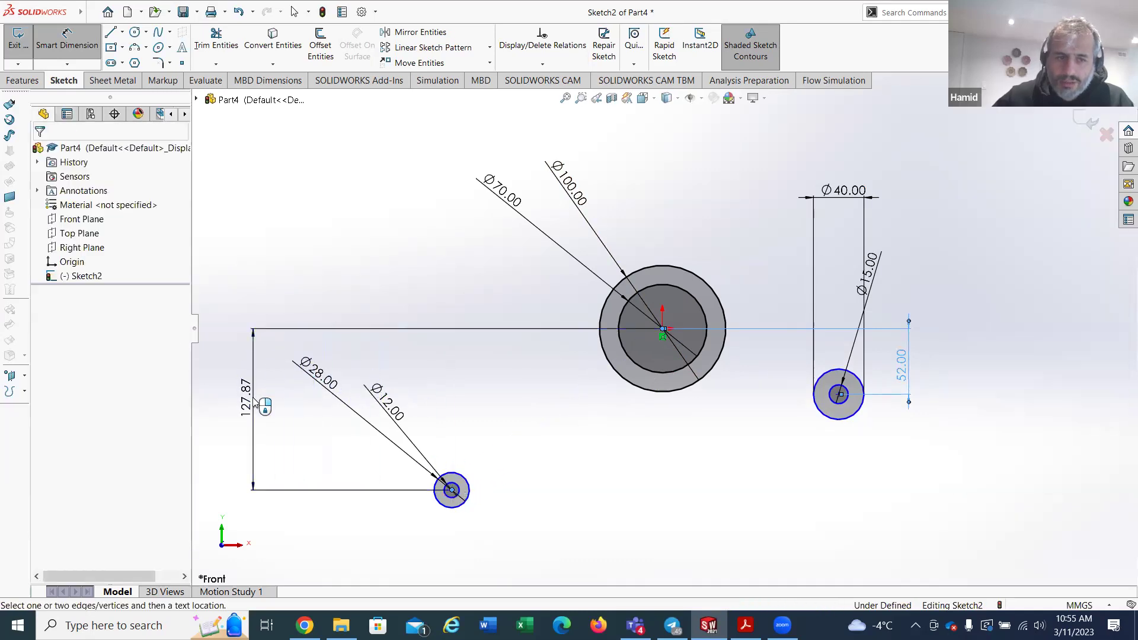
type("90")
key("Return")
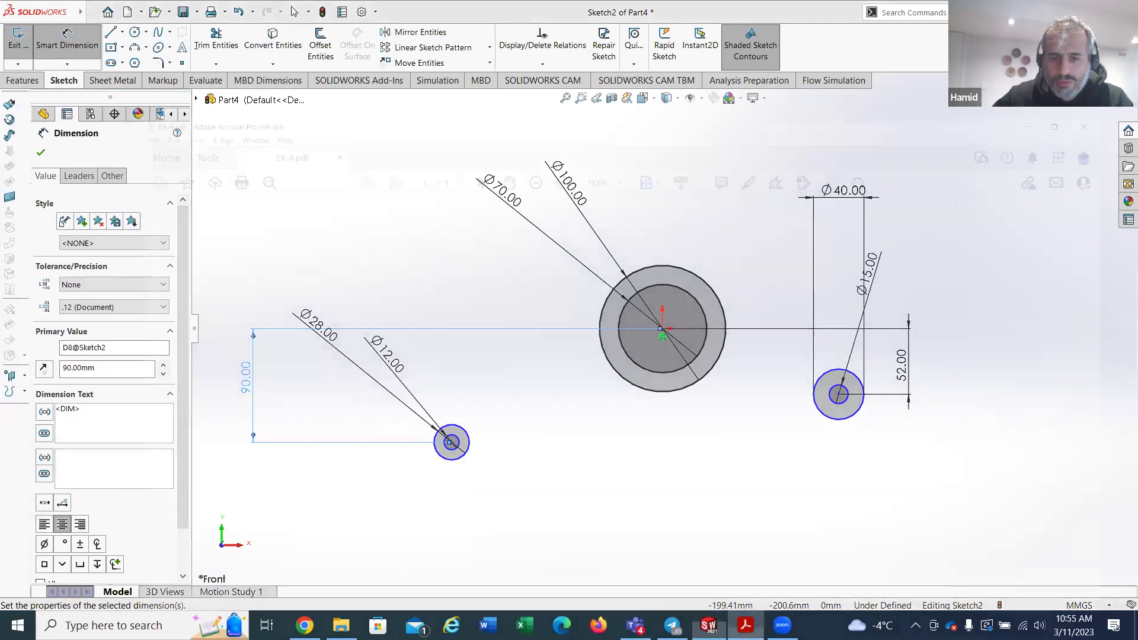
Step: Check the EX-4 drawing and set the horizontal distance from the lower-left circle center to the origin to 130 mm
left_click(746, 626)
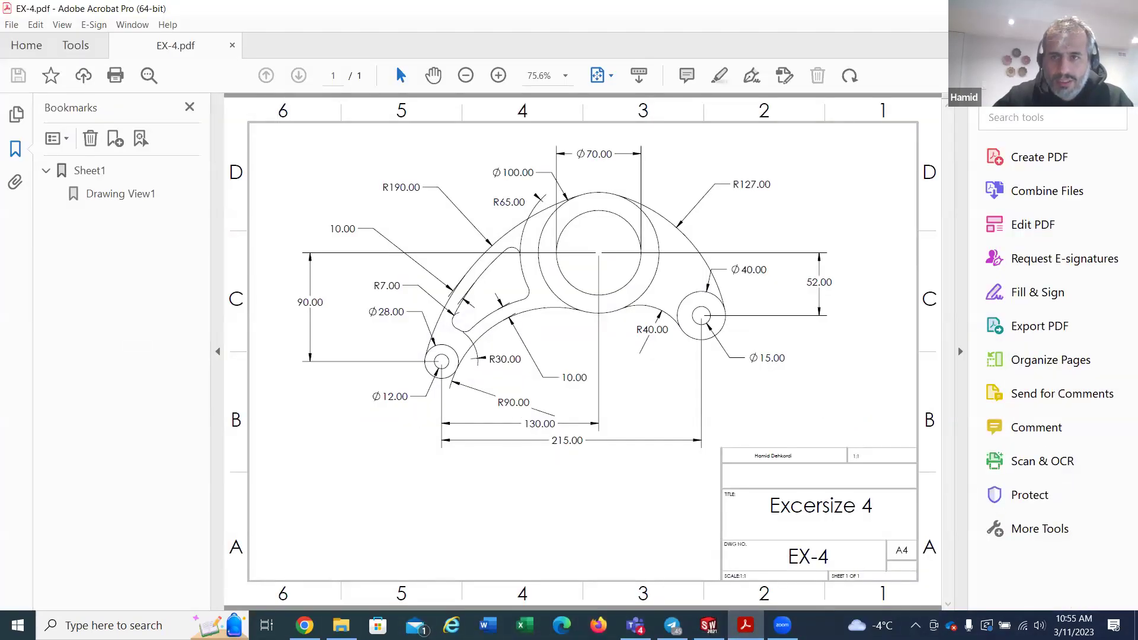
key("alt+Tab")
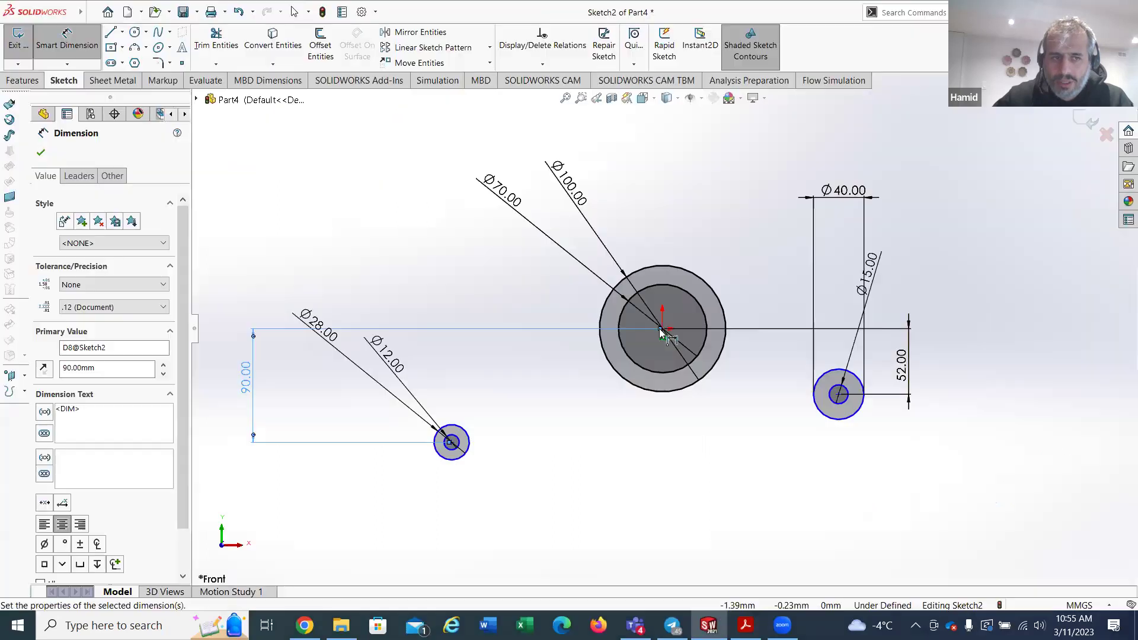
left_click(451, 442)
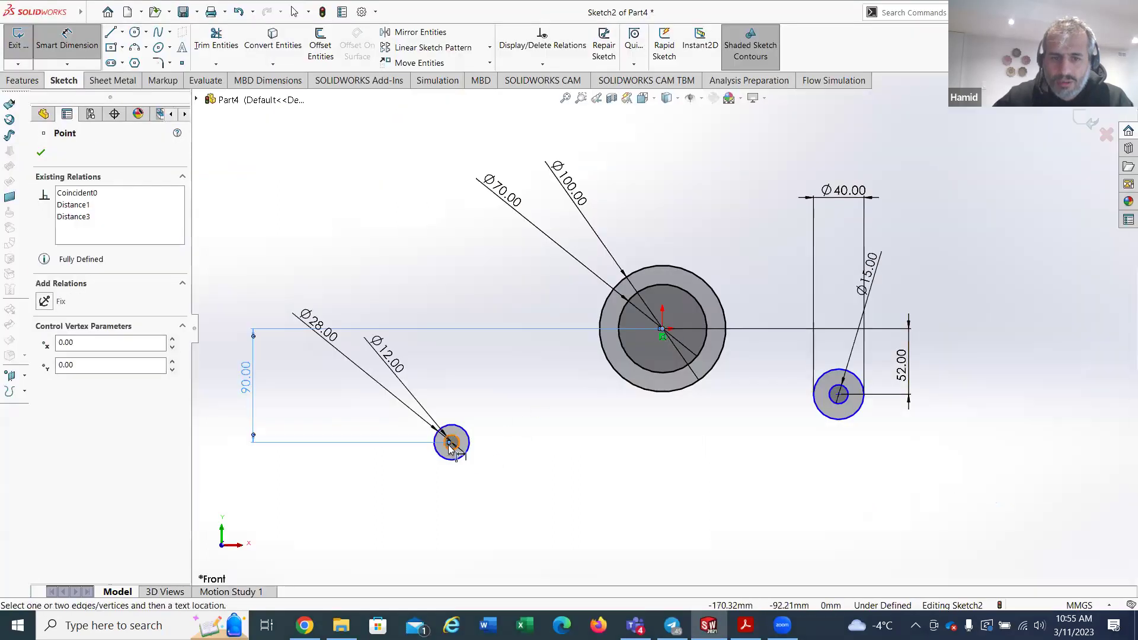
left_click(550, 477)
type("130")
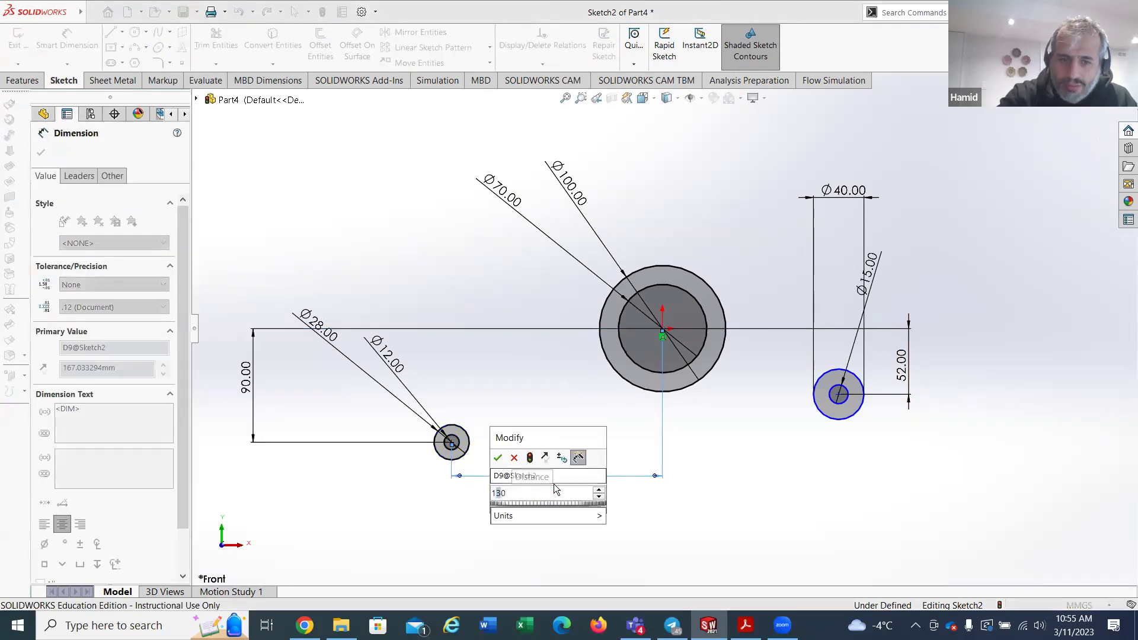
key("Return")
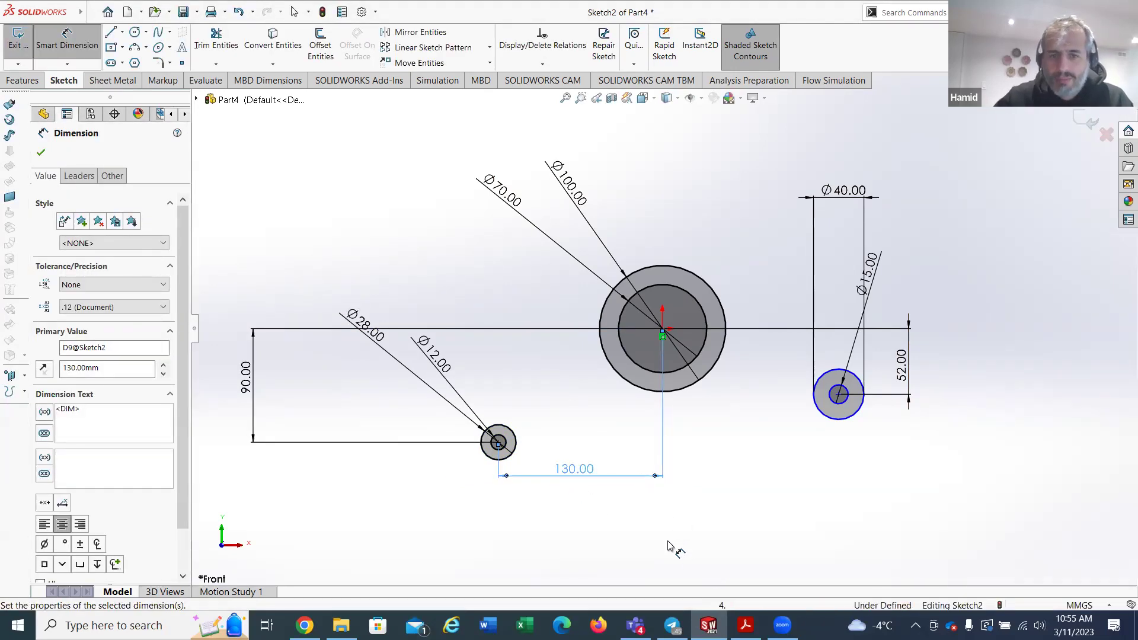
Step: Set the horizontal distance between the lower-left and right-hand circle centers to 215 mm and finish dimensioning
left_click(498, 442)
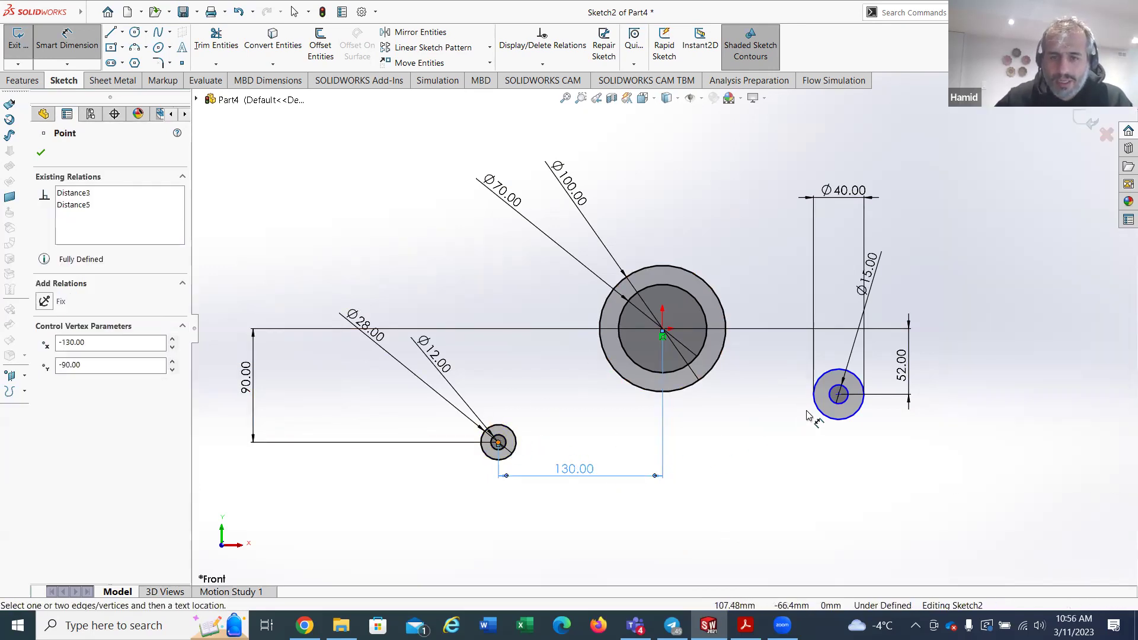
left_click(839, 395)
left_click(686, 531)
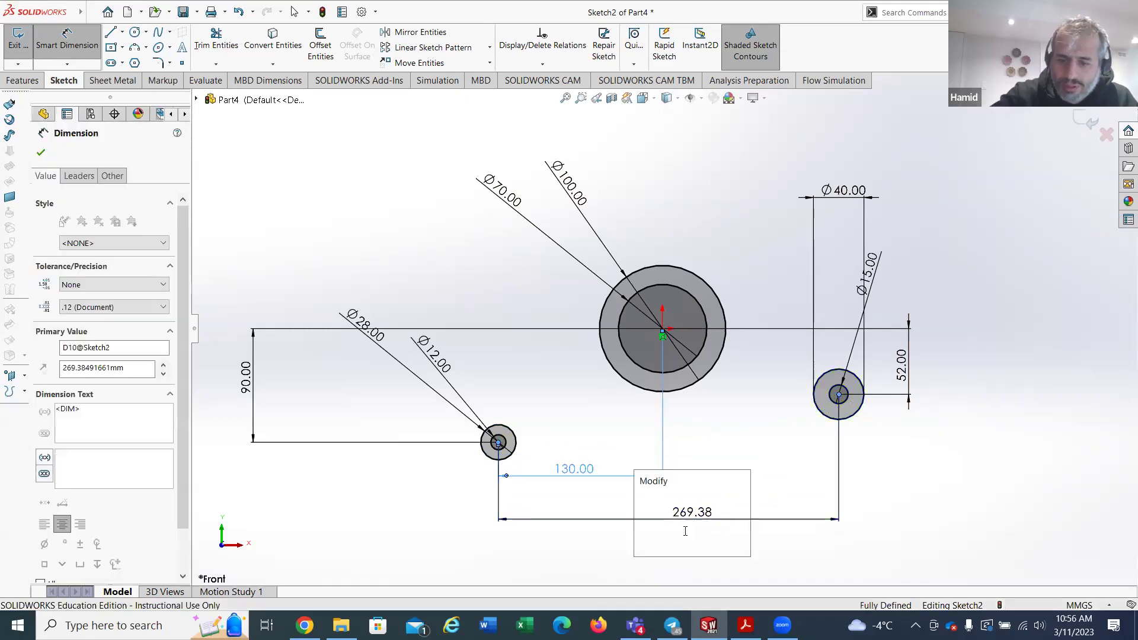
type("215")
key("Return")
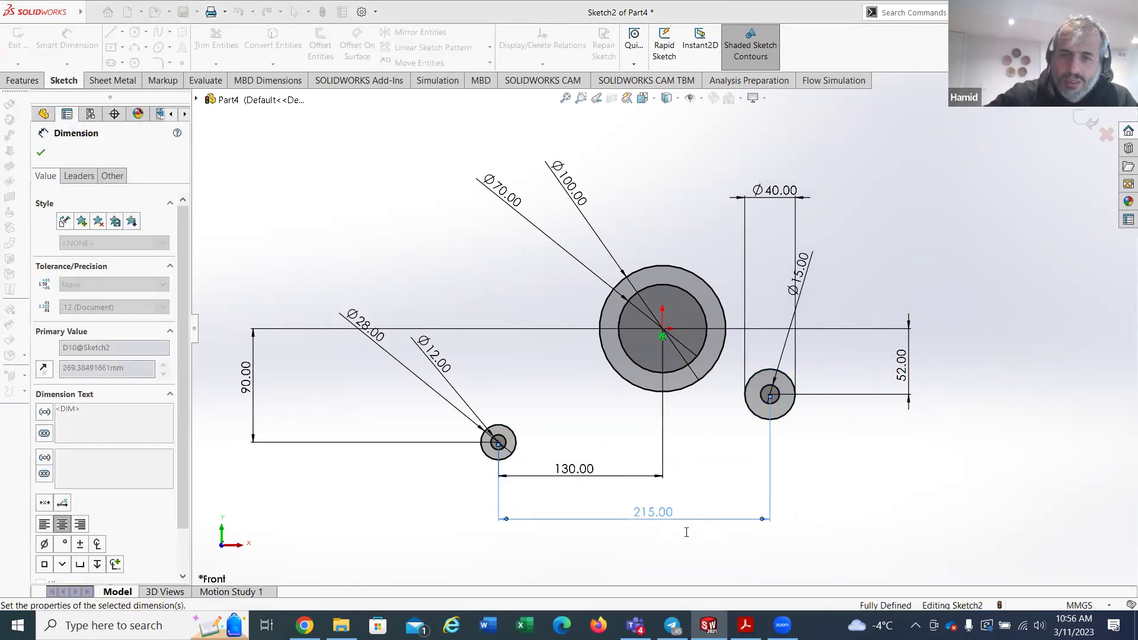
left_click(41, 153)
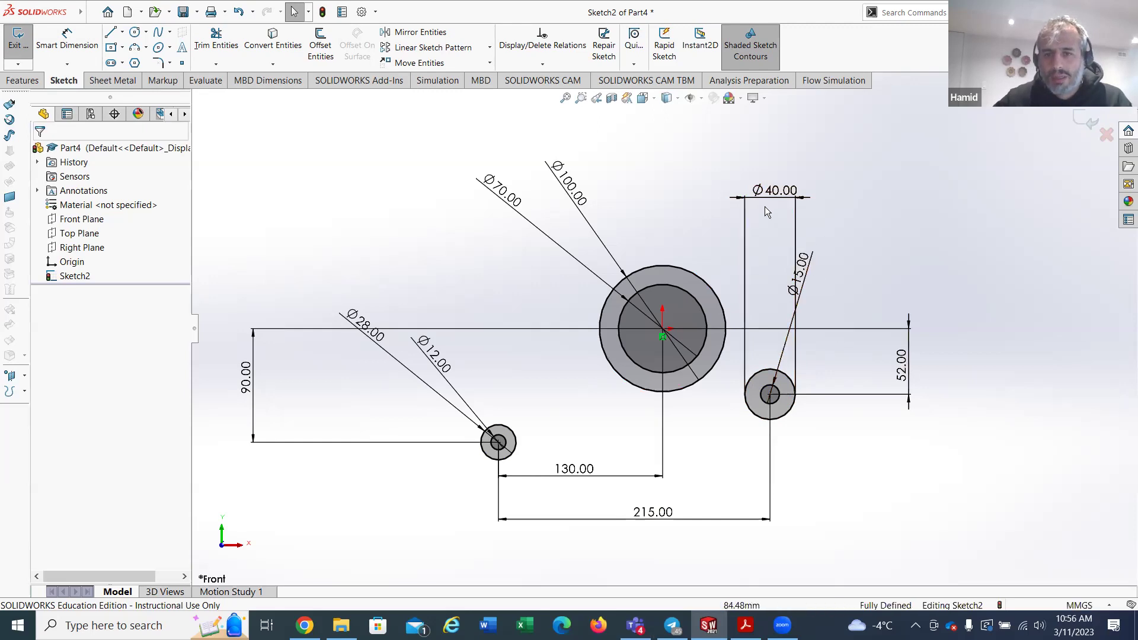
Step: Tidy the diameter dimensions: lower the 40 mm one, move 15 mm below its circle, and spread 28 mm and 12 mm beside the left circles
left_click_drag(768, 208, 771, 318)
left_click_drag(789, 239, 776, 218)
left_click_drag(799, 273, 848, 413)
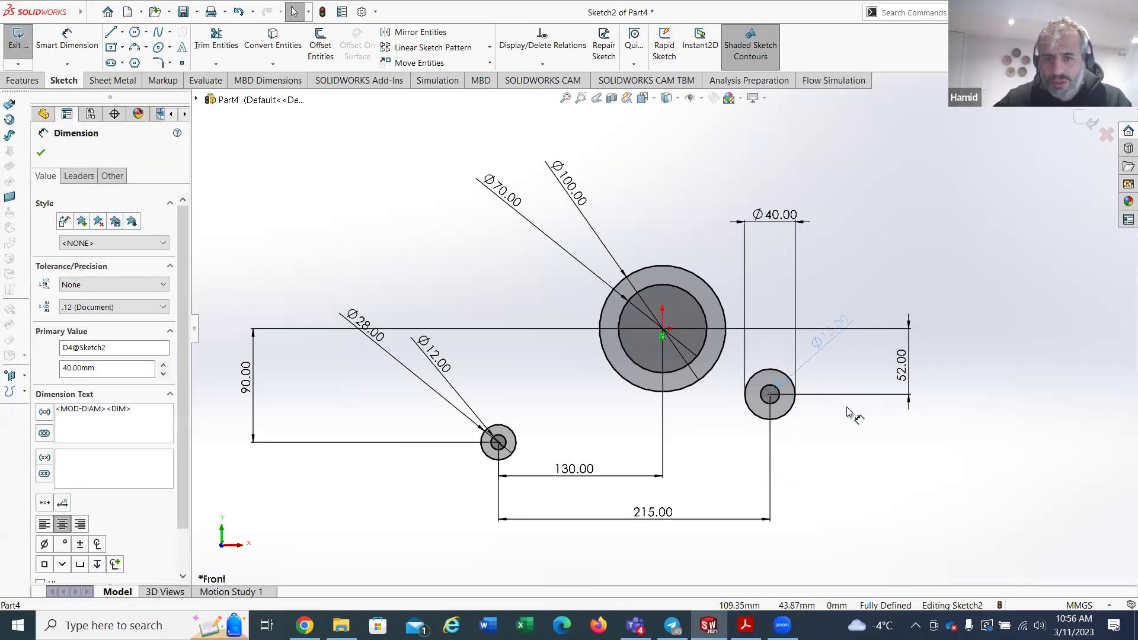
left_click_drag(841, 481, 824, 498)
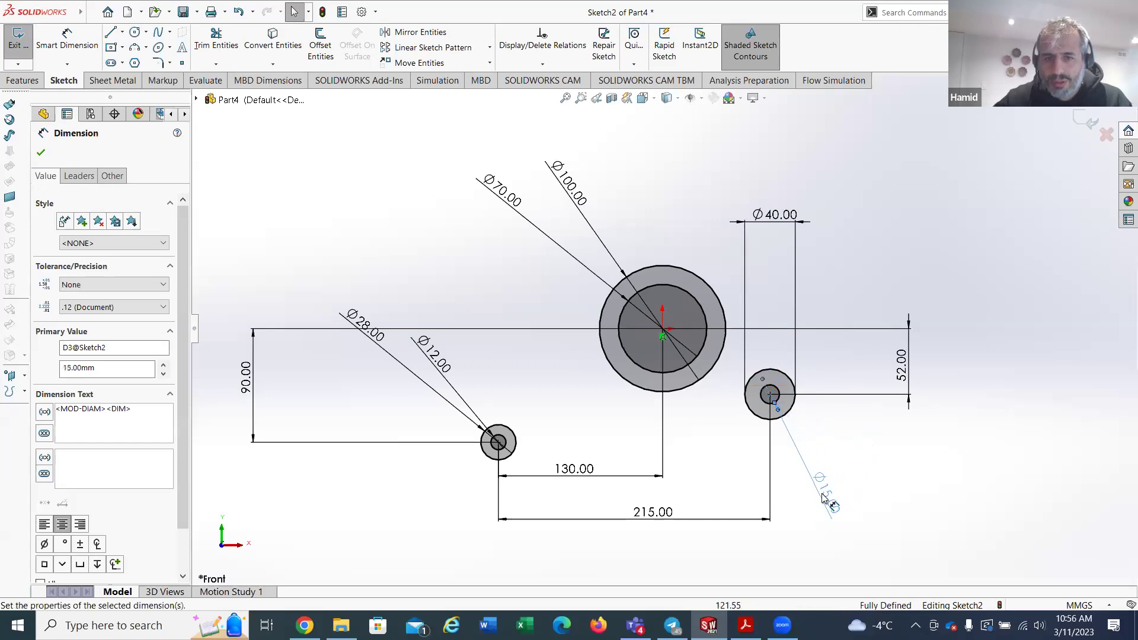
left_click(969, 540)
left_click_drag(369, 334, 350, 438)
left_click_drag(435, 359, 354, 382)
left_click(393, 540)
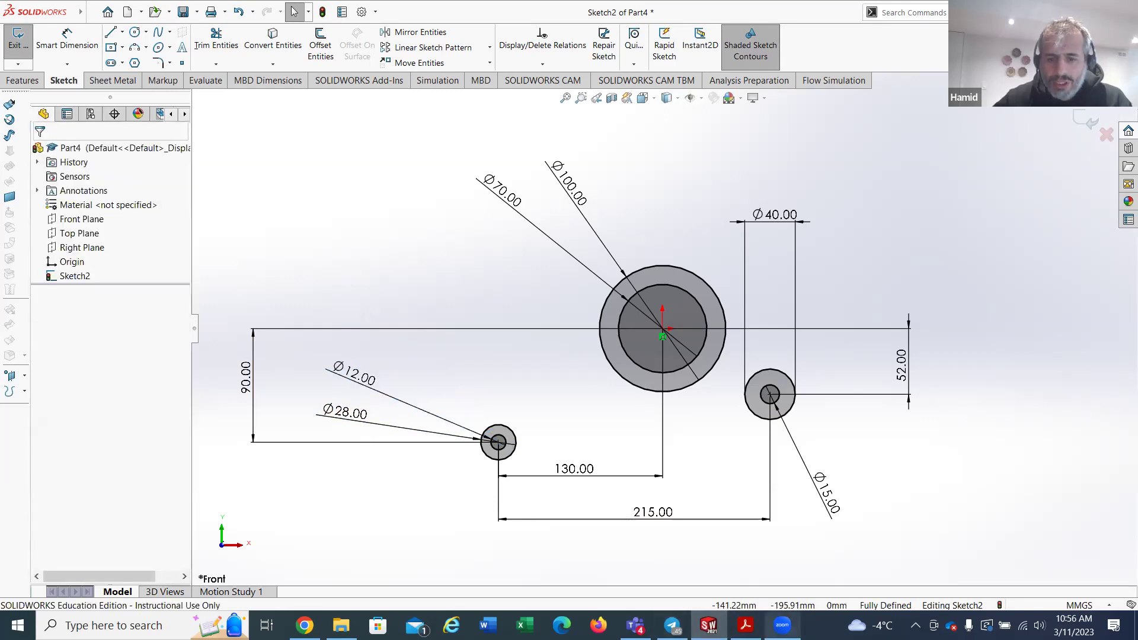
Step: Review the EX-4 drawing in Acrobat for the remaining arcs and return to the SOLIDWORKS sketch
left_click(746, 625)
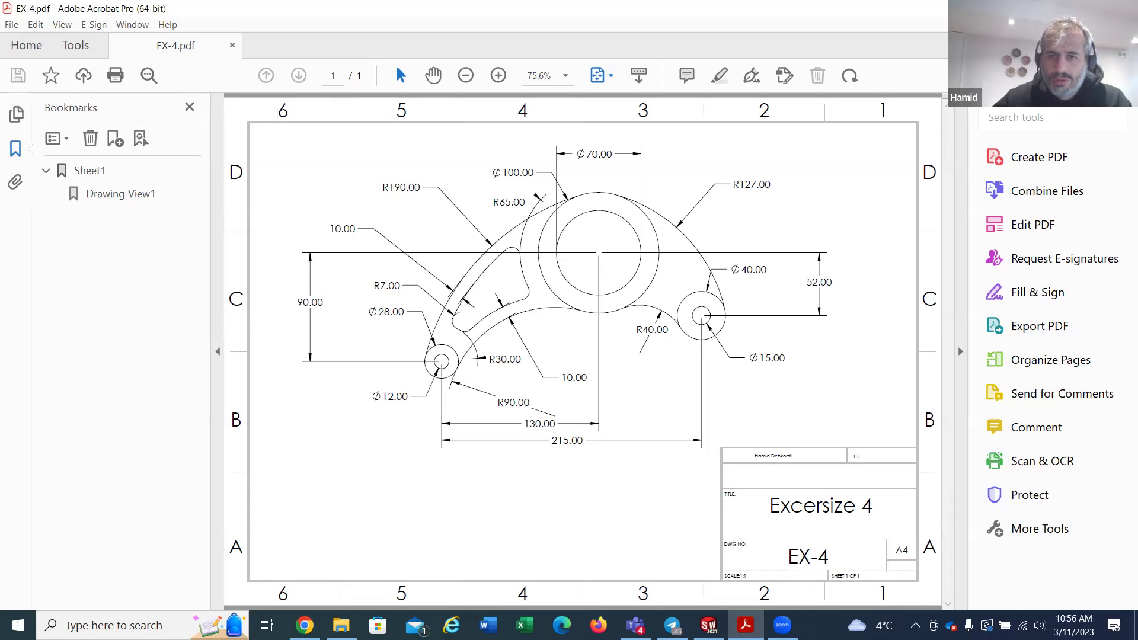
key("alt+Tab")
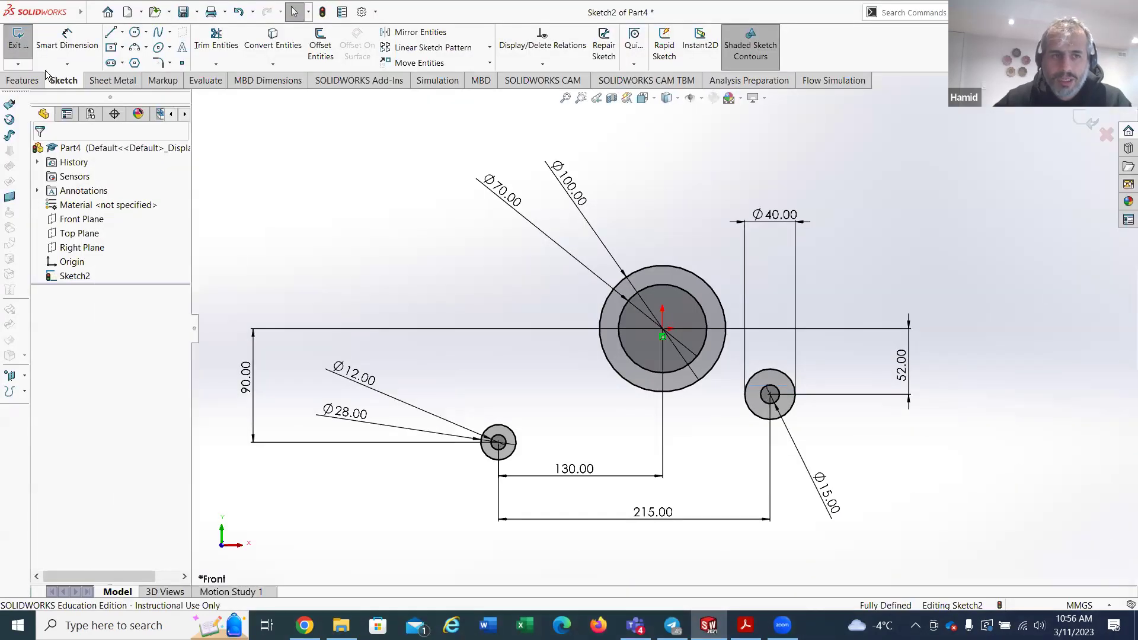
Step: Sketch a centerpoint arc of about 188 mm radius above the right-hand circles, centered below the 215 mm dimension
left_click(146, 50)
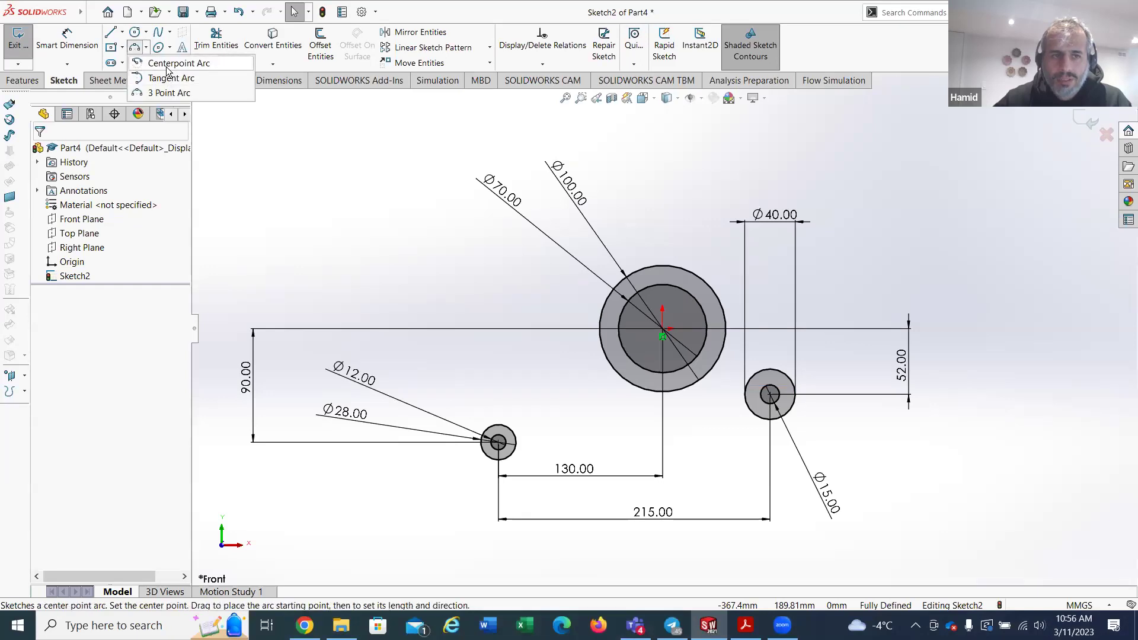
left_click(172, 64)
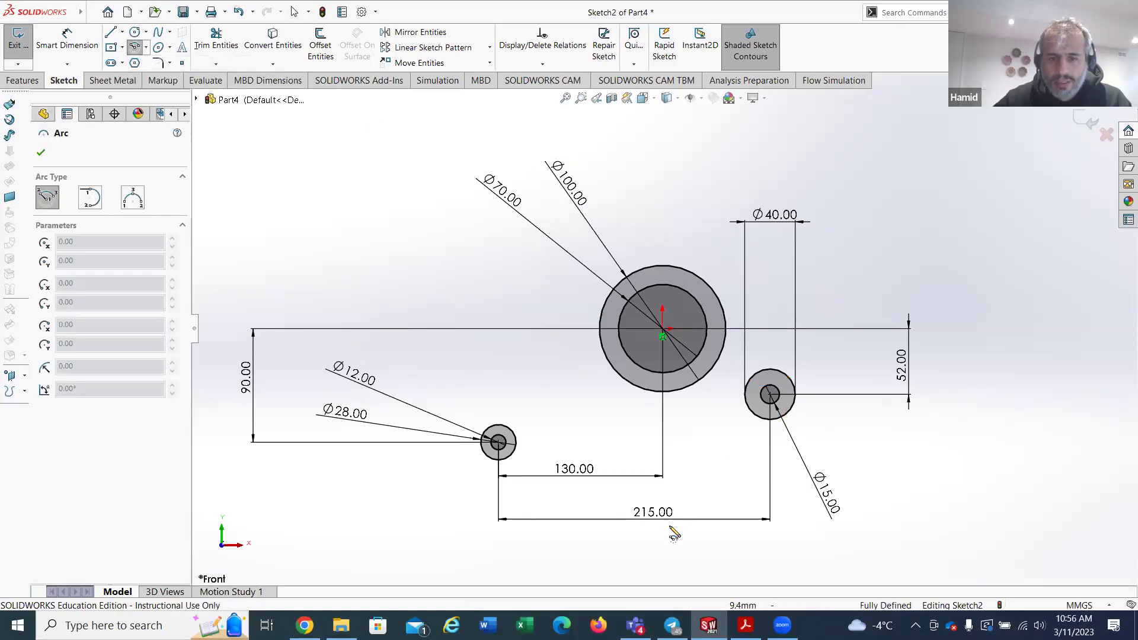
left_click(650, 545)
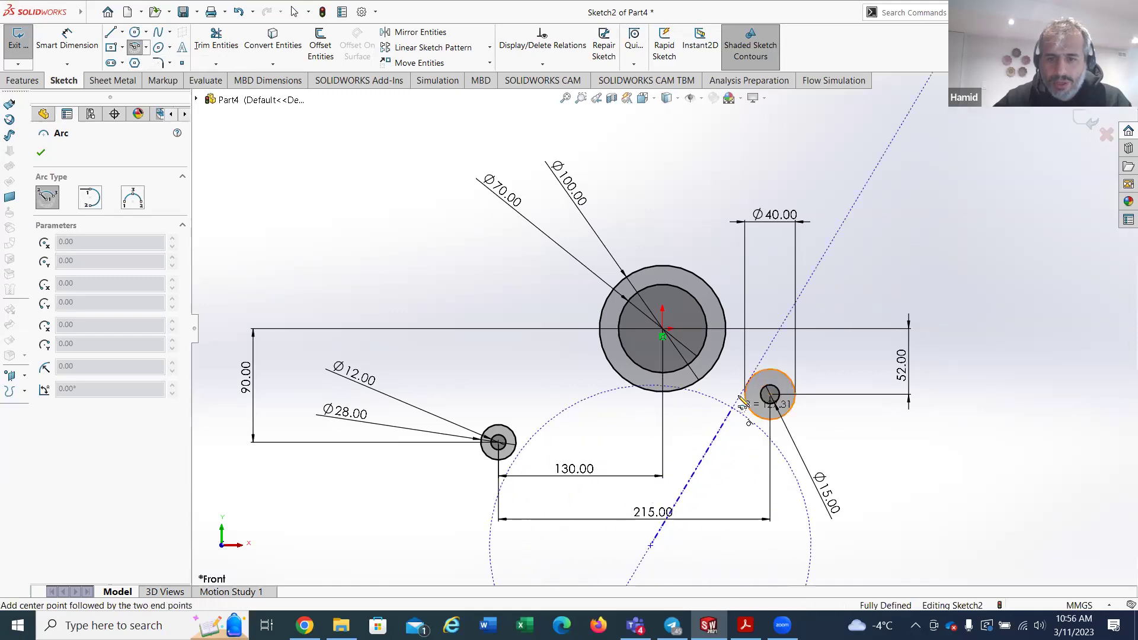
left_click(817, 375)
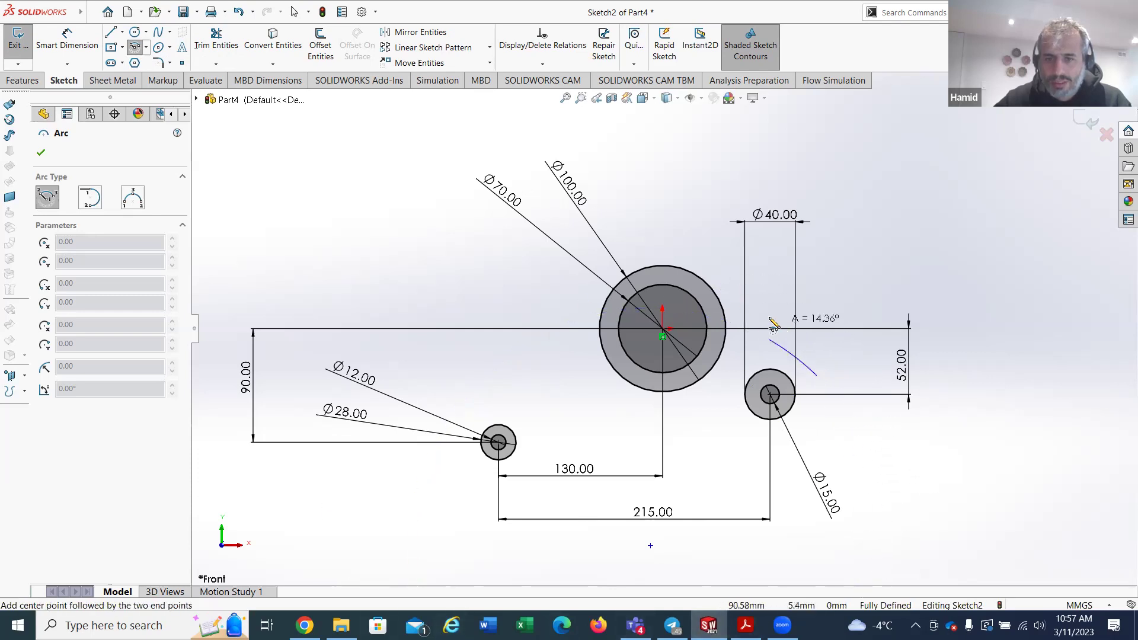
left_click(745, 303)
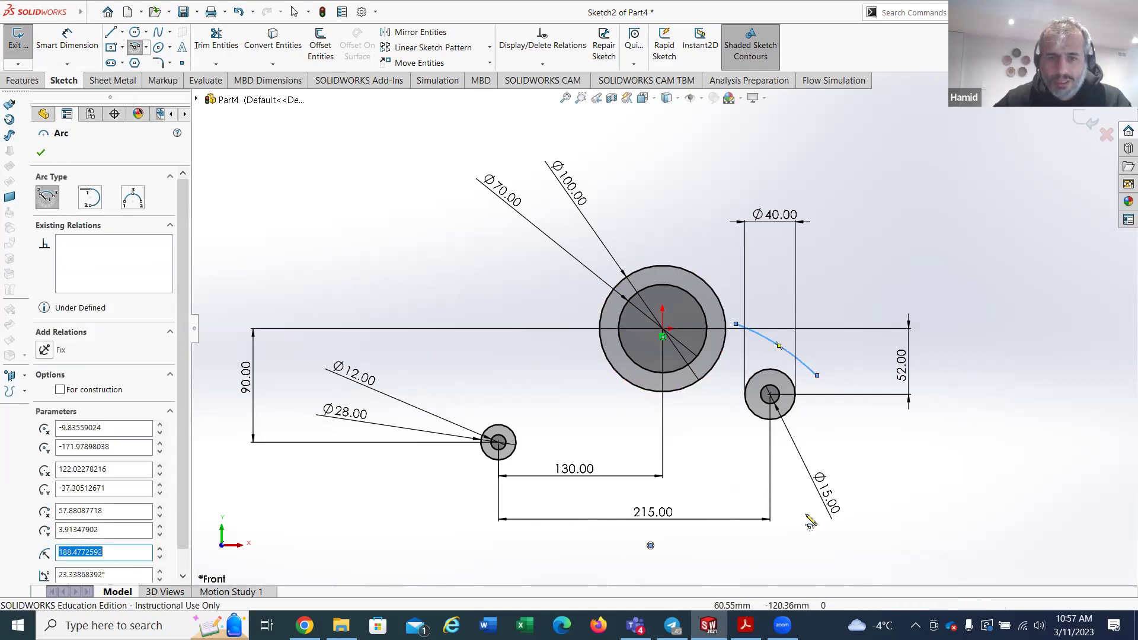
Step: Sketch a centerpoint arc of about 354 mm radius between the large circles and the lower-left circles, on their upper-left side
key("z")
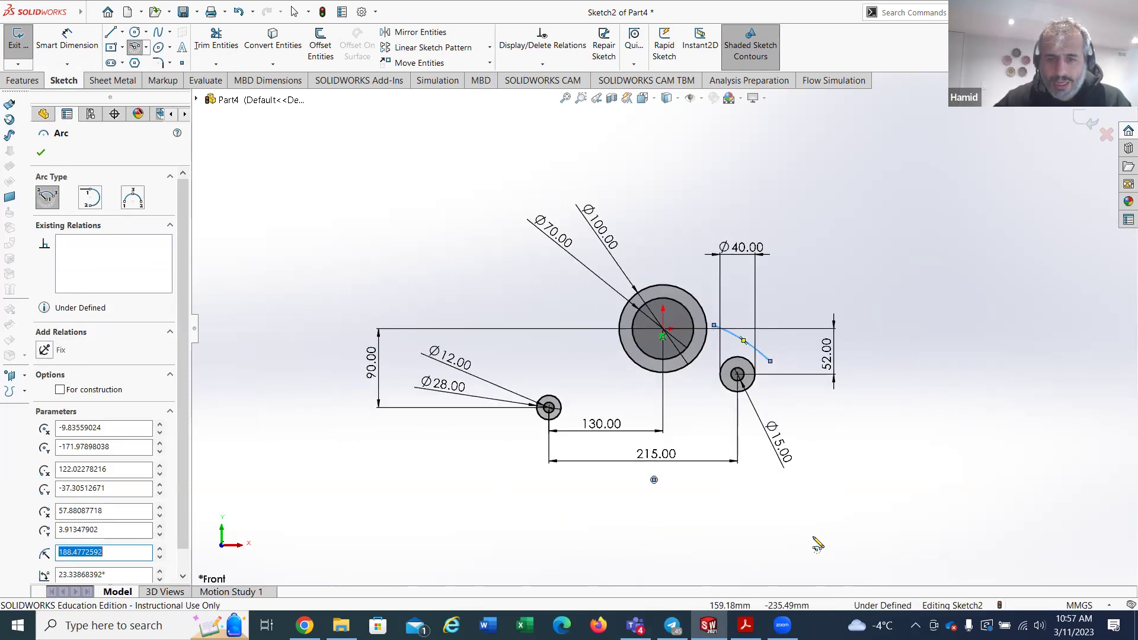
left_click(814, 533)
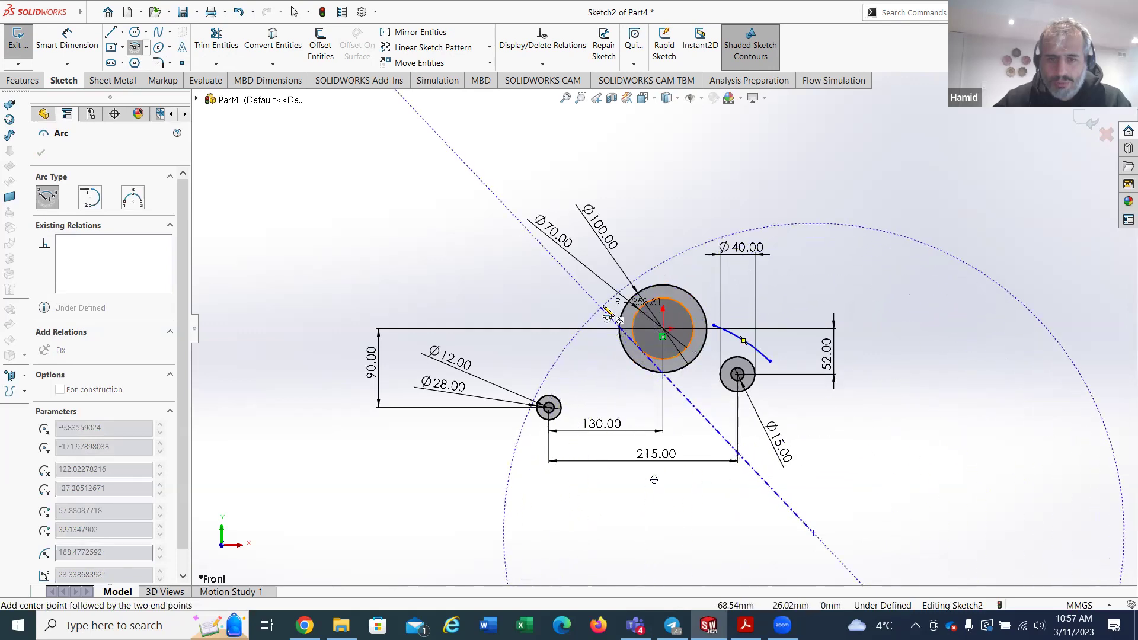
left_click(611, 303)
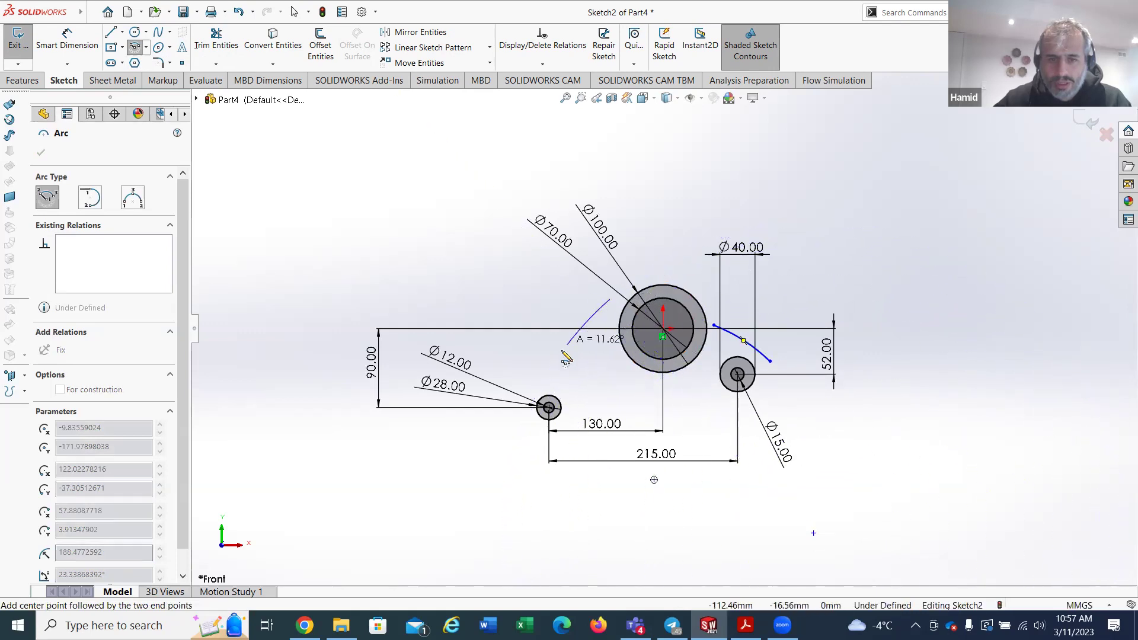
left_click(541, 385)
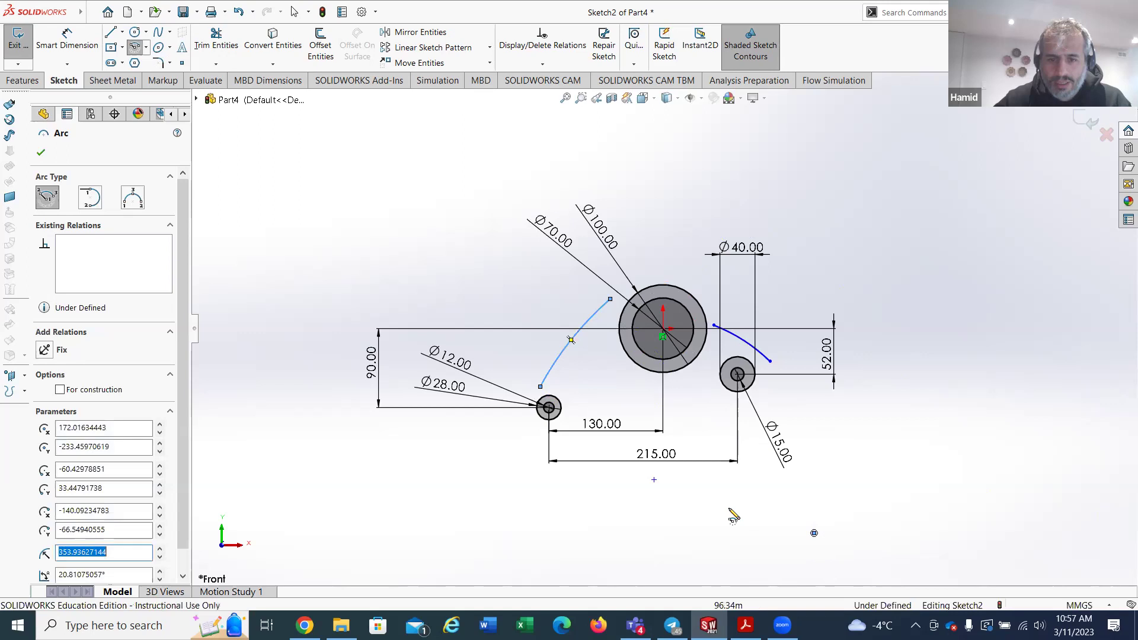
left_click(705, 489)
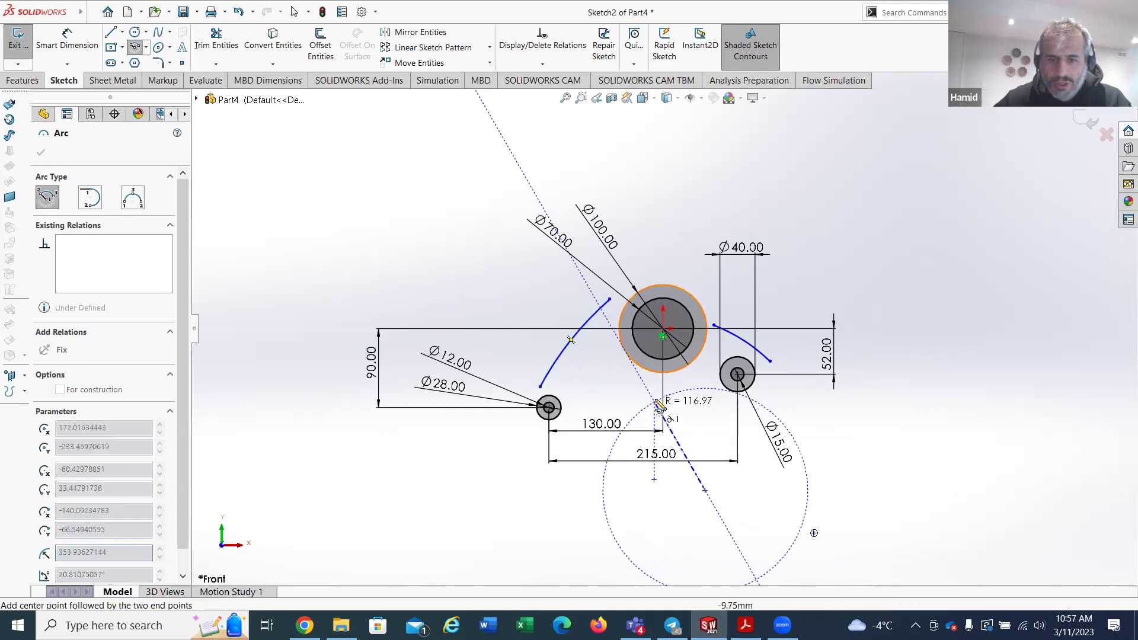
left_click(629, 392)
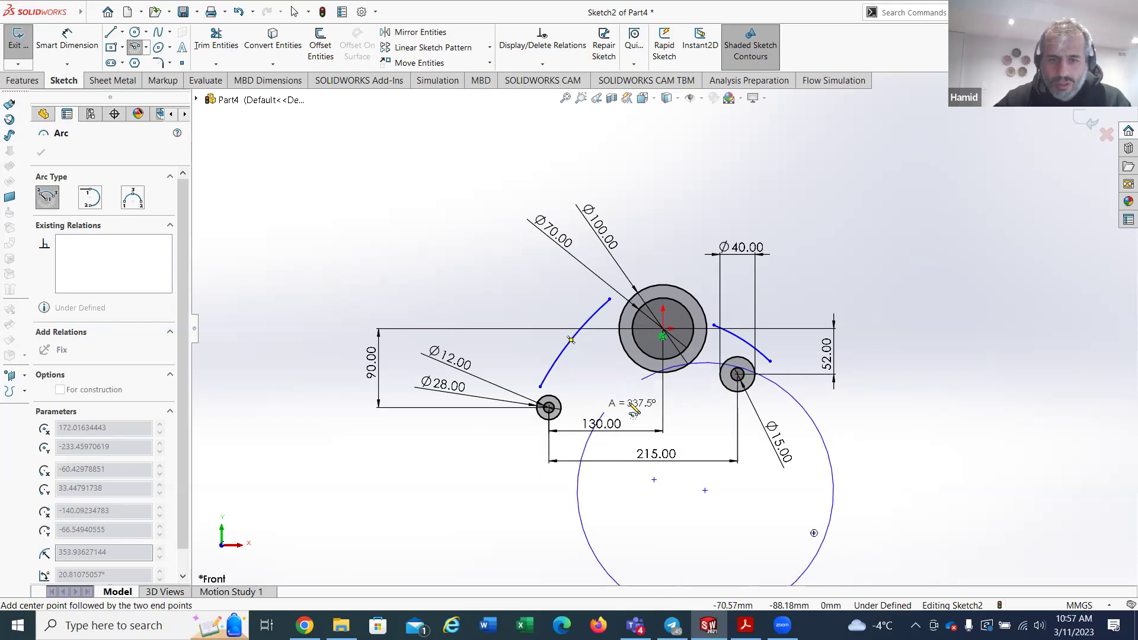
left_click(853, 561)
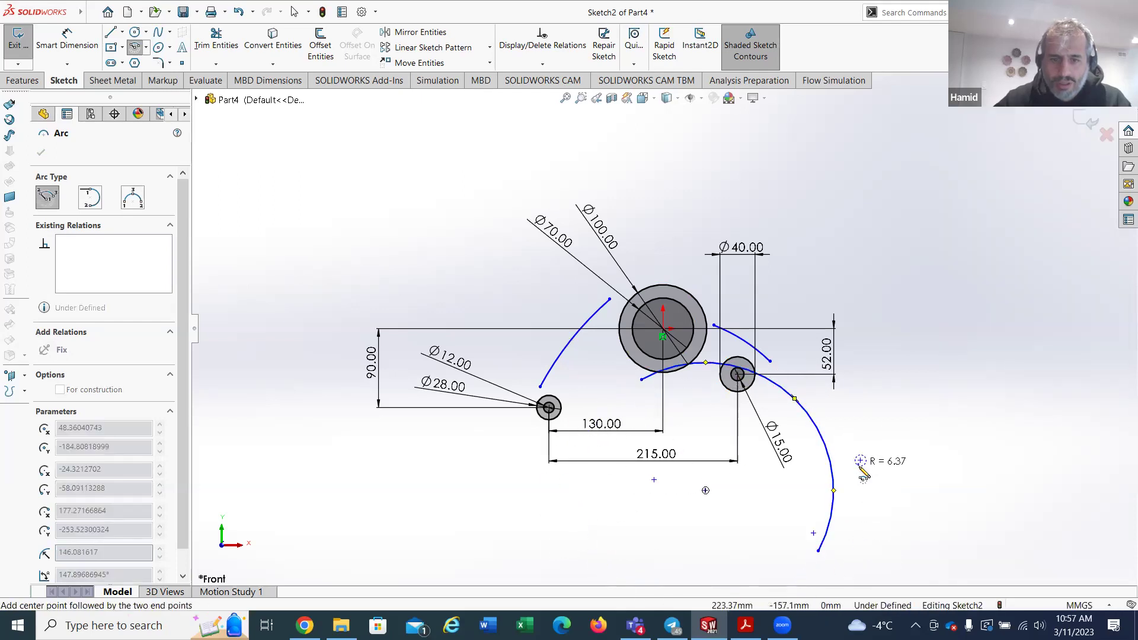
key("Escape")
left_click(592, 334)
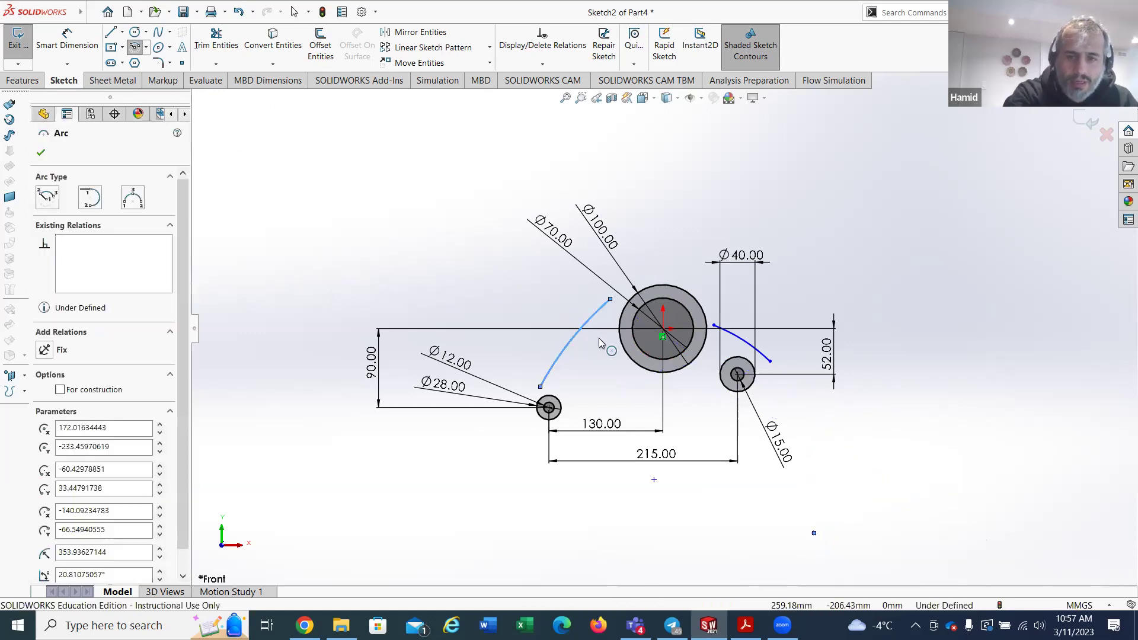
Step: Sketch a centerpoint arc of about 205 mm radius running from beneath the large circles down toward the lower left
left_click(135, 47)
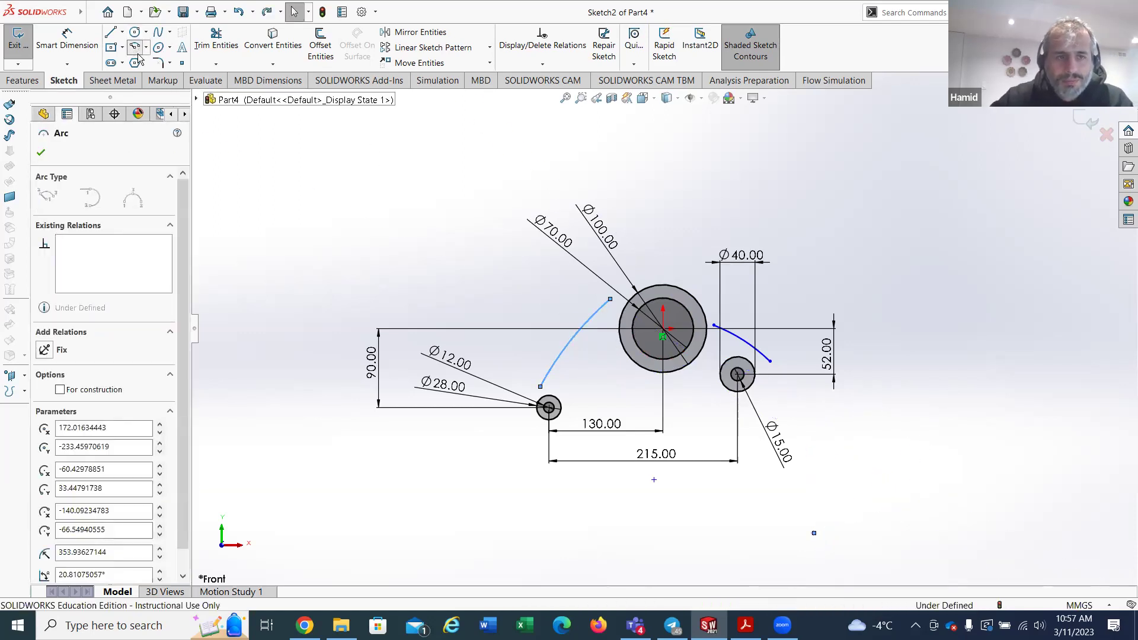
left_click(764, 533)
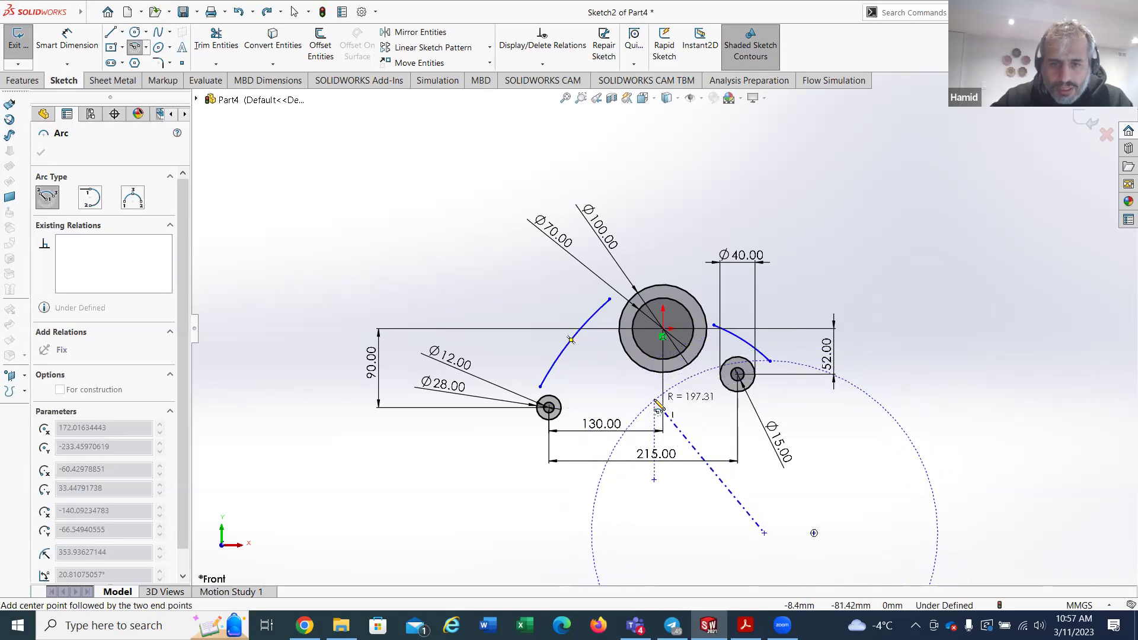
left_click(682, 375)
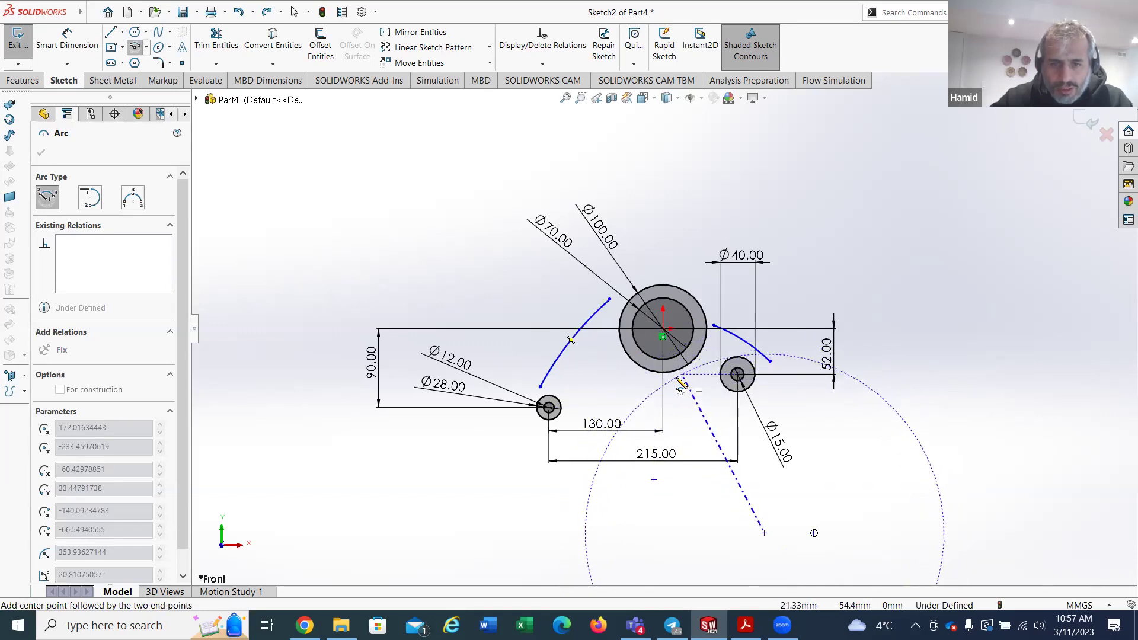
left_click(606, 450)
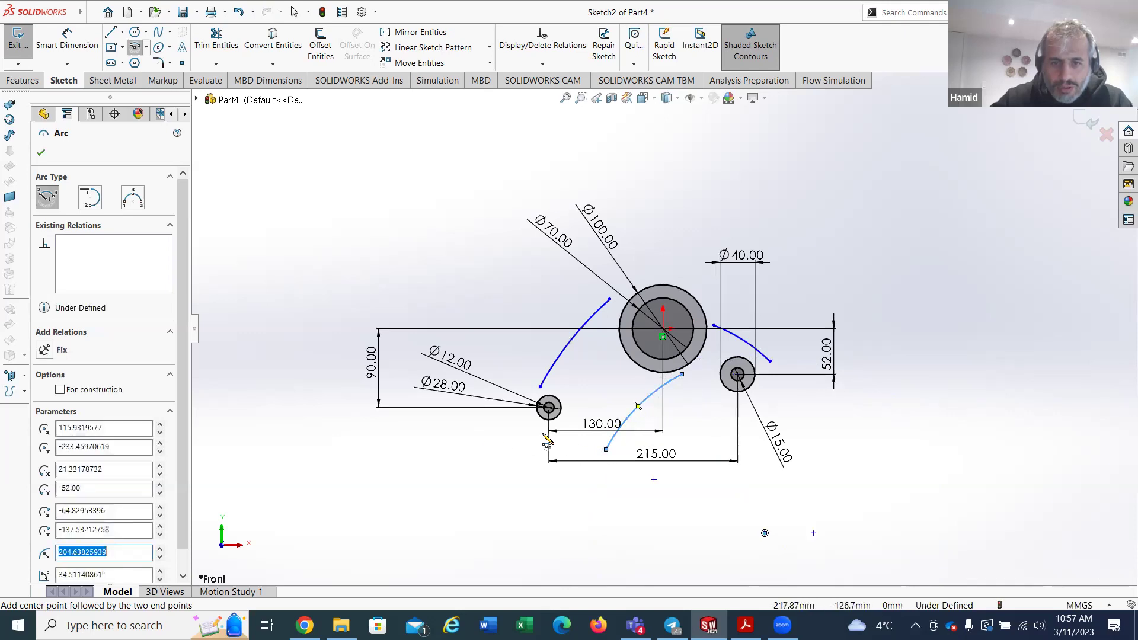
Step: Sketch a short centerpoint arc of about 308 mm radius below the gap between the large and right-hand circles, and finish the arcs
left_click(518, 571)
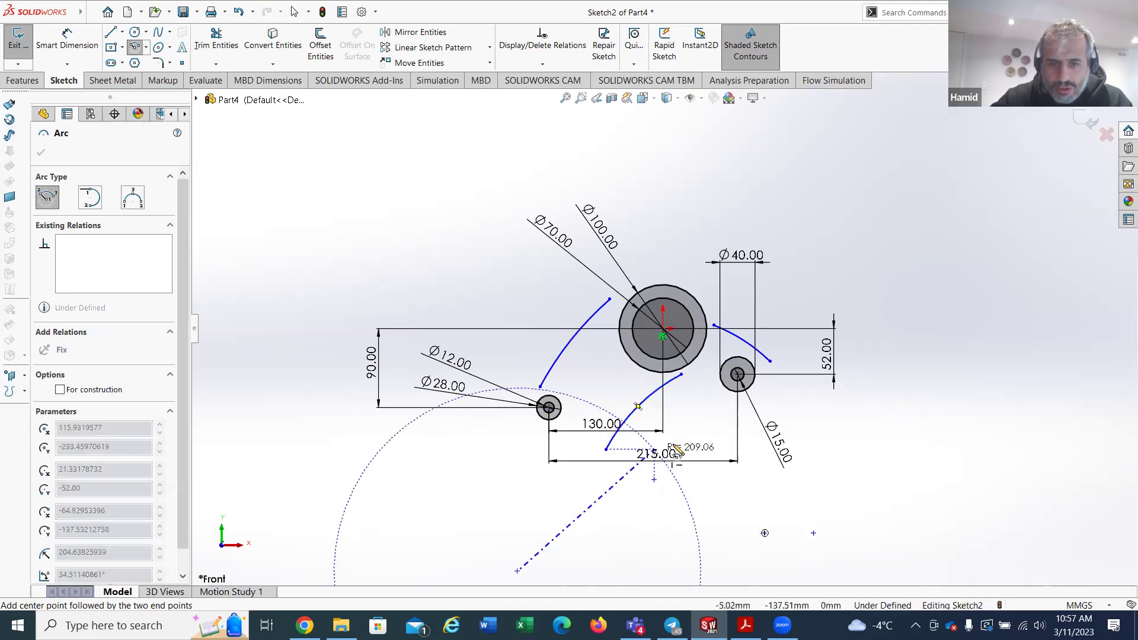
left_click(733, 409)
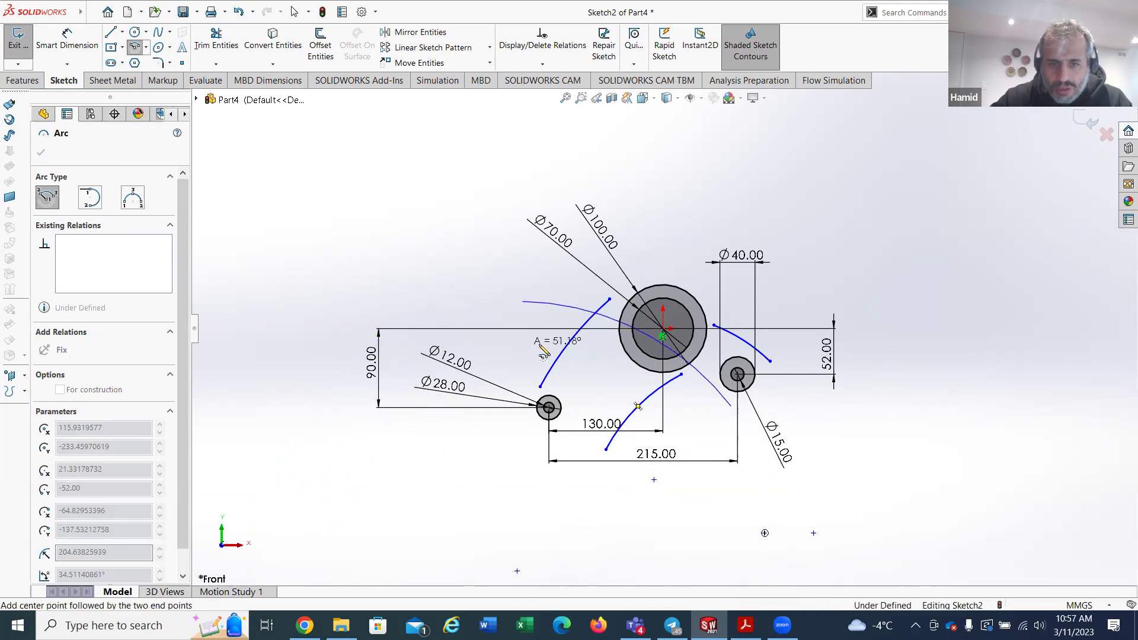
left_click(694, 389)
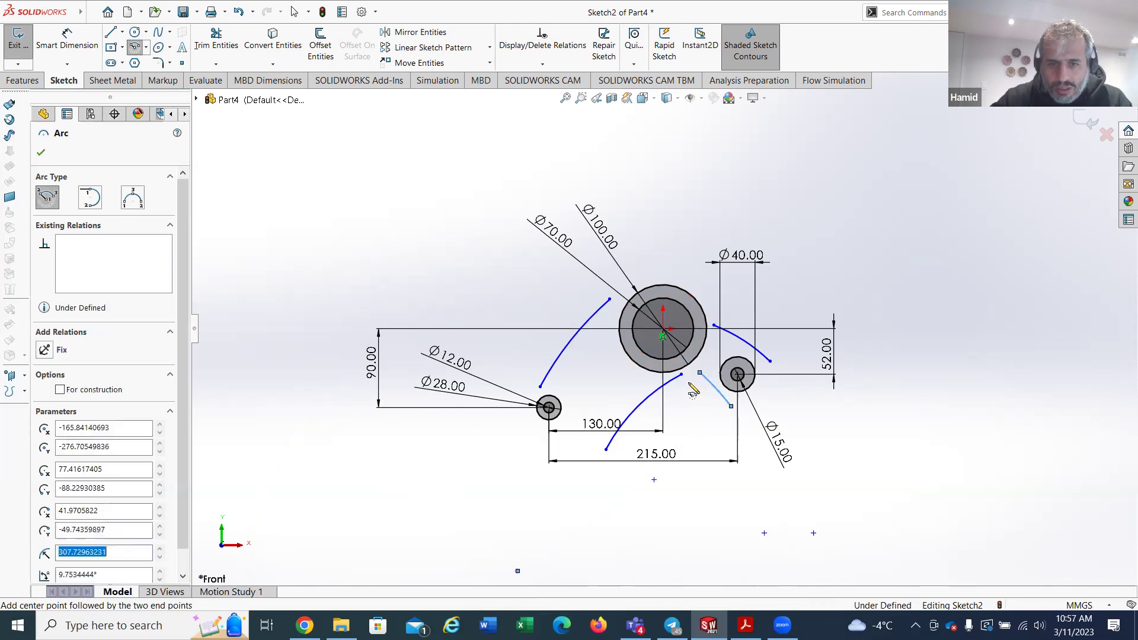
left_click(41, 153)
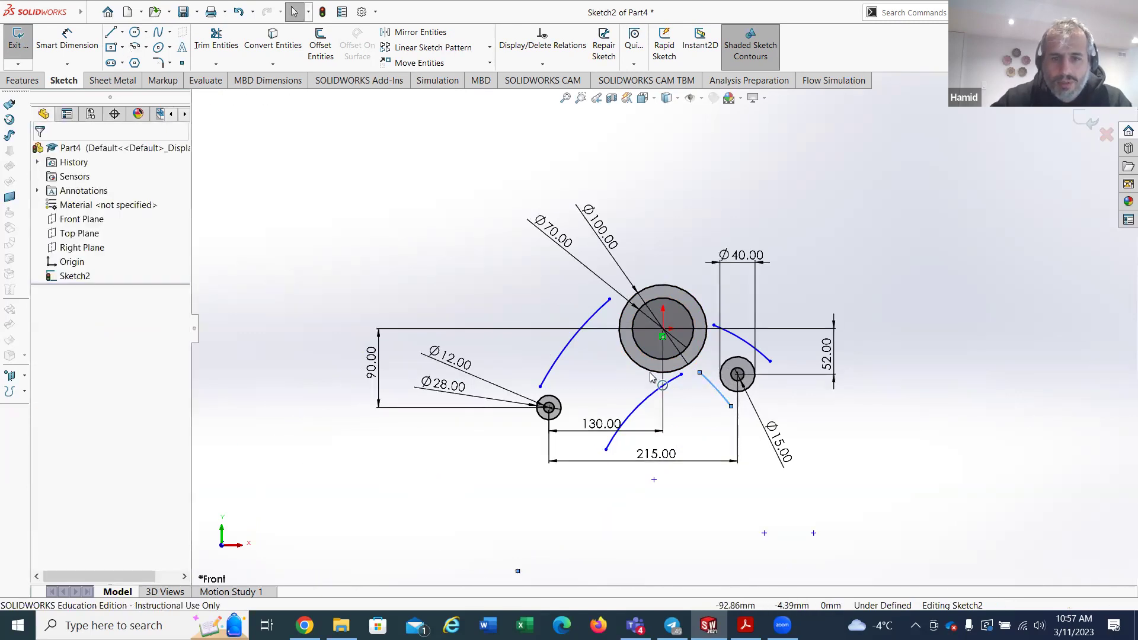
Step: Check in Acrobat how the arcs meet the circles on the EX-4 drawing and return to the SOLIDWORKS sketch
scroll(667, 396, "down", 4)
scroll(632, 528, "up", 4)
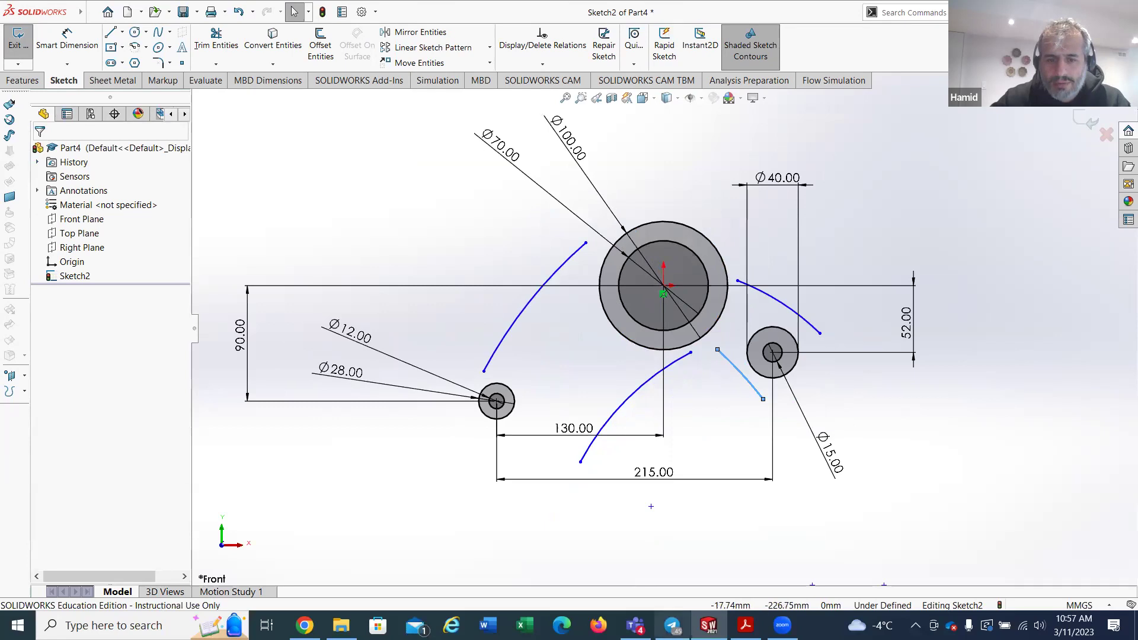
left_click(746, 625)
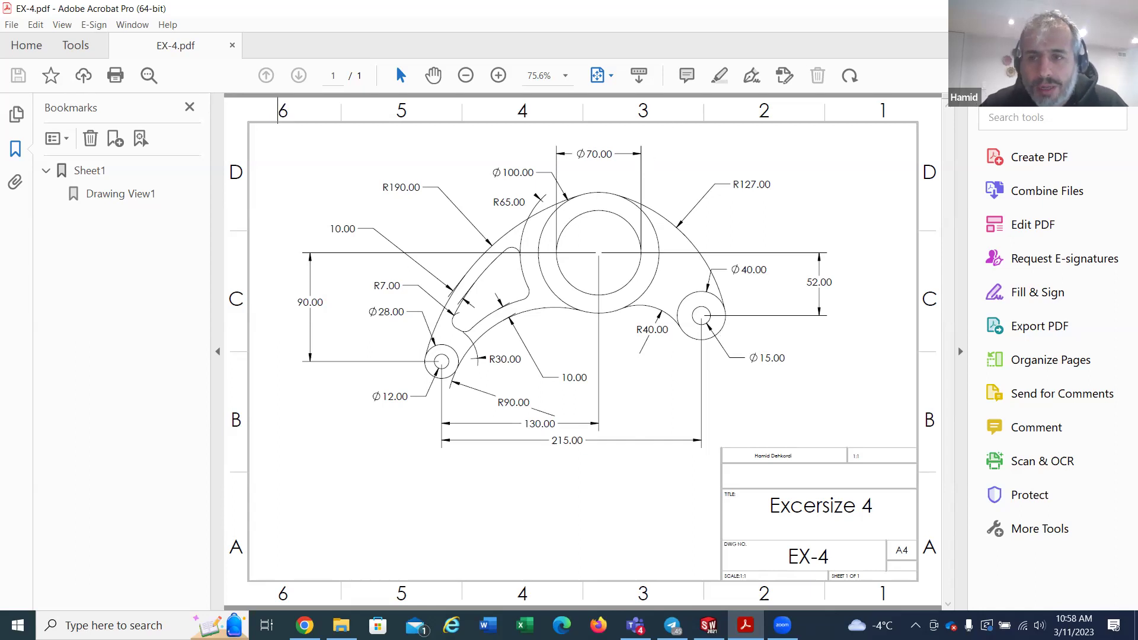
key("alt+Tab")
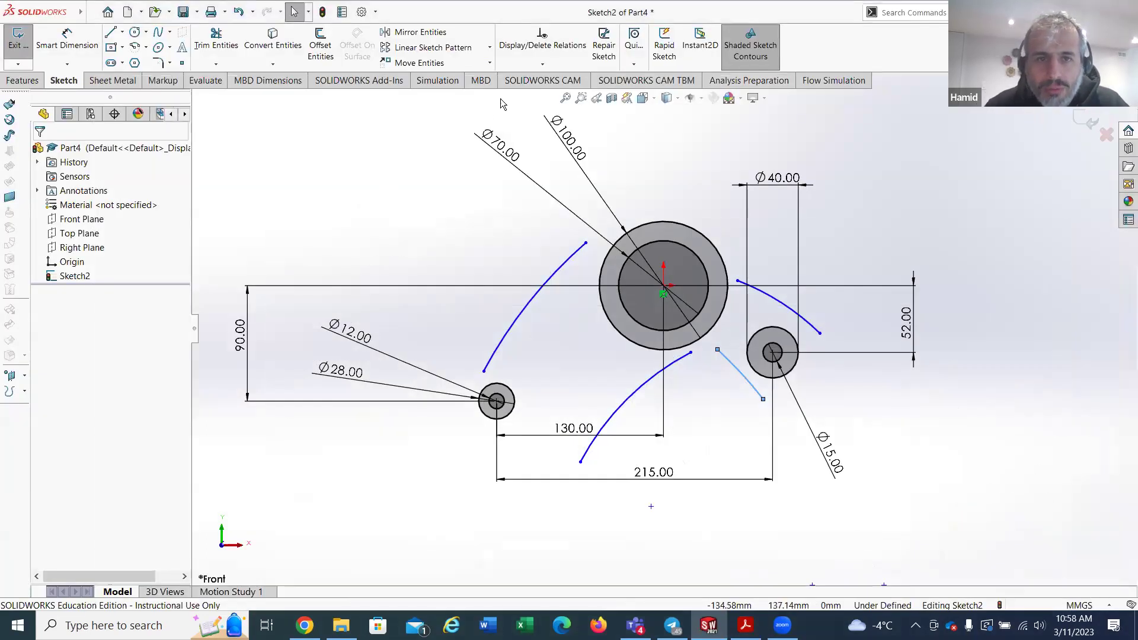
Step: Add a Tangent relation between the 100 mm circle and the upper-right arc, clearing the leftover selection beforehand
left_click(543, 66)
left_click(543, 94)
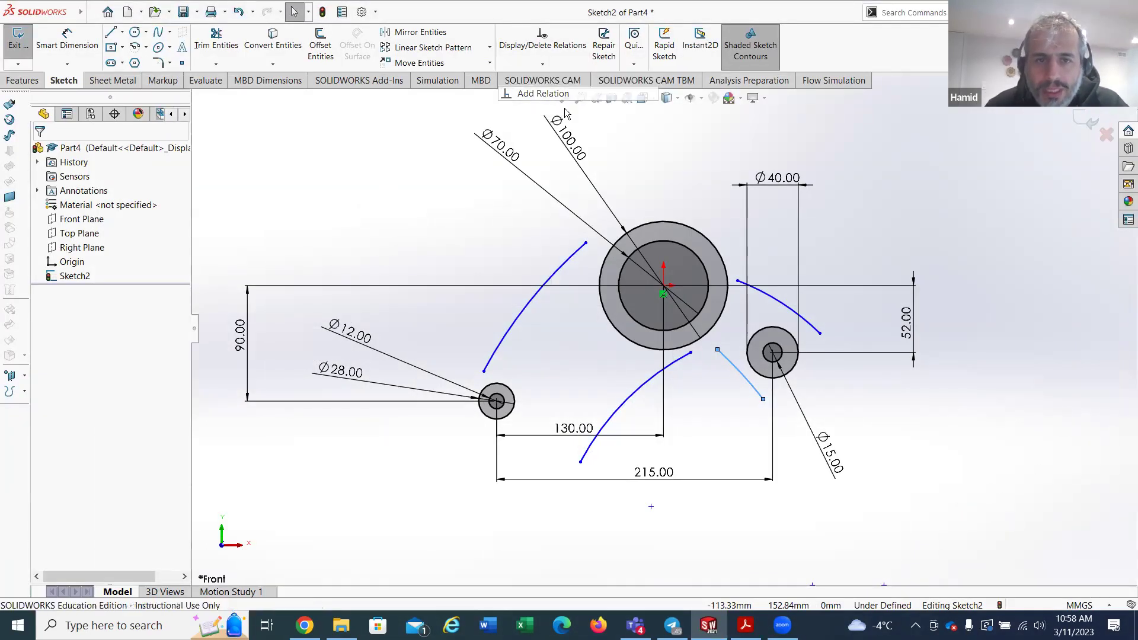
left_click(712, 243)
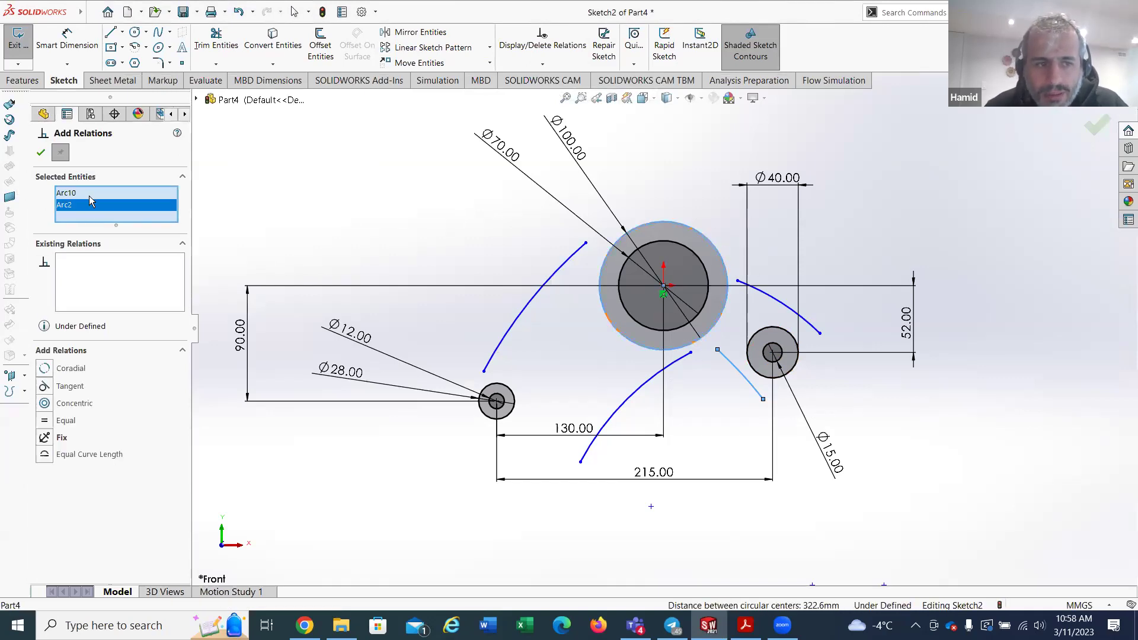
right_click(87, 215)
left_click(118, 224)
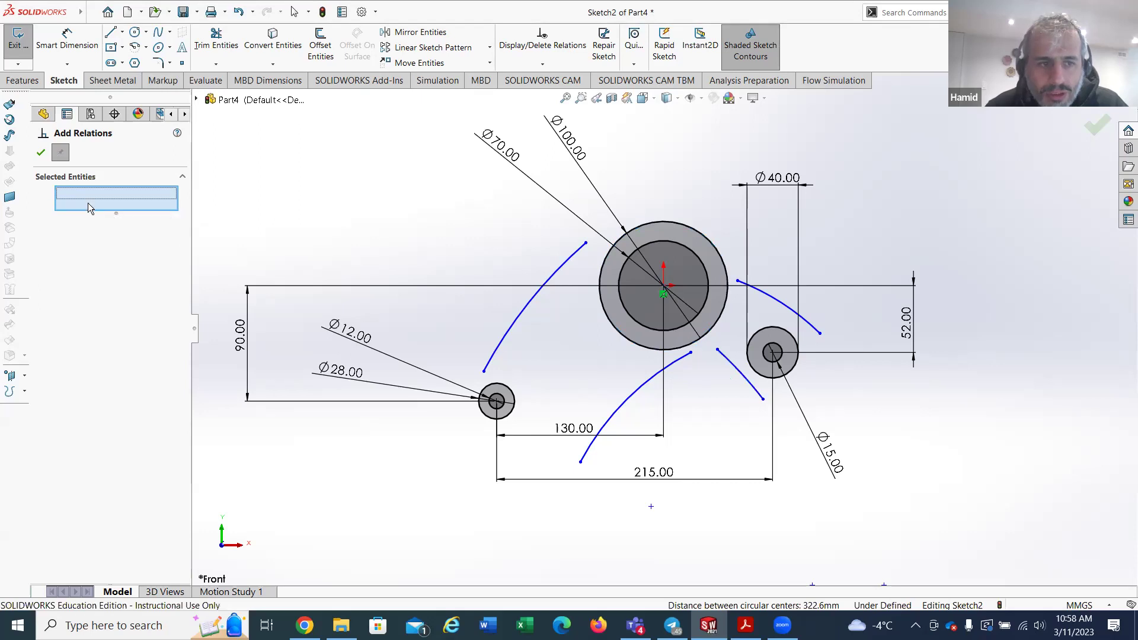
left_click(711, 242)
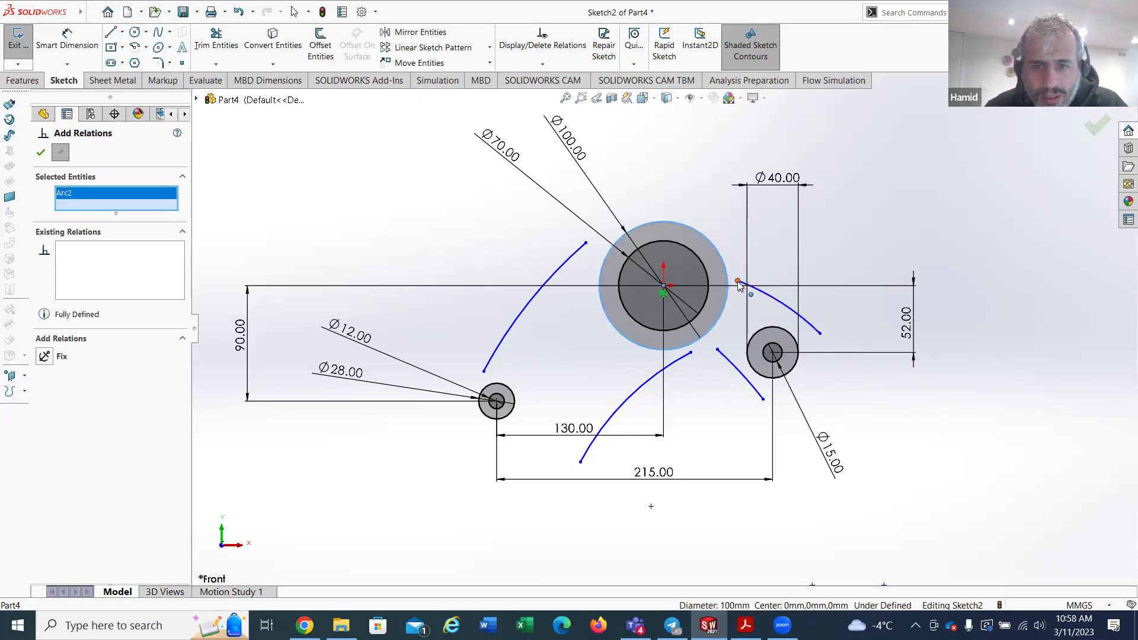
scroll(759, 290, "down", 4)
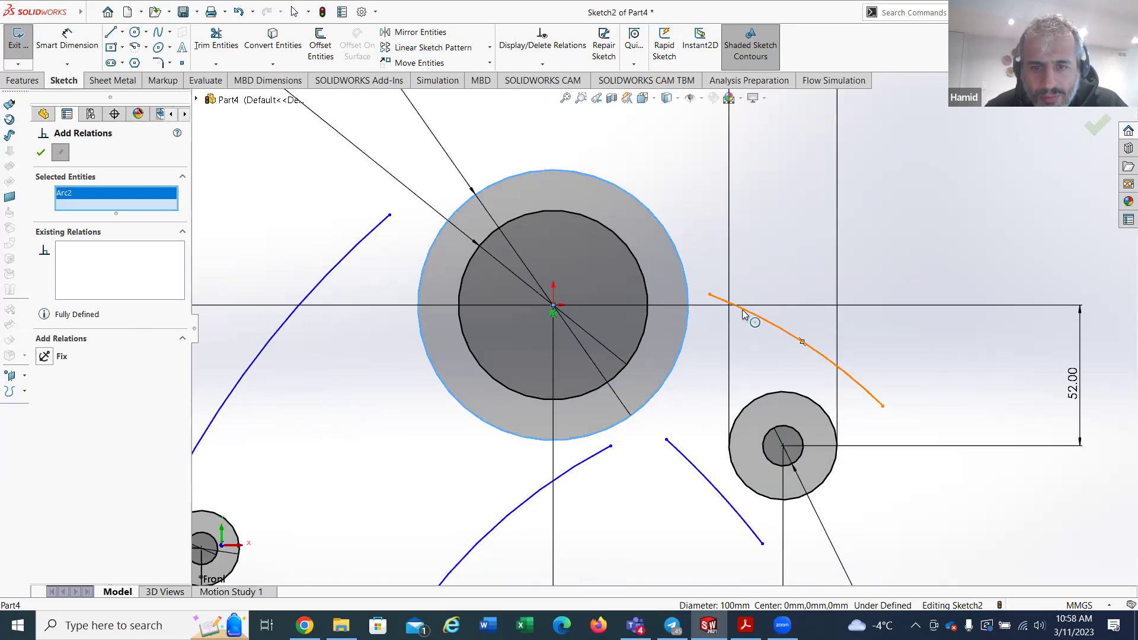
left_click(744, 315)
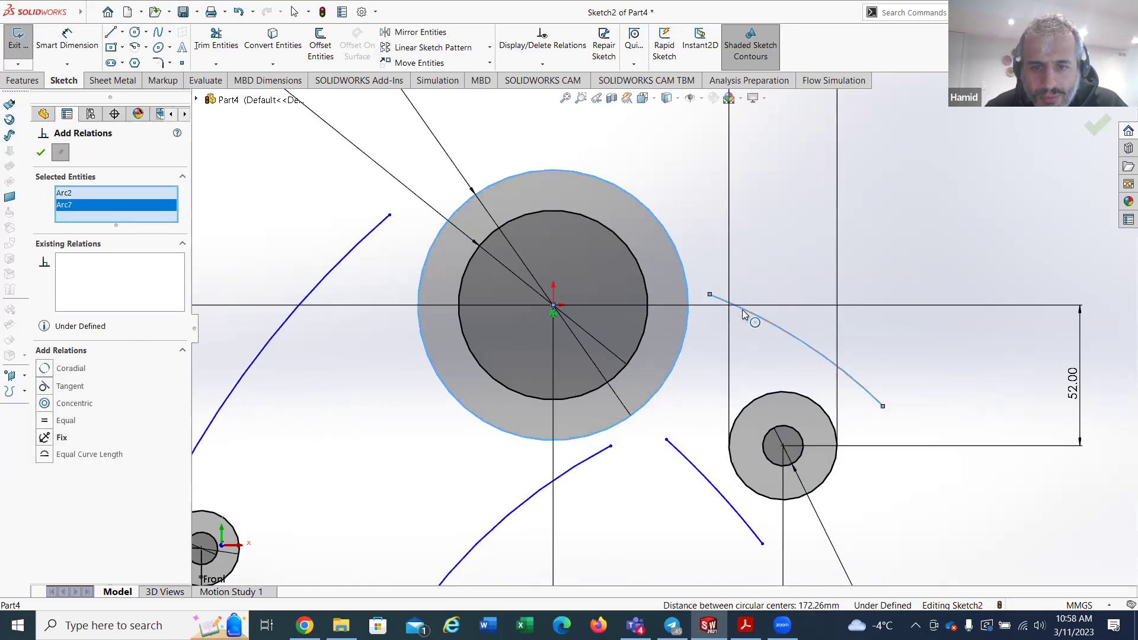
left_click(61, 388)
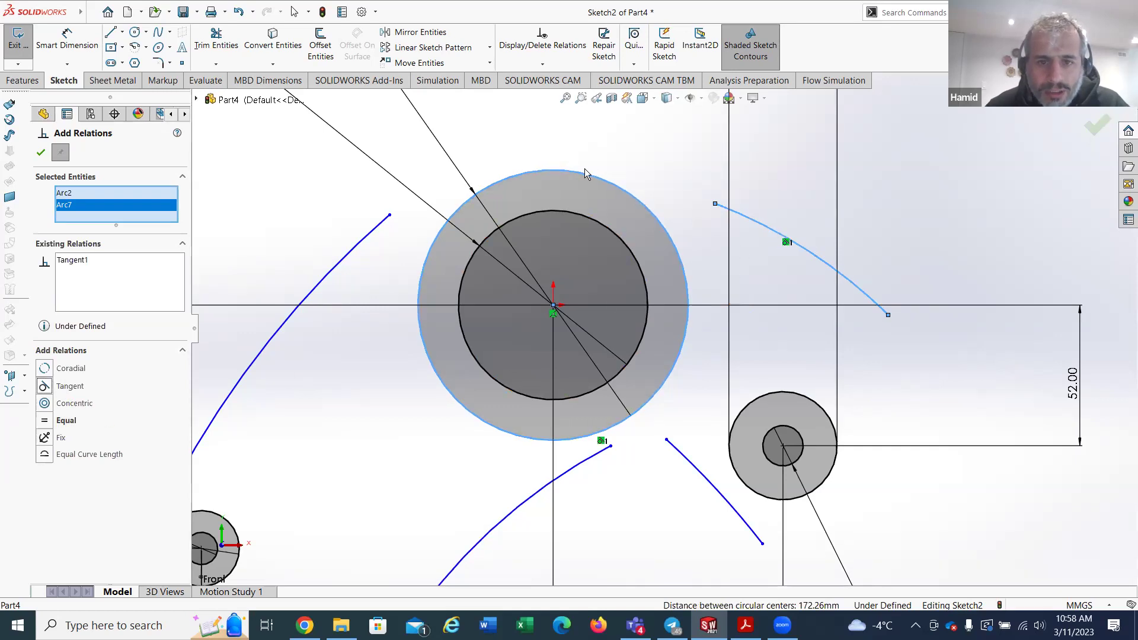
left_click(42, 153)
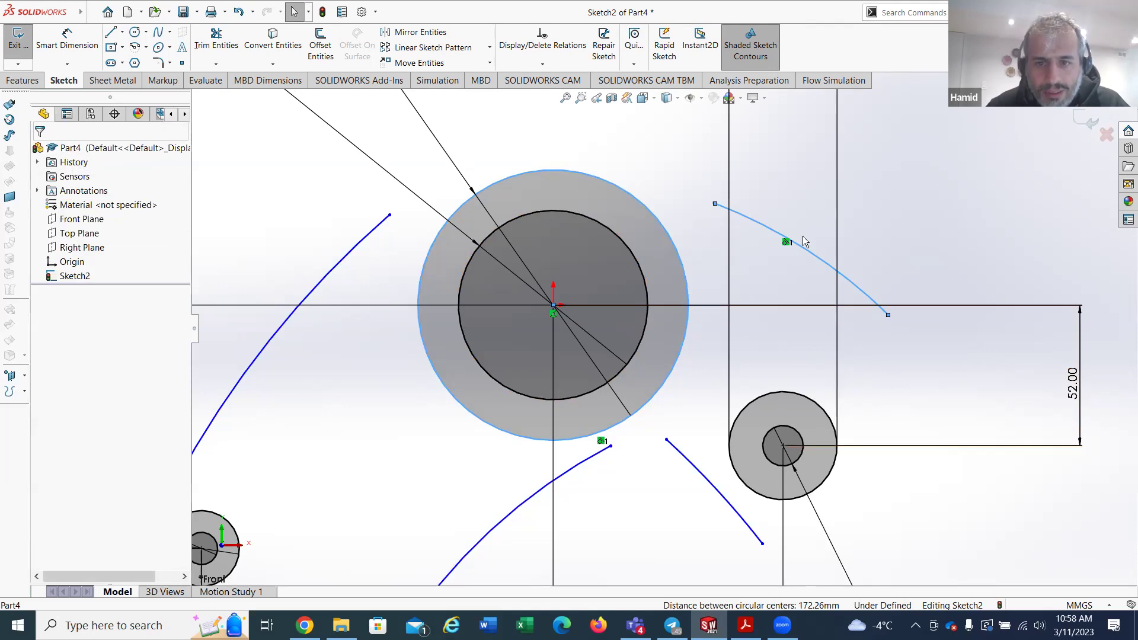
Step: Add a Tangent relation between the right-hand 40 mm circle and the upper-right arc, clearing the leftover selection beforehand
scroll(855, 312, "up", 2)
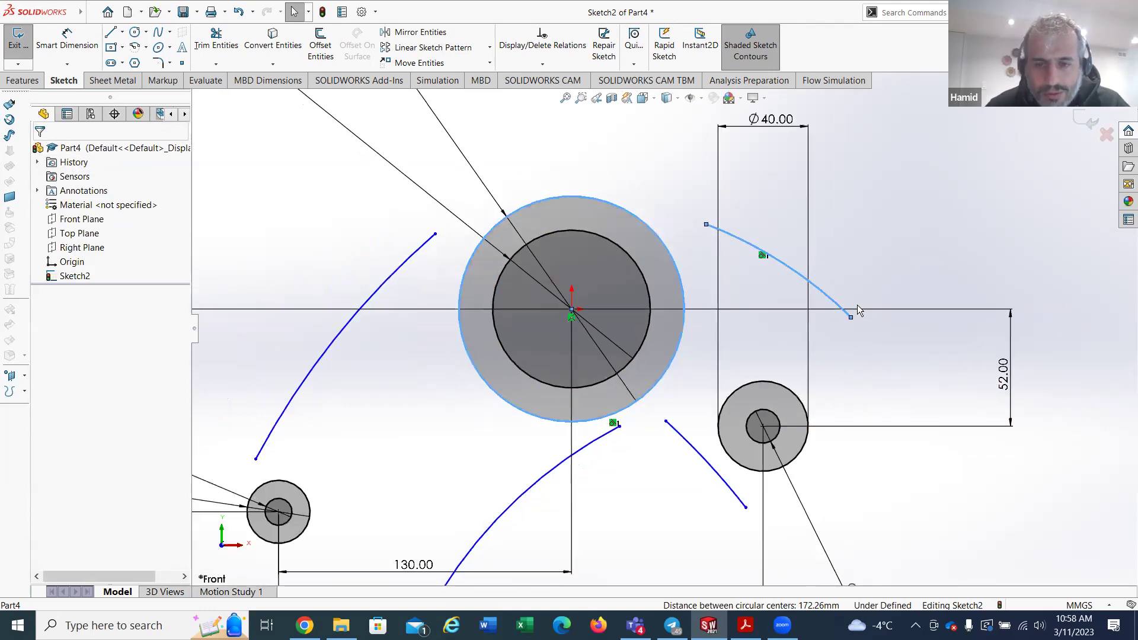
left_click(543, 64)
left_click(544, 94)
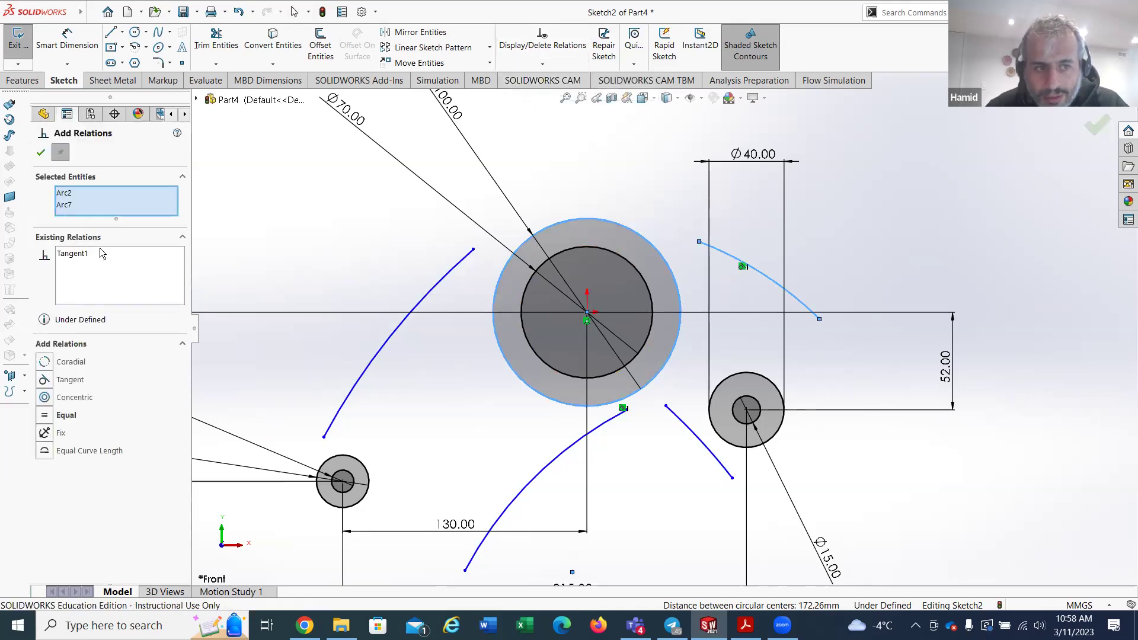
right_click(107, 209)
left_click(140, 216)
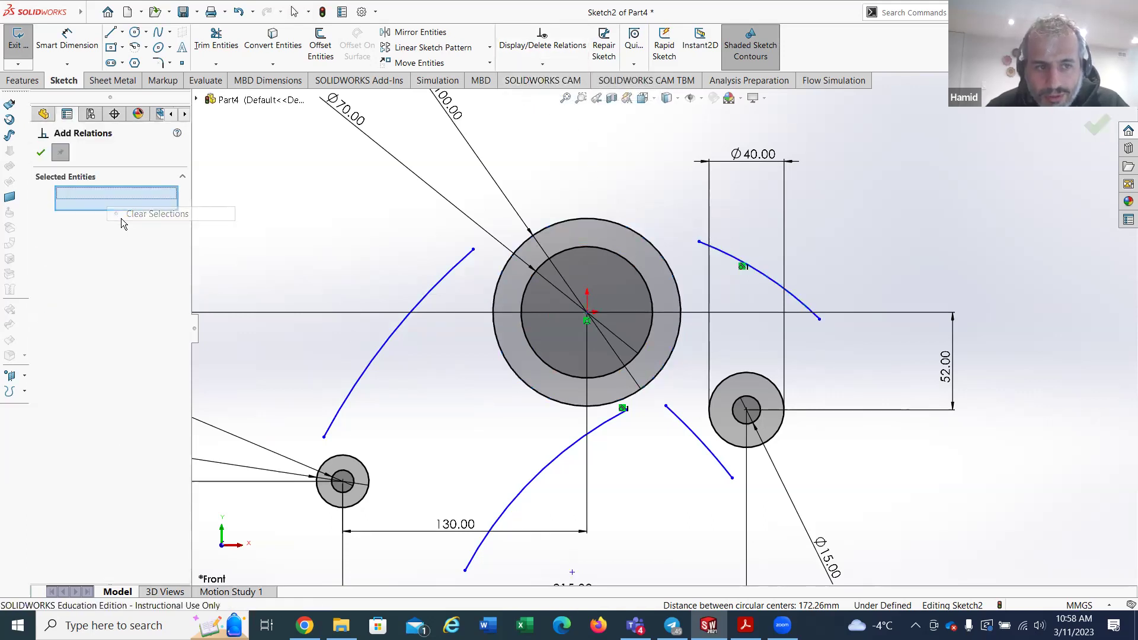
left_click(764, 380)
left_click(809, 311)
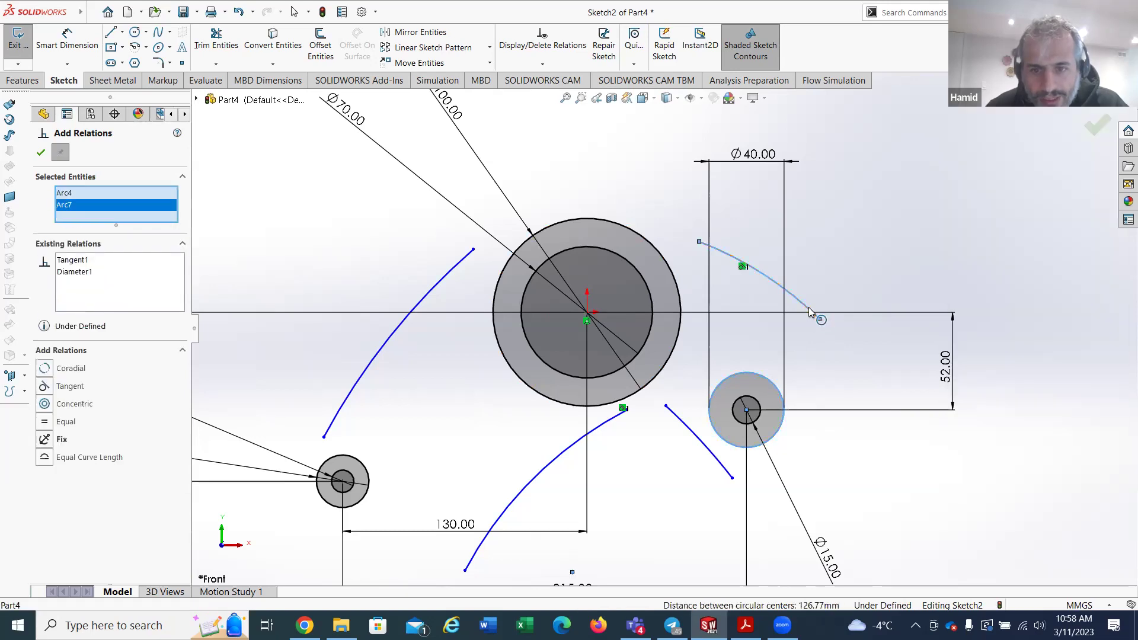
left_click(70, 387)
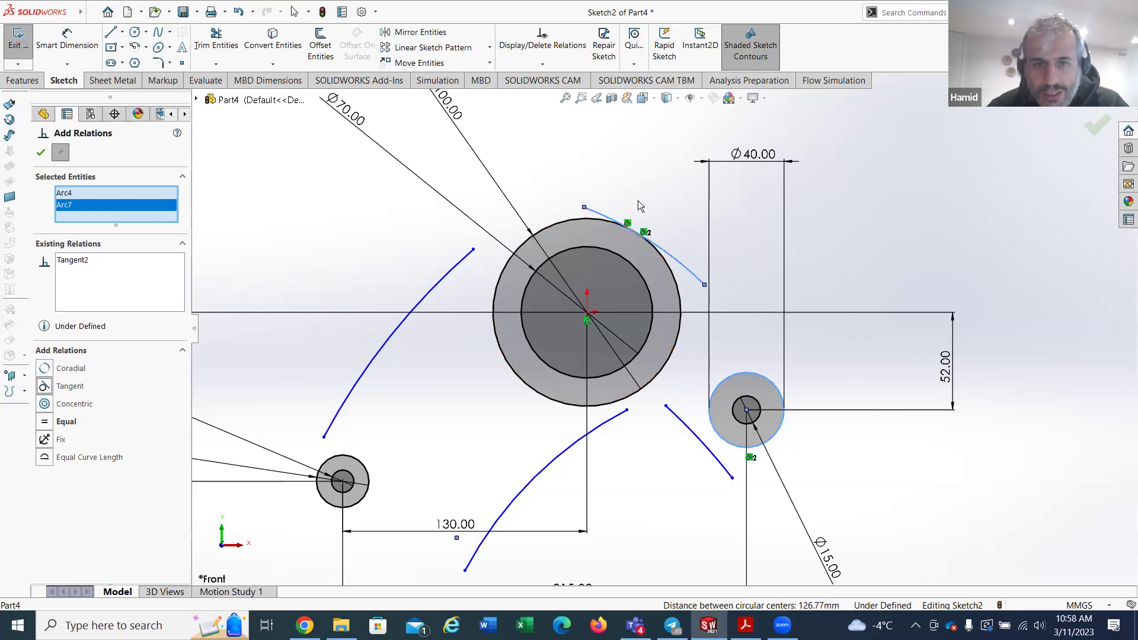
Step: Clear the selected entities and make the upper-left arc tangent to the 100 mm circle
right_click(113, 218)
left_click(129, 228)
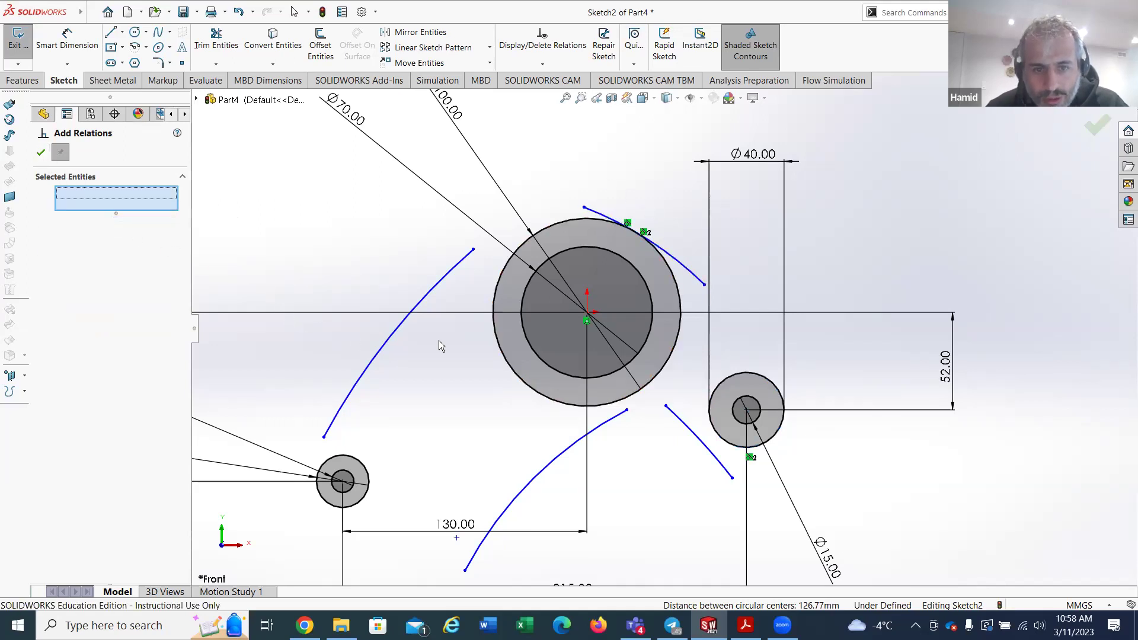
left_click(467, 265)
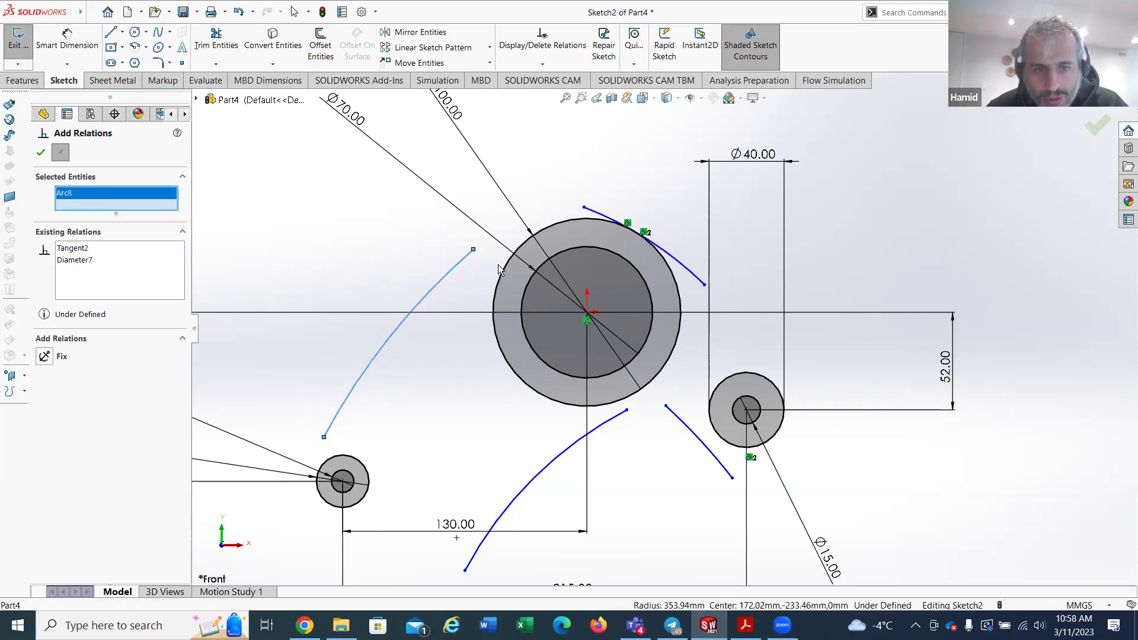
left_click(508, 264)
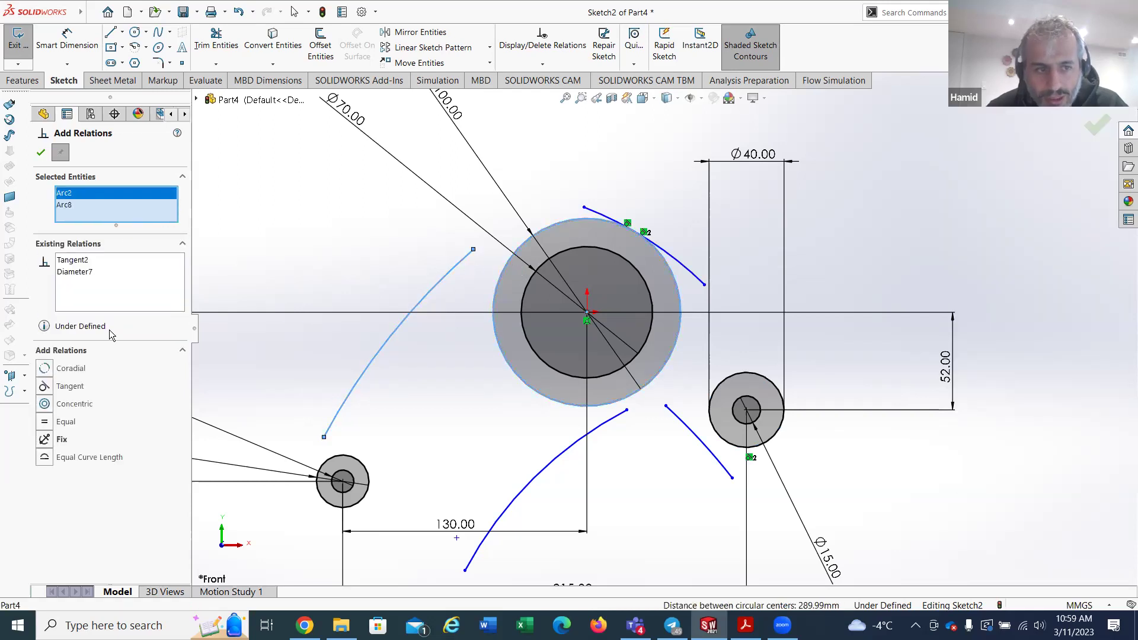
left_click(69, 388)
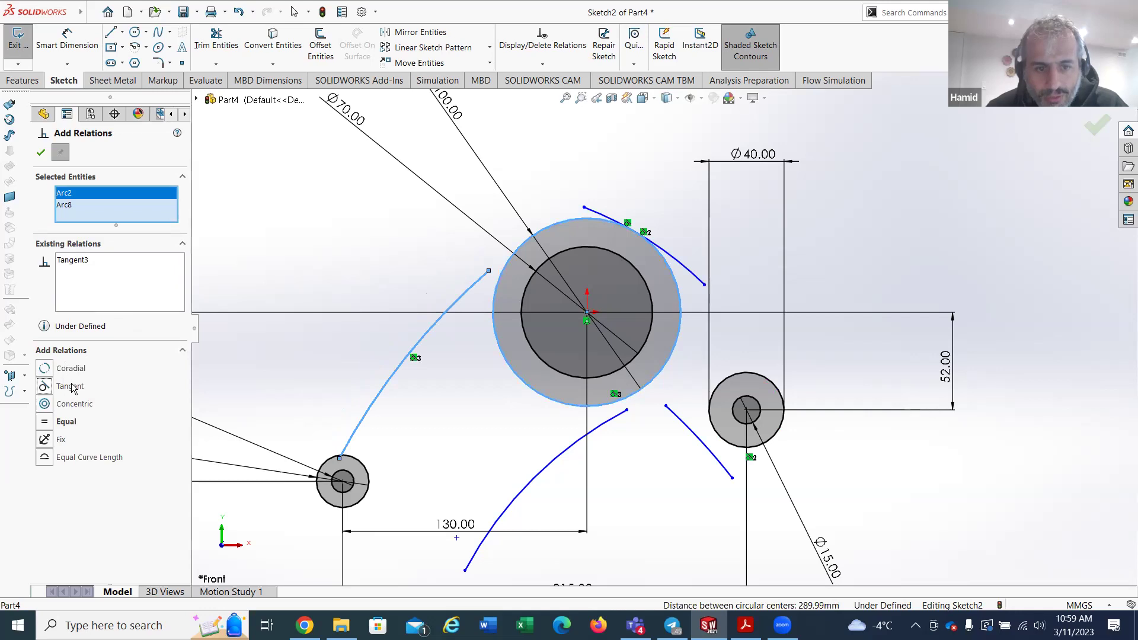
Step: Clear the selected entities and make the upper-left arc tangent to the 28 mm circle at its lower end
right_click(95, 214)
left_click(136, 216)
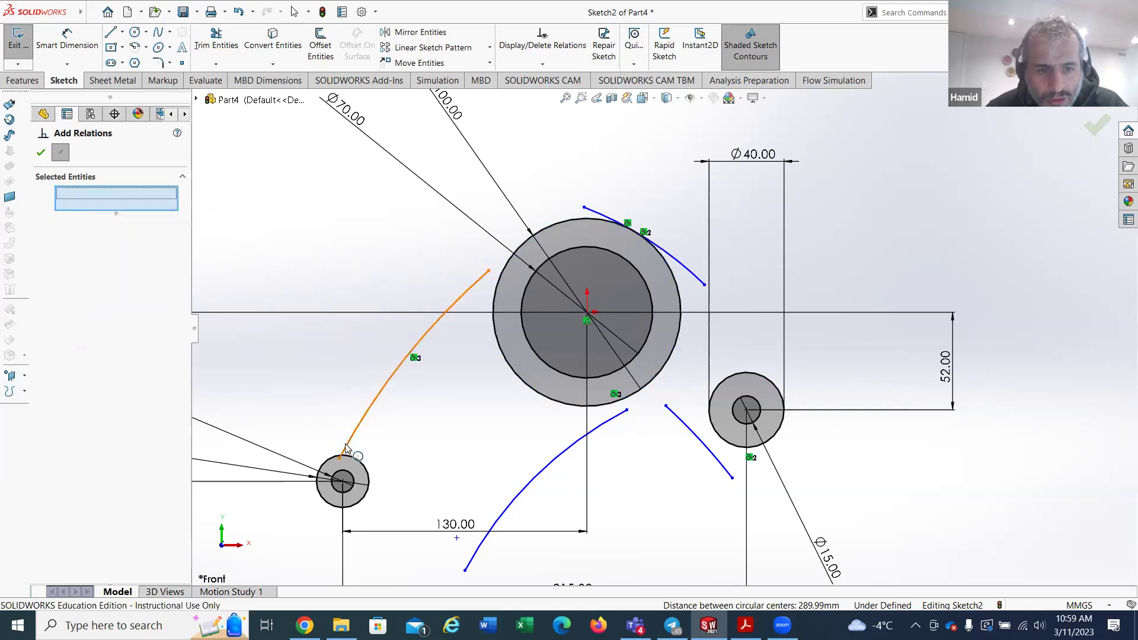
scroll(348, 449, "down", 4)
left_click(413, 448)
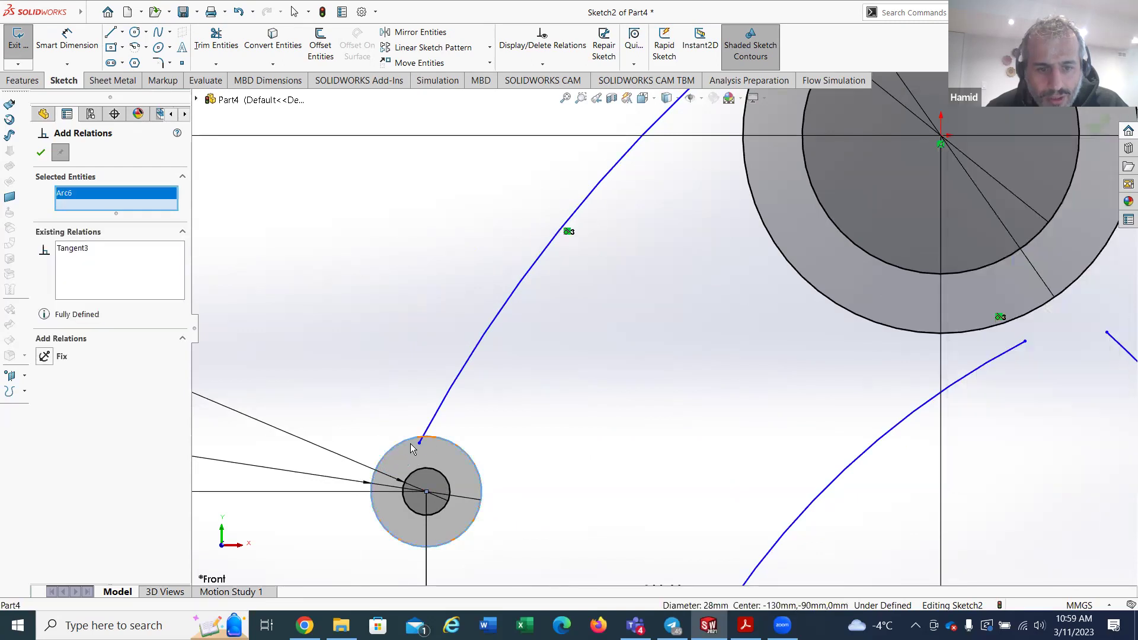
left_click(438, 415)
left_click(68, 387)
key("f")
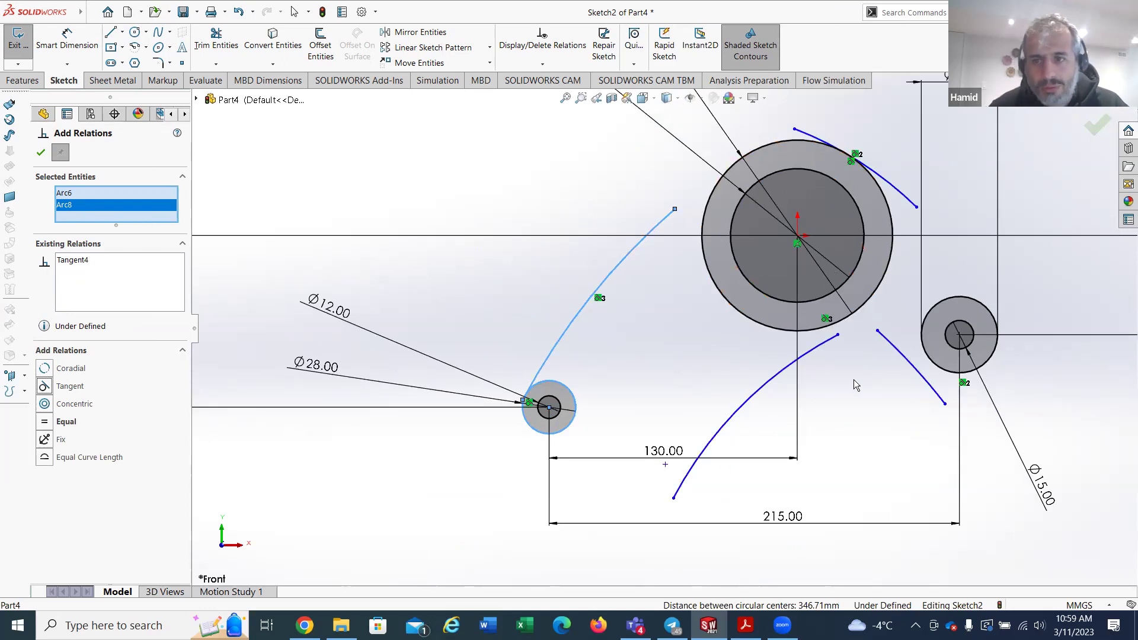
Step: Make the short arc below the gap tangent to the 100 mm circle, starting from a cleared selection, and close the relations
scroll(873, 398, "up", 2)
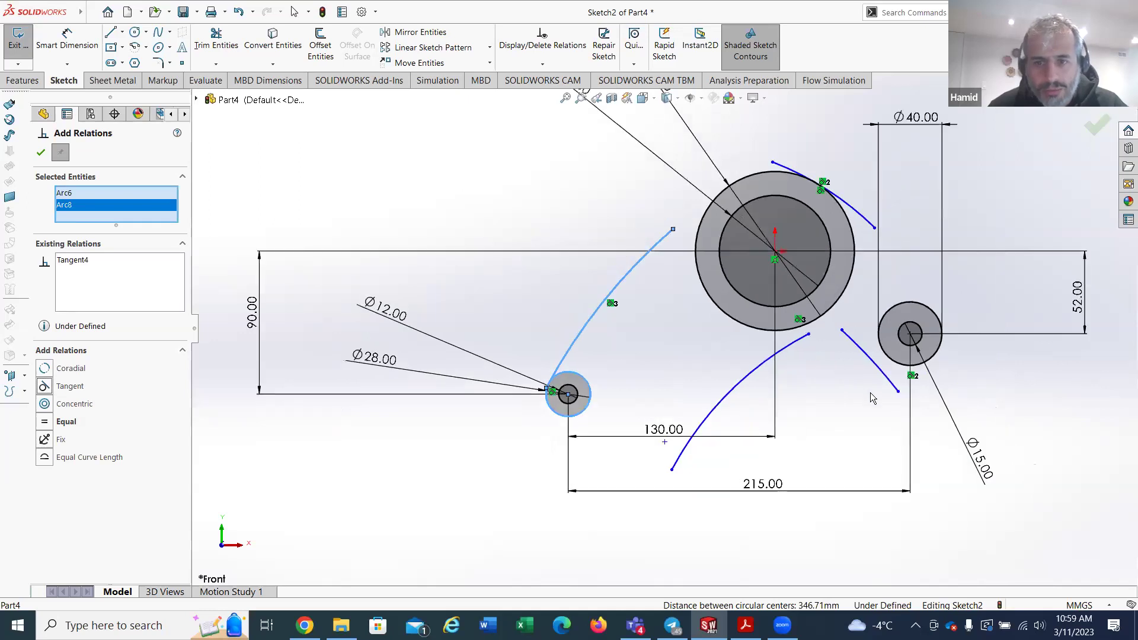
right_click(129, 197)
left_click(165, 197)
scroll(850, 326, "down", 5)
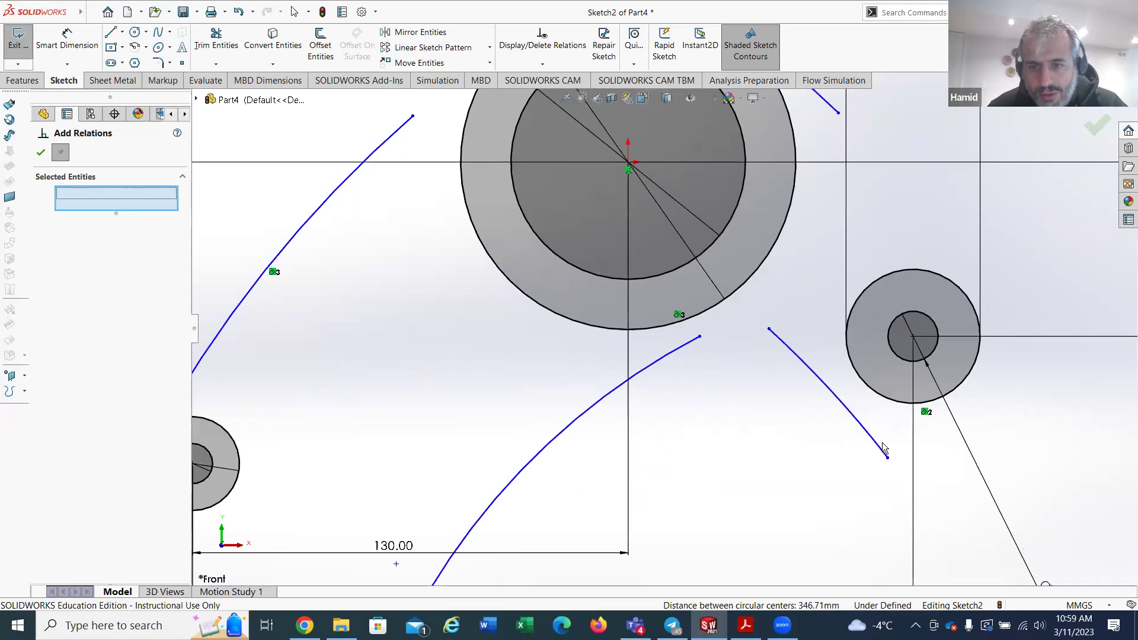
left_click(774, 340)
left_click(707, 314)
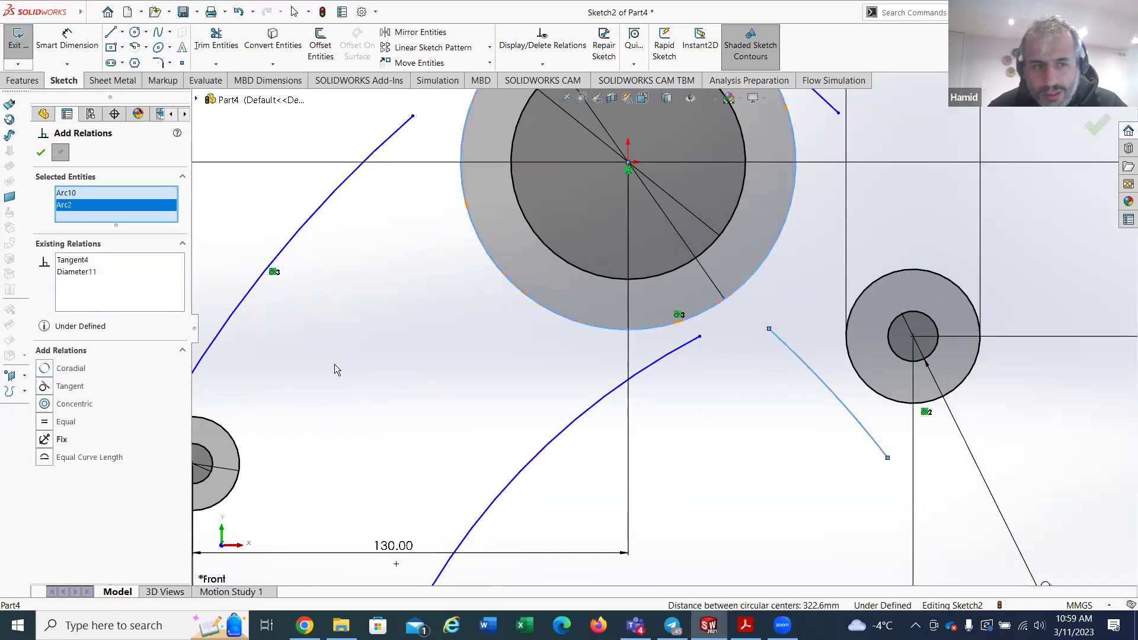
left_click(59, 389)
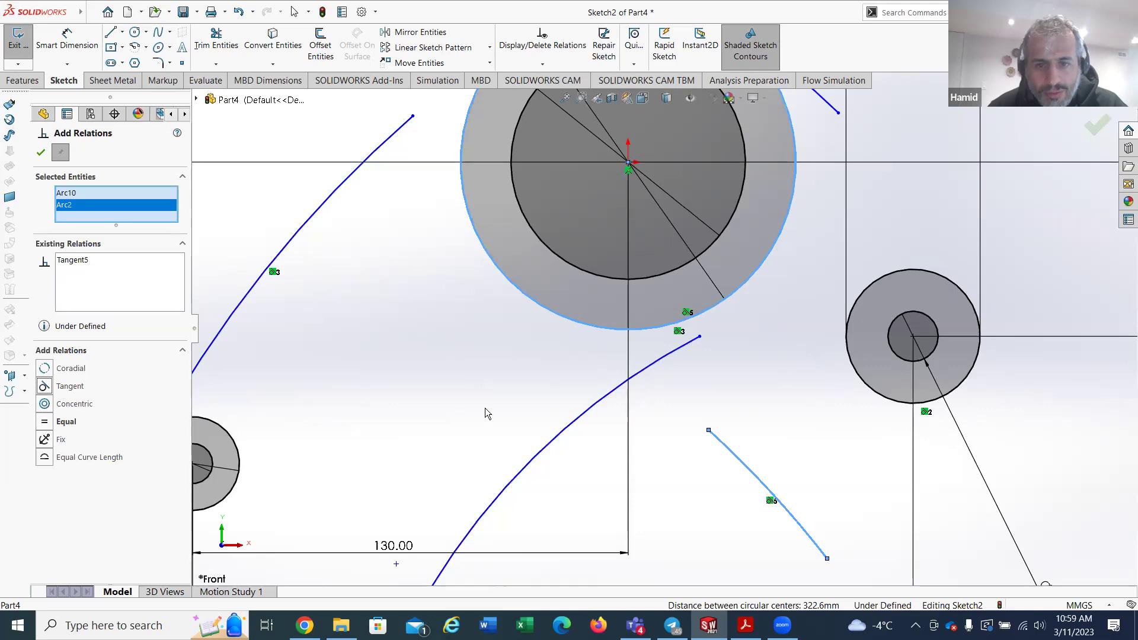
left_click(40, 153)
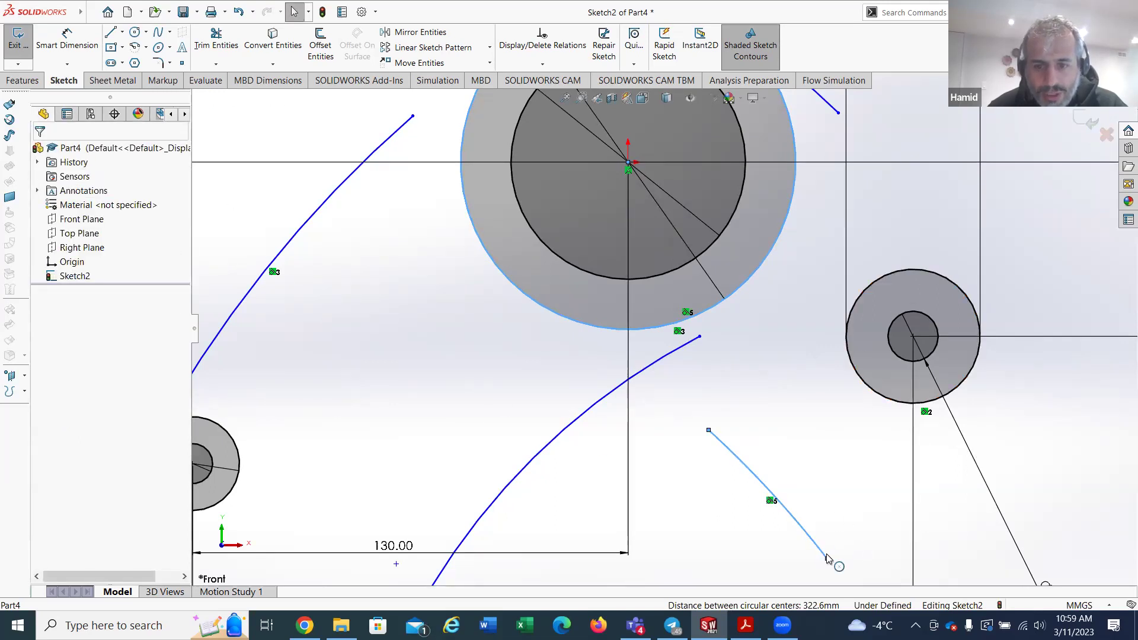
Step: Pull the short arc's lower end up into the gap between the 100 mm and 40 mm circles and make the arc tangent to the 40 mm circle
left_click_drag(828, 560, 800, 356)
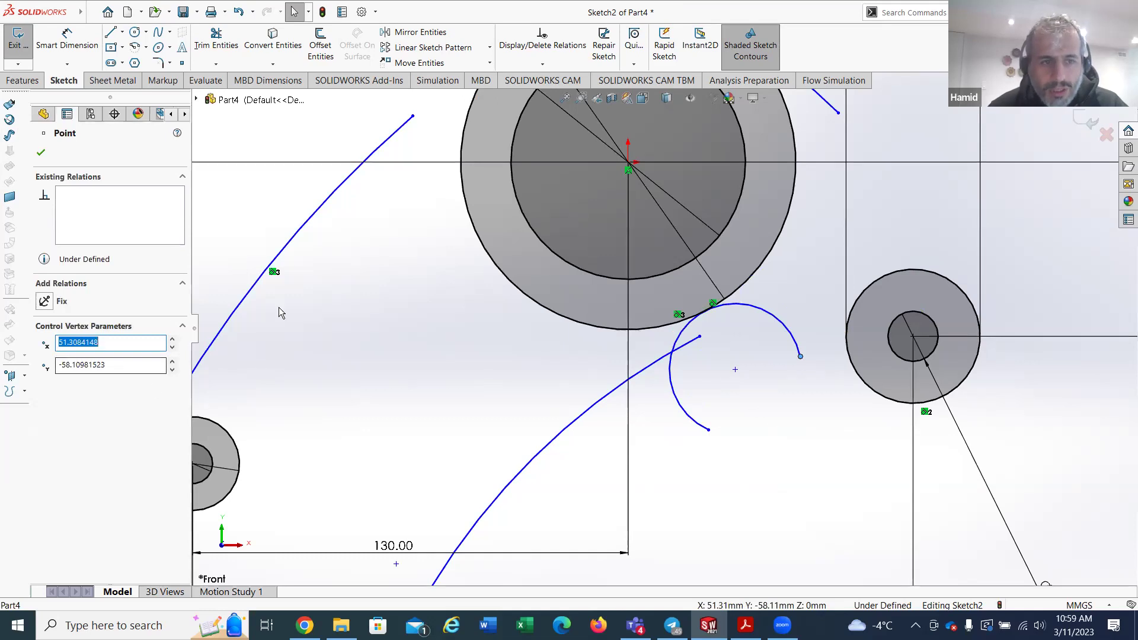
left_click(270, 219)
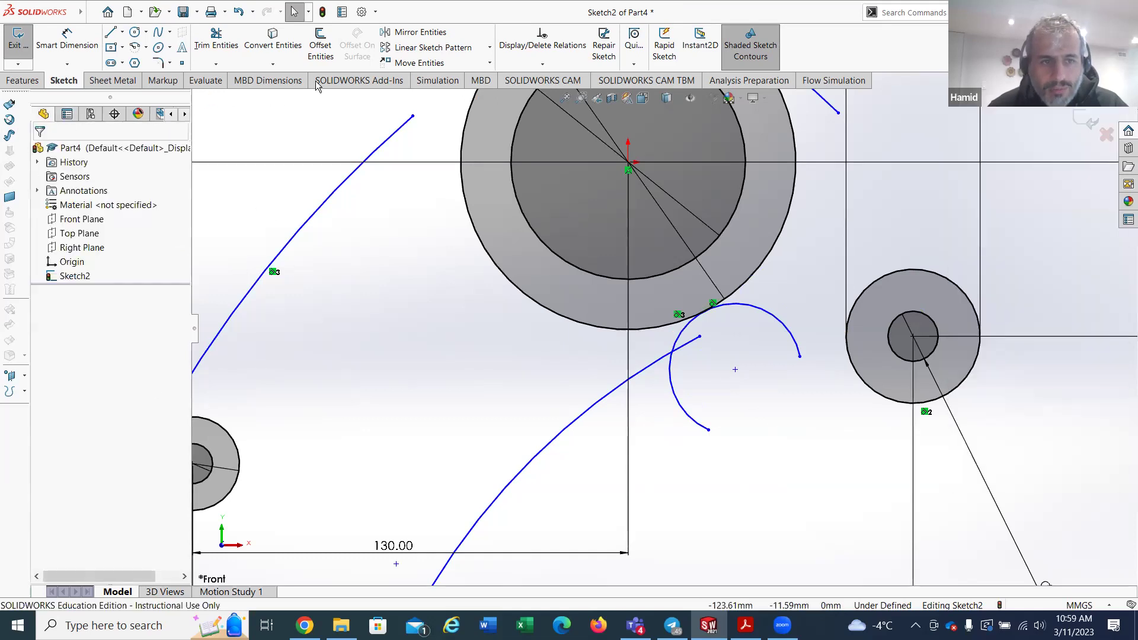
left_click(542, 63)
left_click(548, 96)
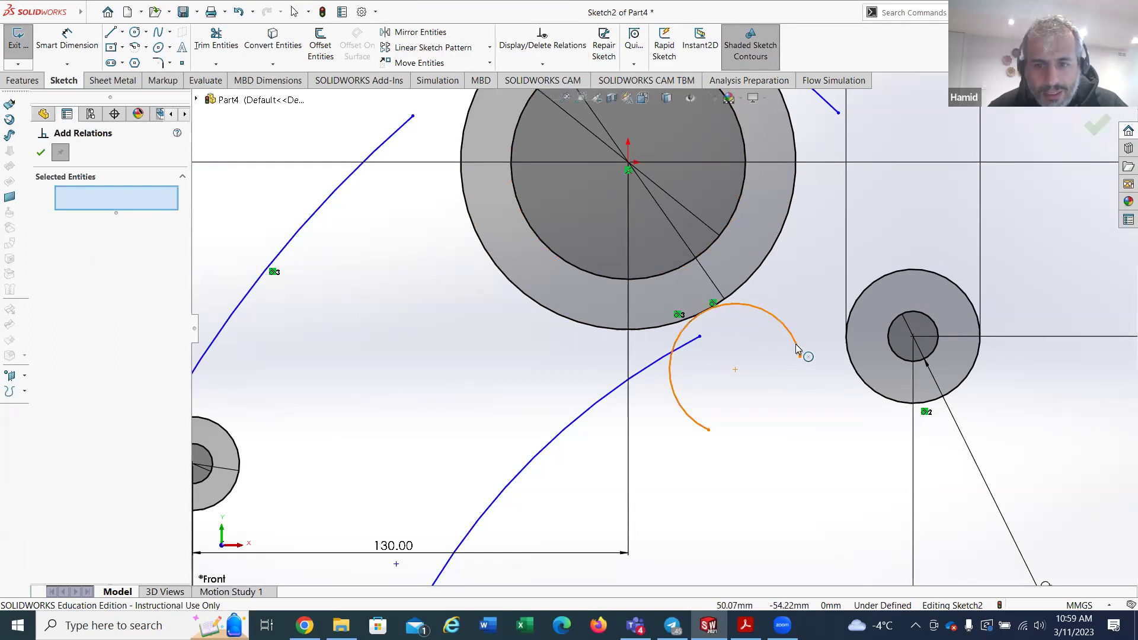
left_click(798, 351)
left_click(850, 359)
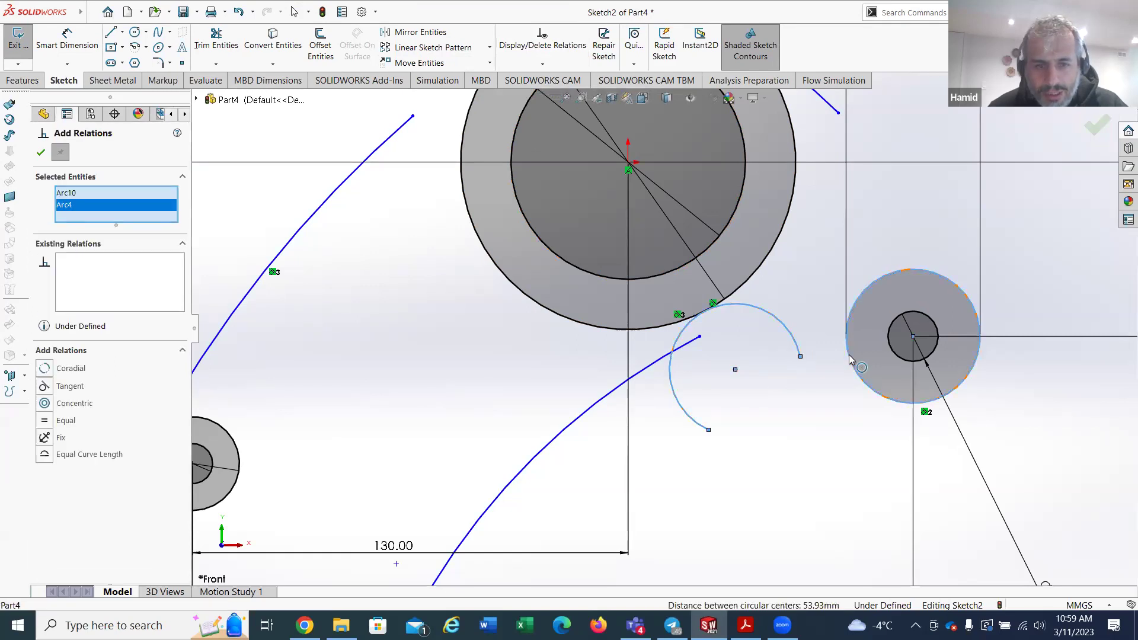
left_click(69, 387)
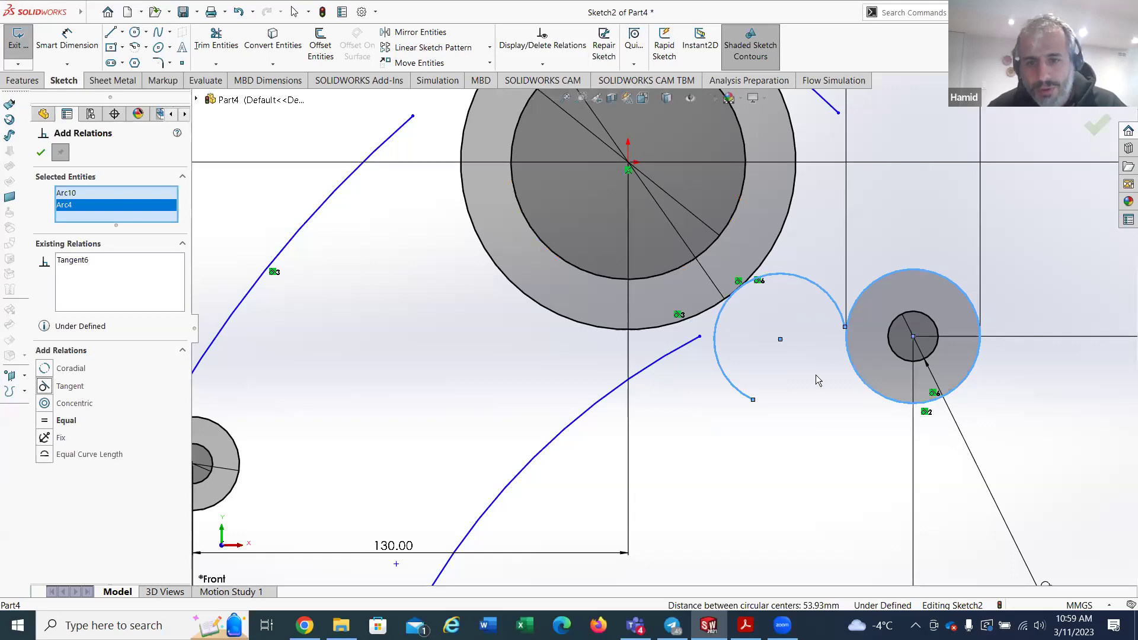
left_click(42, 156)
Step: Add a Tangent relation between the long lower arc and the 100 mm circle after clearing the leftover selection
left_click(543, 63)
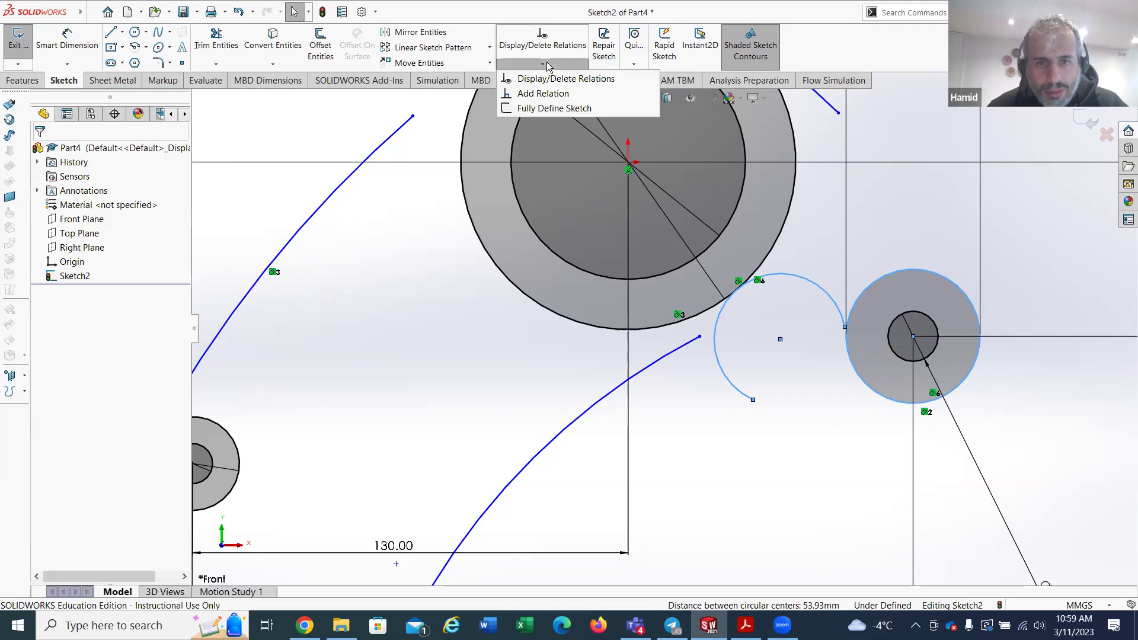
left_click(543, 94)
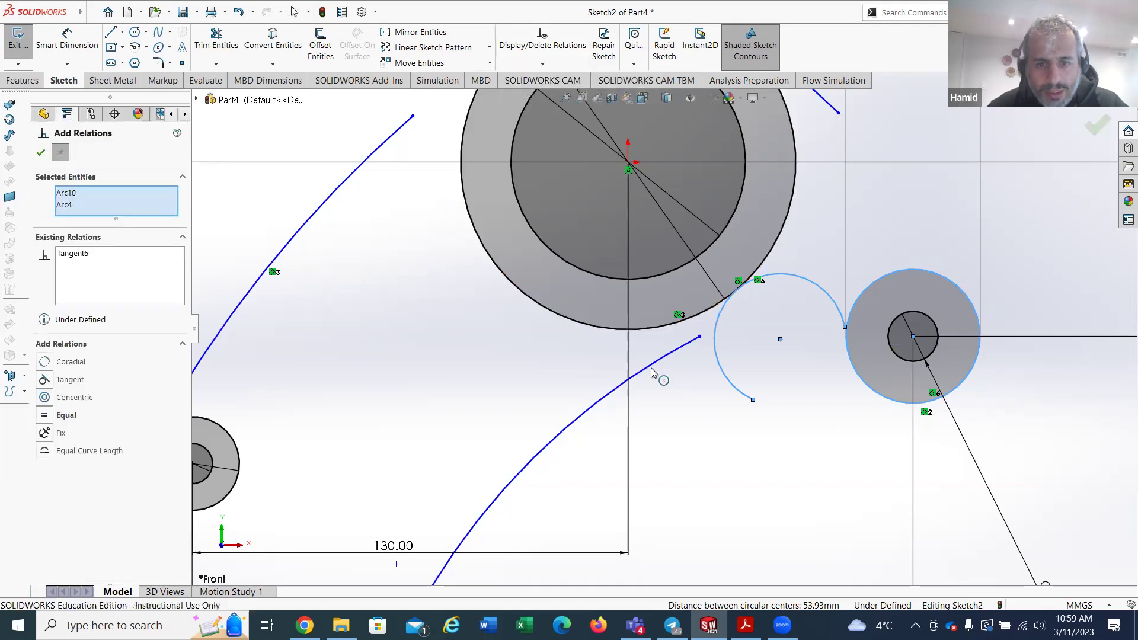
left_click(677, 349)
right_click(139, 217)
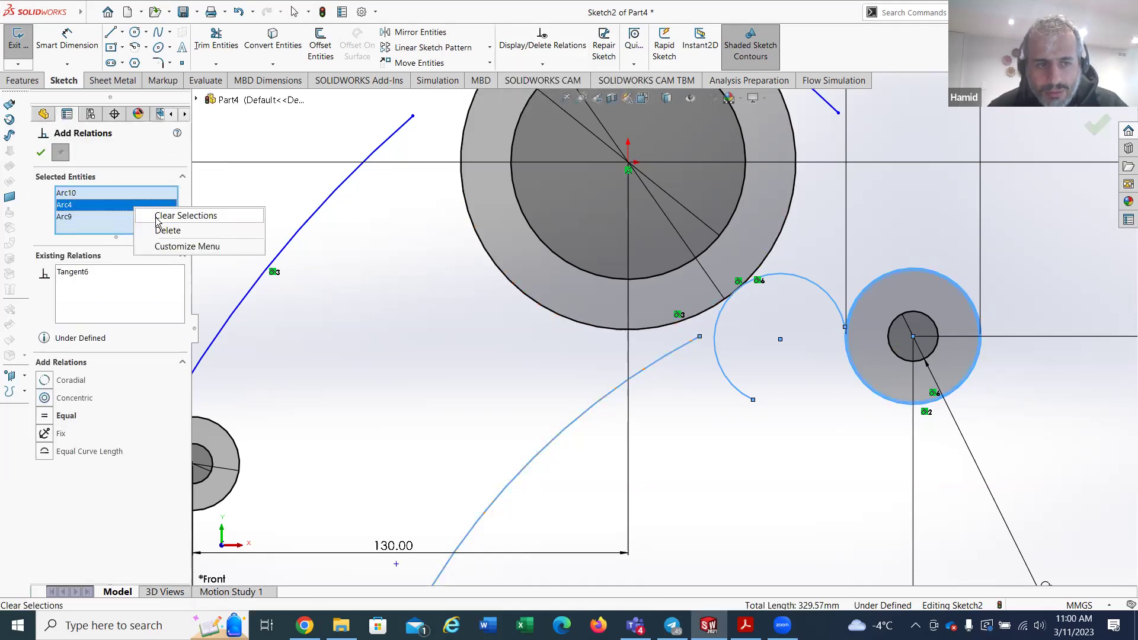
left_click(178, 216)
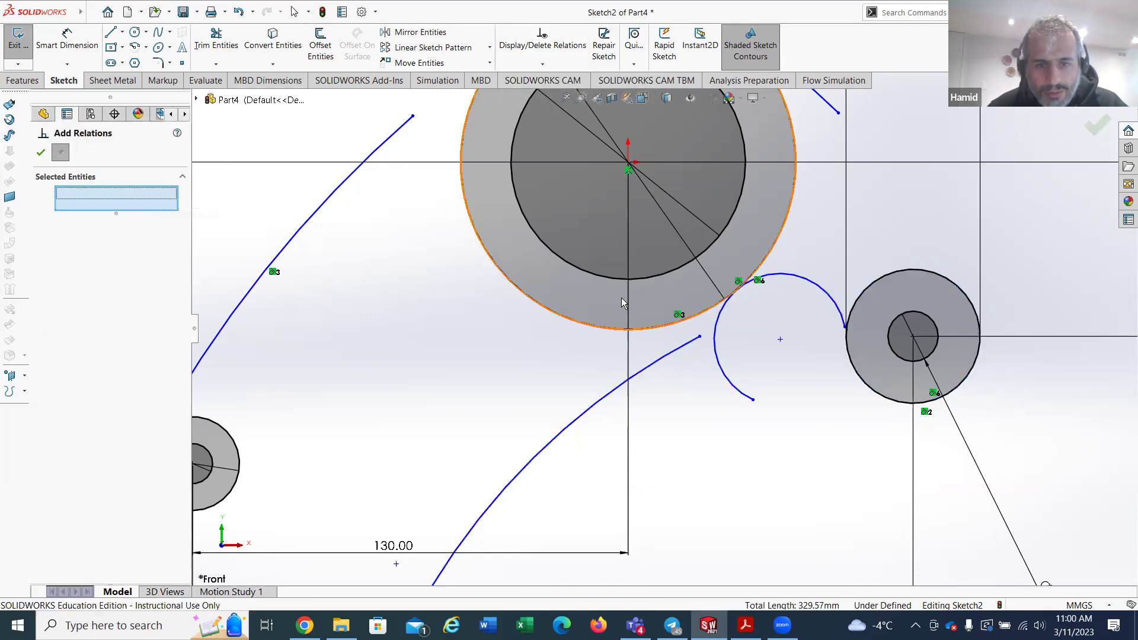
left_click(661, 359)
left_click(645, 328)
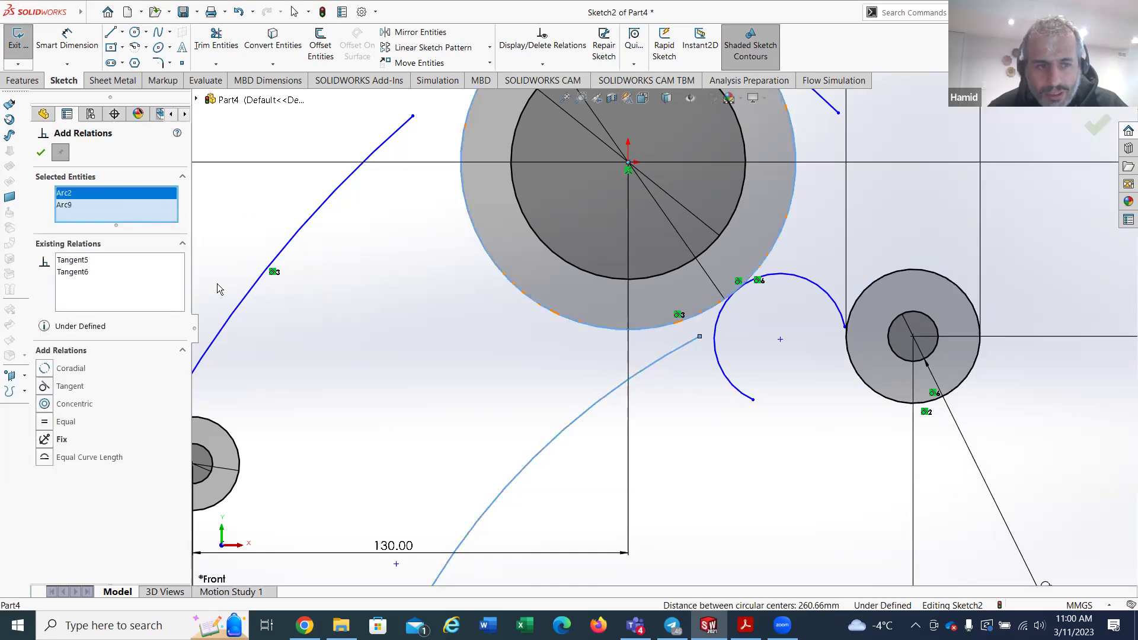
left_click(66, 387)
key("f")
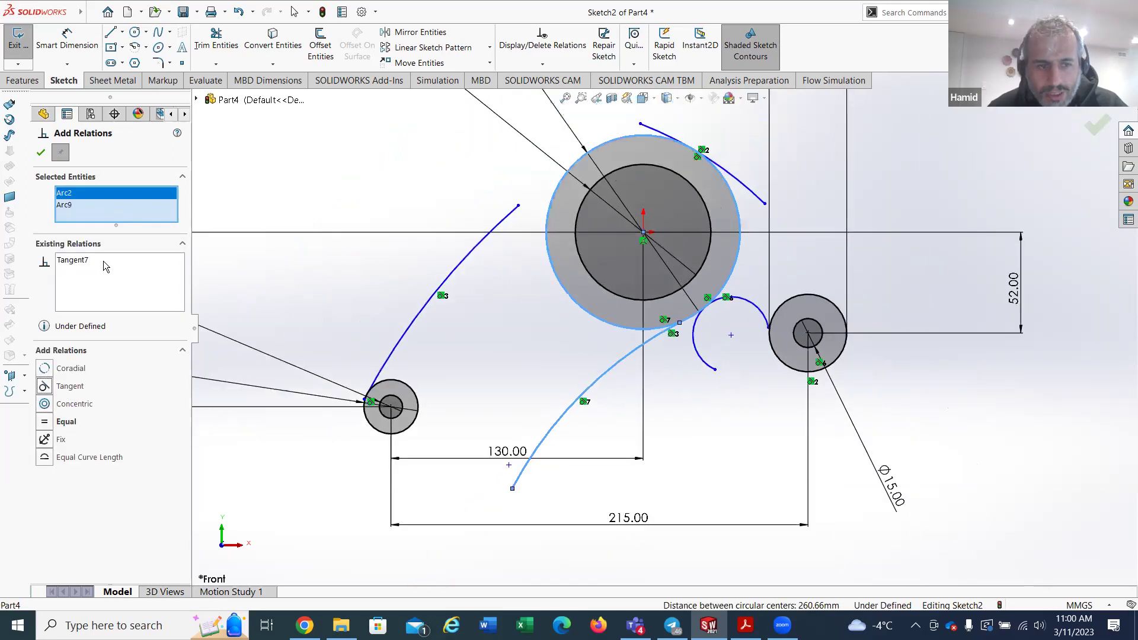
Step: Clear the selected entities, make the long lower arc tangent to the 28 mm circle, and finish adding relations
right_click(115, 215)
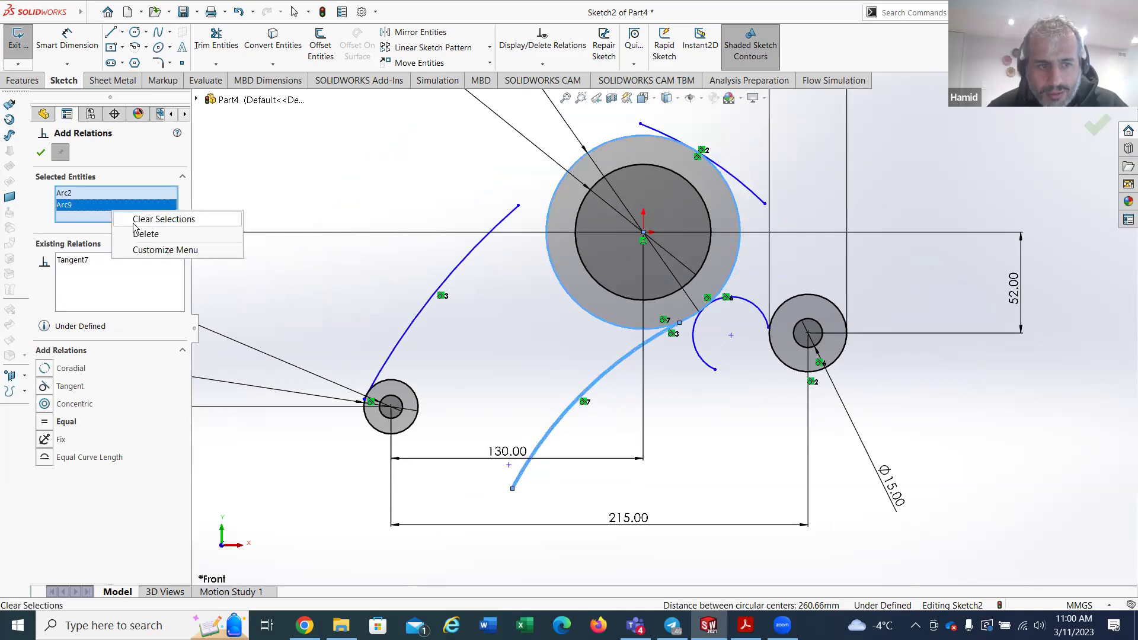
left_click(136, 225)
left_click(518, 483)
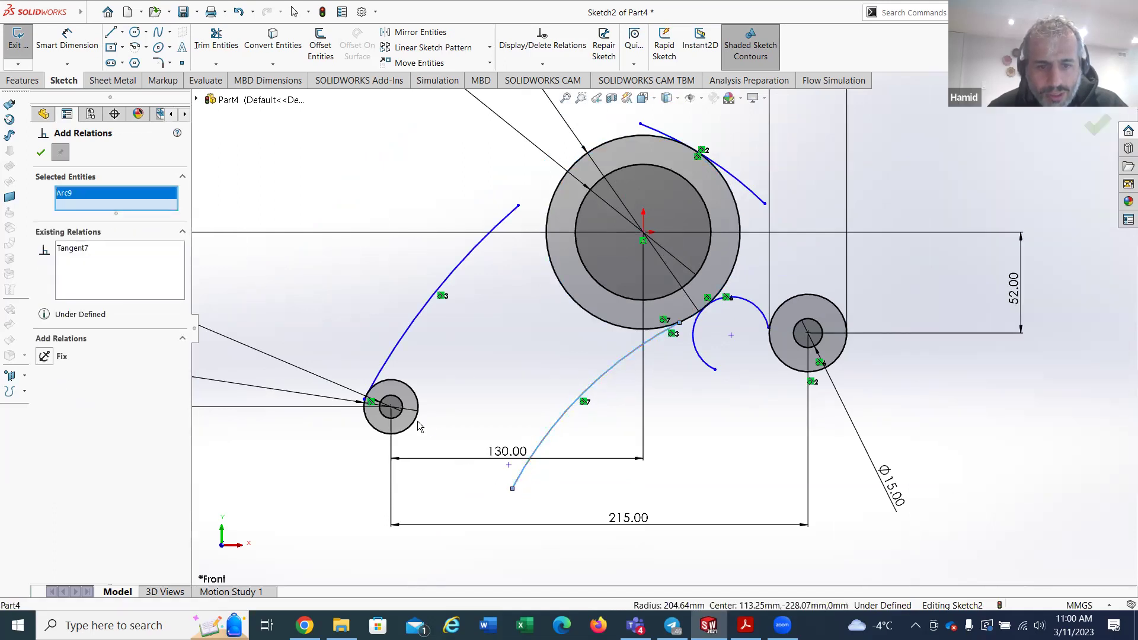
left_click(416, 422)
left_click(69, 386)
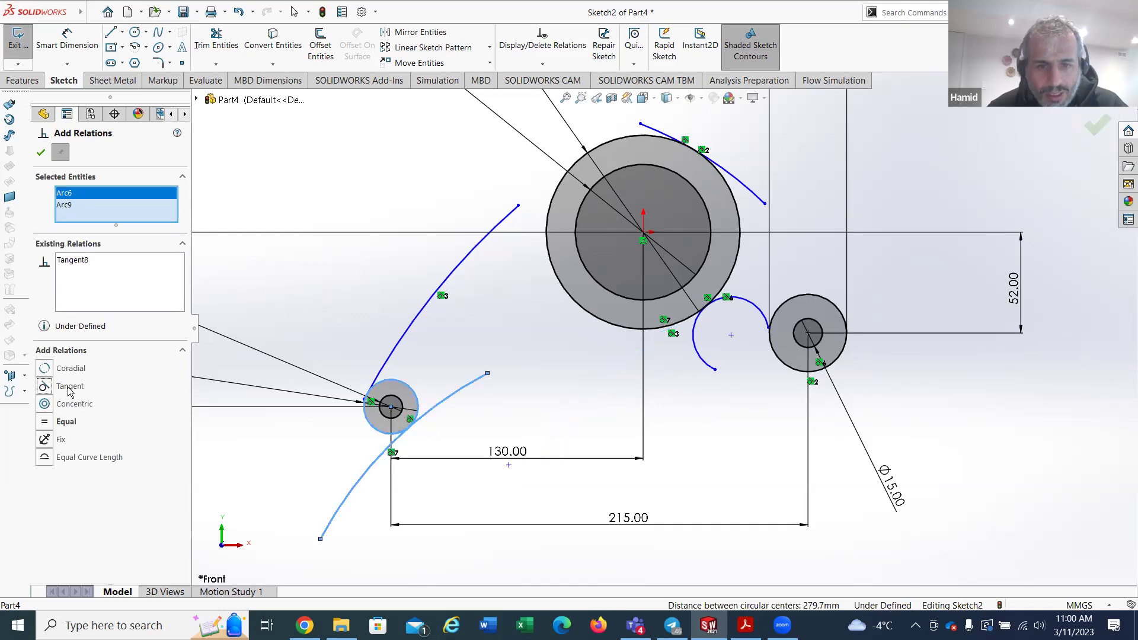
left_click(40, 153)
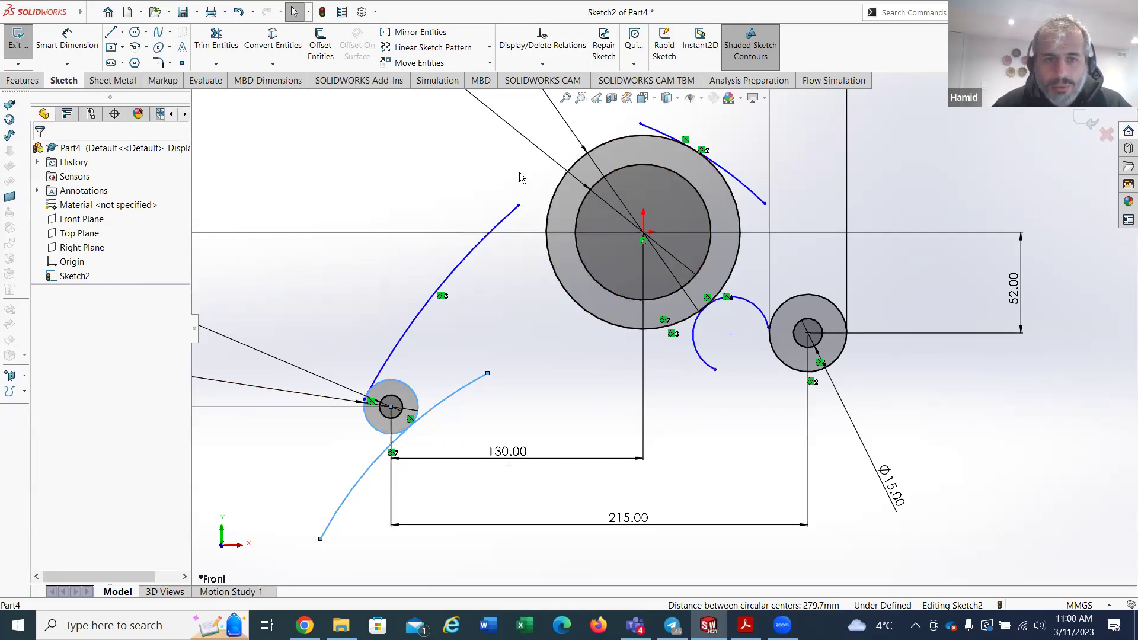
Step: Extend the lower end of the upper-right arc to the 40 mm circle with Extend Entities
left_click(217, 65)
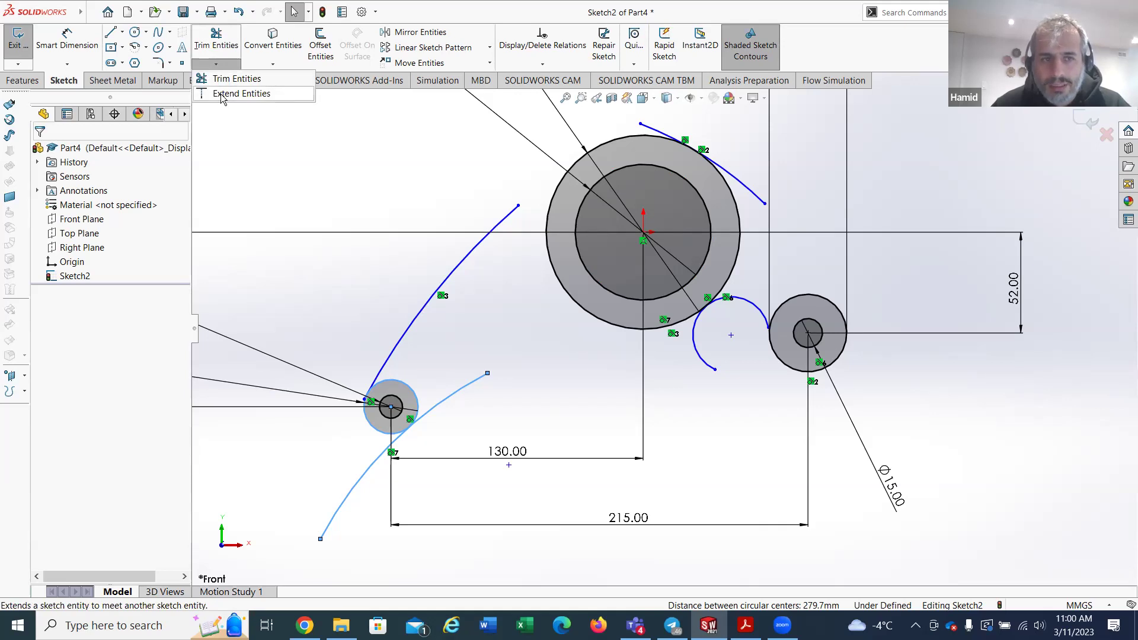
left_click(222, 93)
left_click(764, 203)
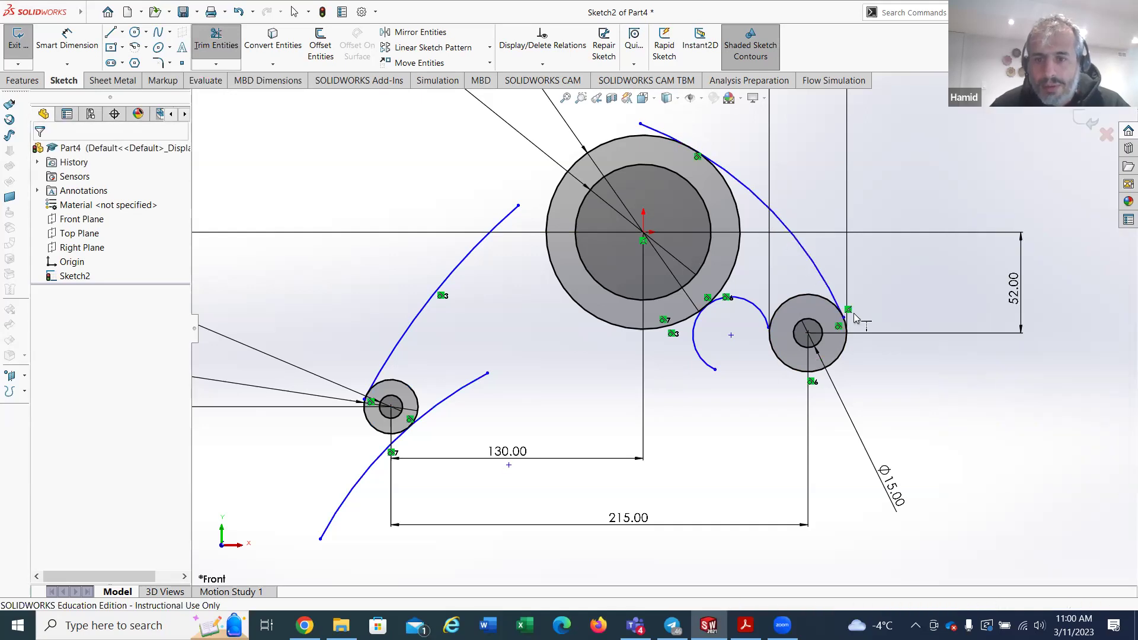
scroll(857, 310, "down", 1)
scroll(857, 310, "down", 2)
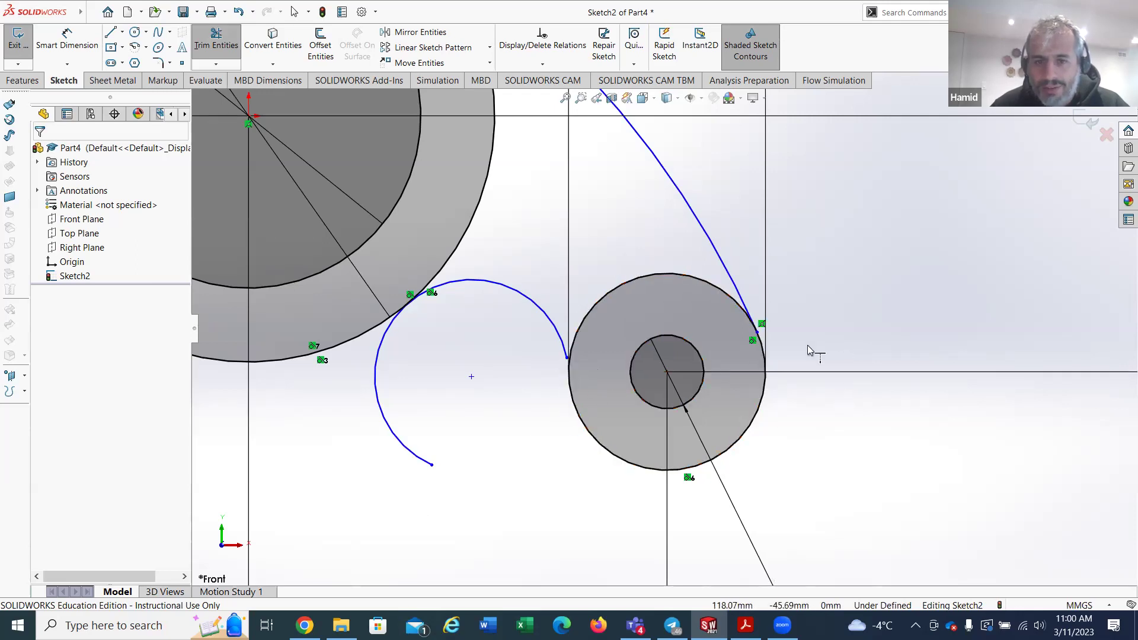
Step: Extend the short arc to the 40 mm circle and both long left-hand arcs to the 100 mm circle
left_click_drag(568, 357, 569, 374)
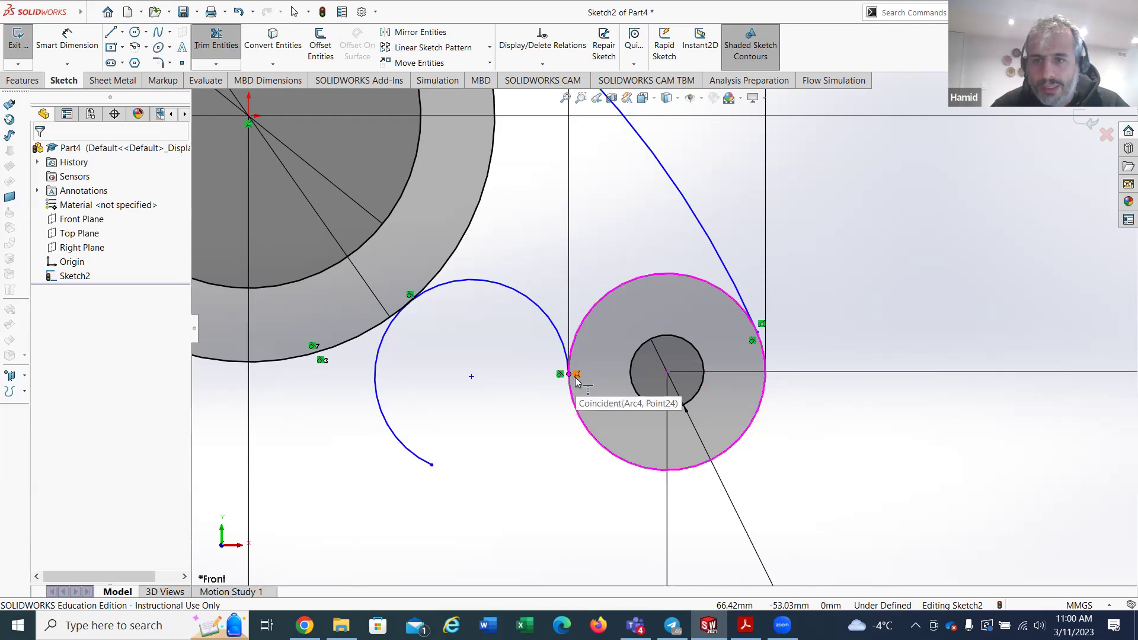
scroll(610, 370, "up", 3)
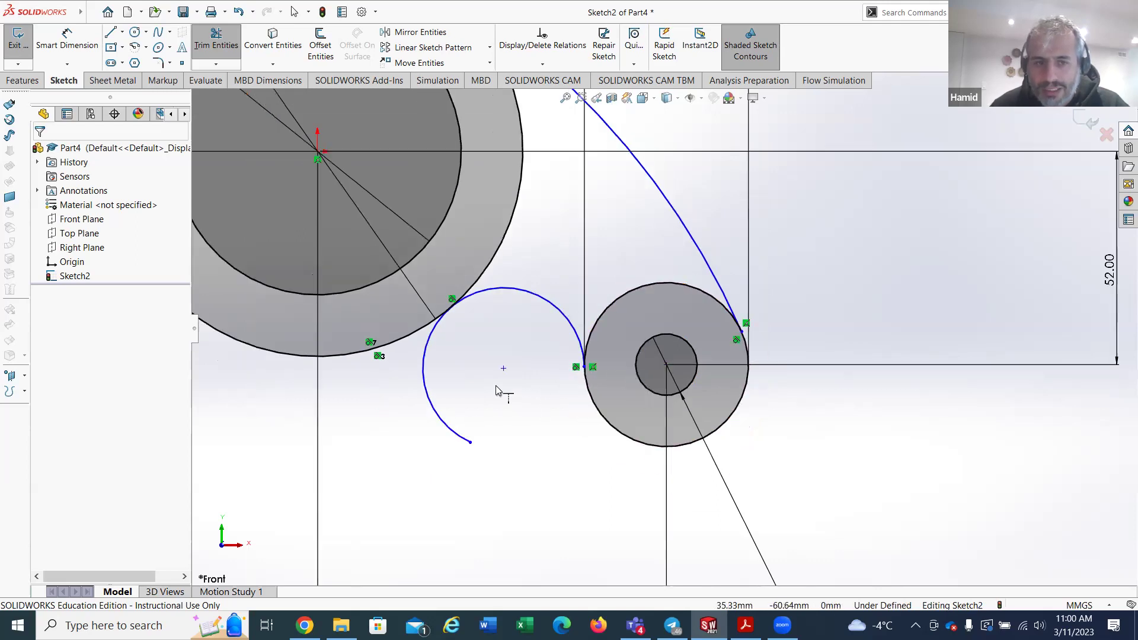
scroll(481, 492, "up", 2)
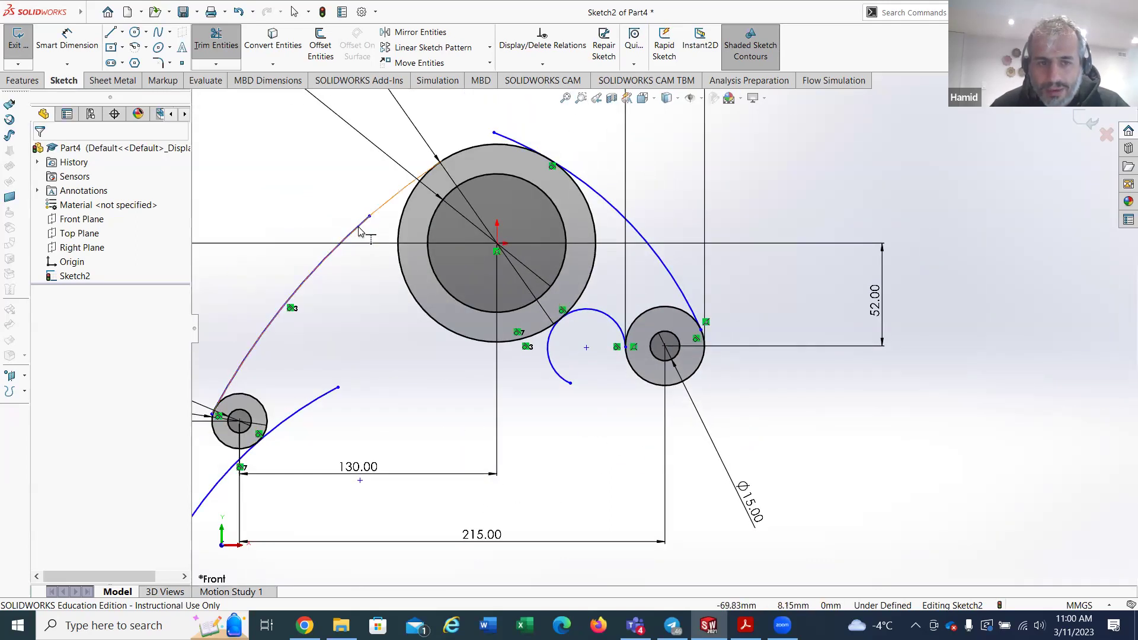
left_click(359, 230)
left_click(346, 401)
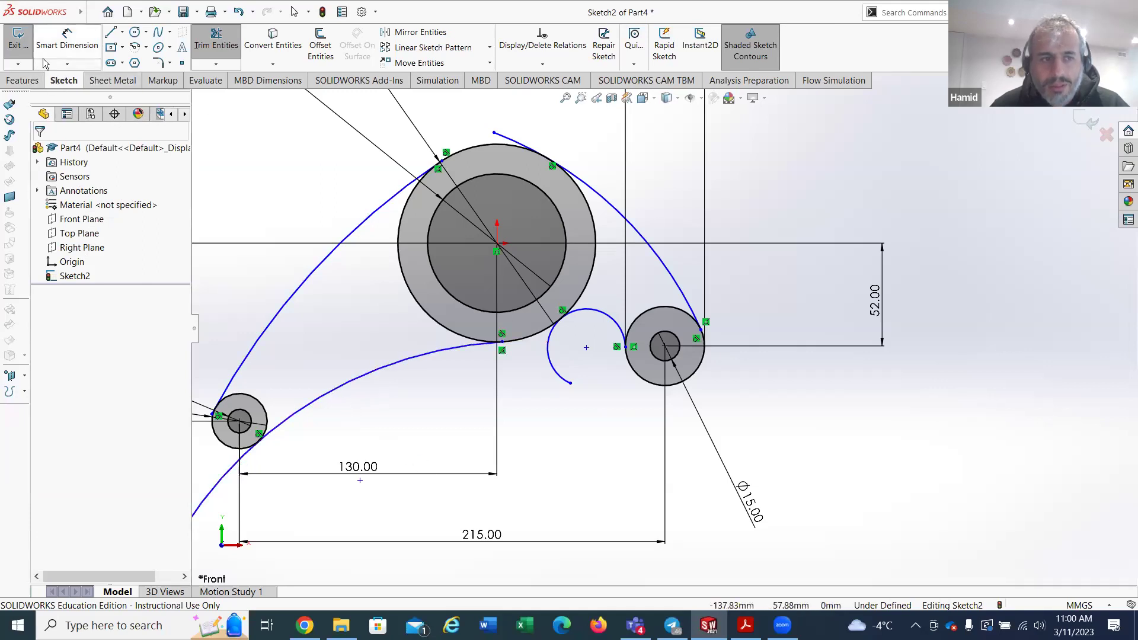
Step: Power-trim the overhanging ends of the upper-right and short arcs at the 100 mm circle and the lower-left arc at the 28 mm circle
left_click(215, 65)
left_click(220, 80)
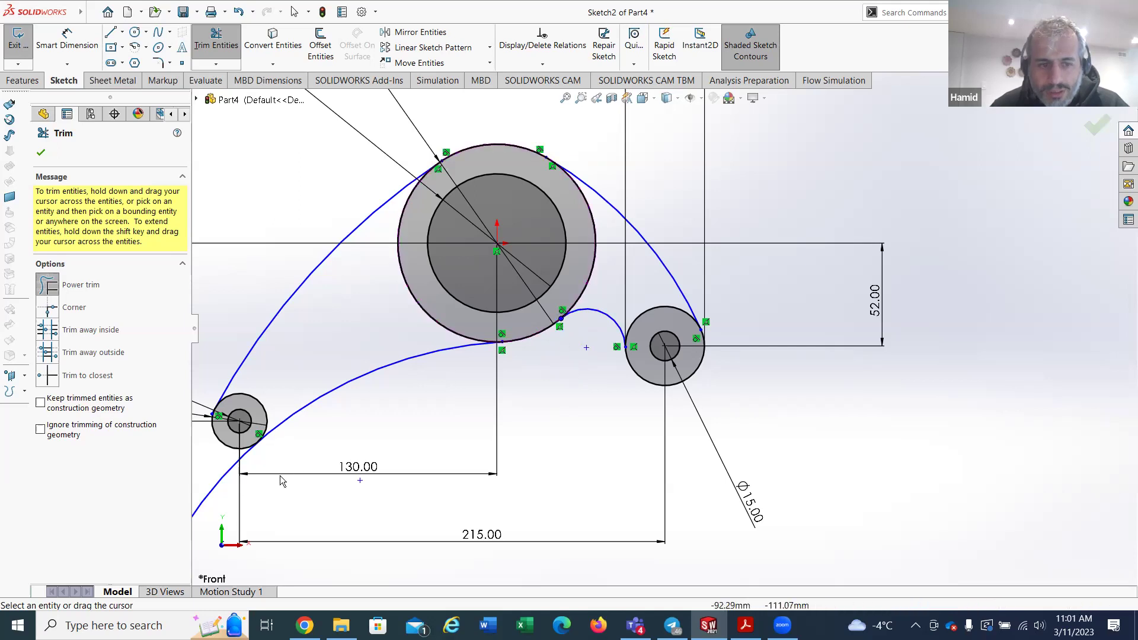
left_click_drag(221, 496, 243, 487)
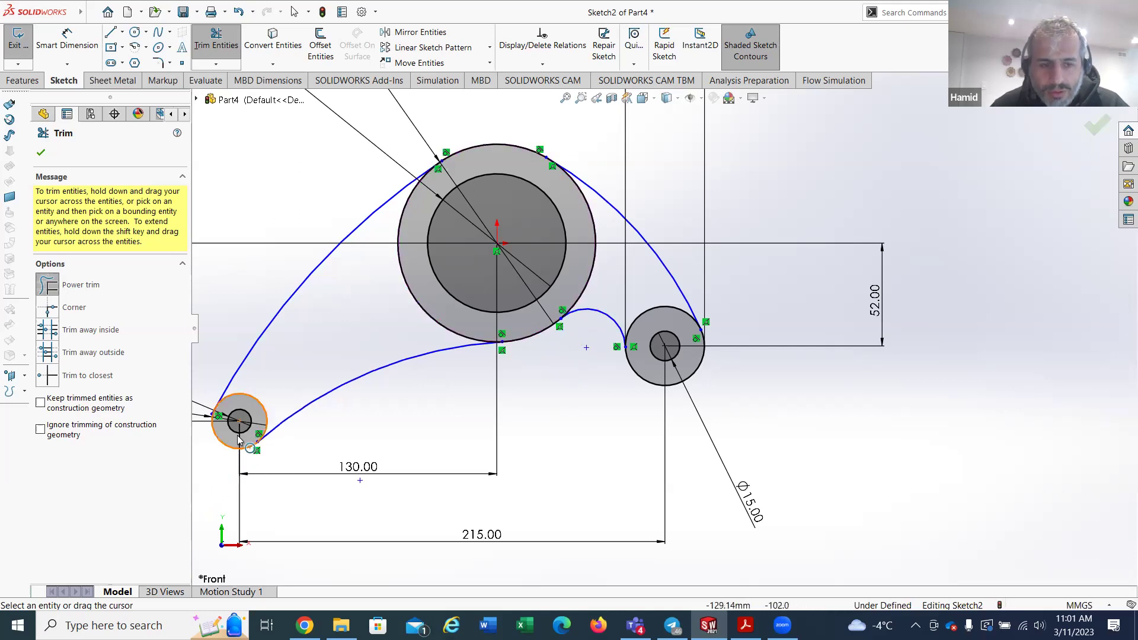
Step: Trim the upper-left arc's small overhang past its tangent point on the 28 mm circle and finish trimming
scroll(239, 439, "down", 8)
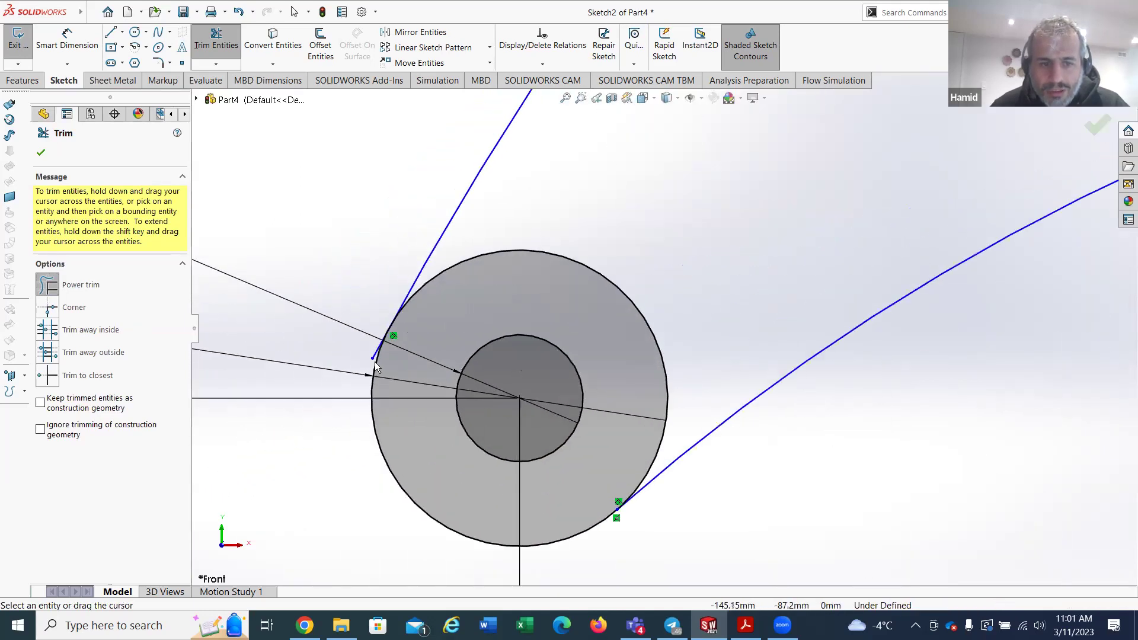
scroll(375, 364, "down", 3)
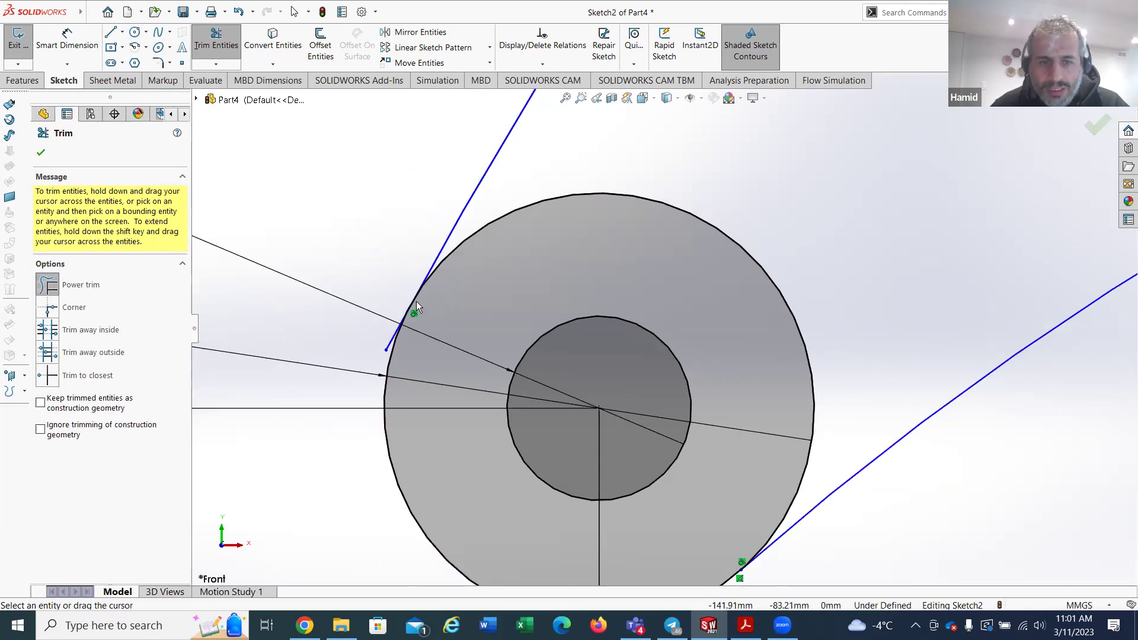
scroll(417, 330, "down", 3)
scroll(412, 337, "down", 4)
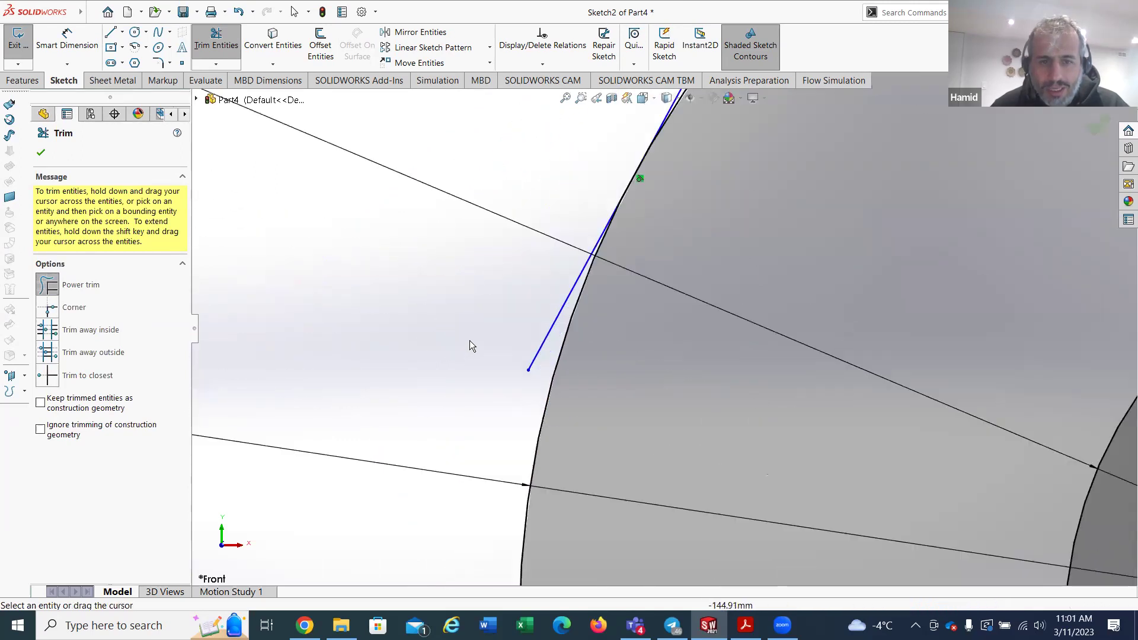
left_click(536, 359)
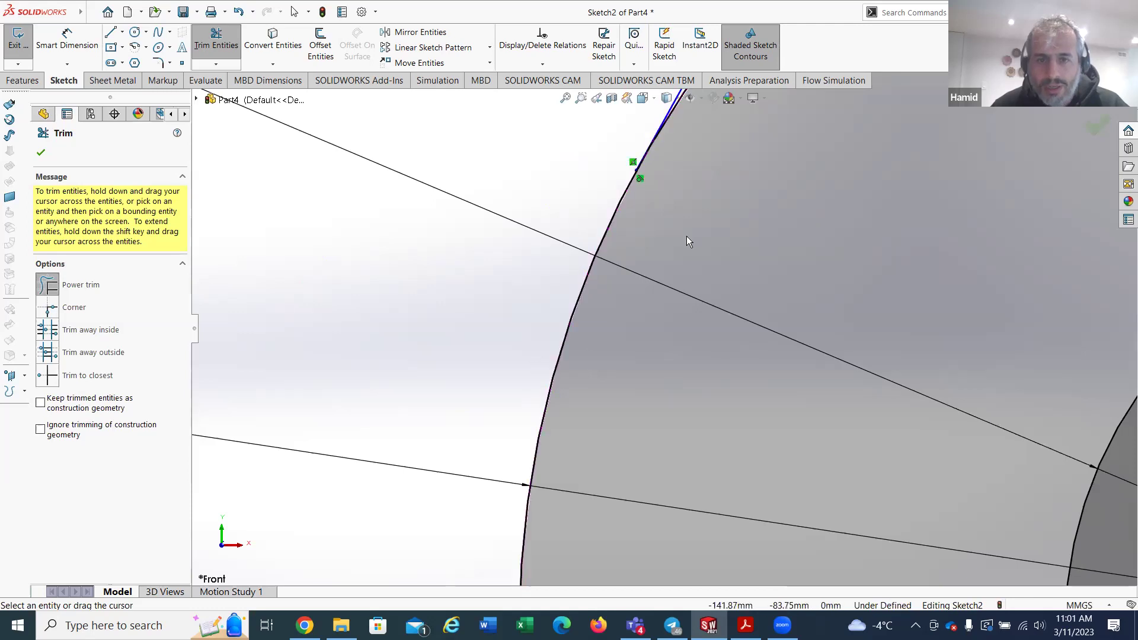
scroll(681, 261, "up", 7)
scroll(715, 282, "up", 5)
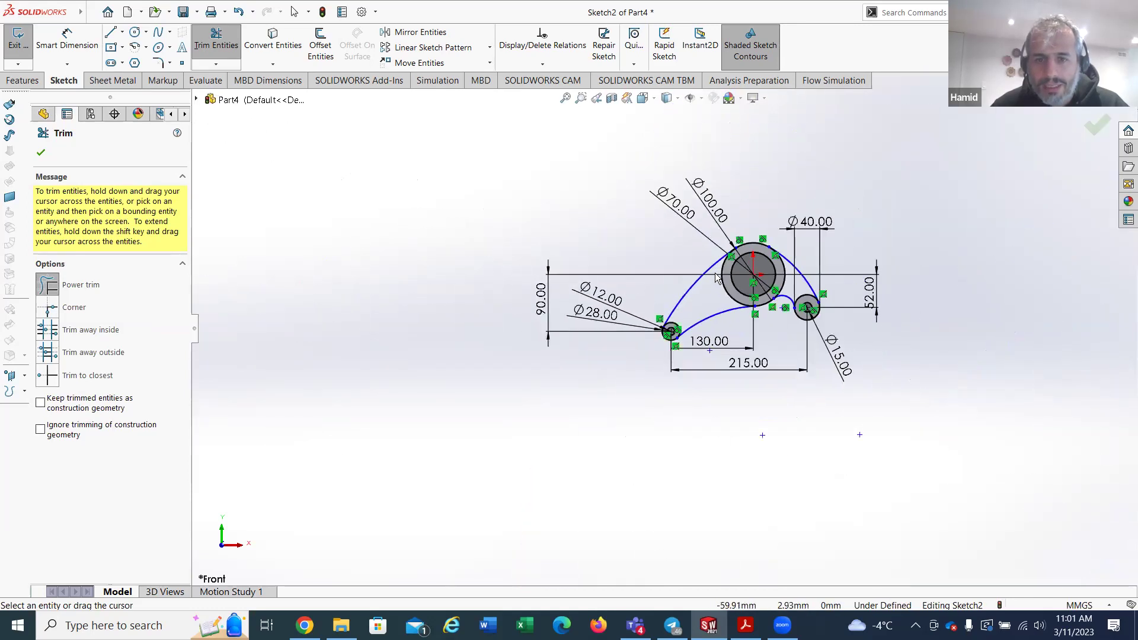
scroll(795, 365, "down", 3)
scroll(798, 367, "up", 3)
scroll(747, 317, "down", 3)
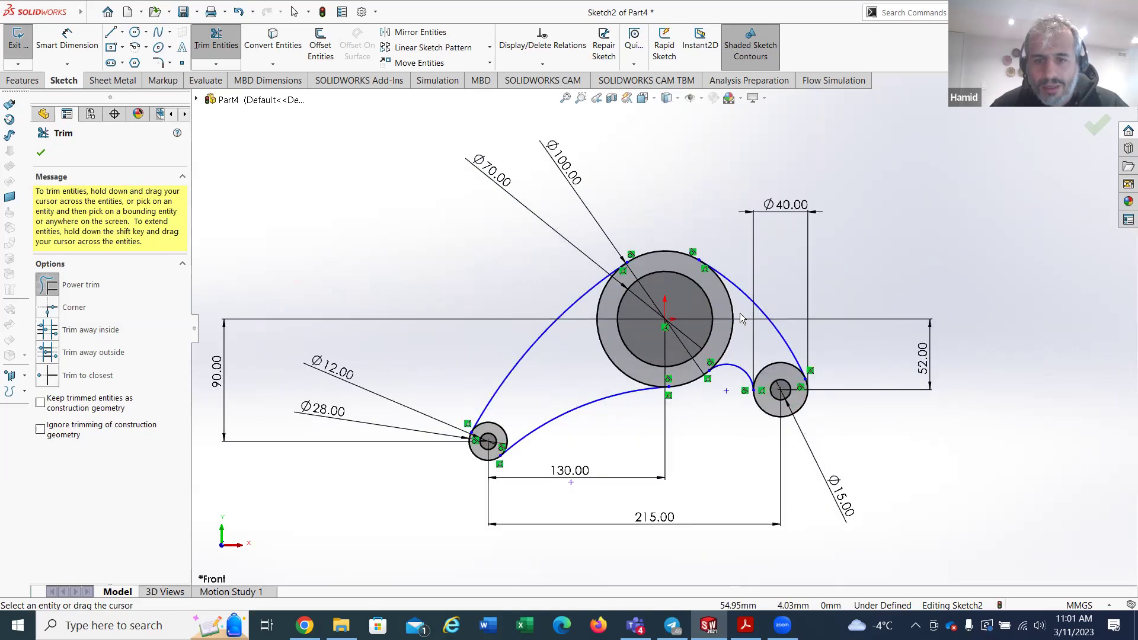
left_click(41, 154)
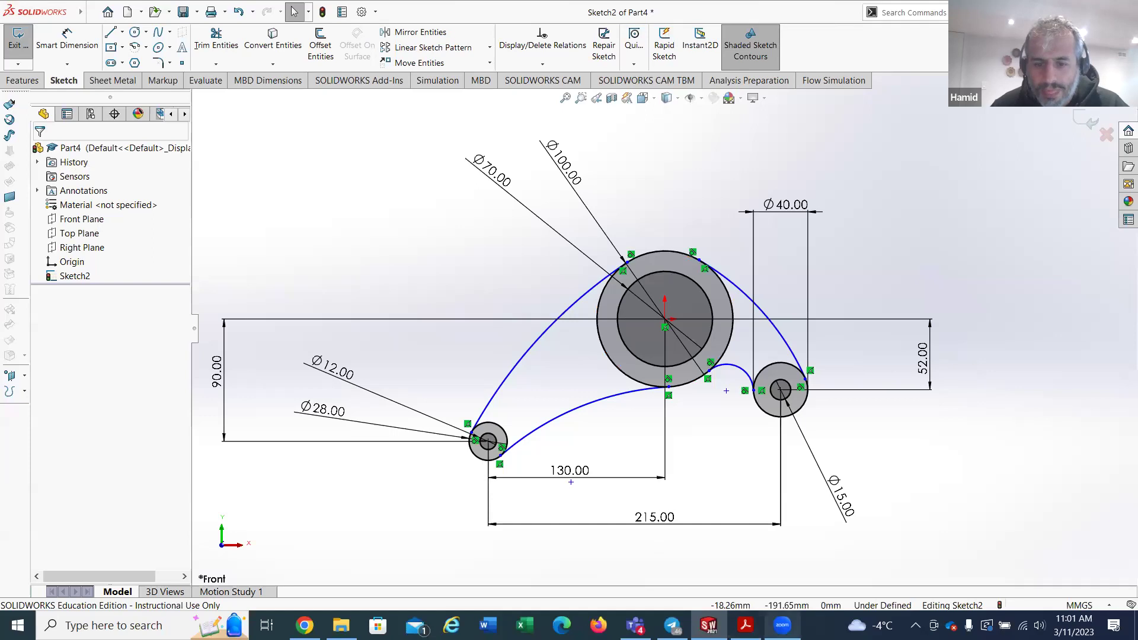
Step: Check the EX-4 drawing and dimension the long upper-left arc with a radius of 190 mm
left_click(745, 625)
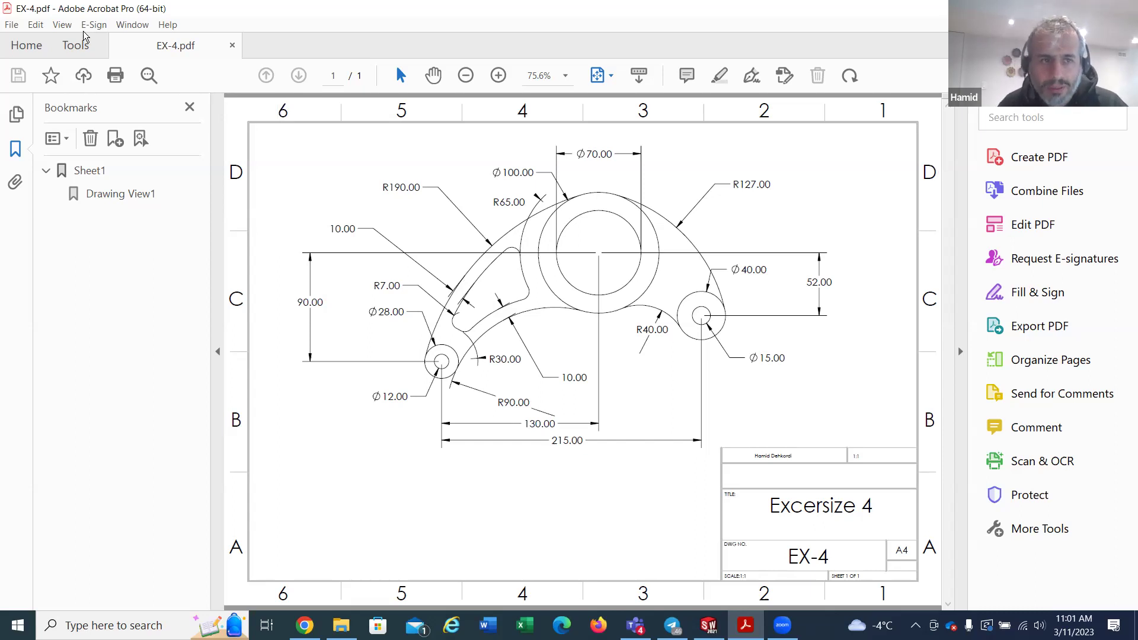
key("alt+Tab")
left_click(544, 338)
left_click(379, 270)
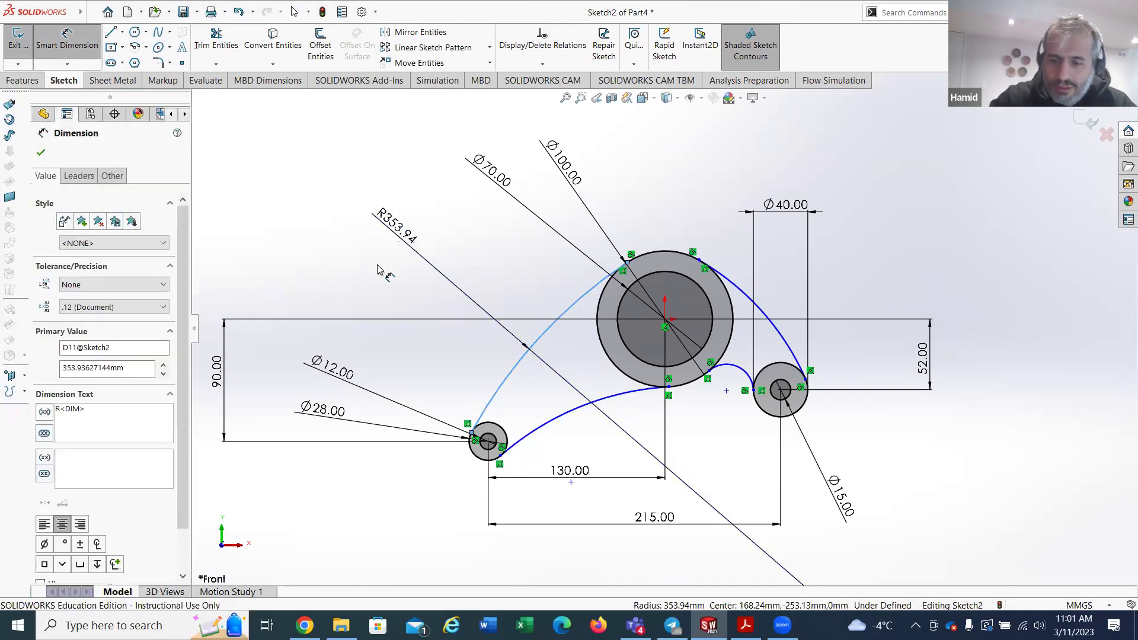
type("190")
key("Return")
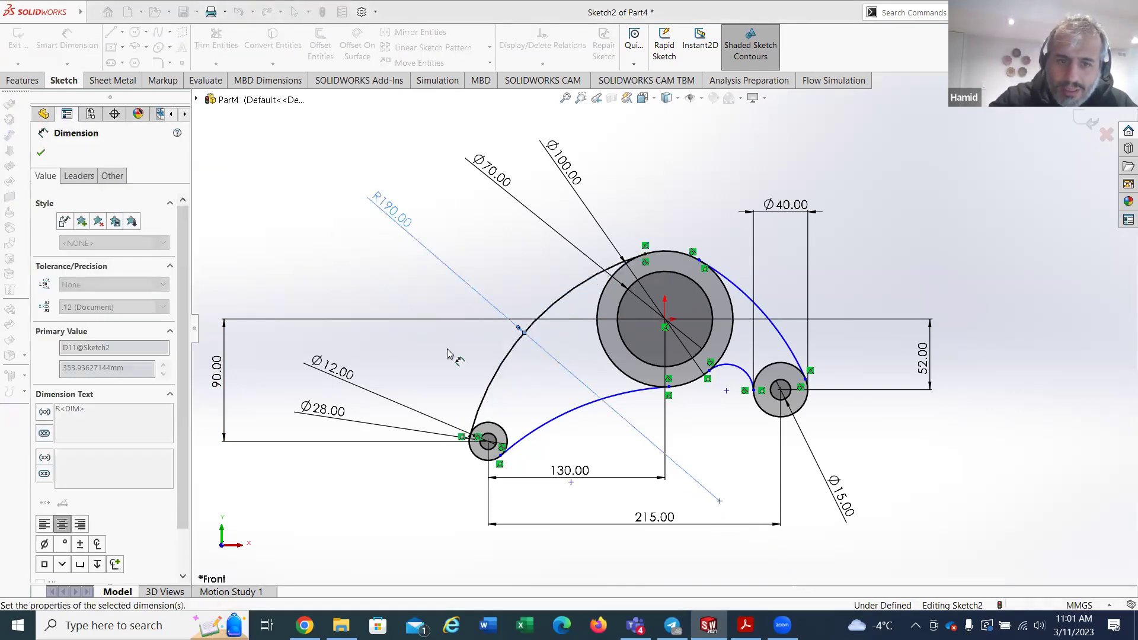
Step: Dimension the long lower-left arc with a radius of 90 mm
left_click(572, 414)
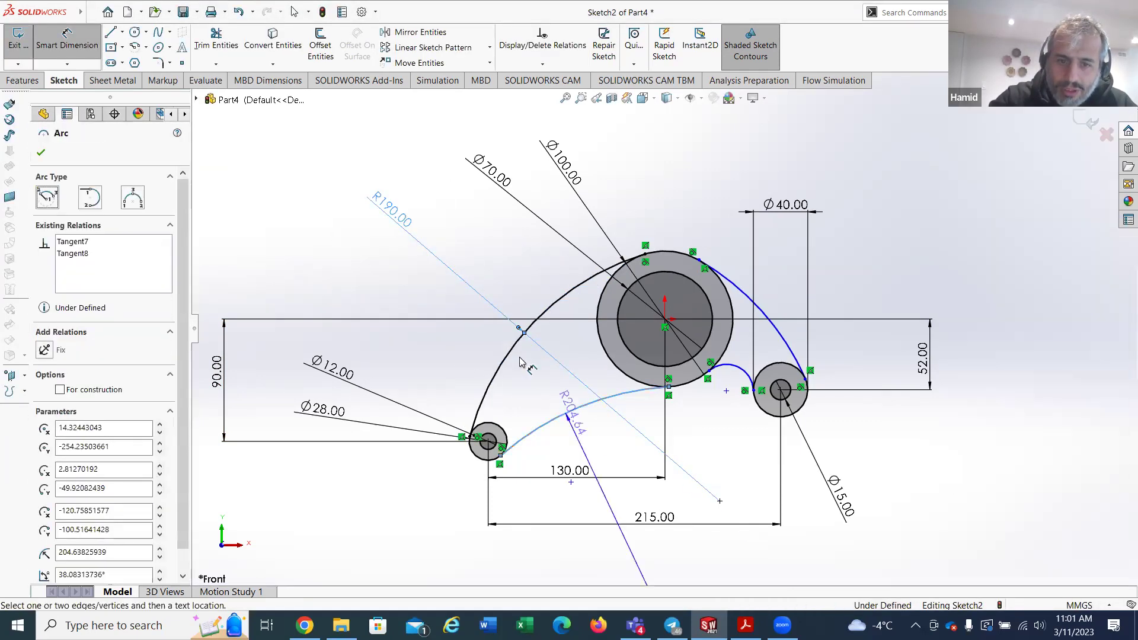
left_click(407, 276)
type("90")
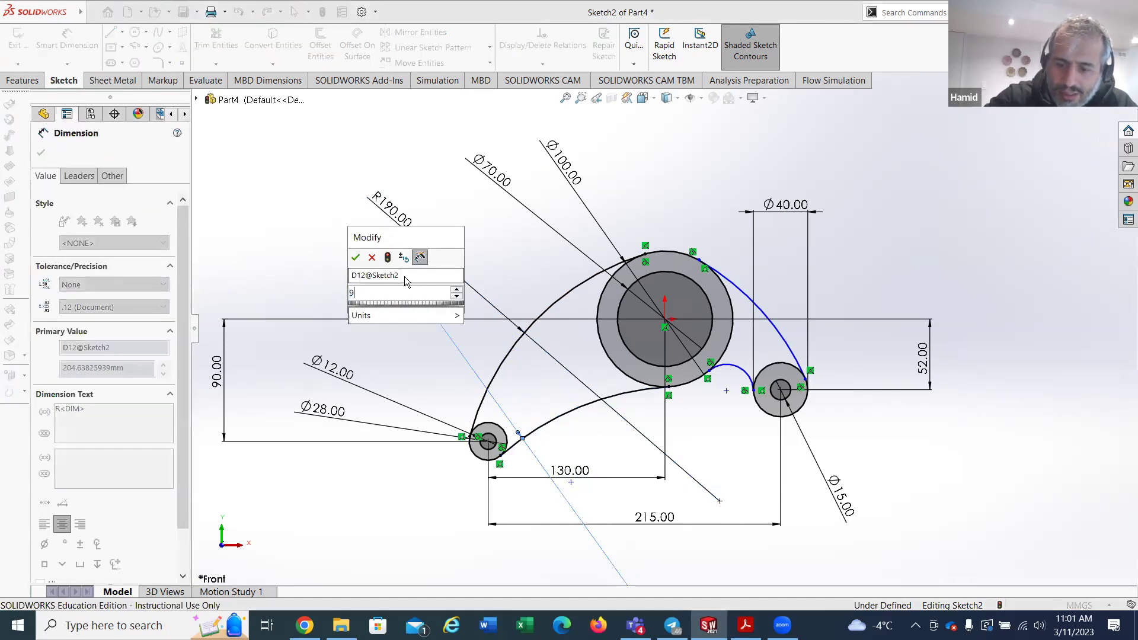
key("Return")
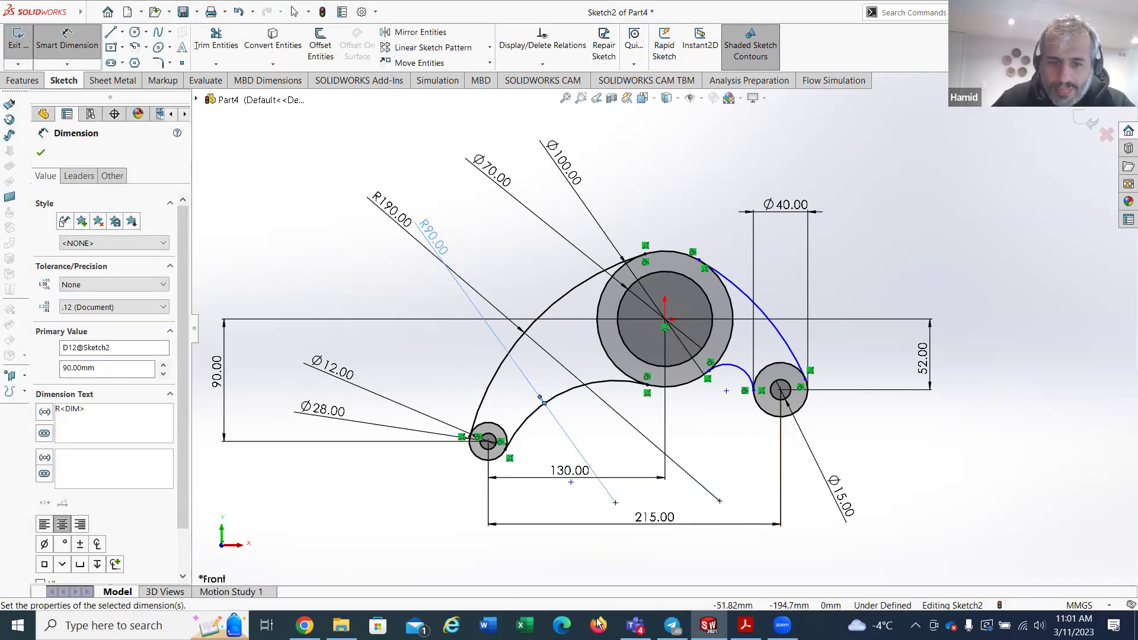
Step: Check the EX-4 drawing and dimension the short arc between the 100 mm and 40 mm circles with a radius of 40 mm
left_click(745, 624)
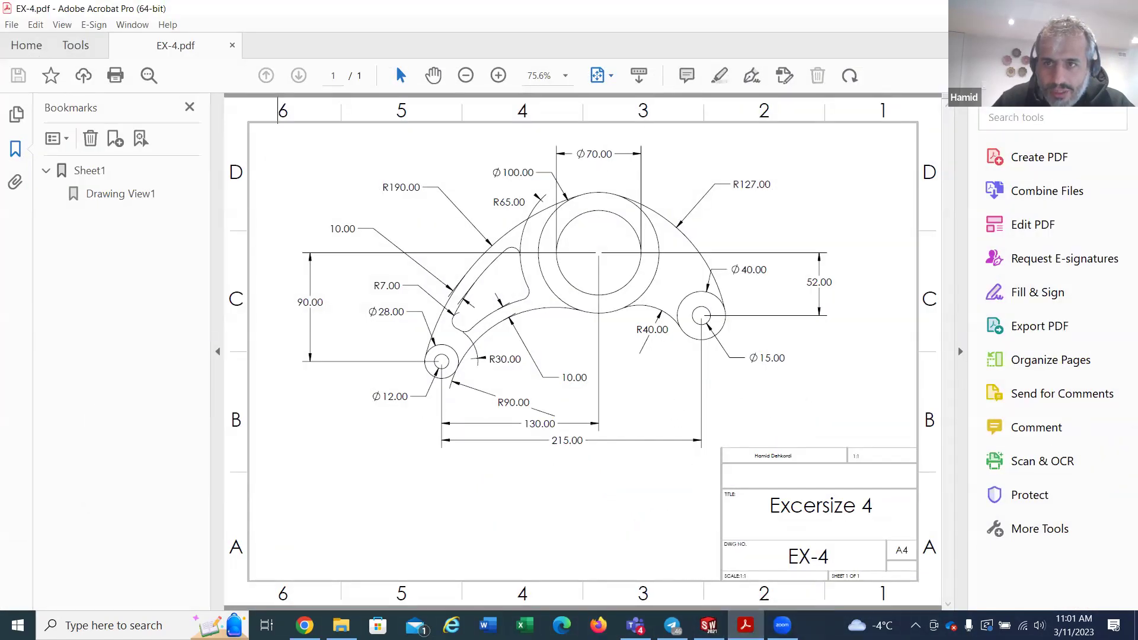
key("alt+Tab")
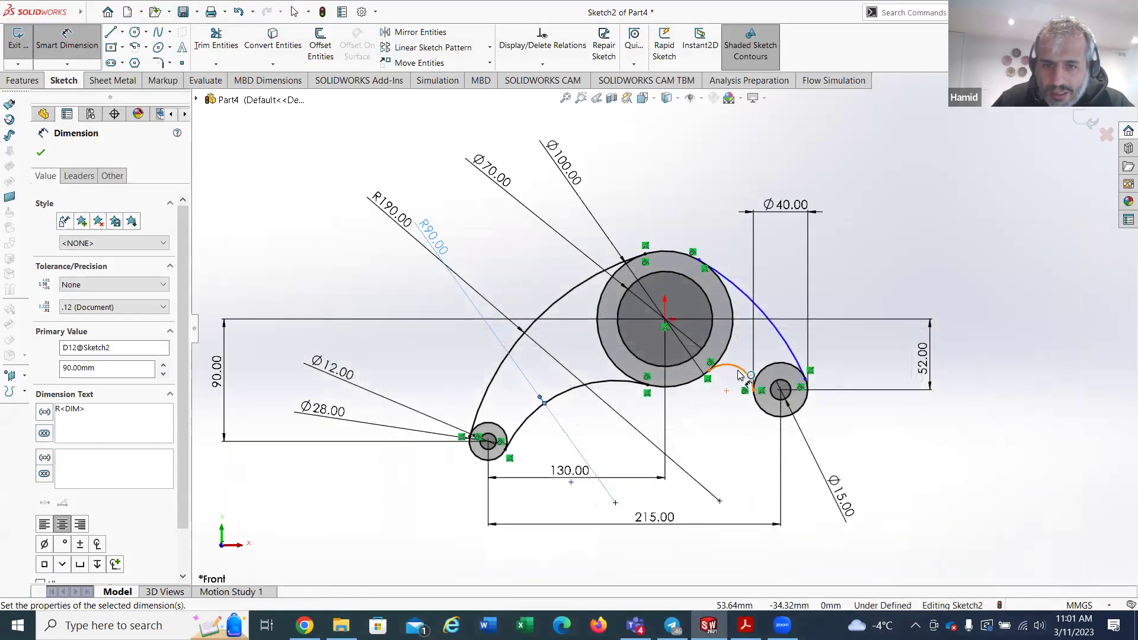
left_click(742, 369)
left_click(727, 454)
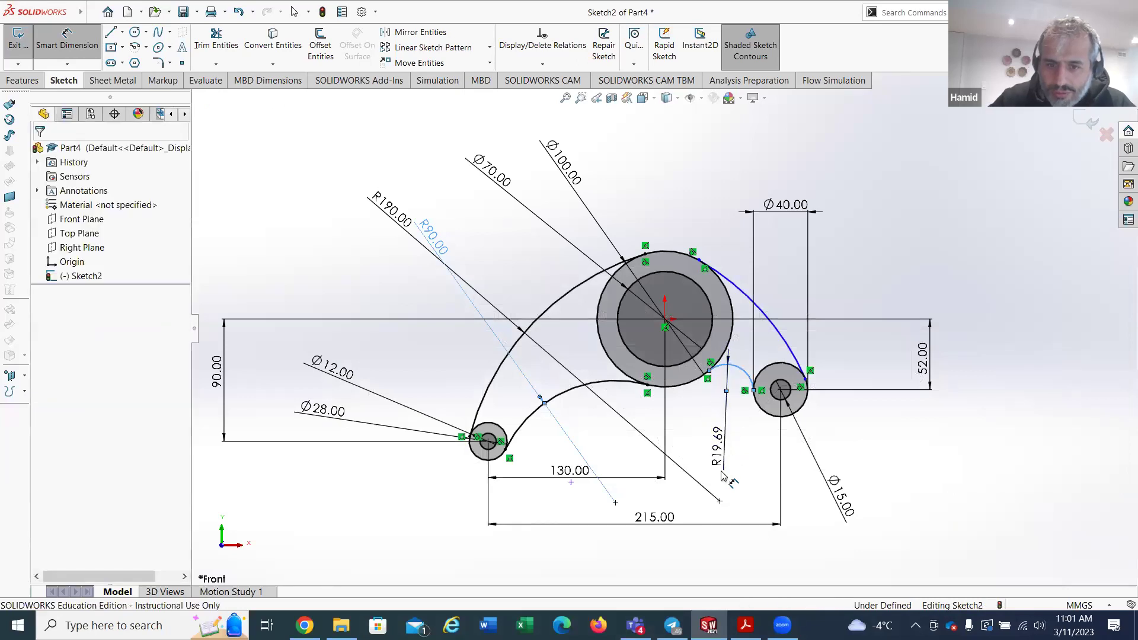
left_click(728, 465)
mouse_move(728, 486)
type("40")
key("Return")
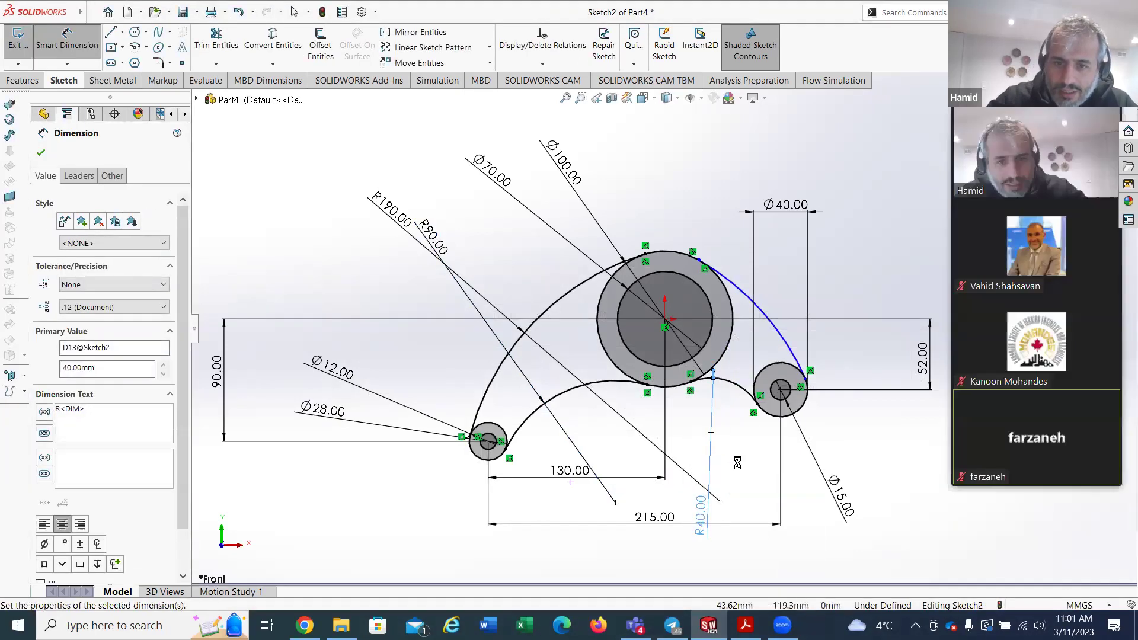
Step: Dimension the upper-right arc with a radius of 127 mm and finish dimensioning
left_click(771, 314)
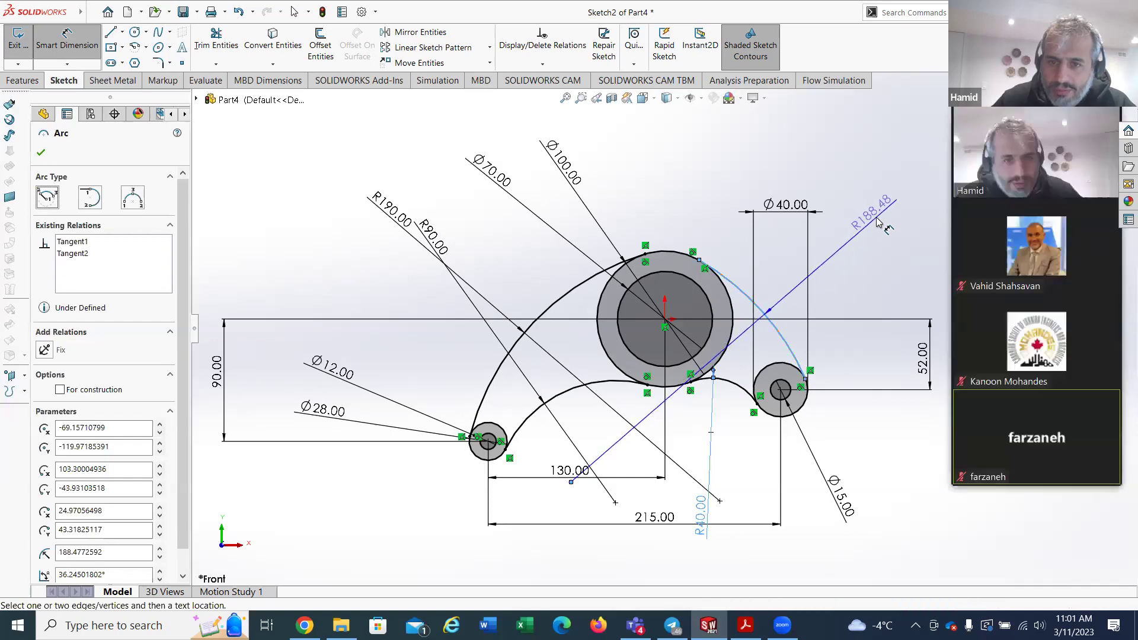
left_click(853, 233)
type("127")
key("Return")
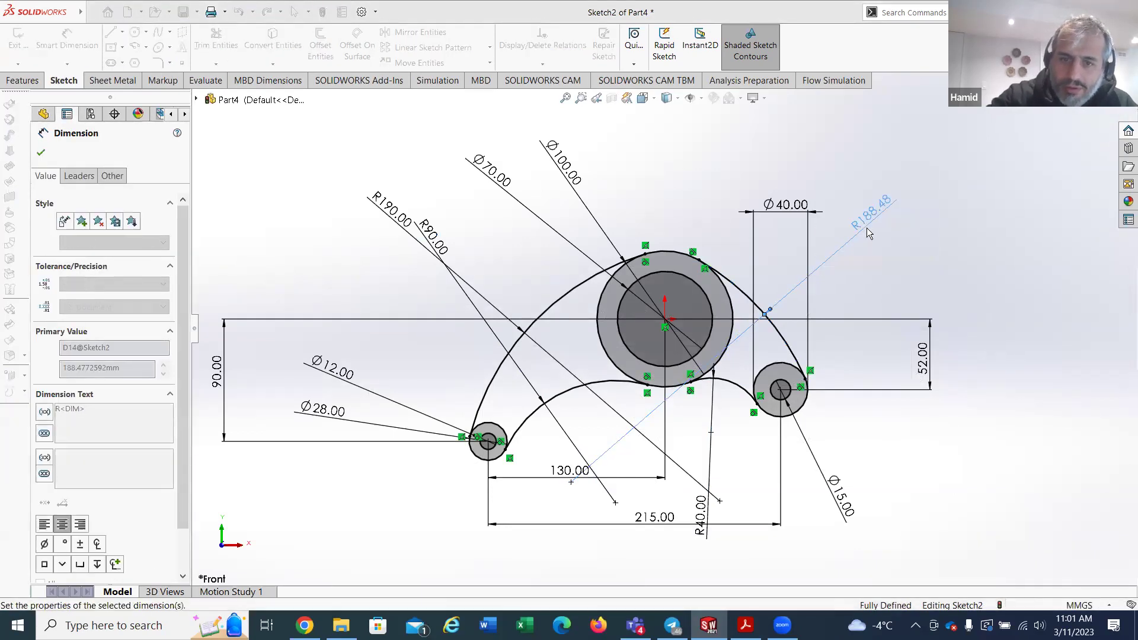
left_click(41, 153)
scroll(857, 415, "down", 1)
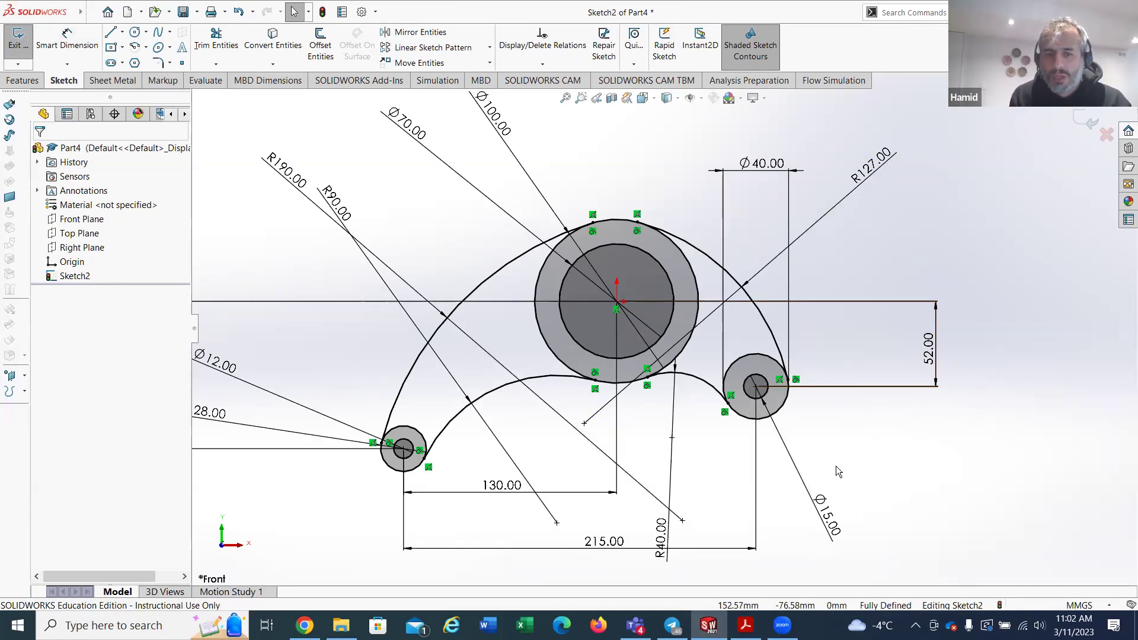
Step: Consult the EX-4 drawing and sketch a centerpoint arc of about 70.5 mm radius around the origin, crossing the area between the long left-hand arcs
left_click(745, 625)
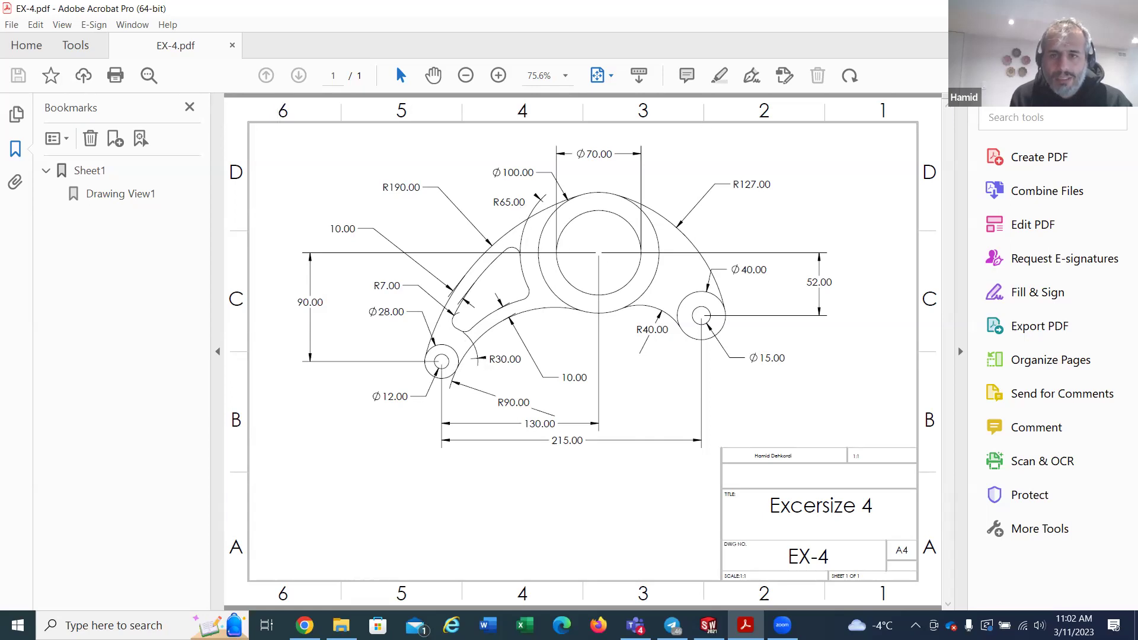
key("alt+Tab")
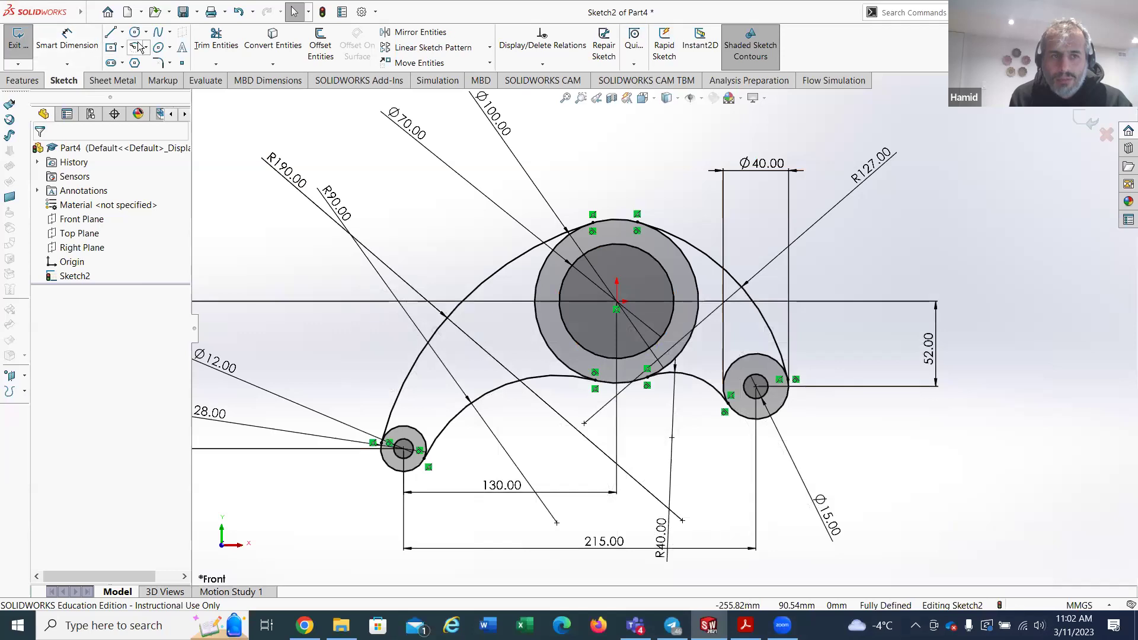
left_click(135, 49)
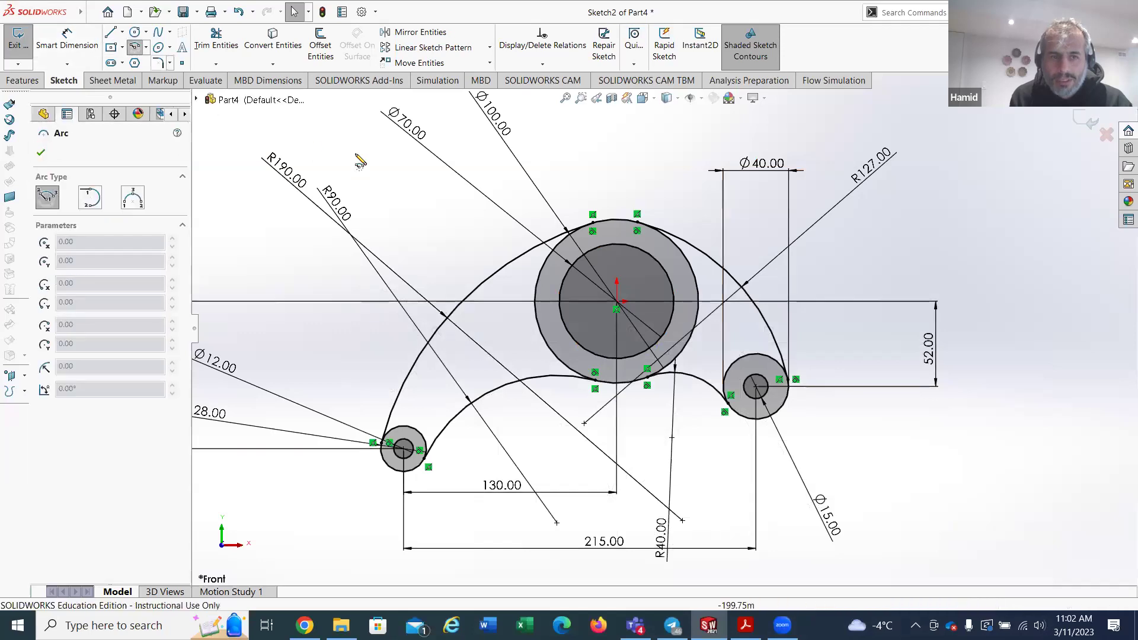
left_click(616, 302)
left_click(537, 389)
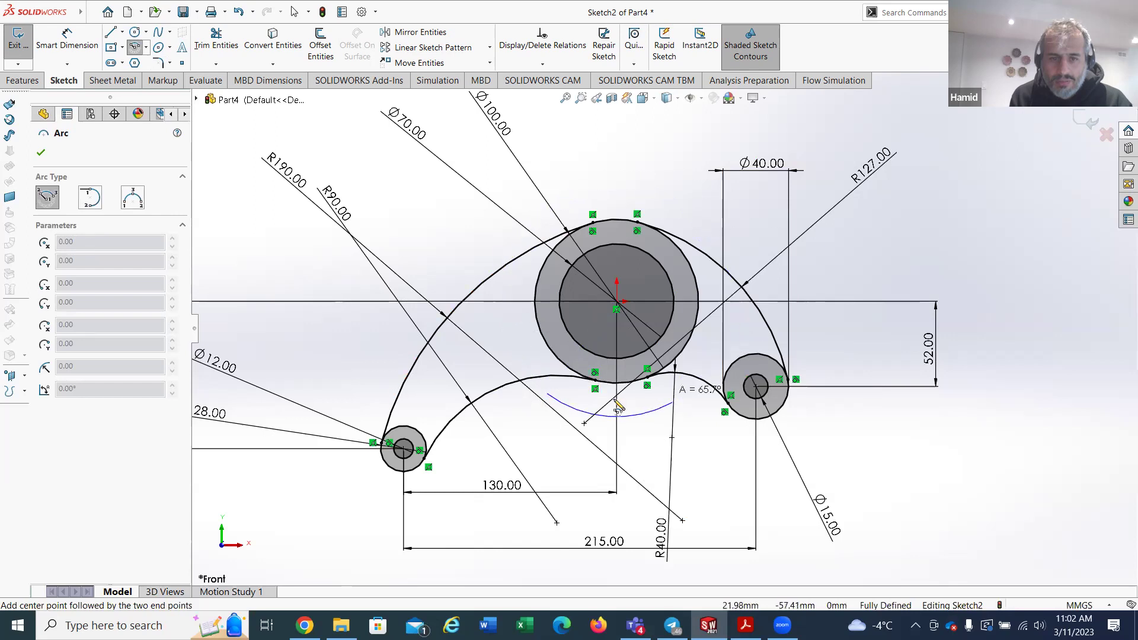
left_click(480, 240)
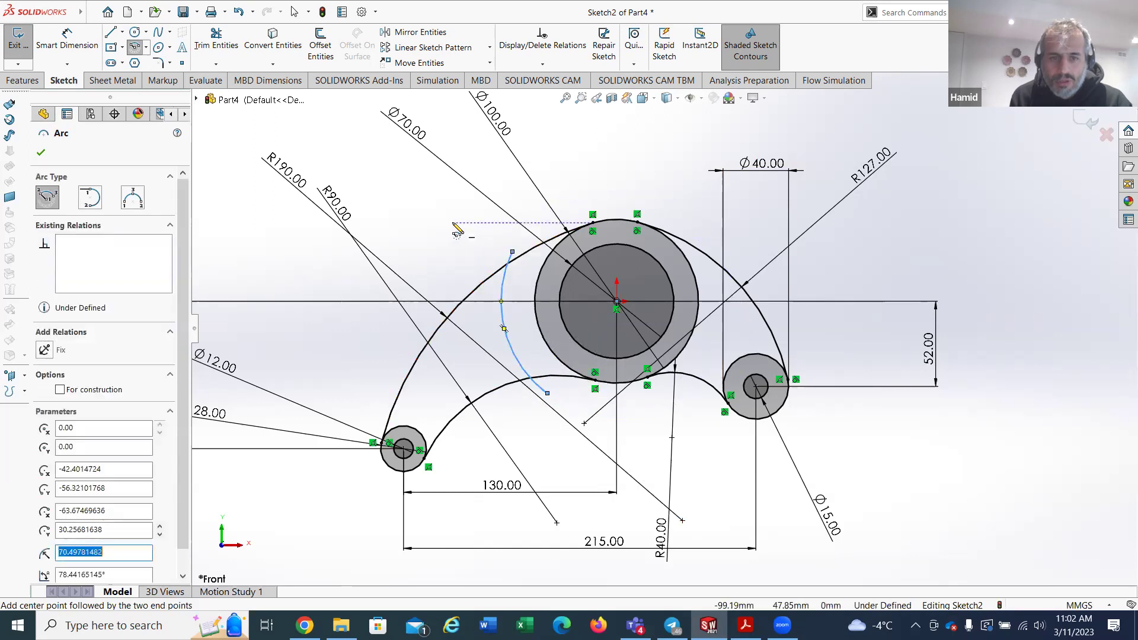
Step: Sketch a centerpoint arc spanning about 64° around the 28 mm circle's centre, starting on the R90 arc, and end the arc command
left_click(405, 450)
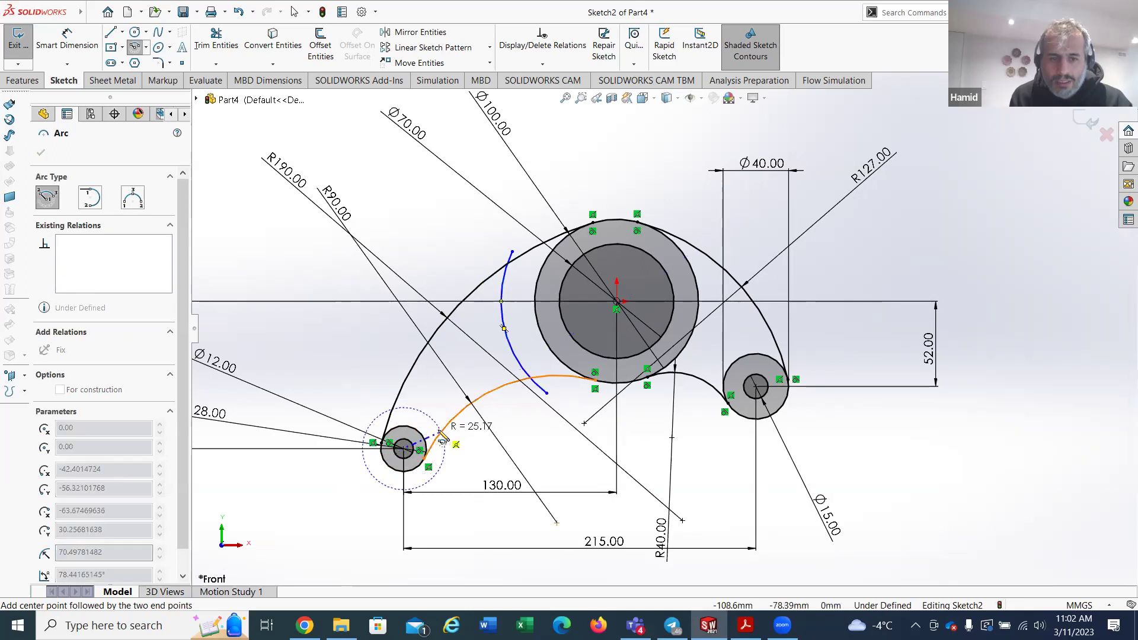
left_click(444, 435)
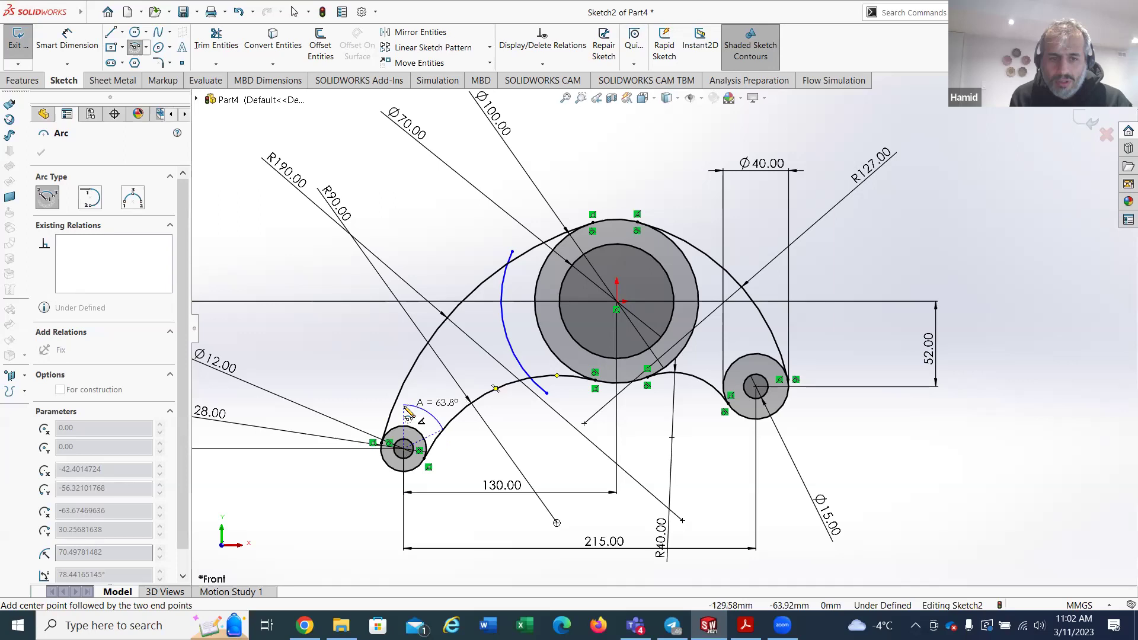
left_click(409, 413)
right_click(326, 360)
left_click(332, 361)
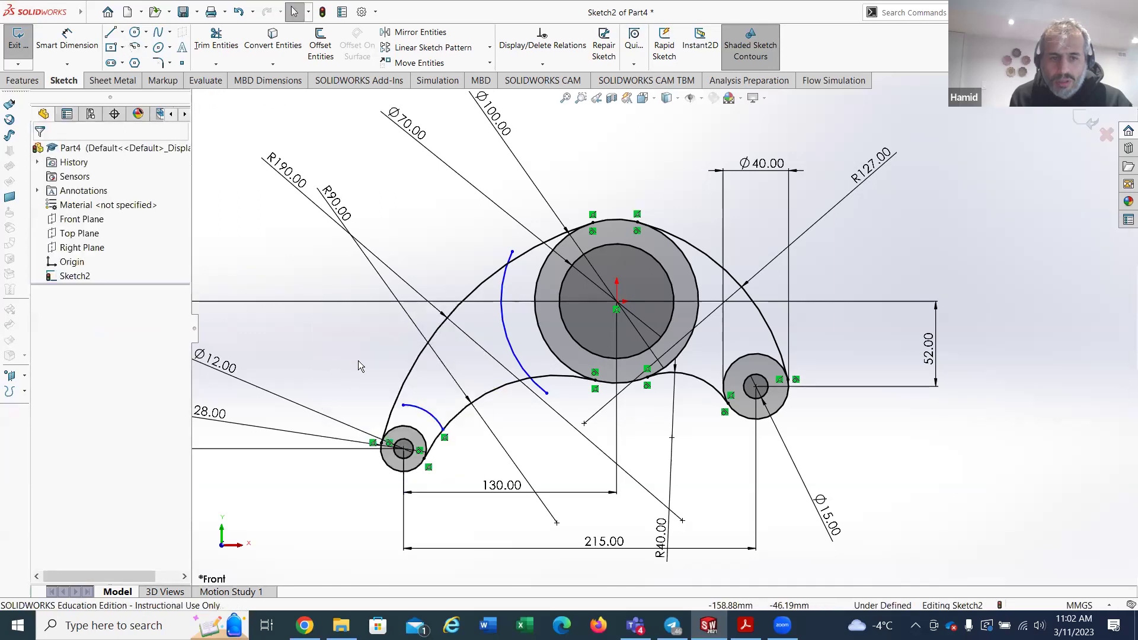
Step: Offset the R90 arc by 10 mm toward the inside of the body, in one direction only and without capped ends
left_click(320, 47)
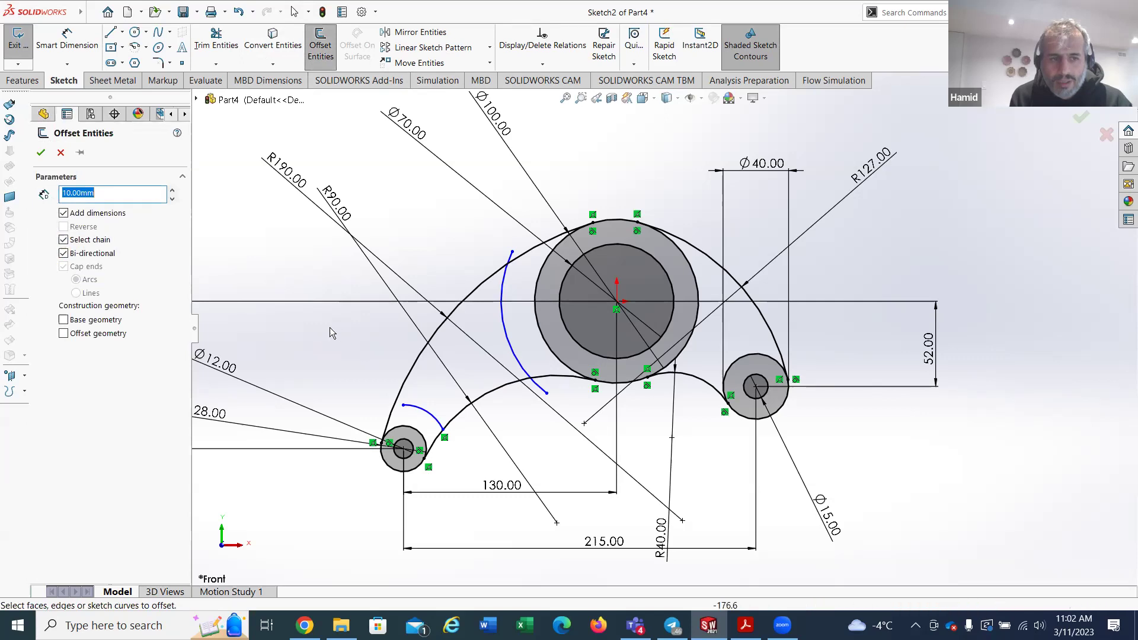
left_click(505, 389)
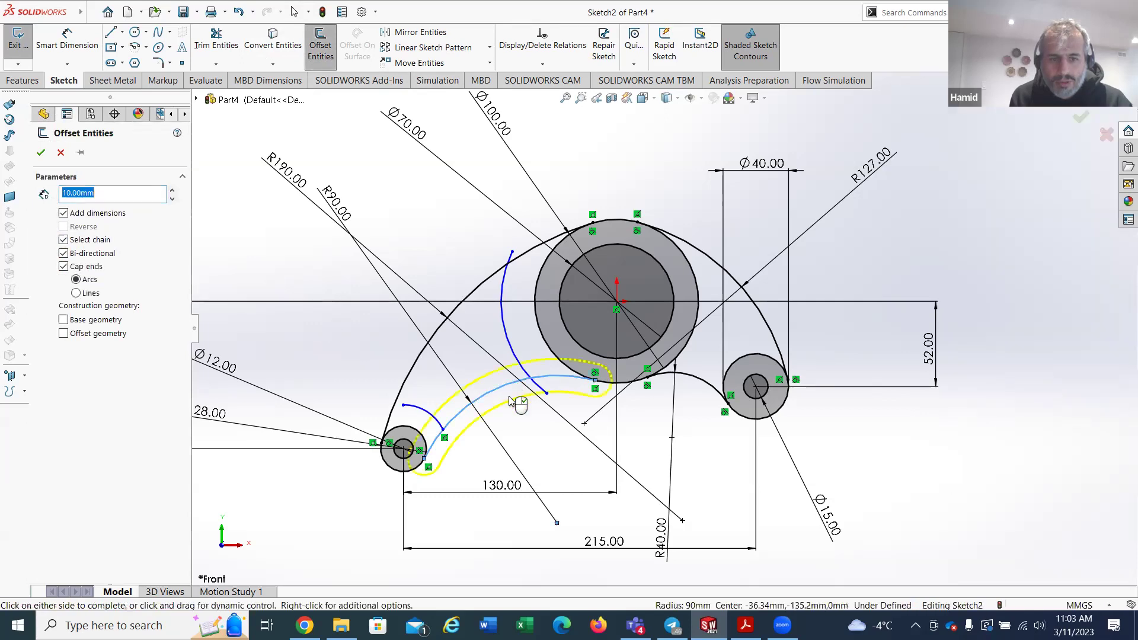
left_click(64, 254)
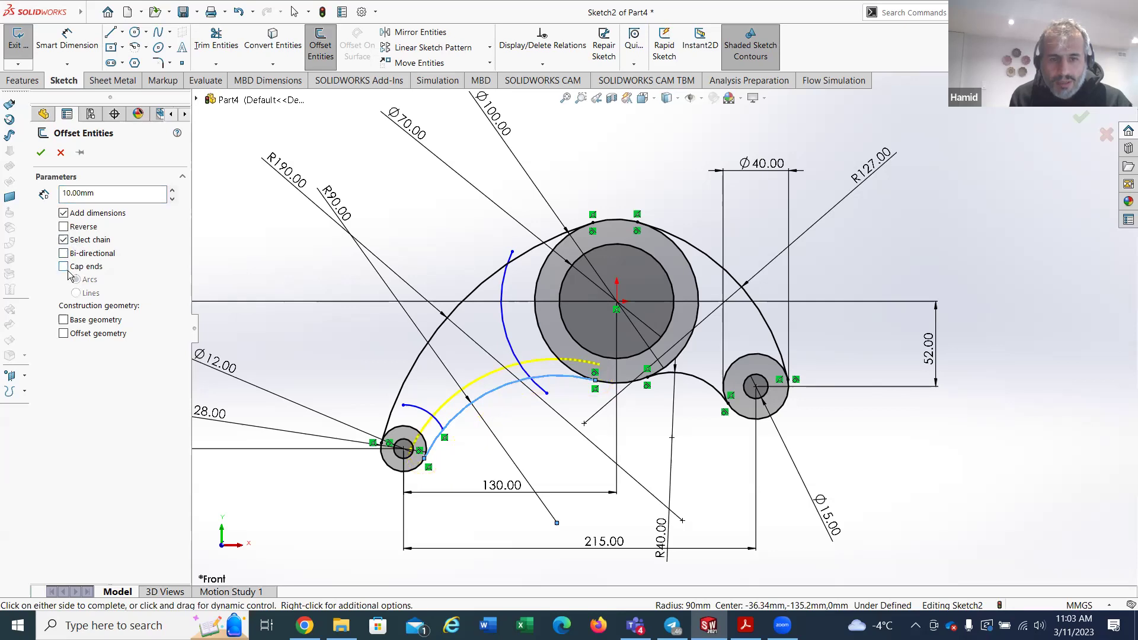
left_click(39, 153)
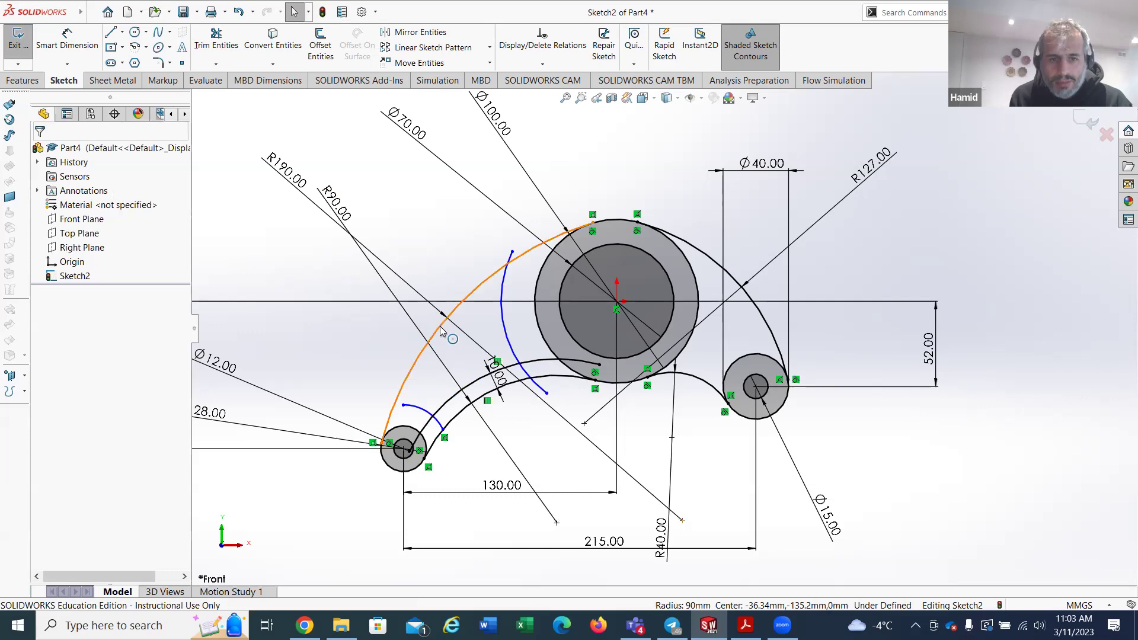
Step: Offset the R190 arc by 10 mm, reversed toward the inside of the body
left_click(323, 47)
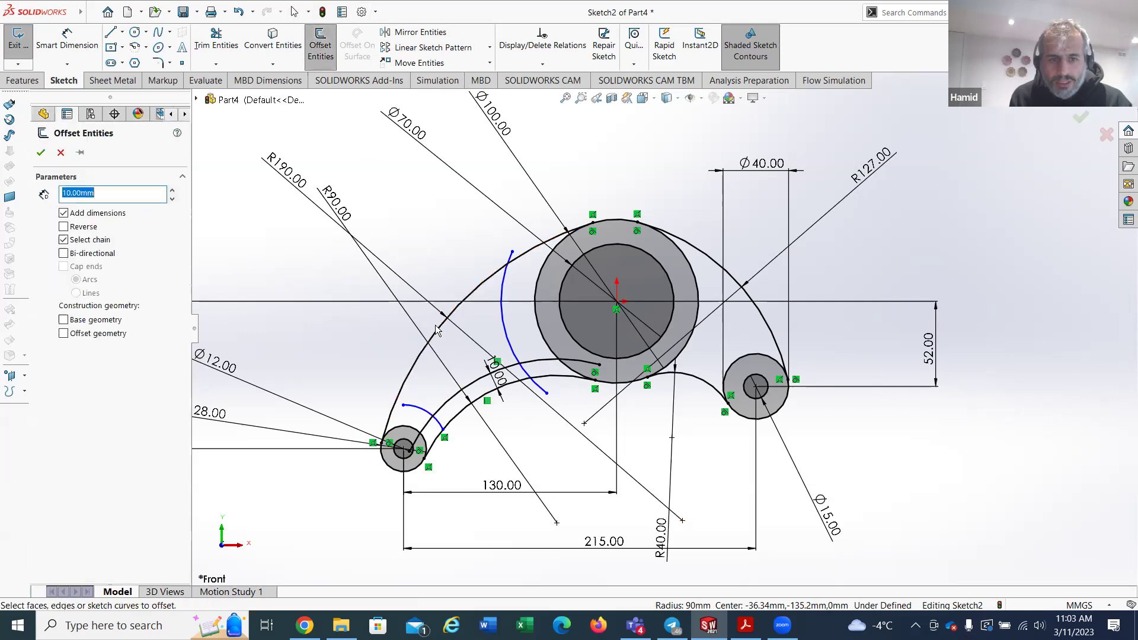
left_click(437, 330)
left_click(63, 228)
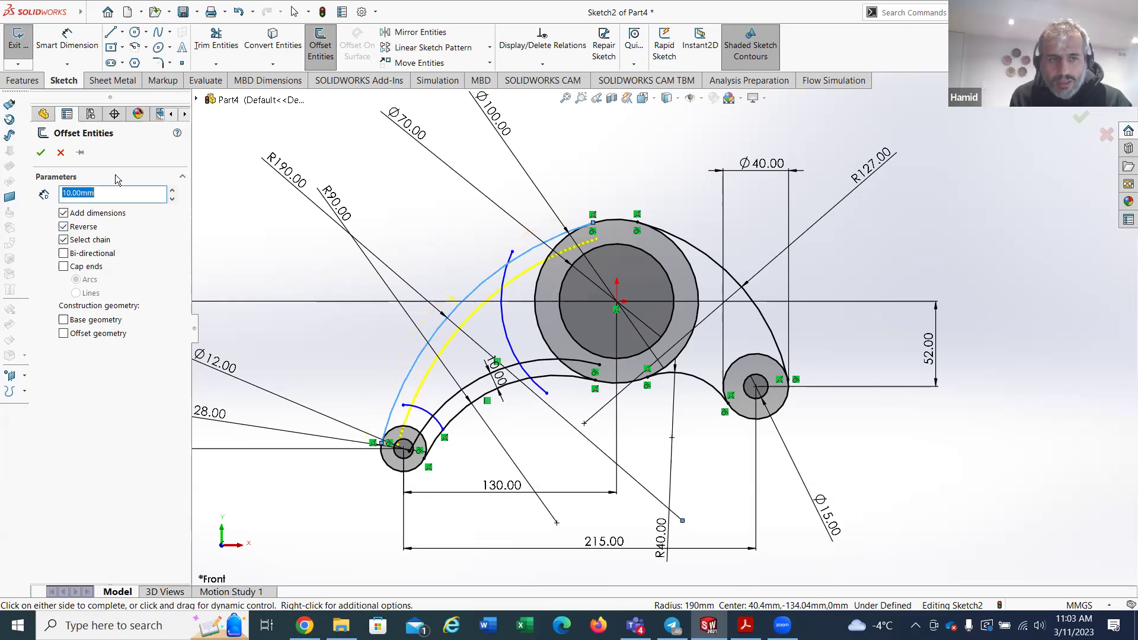
left_click(40, 153)
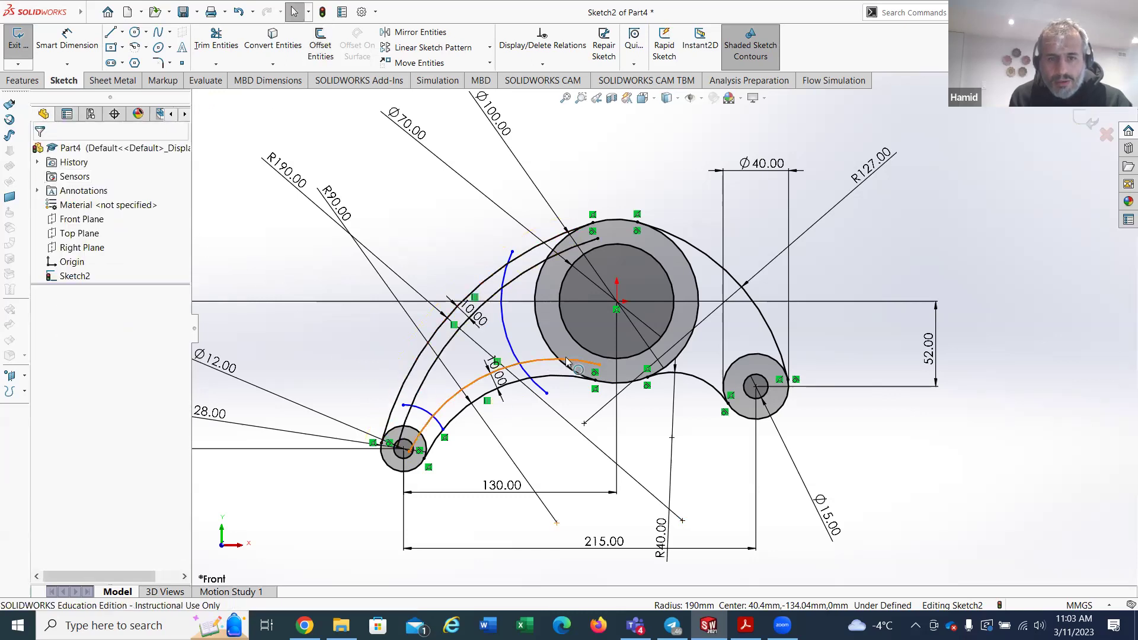
Step: Dimension the arc around the origin with a radius of 65 mm
left_click(70, 43)
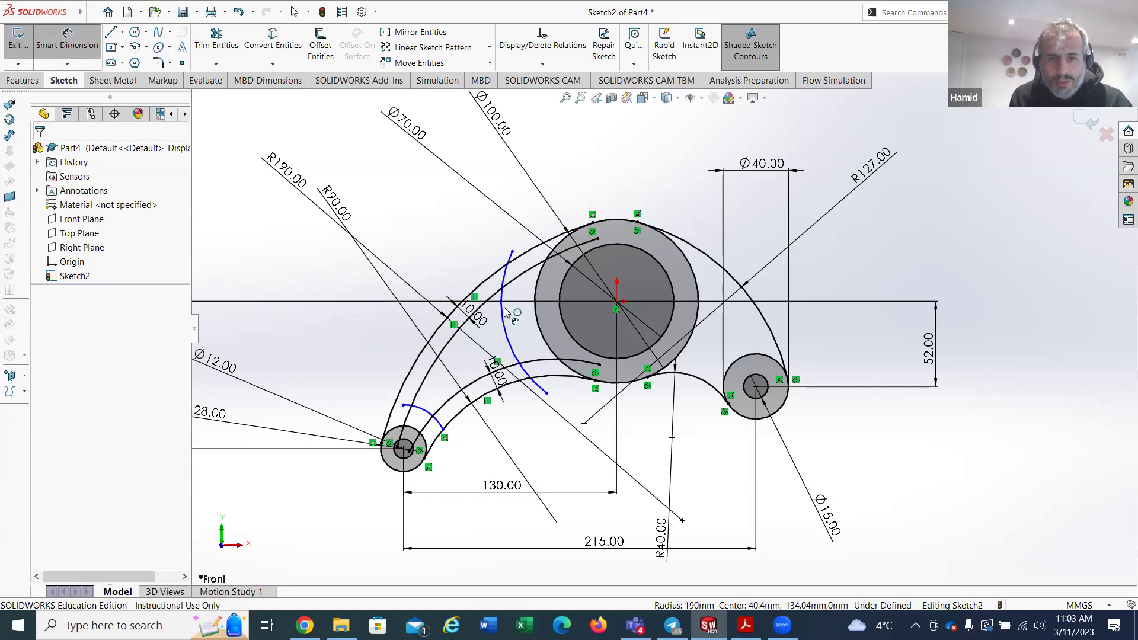
left_click(478, 262)
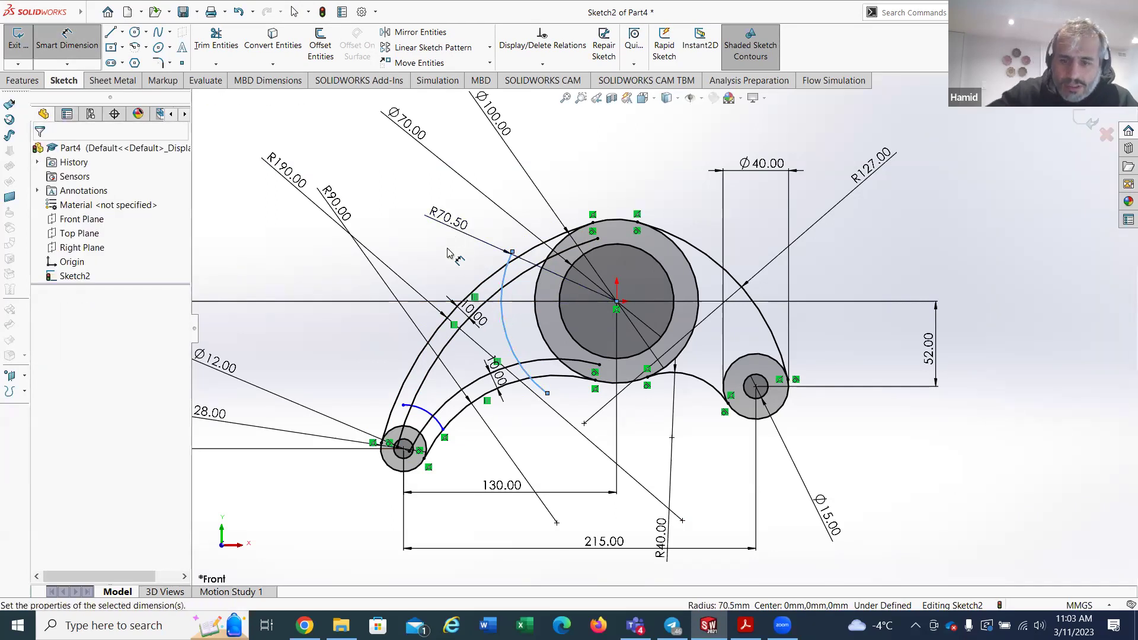
left_click(456, 254)
type("65")
key("Return")
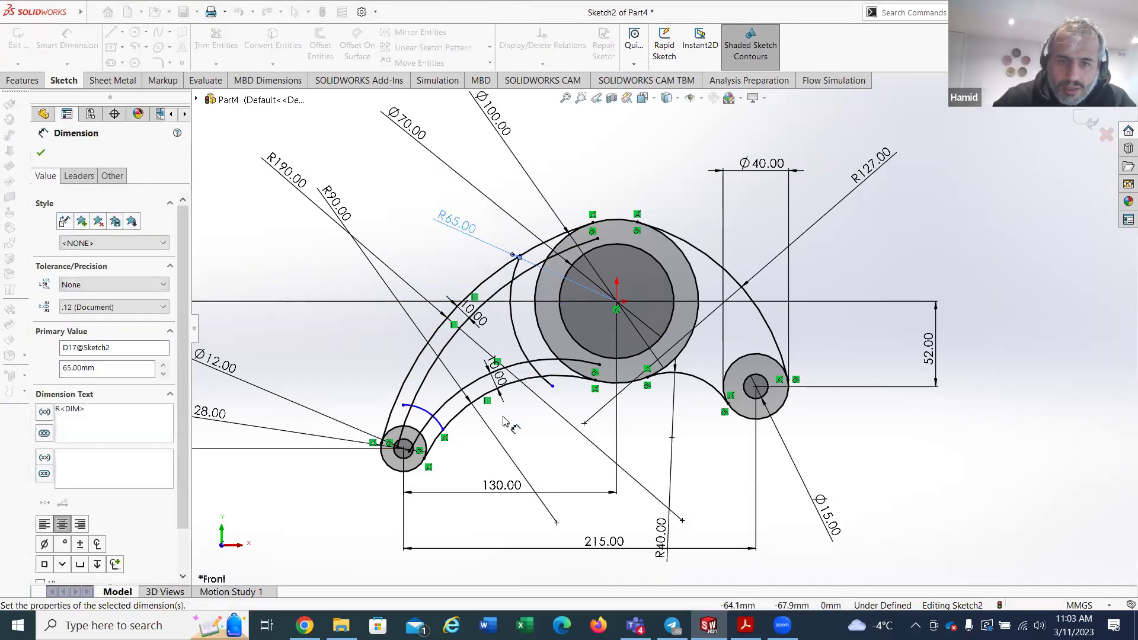
Step: Dimension the arc around the 28 mm circle's centre with a radius of 30 mm
left_click(418, 415)
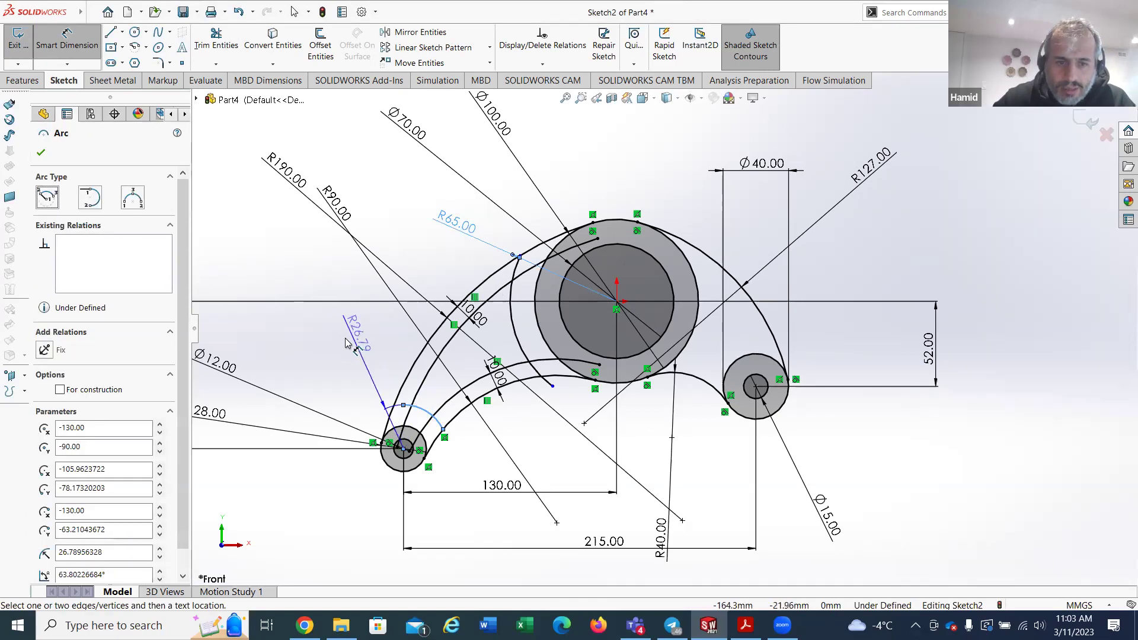
left_click(347, 344)
type("30")
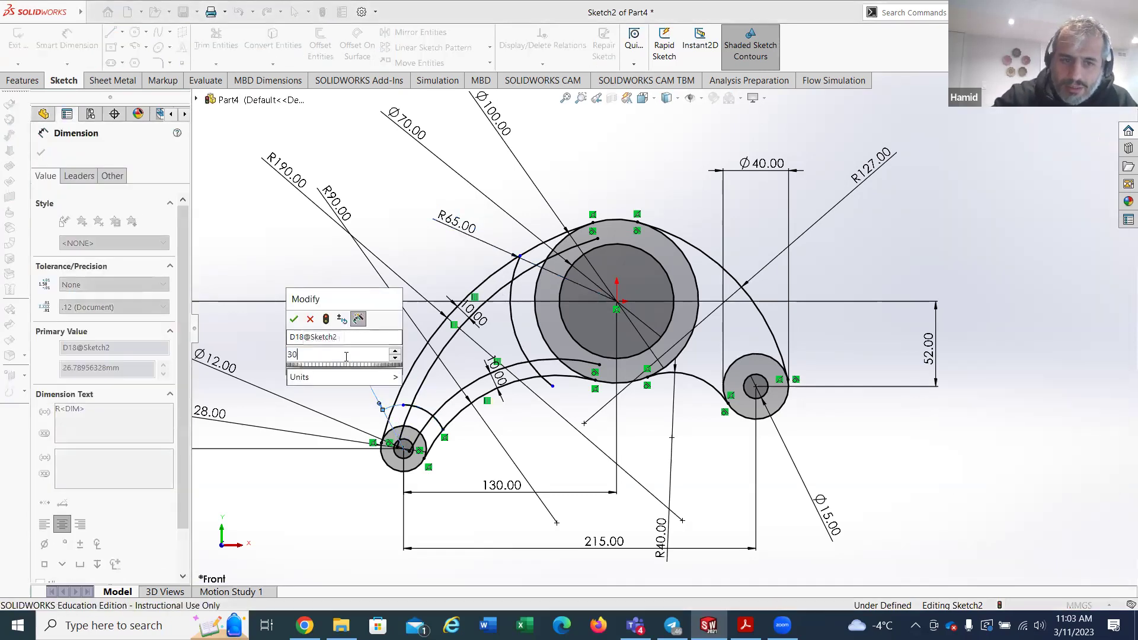
key("Return")
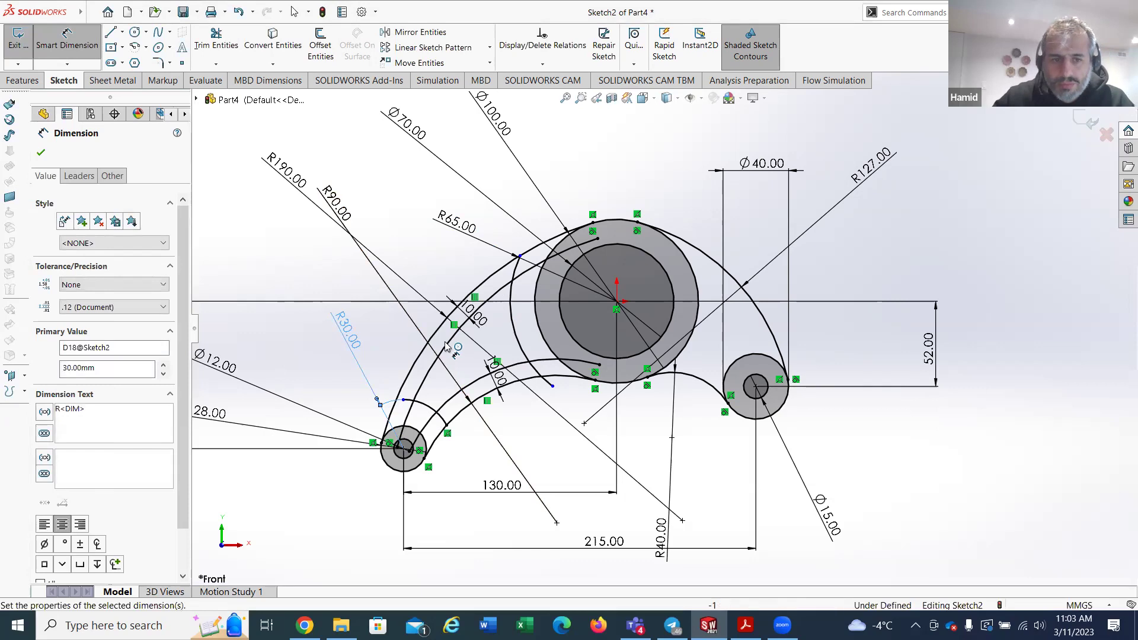
Step: Power-trim both offset arcs below the R30 arc, including their pieces inside the 28 mm and 12 mm circles, and the R30 arc's excess beyond the lower offset
left_click(216, 39)
scroll(420, 442, "down", 5)
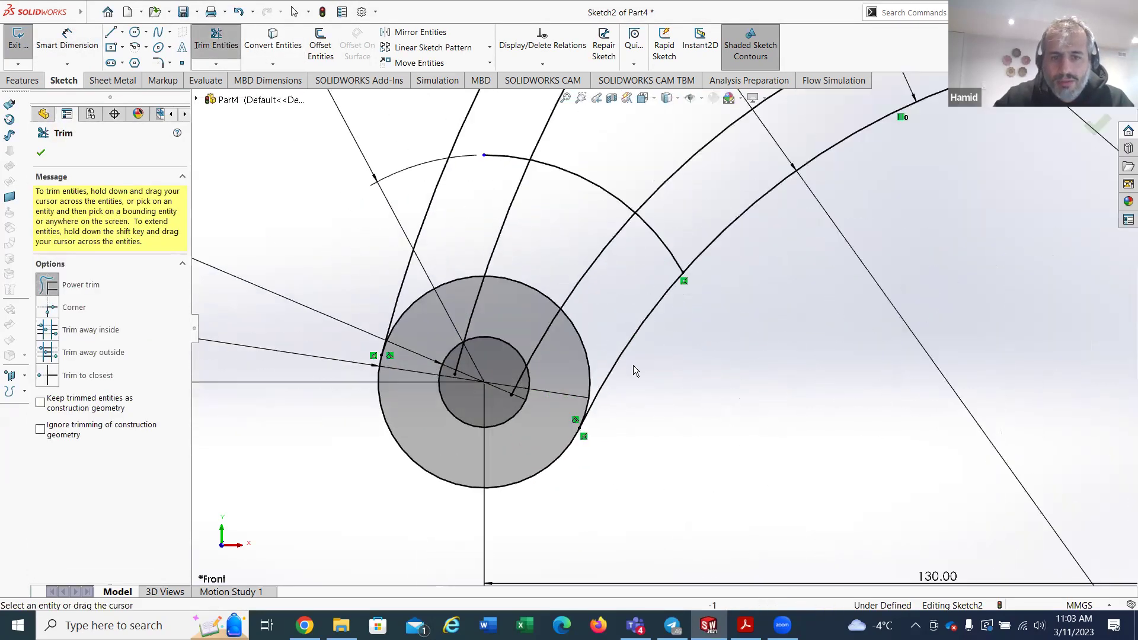
scroll(572, 382, "up", 1)
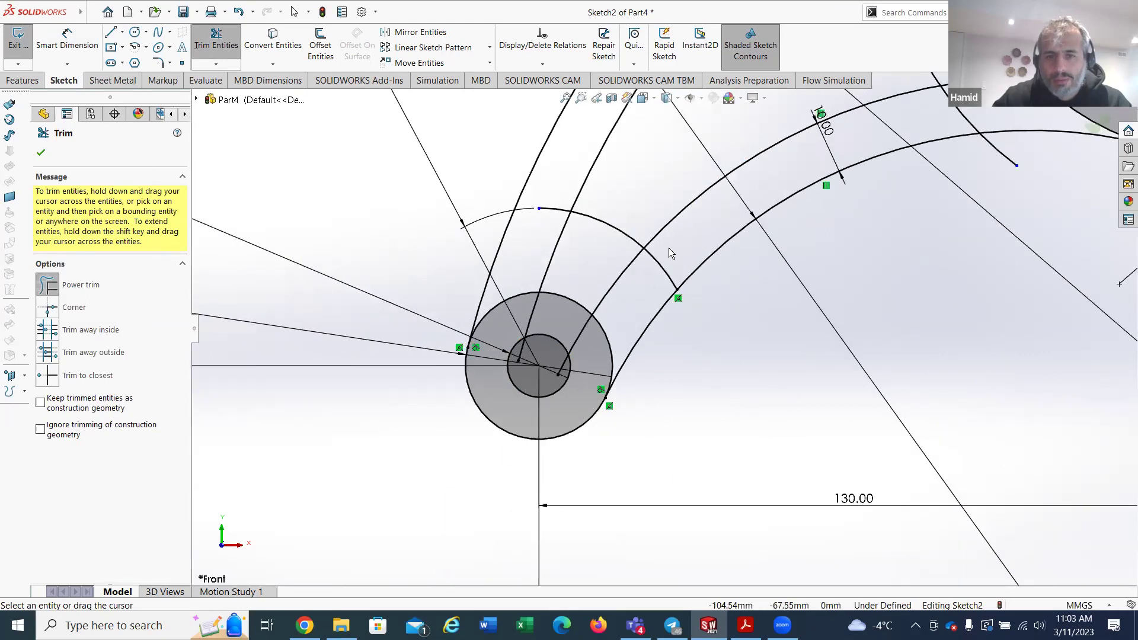
left_click_drag(609, 269, 543, 249)
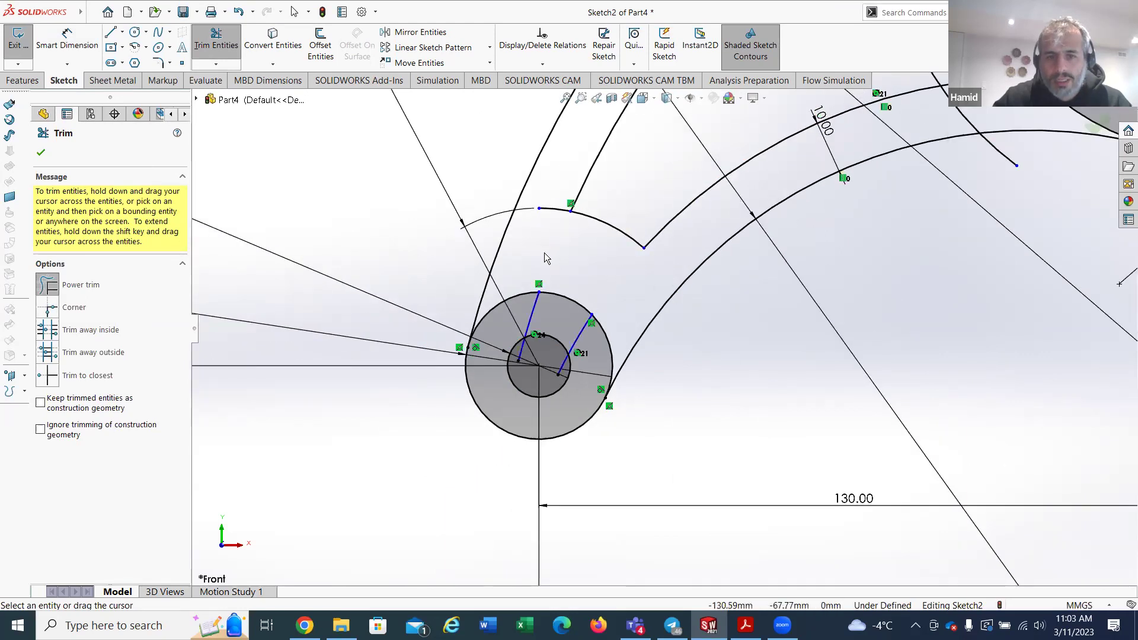
scroll(577, 328, "down", 3)
left_click_drag(608, 340, 563, 320)
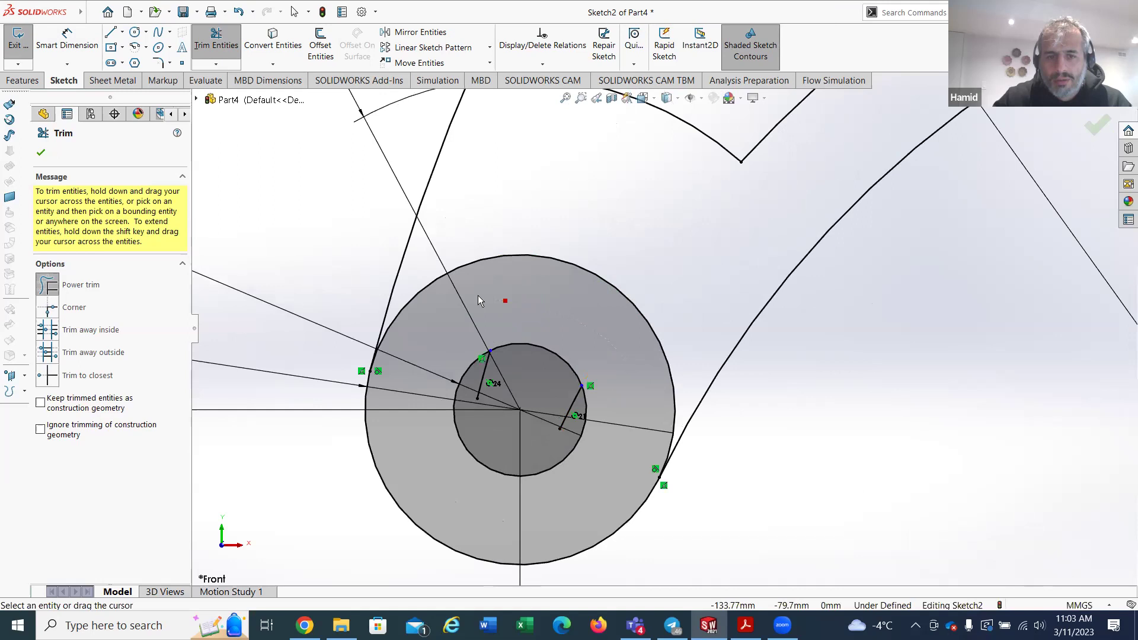
scroll(574, 392, "down", 1)
mouse_move(587, 410)
left_mouse_down()
mouse_move(550, 388)
mouse_move(453, 366)
left_mouse_up()
Step: Trim the offset arcs beyond the R65 arc and the R65 arc's protruding ends to form the cutout corners near the 100 mm circle
scroll(672, 452, "up", 5)
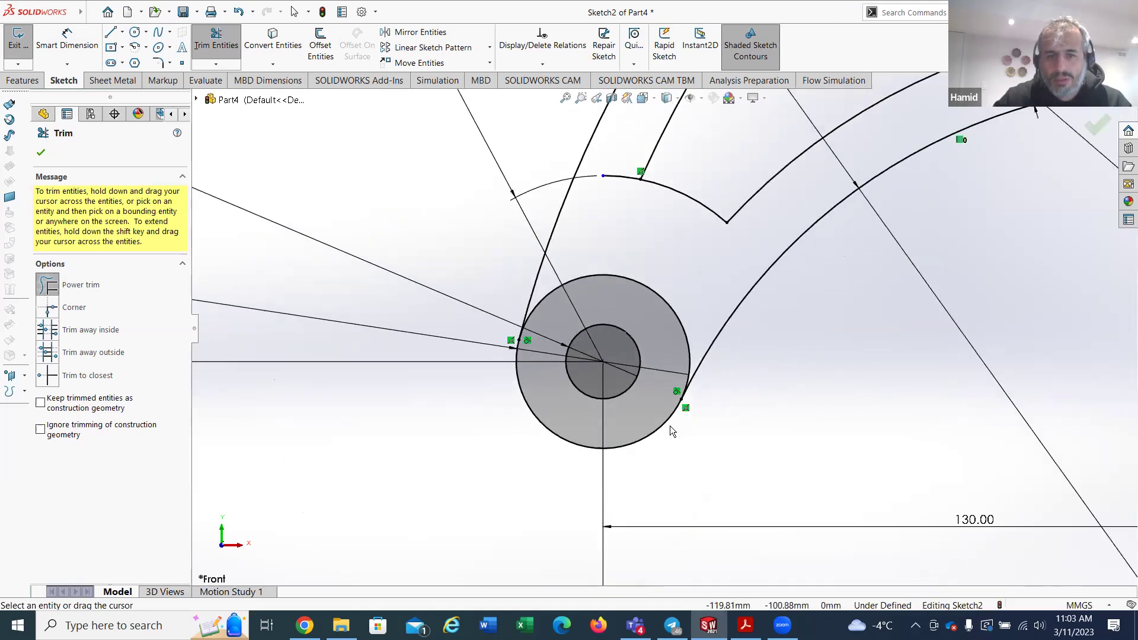
scroll(753, 285, "up", 2)
scroll(683, 284, "down", 4)
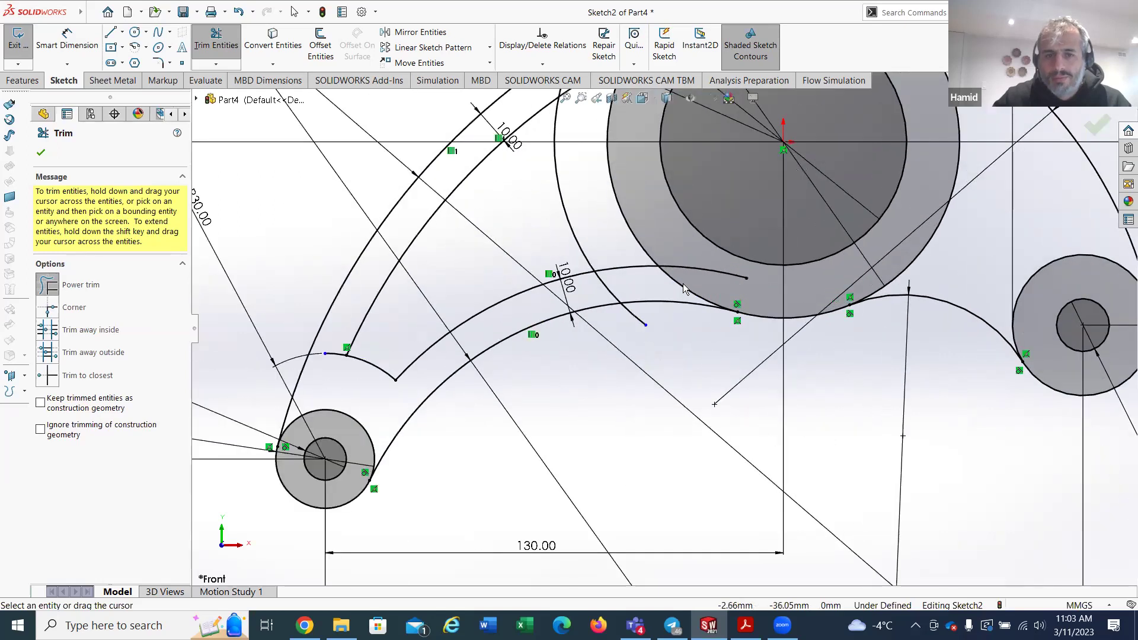
mouse_move(651, 335)
left_mouse_down()
mouse_move(614, 334)
mouse_move(583, 302)
mouse_move(606, 280)
mouse_move(643, 294)
mouse_move(657, 274)
mouse_move(686, 295)
left_mouse_up()
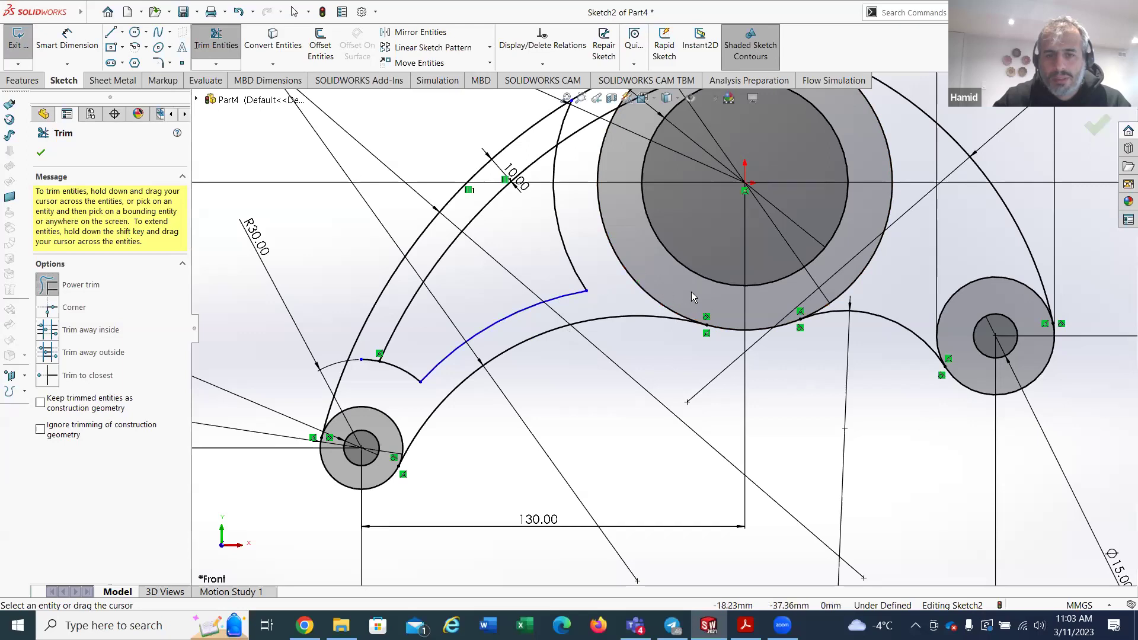
scroll(669, 223, "up", 3)
scroll(644, 259, "down", 3)
scroll(584, 231, "up", 3)
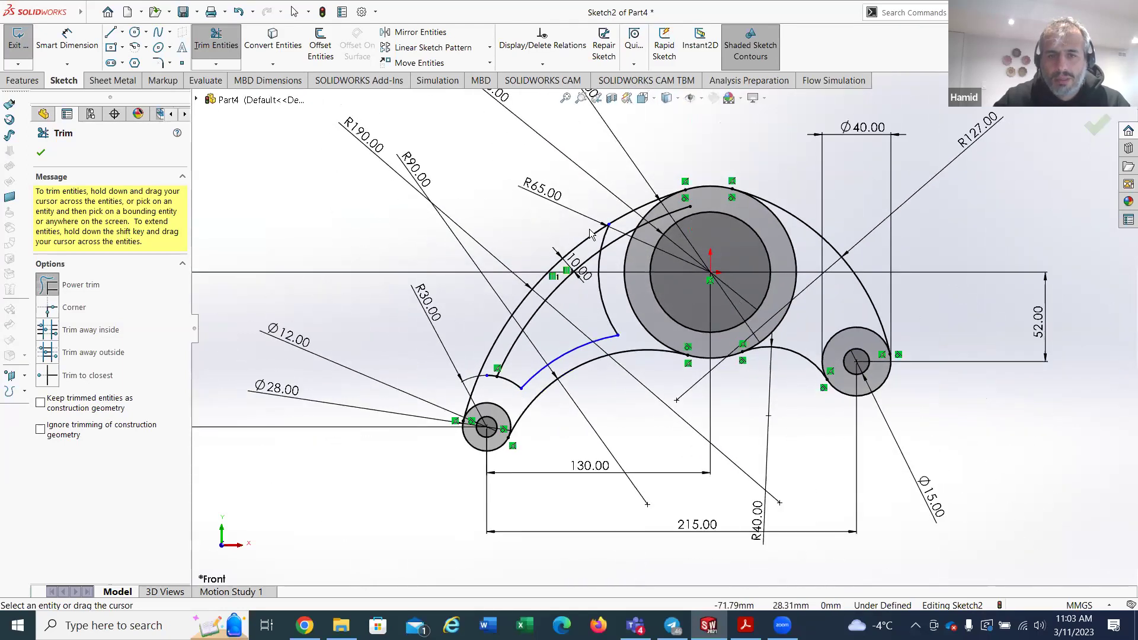
scroll(591, 233, "down", 4)
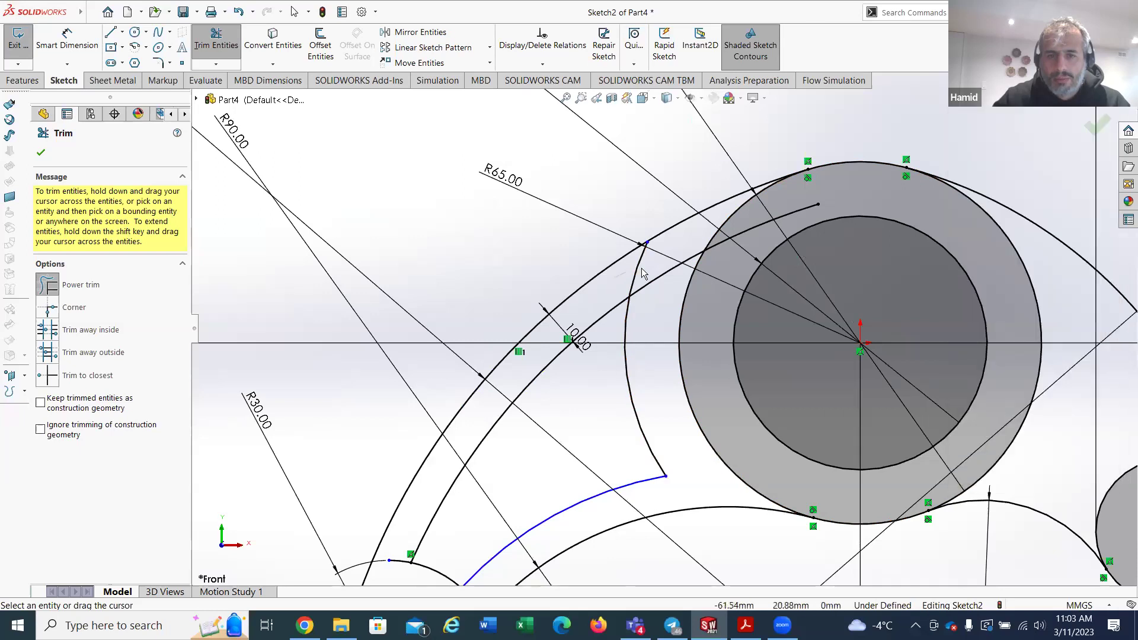
scroll(646, 269, "down", 5)
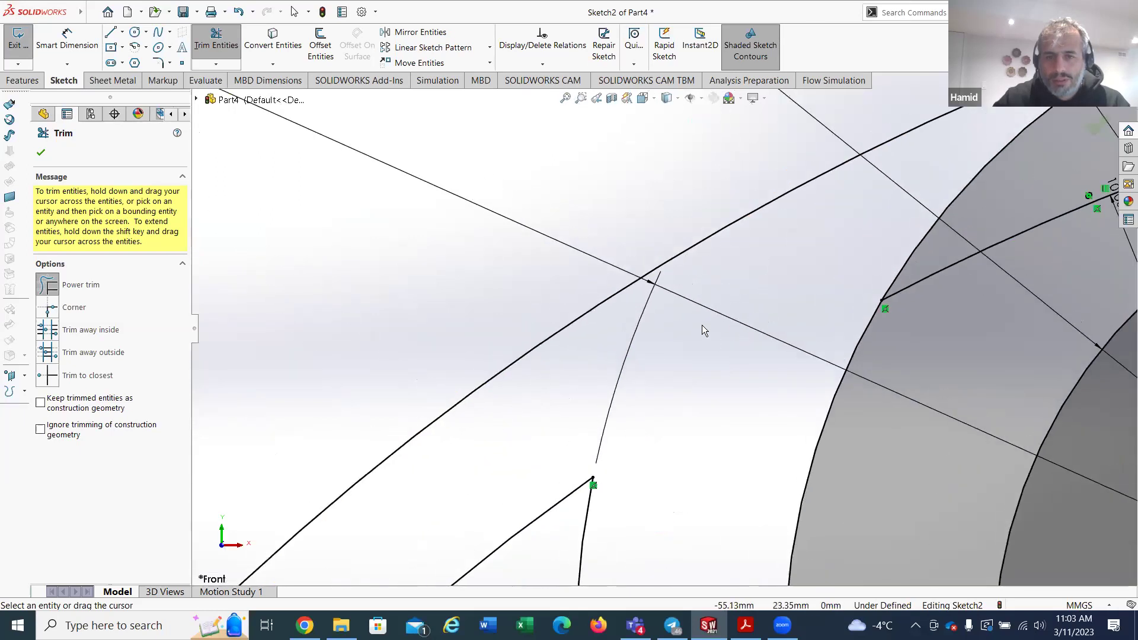
scroll(704, 331, "up", 3)
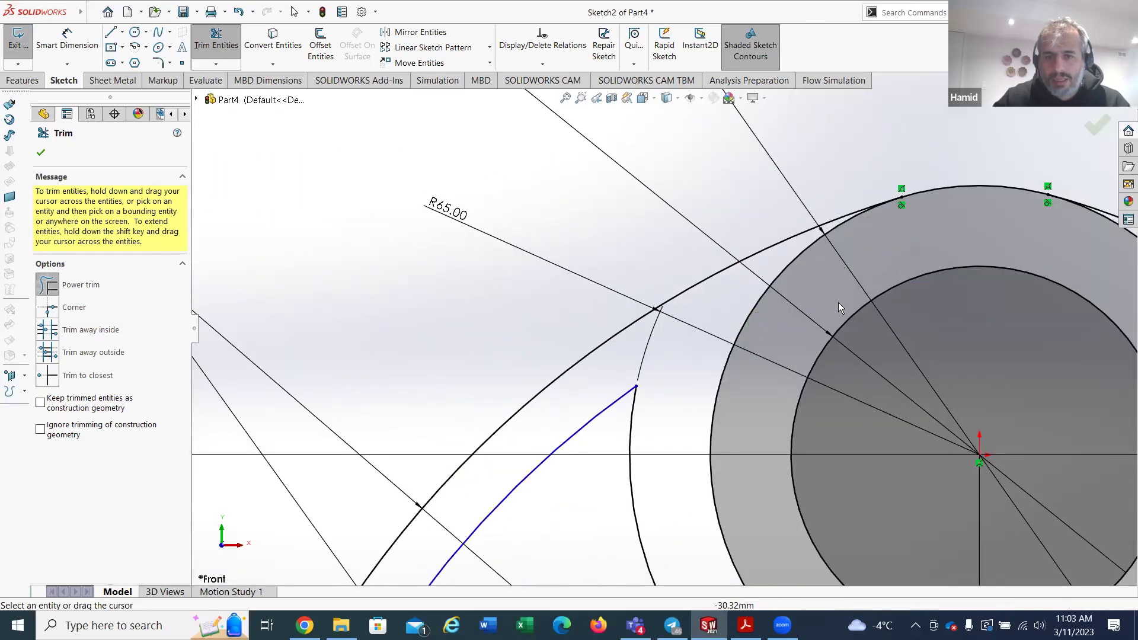
scroll(762, 391, "up", 4)
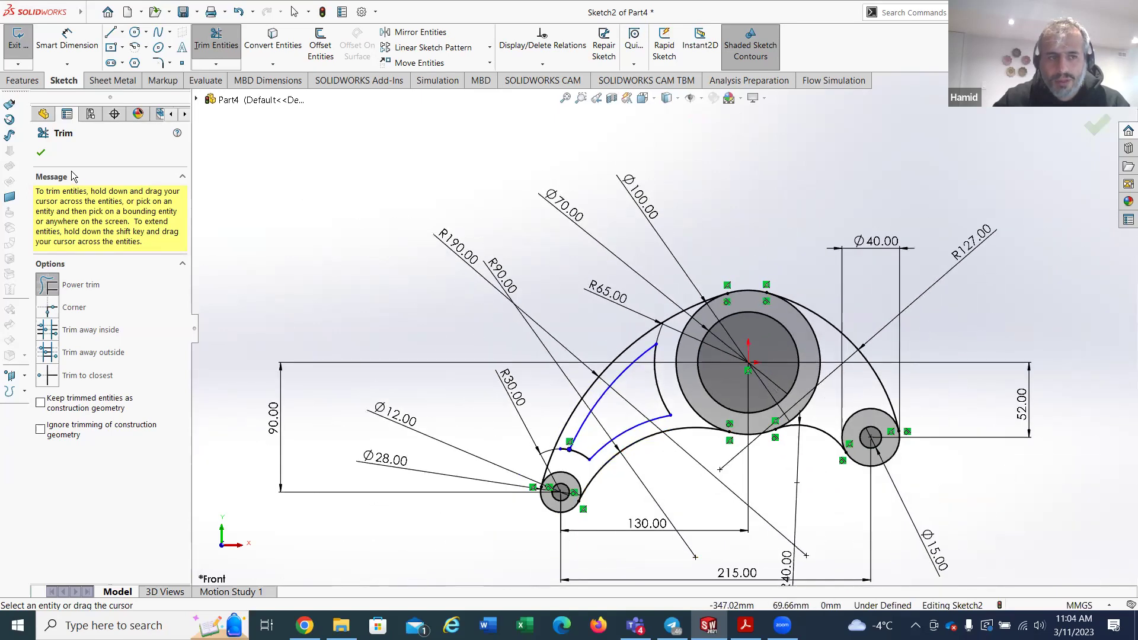
left_click(42, 155)
Step: Dimension the 10 mm distance between the cutout's upper arc and the R190 outline arc
scroll(583, 443, "down", 2)
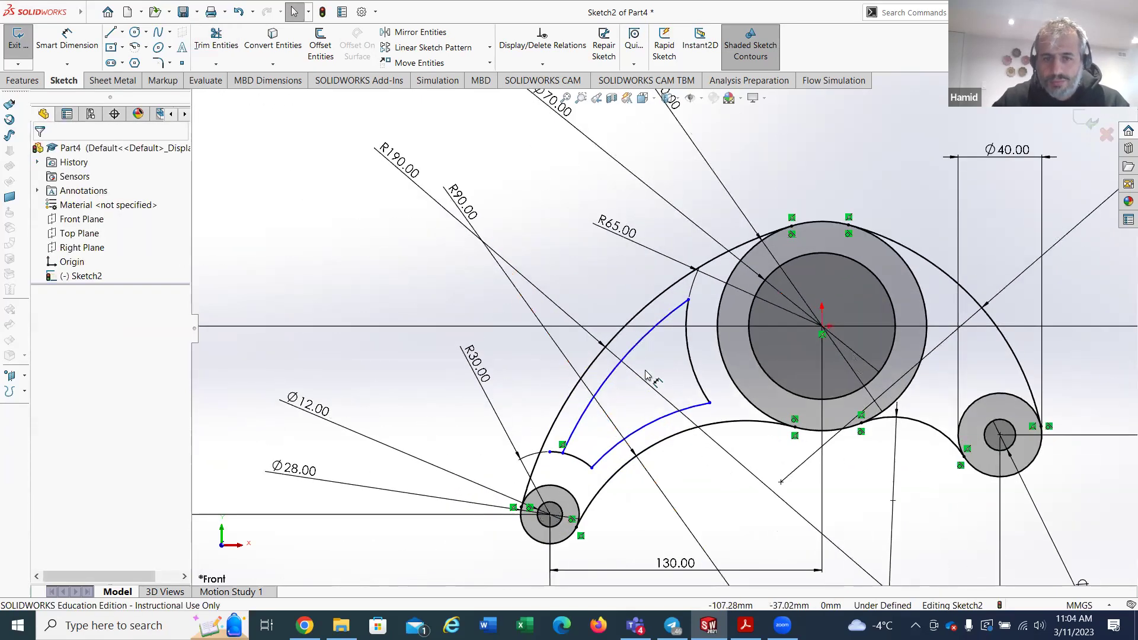
left_click(67, 39)
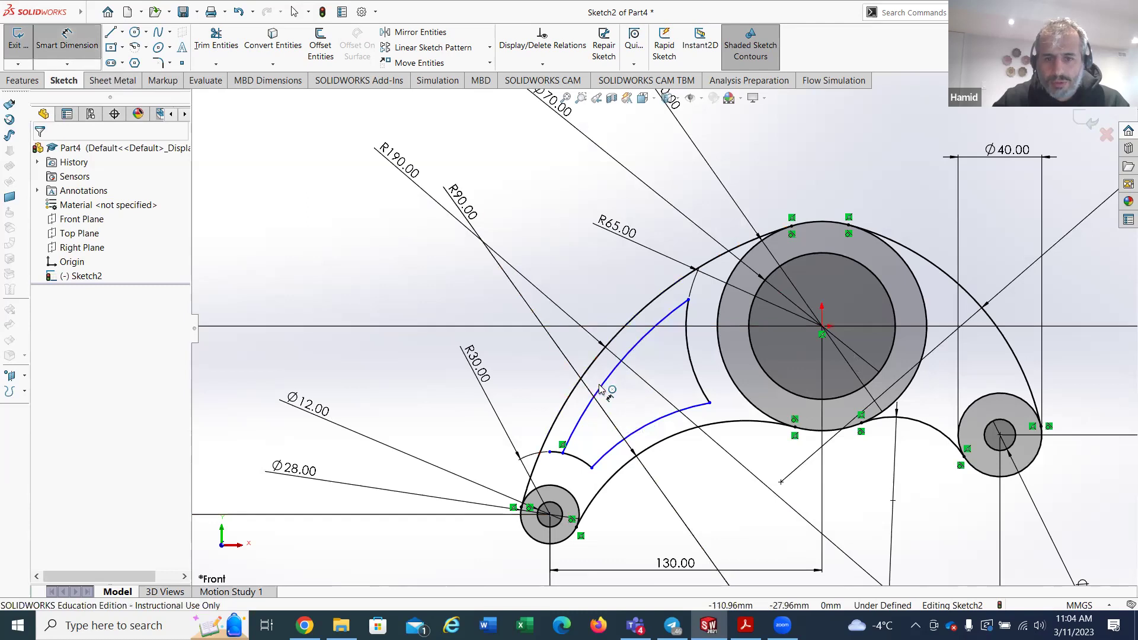
left_click(603, 390)
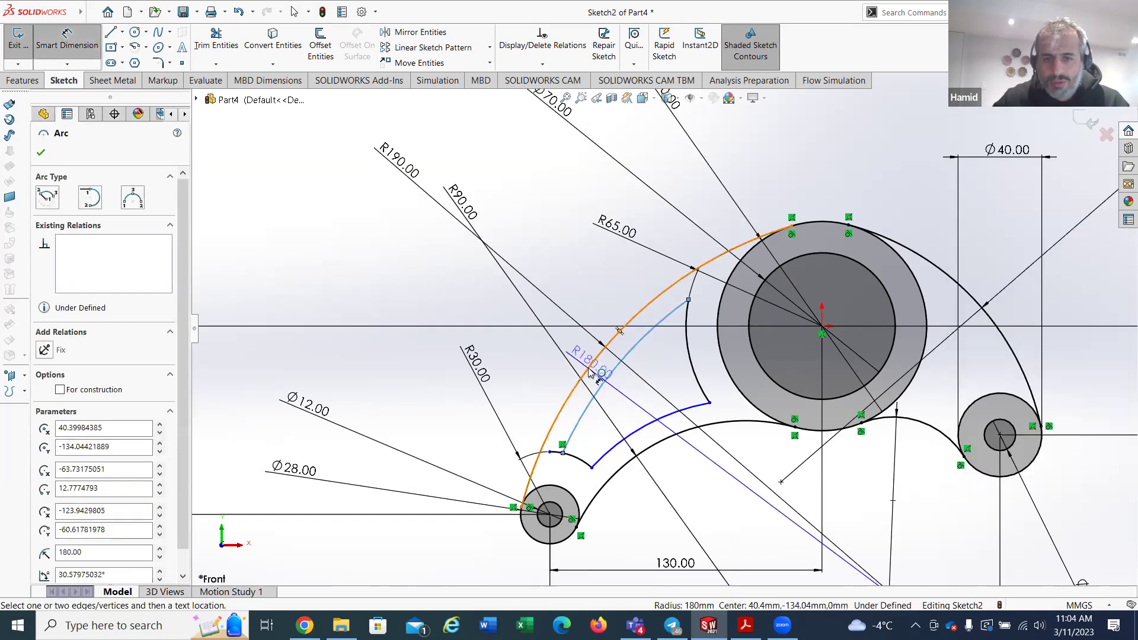
left_click(462, 312)
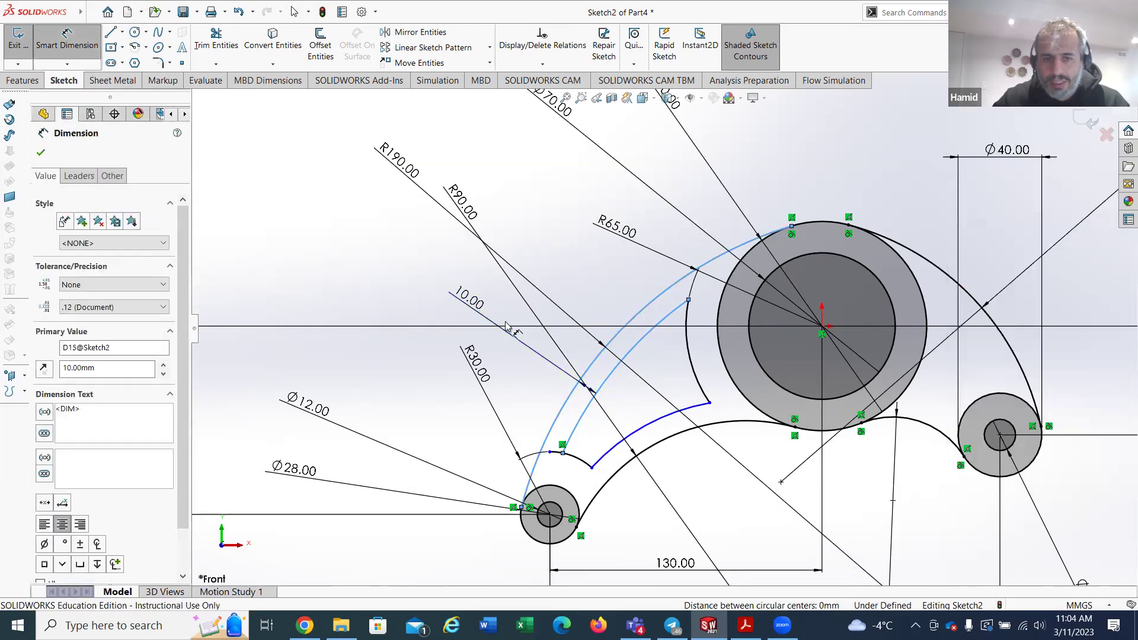
left_click(415, 285)
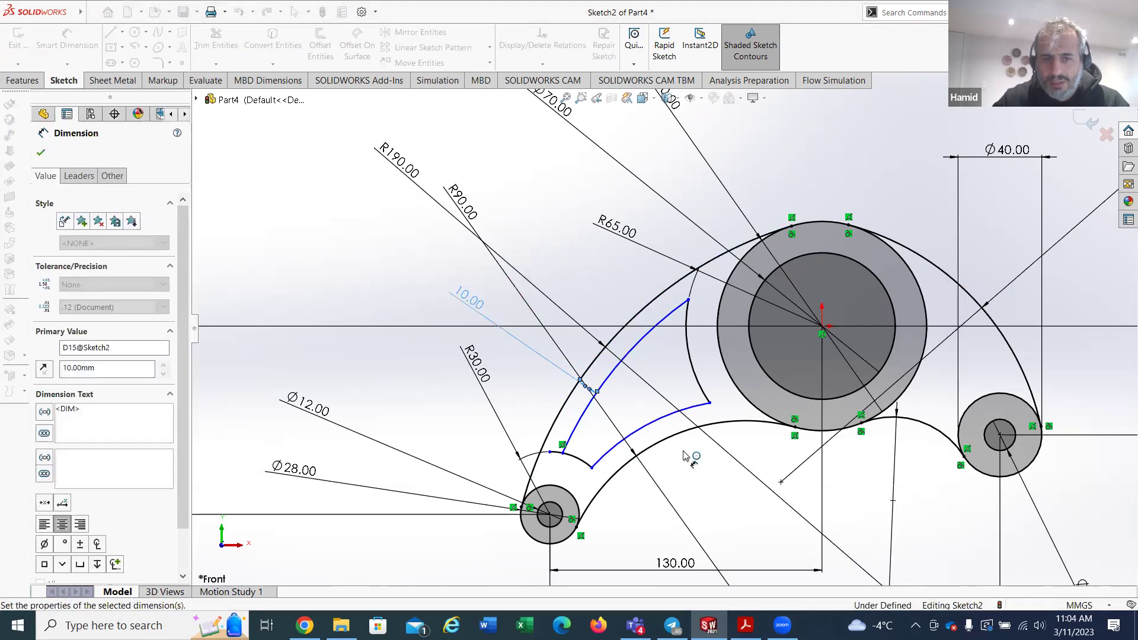
Step: Dimension the distance between the R90 outline arc and the cutout's lower arc as 10 mm
left_click(678, 438)
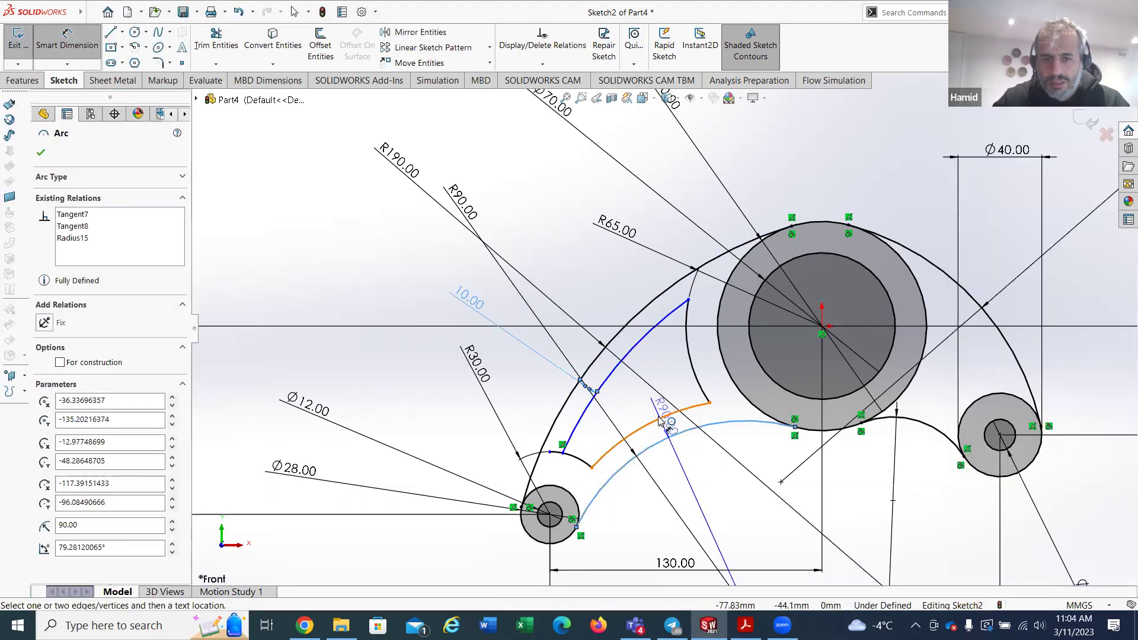
left_click(682, 412)
left_click(705, 482)
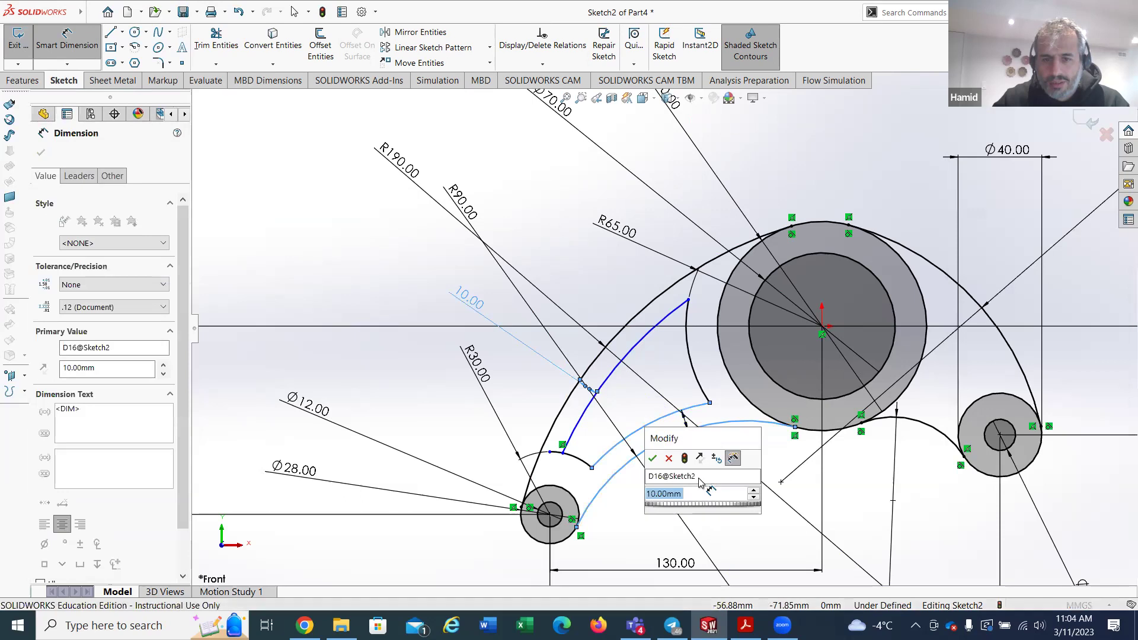
key("Return")
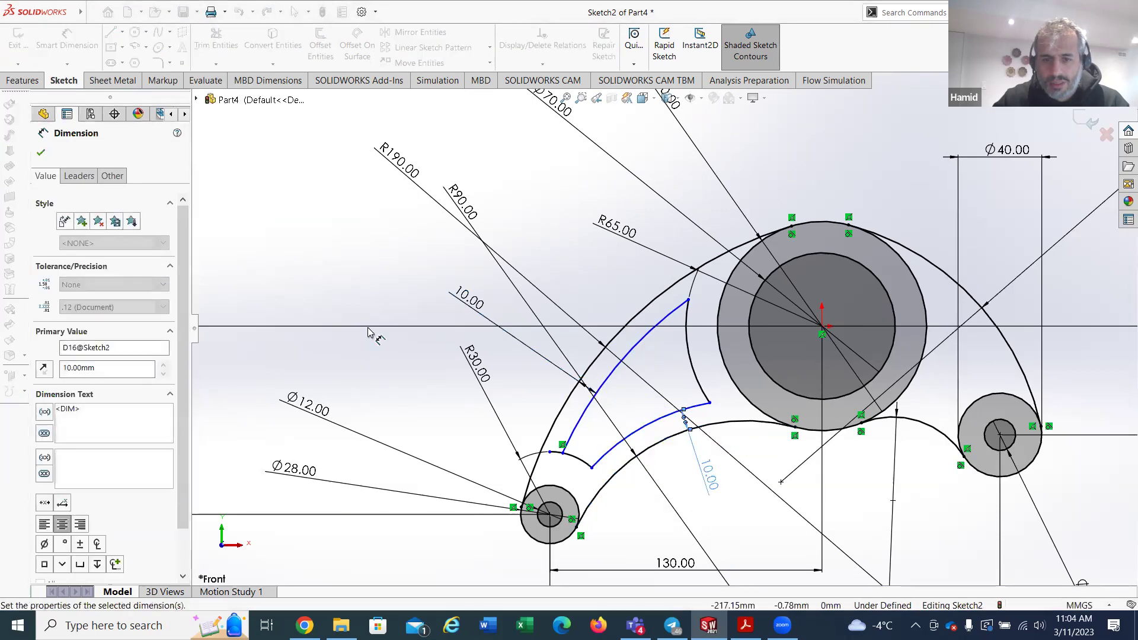
left_click(334, 274)
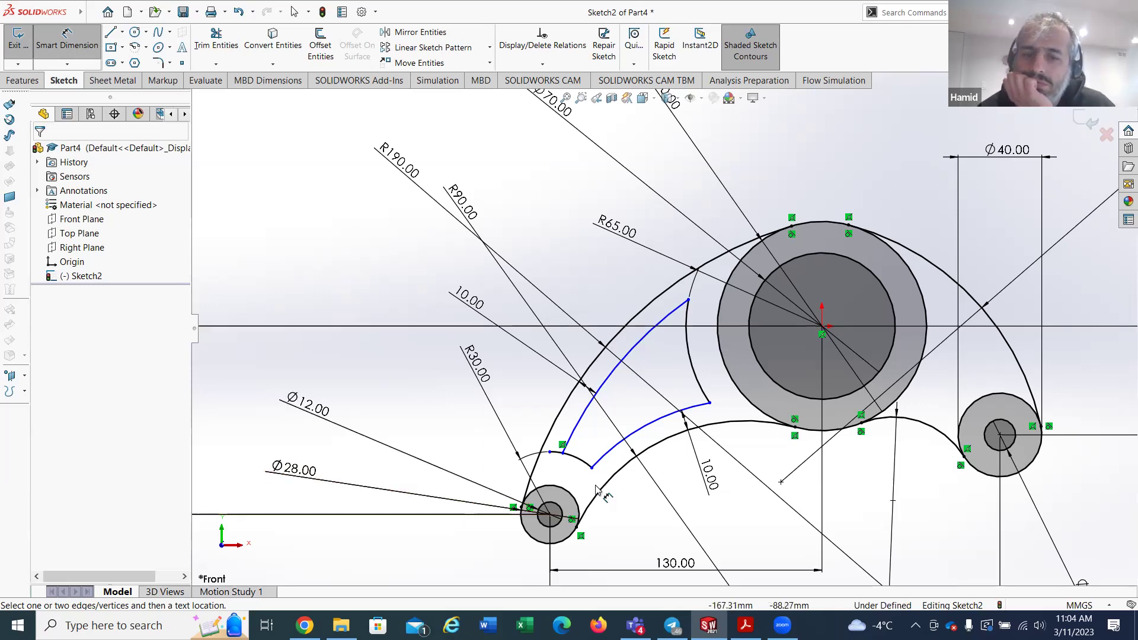
Step: Add radius dimensions to the cutout's lower arc and upper arc, accepting the existing sizes
left_click(660, 422)
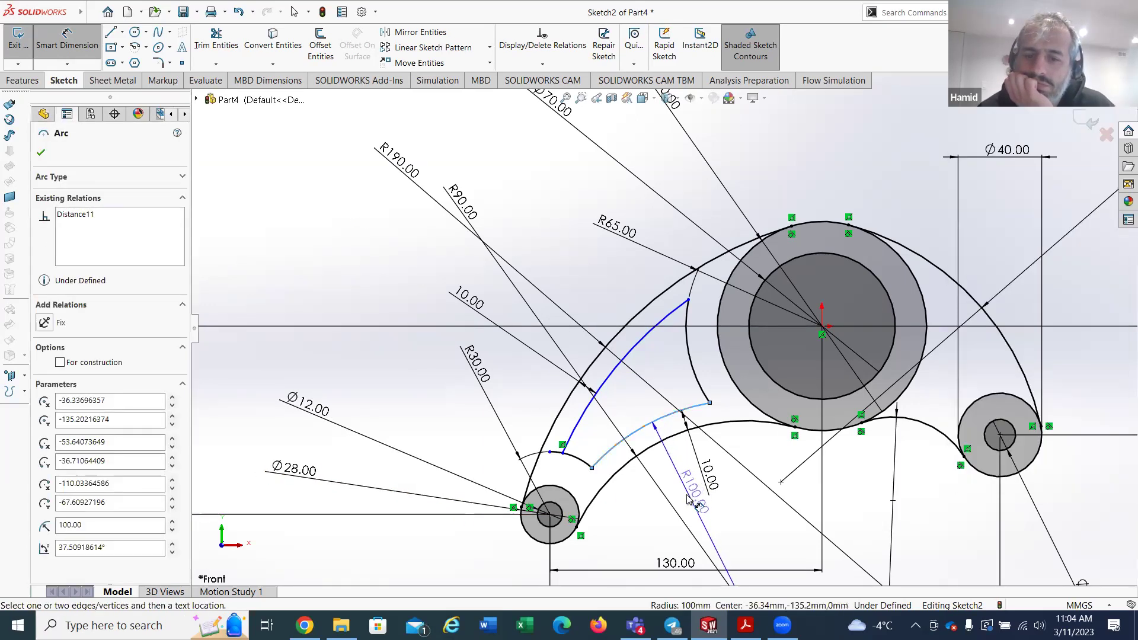
left_click(686, 499)
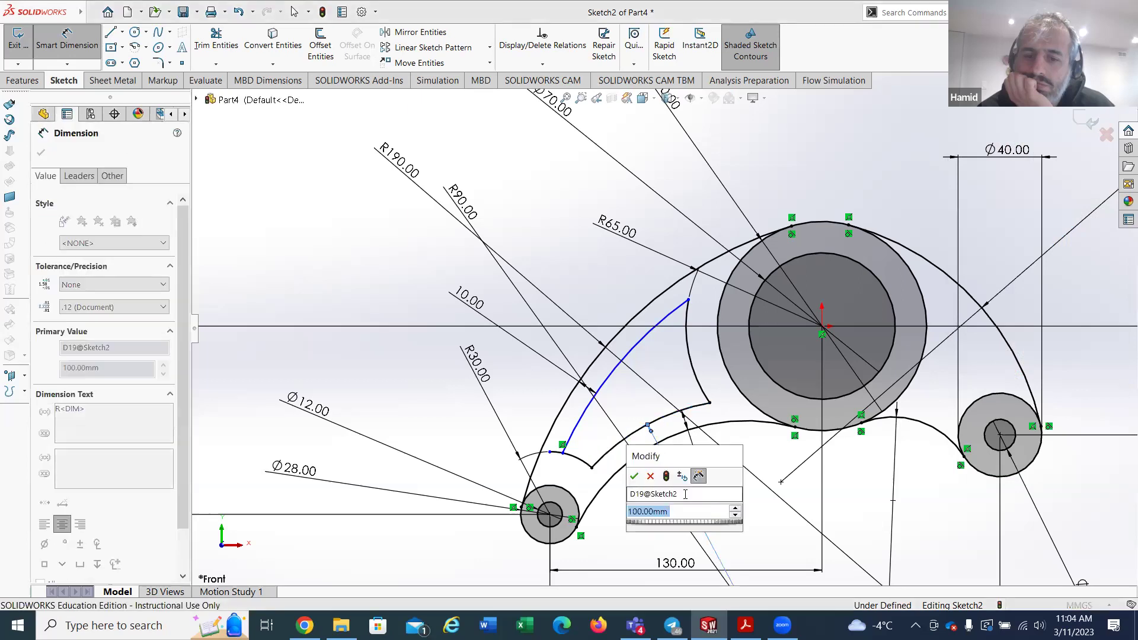
left_click(634, 477)
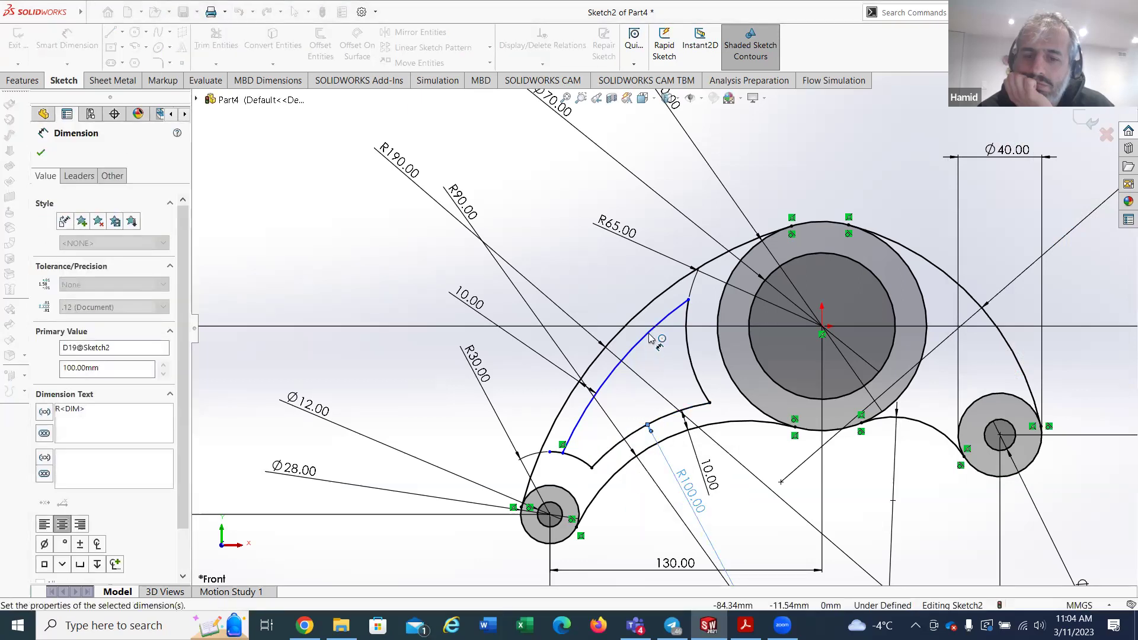
left_click(629, 348)
left_click(507, 178)
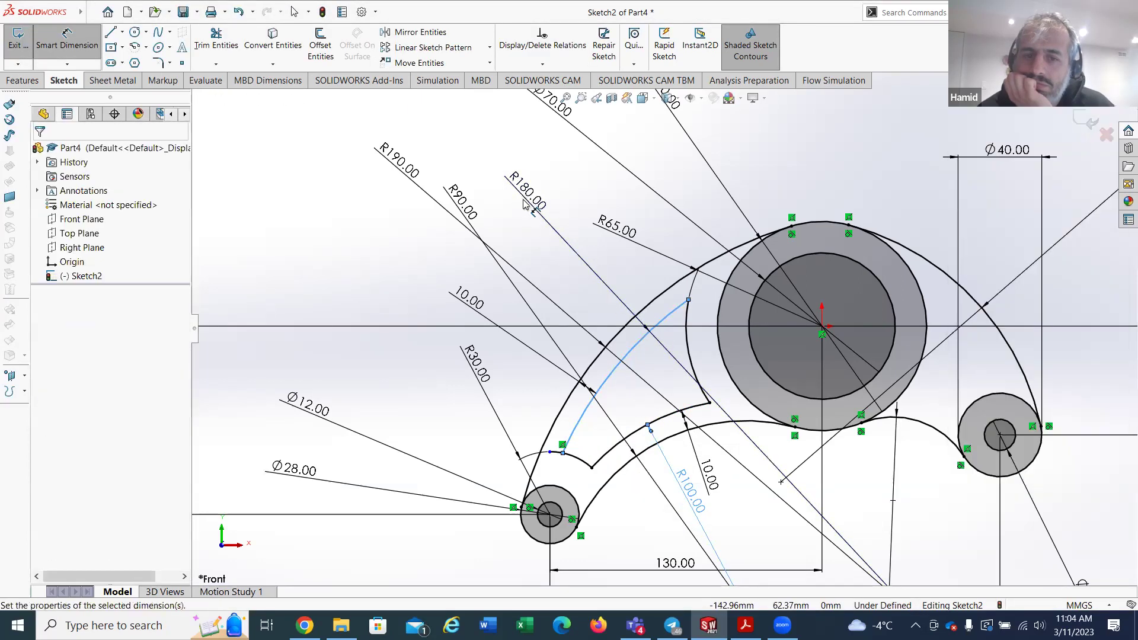
left_click(472, 178)
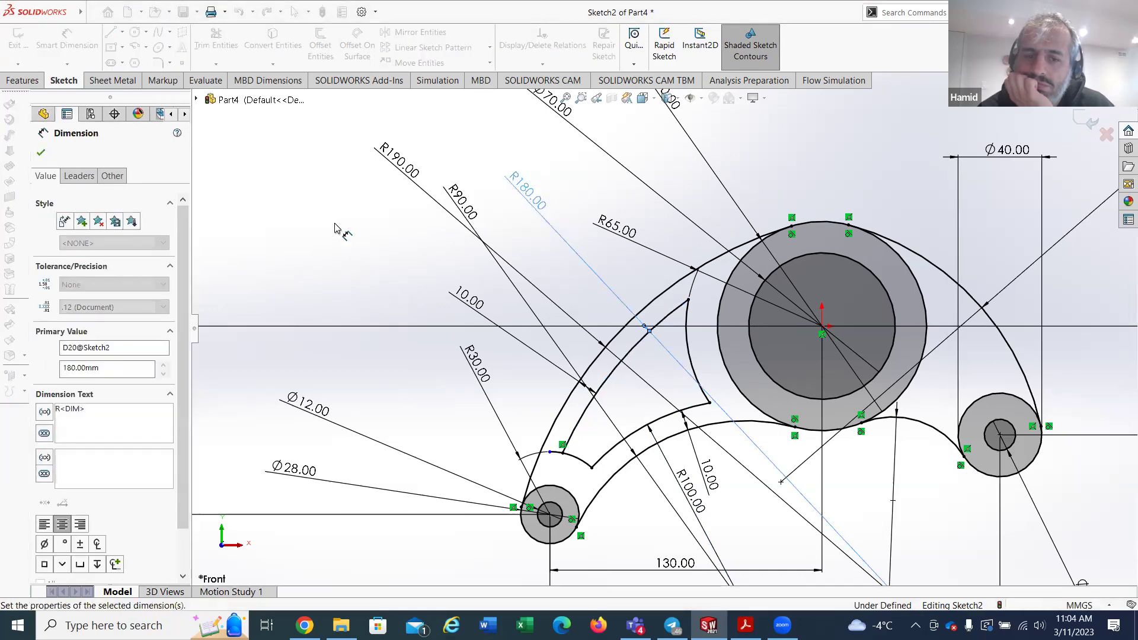
Step: Trim the leftover piece of the R30 arc that extends past the cutout's upper arc, and finish trimming
scroll(569, 480, "down", 2)
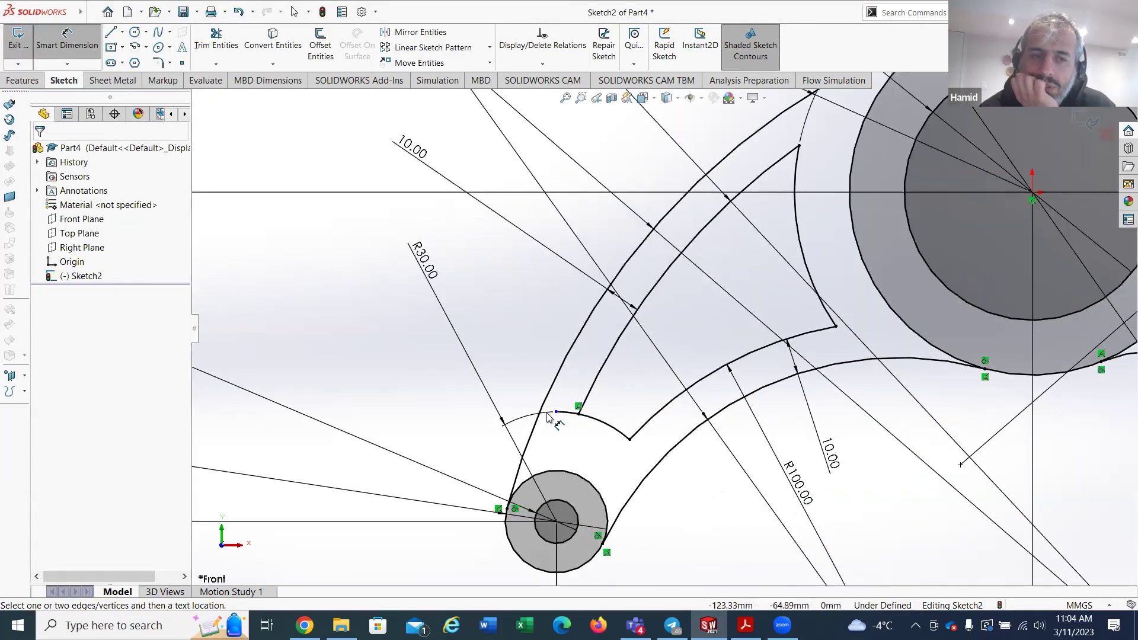
left_click(202, 47)
left_click_drag(542, 442, 567, 426)
key("f")
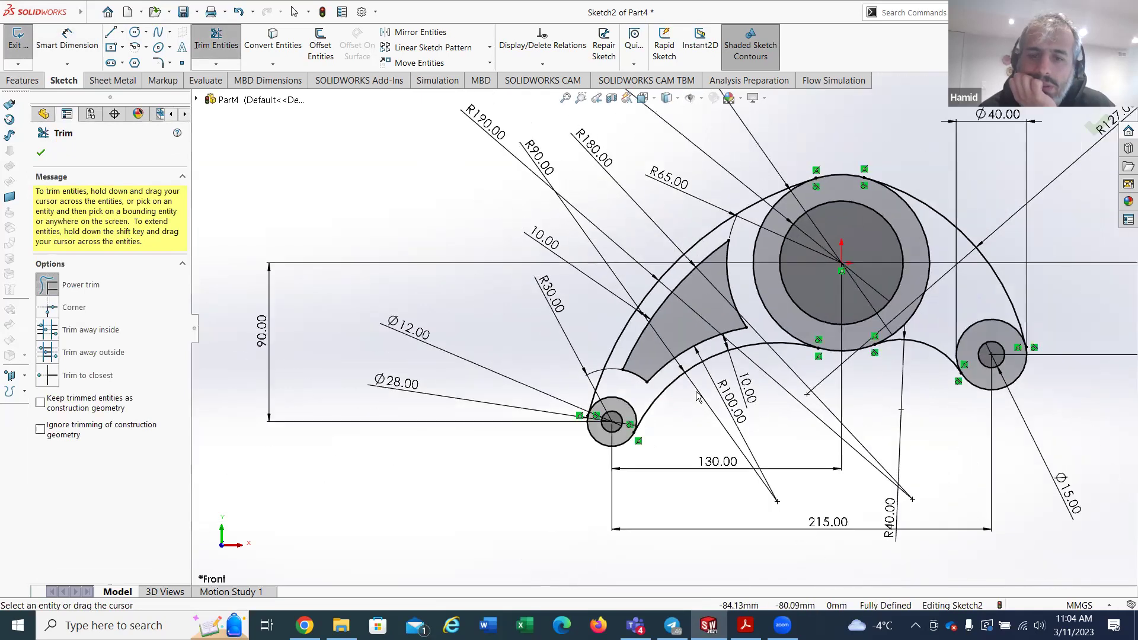
left_click(41, 153)
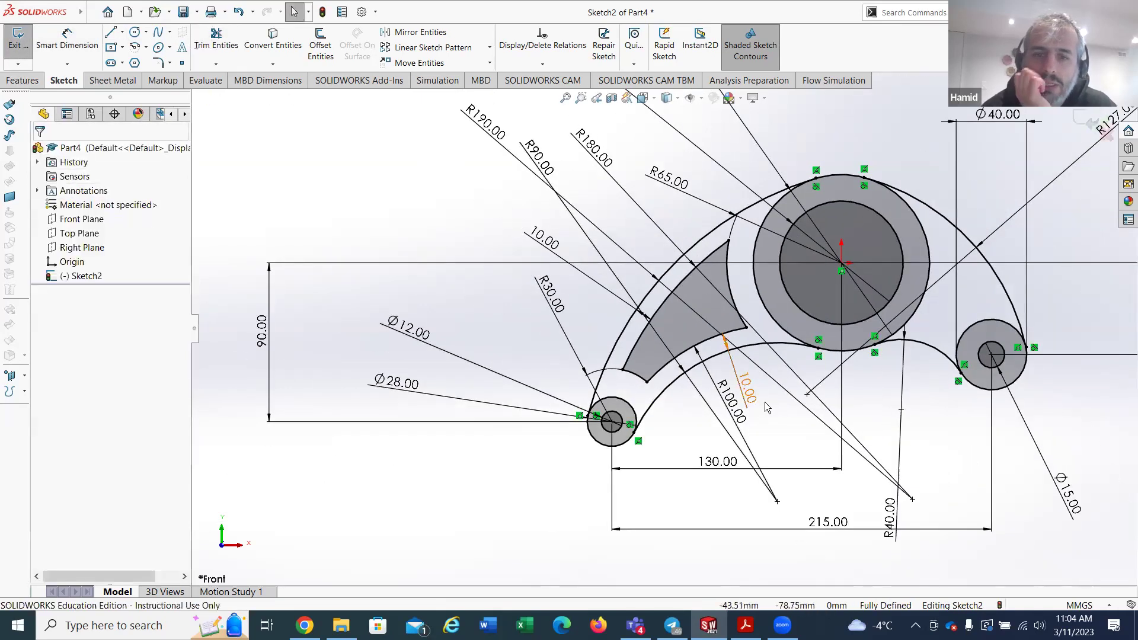
Step: Check the corner radius in the EX-4 drawing, then set up a 7 mm Sketch Fillet on the cutout's two corners near the 28 mm circle
left_click(746, 625)
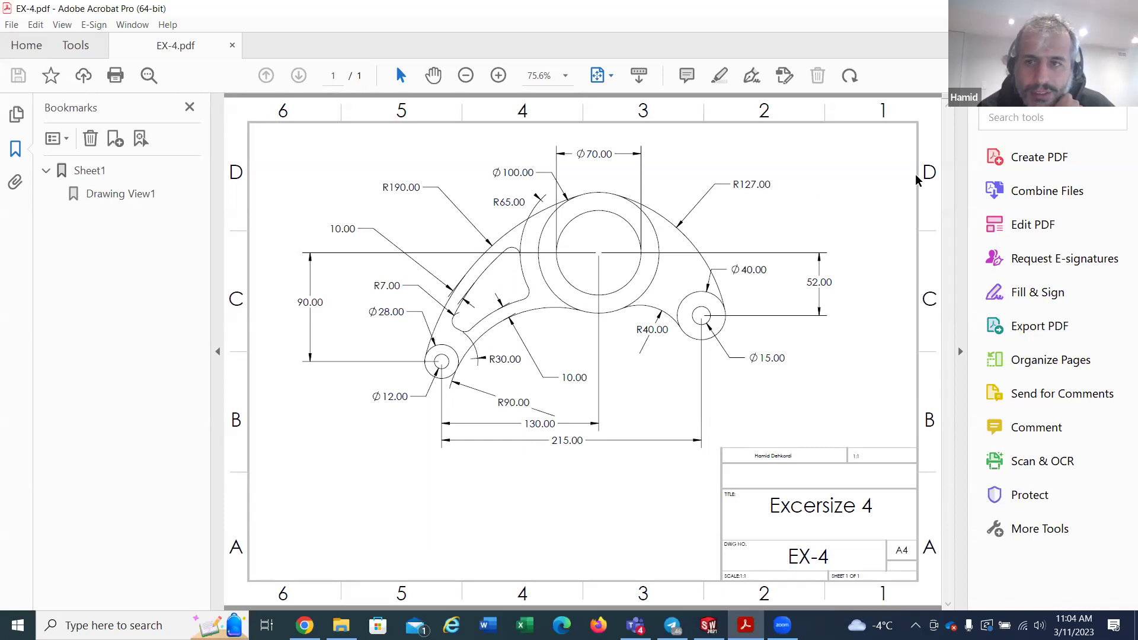
key("alt+Tab")
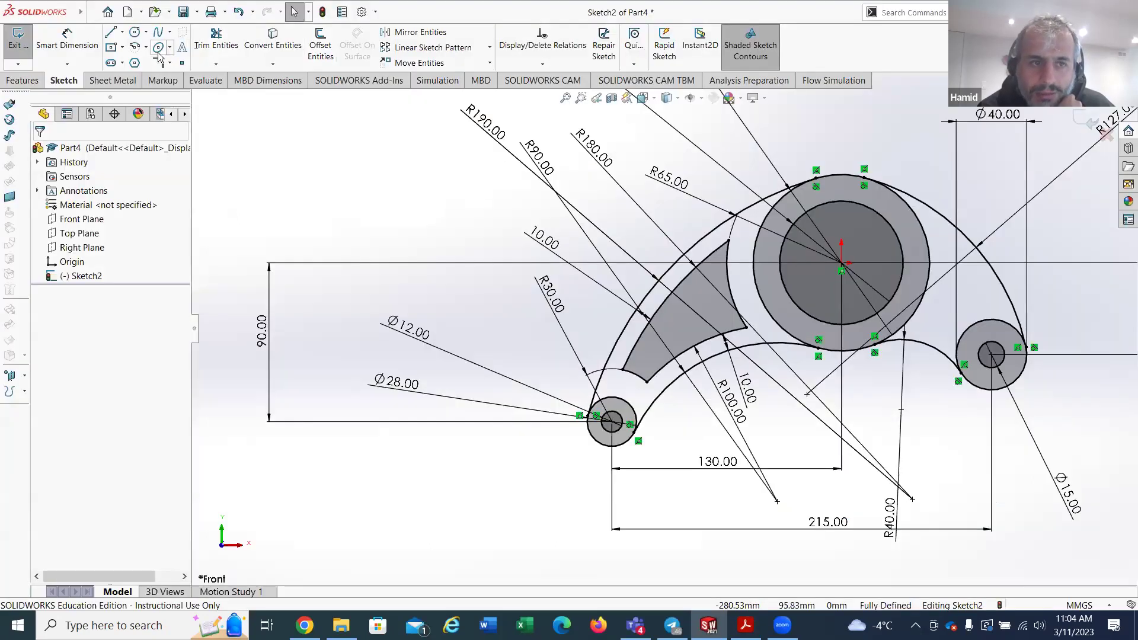
left_click(157, 62)
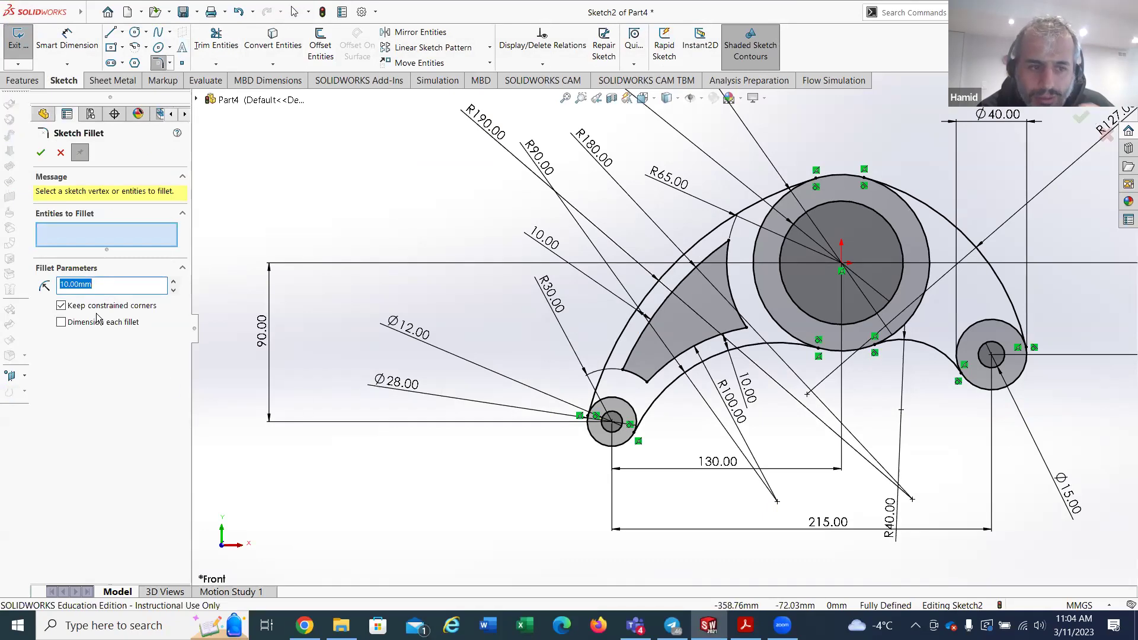
type("7")
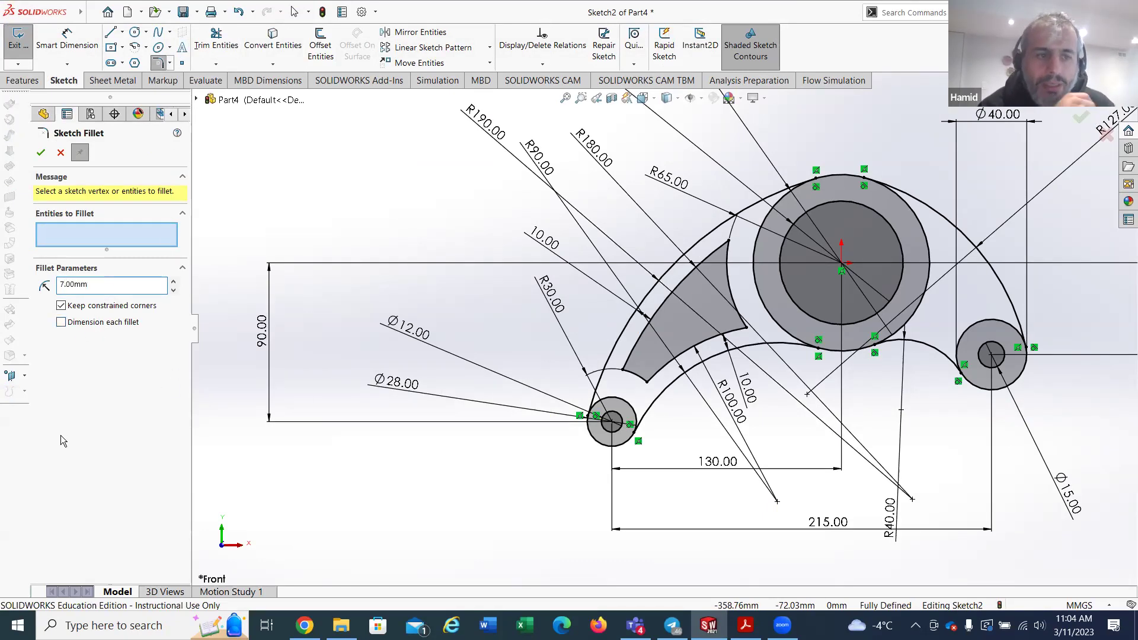
scroll(658, 368, "down", 5)
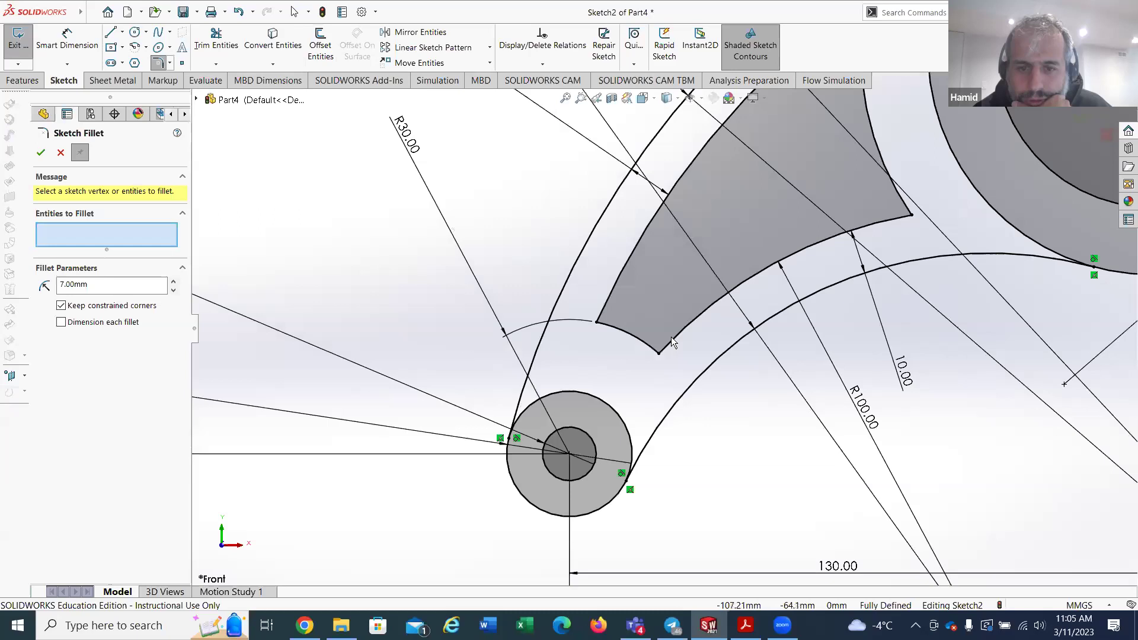
left_click(669, 339)
left_click(648, 349)
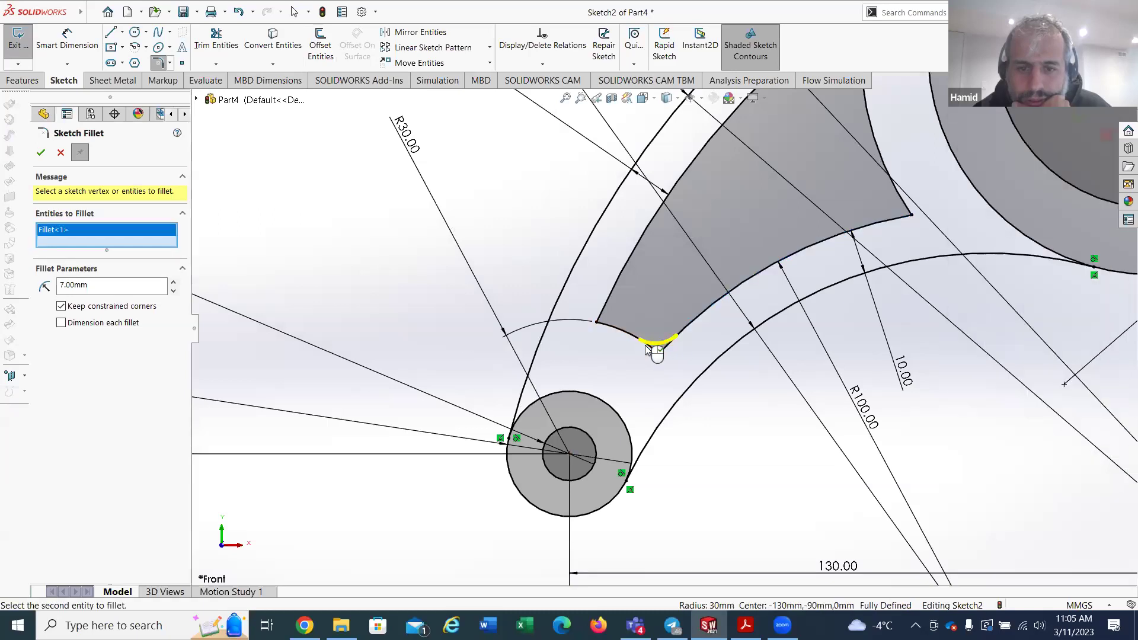
left_click(620, 327)
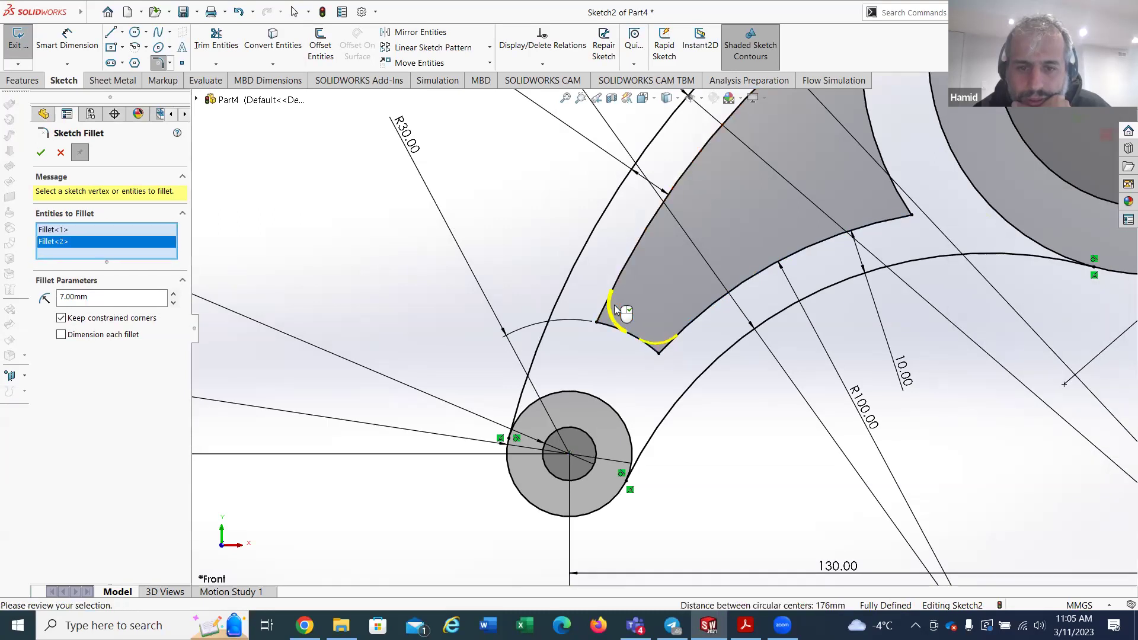
Step: Add the cutout's two corners facing the 100 mm circle to the 7 mm sketch fillet and apply it
scroll(616, 310, "up", 3)
left_click(758, 181)
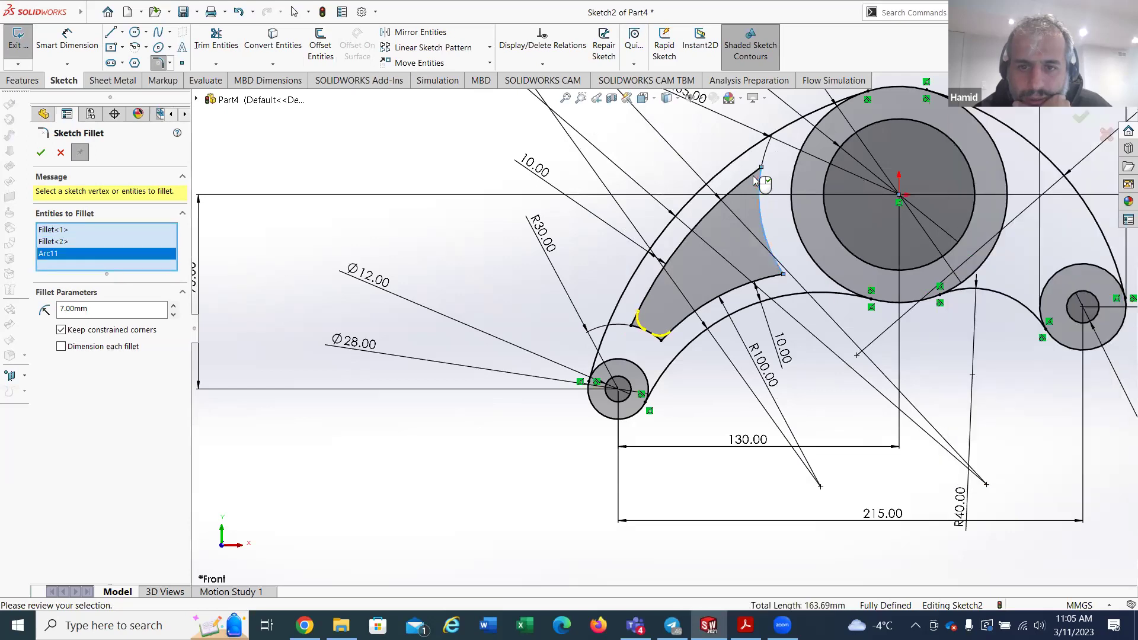
left_click(752, 178)
left_click(779, 272)
left_click(776, 274)
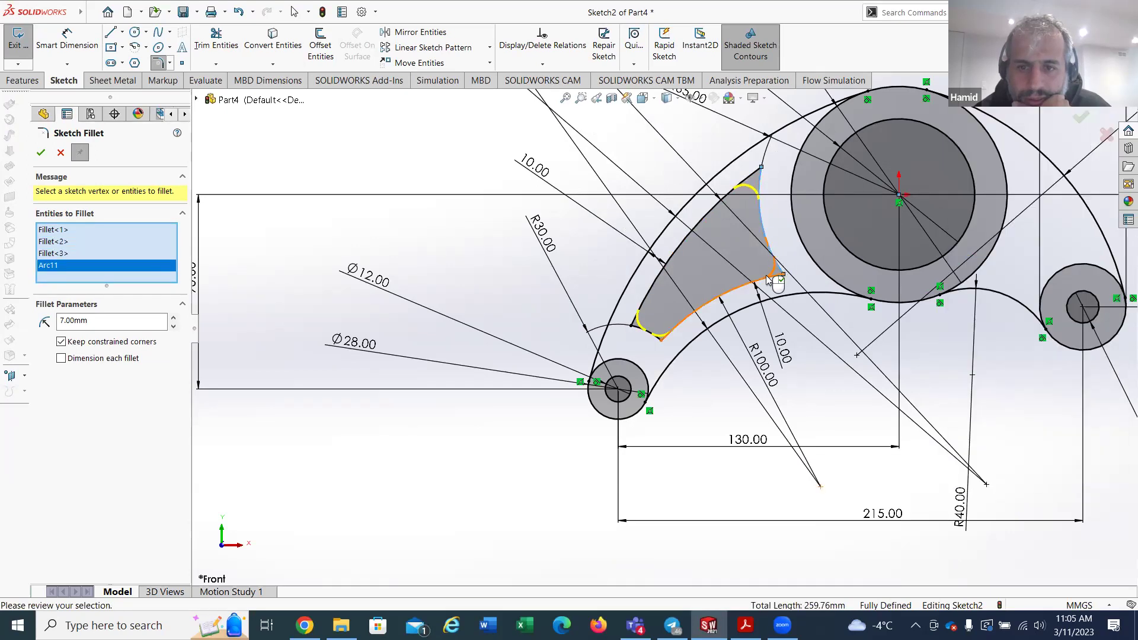
left_click(46, 153)
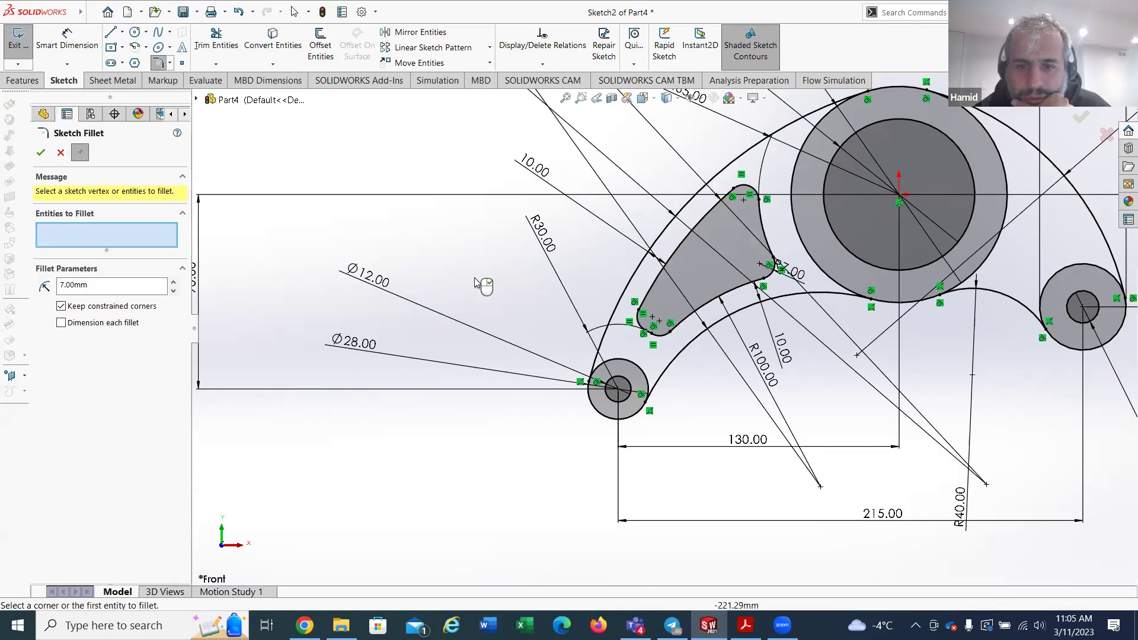
Step: Compare the filleted sketch with the EX-4 drawing in Acrobat, return to SOLIDWORKS and leave Sketch Fillet
scroll(714, 415, "down", 2)
scroll(714, 415, "up", 3)
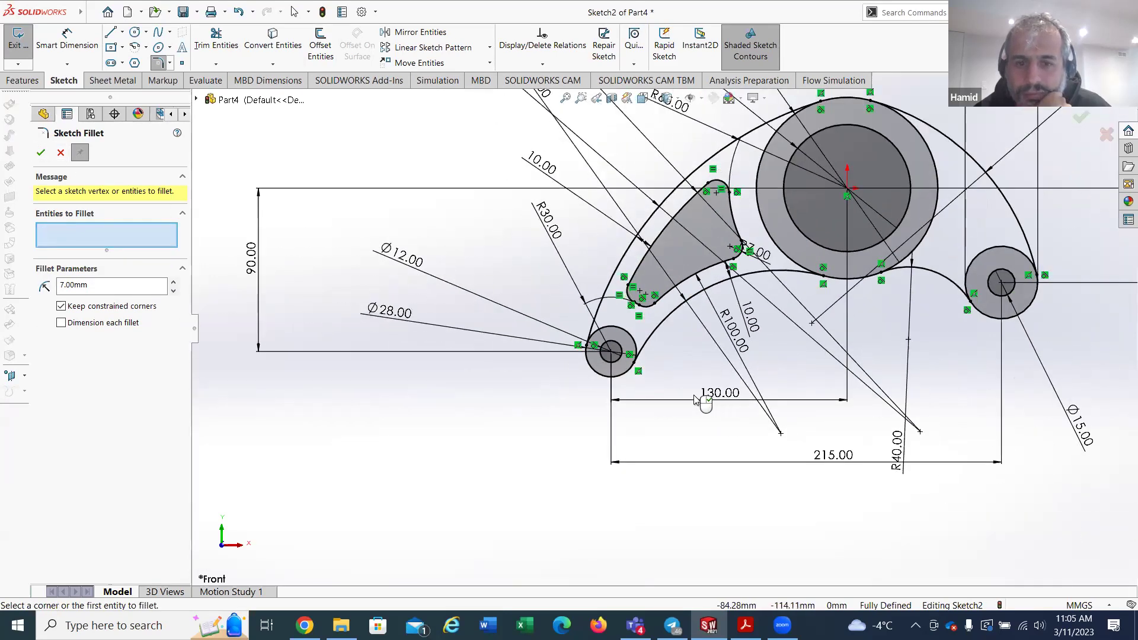
left_click(745, 624)
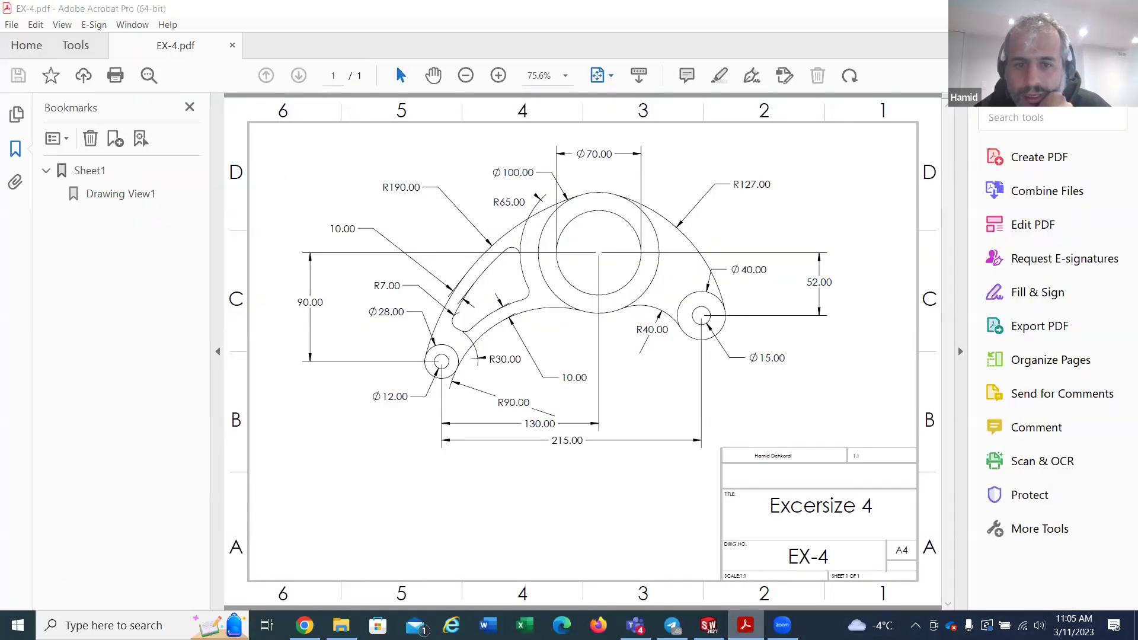
left_click(709, 624)
mouse_move(816, 278)
middle_mouse_down()
mouse_move(701, 396)
mouse_move(633, 421)
mouse_move(793, 300)
mouse_move(687, 427)
middle_mouse_up()
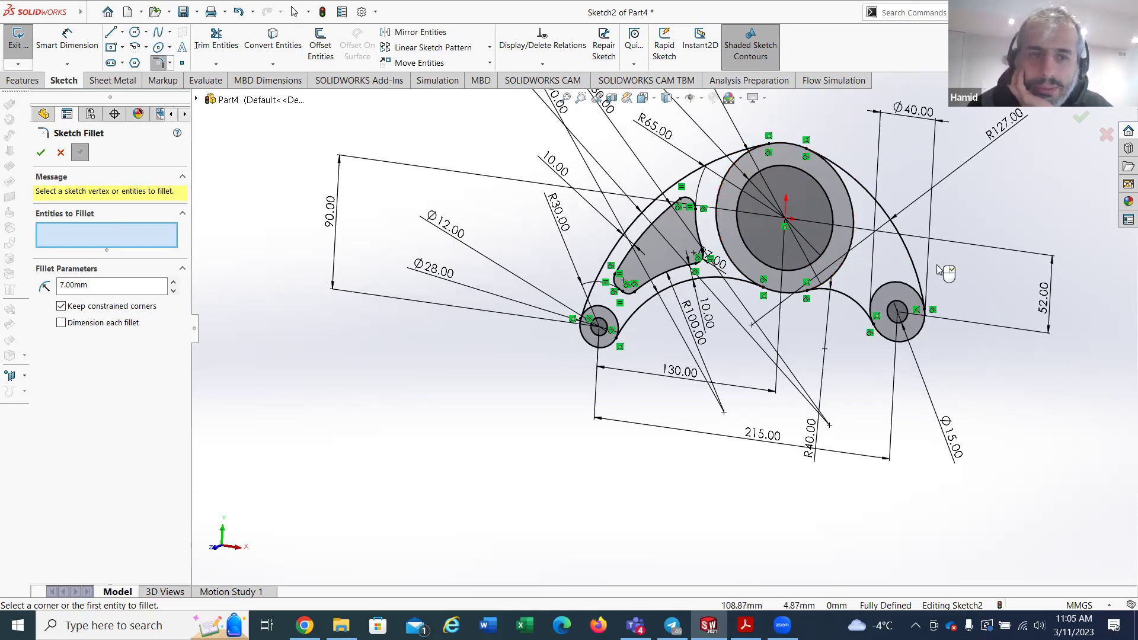
left_click(40, 152)
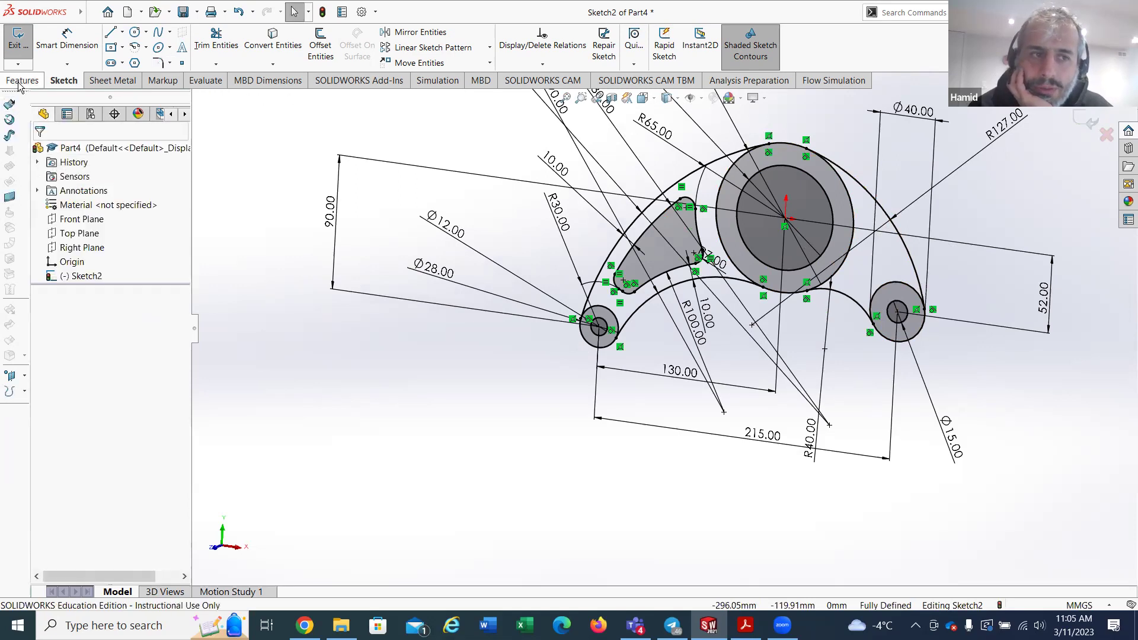
Step: Start an Extruded Boss from the sketch using both web regions and the ring between the 70 mm and 100 mm circles
left_click(21, 82)
left_click(24, 45)
middle_click_drag(783, 272, 764, 284)
left_click(706, 191)
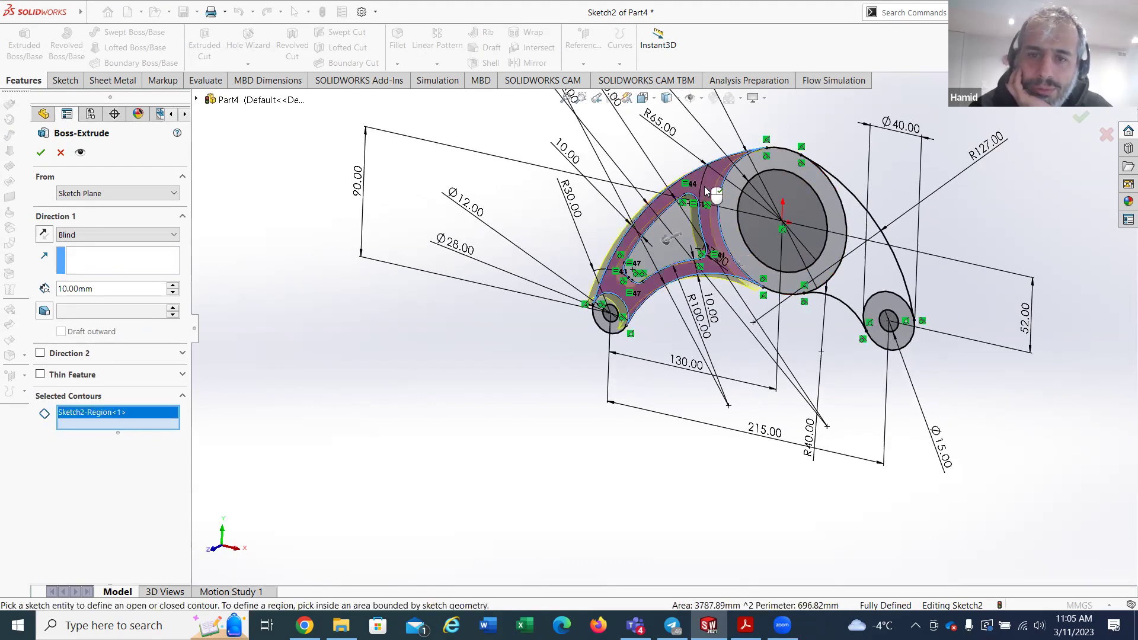
middle_click_drag(702, 332, 694, 336)
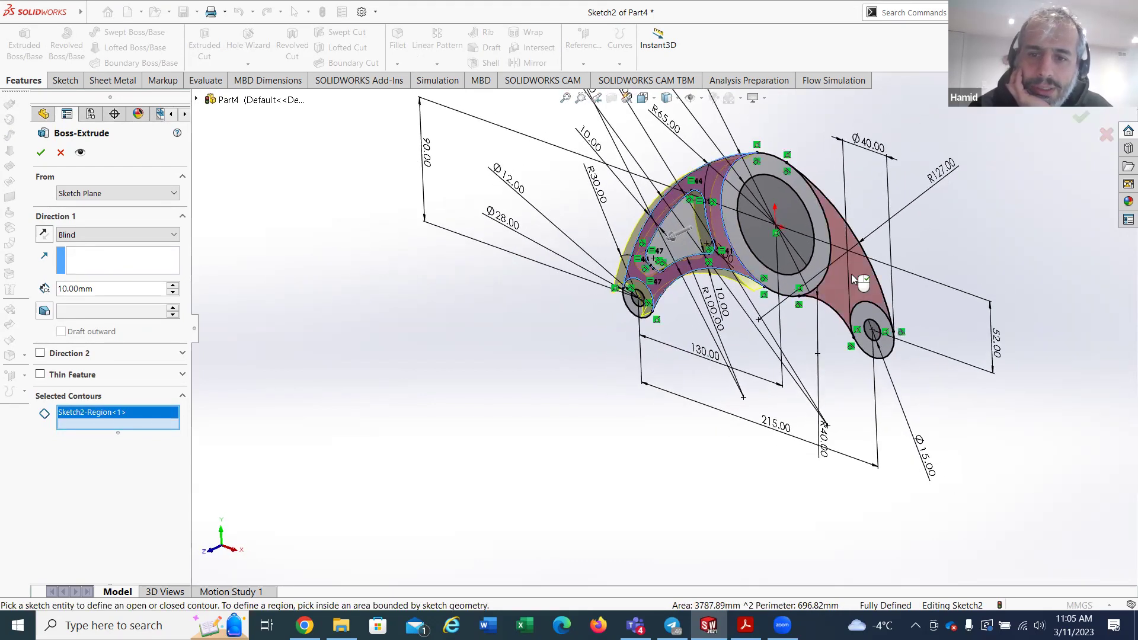
left_click(854, 273)
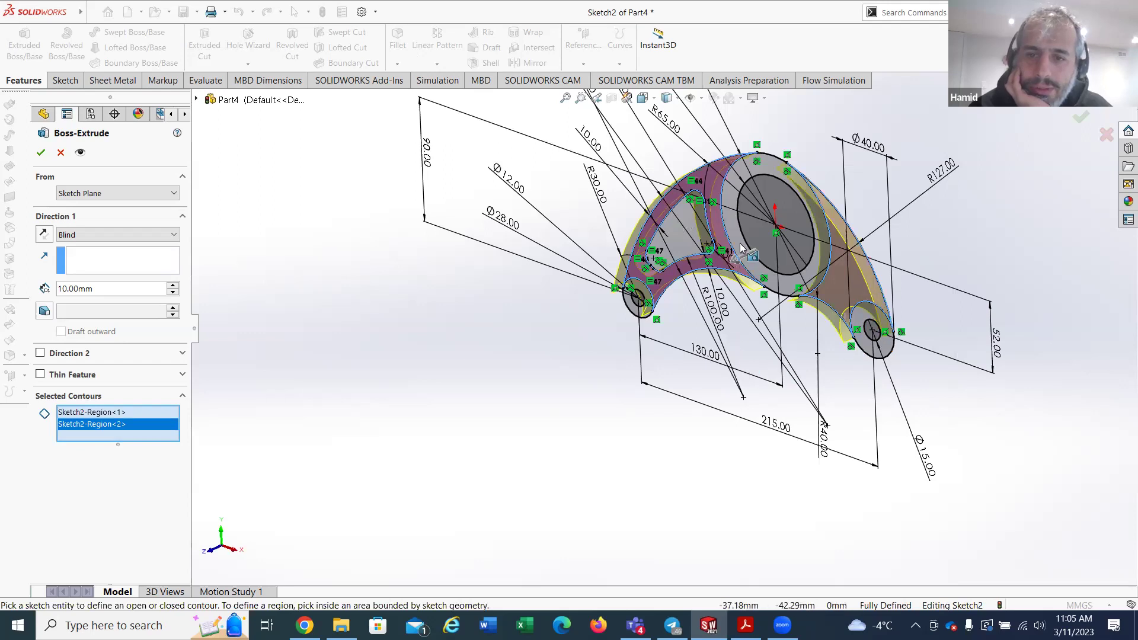
left_click(756, 172)
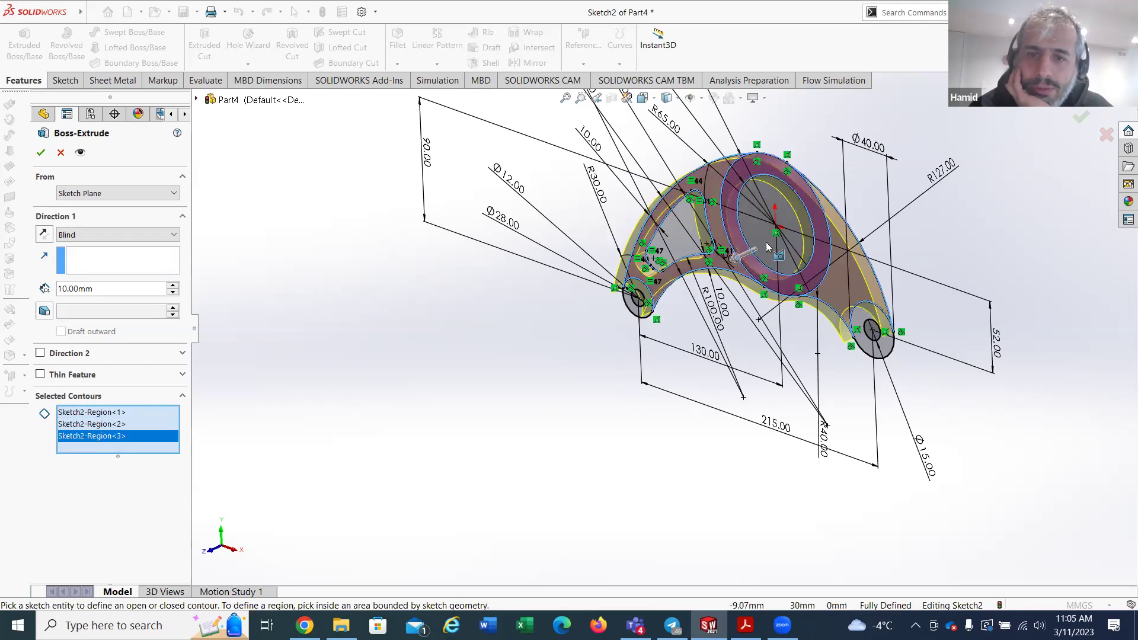
mouse_move(765, 242)
middle_mouse_down()
mouse_move(765, 279)
mouse_move(761, 228)
mouse_move(747, 237)
middle_mouse_up()
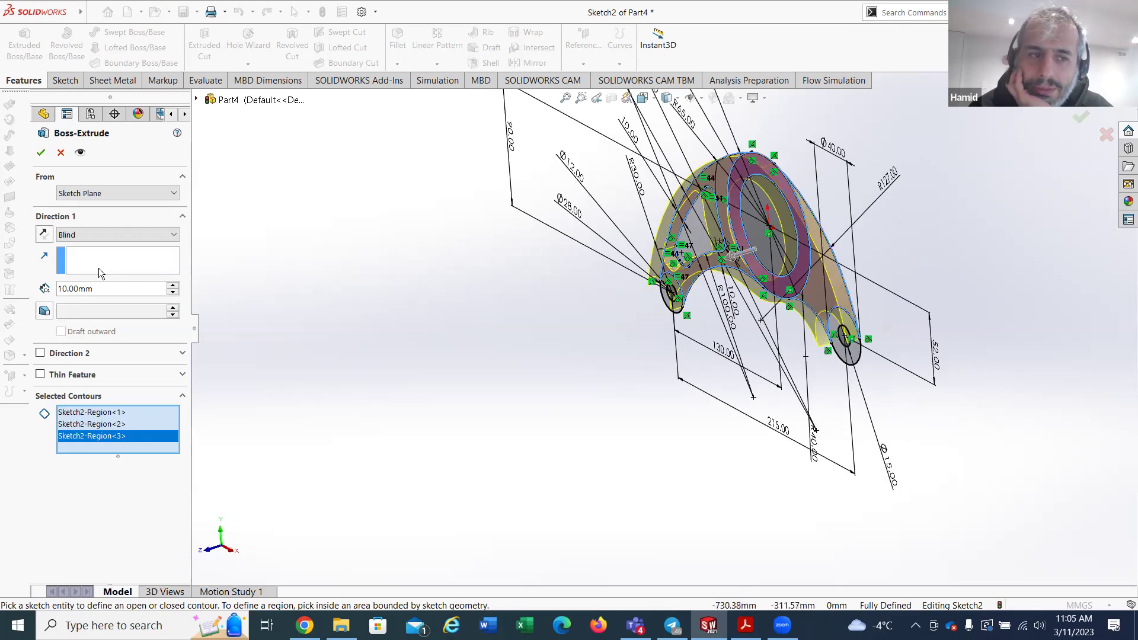
Step: Extrude the selected regions 20 mm, including the rings around the 12 mm and 15 mm holes
left_click(173, 286)
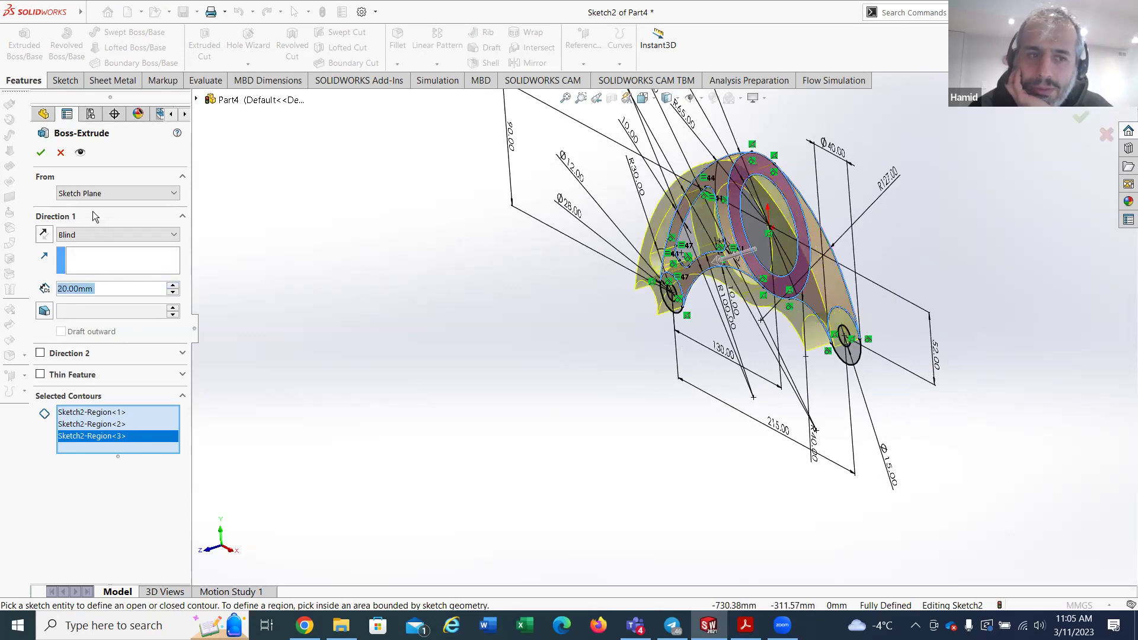
middle_click_drag(442, 301, 559, 325)
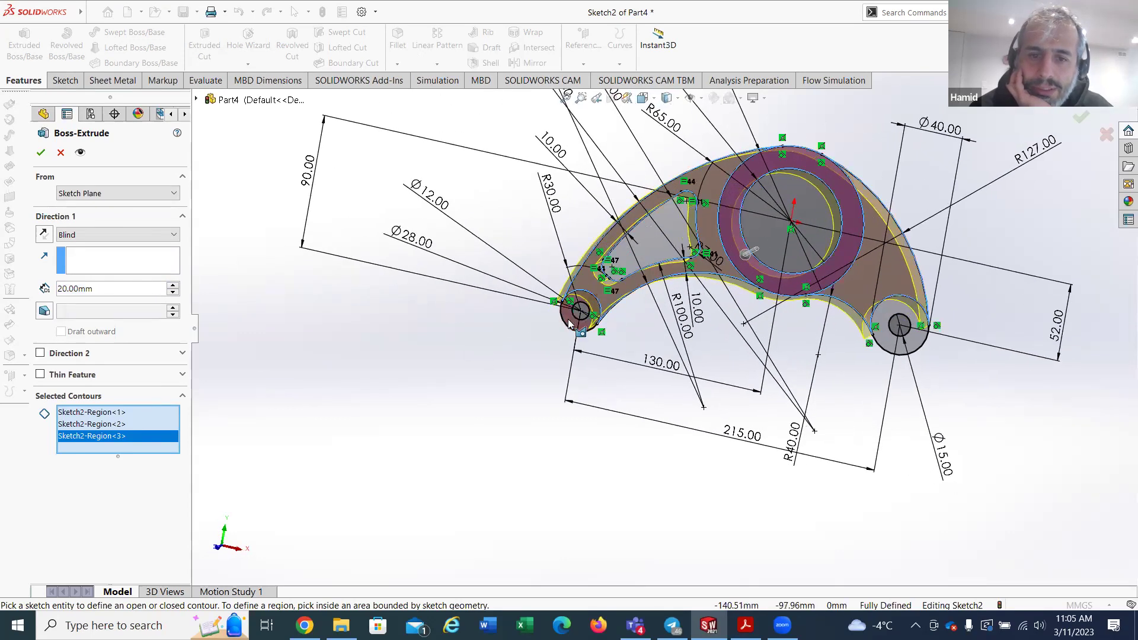
scroll(568, 323, "down", 2)
left_click(578, 325)
scroll(714, 393, "up", 1)
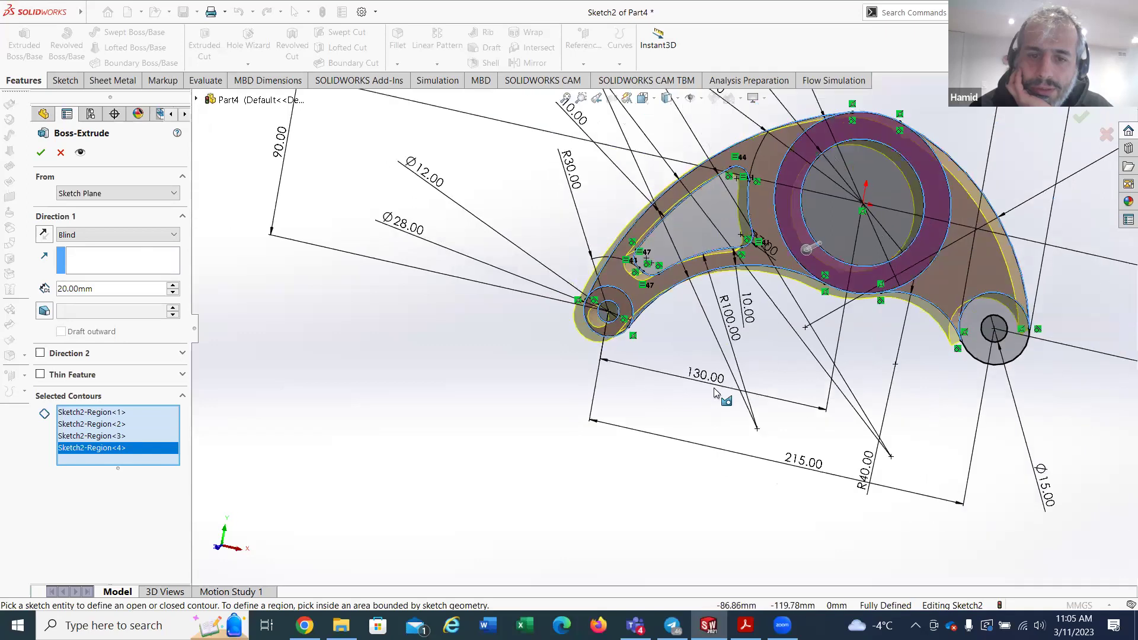
scroll(816, 346, "up", 2)
scroll(801, 321, "down", 4)
left_click(788, 311)
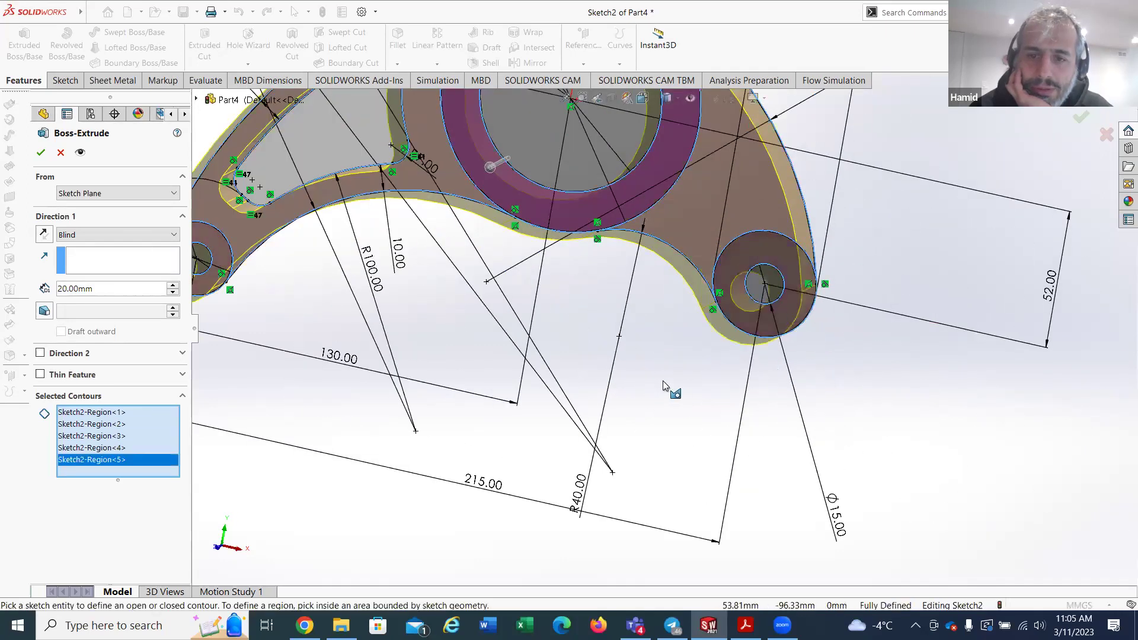
scroll(662, 332, "up", 3)
left_click(41, 153)
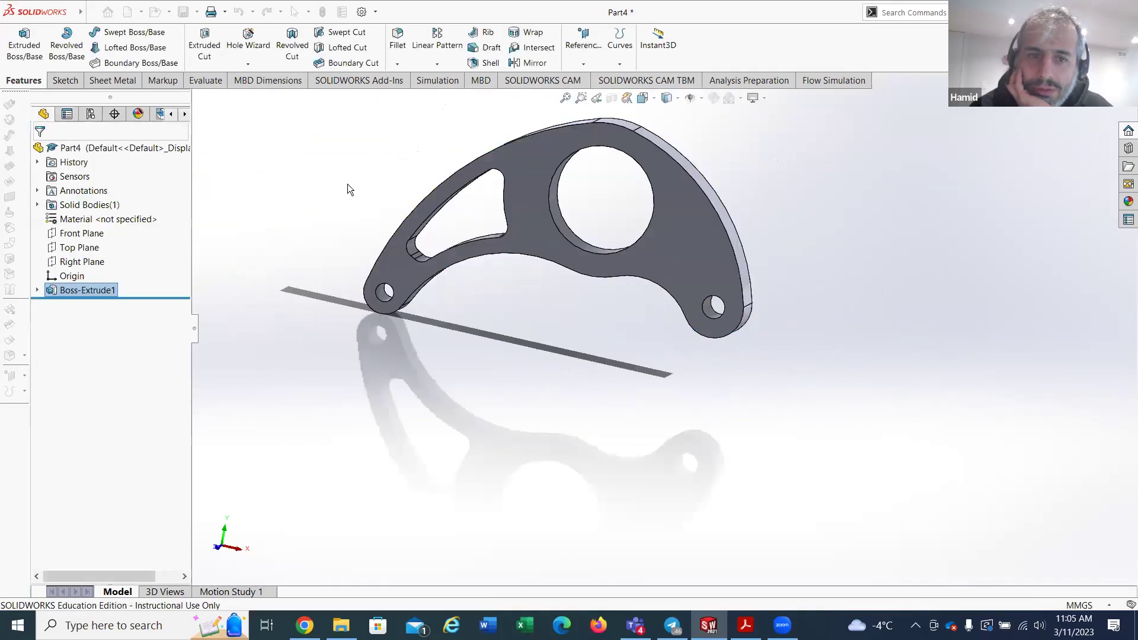
Step: Inspect the extruded body from the side and delete the extrusion feature while keeping its sketch
middle_click_drag(608, 303, 481, 517)
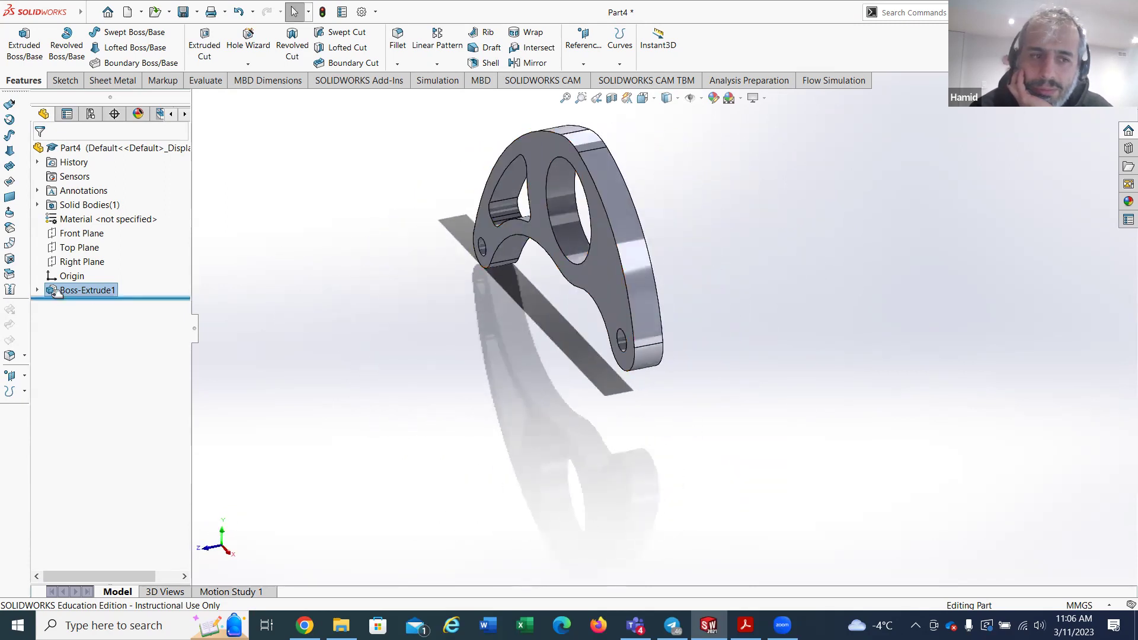
right_click(76, 291)
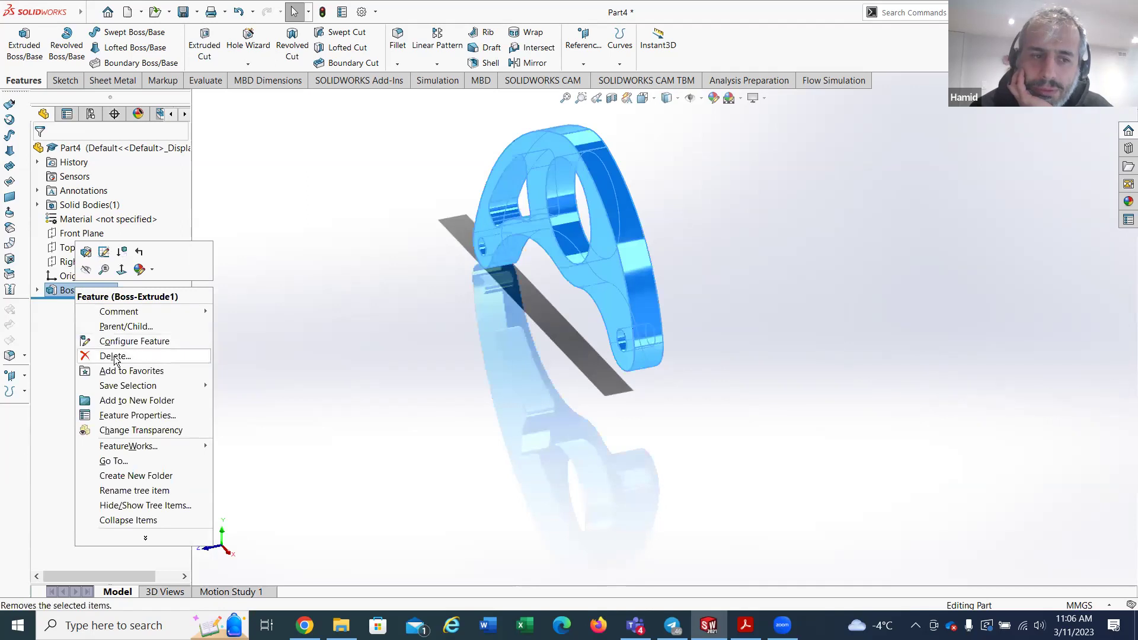
left_click(133, 357)
left_click(648, 240)
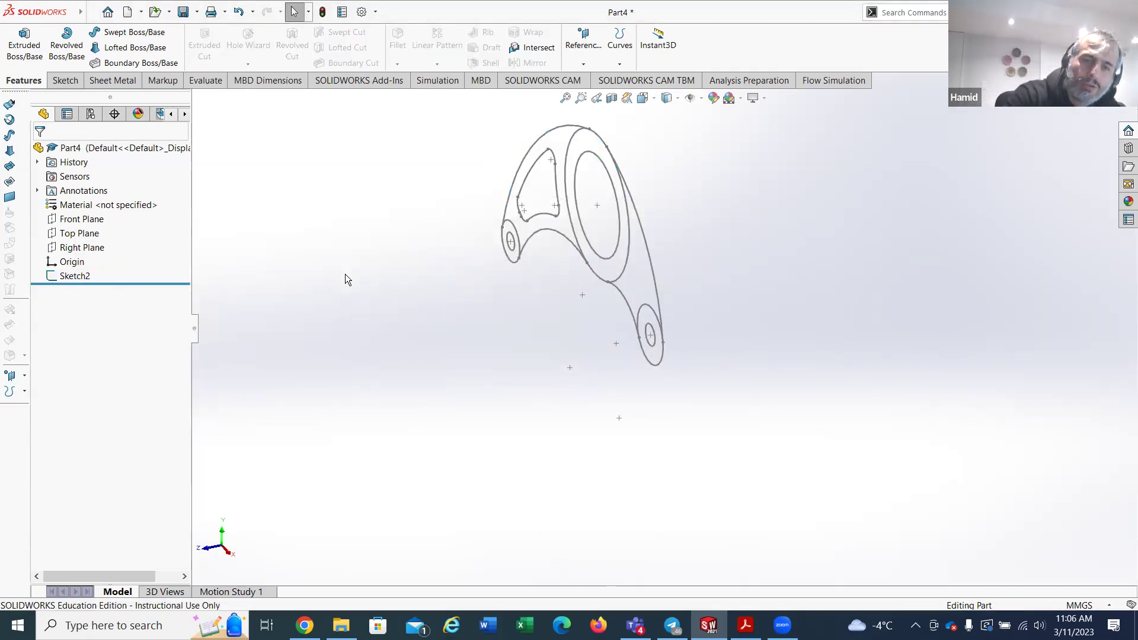
Step: Orient the model to the Front view and reopen Sketch2 for editing
key("space")
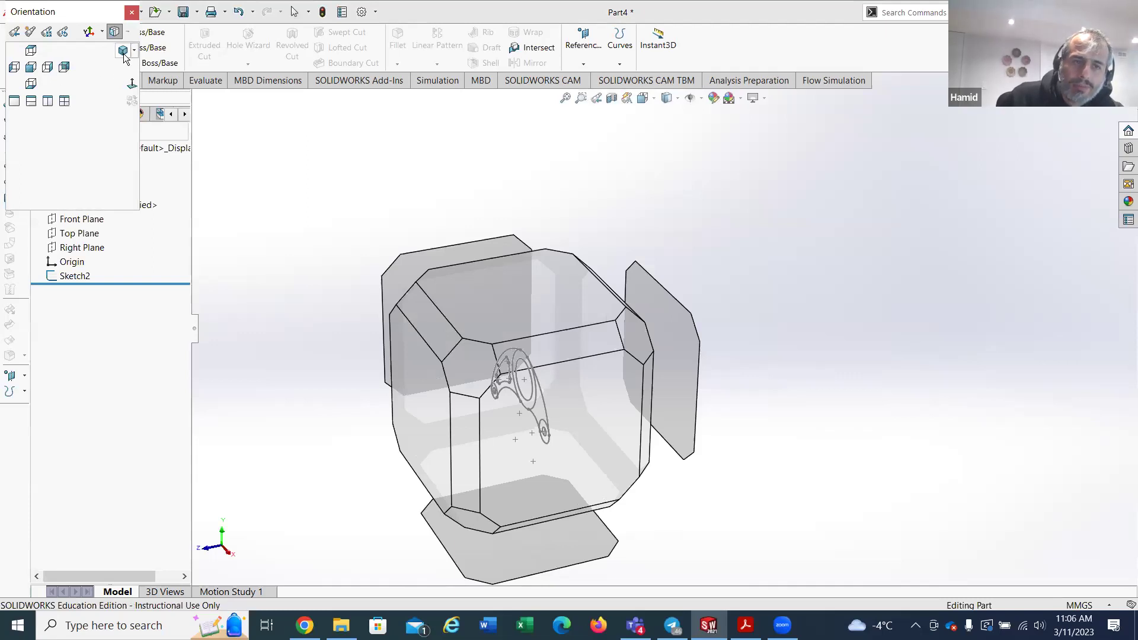
left_click(31, 67)
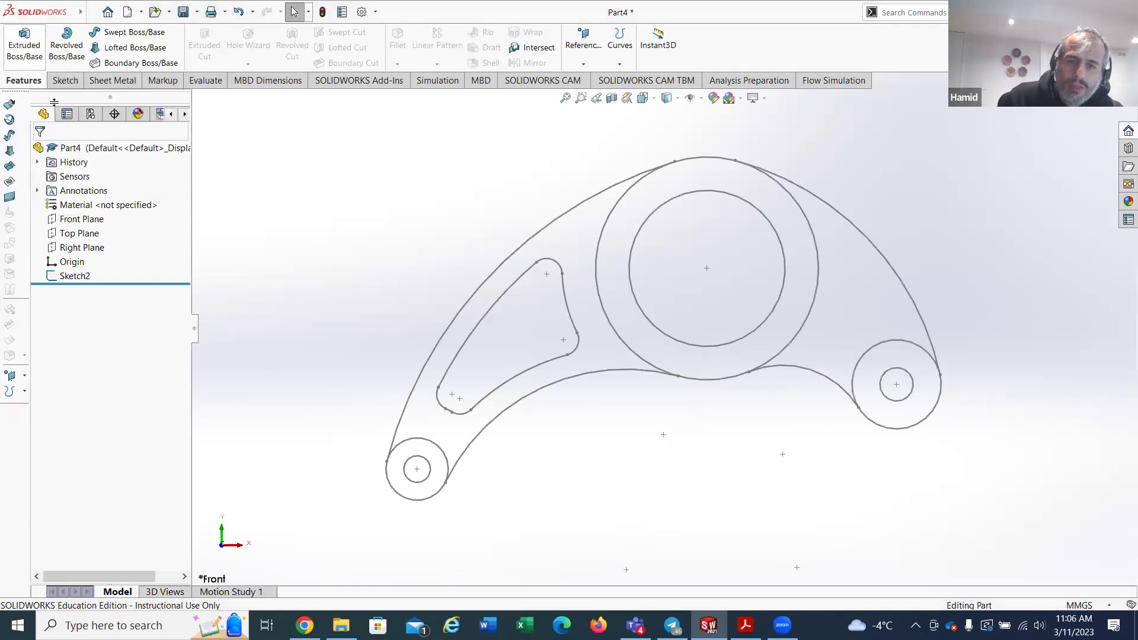
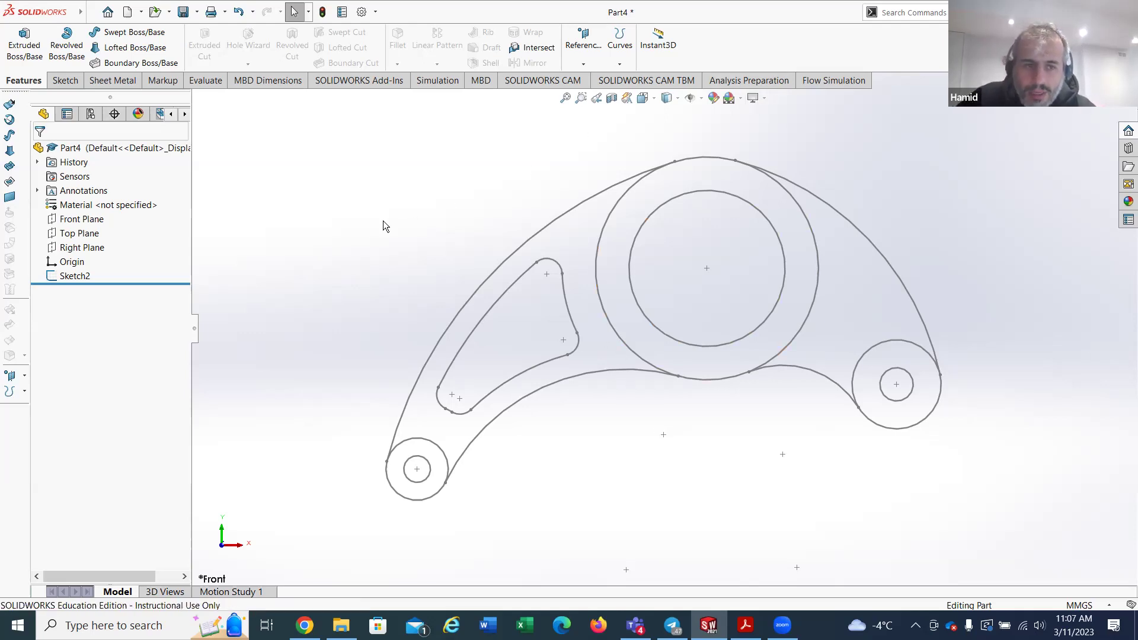
scroll(889, 381, "up", 2)
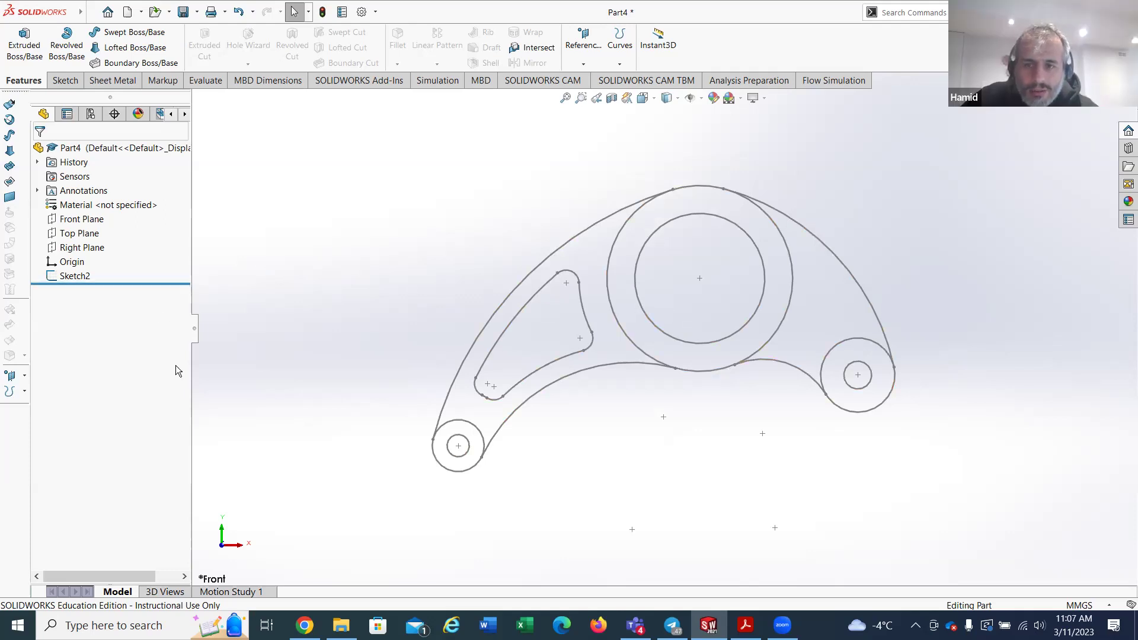
right_click(76, 279)
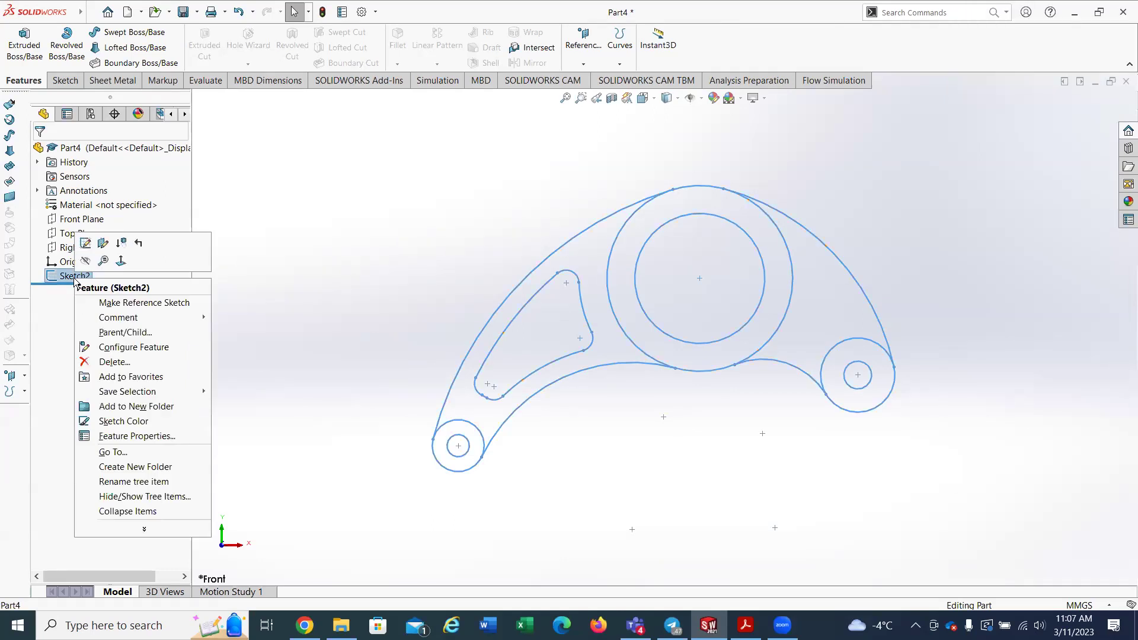
left_click(85, 244)
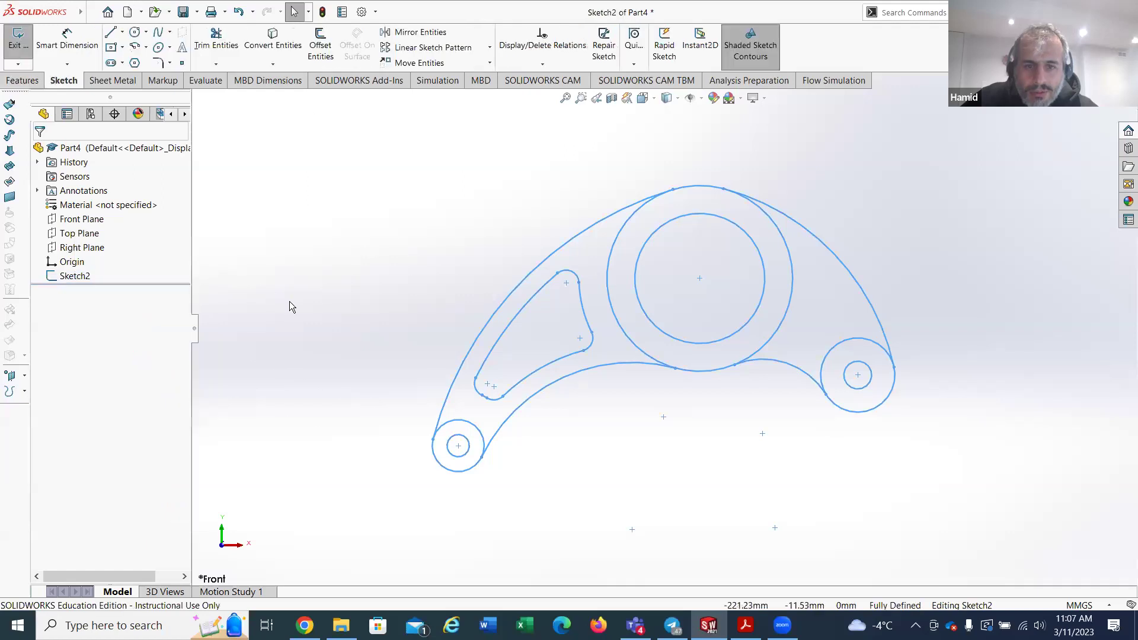
Step: Exit the link profile sketch and reopen Sketch2 for editing
scroll(639, 323, "up", 2)
scroll(640, 324, "down", 2)
scroll(674, 321, "up", 2)
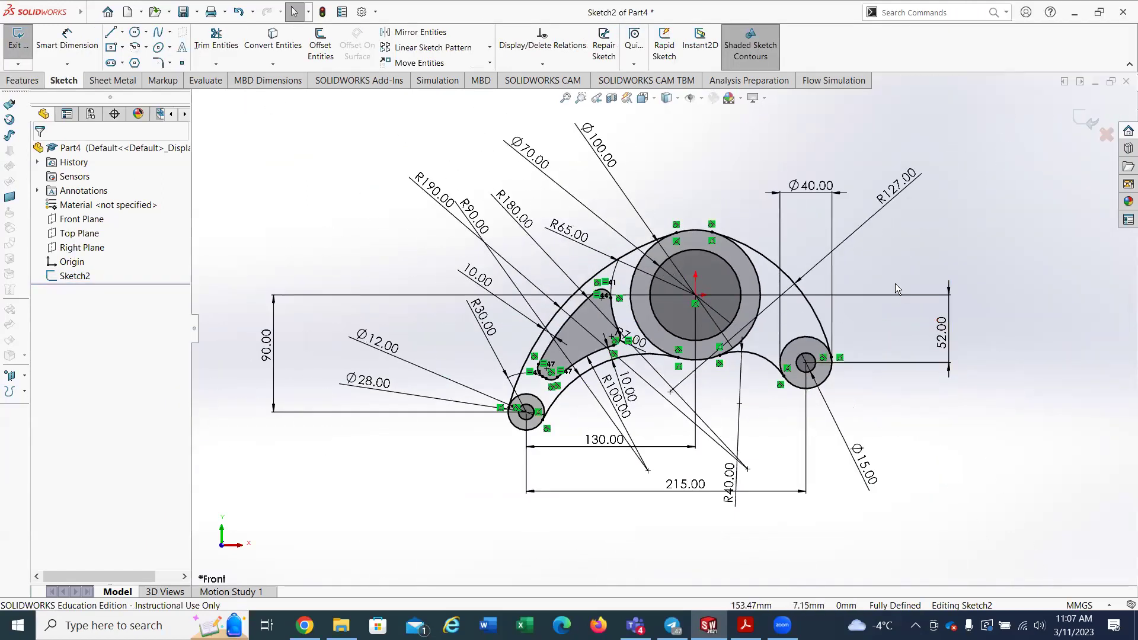
scroll(840, 287, "up", 3)
scroll(706, 323, "down", 4)
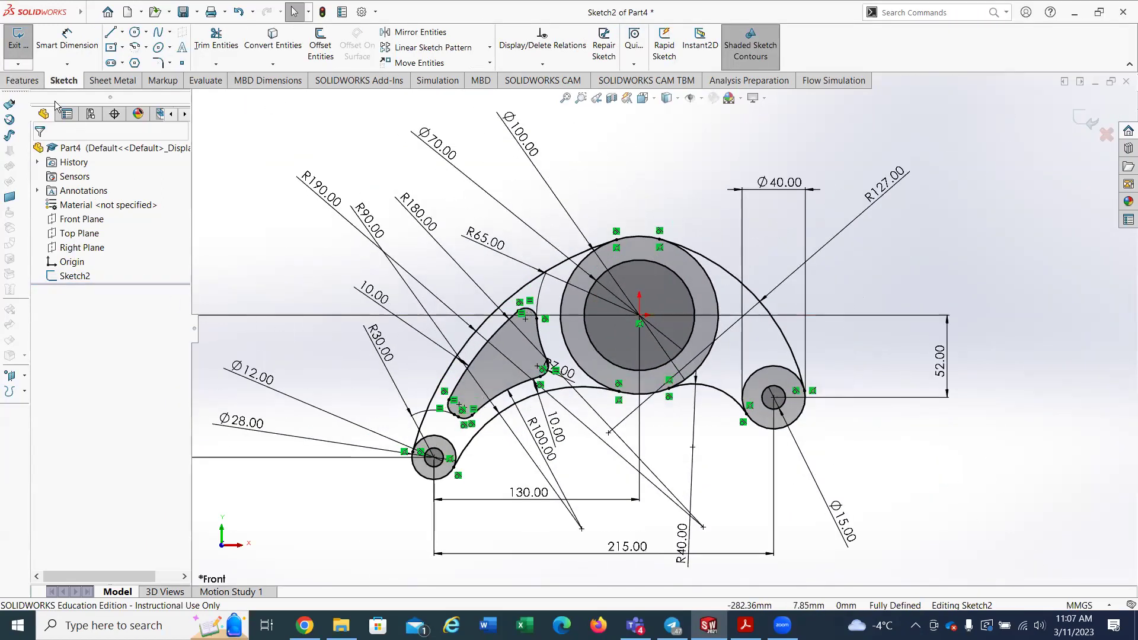
left_click(18, 39)
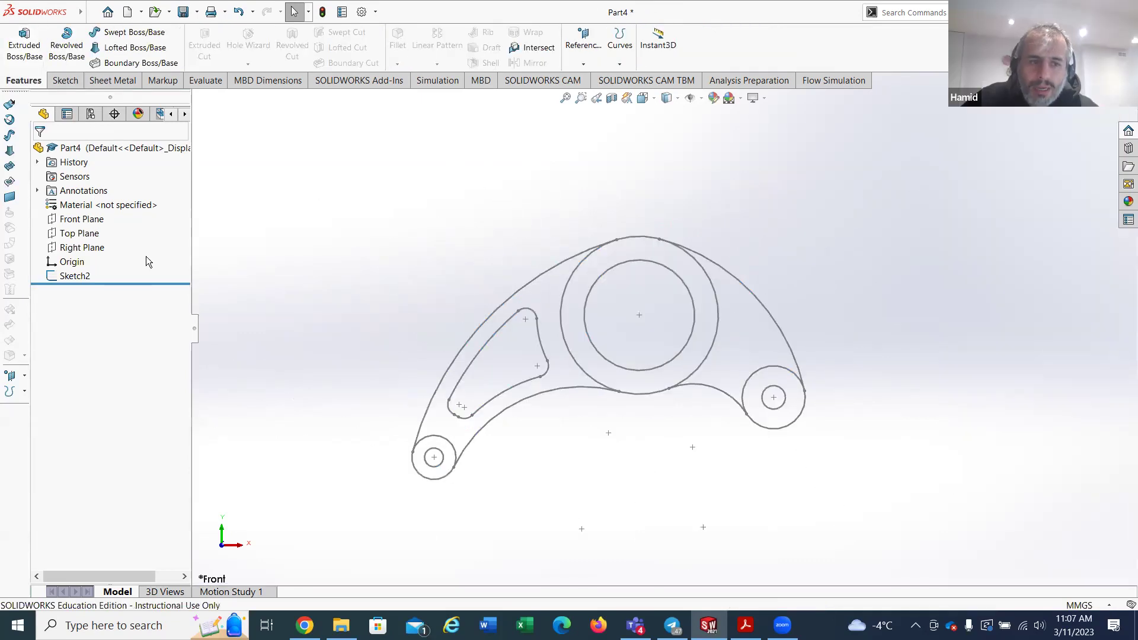
right_click(70, 276)
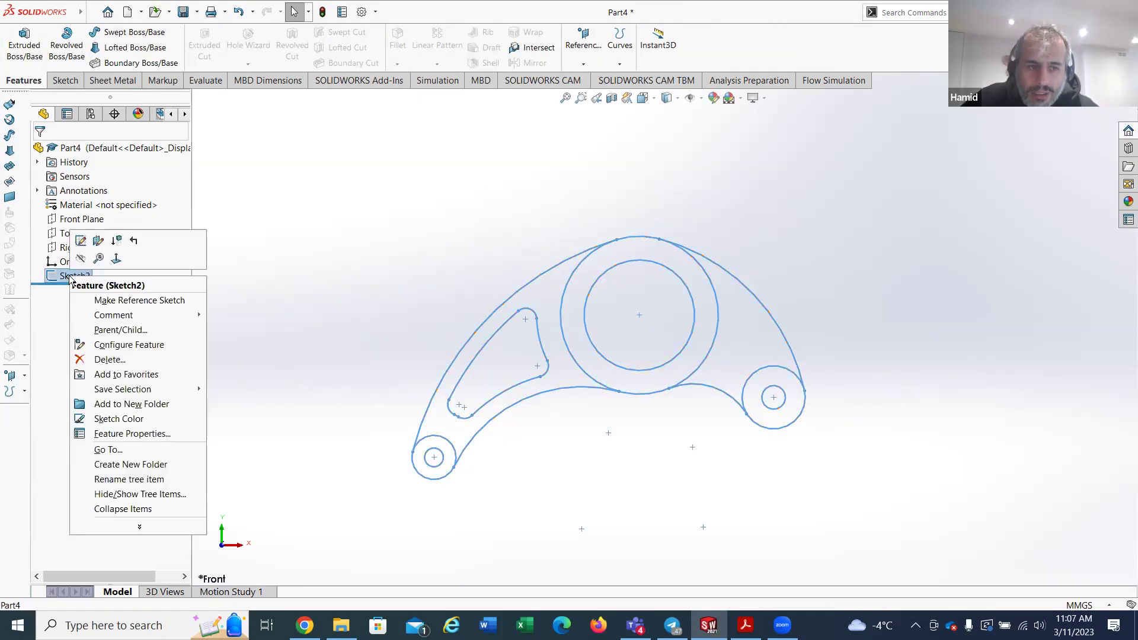
left_click(79, 241)
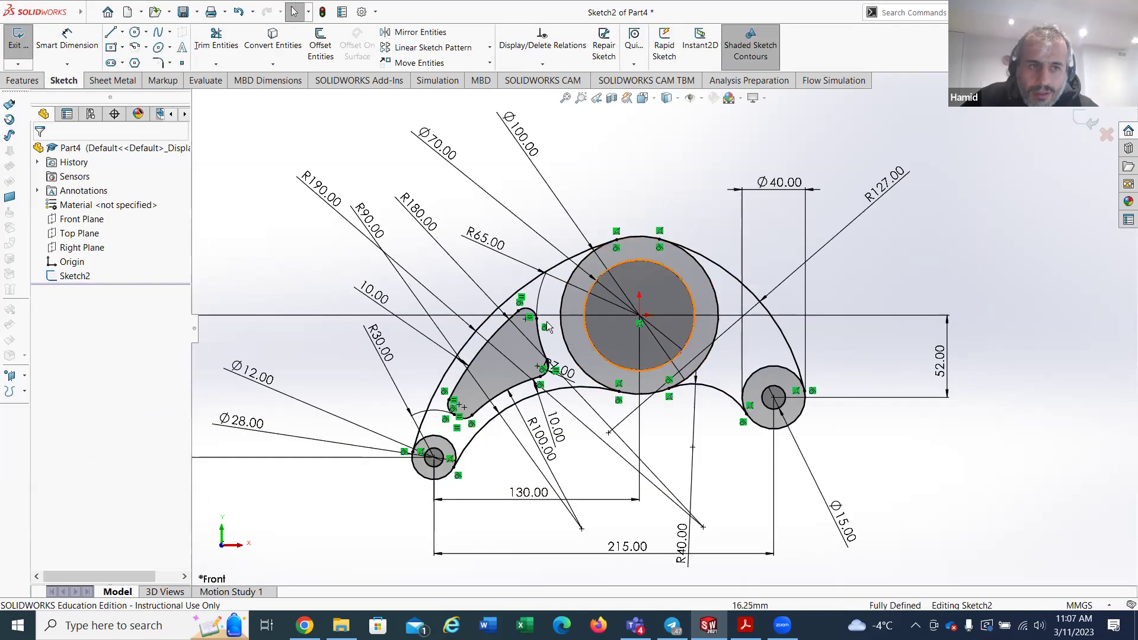
Step: Leave the sketch once more and return to editing Sketch2
left_click(18, 36)
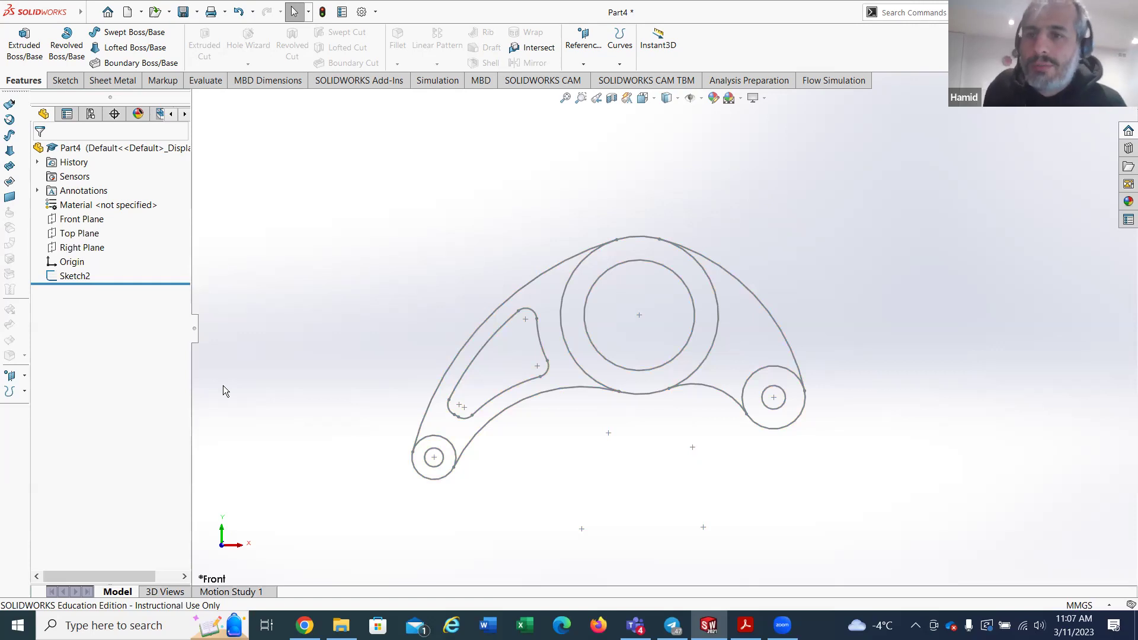
left_click(113, 625)
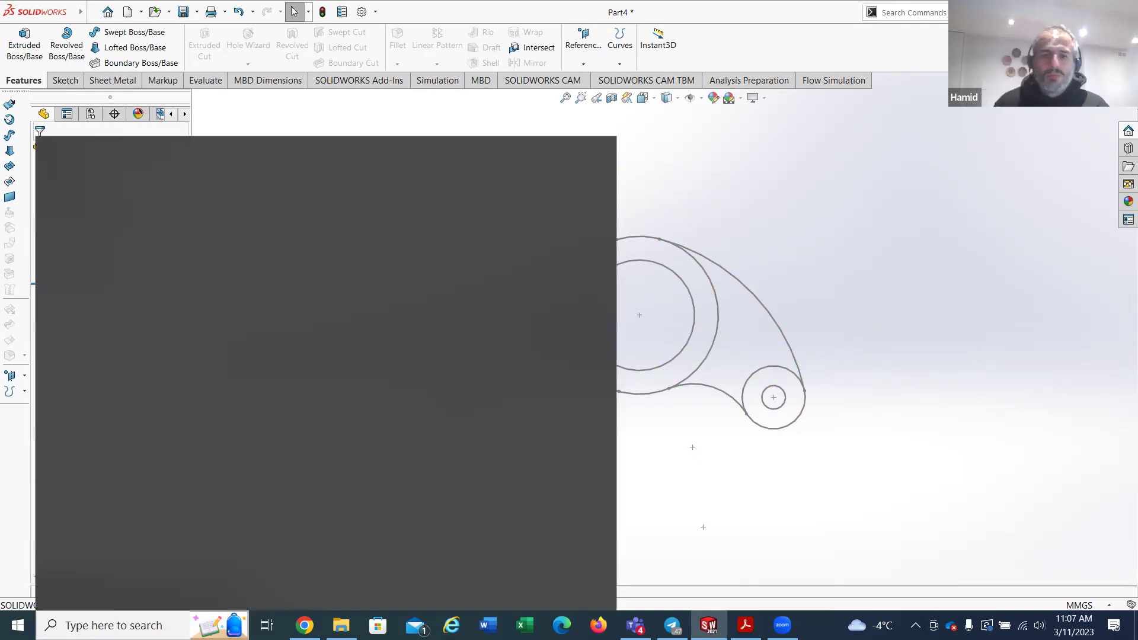
key("Escape")
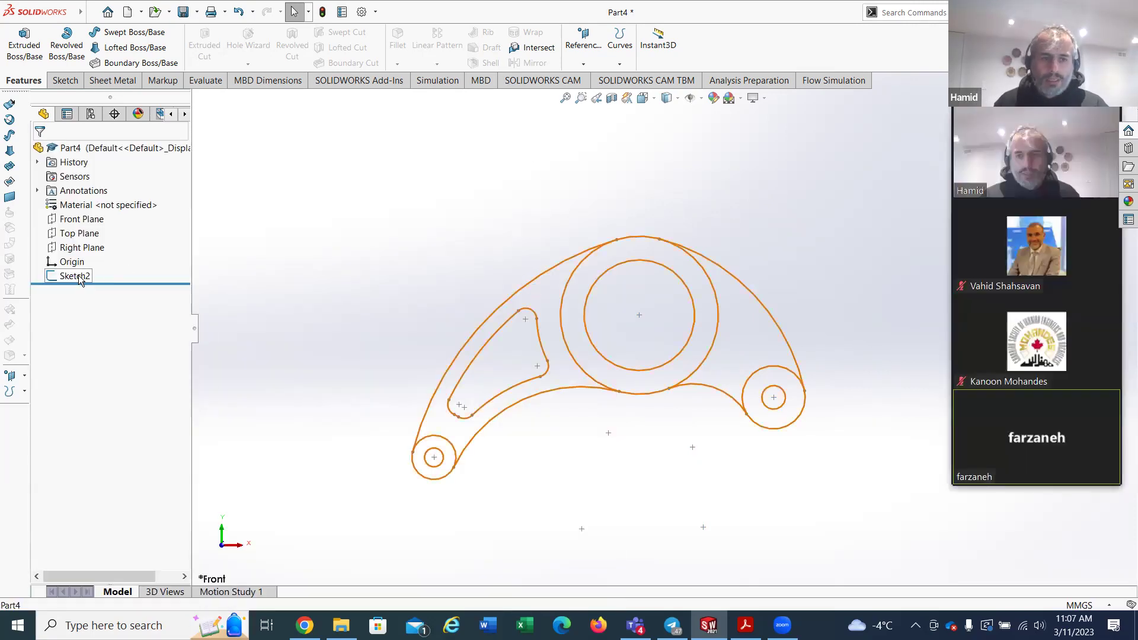
right_click(81, 280)
left_click(92, 237)
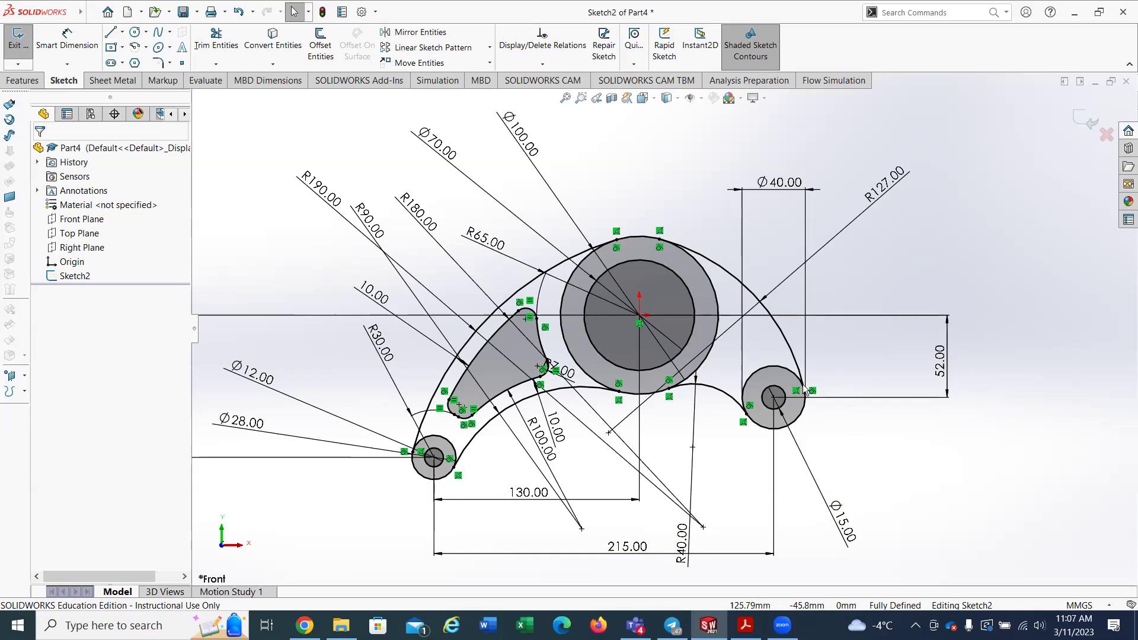
Step: Save the part to the Desktop under the file name Ex-4
left_click(16, 40)
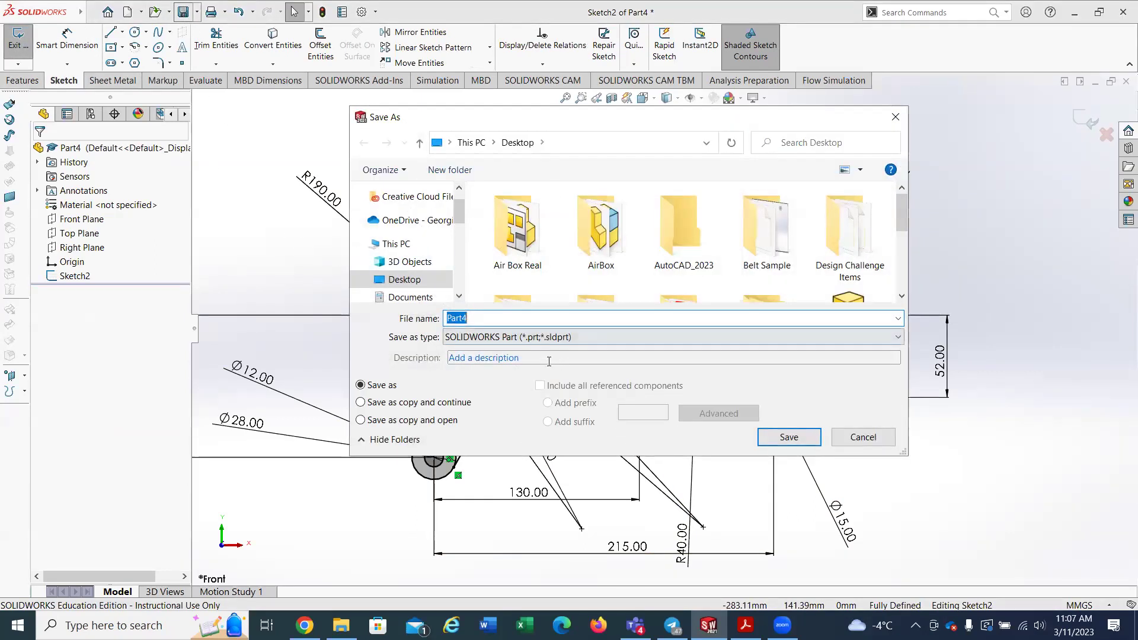
type("Ex-4")
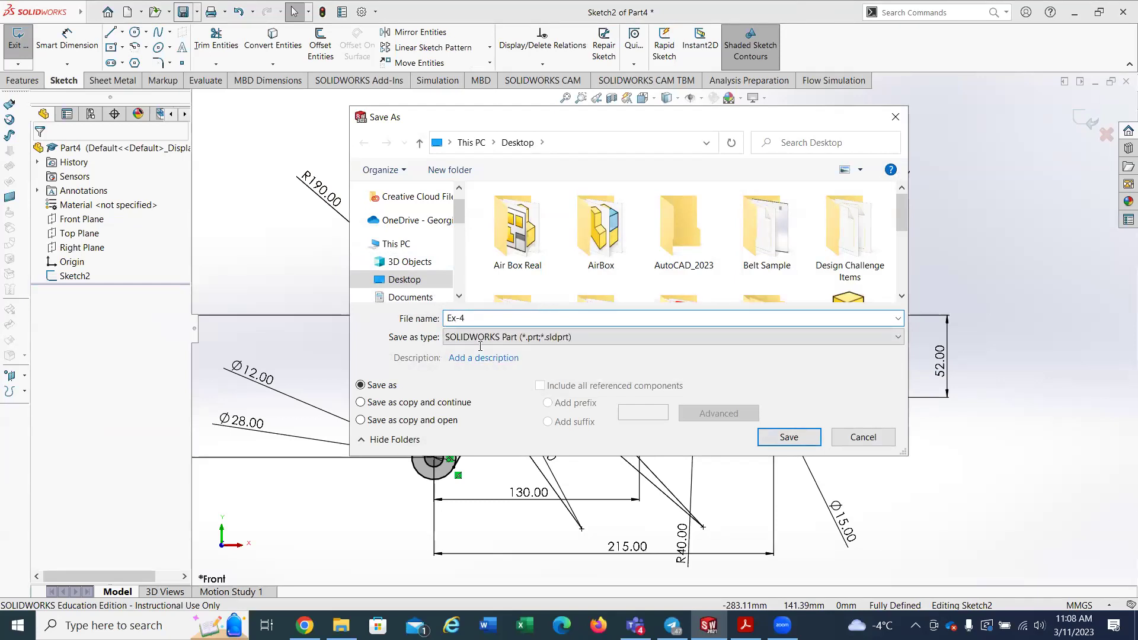
left_click(789, 437)
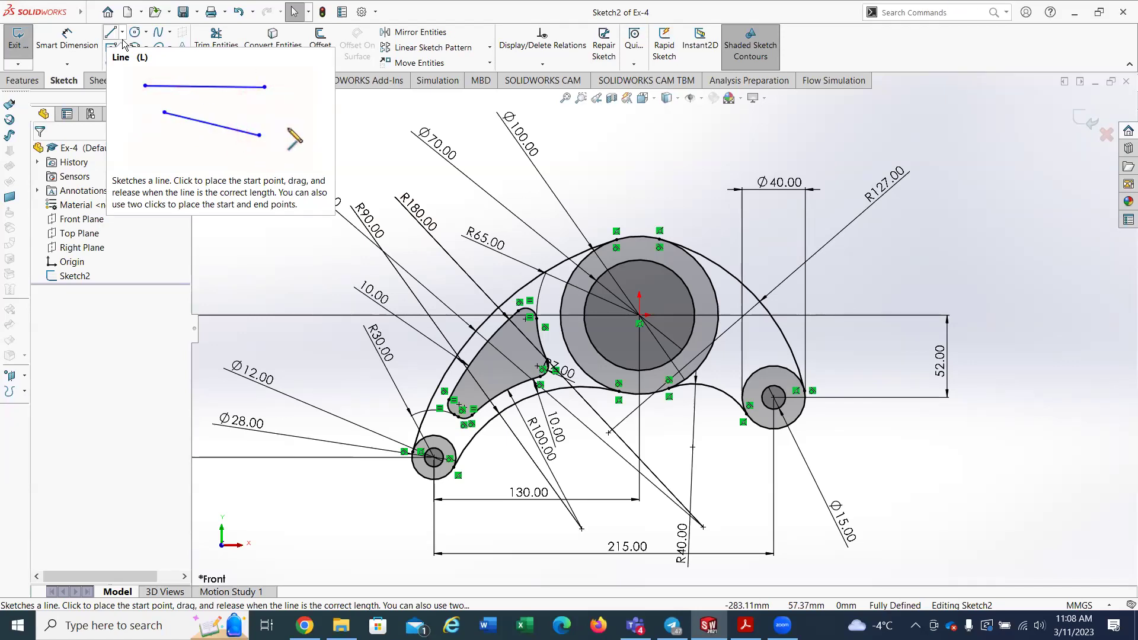
Step: Highlight the Front Plane and Right Plane in turn to examine how they lie relative to the sketch
left_click(81, 219)
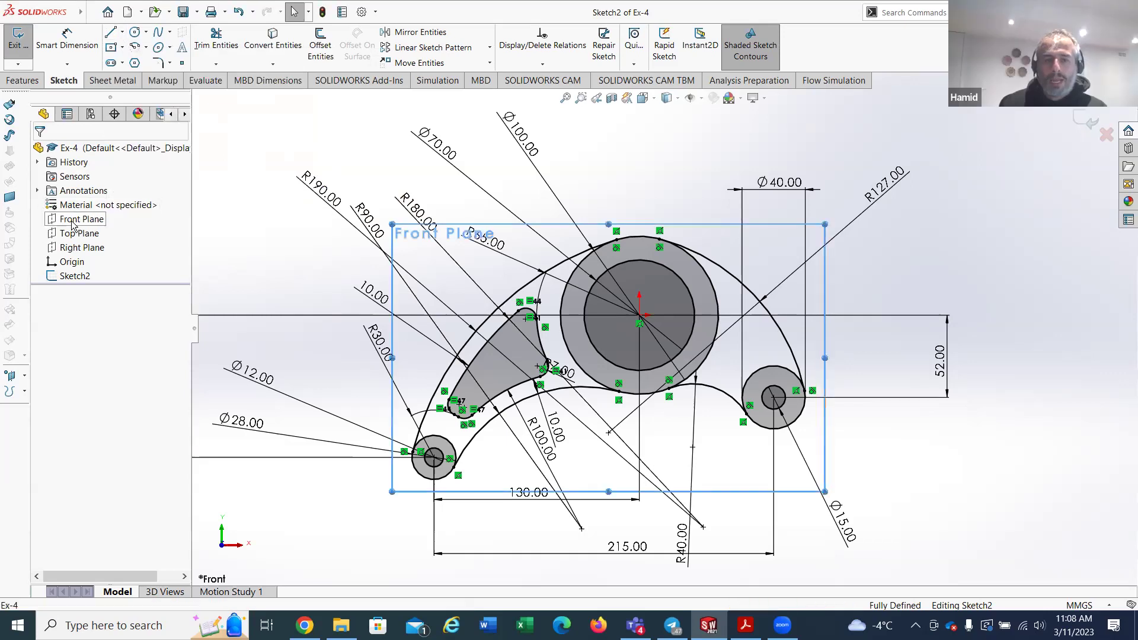
left_click(82, 247)
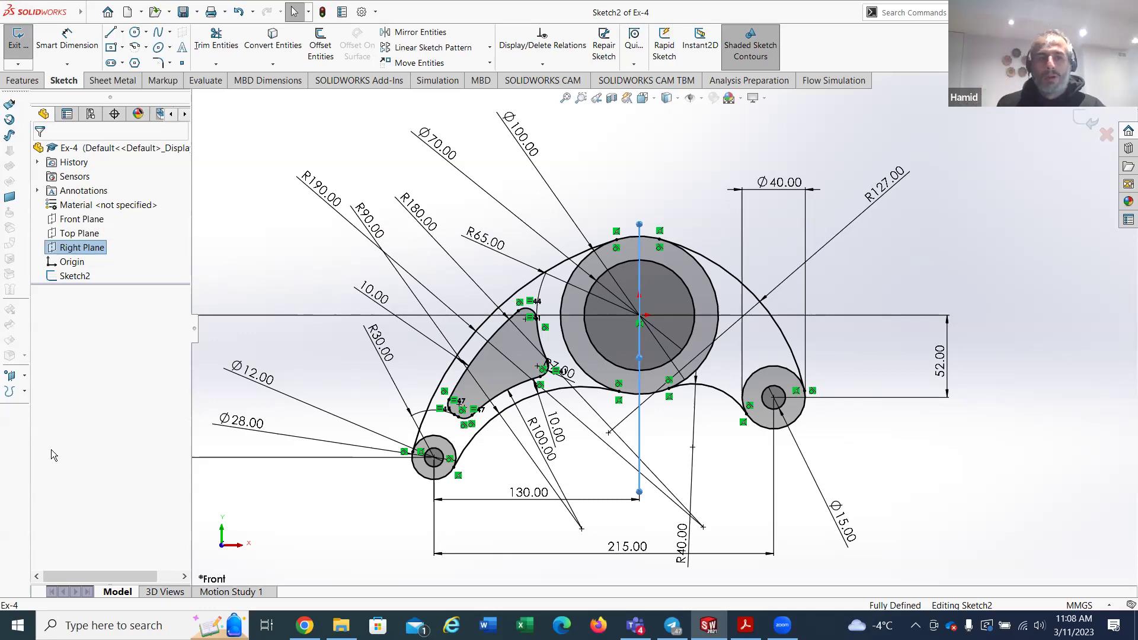
left_click(89, 219)
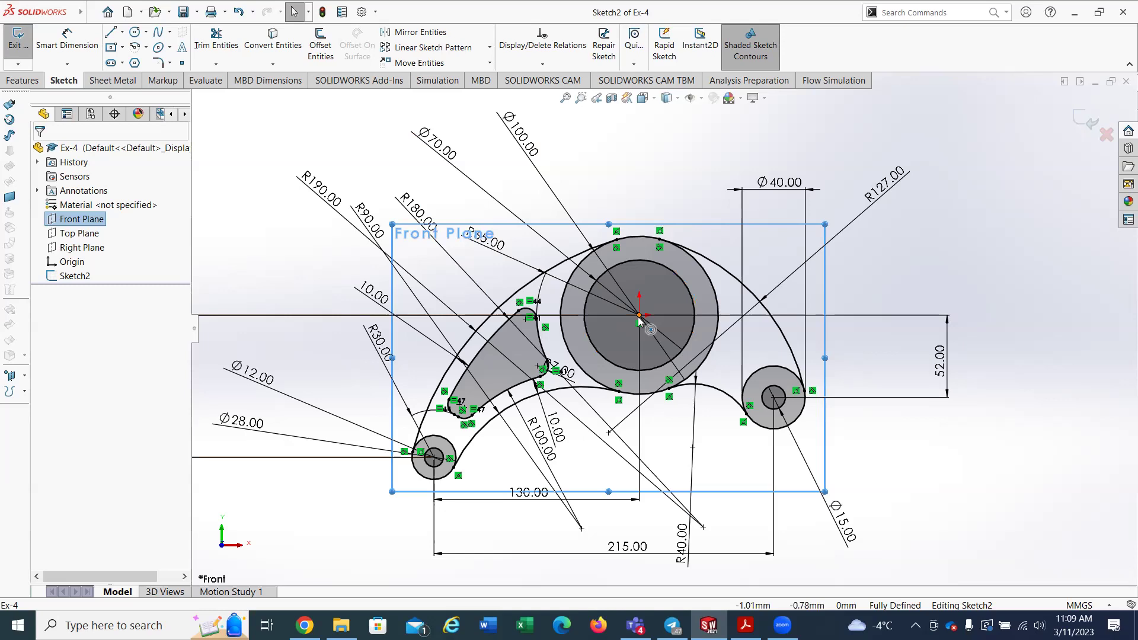
left_click(76, 247)
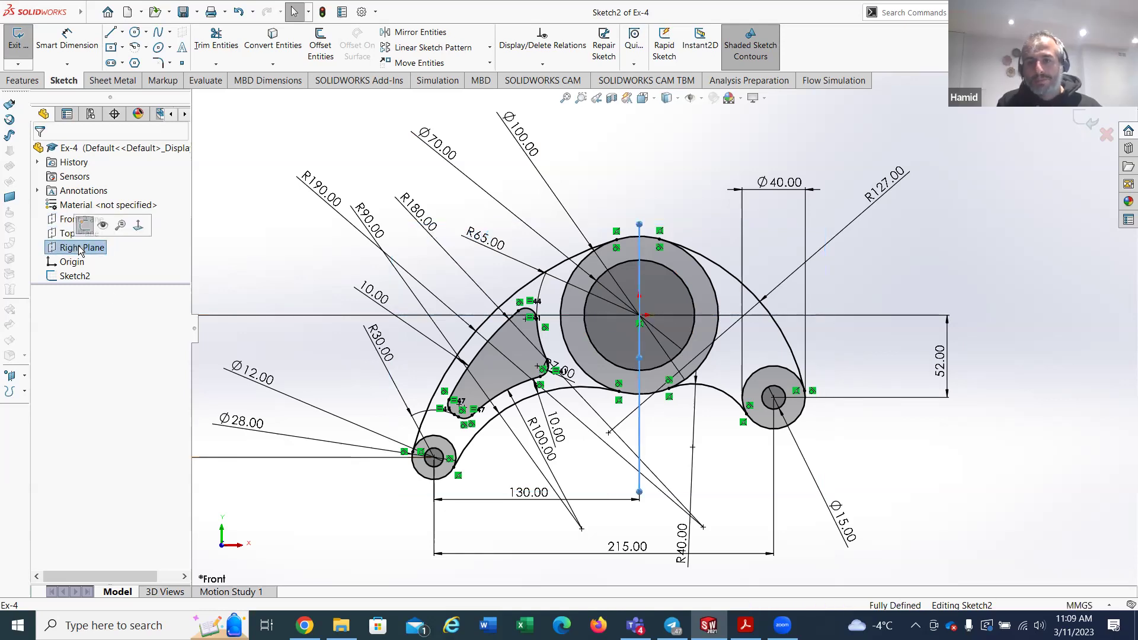
Step: Start opening a file and look through the Desktop and its Solidowrks Mid-Term folder for a suitable file
left_click(92, 14)
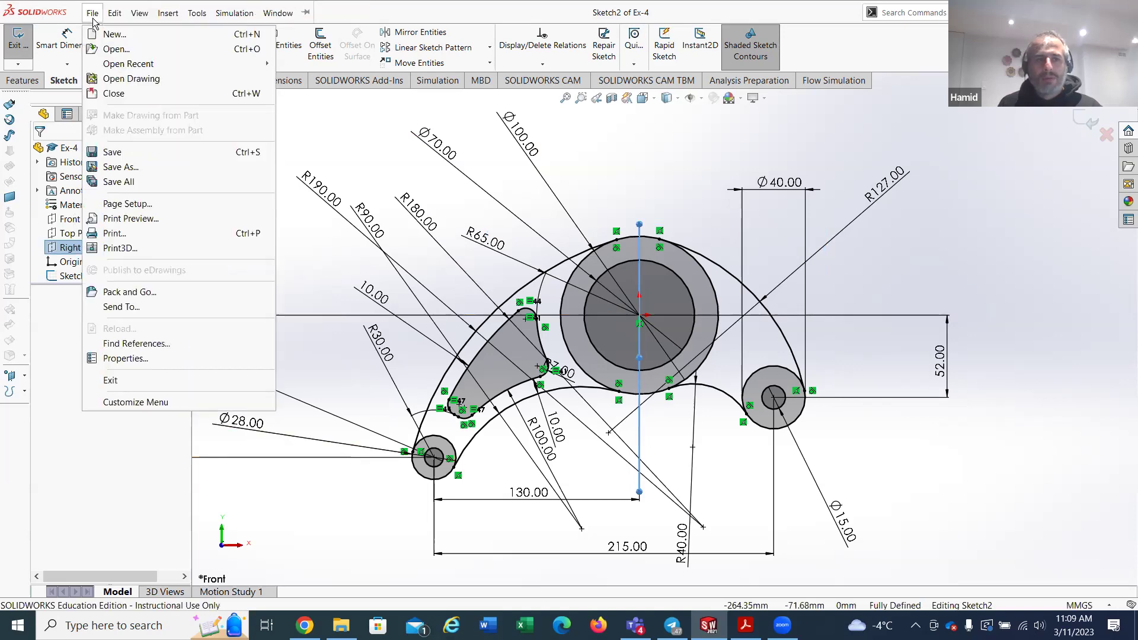
left_click(104, 49)
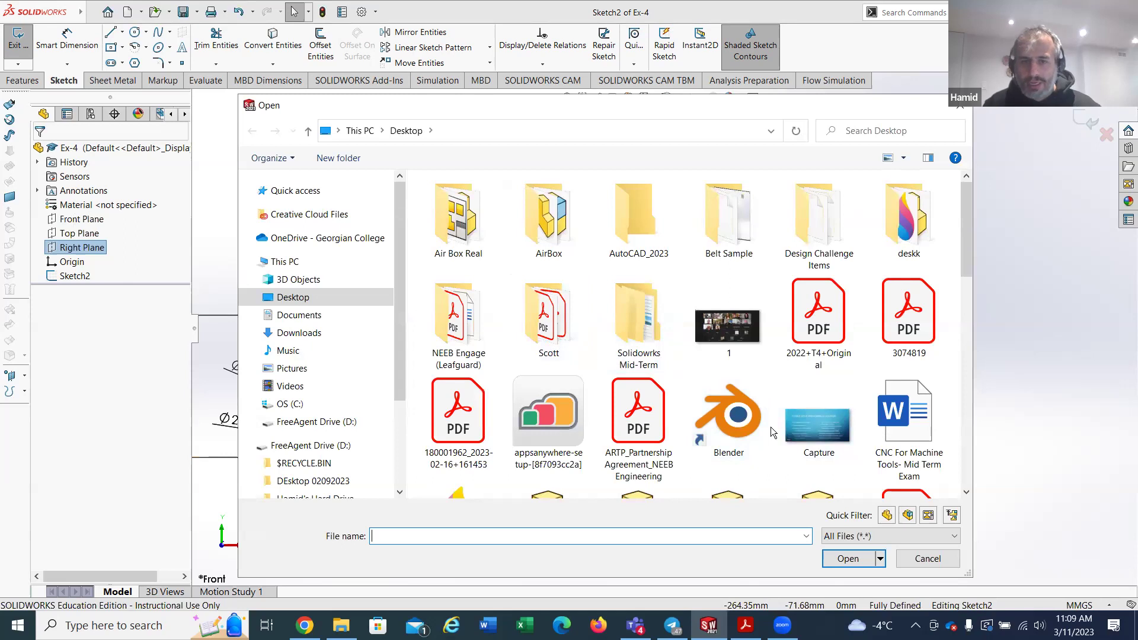
scroll(655, 335, "down", 3)
scroll(664, 356, "up", 3)
scroll(745, 397, "down", 3)
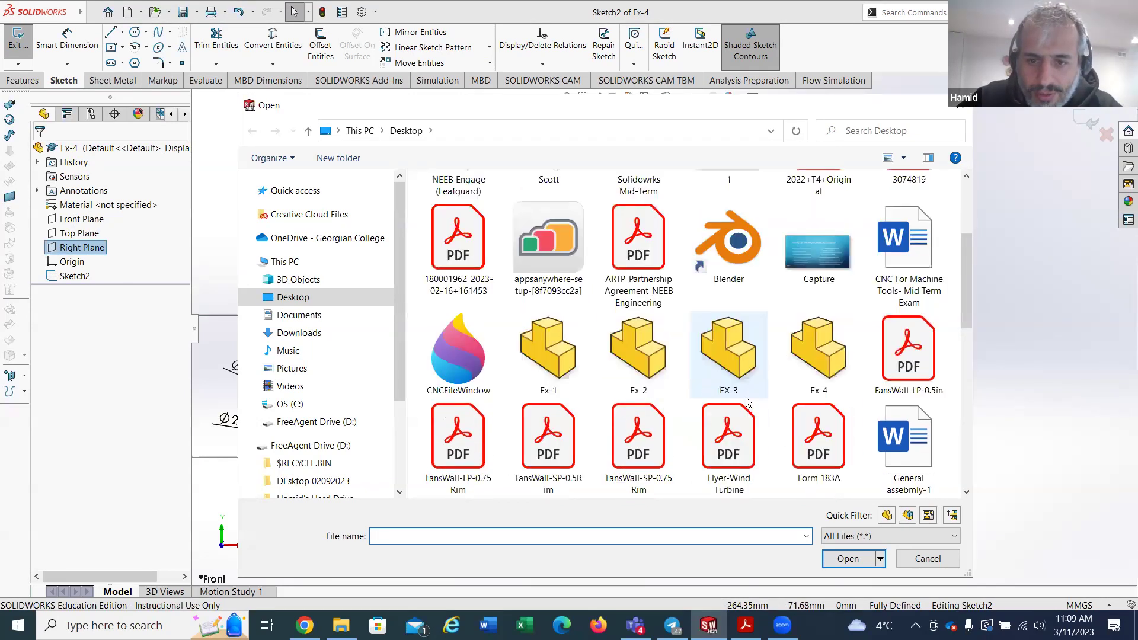
scroll(749, 400, "down", 3)
scroll(748, 400, "down", 3)
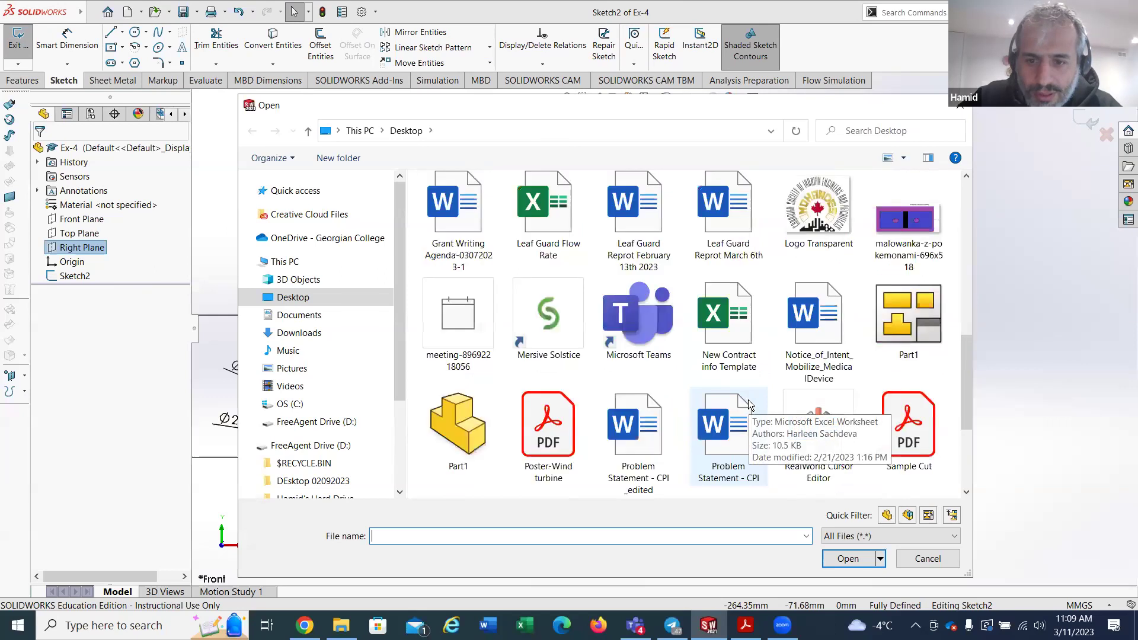
scroll(755, 410, "down", 2)
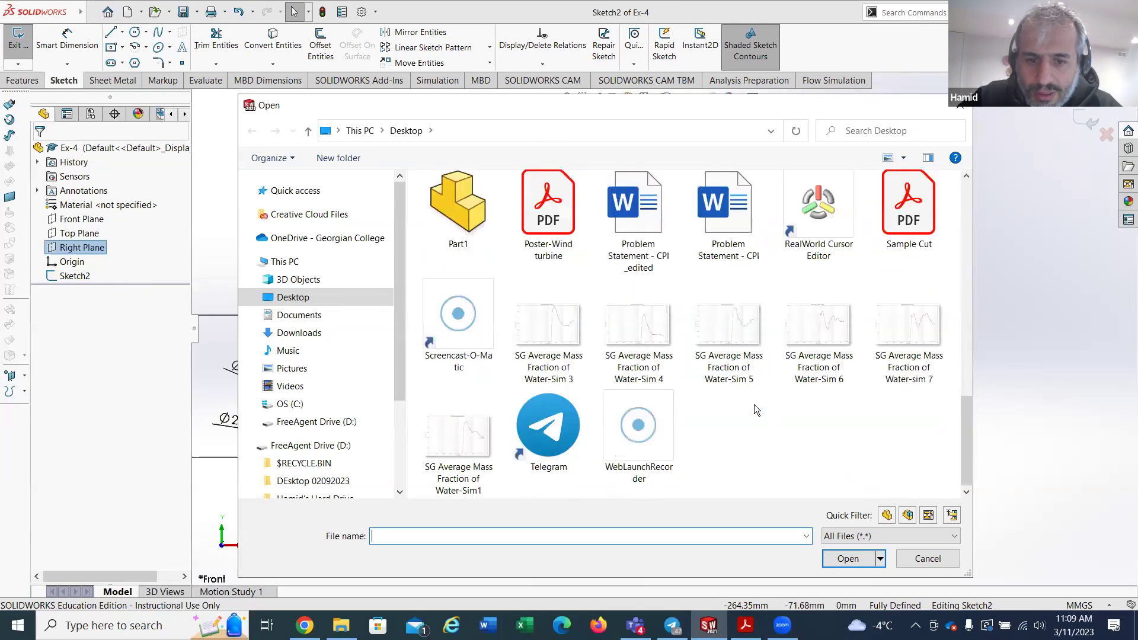
scroll(754, 404, "up", 15)
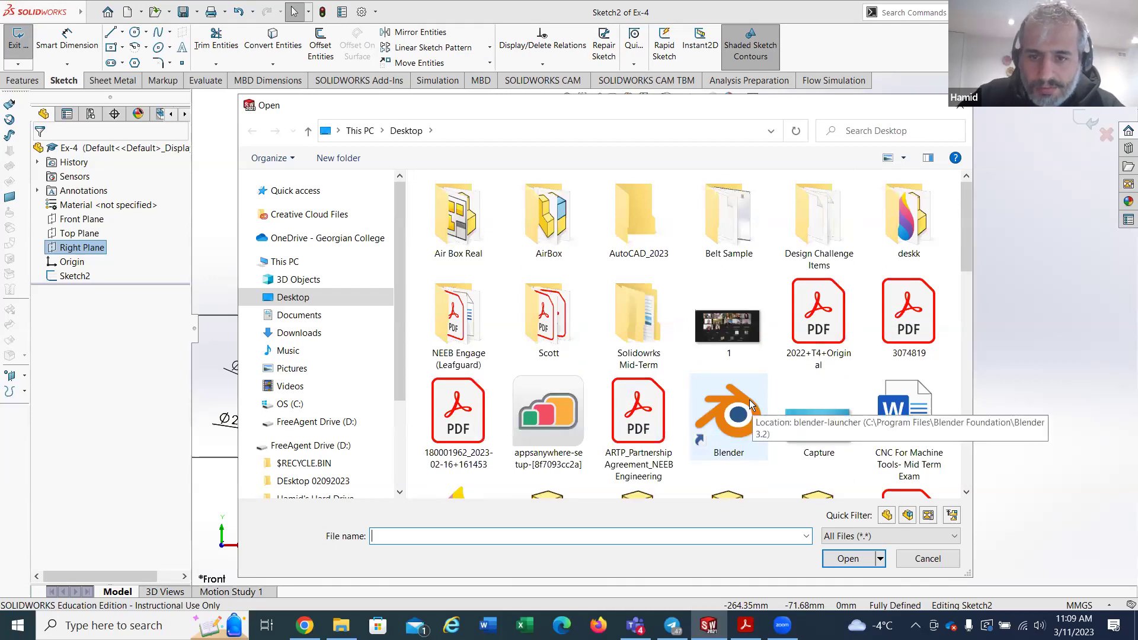
double_click(653, 335)
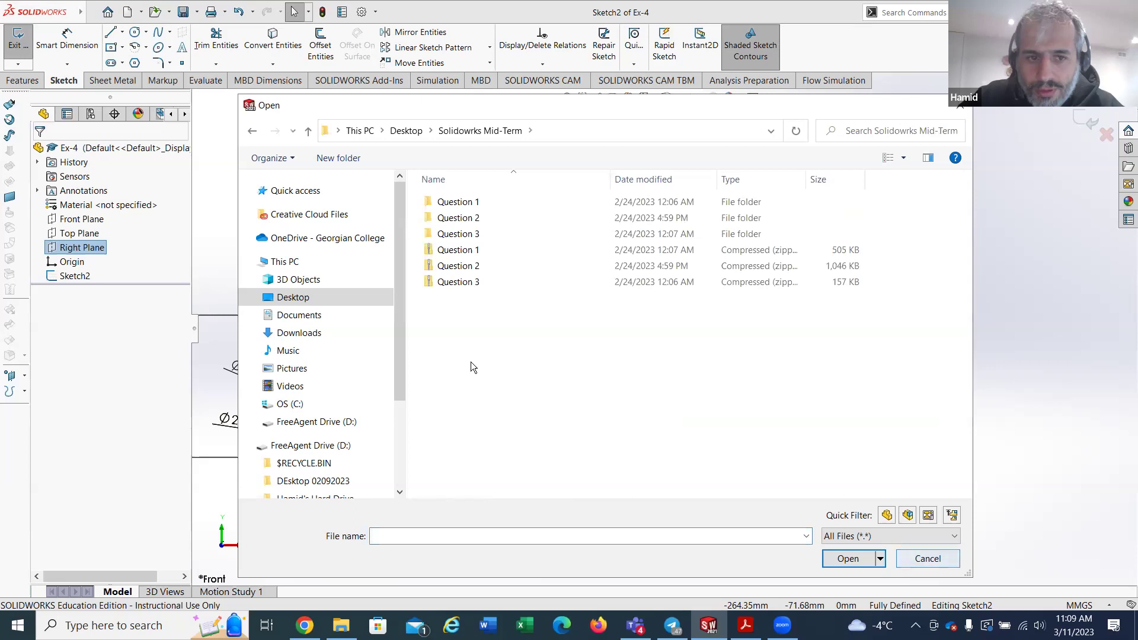
Step: Look through the Downloads folder and the project download folder inside New folder, and return to Downloads
left_click(304, 332)
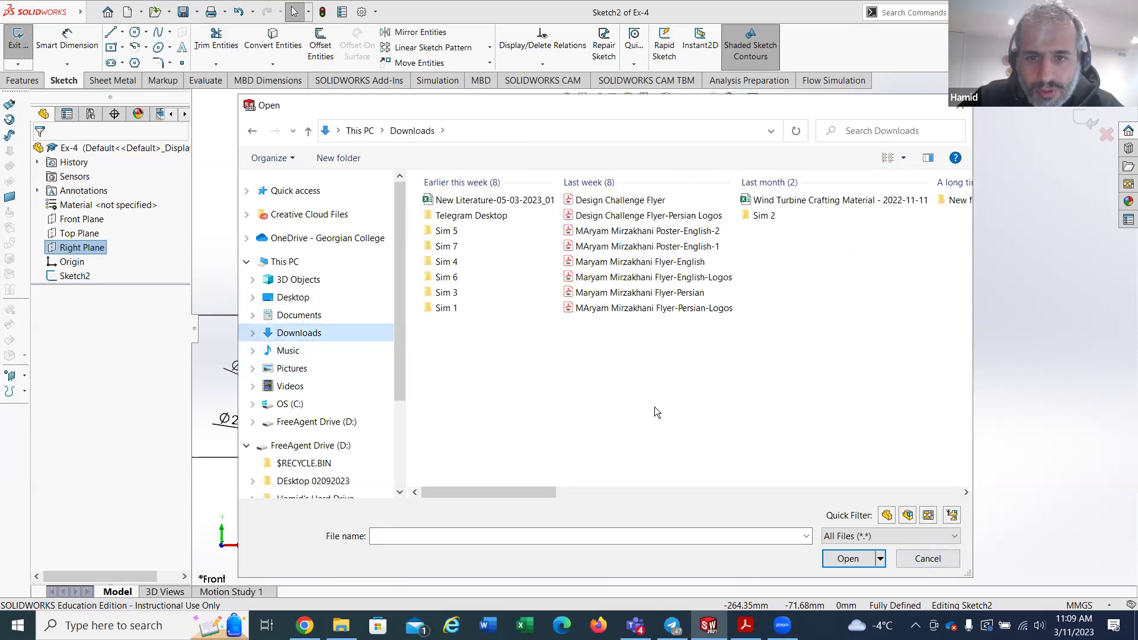
scroll(648, 402, "right", 1)
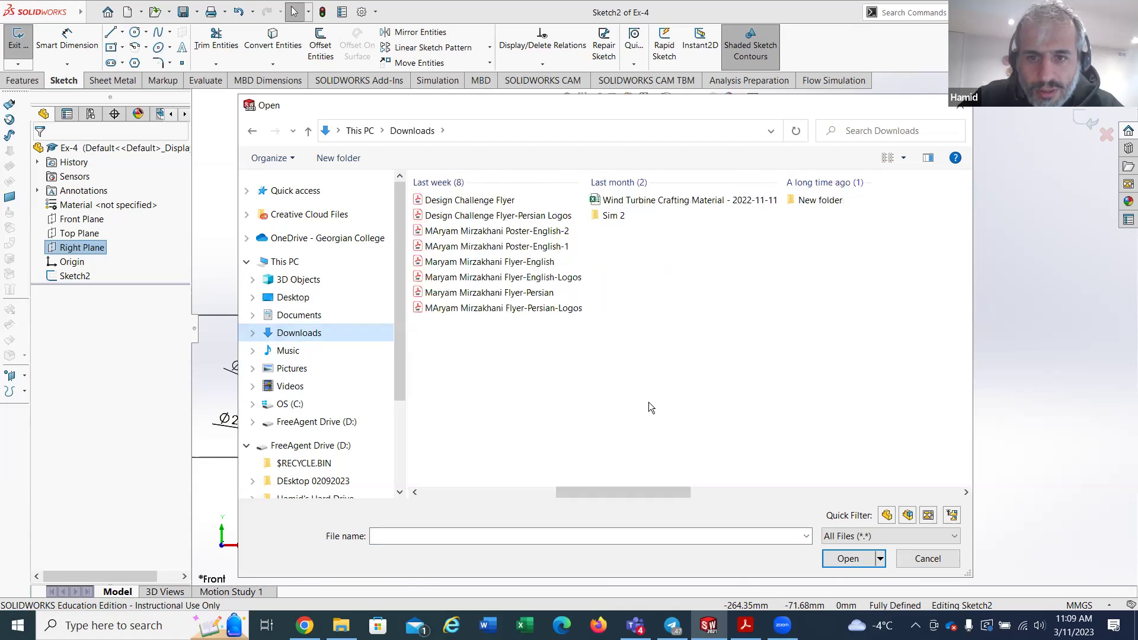
double_click(832, 204)
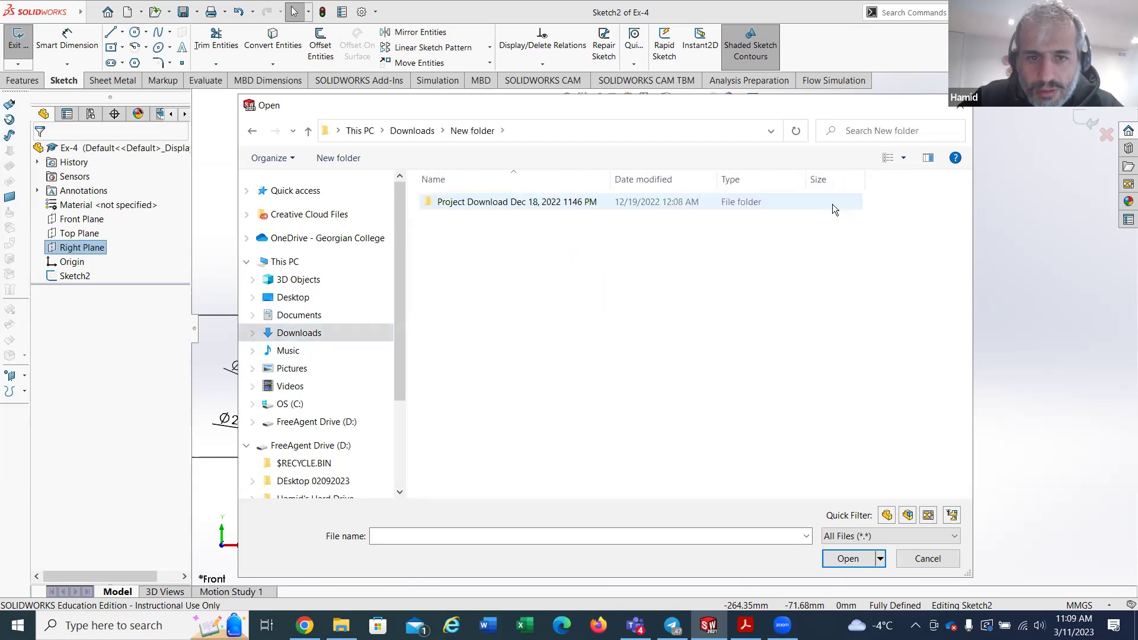
double_click(498, 209)
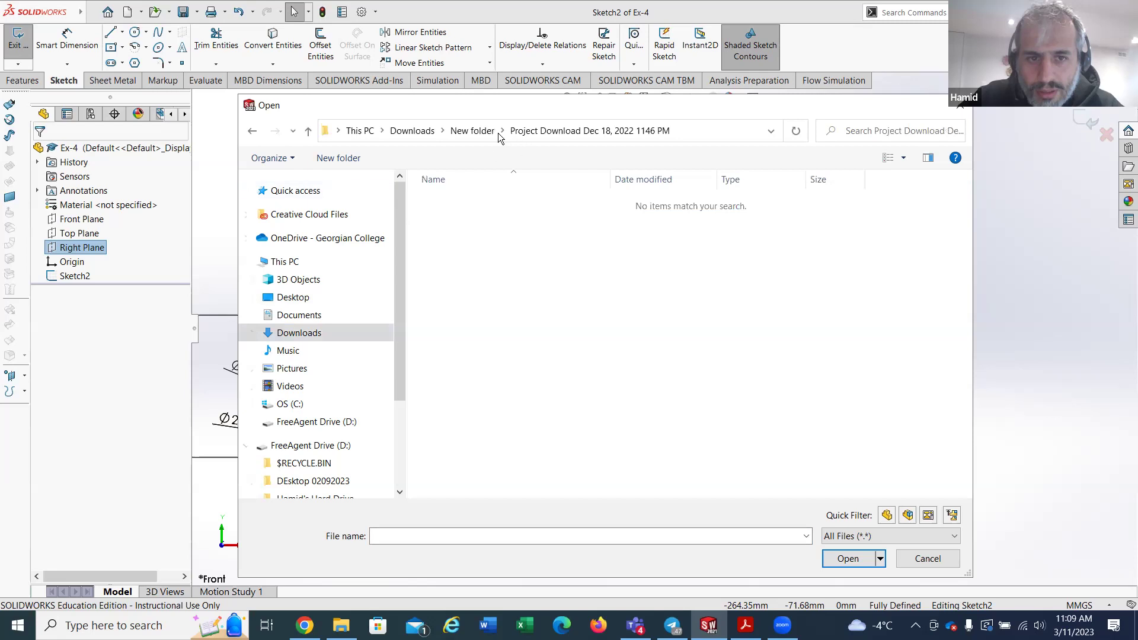
left_click(473, 131)
left_click(429, 134)
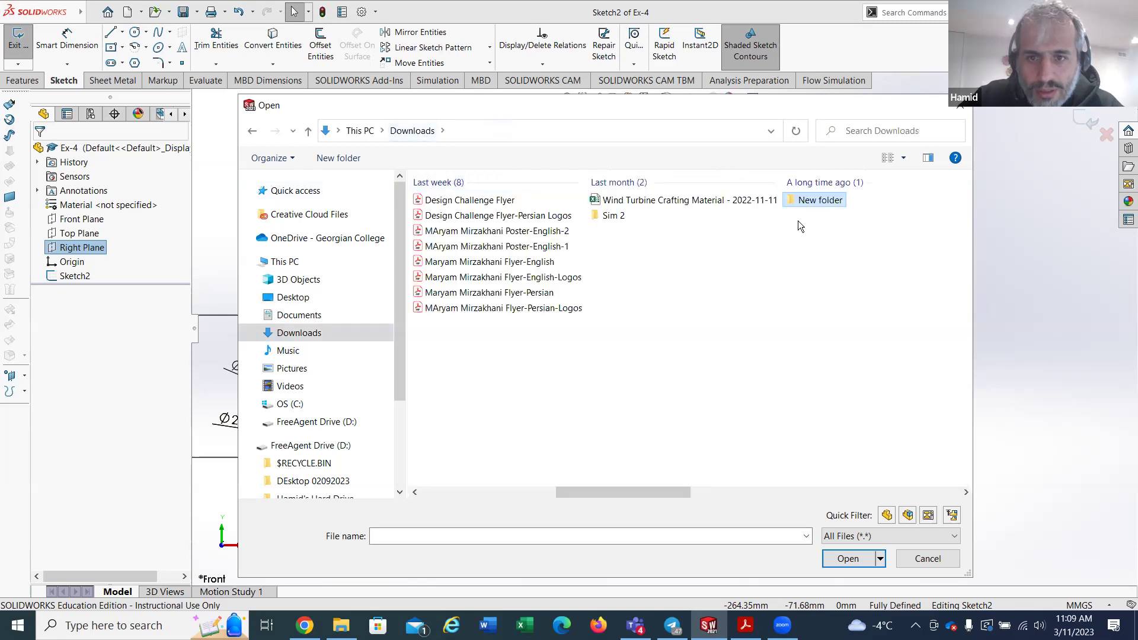
Step: Delete New folder from Downloads and close the file browser without opening a file
right_click(802, 196)
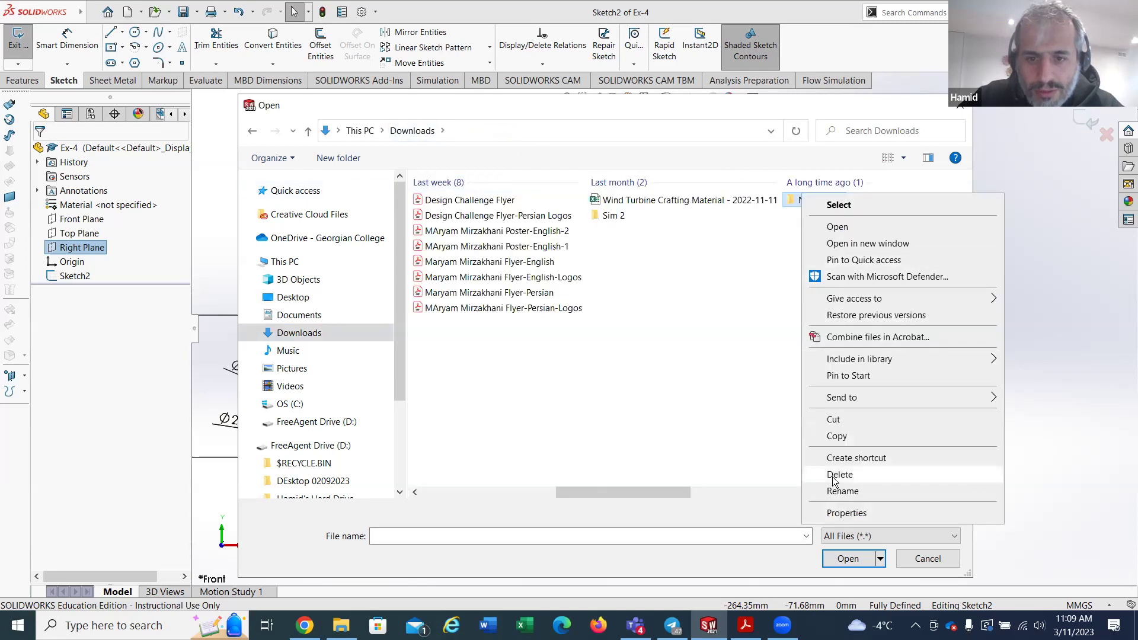
left_click(815, 471)
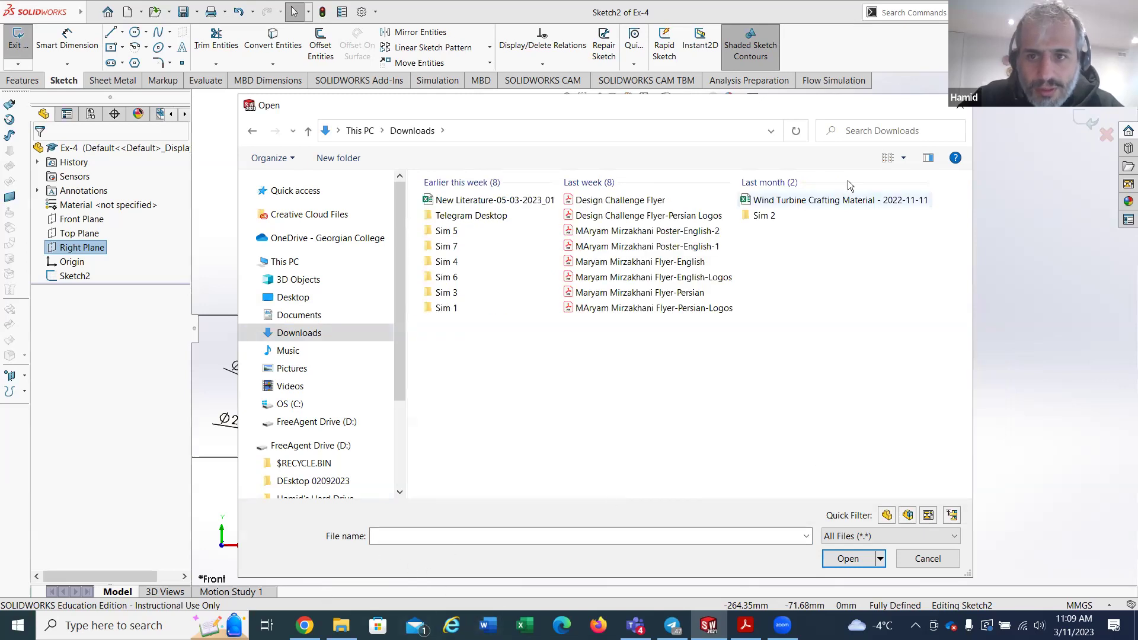
key("Escape")
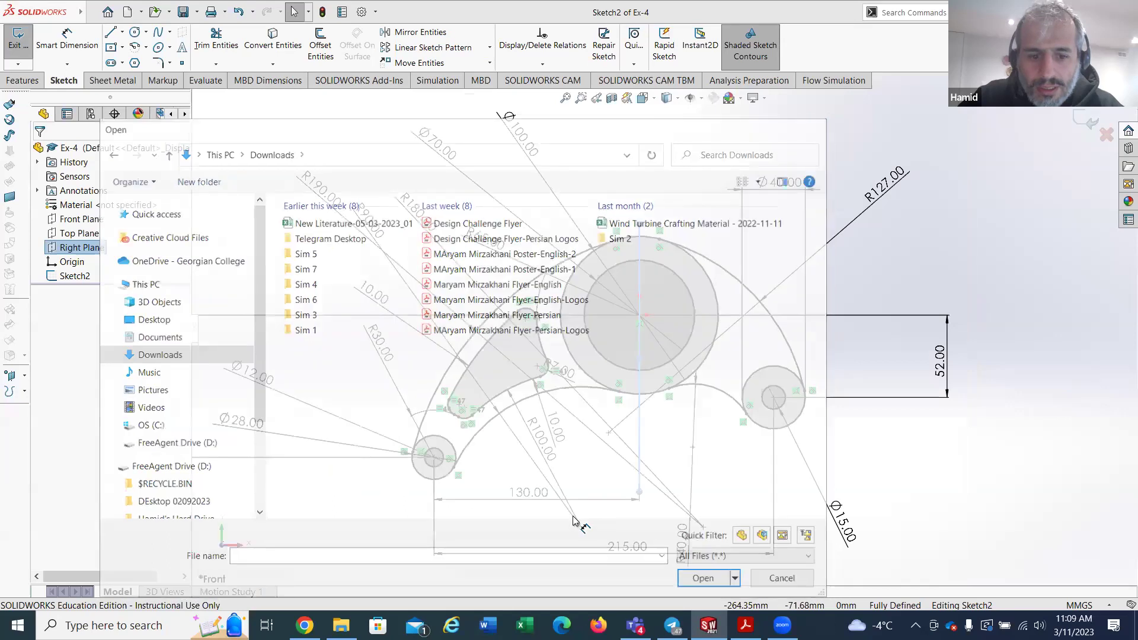
Step: Switch to Microsoft Edge, restore the previously open pages, maximize the window and show the Grade Quiz page
left_click(561, 625)
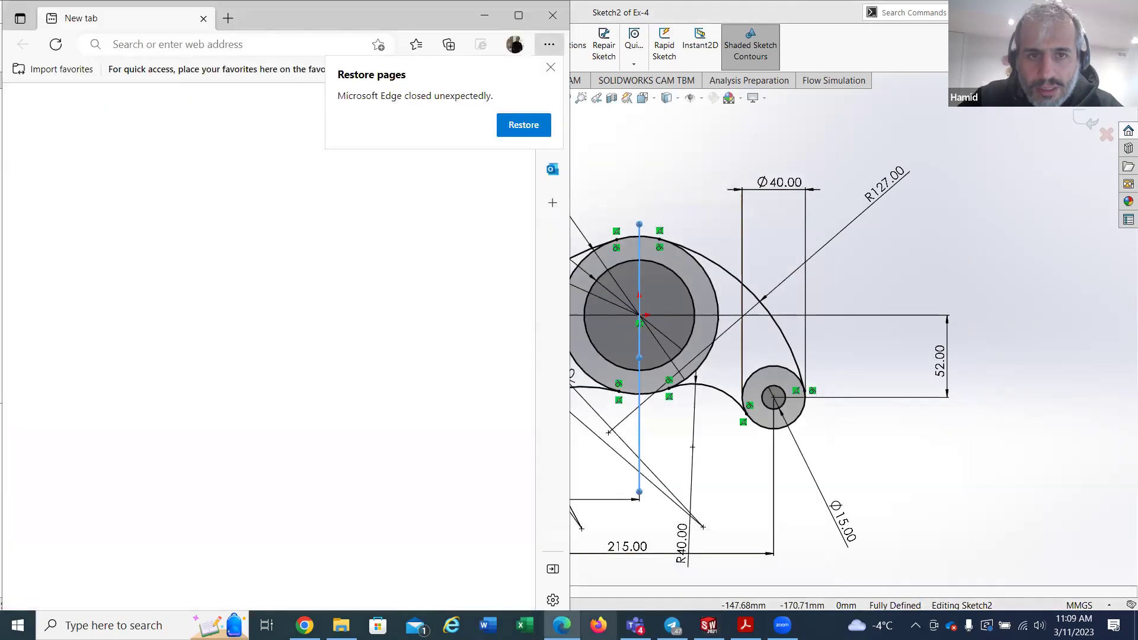
left_click(523, 125)
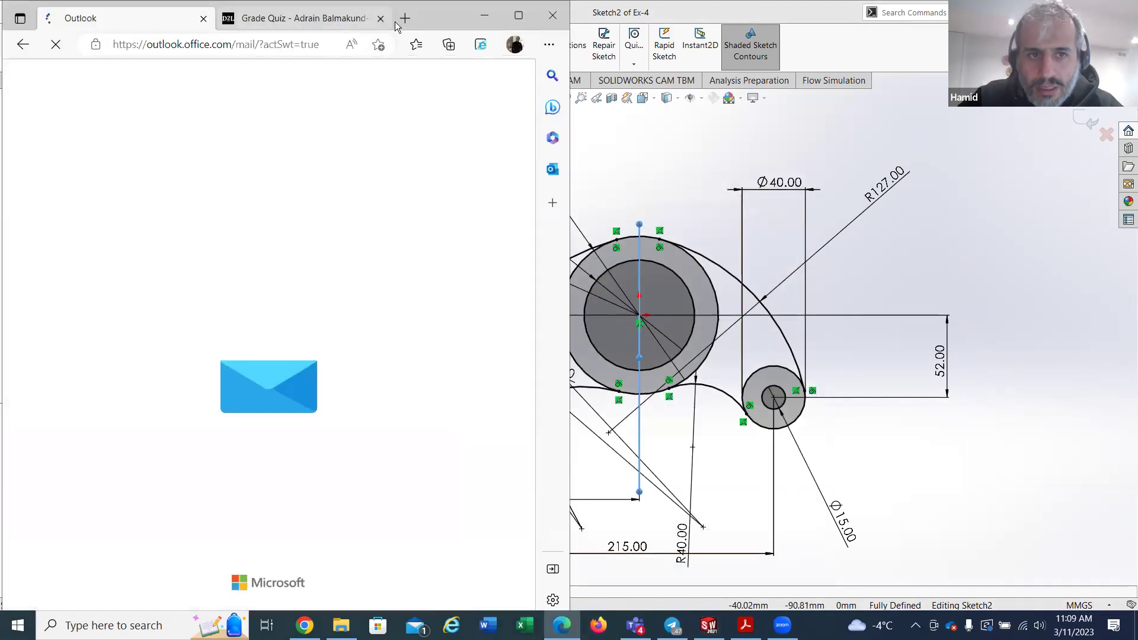
double_click(440, 25)
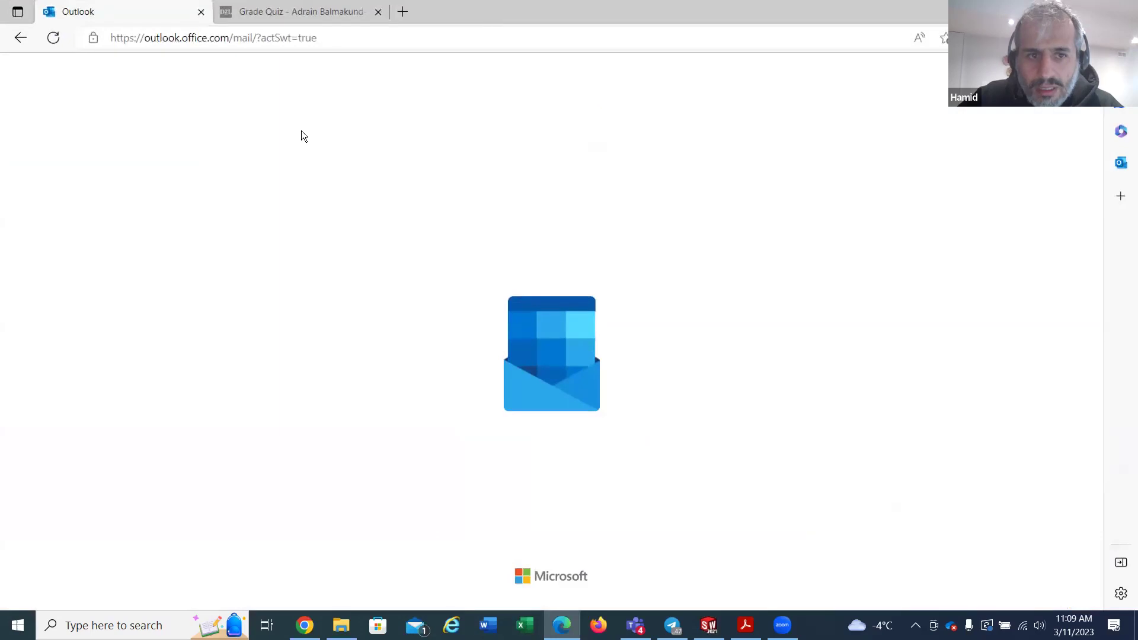
left_click(299, 11)
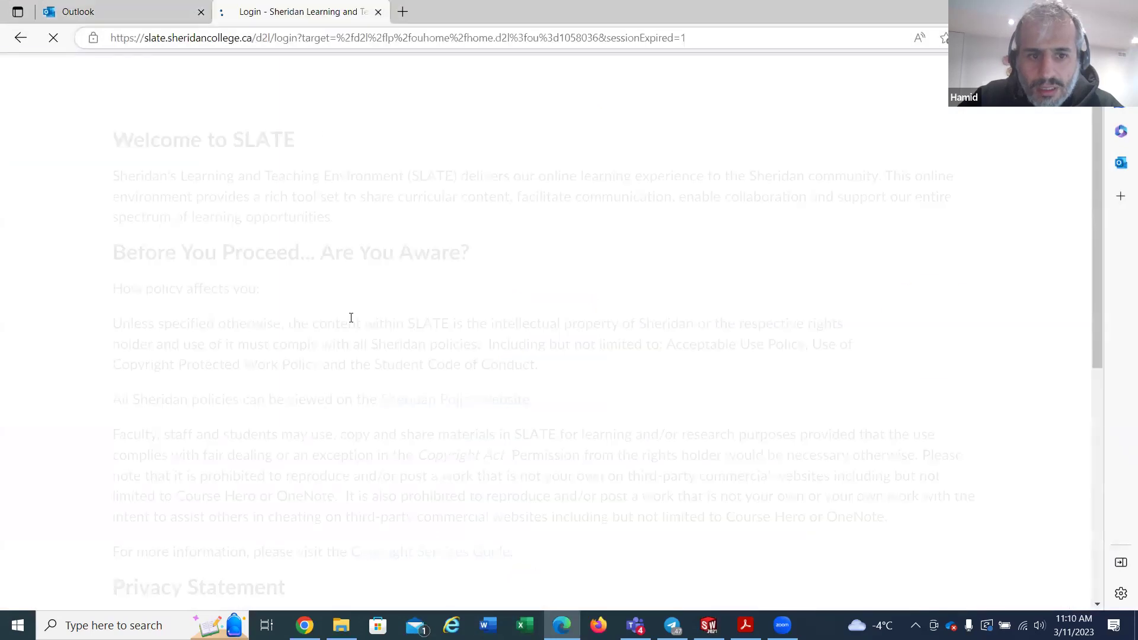
Step: Proceed through the SLATE login page and open the course CADD20229 Computer Assisted Design for 3D Models - 1231_18571
scroll(225, 446, "down", 7)
left_click(209, 373)
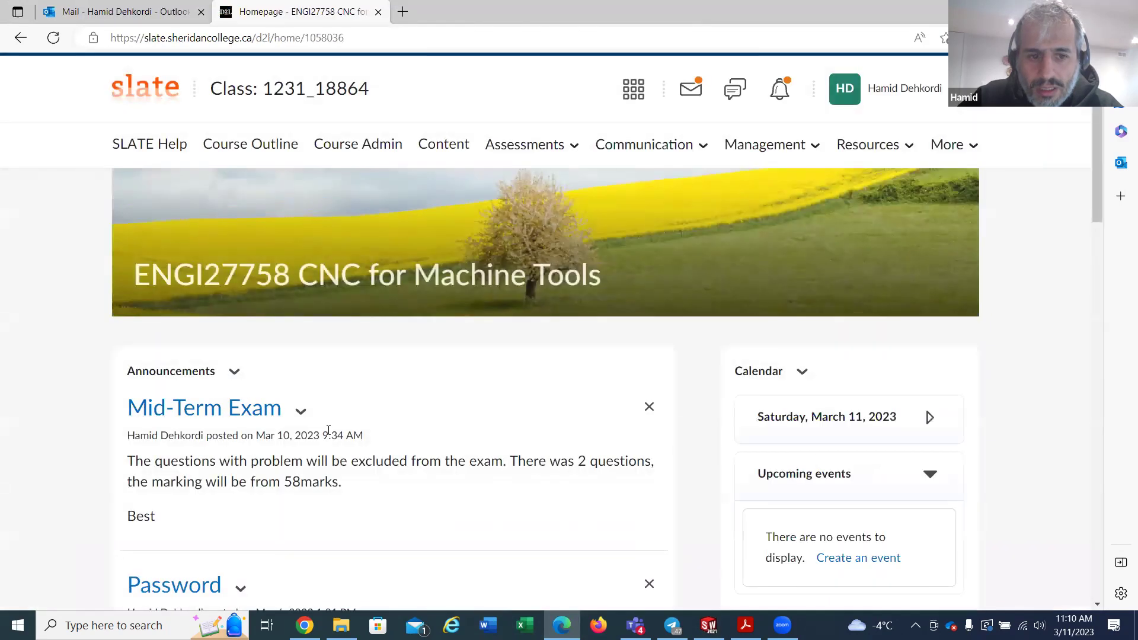
left_click(640, 90)
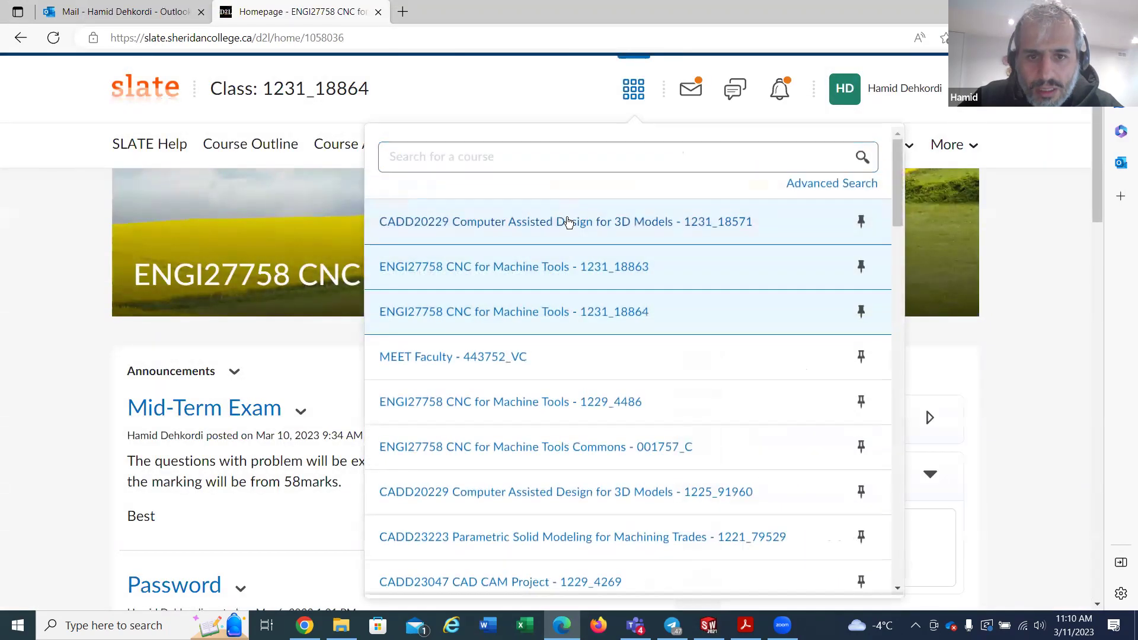
left_click(568, 223)
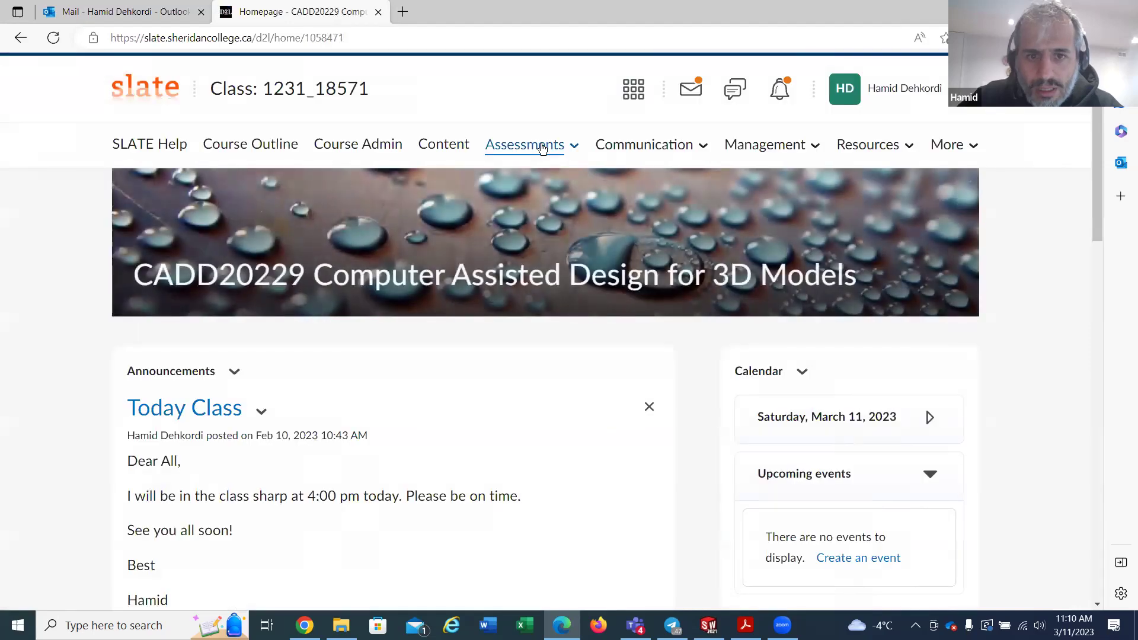
Step: Open the course's assignments list and go to the Mid-Term submissions
left_click(528, 144)
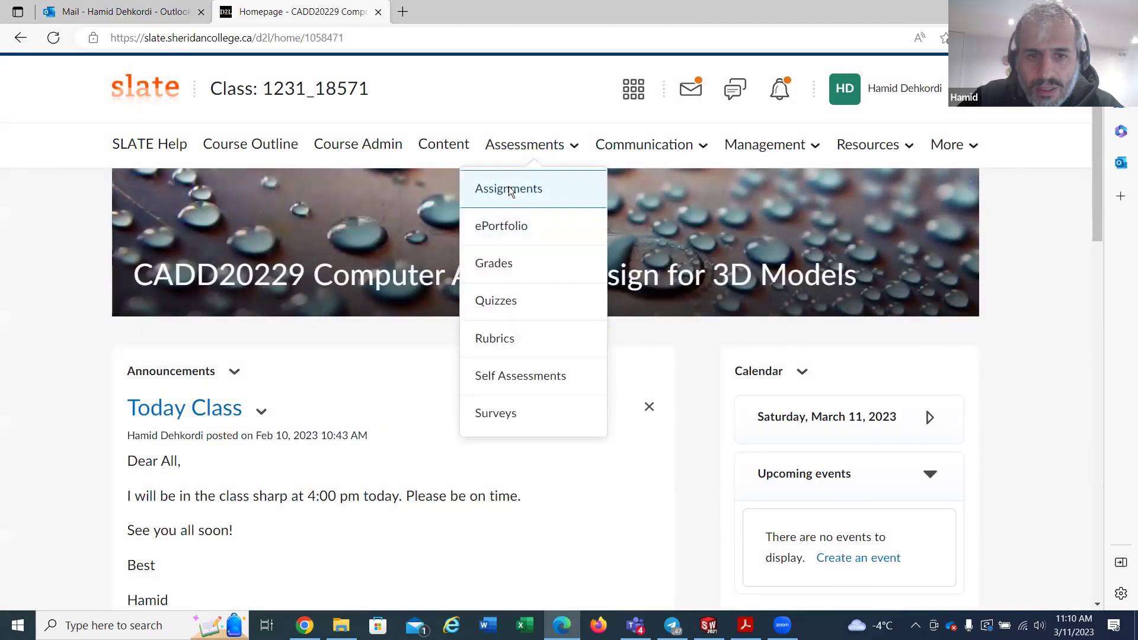
left_click(509, 190)
scroll(514, 350, "down", 5)
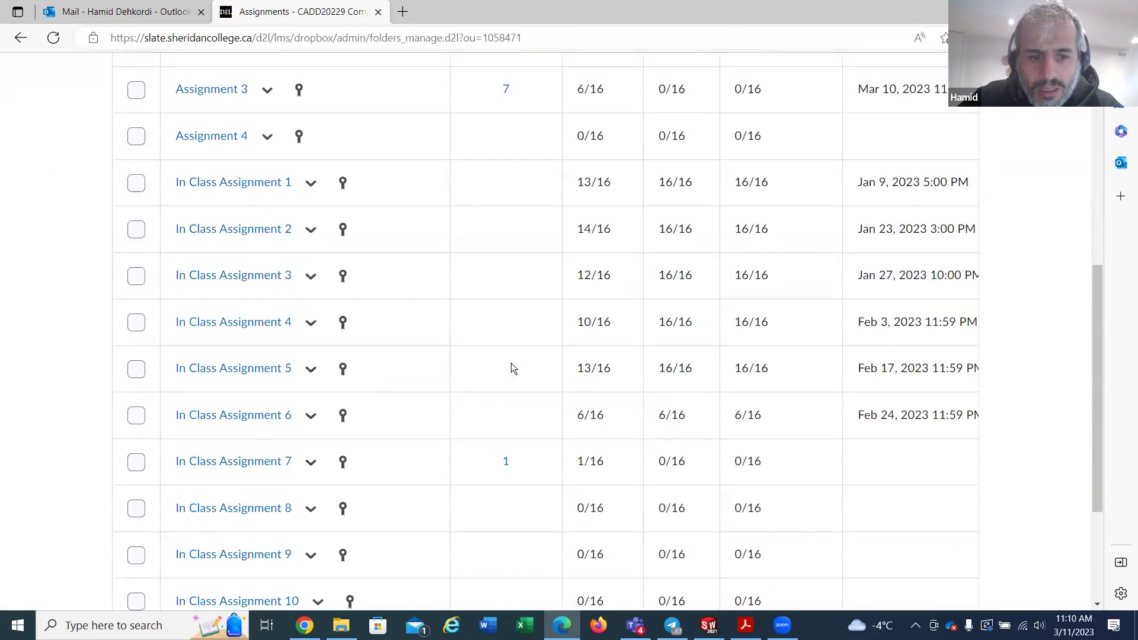
scroll(511, 368, "down", 3)
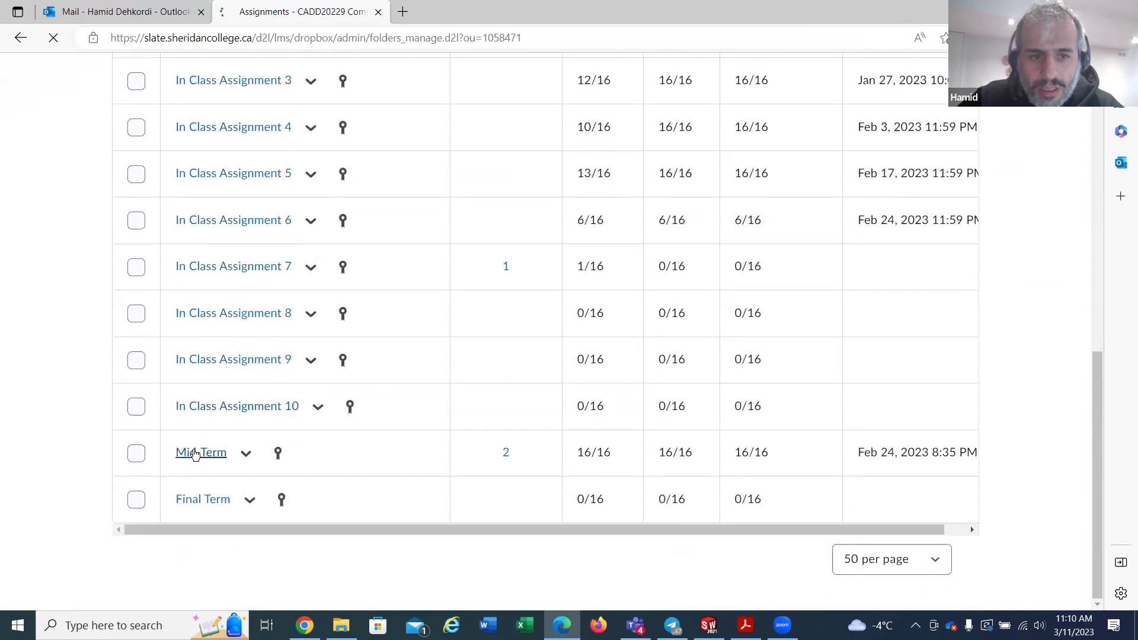
Step: Find a student submission with Question 2 Zip.zip among the Mid-Term submissions and download that archive
scroll(429, 374, "down", 5)
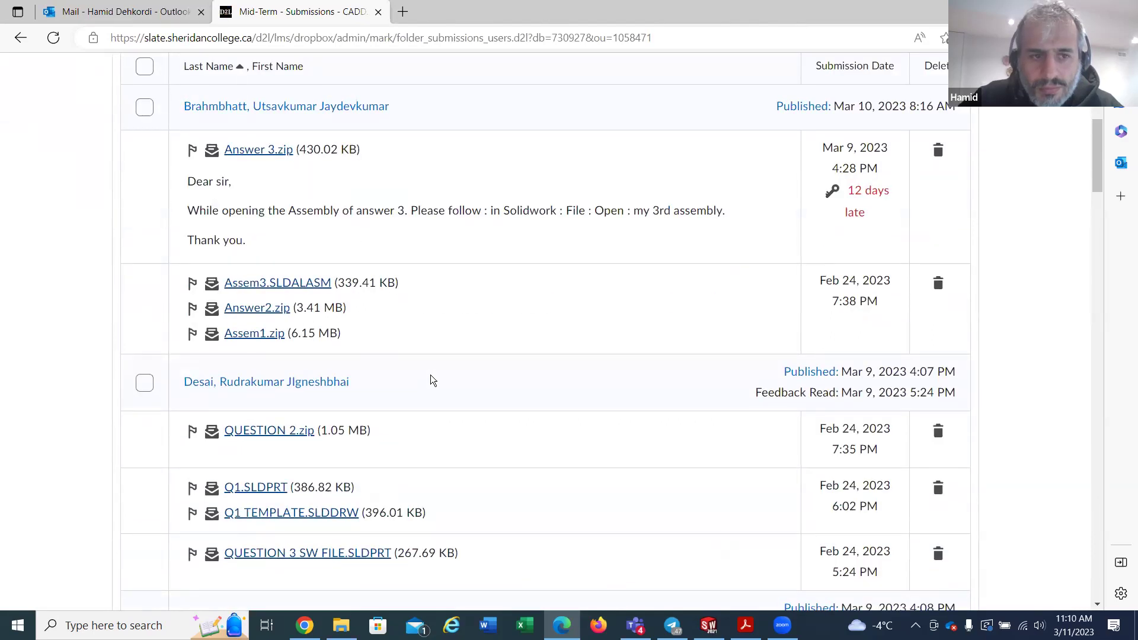
scroll(430, 376, "down", 18)
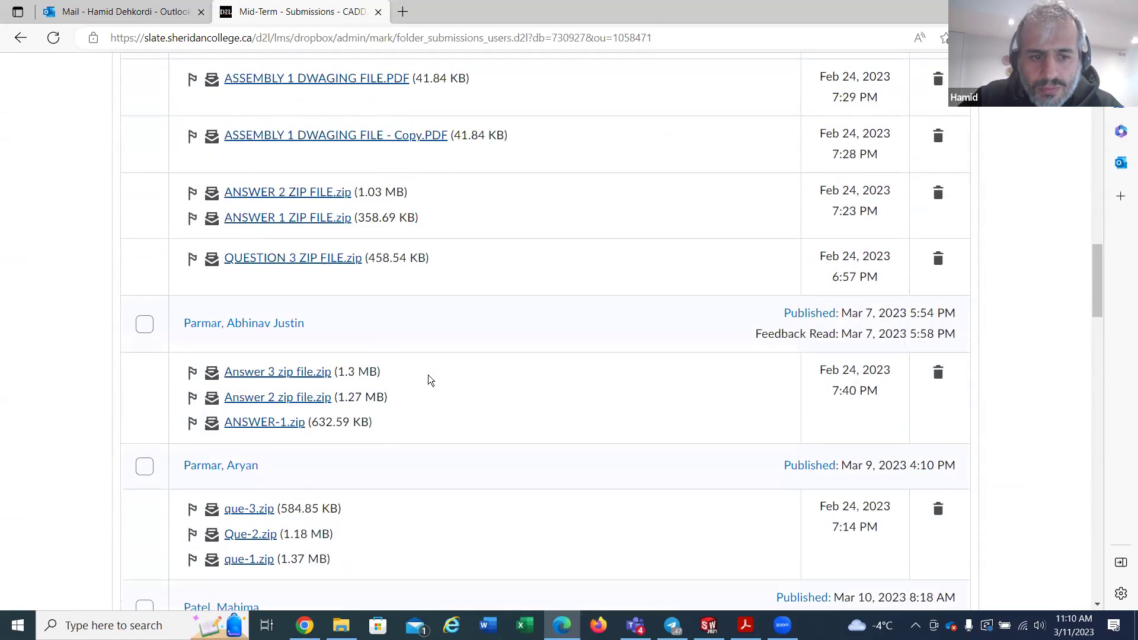
scroll(427, 372, "down", 8)
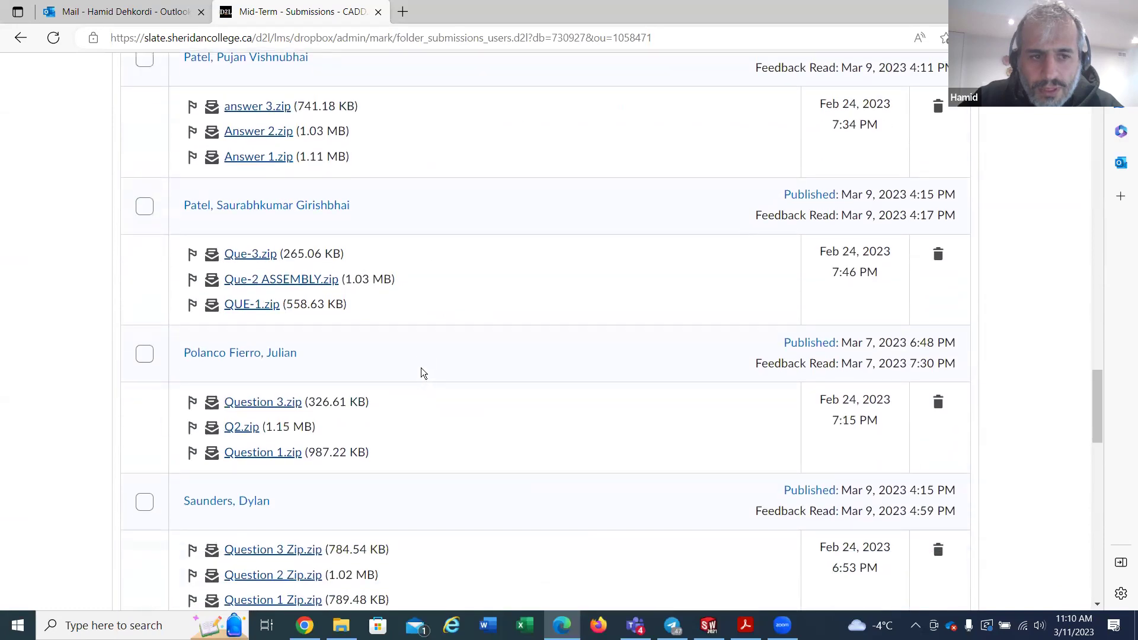
scroll(420, 368, "up", 2)
scroll(419, 369, "down", 9)
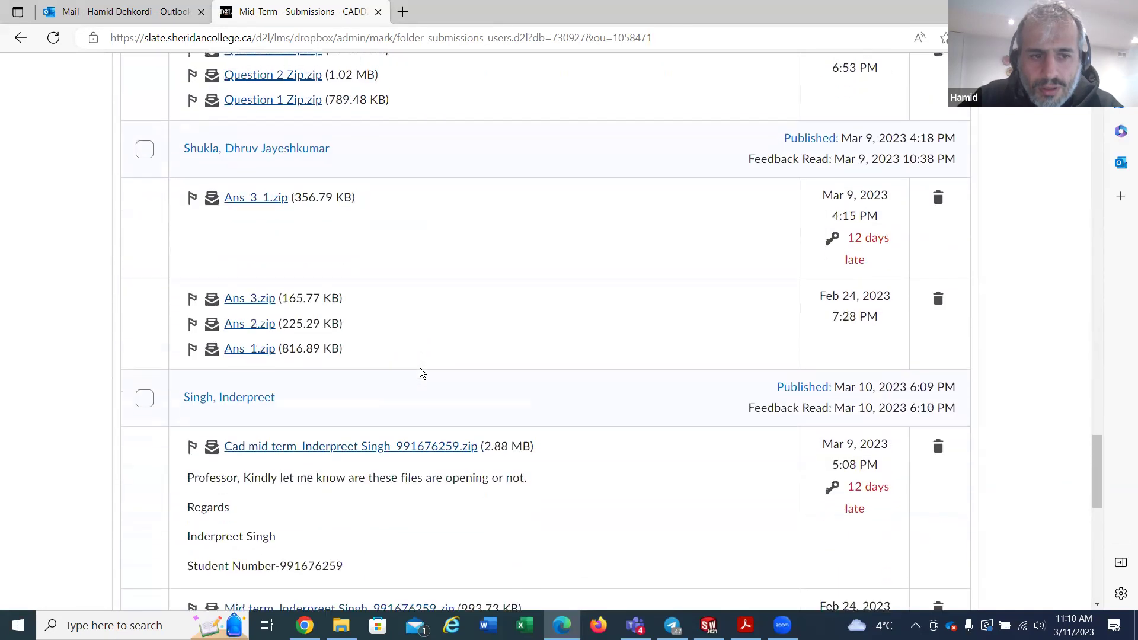
scroll(420, 372, "up", 7)
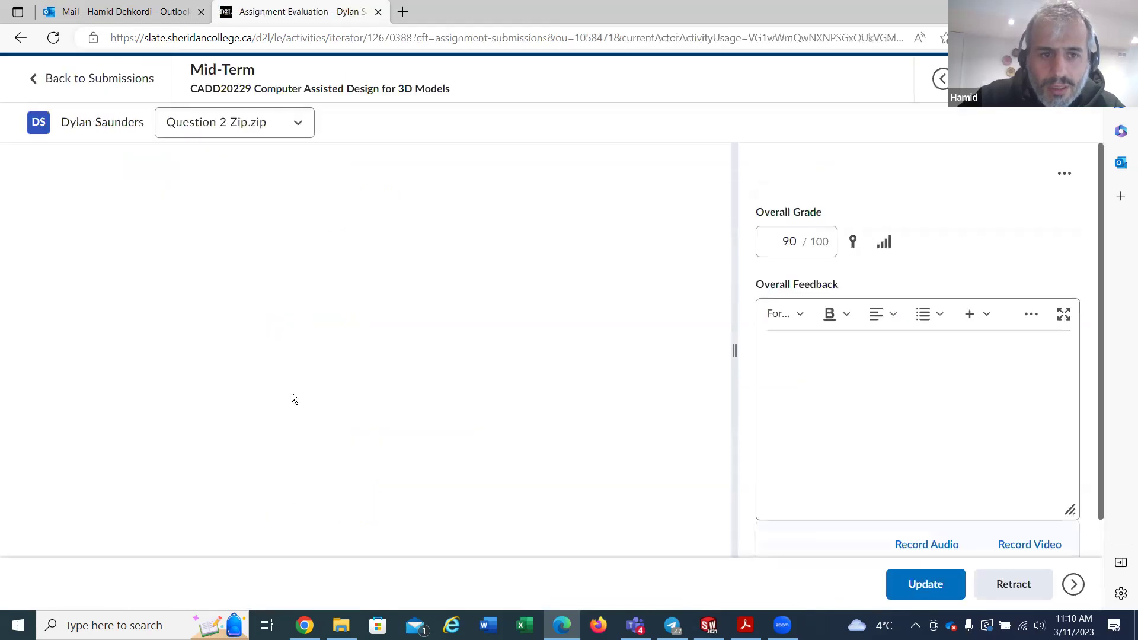
left_click(358, 413)
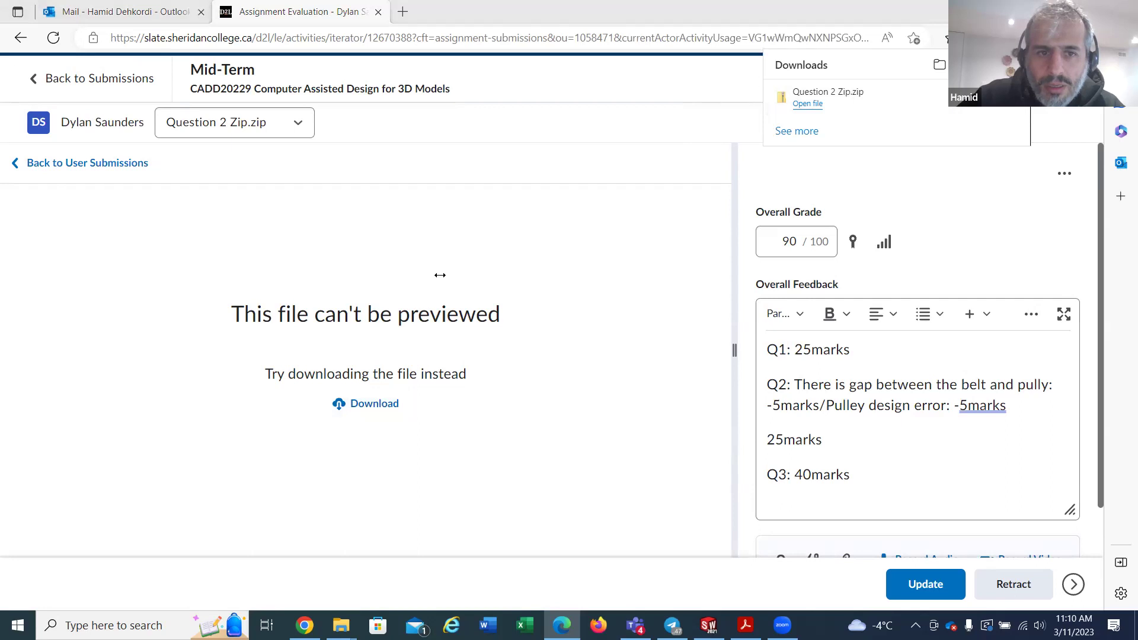
Step: Show the downloaded Question 2 Zip archive in its folder and extract it to Downloads\Question 2 Zip
left_click(984, 89)
right_click(492, 166)
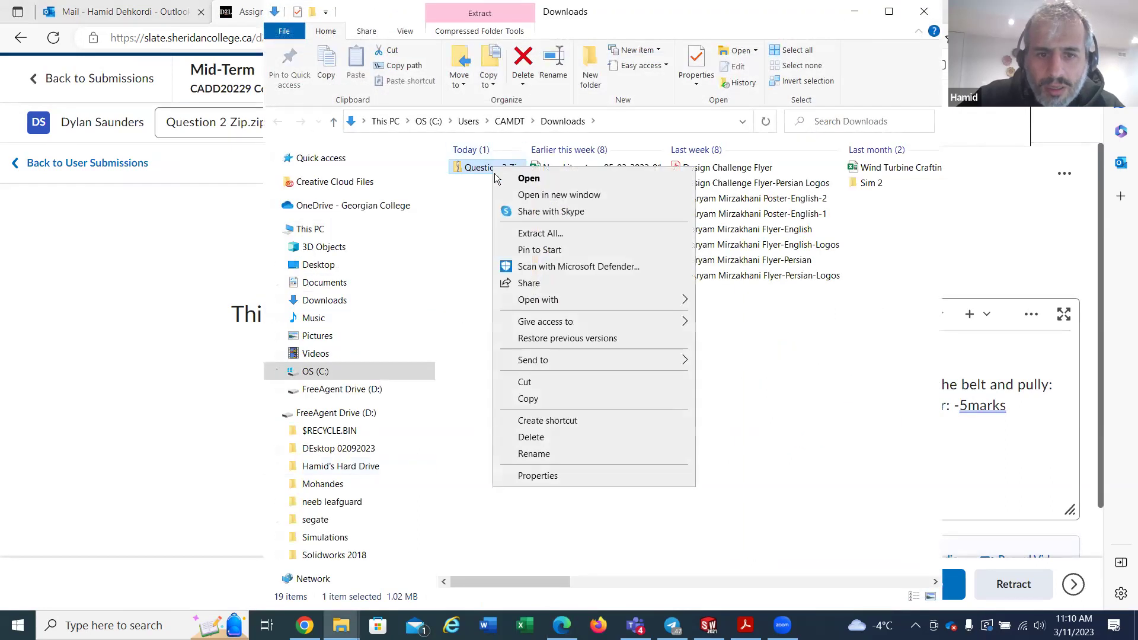
left_click(537, 232)
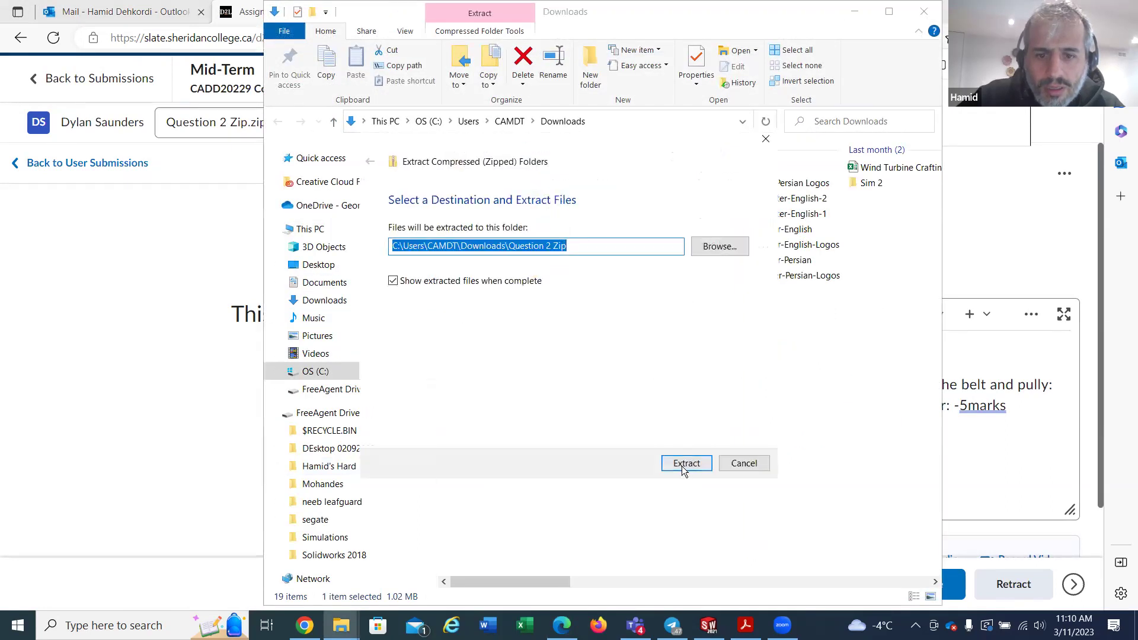
left_click(682, 466)
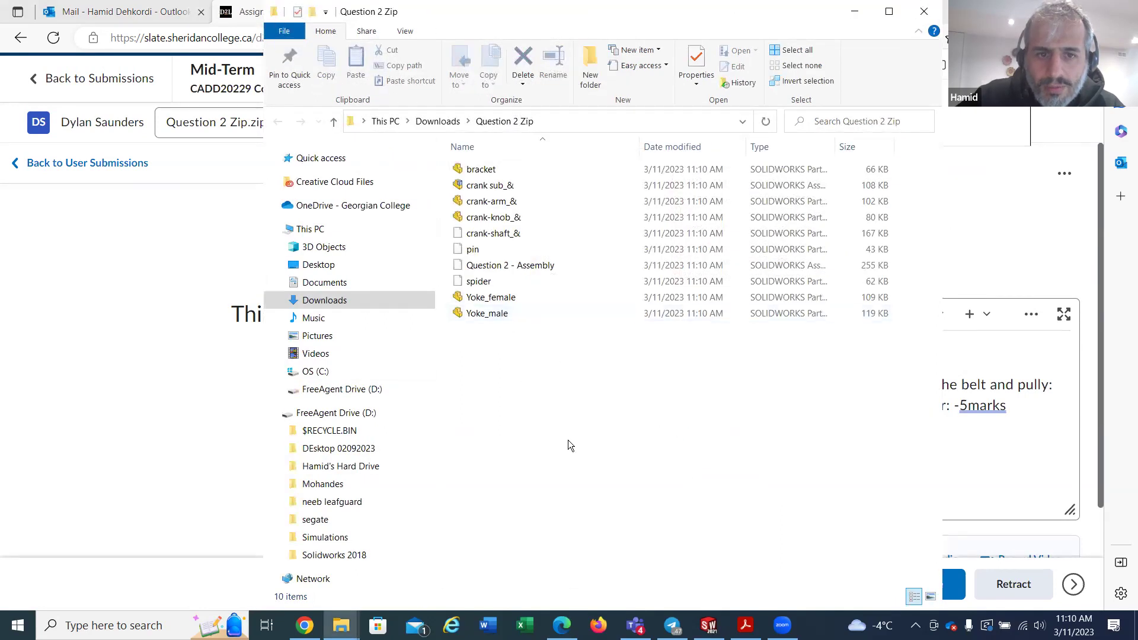
Step: Open the Question 2 - Assembly file from the extracted folder in SOLIDWORKS and dismiss the CAM message
left_click(515, 266)
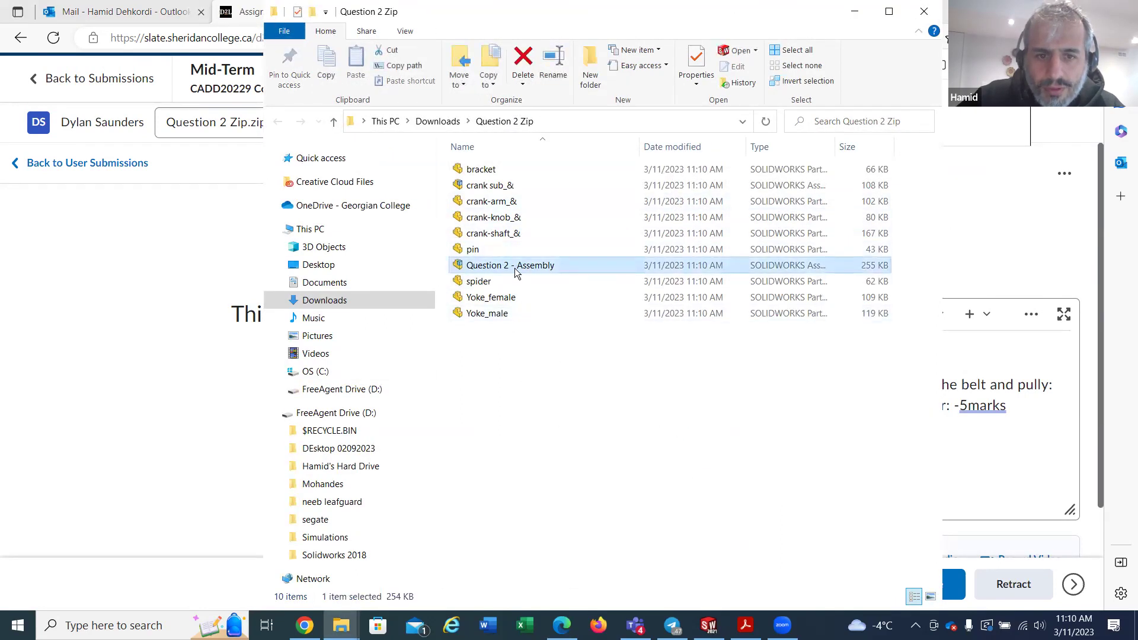
double_click(514, 266)
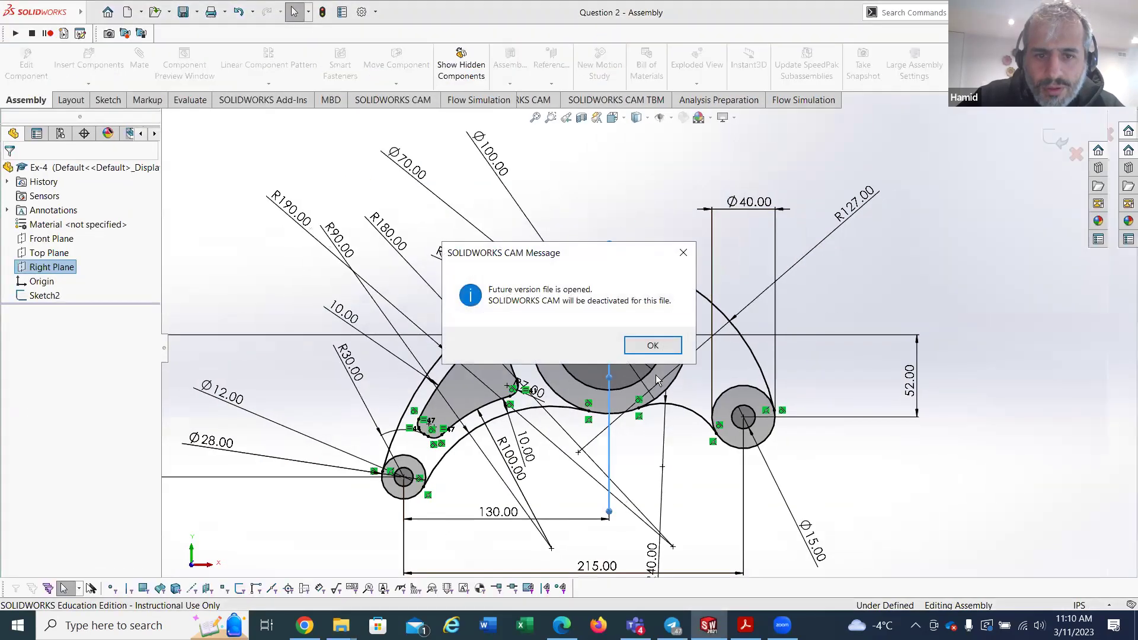
left_click(651, 349)
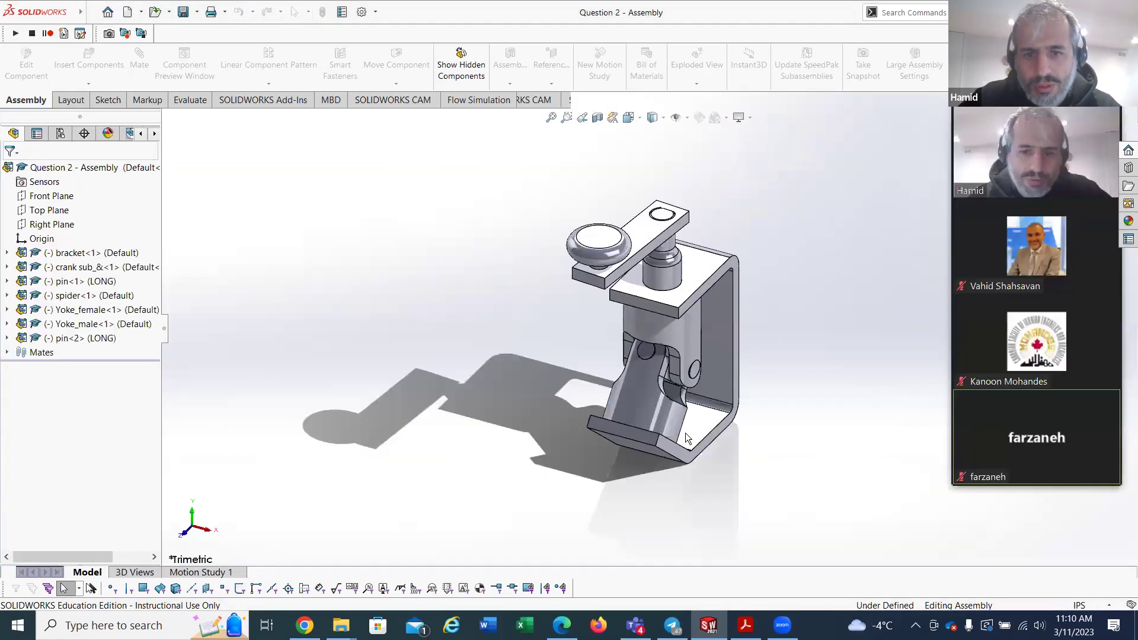
Step: Examine the assembly from several angles, highlighting the crank knob, the female yoke and the male yoke
middle_click_drag(647, 278, 591, 260)
left_click(594, 224)
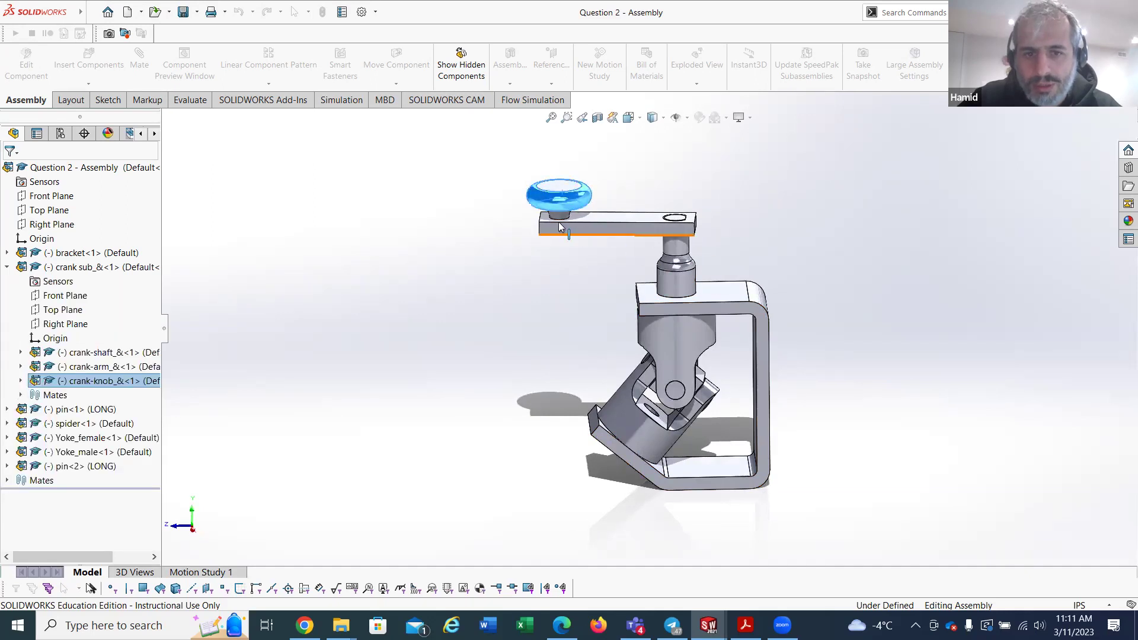
middle_click_drag(540, 285, 542, 363)
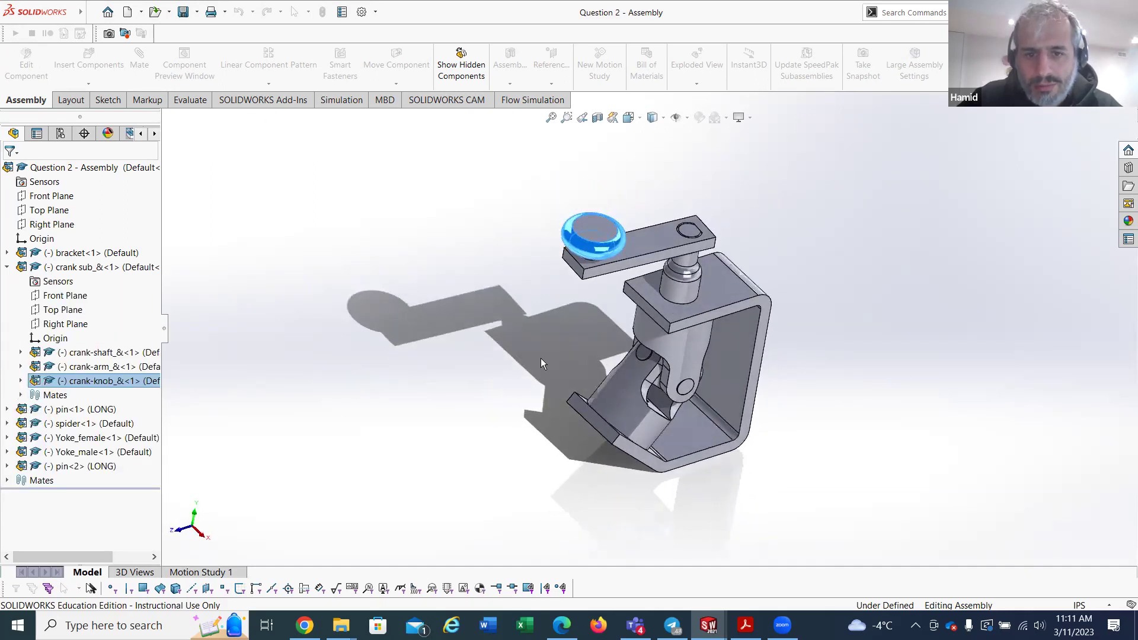
left_click(640, 418)
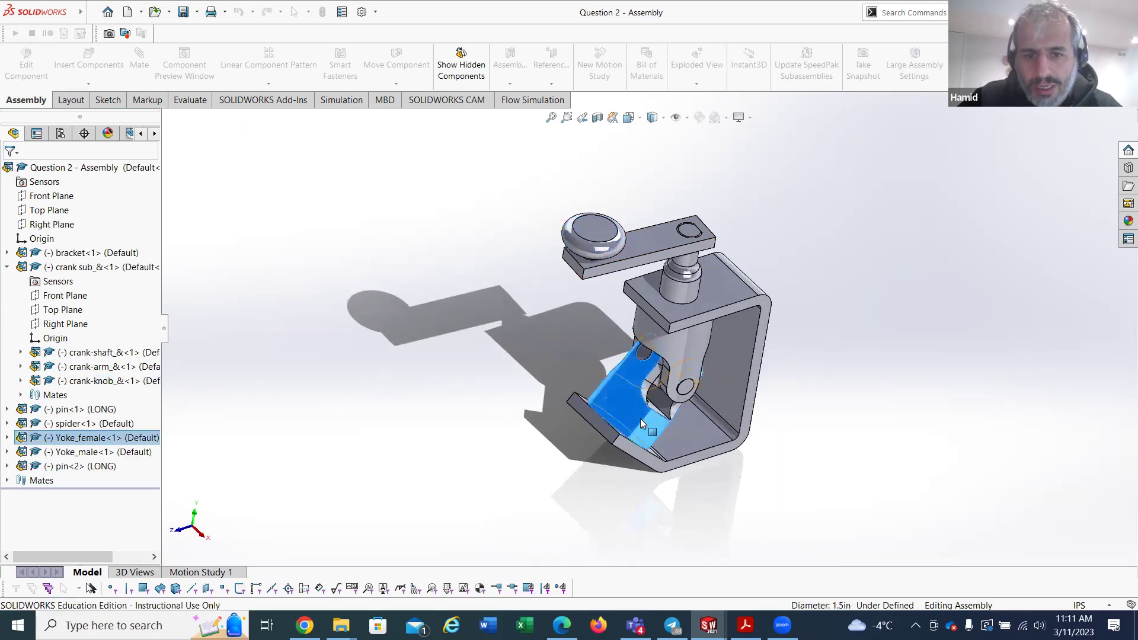
middle_click_drag(617, 409, 660, 418)
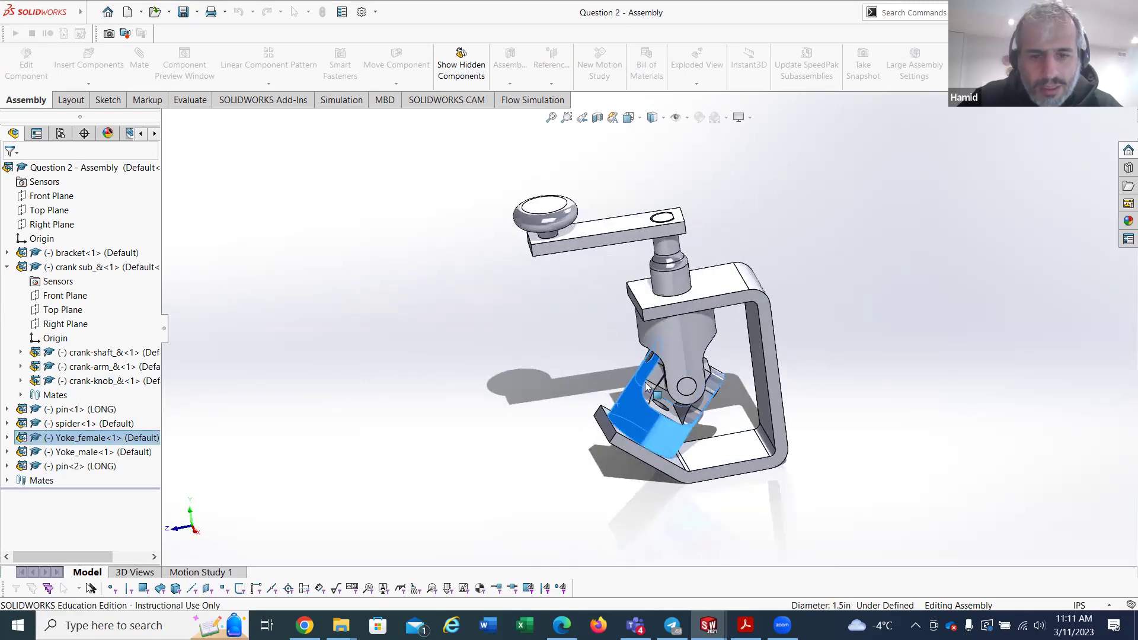
left_click(622, 343)
left_click(676, 332)
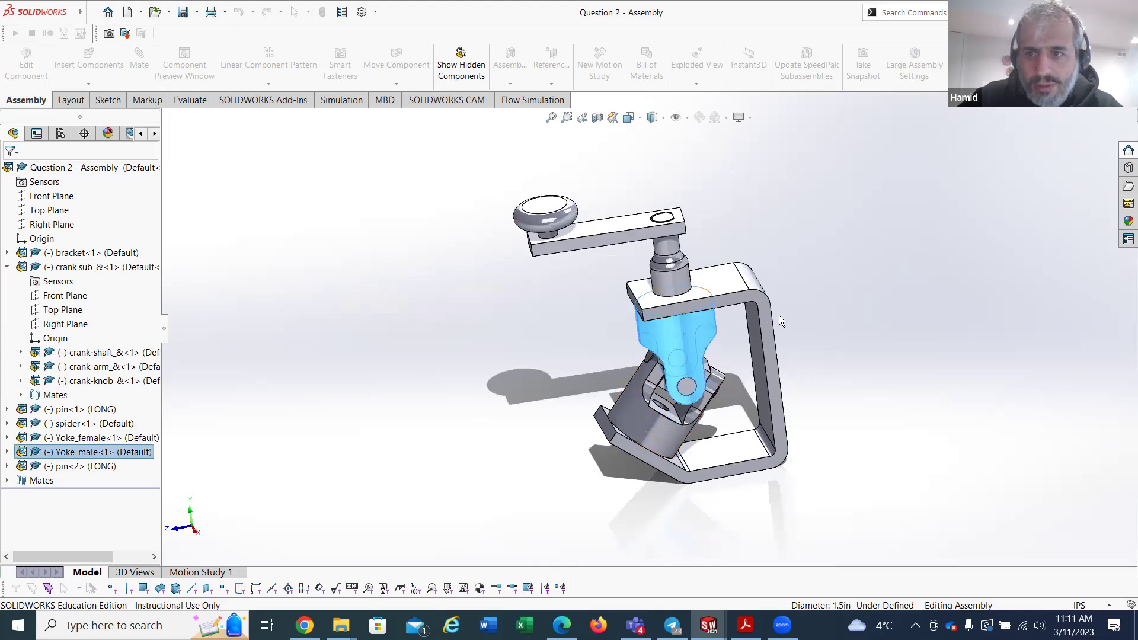
left_click(455, 306)
middle_click_drag(455, 306, 634, 325)
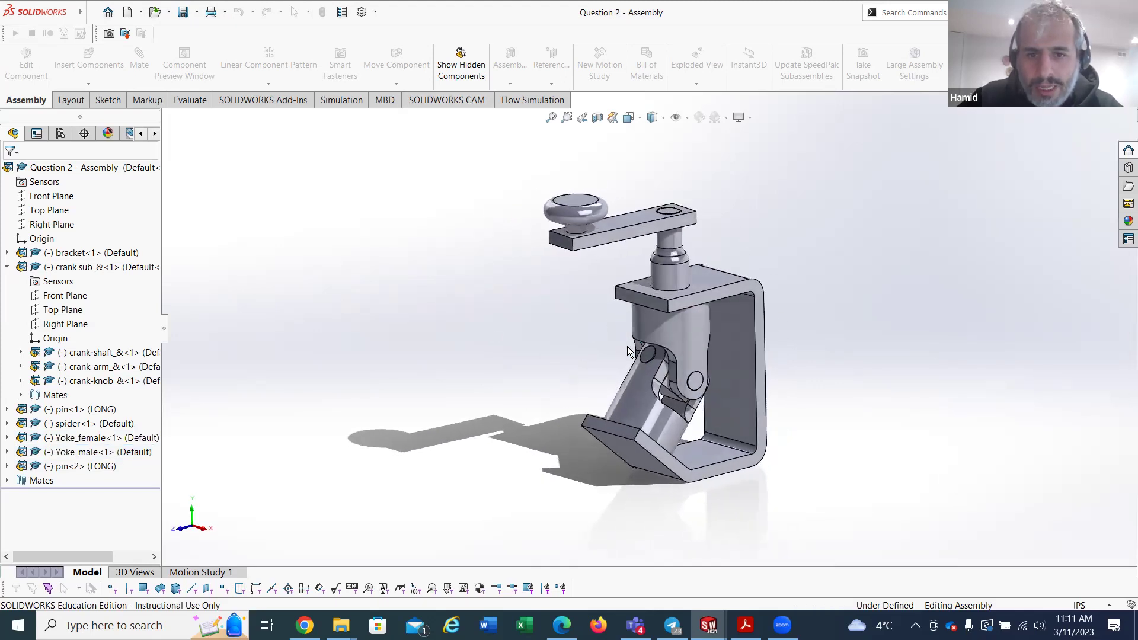
Step: Highlight the crank arm, the crank knob and the bracket's upper face to review how the assembly is composed
left_click(580, 211)
left_click(643, 228)
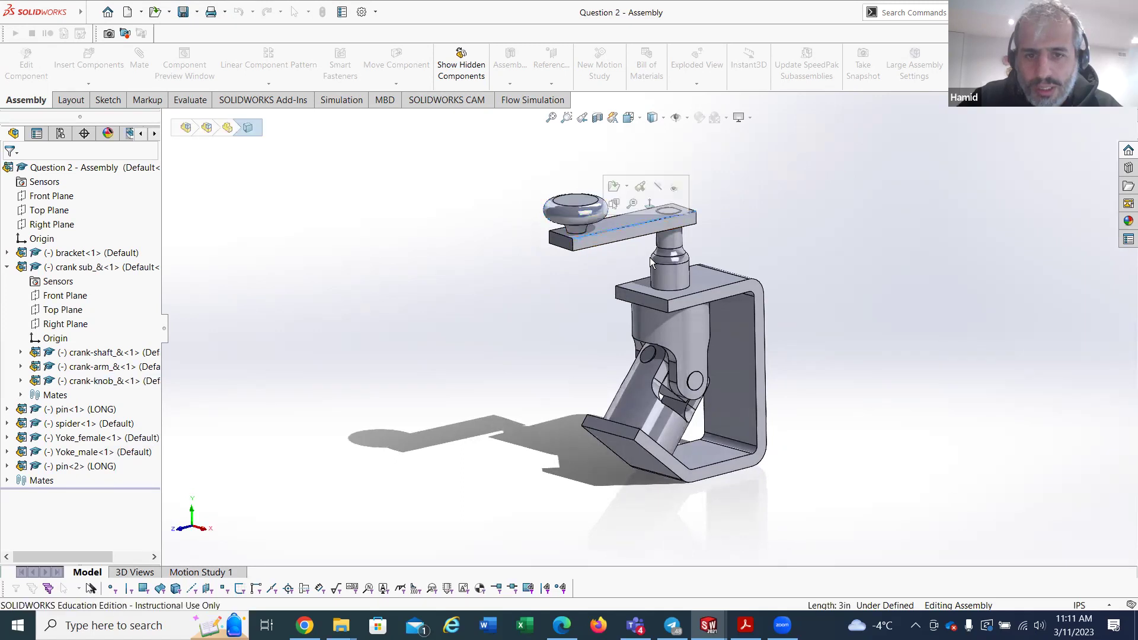
left_click(645, 216)
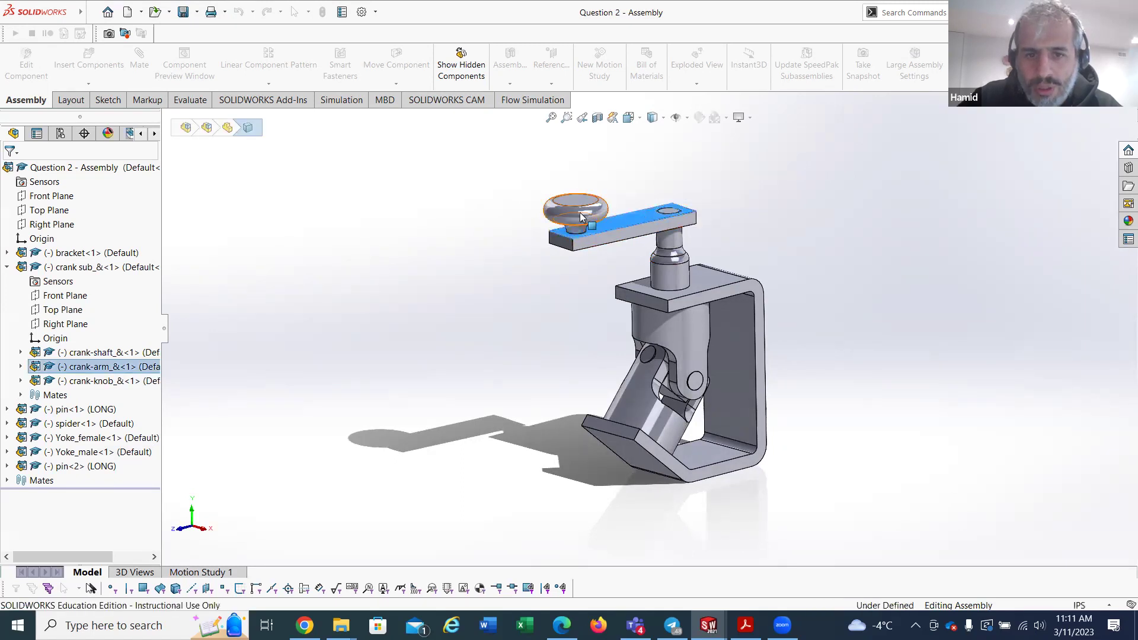
left_click(569, 209)
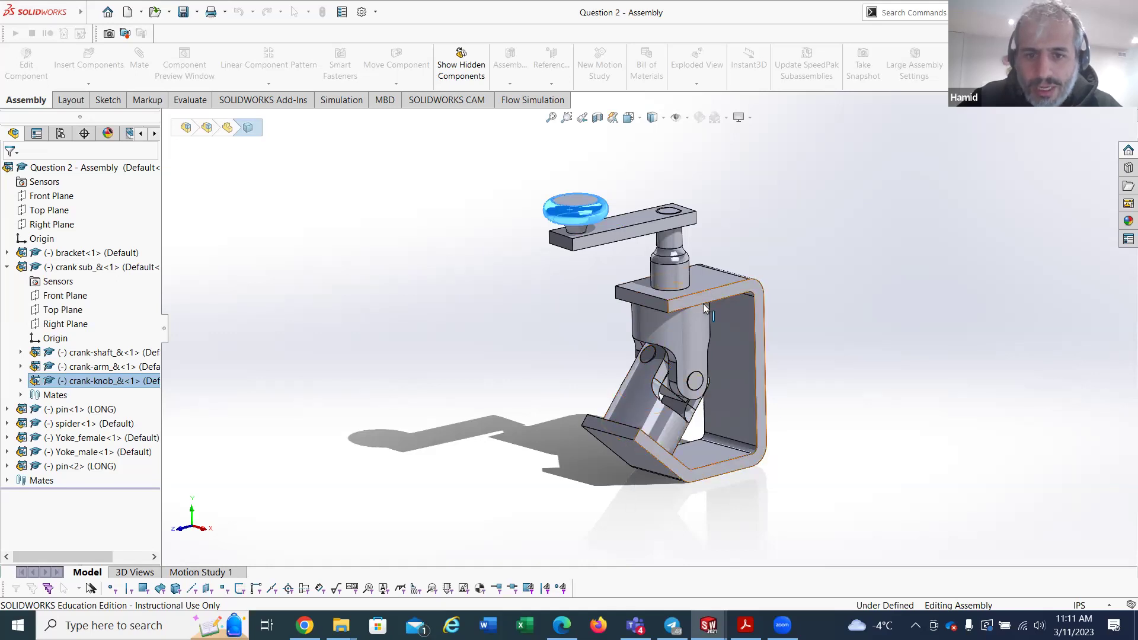
left_click(714, 286)
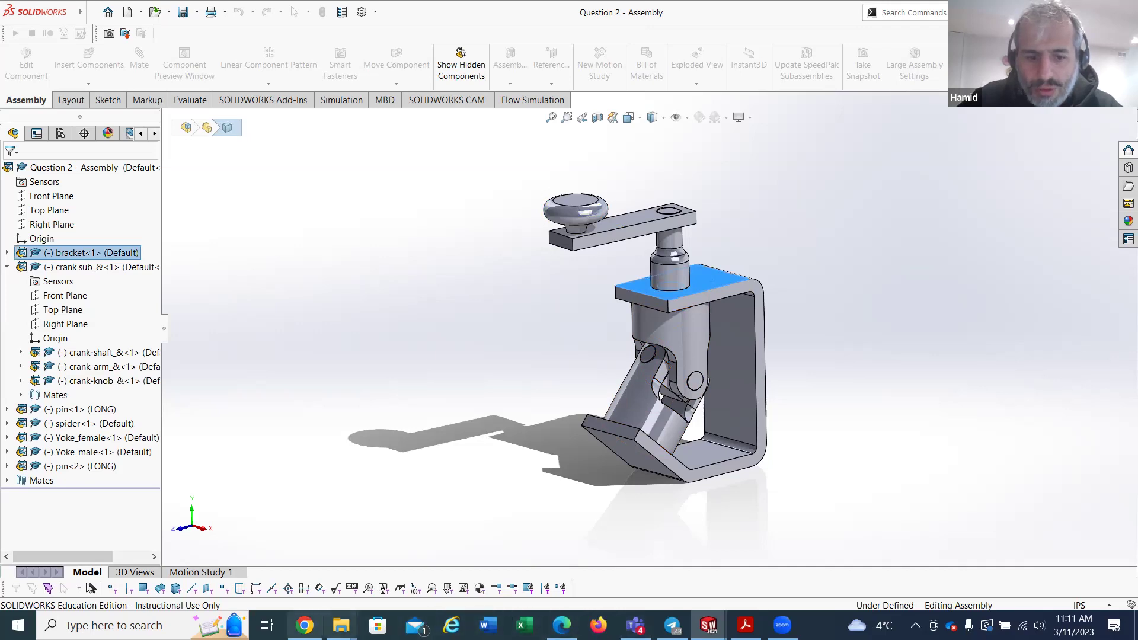
Step: Open the bracket part from the extracted Question 2 Zip folder and dismiss the CAM message
mouse_move(341, 625)
left_click(455, 566)
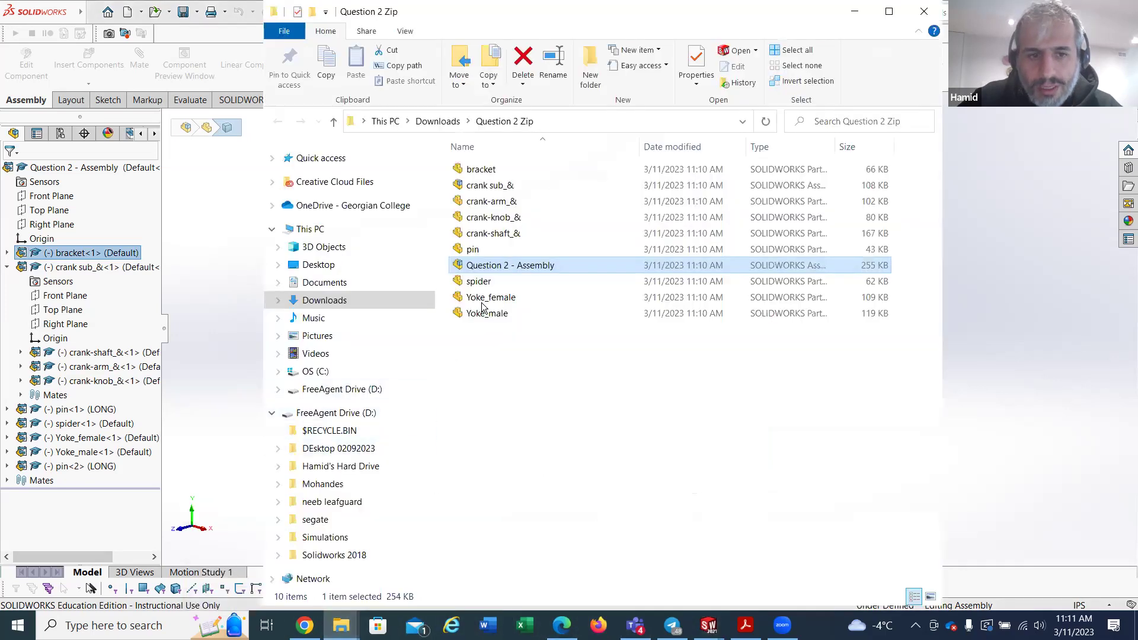
left_click(477, 172)
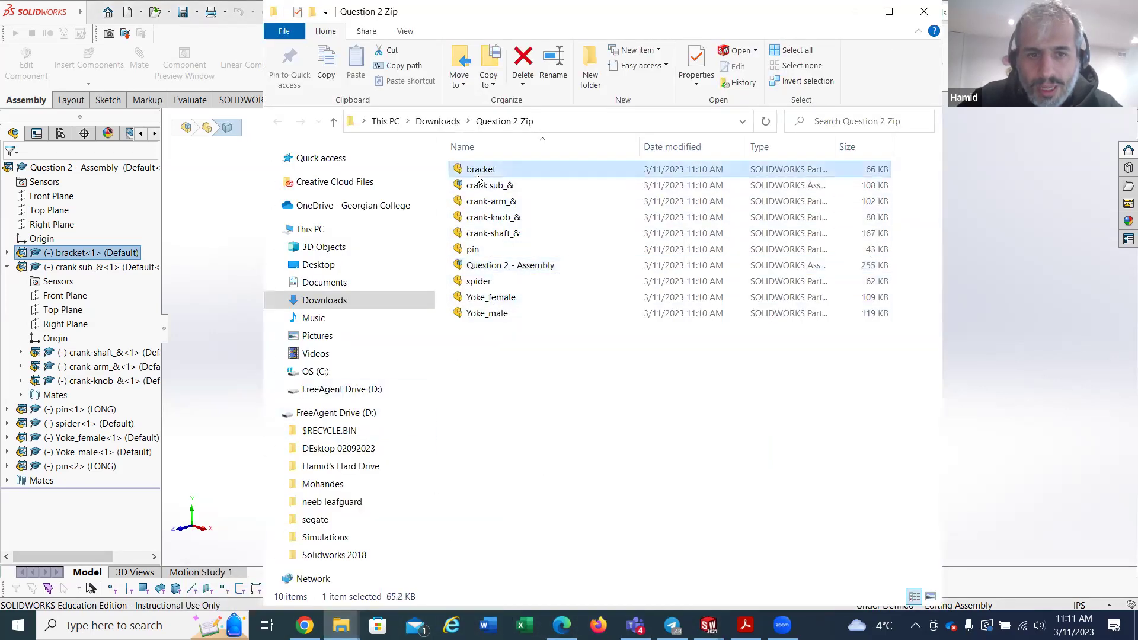
double_click(478, 174)
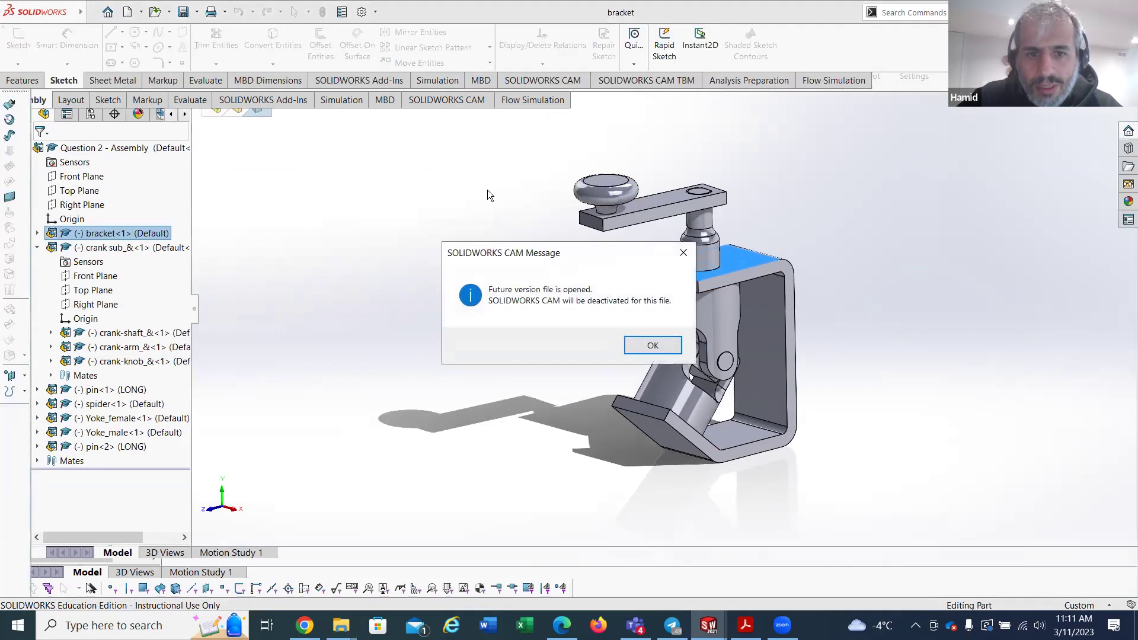
left_click(636, 346)
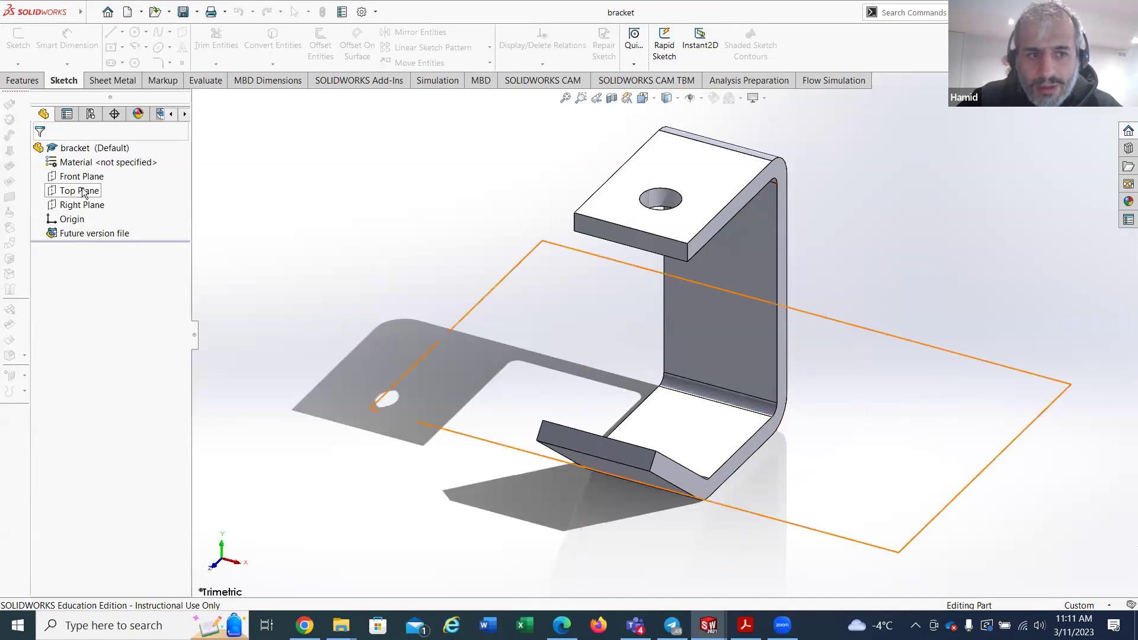
Step: Show the bracket part's origin and Right Plane, and close the part to return to the assembly
left_click(75, 221)
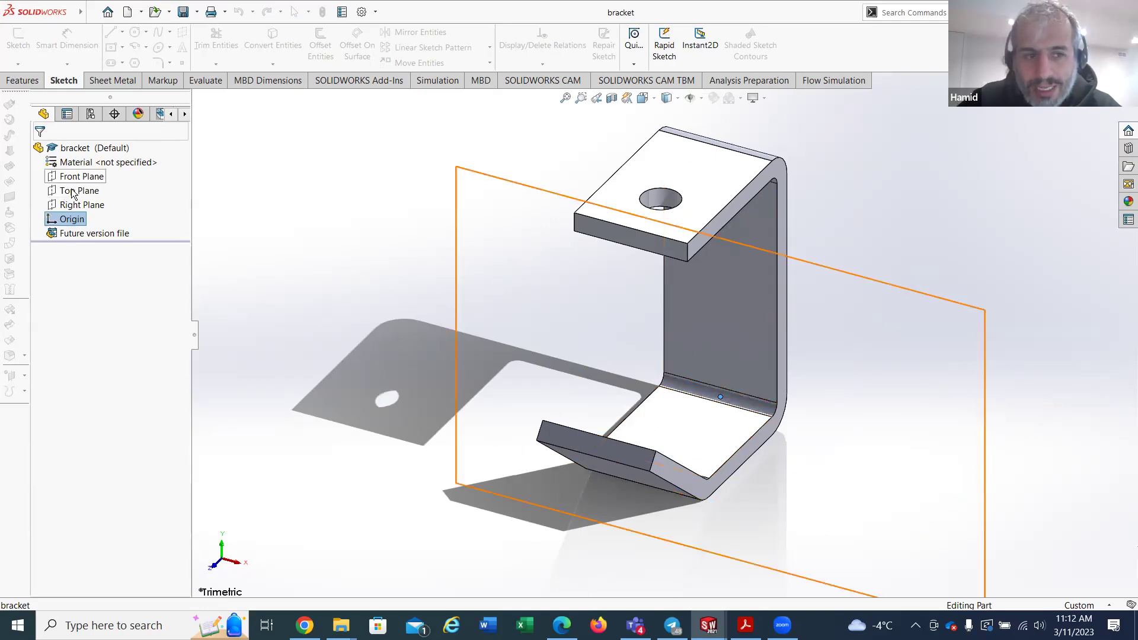
left_click(81, 206)
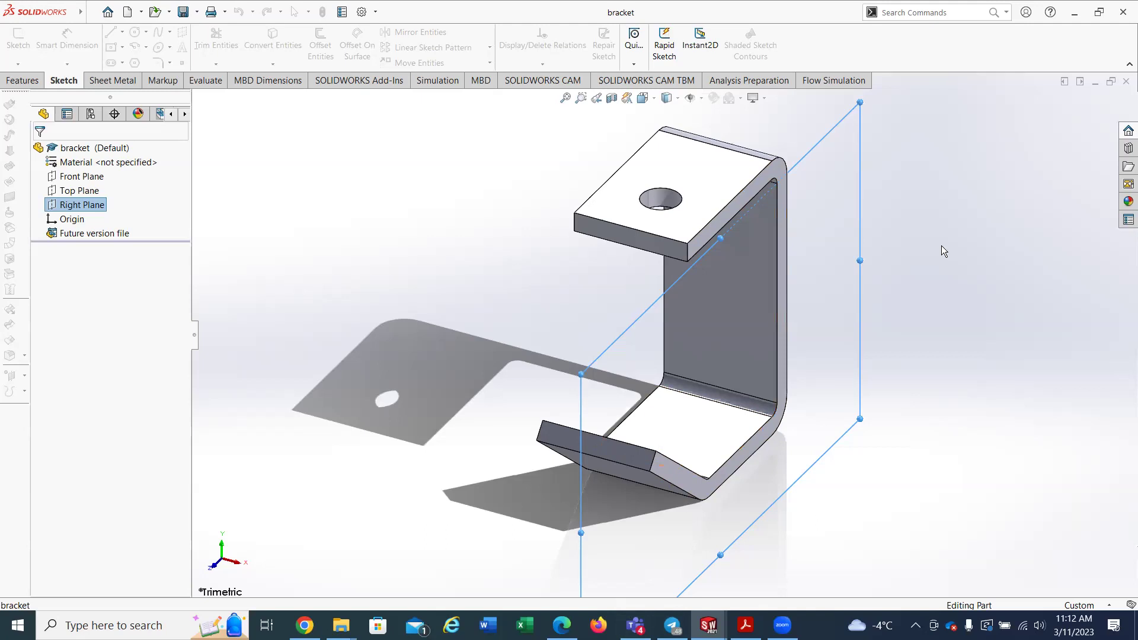
left_click(1127, 83)
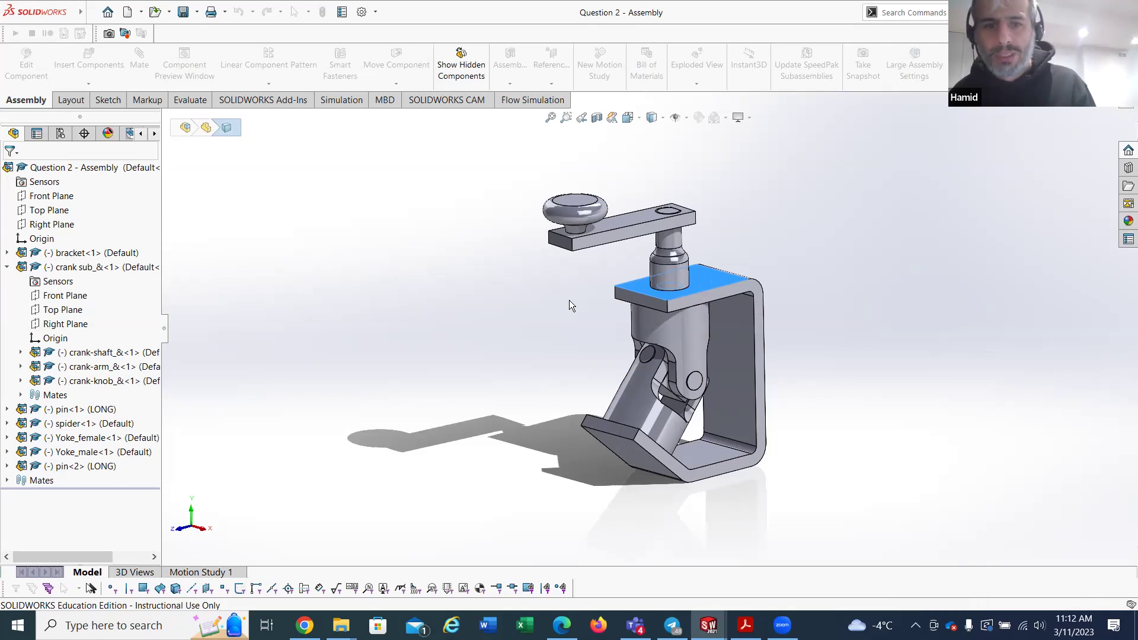
Step: Close the remaining open documents, including the Ex-4 part with its sketch
key("ctrl+Tab")
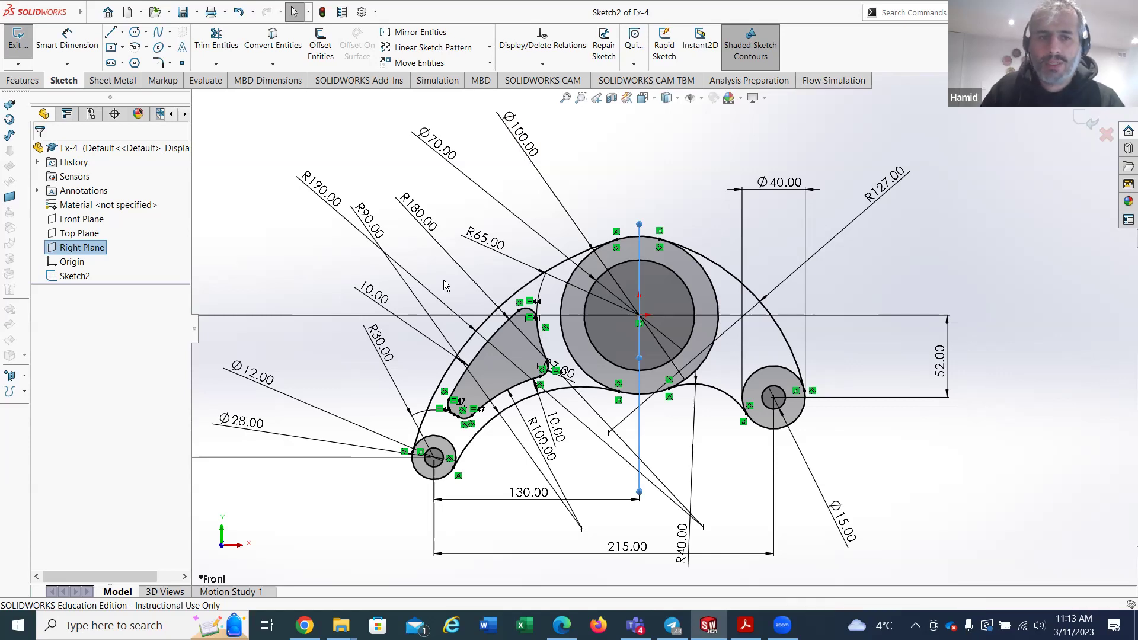
key("ctrl+w")
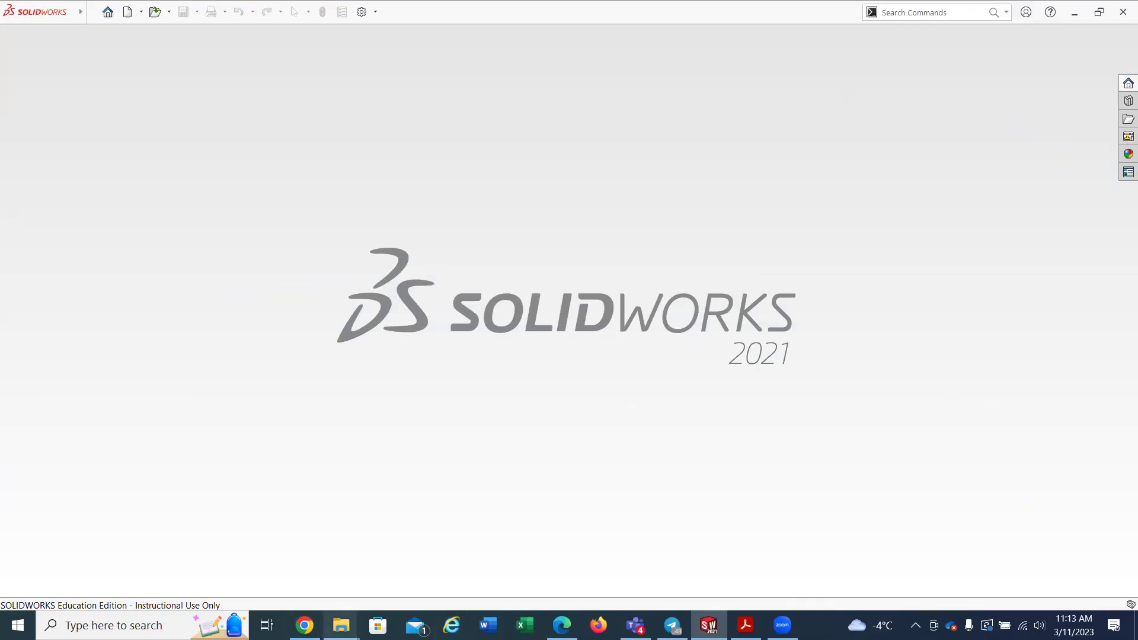
mouse_move(341, 625)
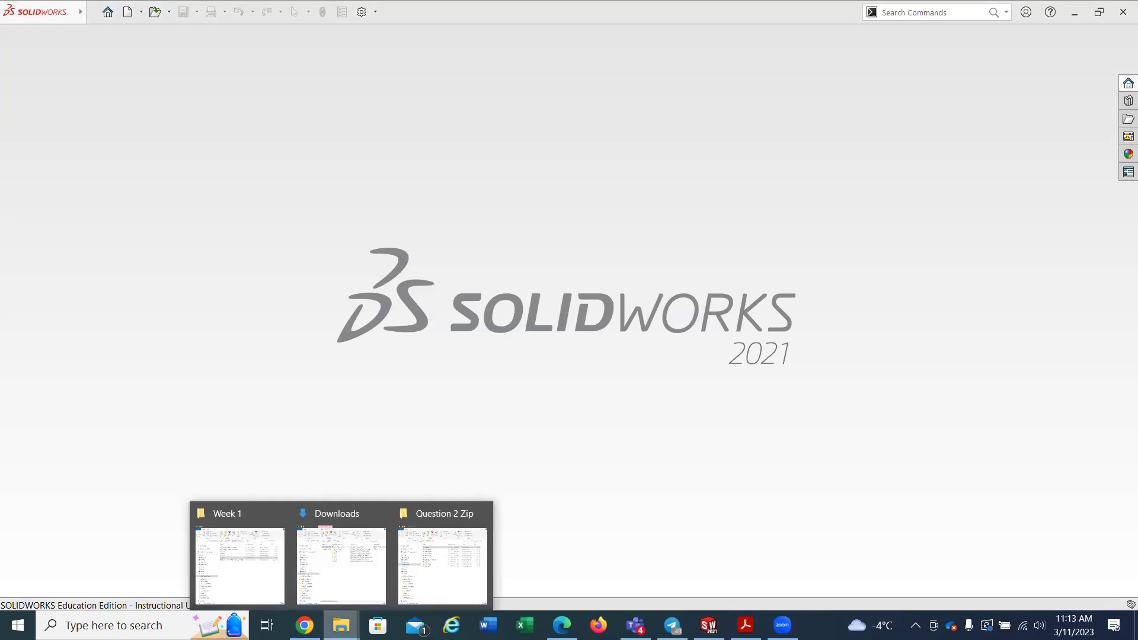
left_click(307, 259)
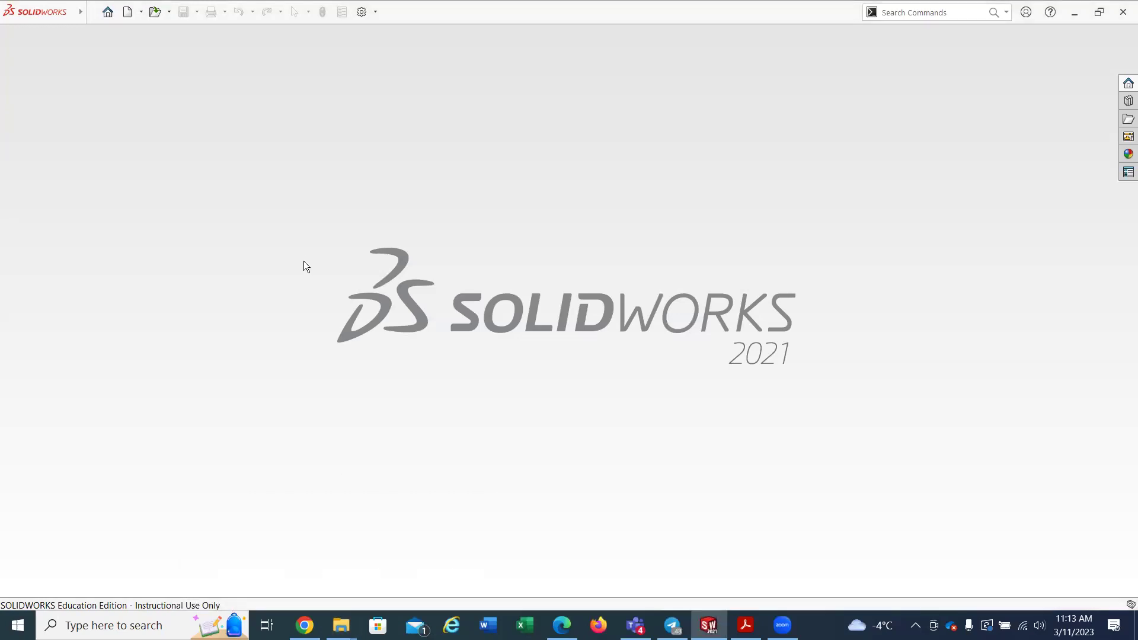
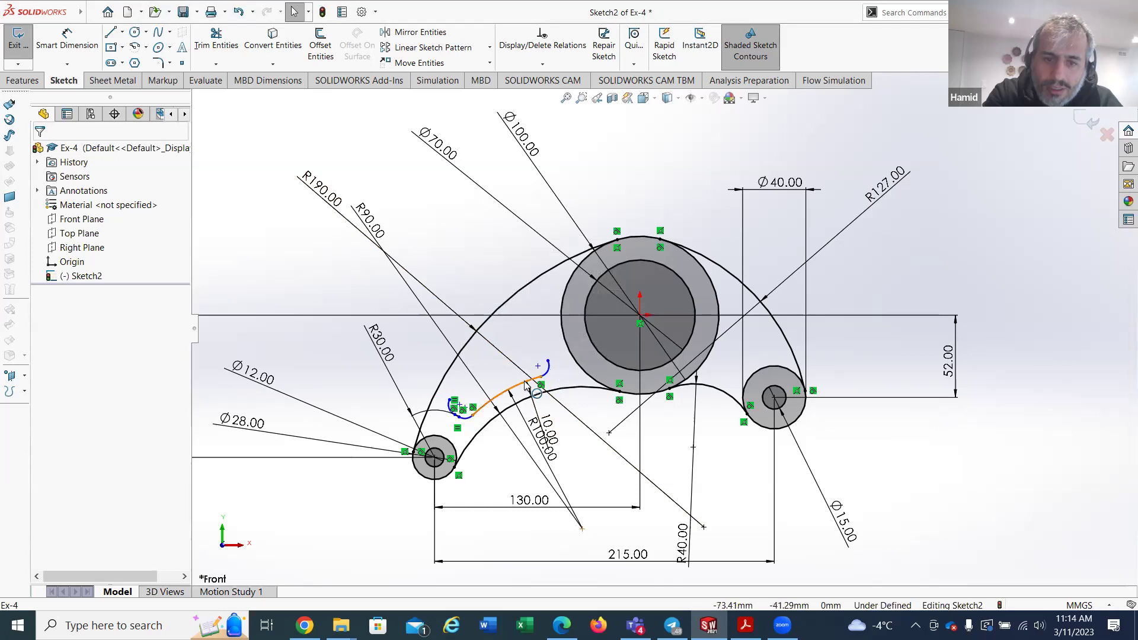
Step: Delete the remaining arcs of the curved slot, including the R100 lower arc, the R7 end arc and the R30 construction arc
left_click(524, 384)
key("Delete")
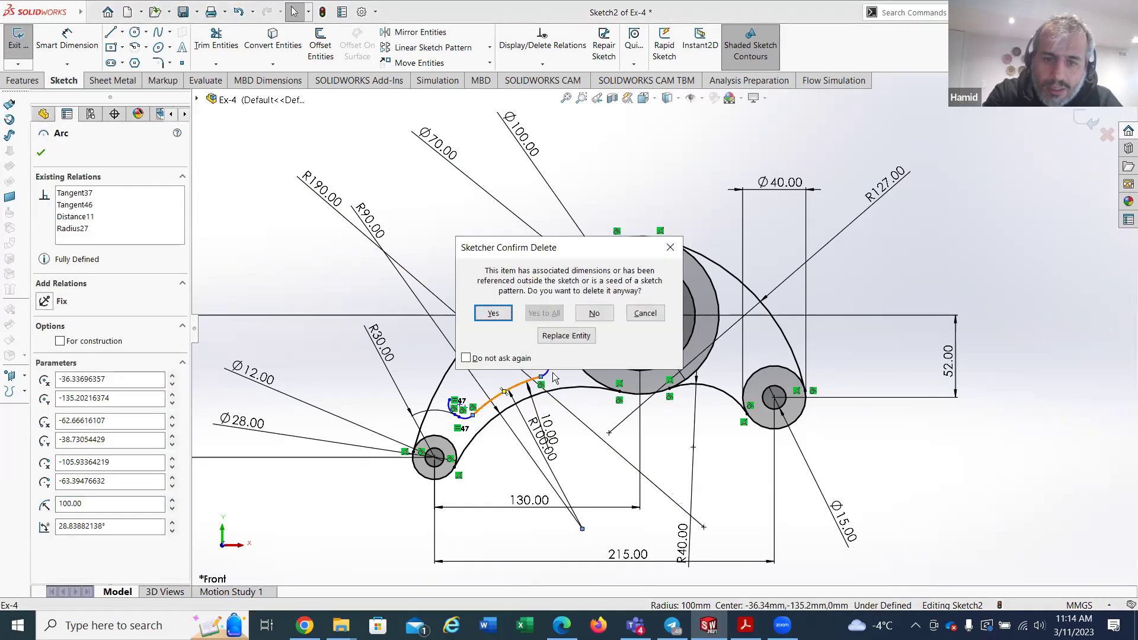
left_click(495, 314)
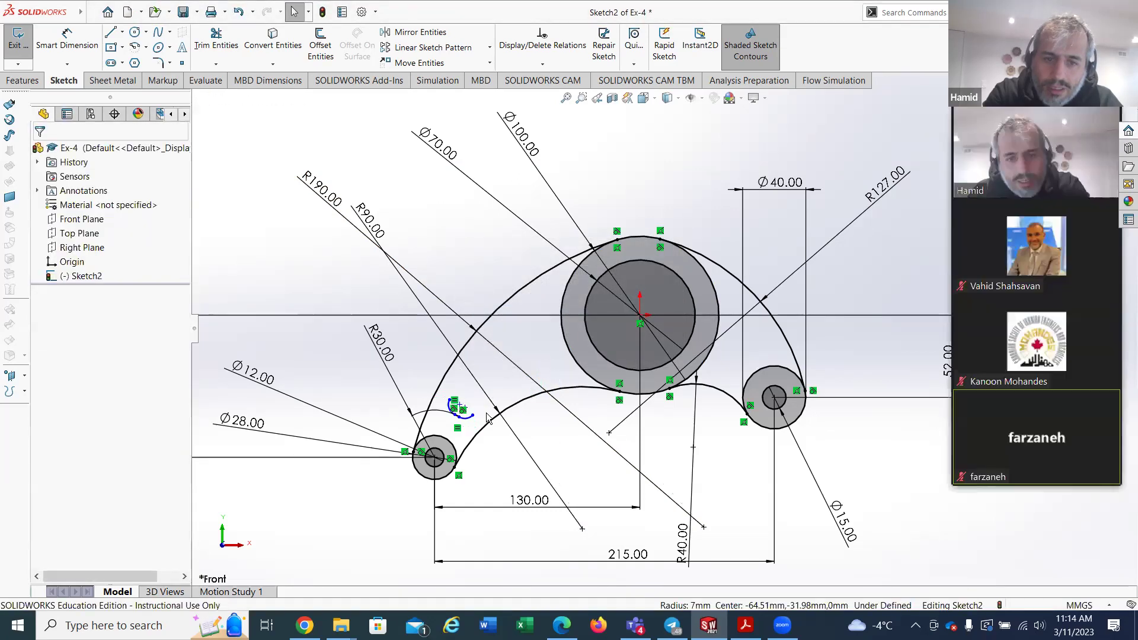
left_click_drag(457, 417, 458, 420)
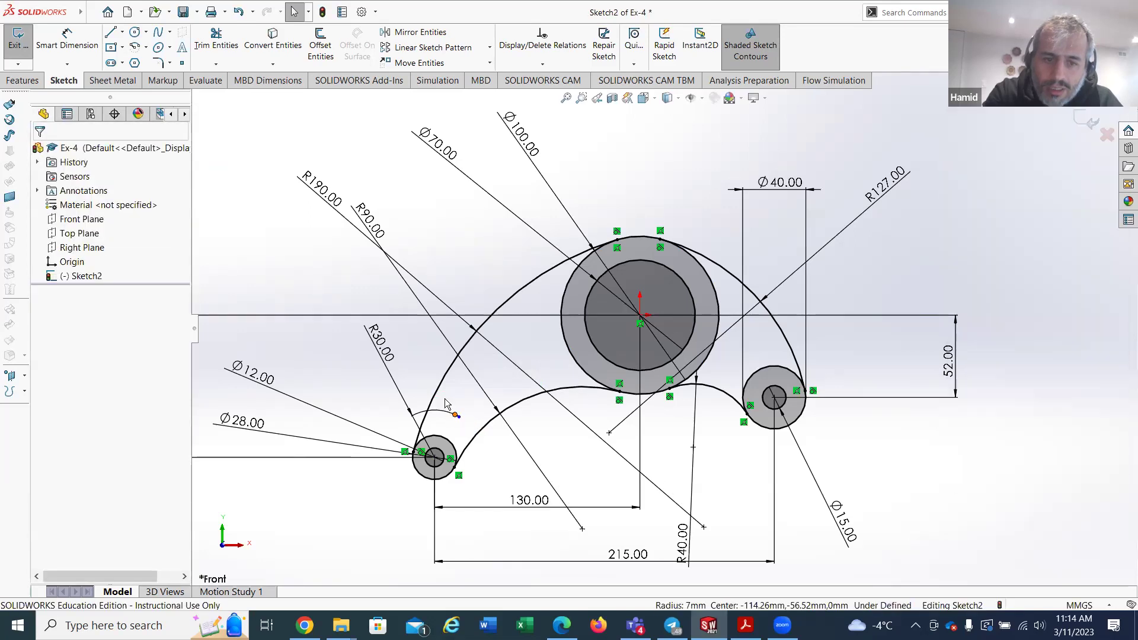
left_click(447, 403)
key("Delete")
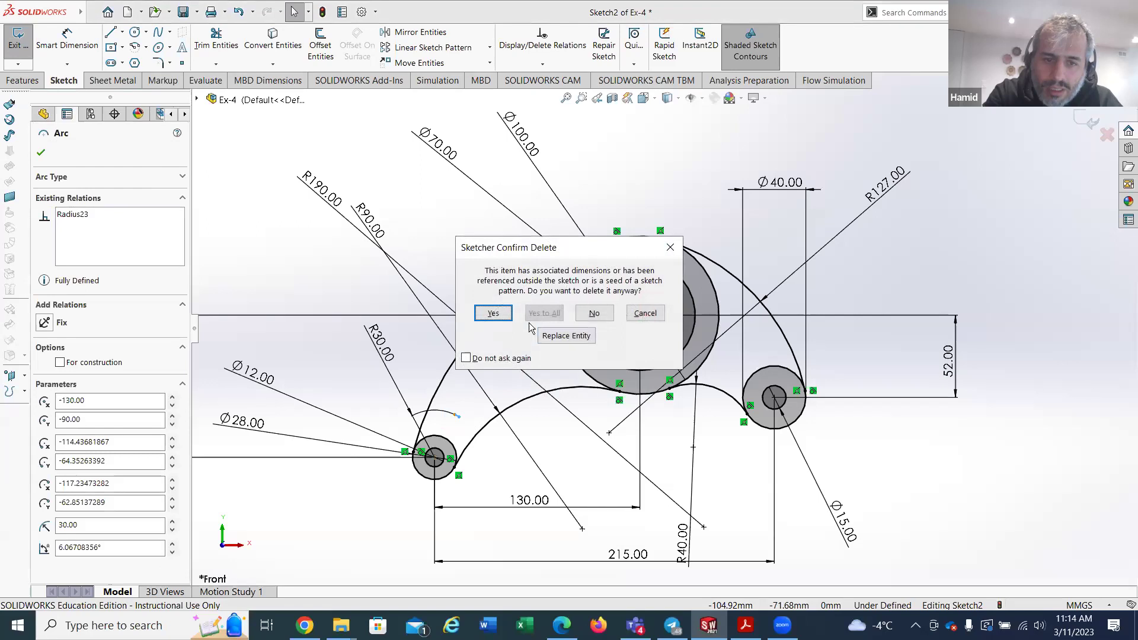
left_click(493, 313)
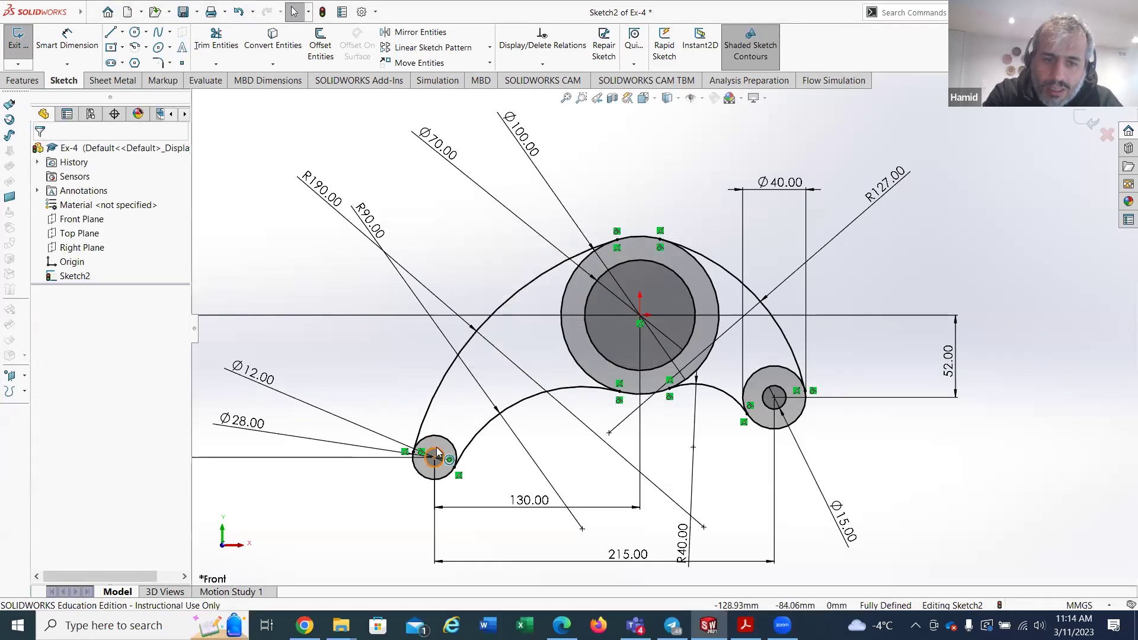
Step: Delete the 12 mm, 70 mm and 15 mm inner circles from the sketch, confirming each deletion
left_click(436, 454)
key("Delete")
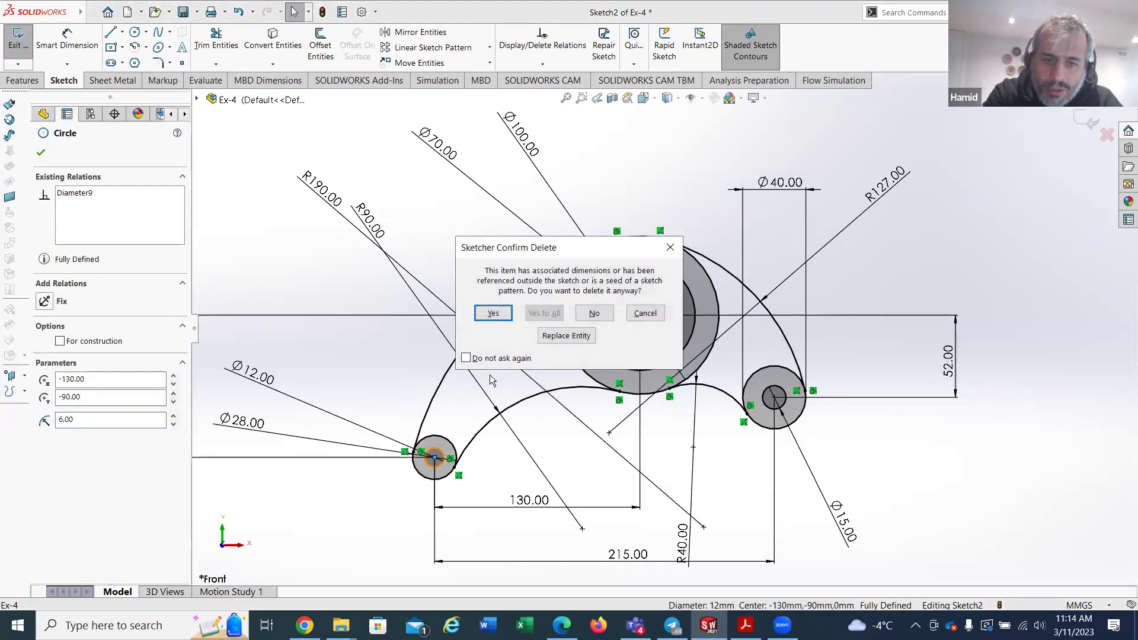
left_click(493, 313)
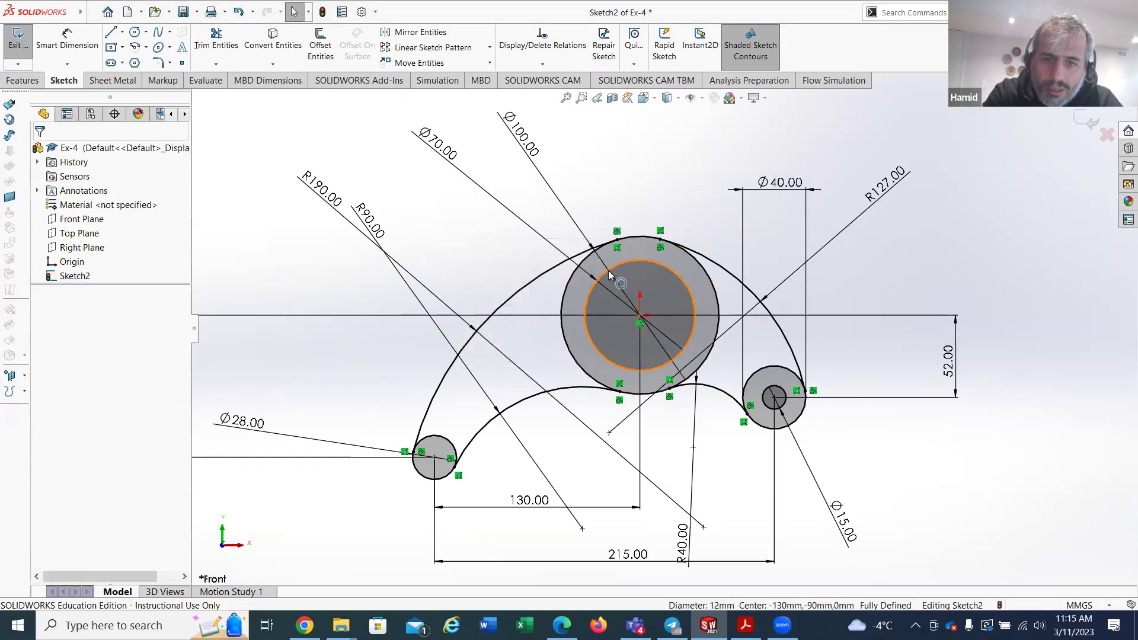
left_click(610, 275)
key("Delete")
left_click(494, 314)
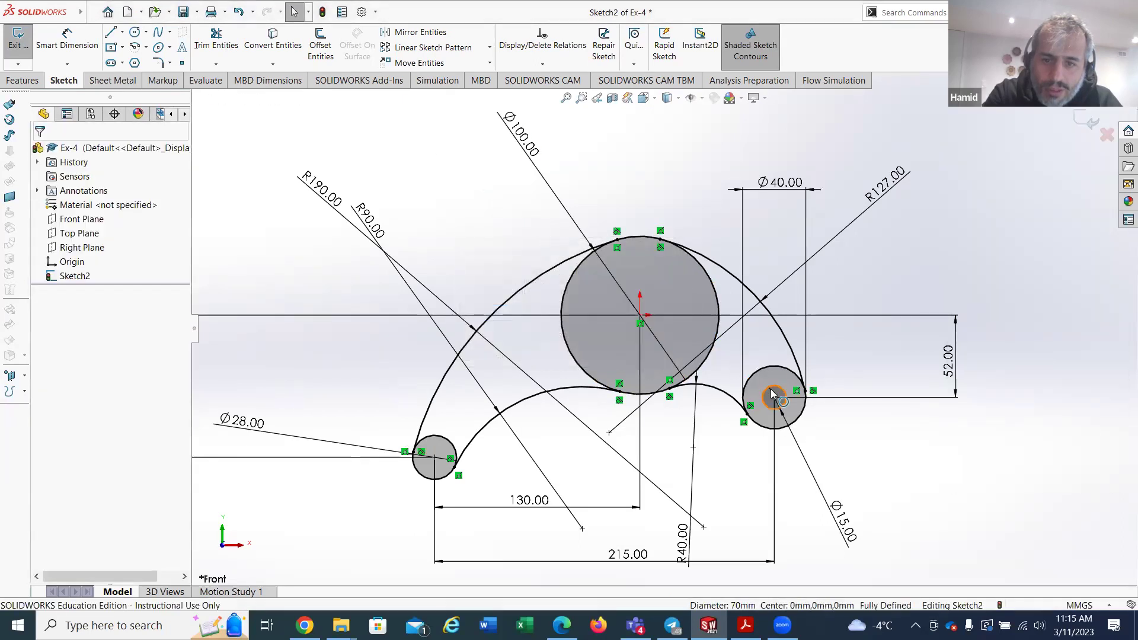
left_click(769, 392)
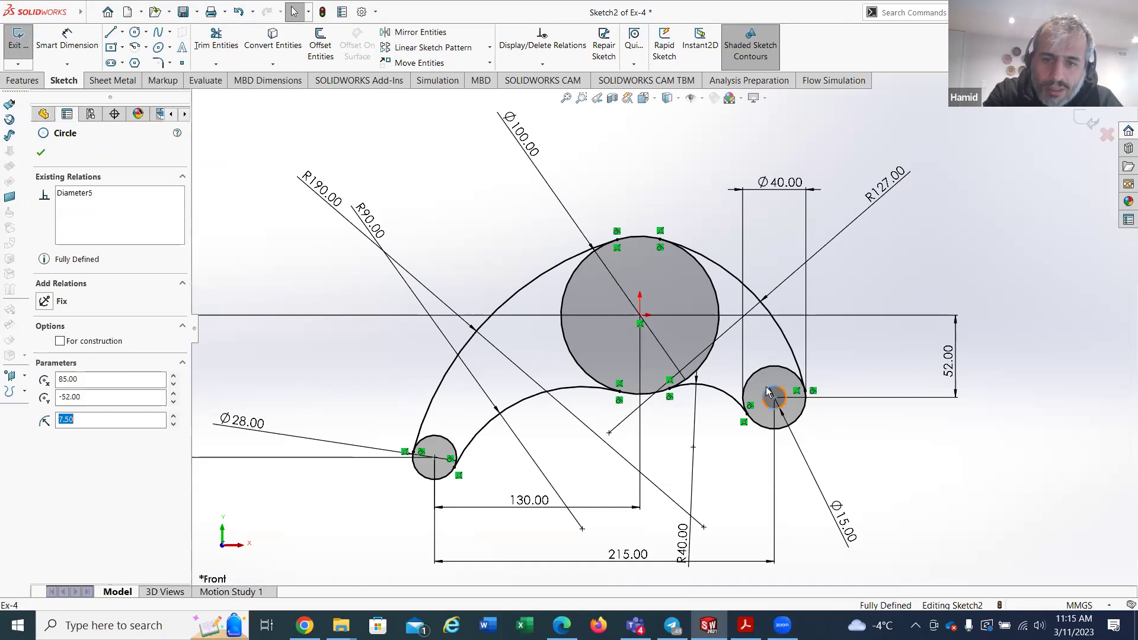
key("Delete")
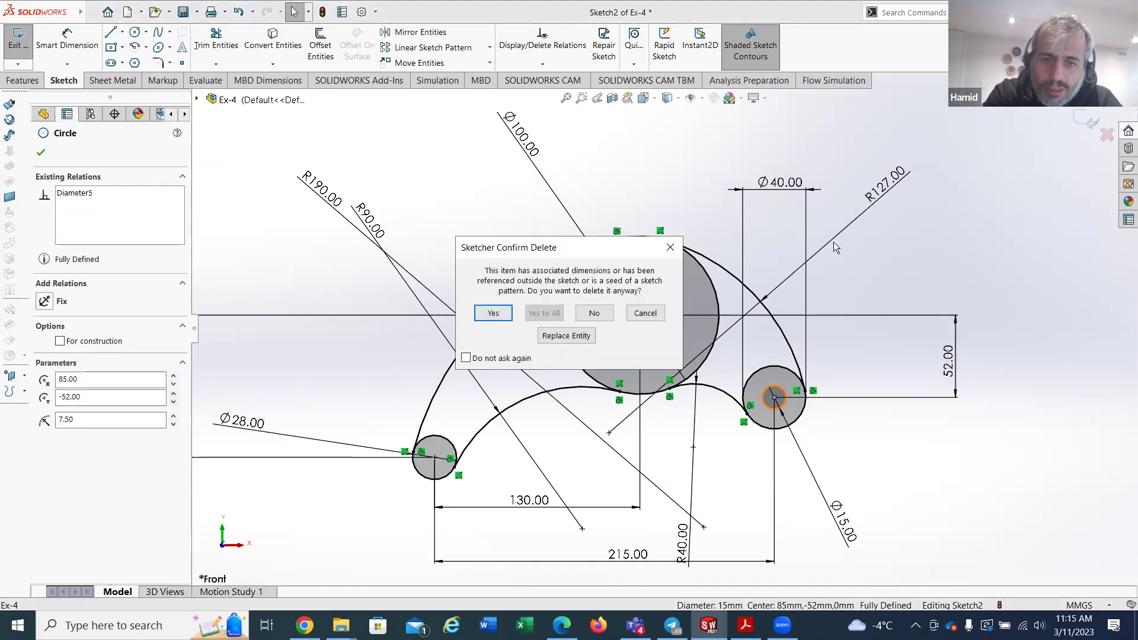
left_click(501, 314)
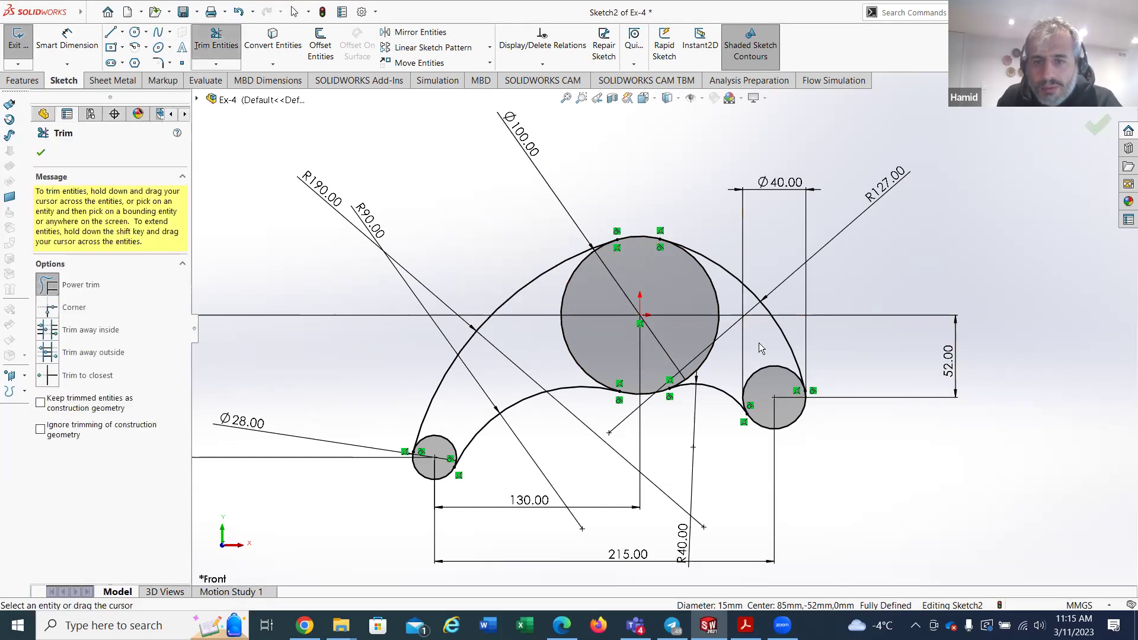
Step: Power-trim the circle portions inside the outline and extrude the resulting closed profile 20 mm blind
mouse_move(771, 385)
left_mouse_down()
mouse_move(711, 313)
mouse_move(603, 286)
mouse_move(529, 337)
mouse_move(445, 457)
left_mouse_up()
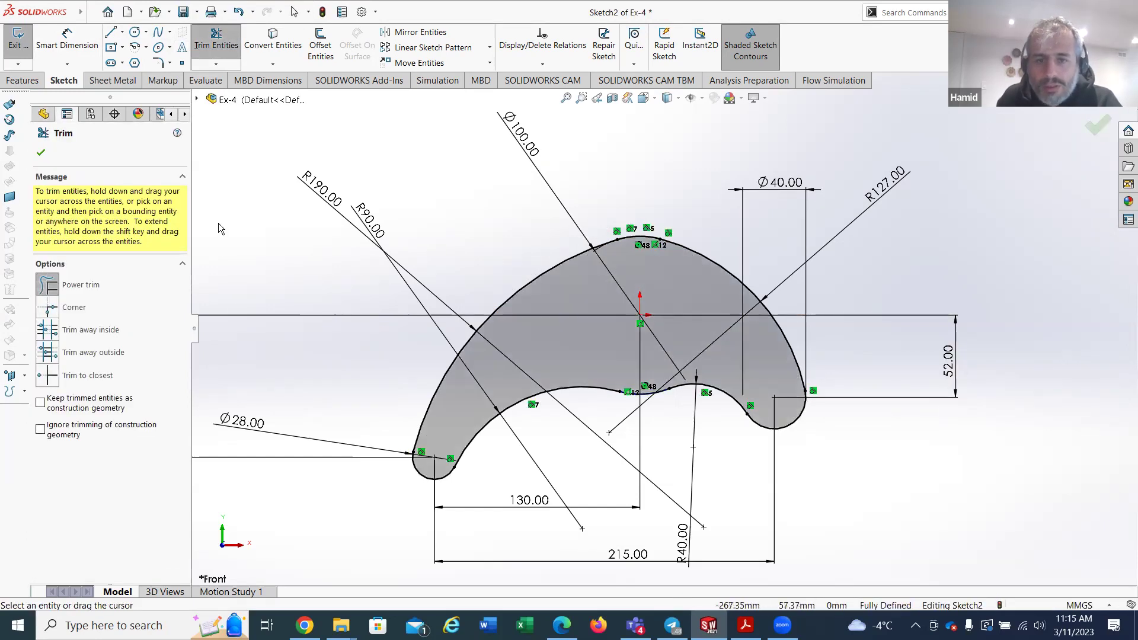
left_click(41, 153)
left_click(22, 80)
left_click(24, 44)
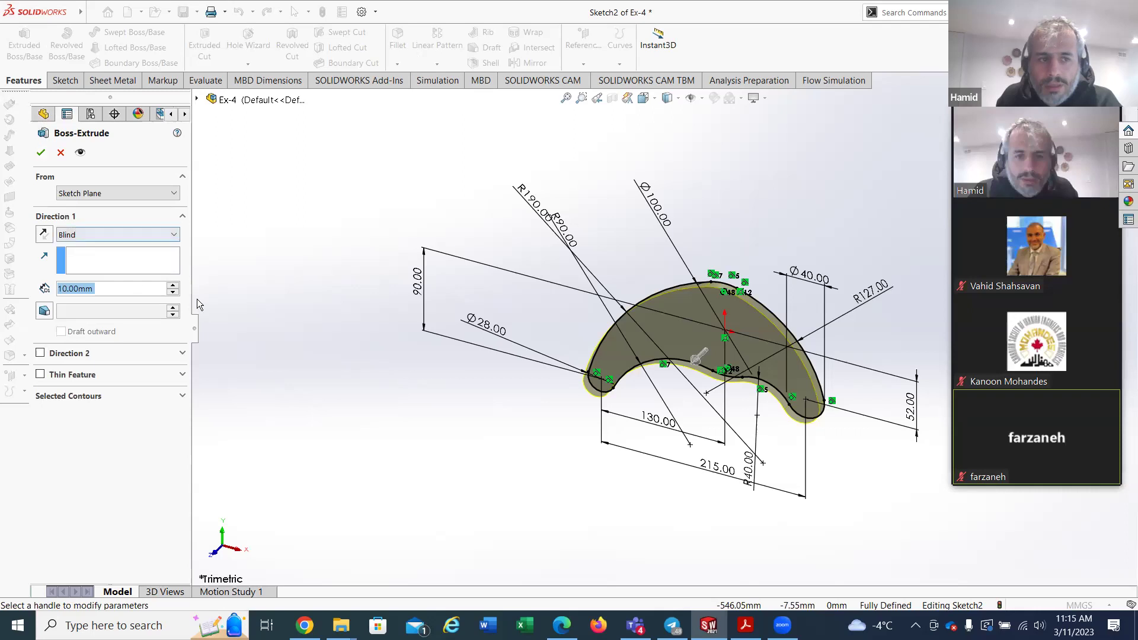
left_click(173, 287)
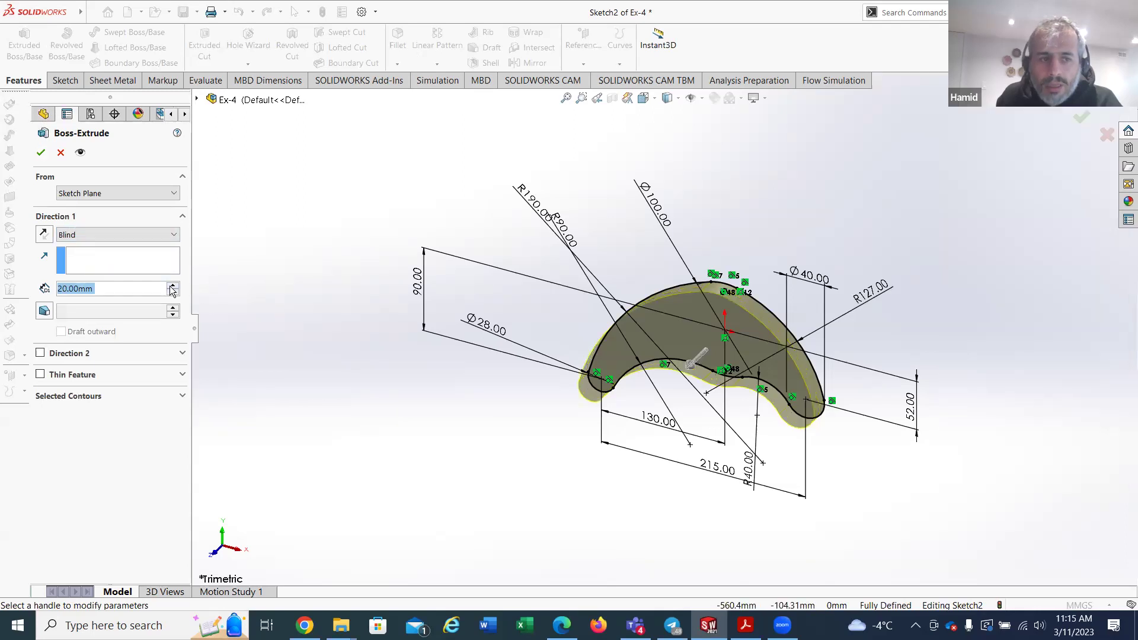
left_click(40, 152)
Step: Start a sketch on the plate's front face and draw a circle of about 9.9 mm radius on its left arm
left_click(711, 371)
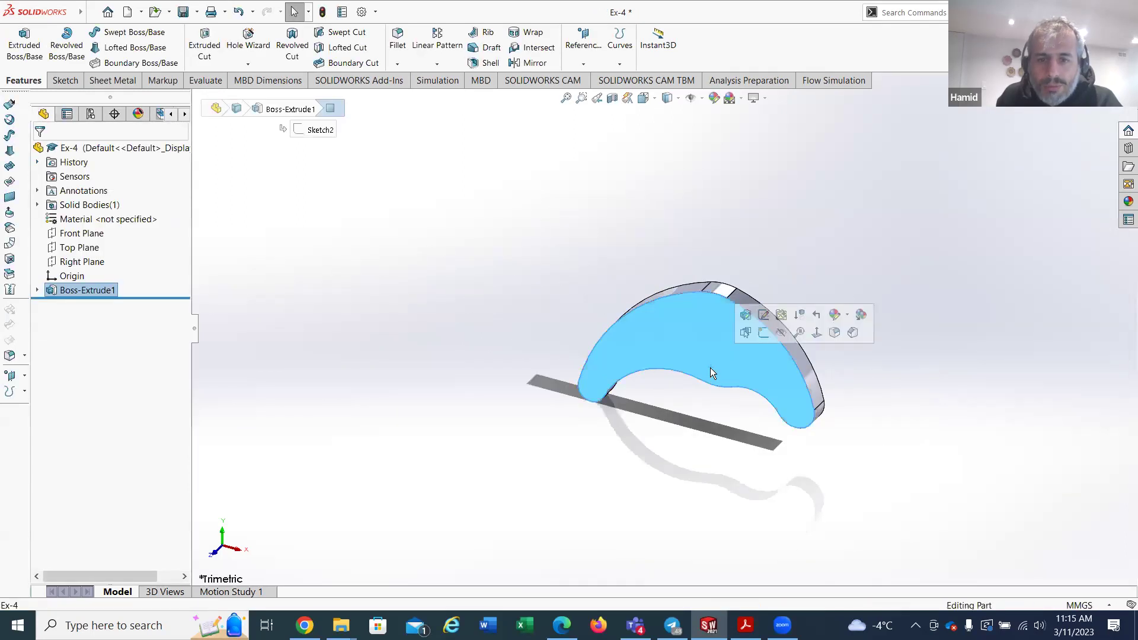
left_click(59, 81)
left_click(18, 39)
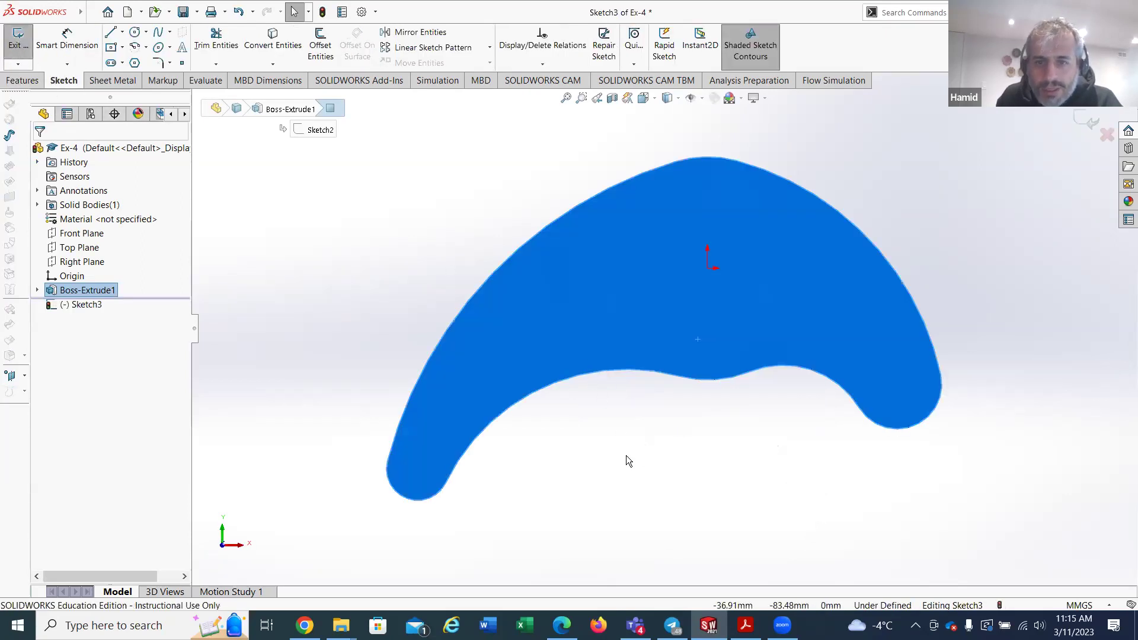
left_click(626, 456)
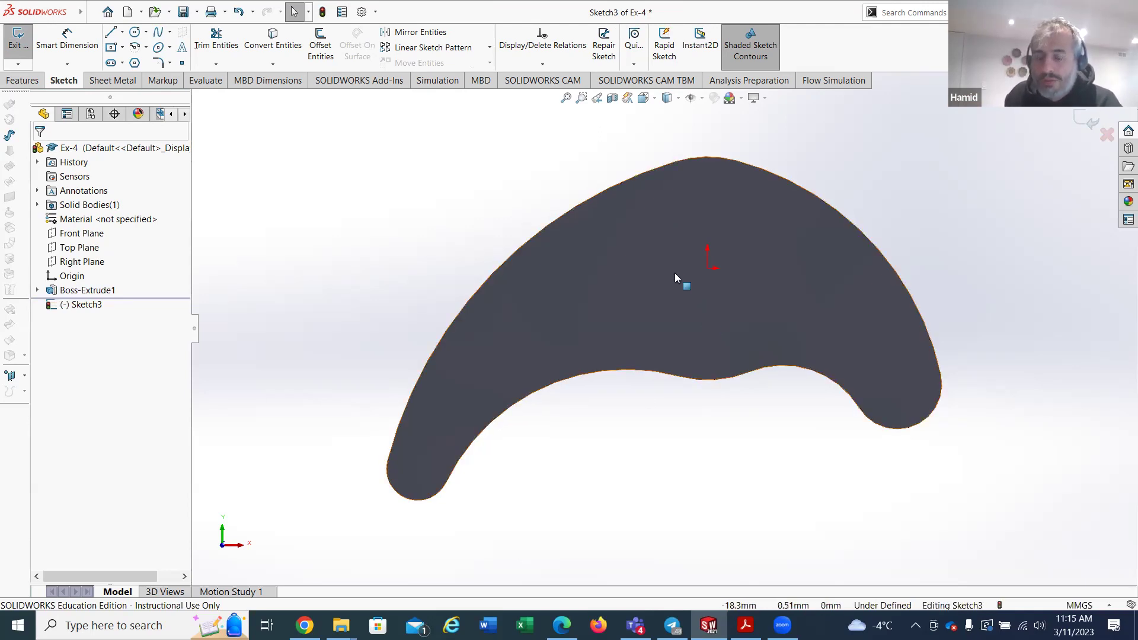
middle_click_drag(733, 266, 246, 493)
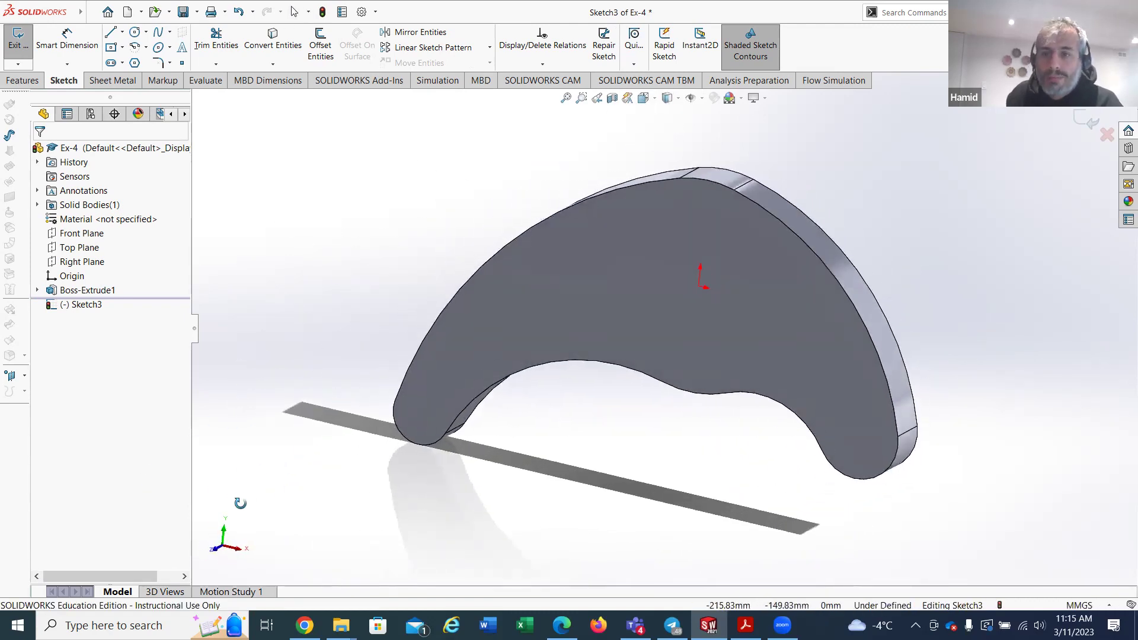
left_click(555, 285)
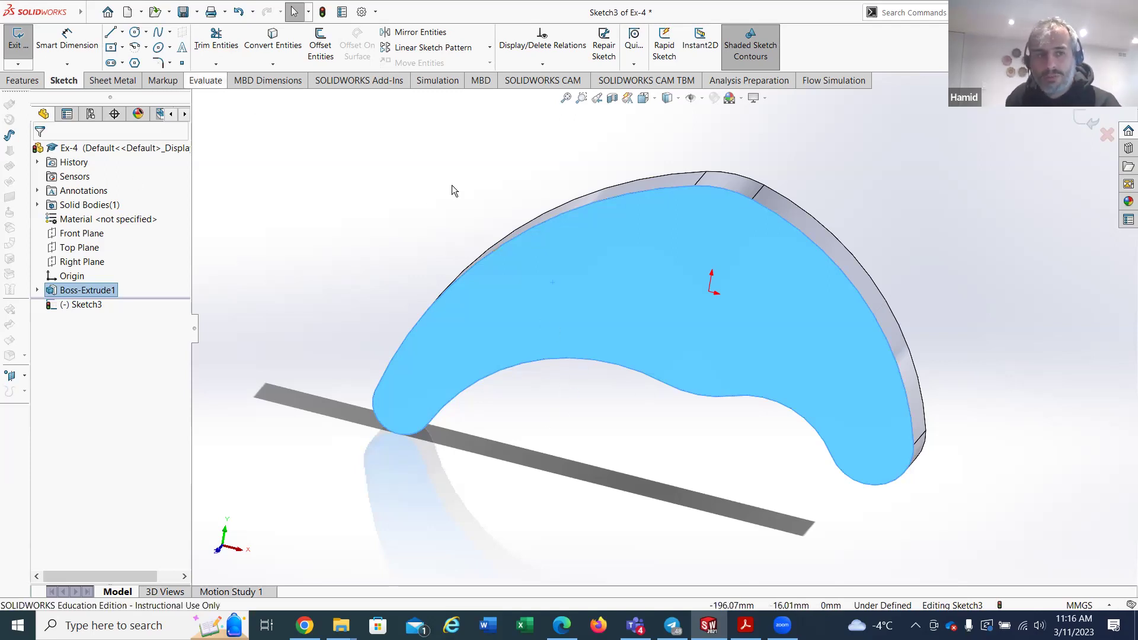
left_click(135, 31)
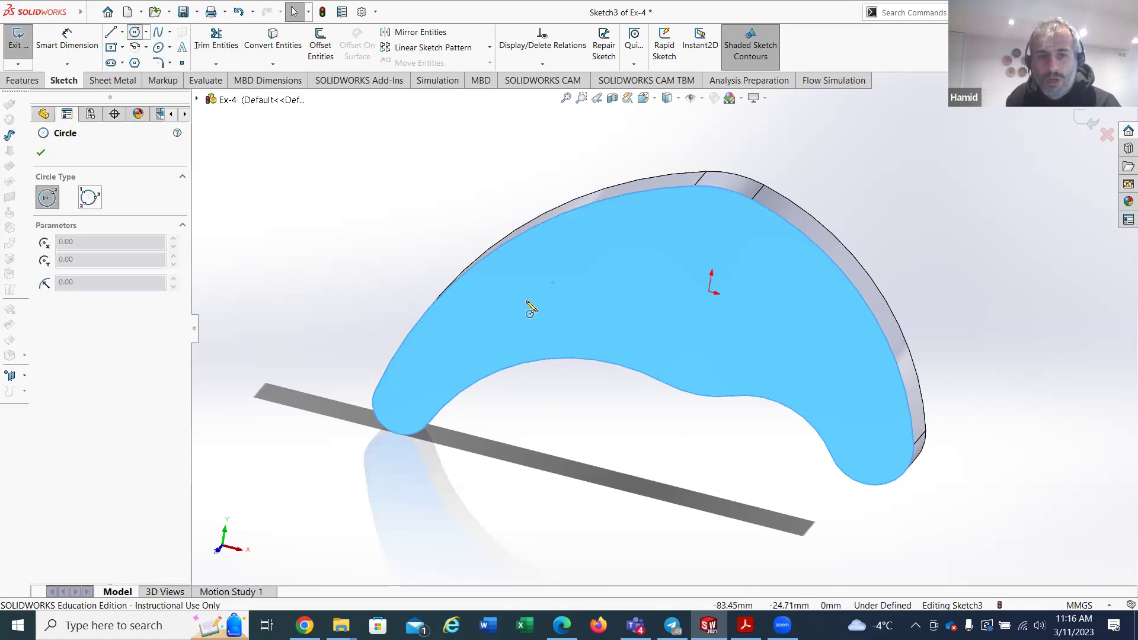
left_click(505, 295)
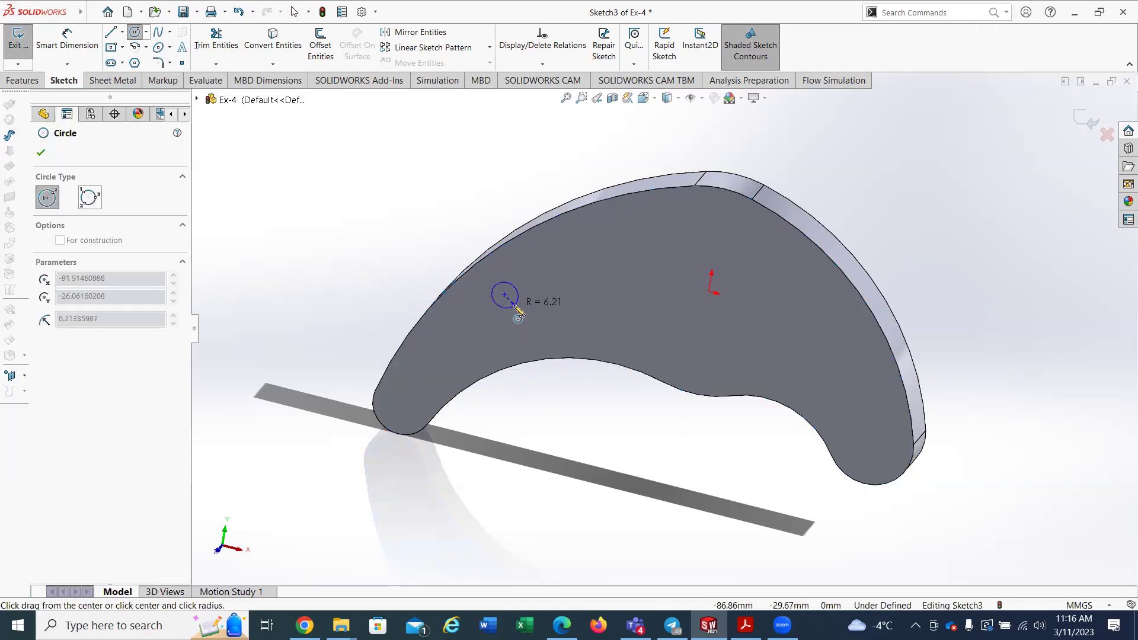
left_click(520, 309)
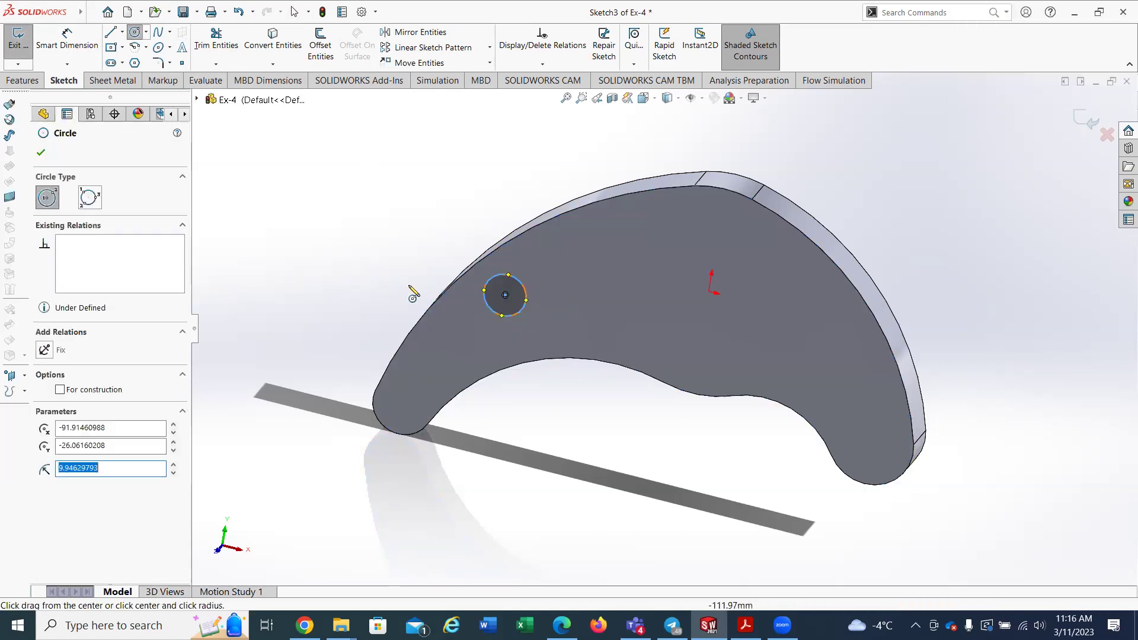
left_click(41, 152)
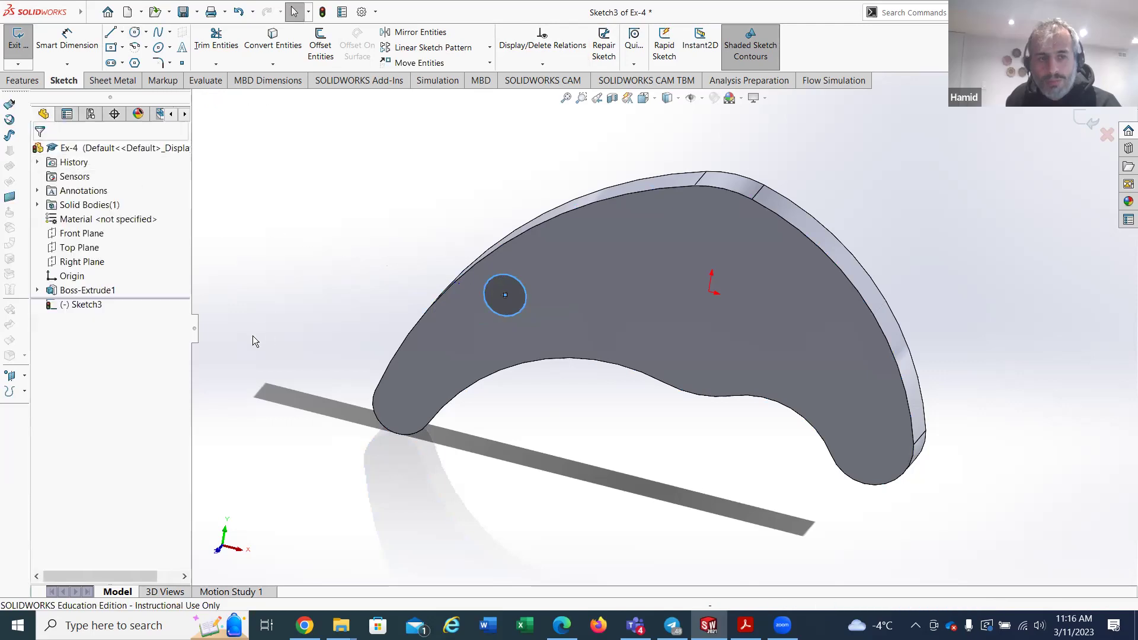
Step: Exit the circle sketch, then open the plate's extrusion definition for review and accept it as is
left_click(78, 291)
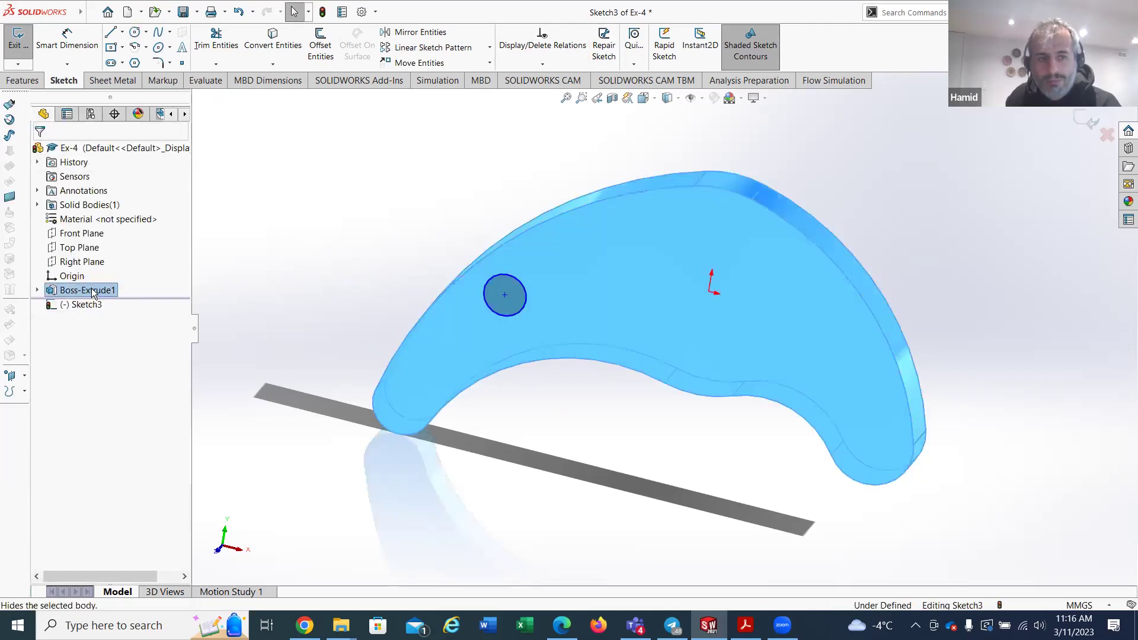
right_click(89, 292)
key("Escape")
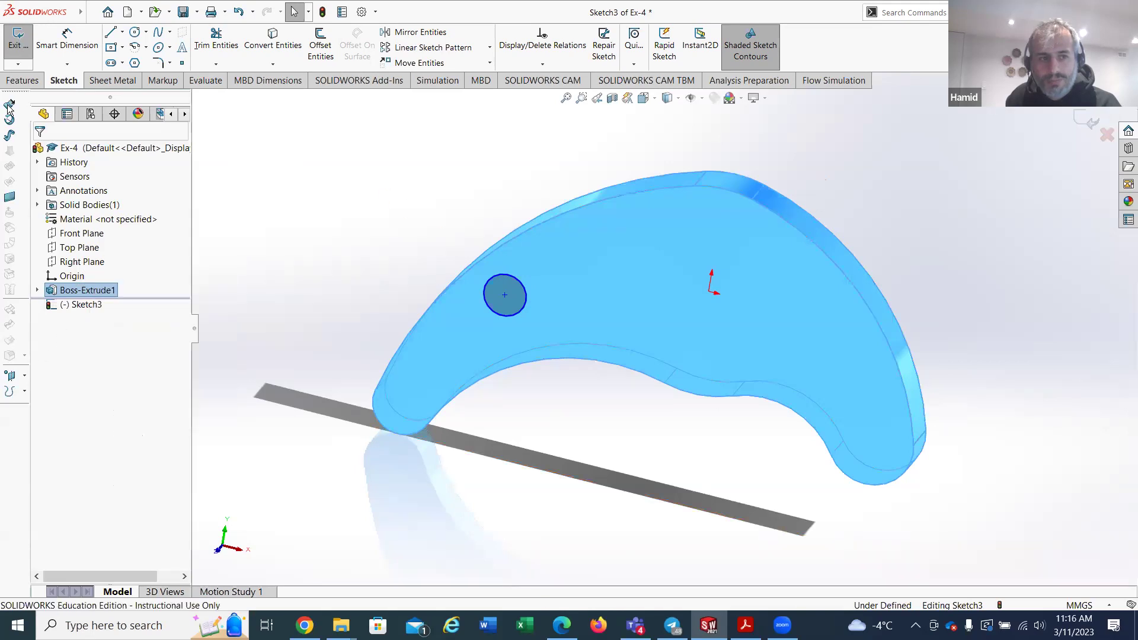
left_click(15, 45)
right_click(83, 290)
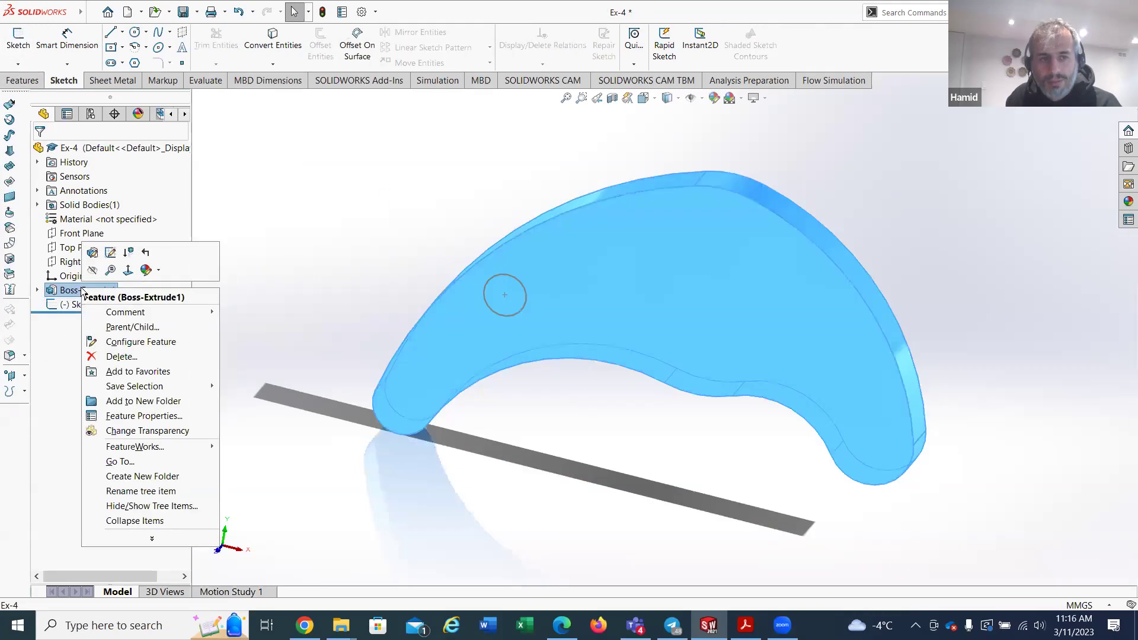
left_click(94, 252)
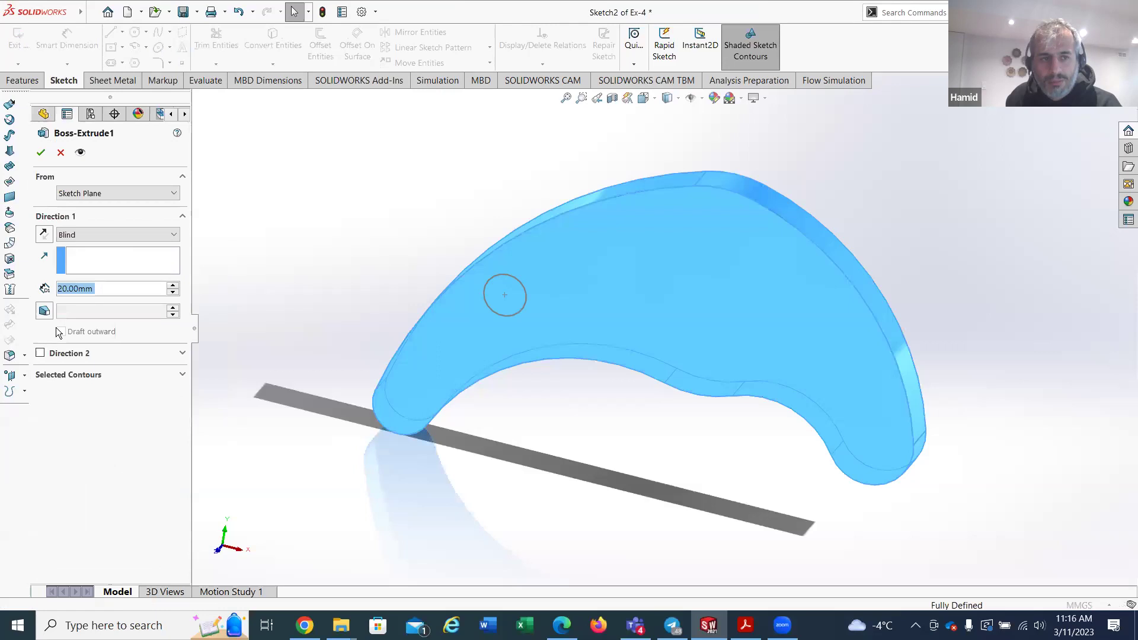
left_click(40, 152)
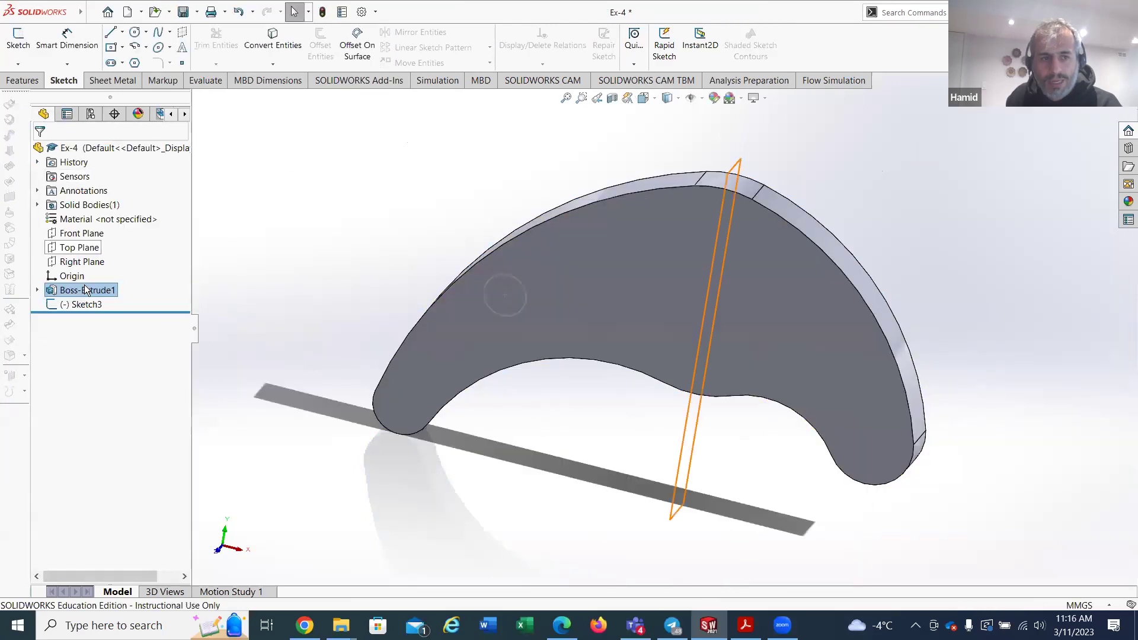
Step: Cut-extrude the circle on the plate's left arm 10 mm blind from its sketch plane
left_click(89, 305)
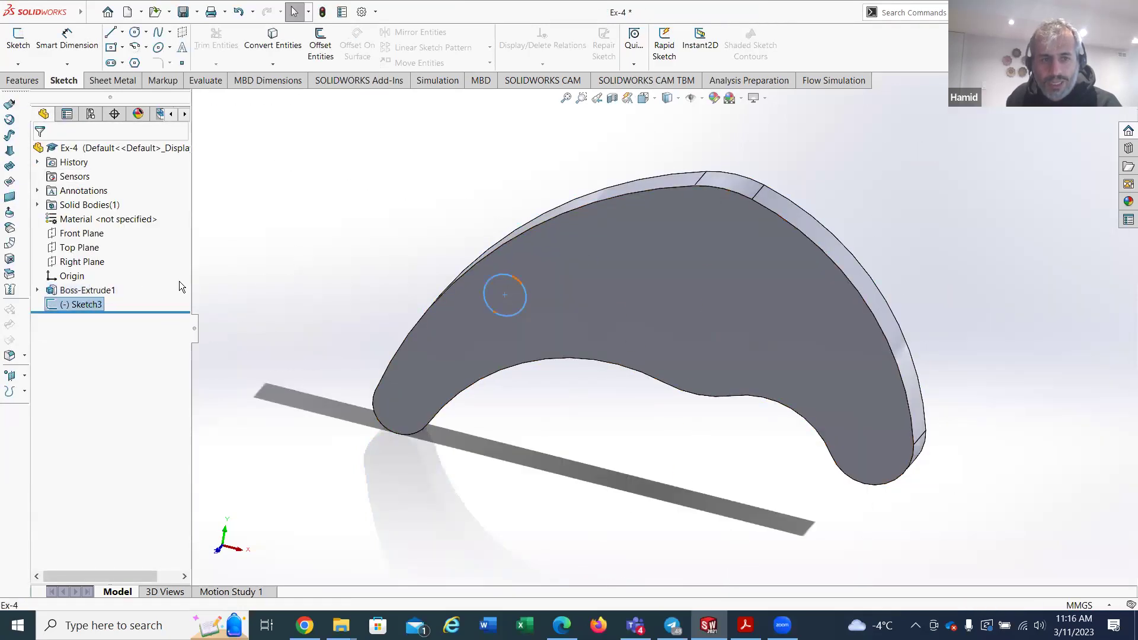
left_click(23, 80)
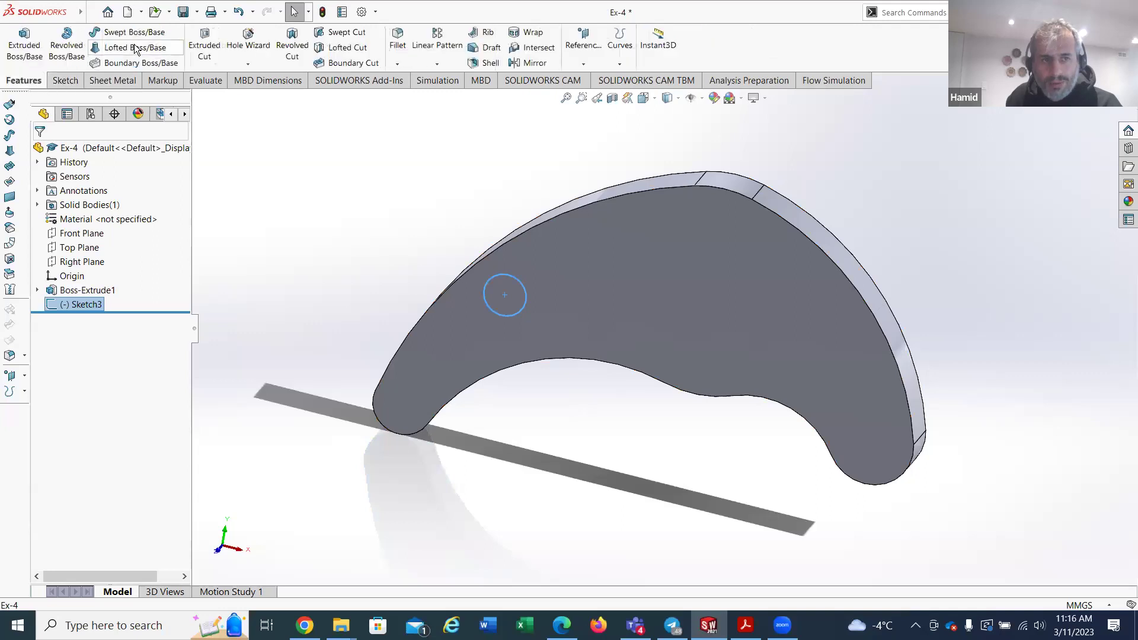
left_click(202, 48)
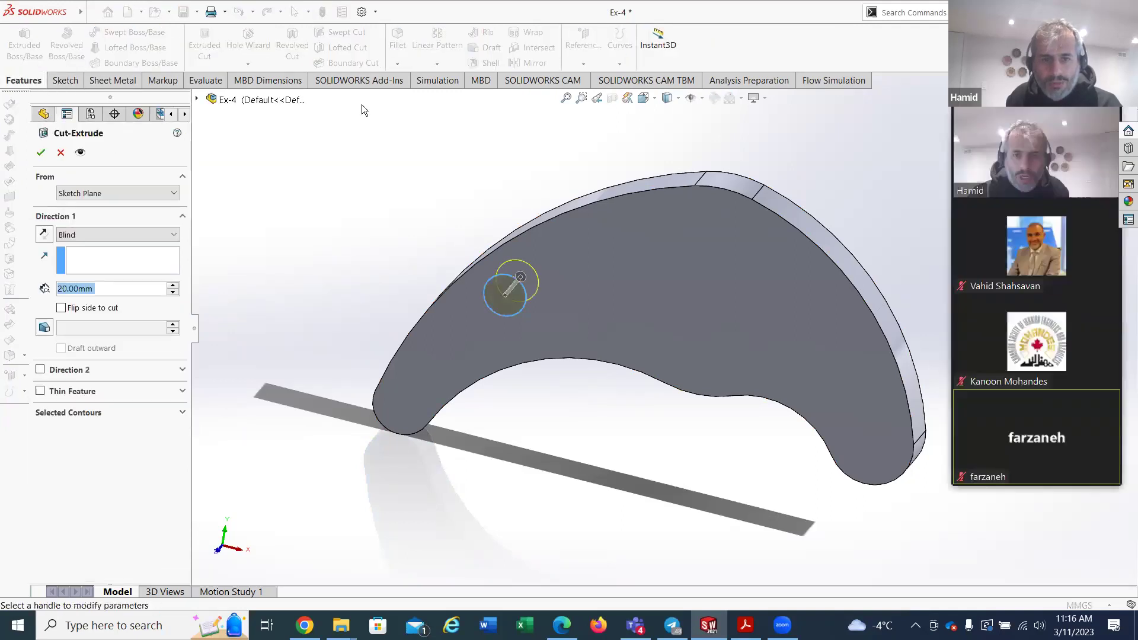
middle_click_drag(599, 302, 548, 418)
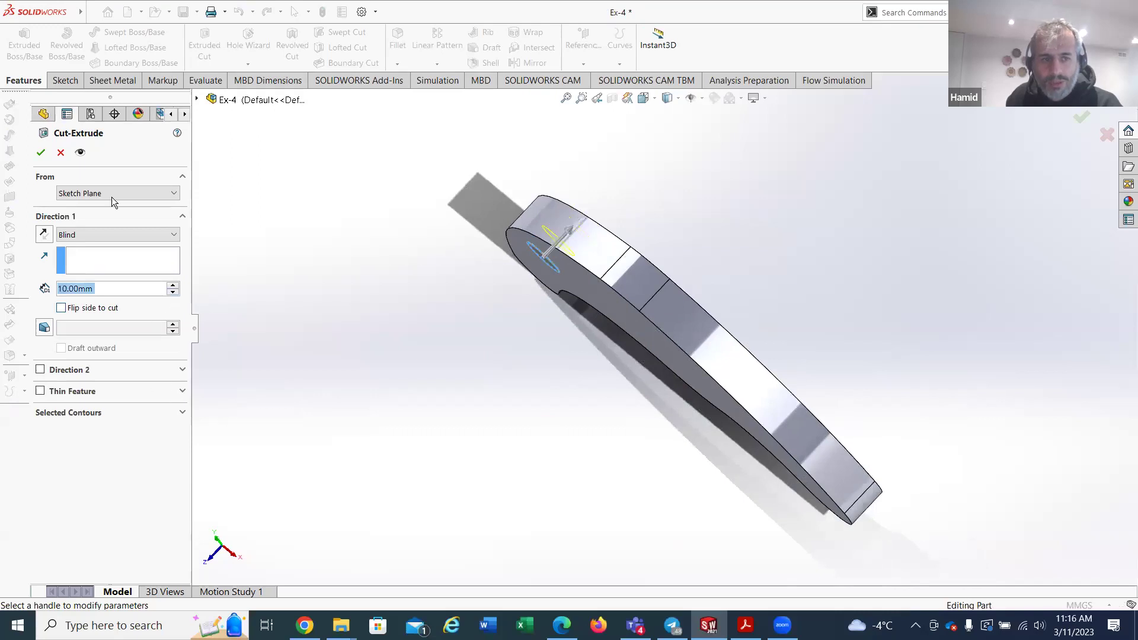
left_click(40, 152)
key("ctrl+1")
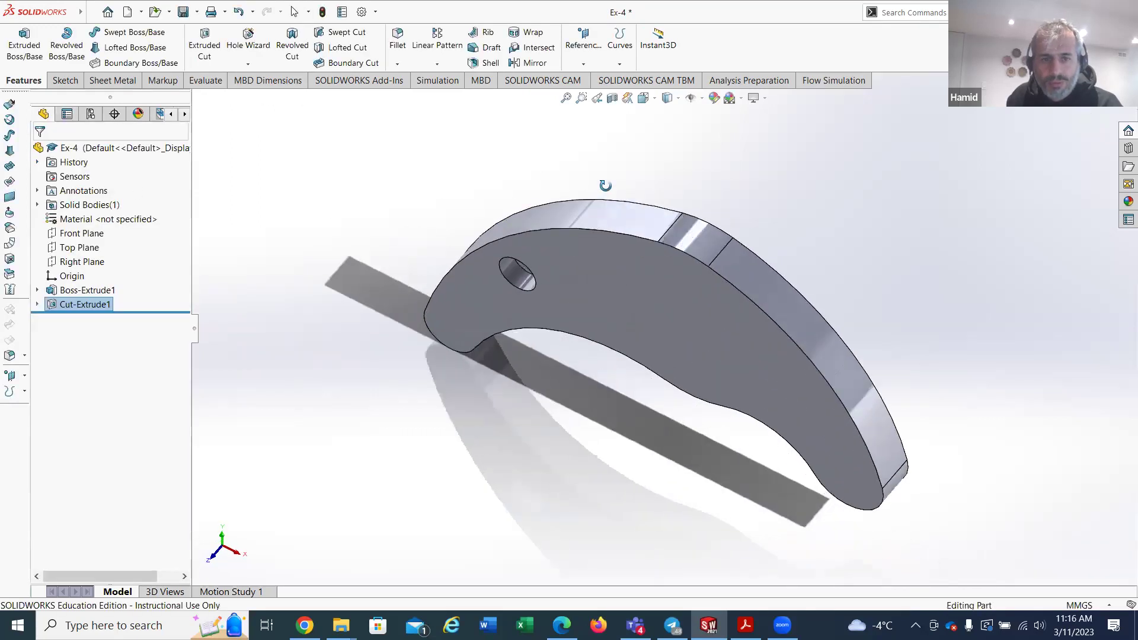
scroll(592, 267, "down", 5)
scroll(682, 297, "up", 5)
middle_click_drag(687, 325, 380, 349)
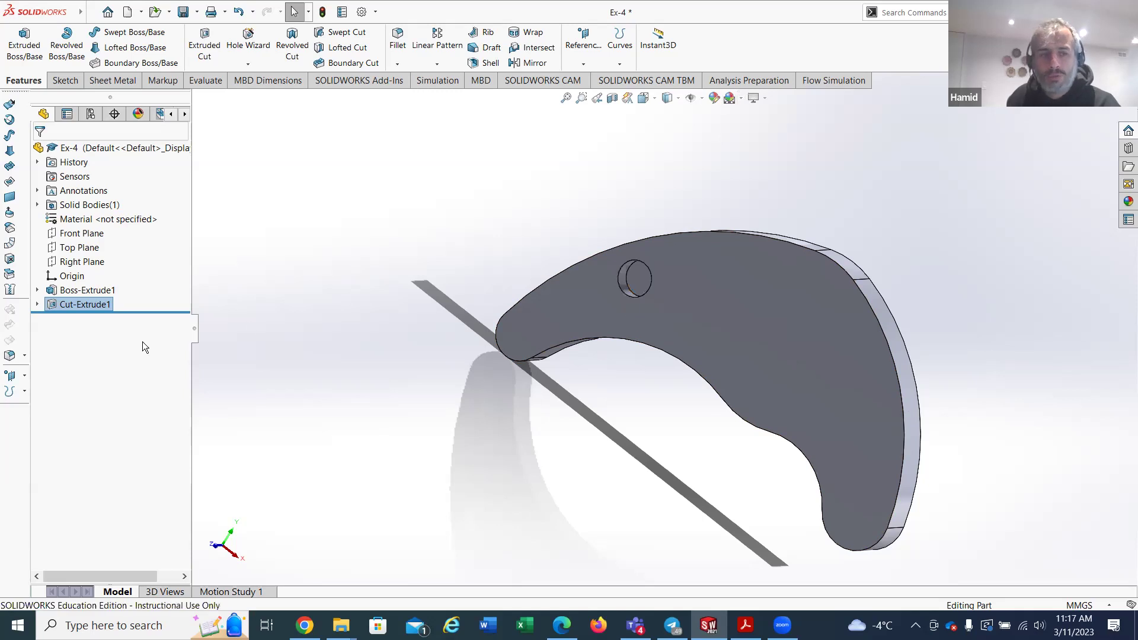
Step: Edit the circular cut and increase its blind depth so it passes through the full plate thickness
right_click(90, 305)
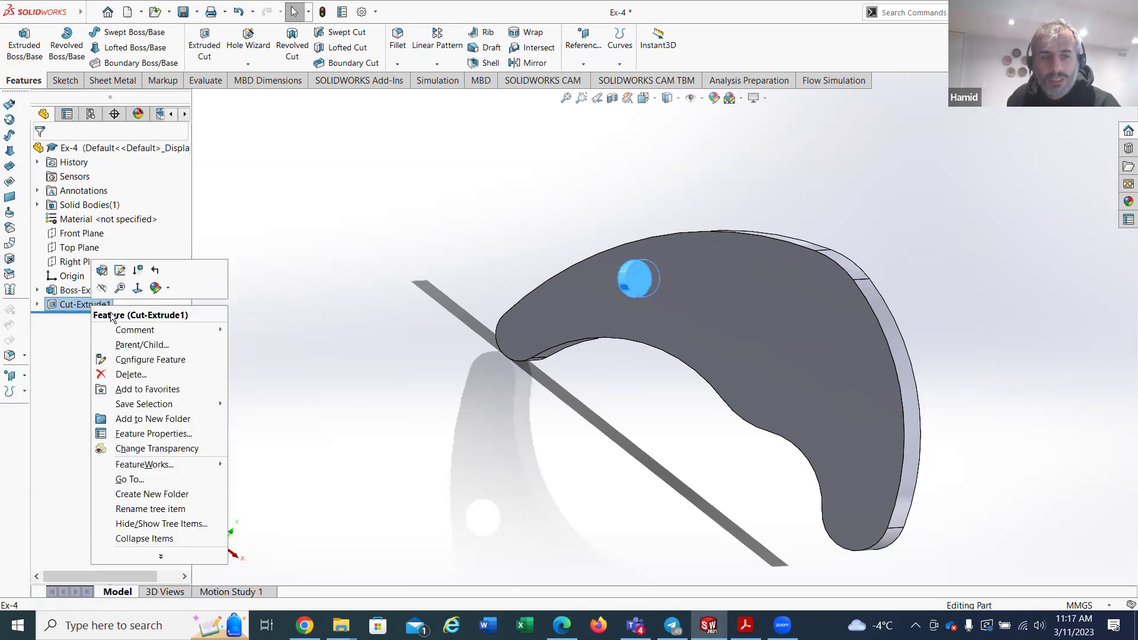
left_click(99, 274)
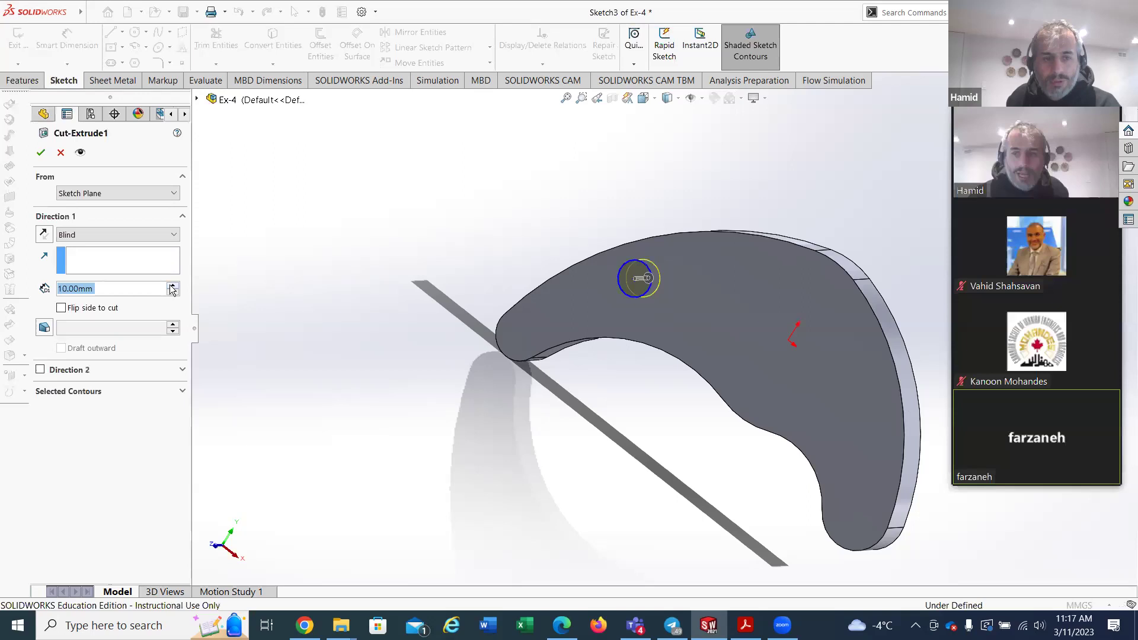
left_click(40, 152)
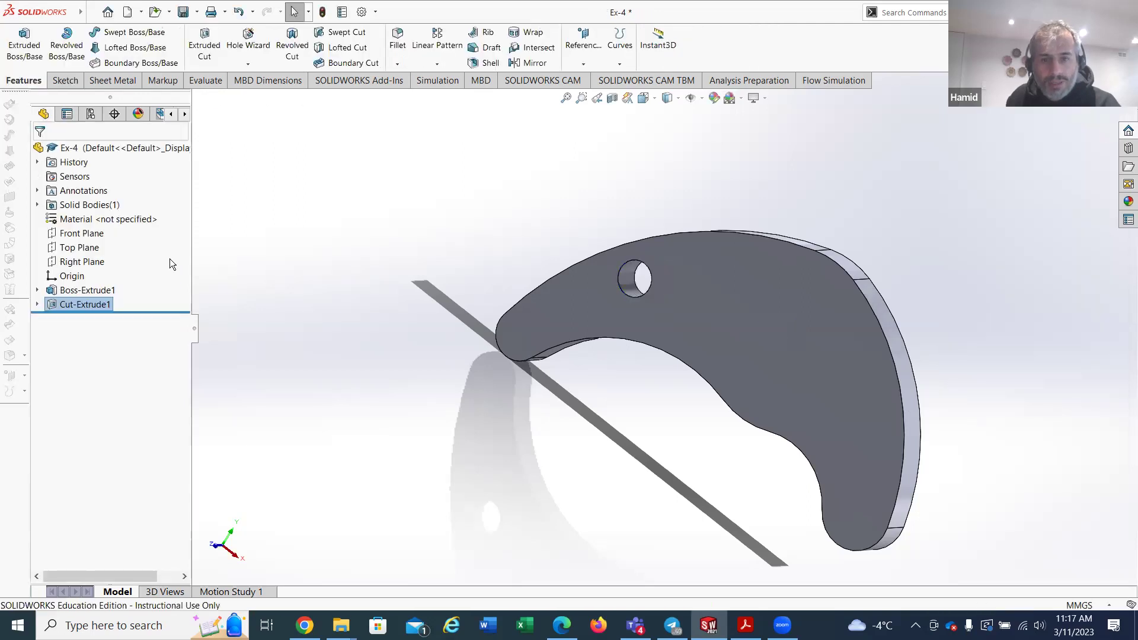
middle_click_drag(857, 289, 823, 256)
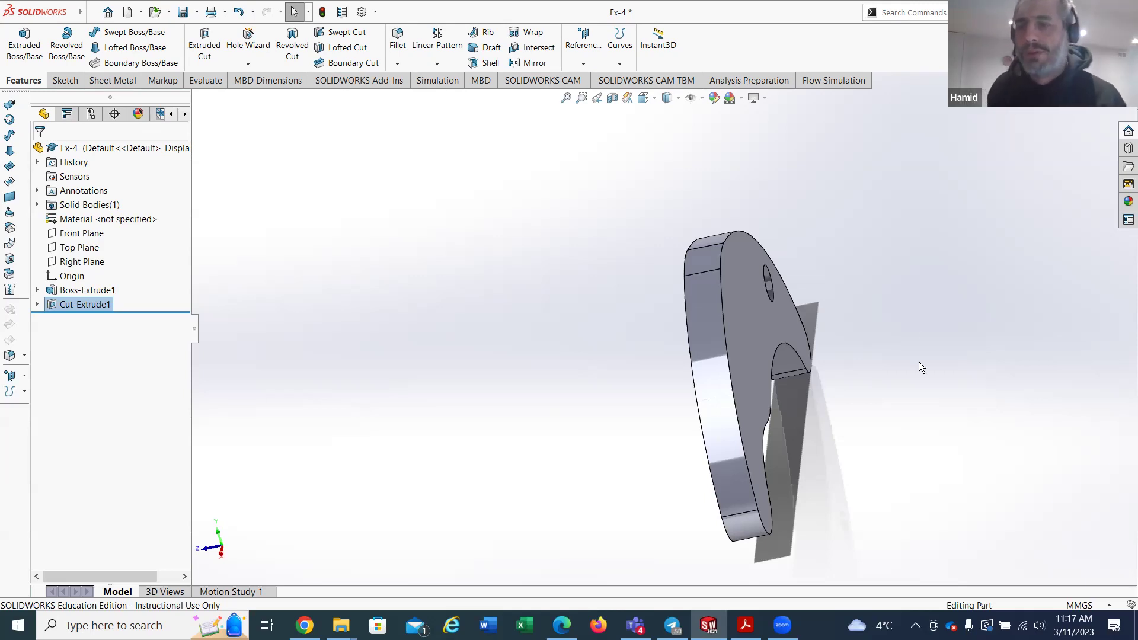
Step: Examine the Front, Top and Right planes and the plate's flat faces as possible sketch surfaces
middle_click_drag(640, 363, 733, 338)
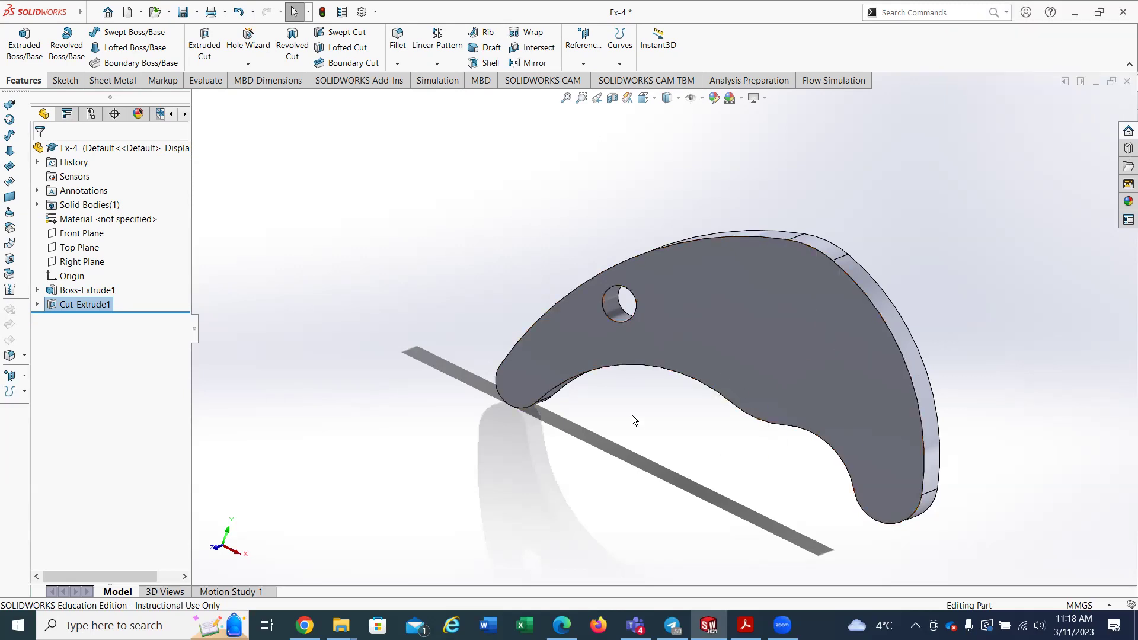
left_click(461, 289)
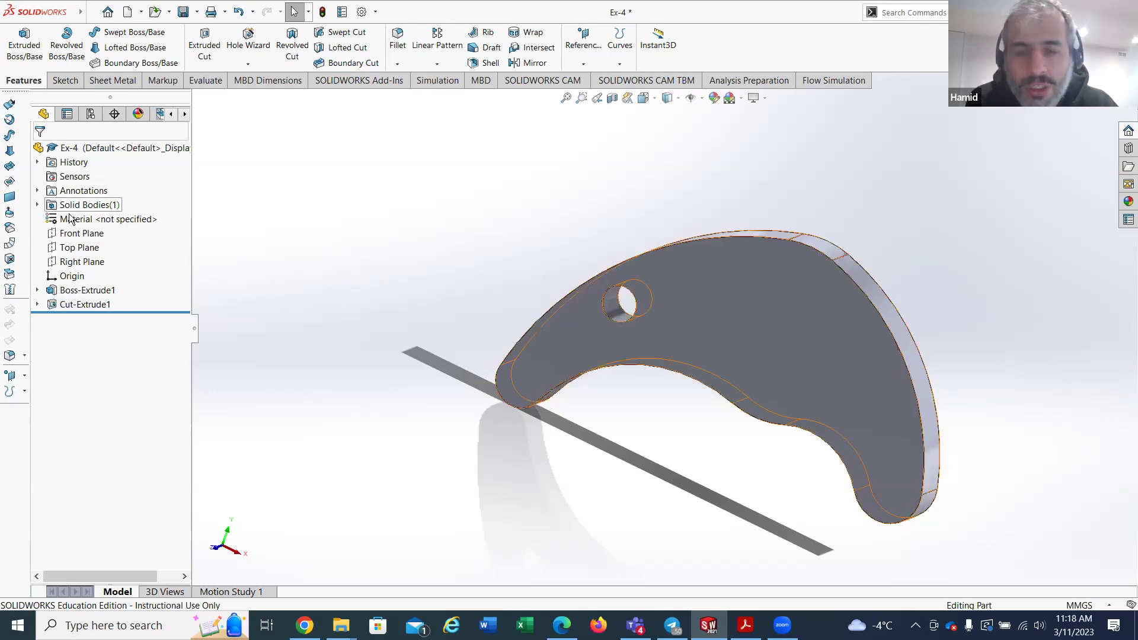
left_click(79, 233)
left_click(78, 247)
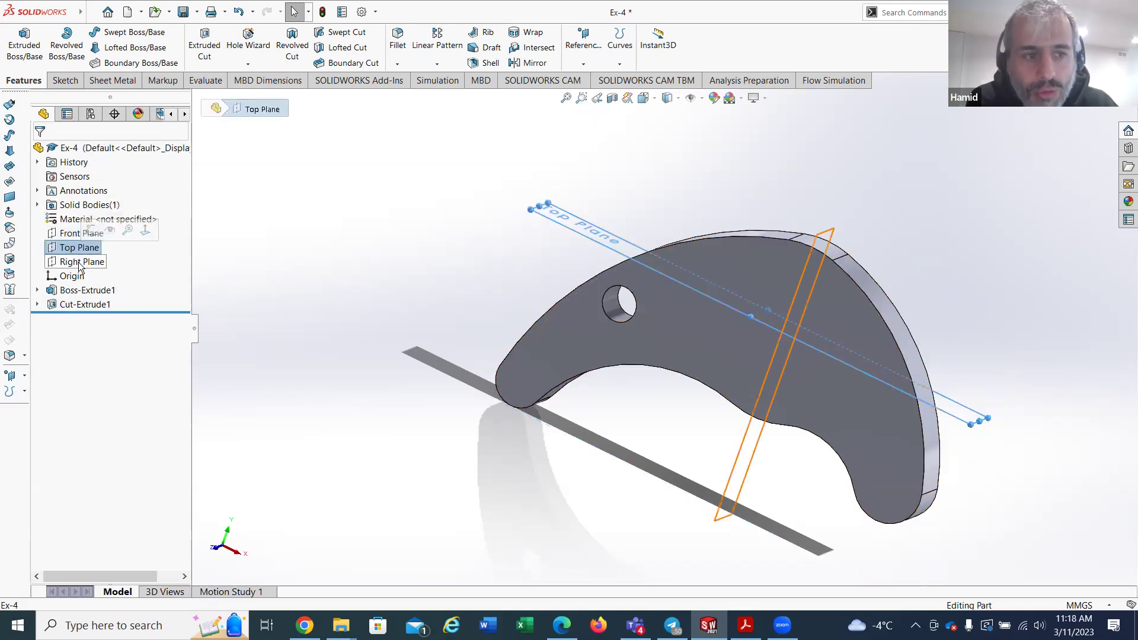
left_click(79, 261)
left_click(748, 316)
middle_click_drag(737, 311, 609, 546)
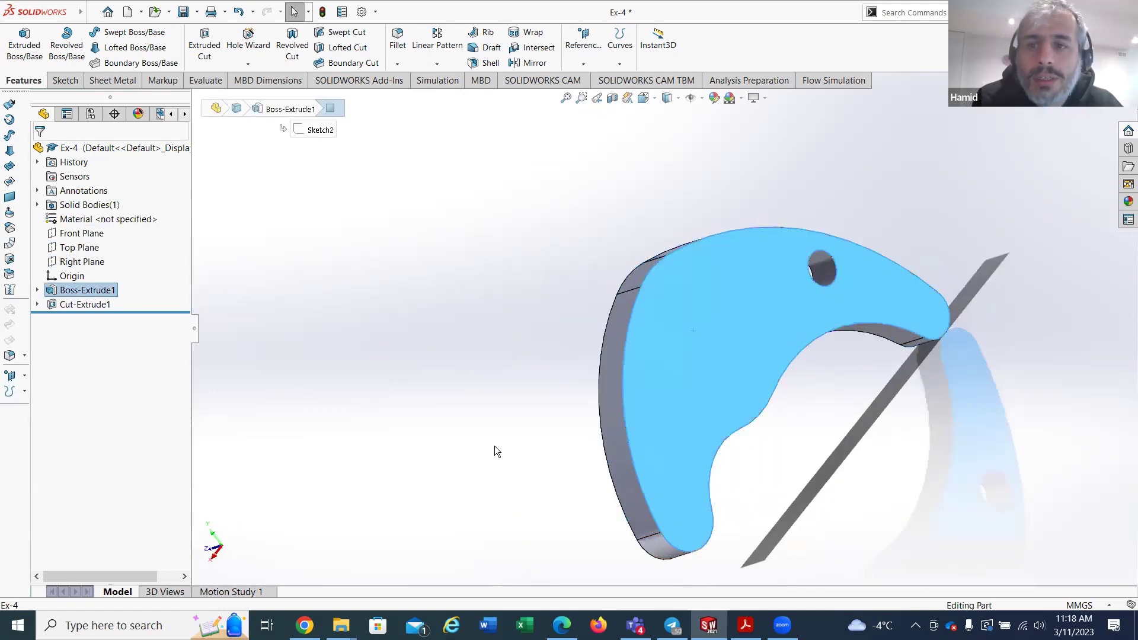
left_click(456, 383)
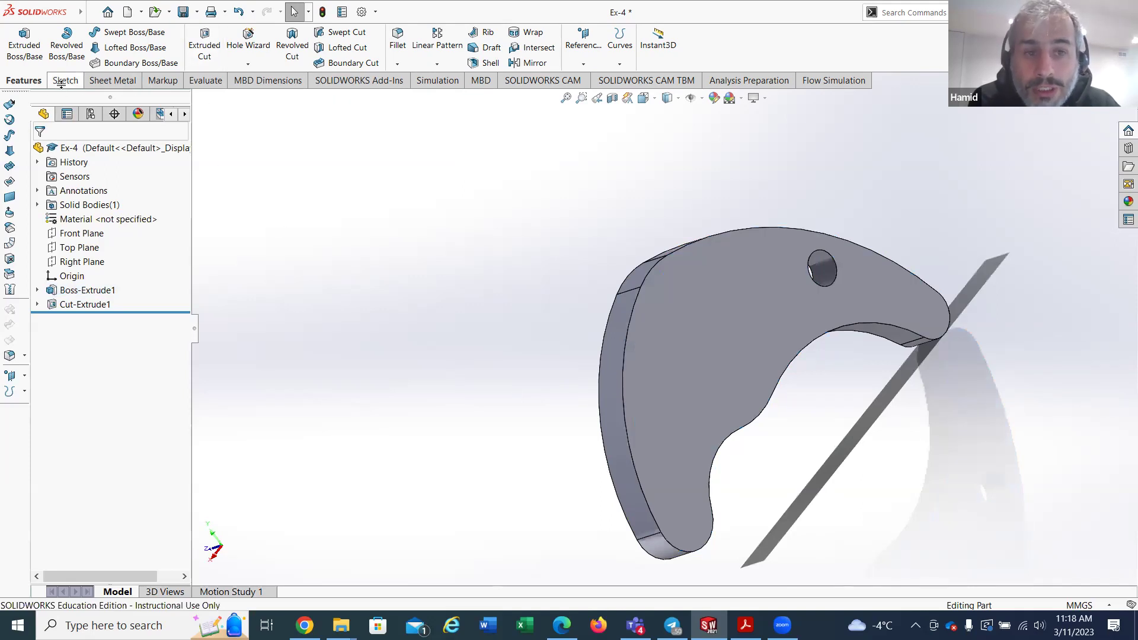
Step: Start a sketch on the plate's back face and draw a center rectangle inside the arm away from the hole
left_click(695, 359)
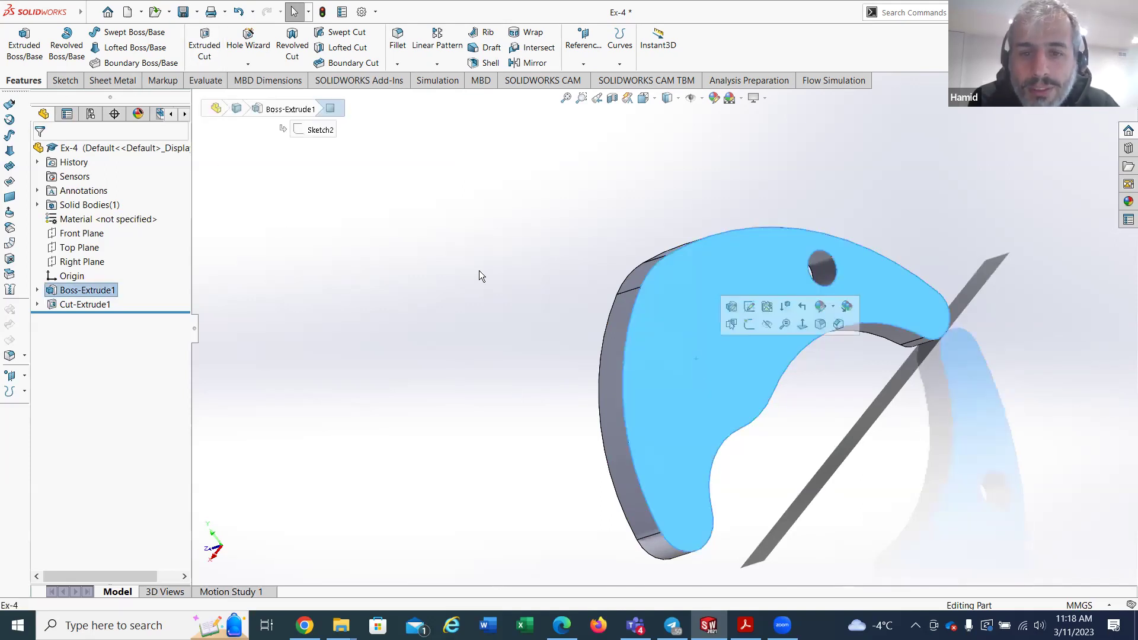
left_click(65, 80)
left_click(18, 39)
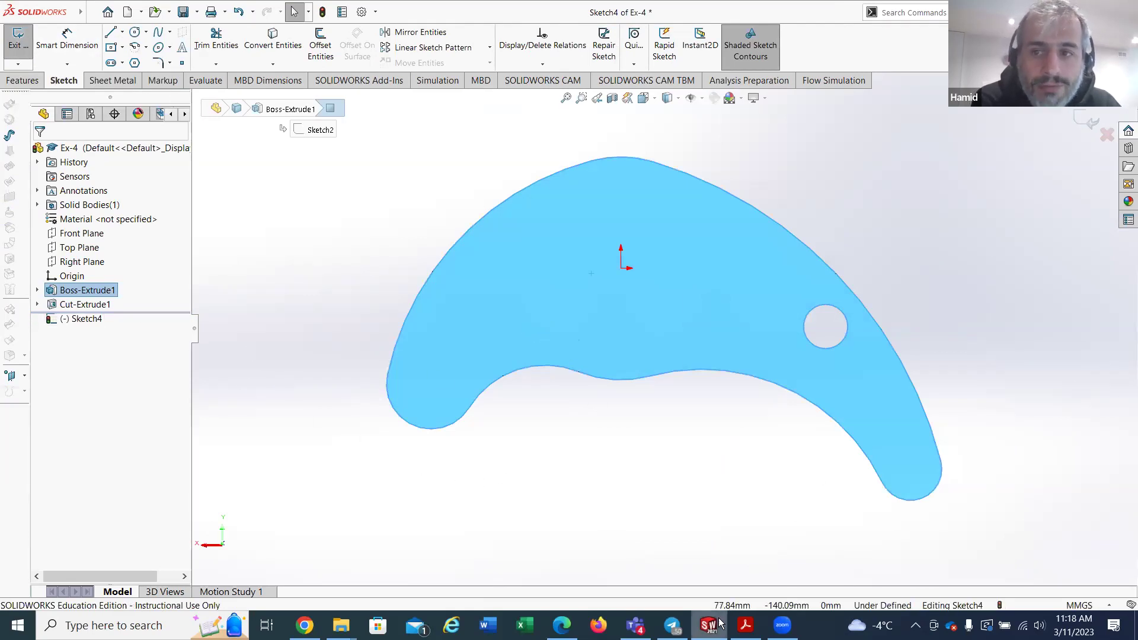
left_click(639, 543)
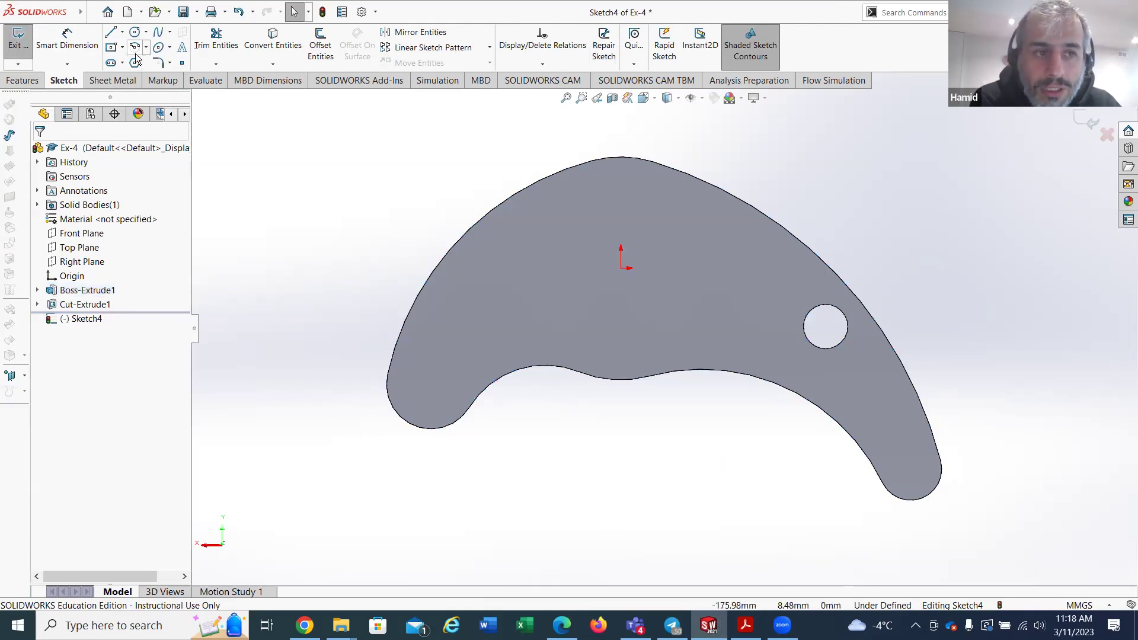
left_click(116, 51)
left_click(538, 248)
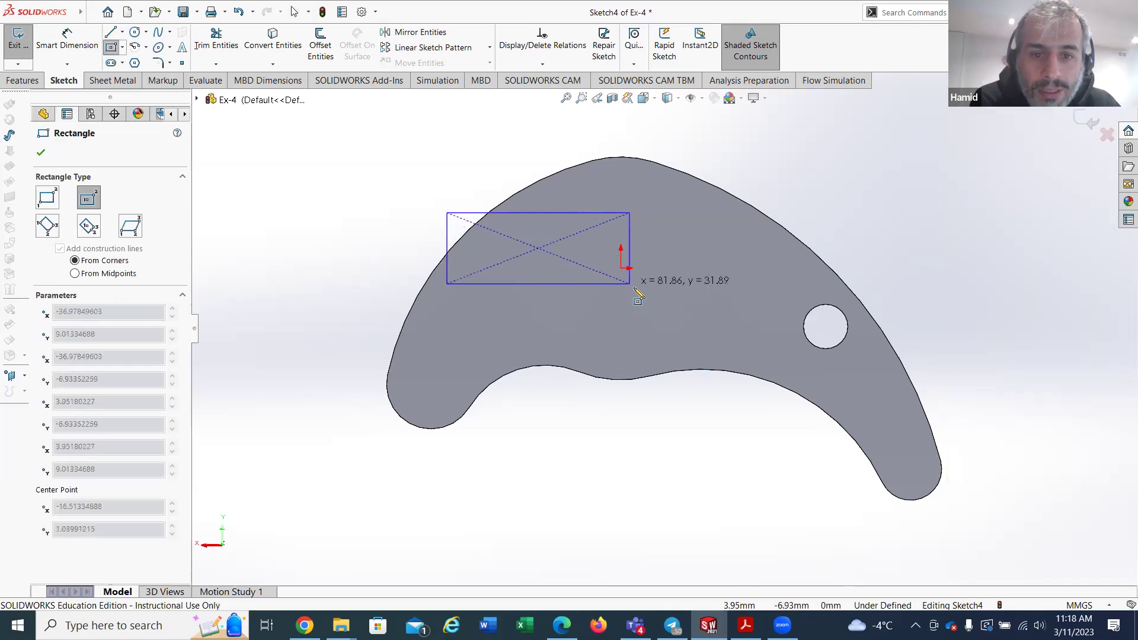
left_click(580, 273)
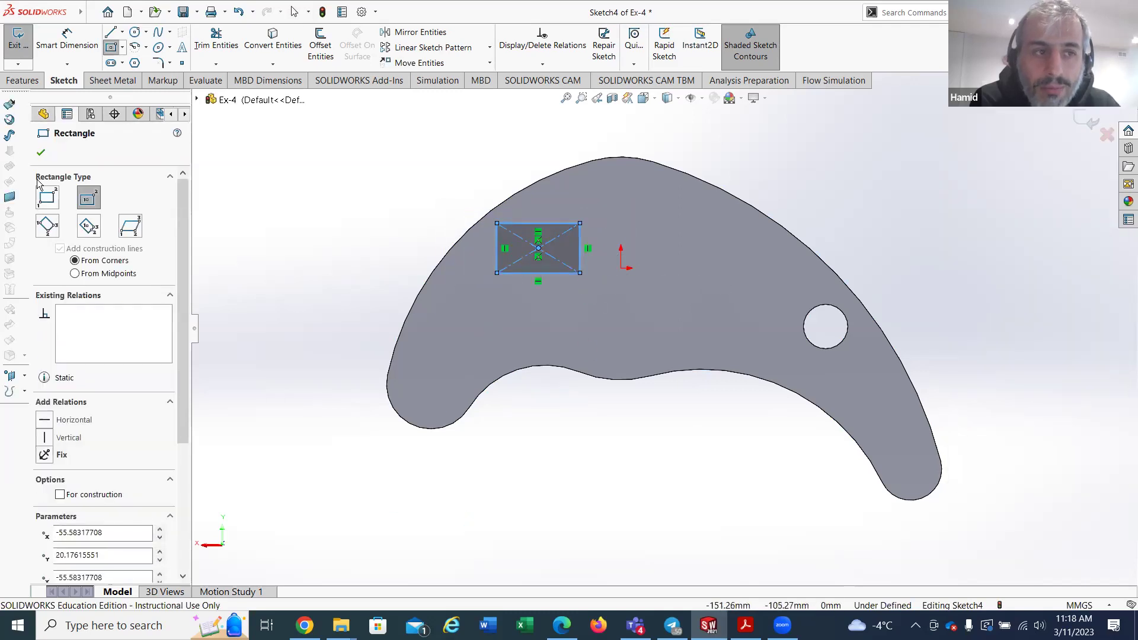
Step: Cut-extrude the rectangle on the plate's back face 10 mm blind
left_click(23, 80)
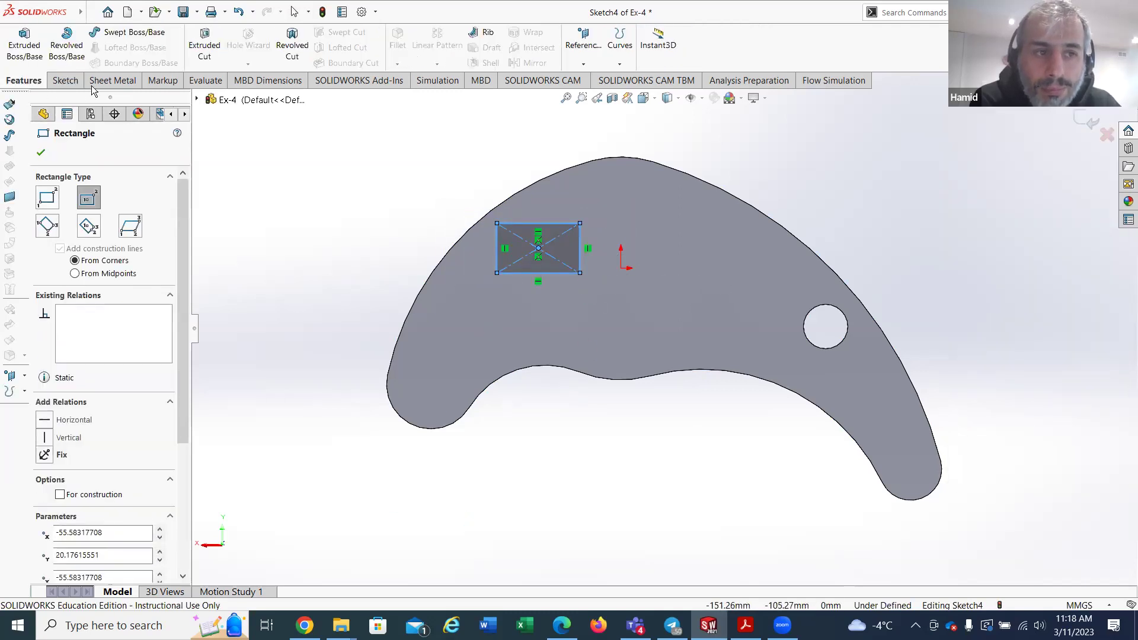
left_click(204, 44)
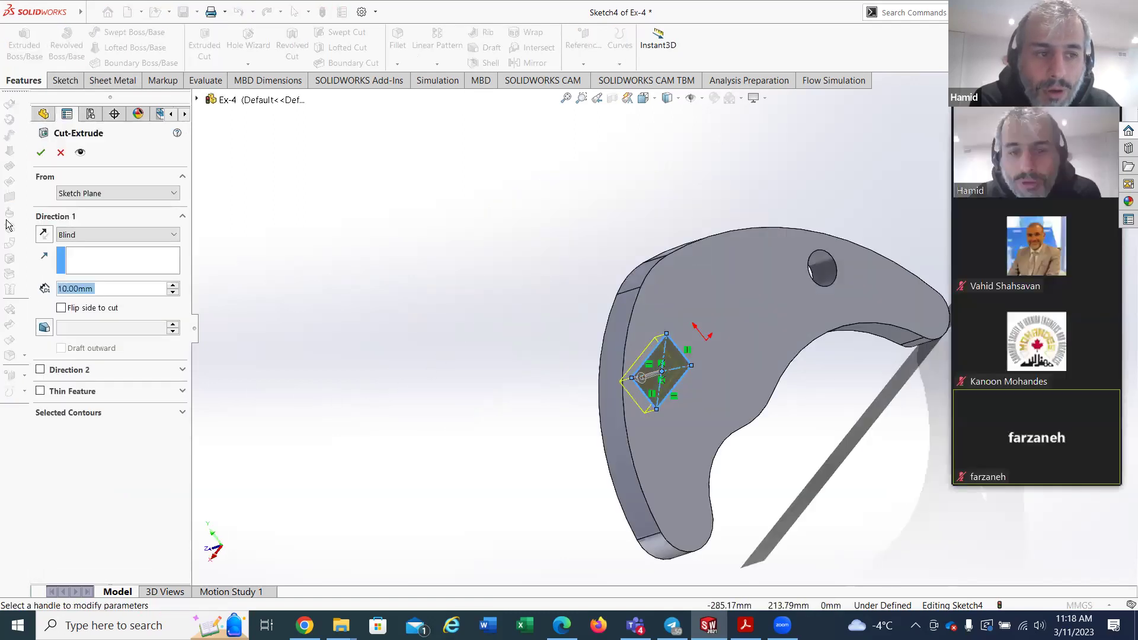
left_click(40, 153)
middle_click_drag(633, 486, 671, 359)
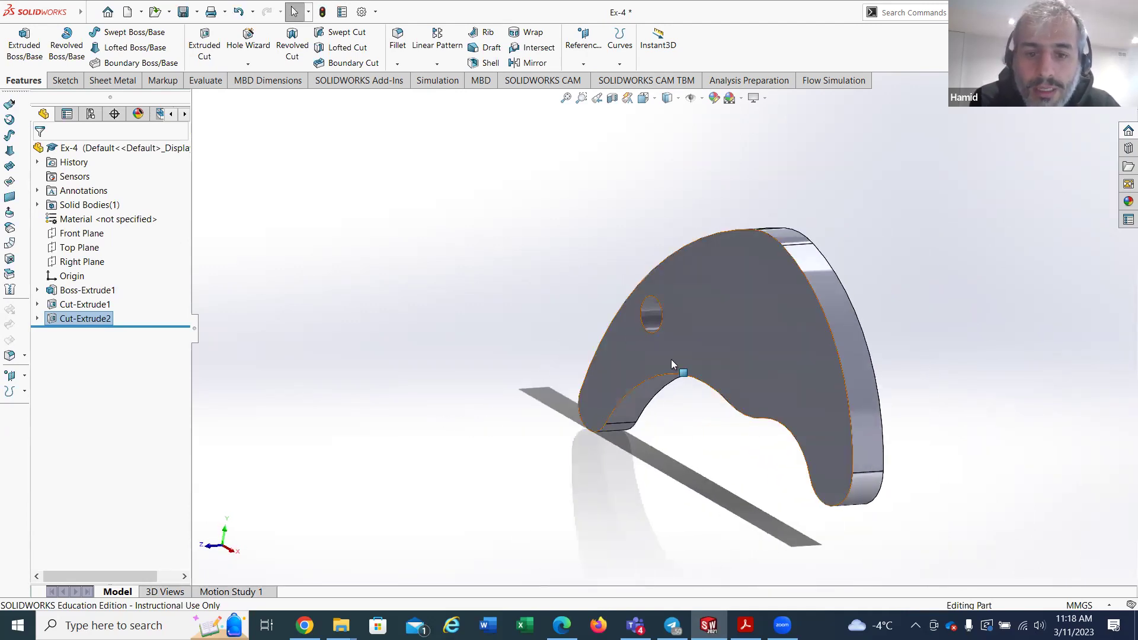
Step: Examine the circular cut's underlying sketch and its location on the plate from both sides
left_click(37, 304)
left_click(94, 318)
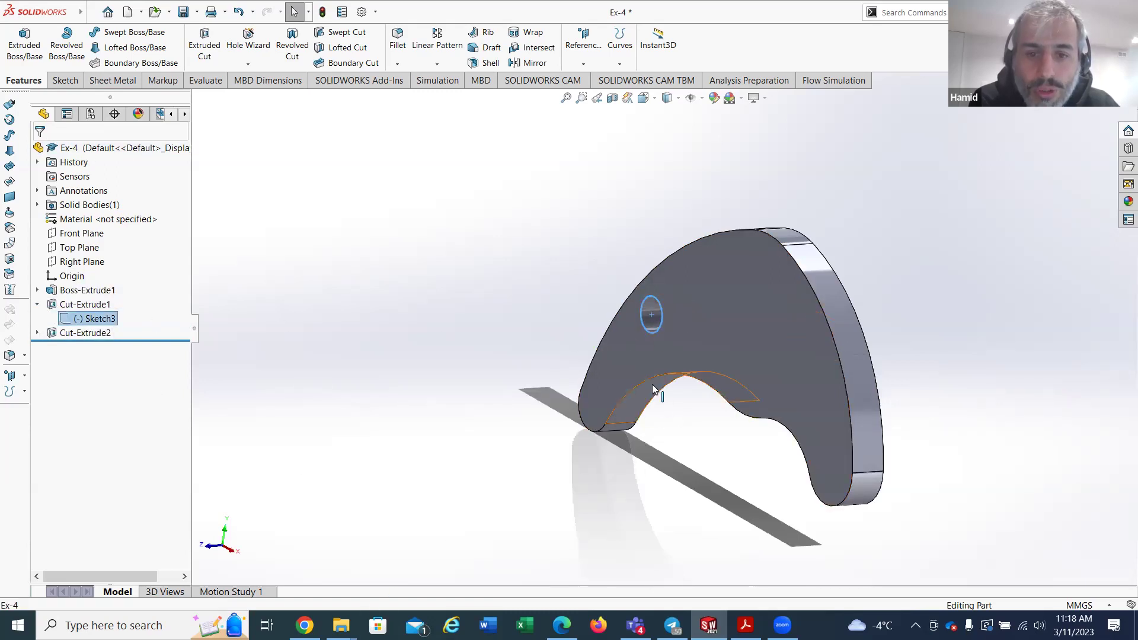
middle_click_drag(635, 317, 762, 320)
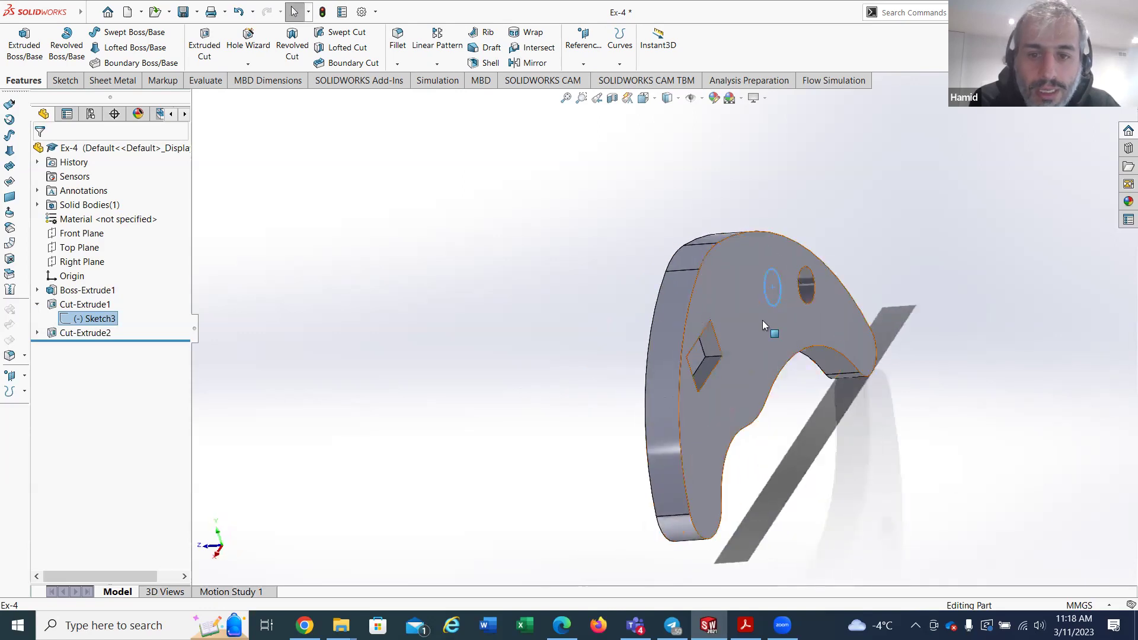
left_click(79, 247)
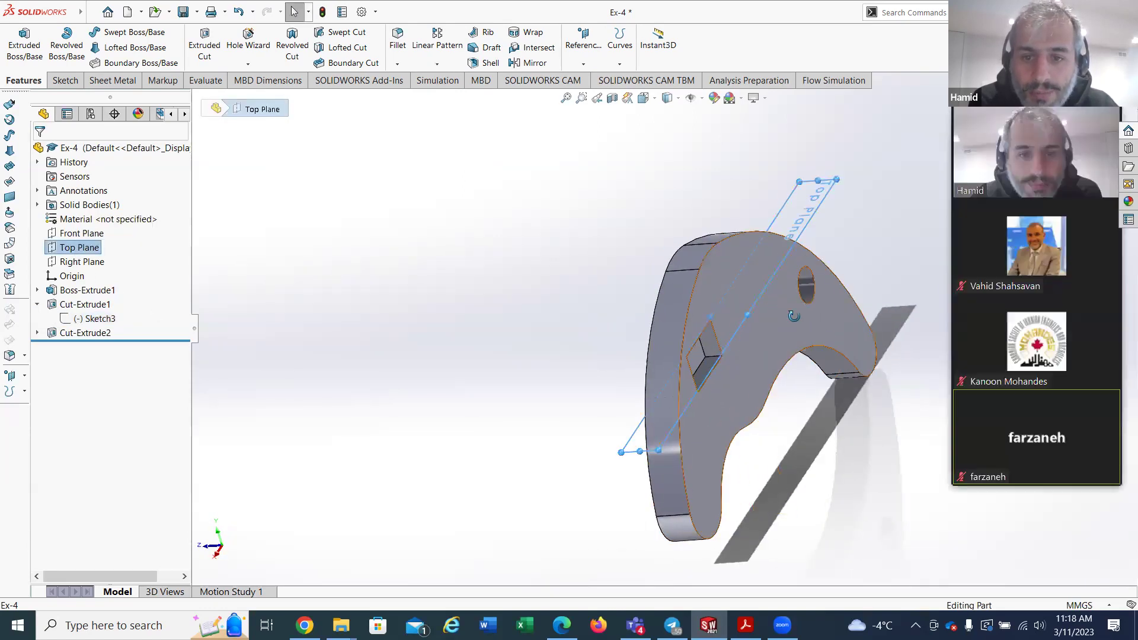
middle_click_drag(818, 326, 796, 316)
middle_click_drag(703, 333, 599, 255)
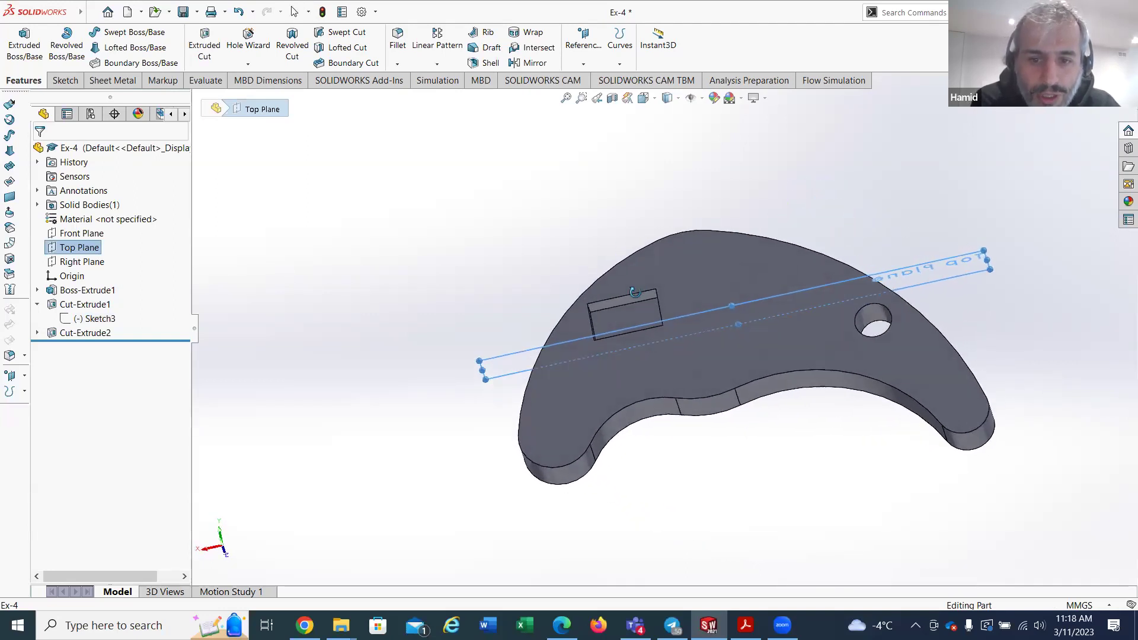
left_click(64, 80)
left_click(19, 43)
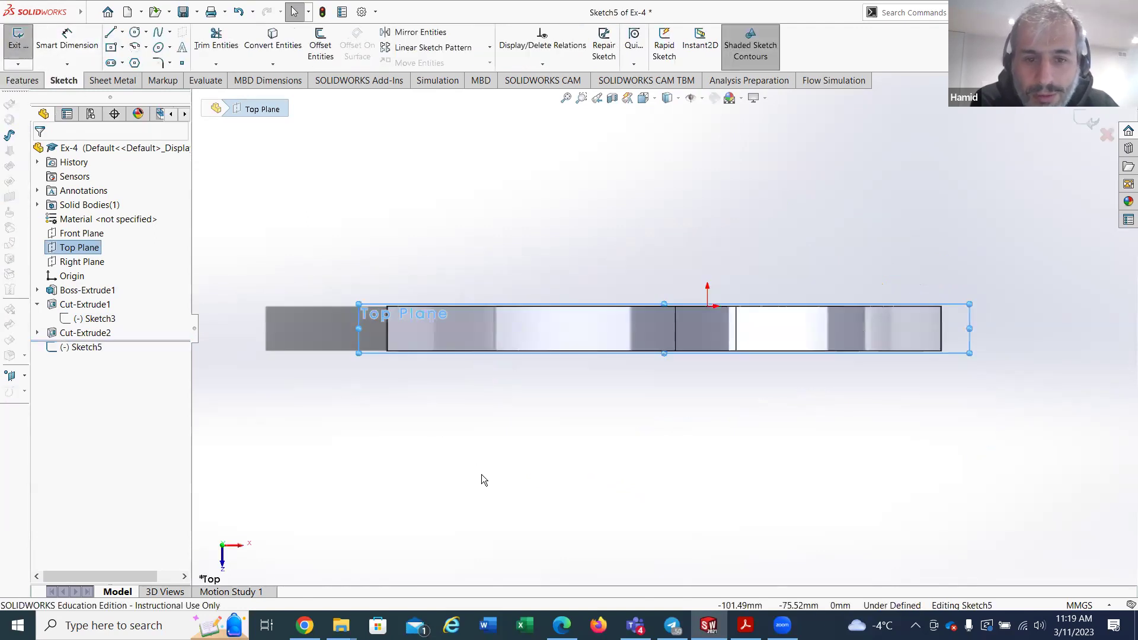
scroll(711, 317, "down", 2)
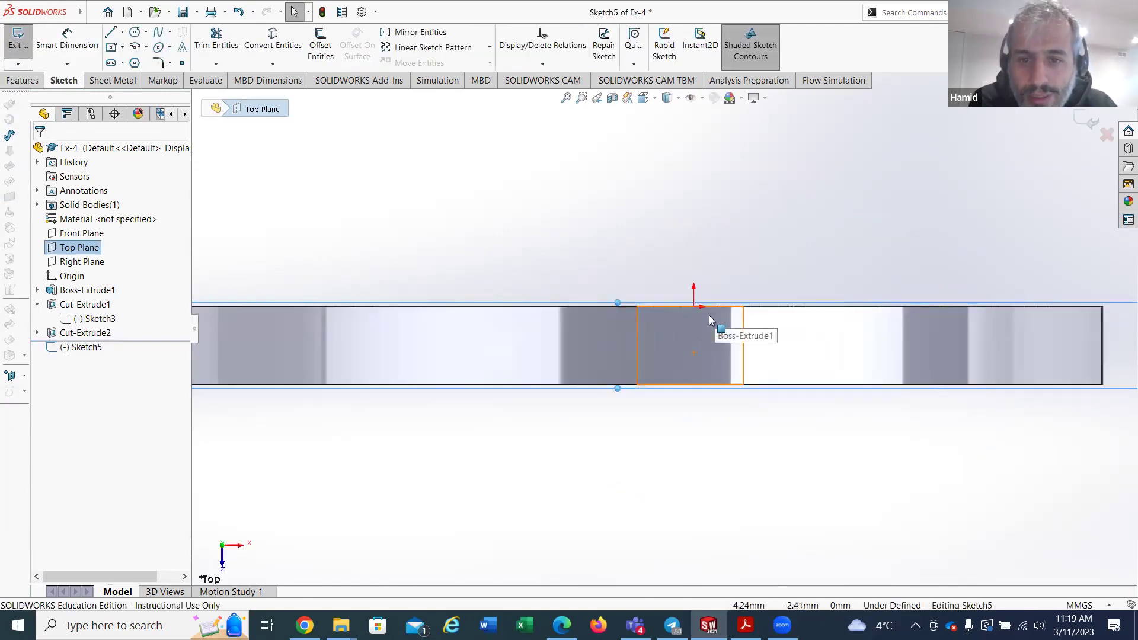
scroll(702, 318, "up", 2)
scroll(683, 316, "up", 1)
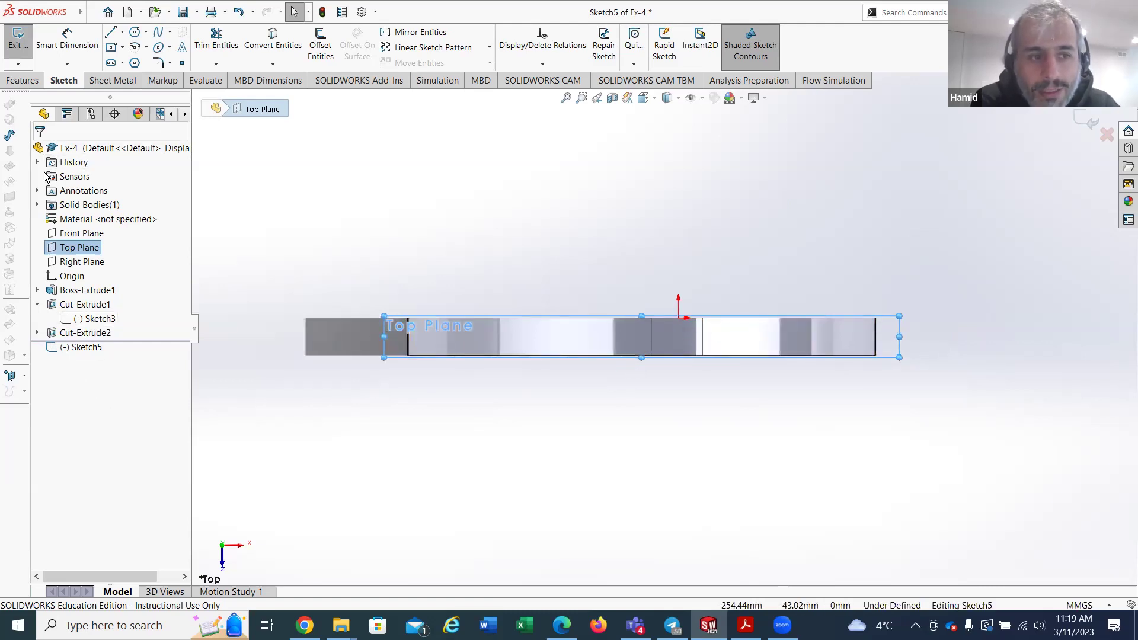
key("ctrl+z")
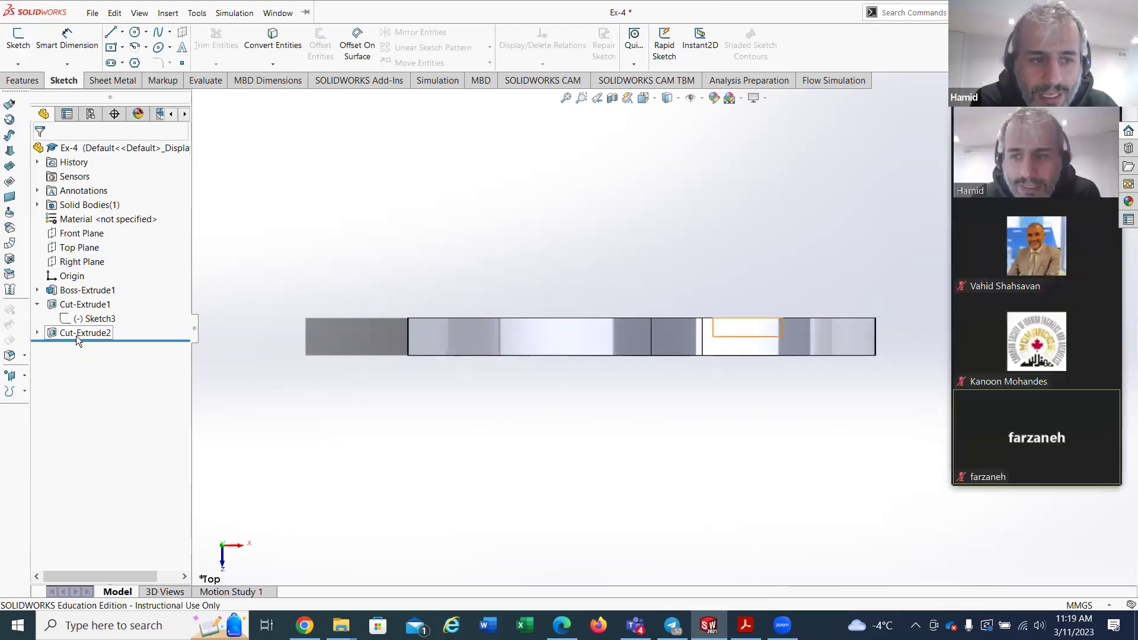
Step: Delete the rectangular cut and the circular cut features, confirming each deletion and keeping their sketches
right_click(77, 336)
left_click(109, 404)
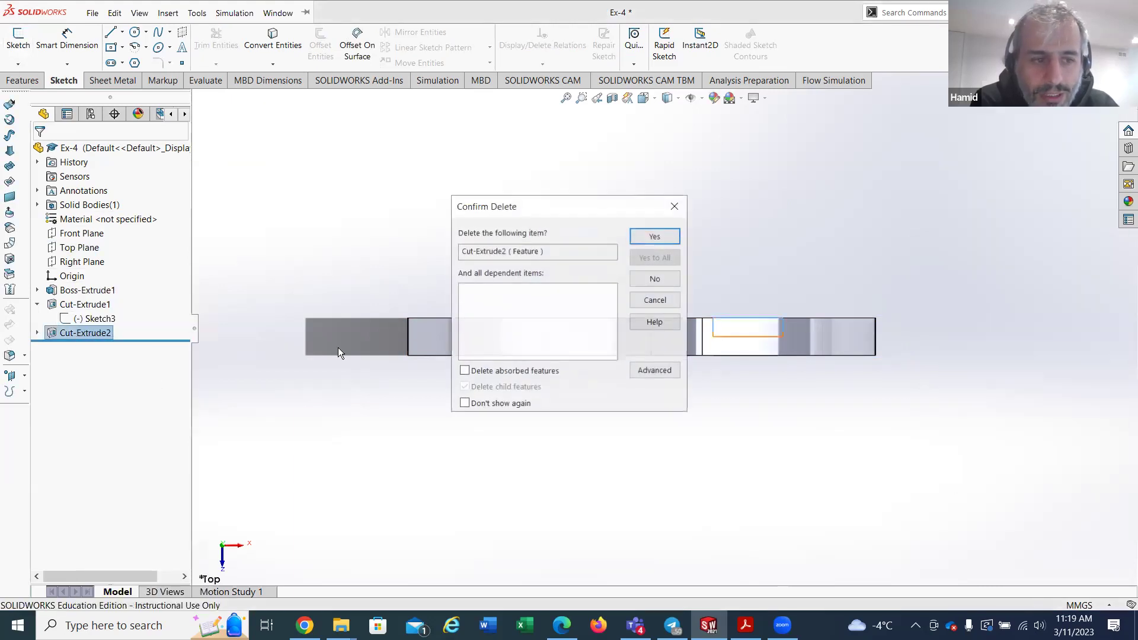
left_click(639, 241)
right_click(88, 289)
key("Escape")
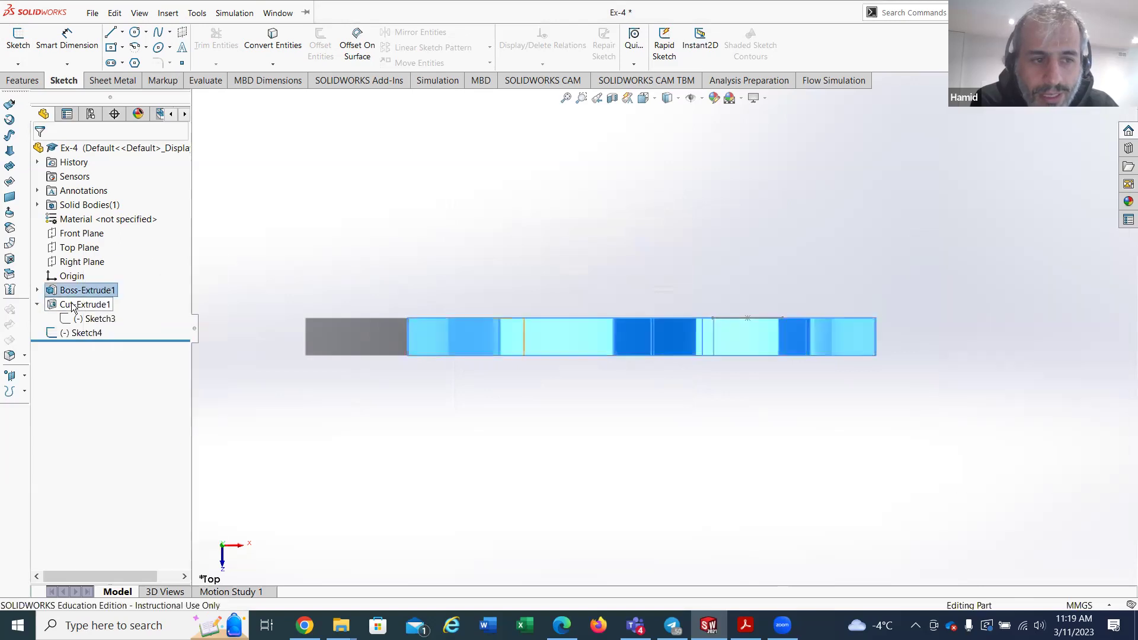
right_click(72, 306)
left_click(110, 374)
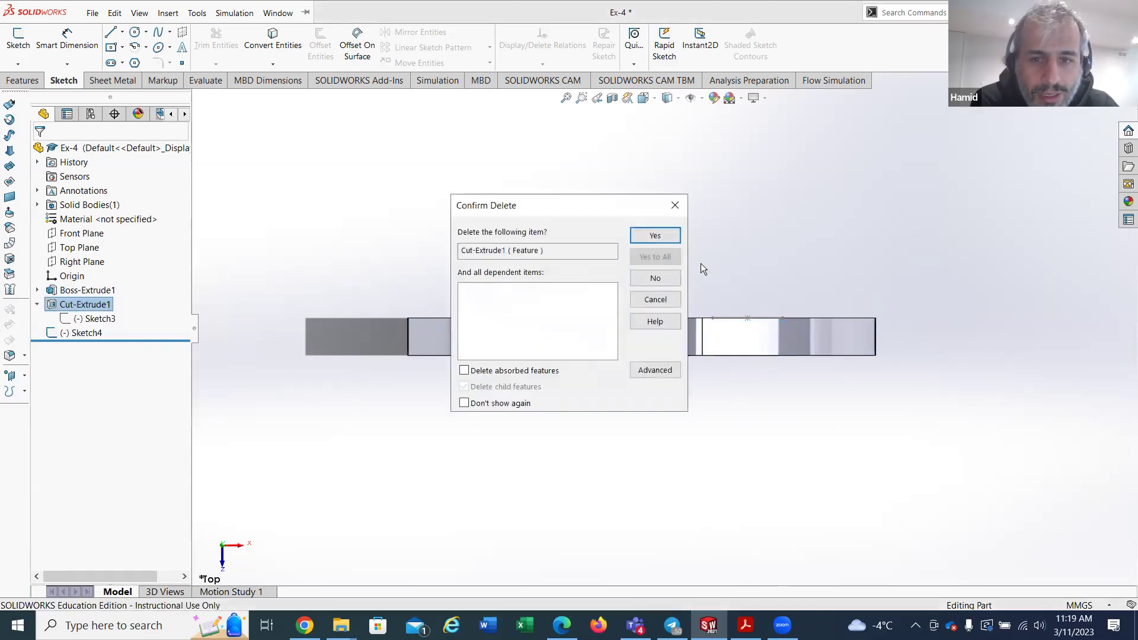
left_click(655, 236)
Step: Delete the two leftover cut sketches, Sketch3 and Sketch4, leaving only the plate's extrusion
right_click(85, 306)
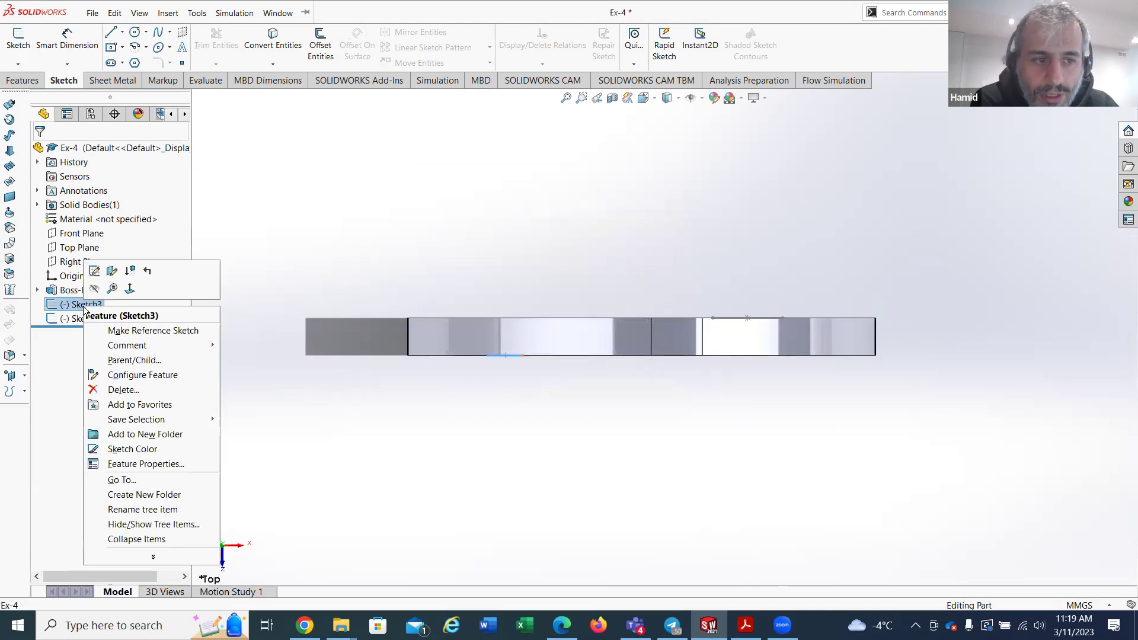
left_click(119, 390)
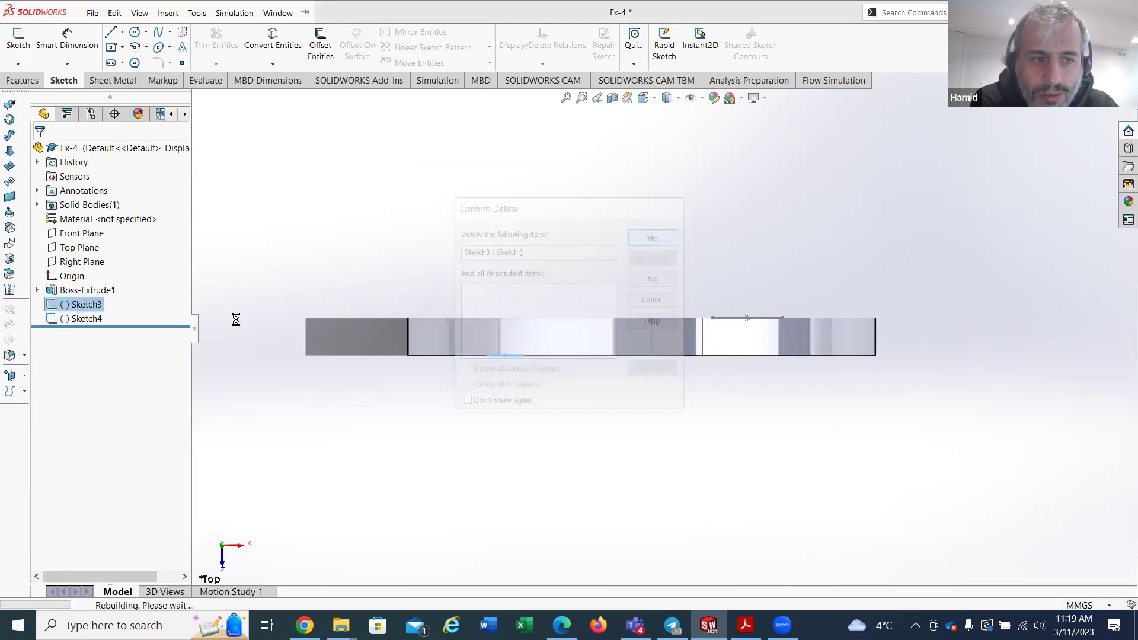
right_click(84, 304)
left_click(84, 390)
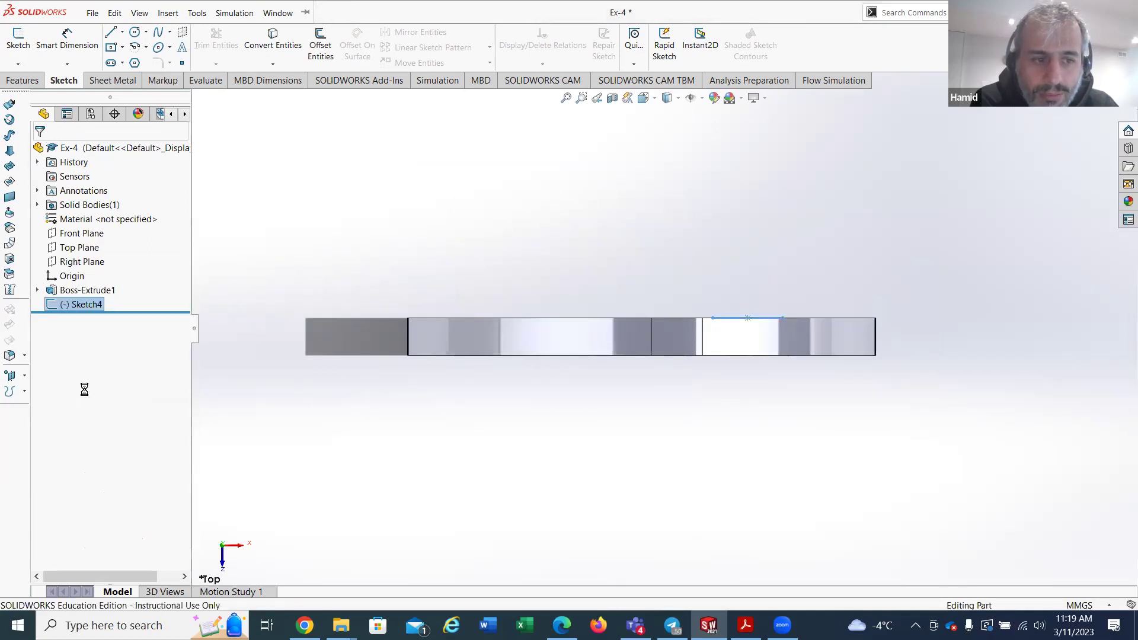
left_click(655, 234)
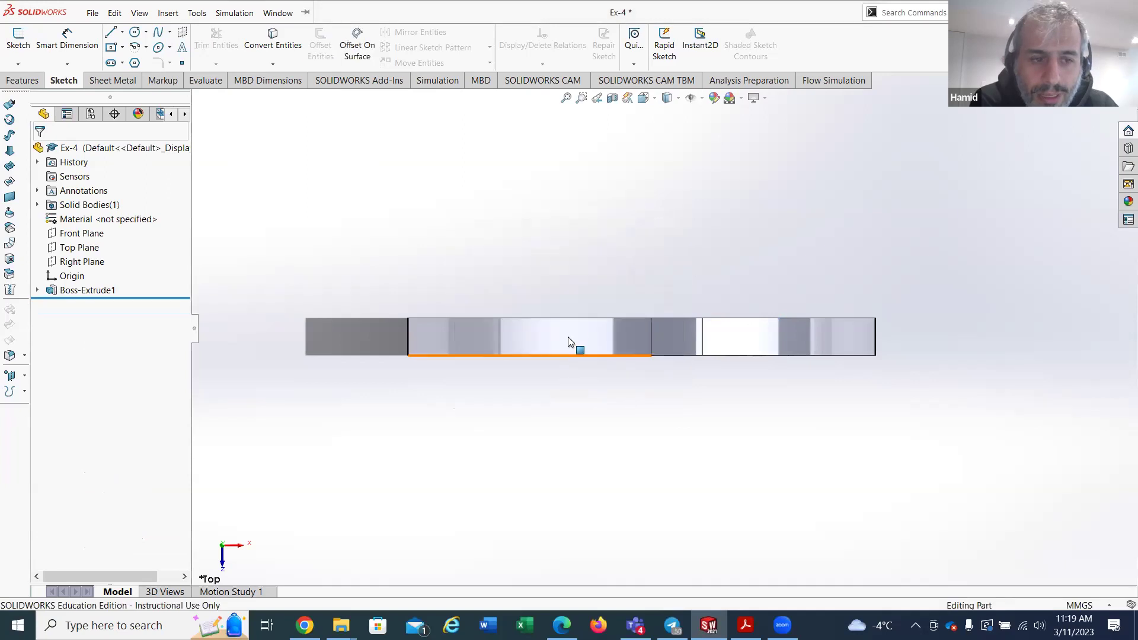
Step: Edit the plate's boss extrusion and change its end condition to Mid Plane, keeping the 20 mm depth
left_click(71, 276)
middle_click_drag(697, 352, 681, 411)
key("ctrl+5")
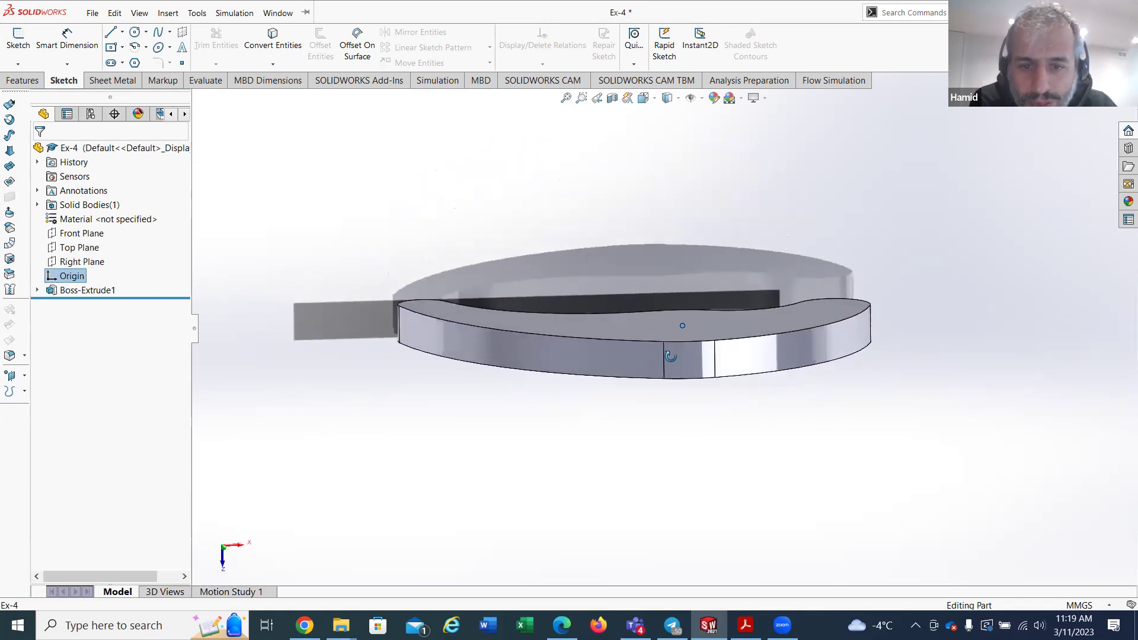
right_click(66, 291)
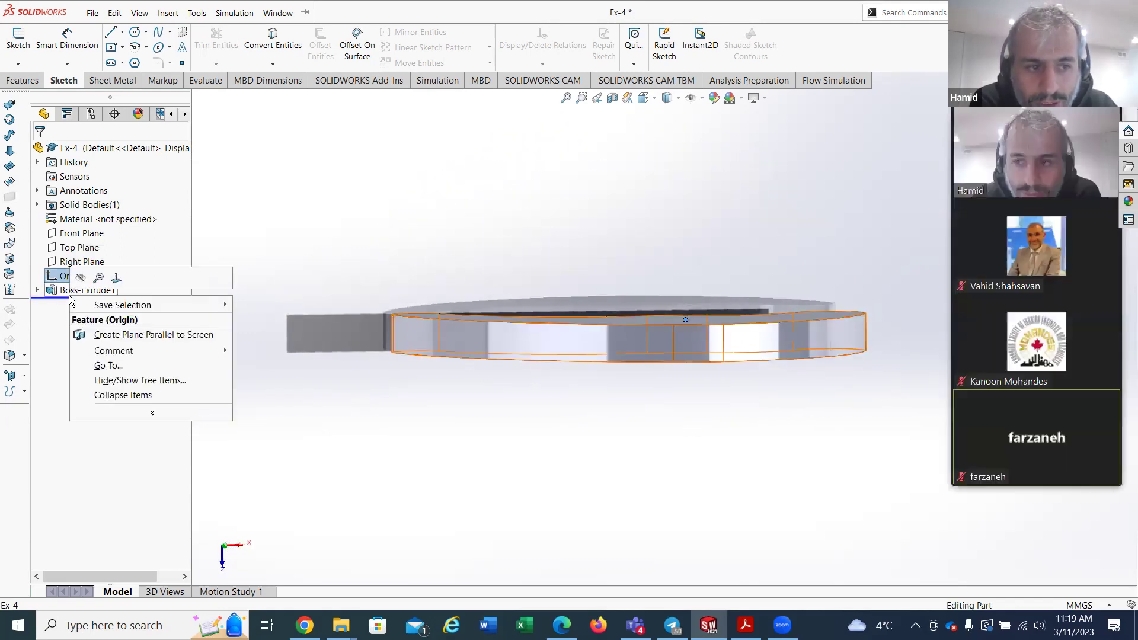
left_click(66, 293)
right_click(65, 293)
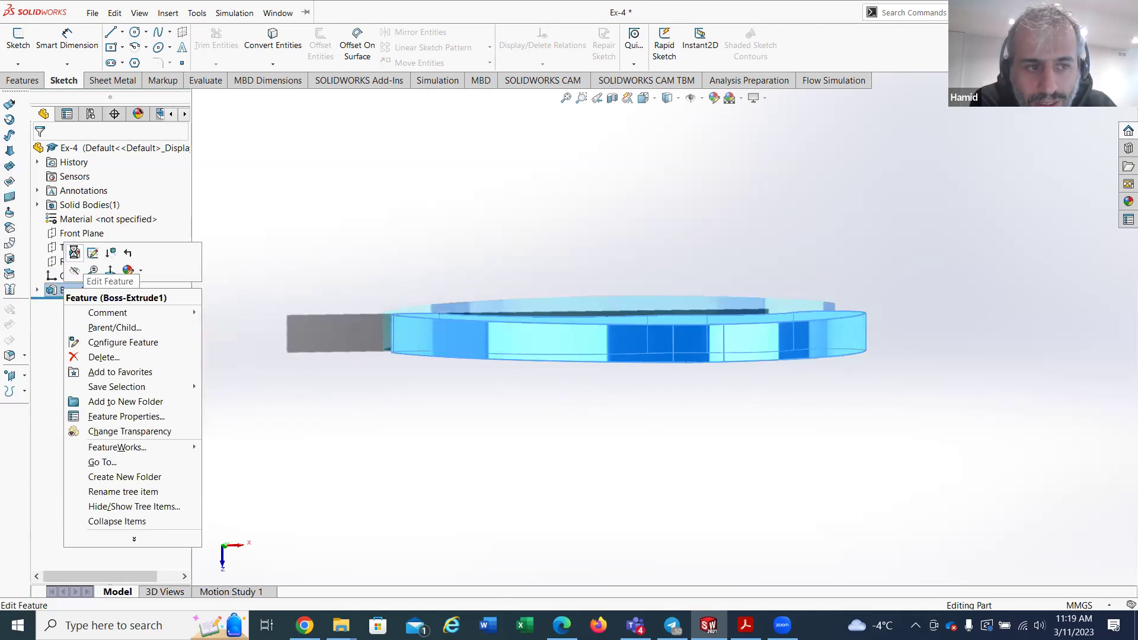
left_click(64, 254)
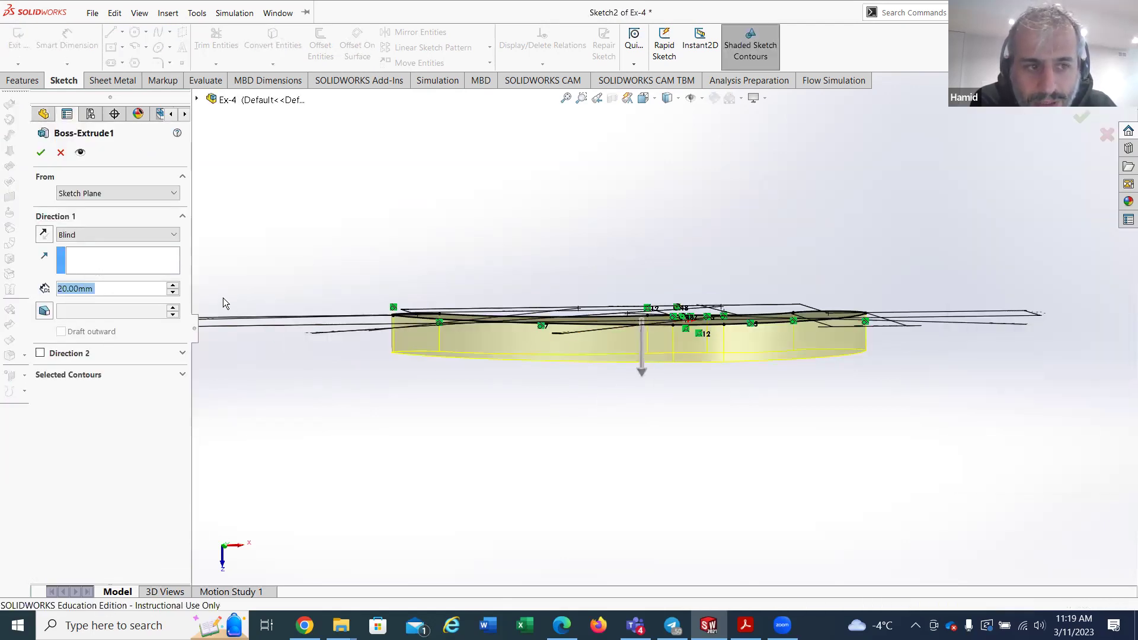
left_click(163, 236)
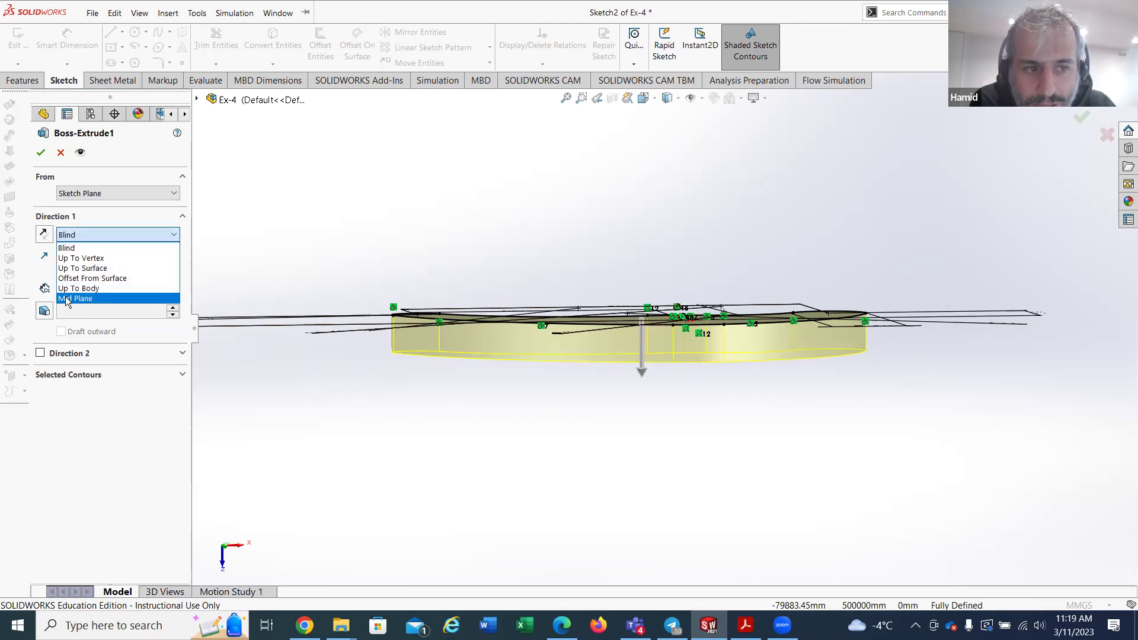
left_click(89, 298)
middle_click_drag(652, 413, 655, 399)
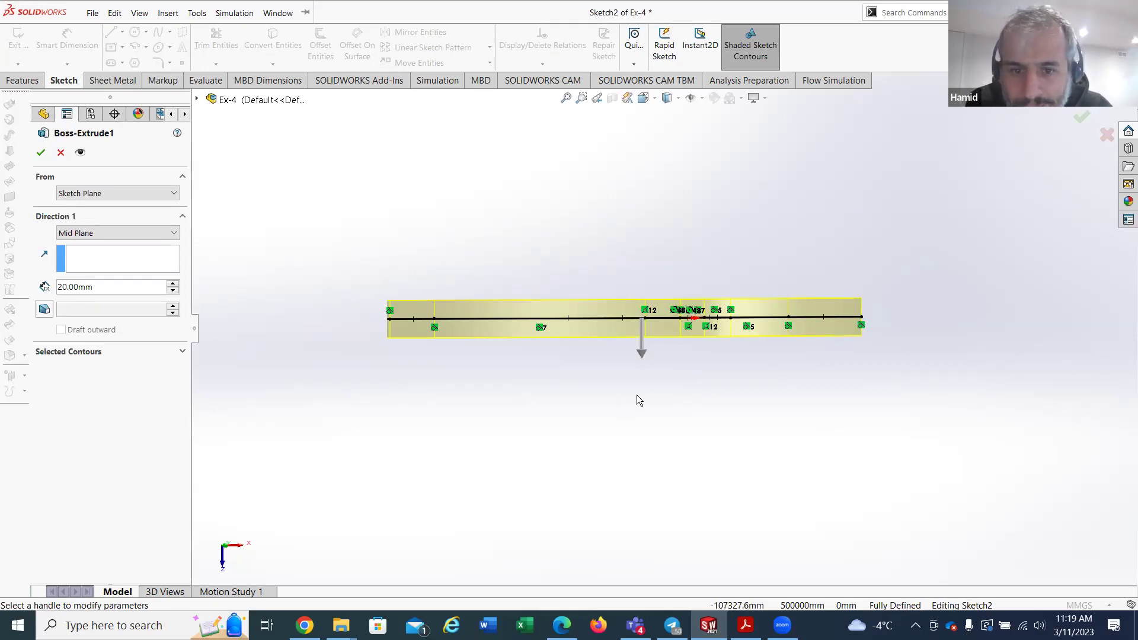
Step: Try the Blind end condition for the plate's extrusion and reverse its direction back and forth
left_click(131, 234)
left_click(103, 247)
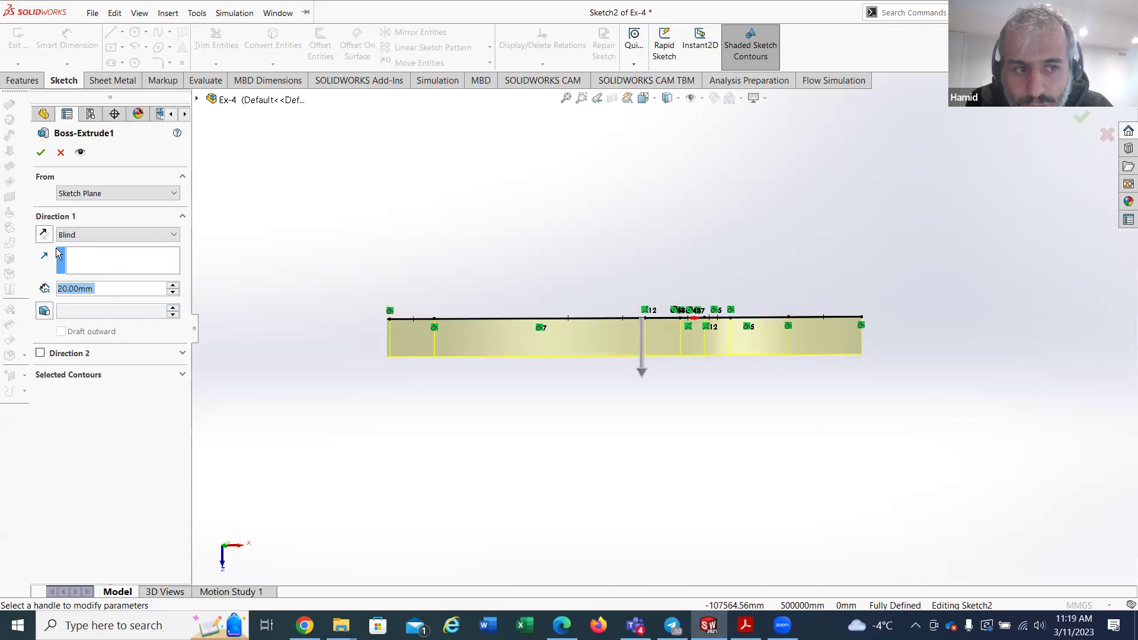
left_click(43, 234)
left_click(42, 235)
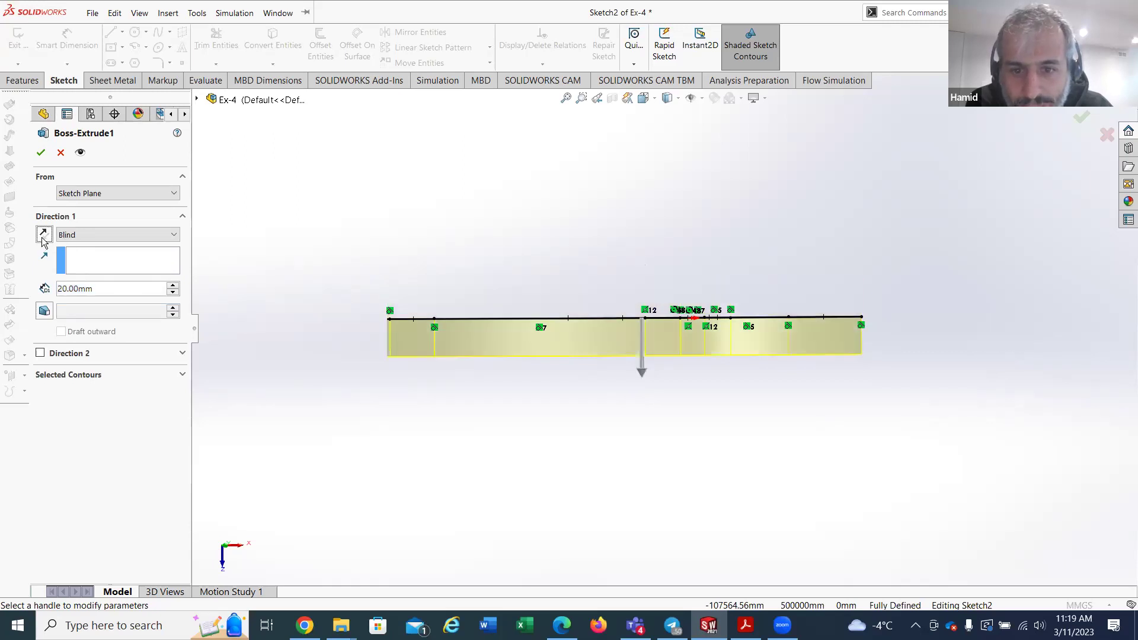
Step: Set the plate extrusion's end condition back to Mid Plane and accept the feature
left_click(82, 234)
left_click(77, 299)
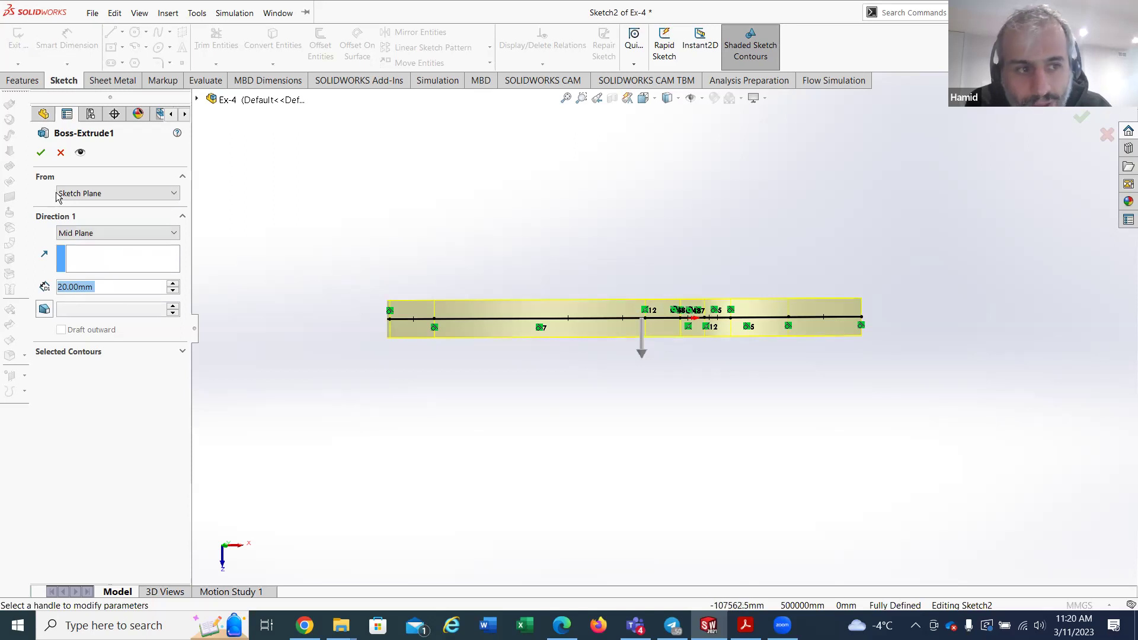
left_click(41, 153)
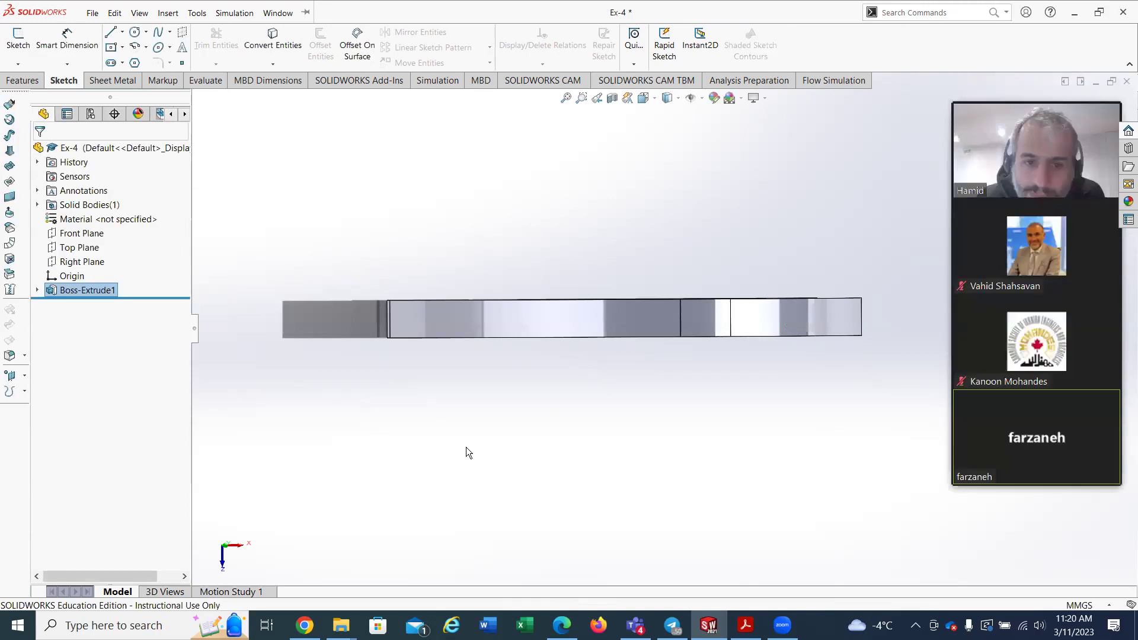
Step: Start a sketch on the Top Plane and face the view squarely to it
middle_click_drag(569, 449, 572, 385)
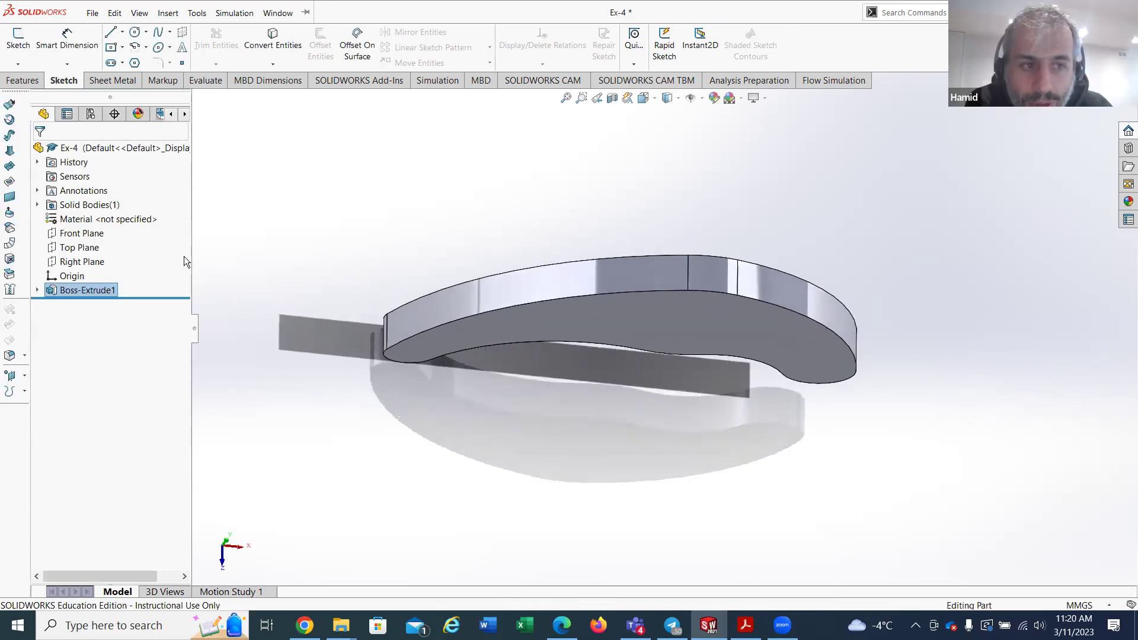
left_click(72, 249)
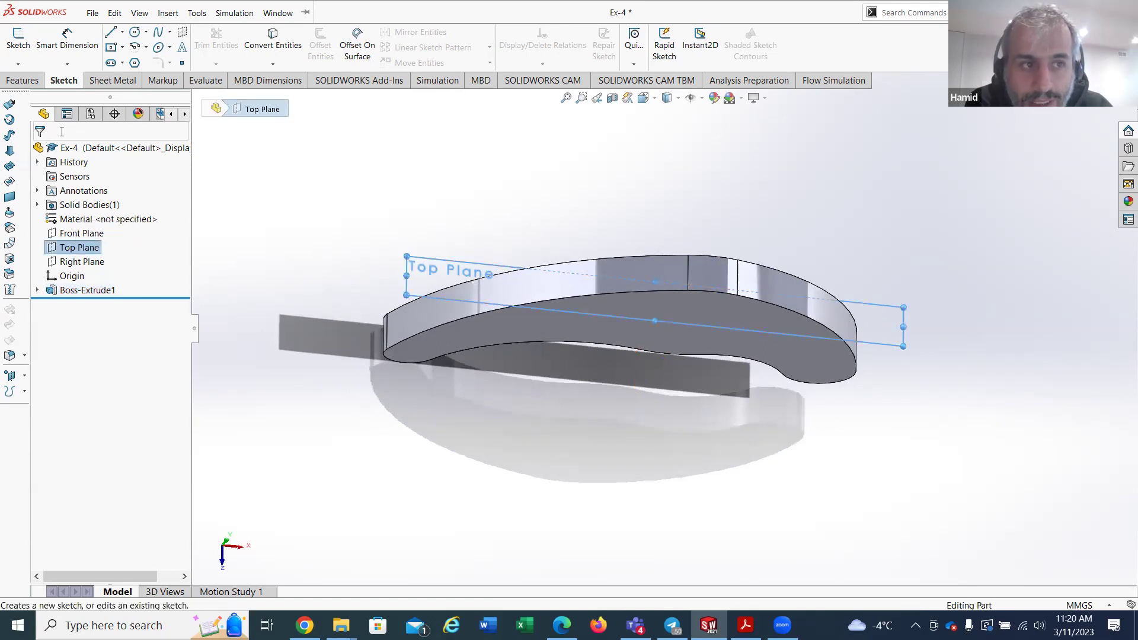
left_click(18, 38)
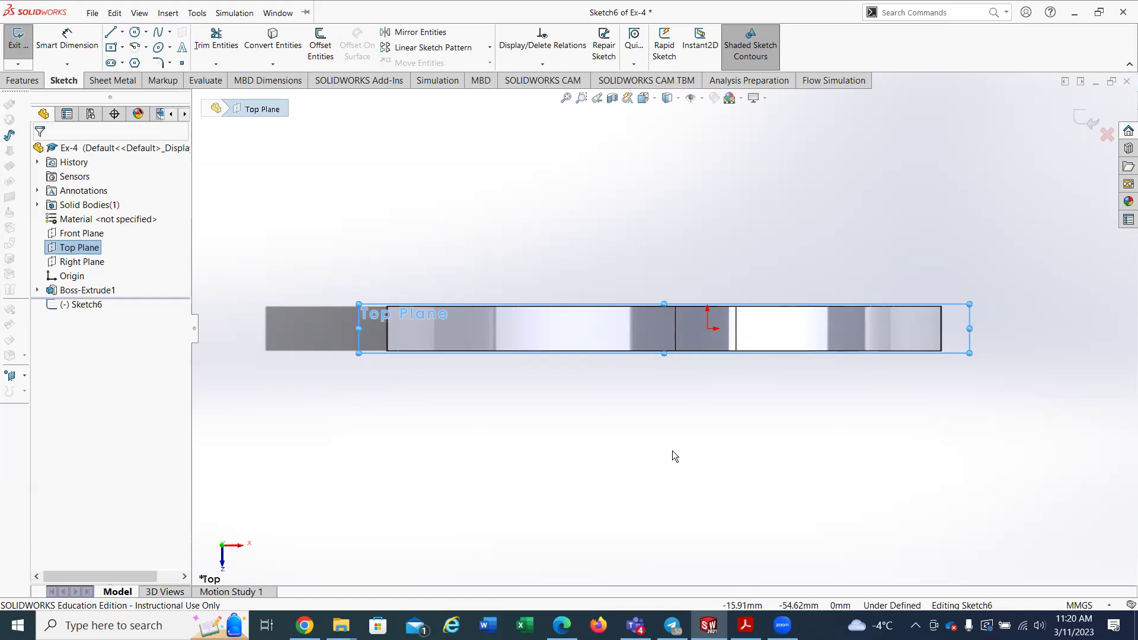
middle_click_drag(682, 438, 735, 353)
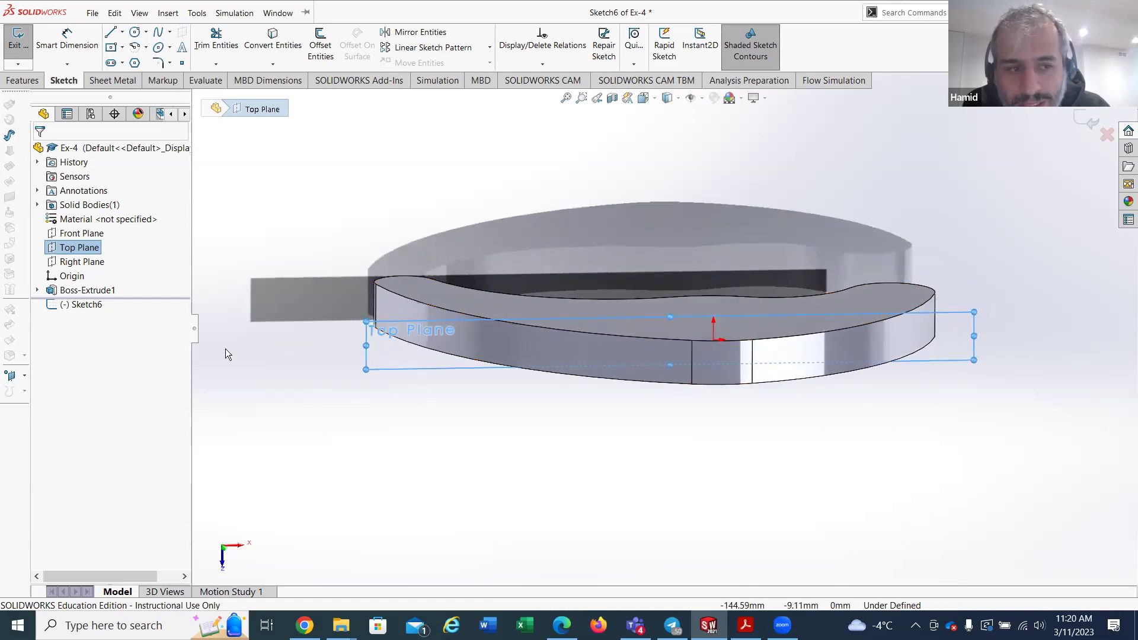
key("space")
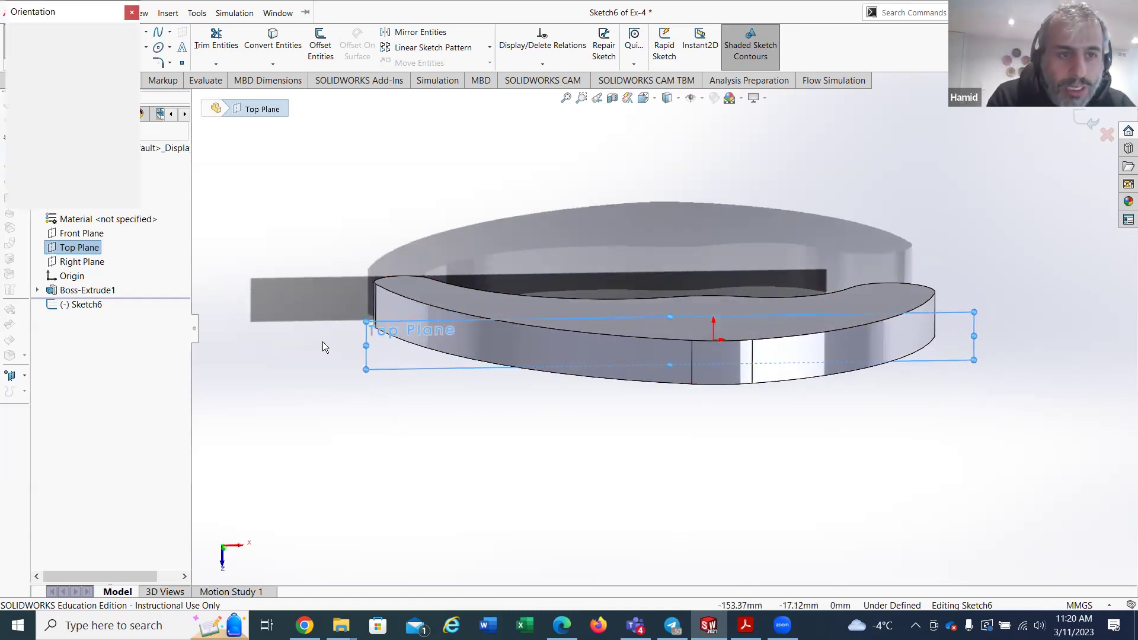
left_click(75, 43)
left_click(134, 88)
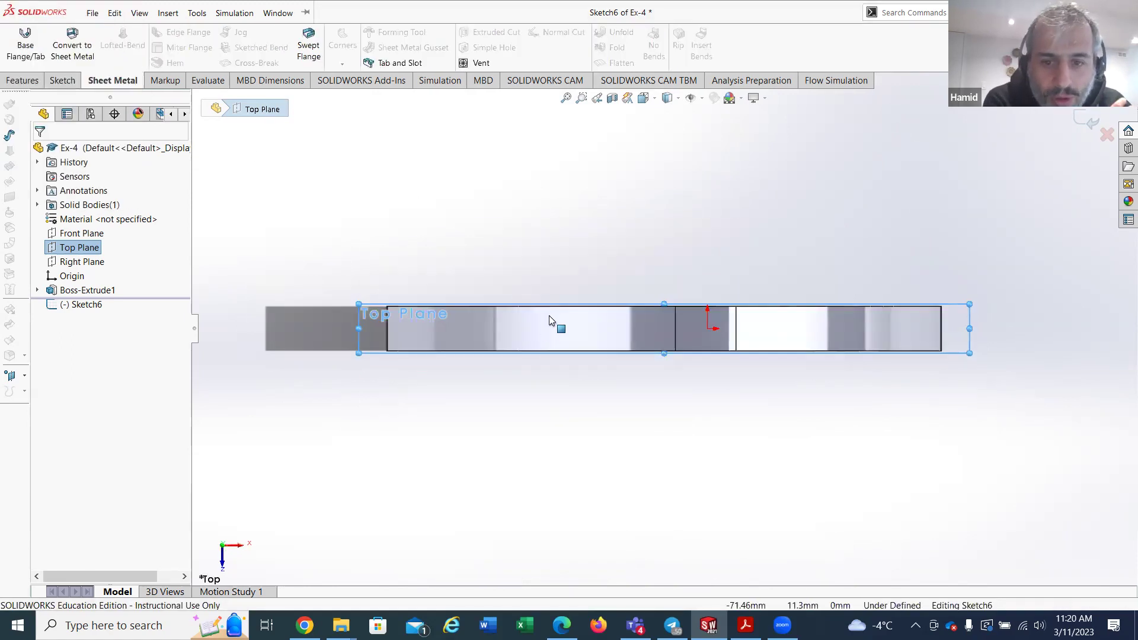
left_click(62, 81)
Step: Draw a circle centred on the origin and dimension its diameter to 8 mm
left_click(135, 31)
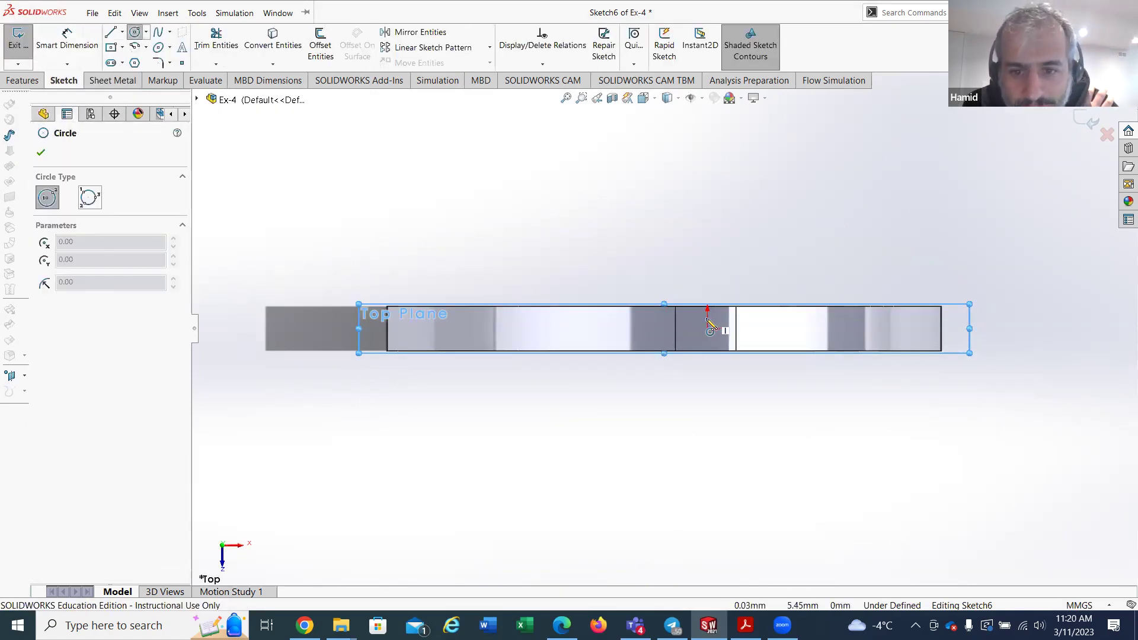
left_click(707, 329)
left_click(707, 338)
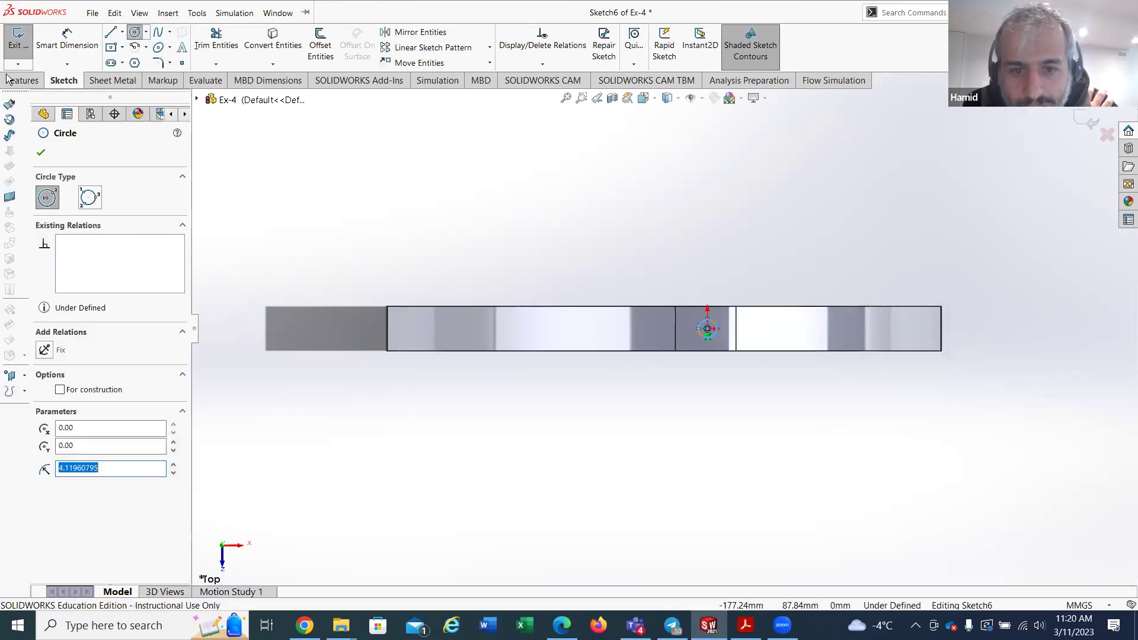
left_click(52, 56)
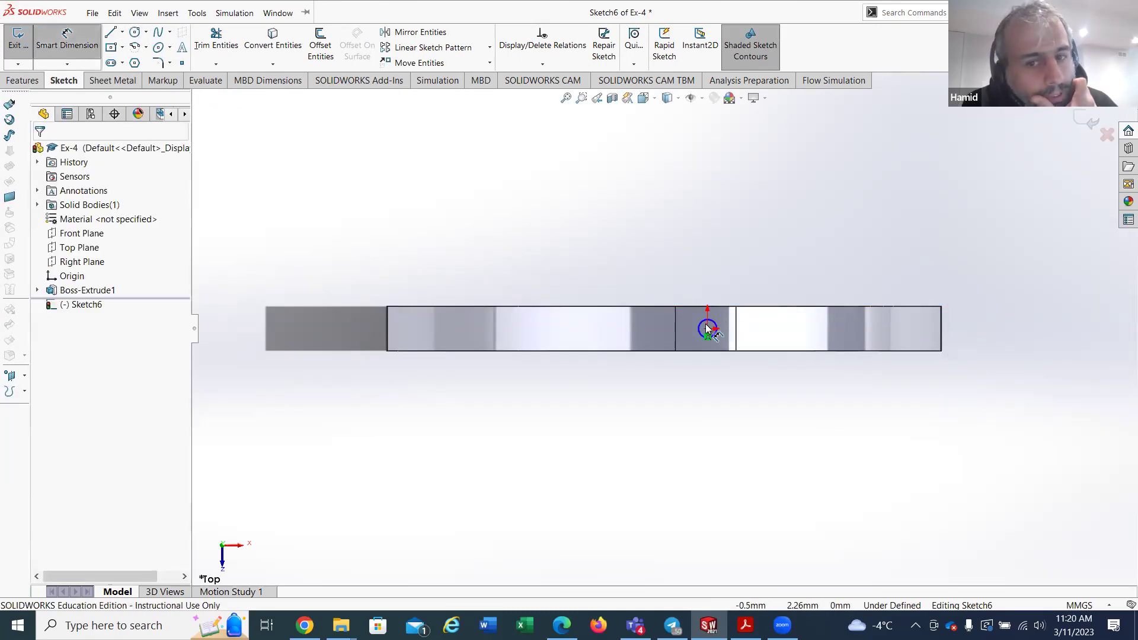
left_click(700, 327)
left_click(661, 255)
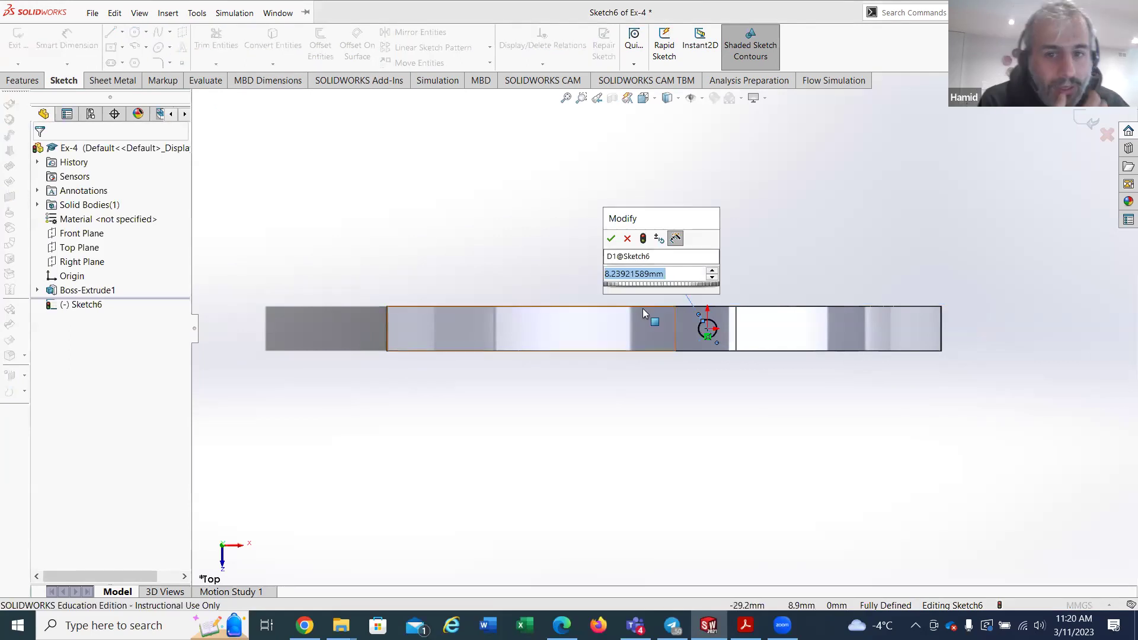
key("Return")
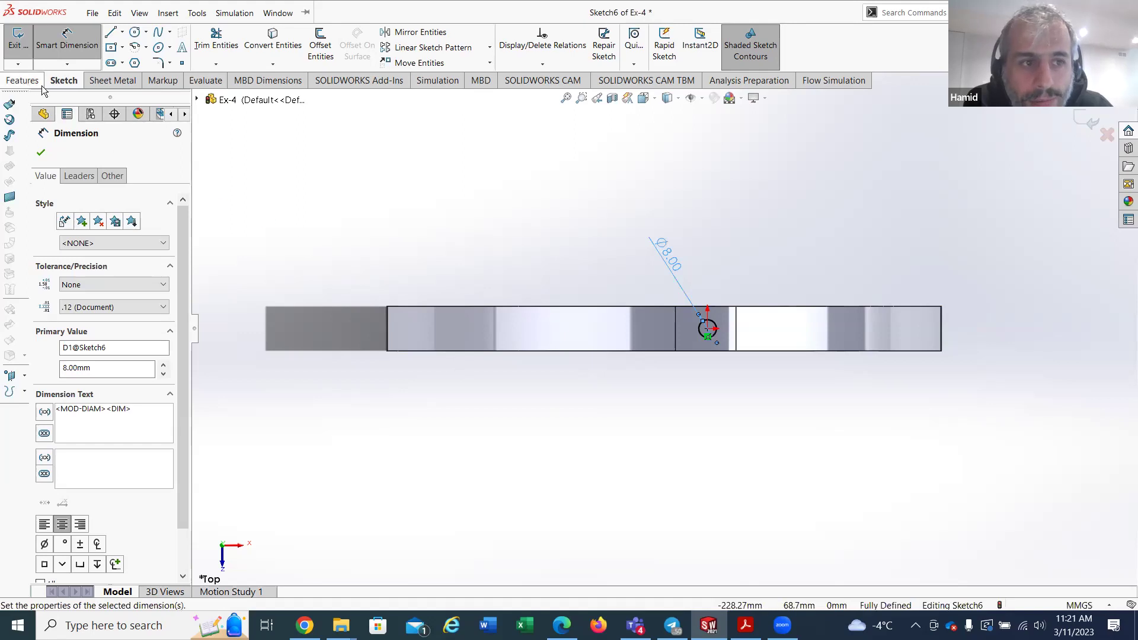
Step: Cut-extrude the 8 mm circle Up To Surface, ending at the short middle face of the plate's concave edge
left_click(22, 80)
middle_click_drag(647, 419, 218, 152)
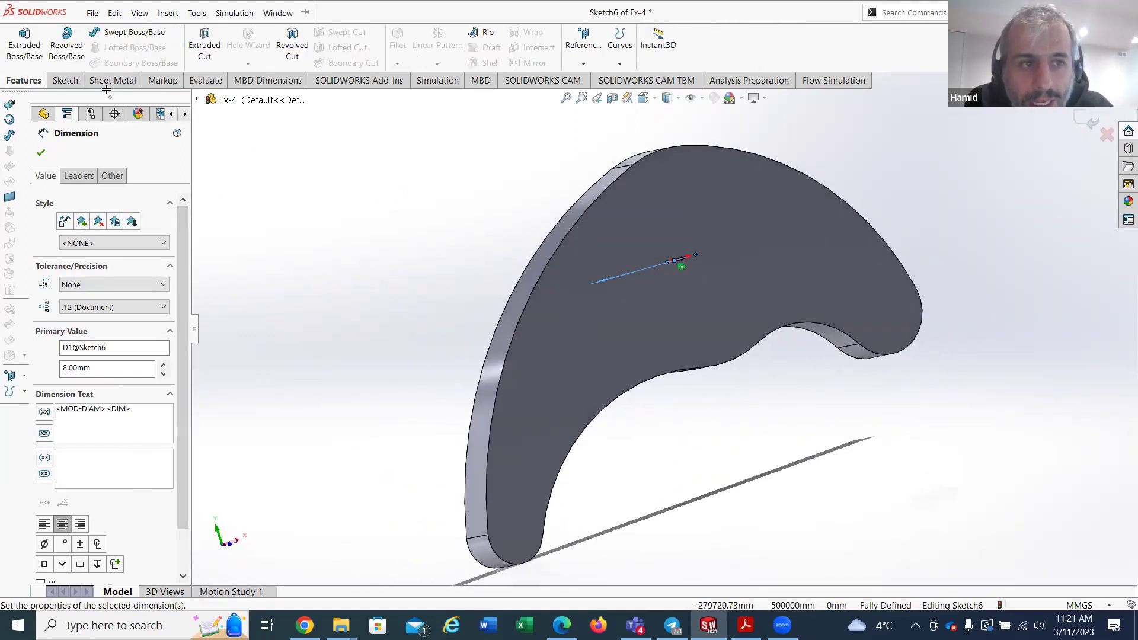
left_click(204, 45)
middle_click_drag(737, 381, 733, 191)
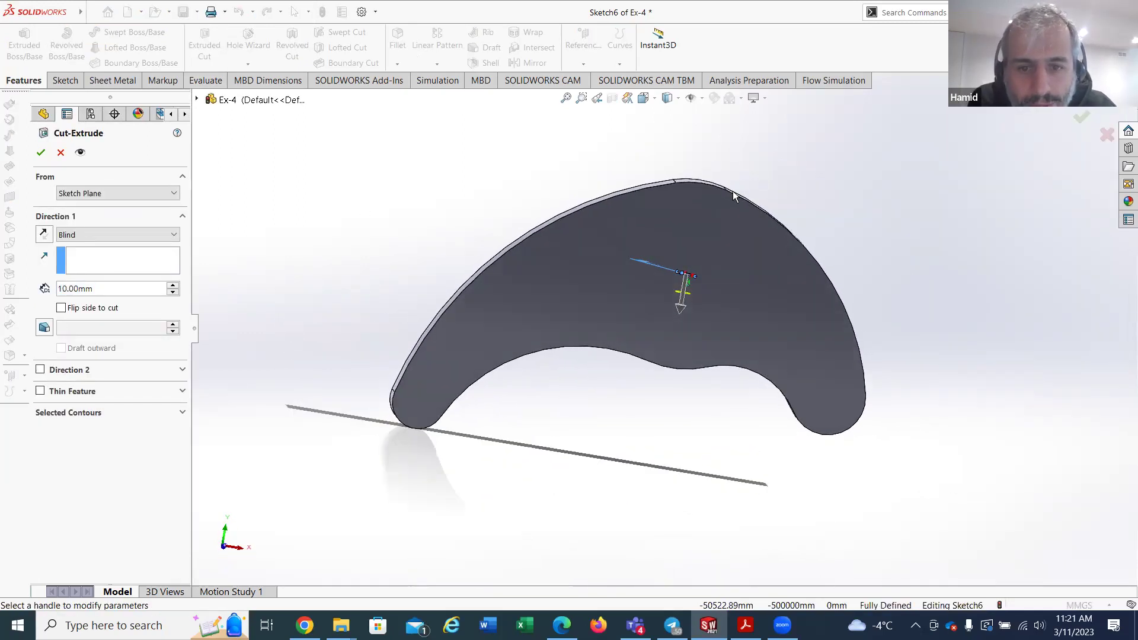
left_click(95, 235)
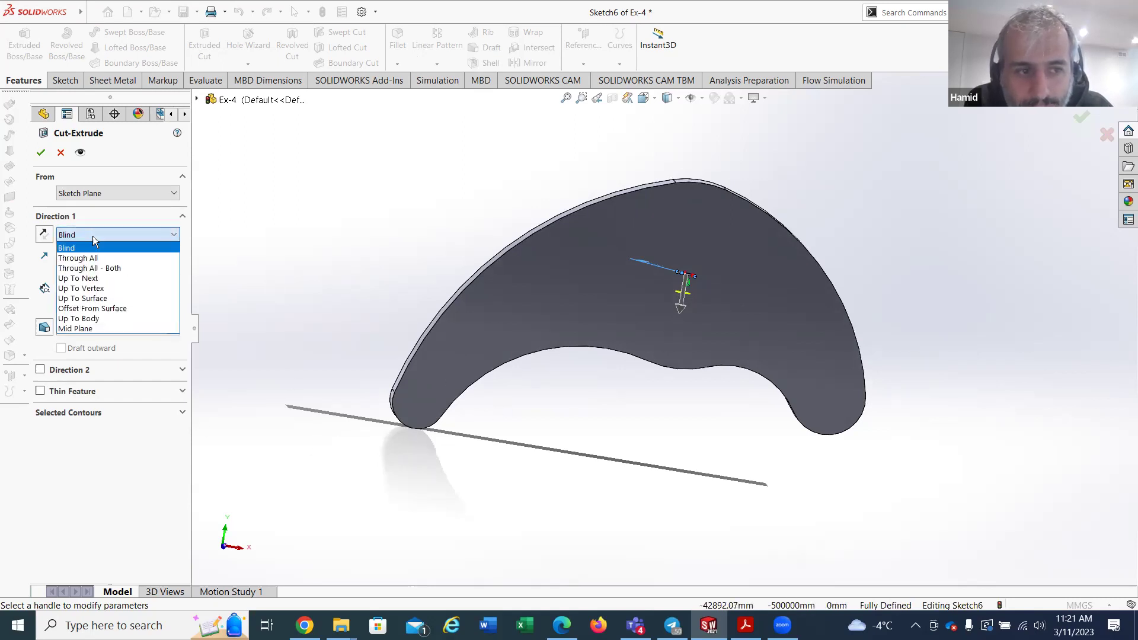
left_click(86, 298)
middle_click_drag(569, 415, 654, 353)
left_click(669, 359)
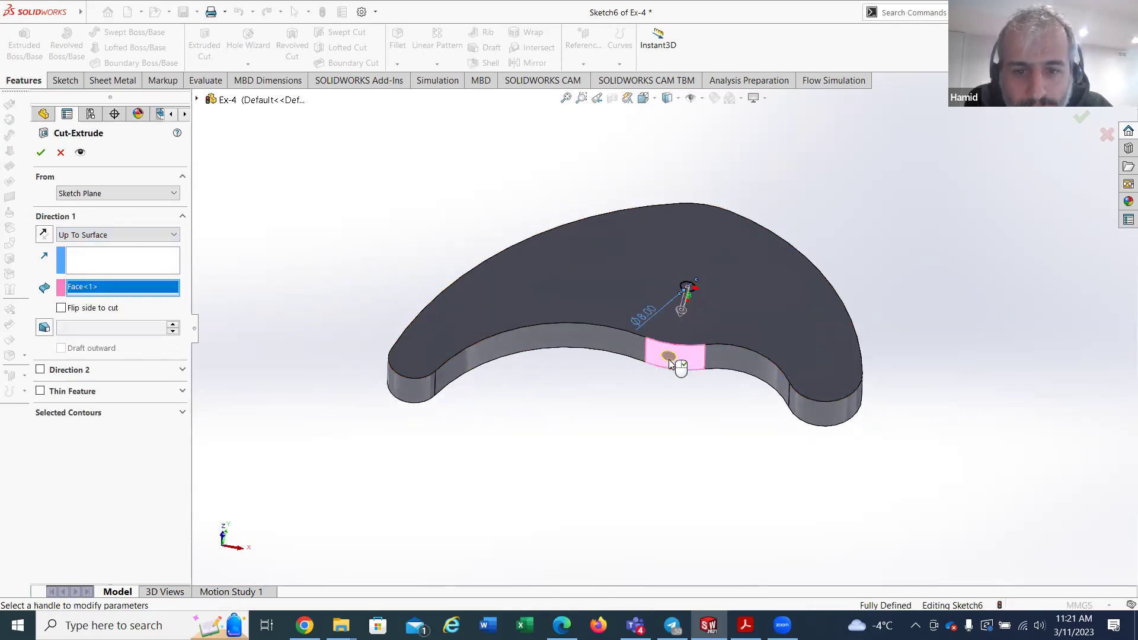
left_click(38, 155)
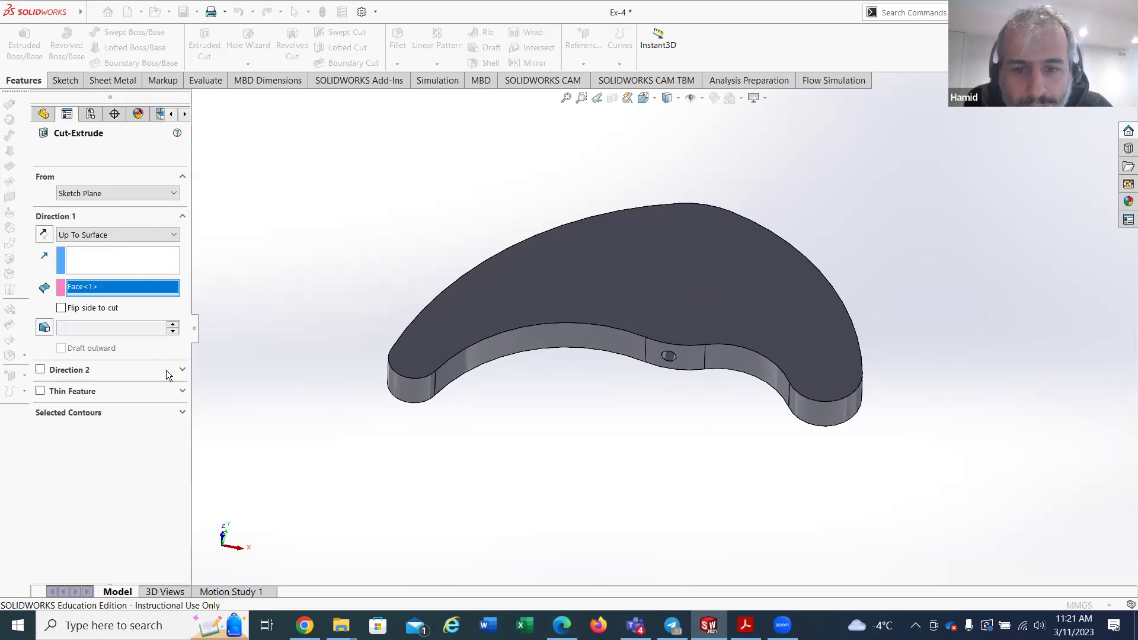
Step: Reopen the 8 mm hole's cut-extrude feature for editing and enable its second direction
middle_click_drag(567, 397, 543, 547)
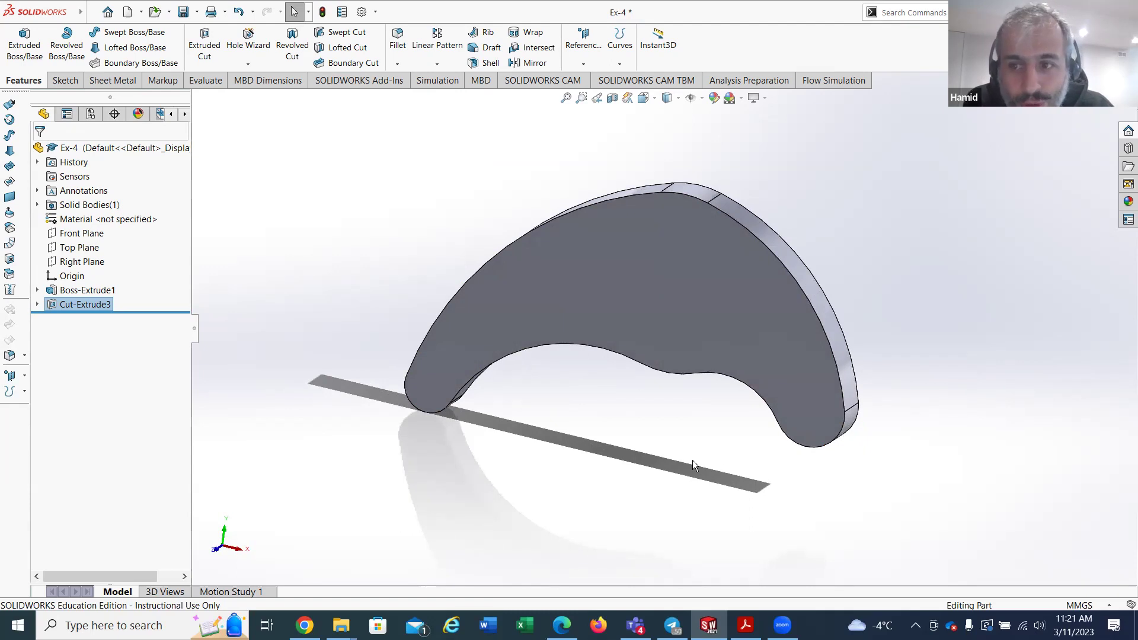
middle_click_drag(709, 417, 617, 350)
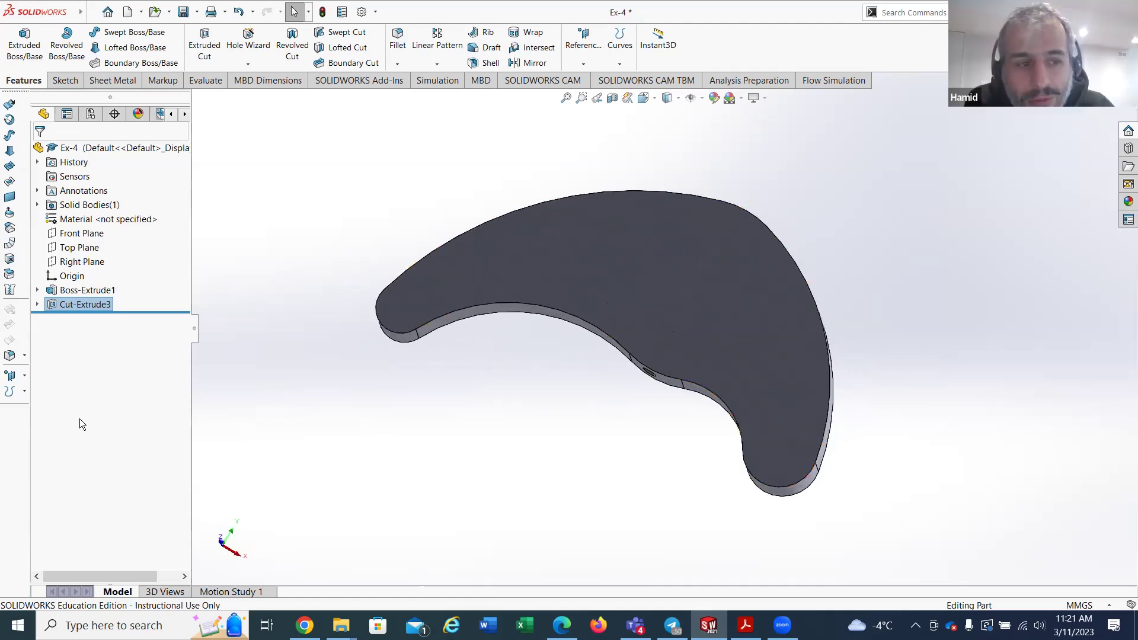
right_click(77, 304)
left_click(91, 293)
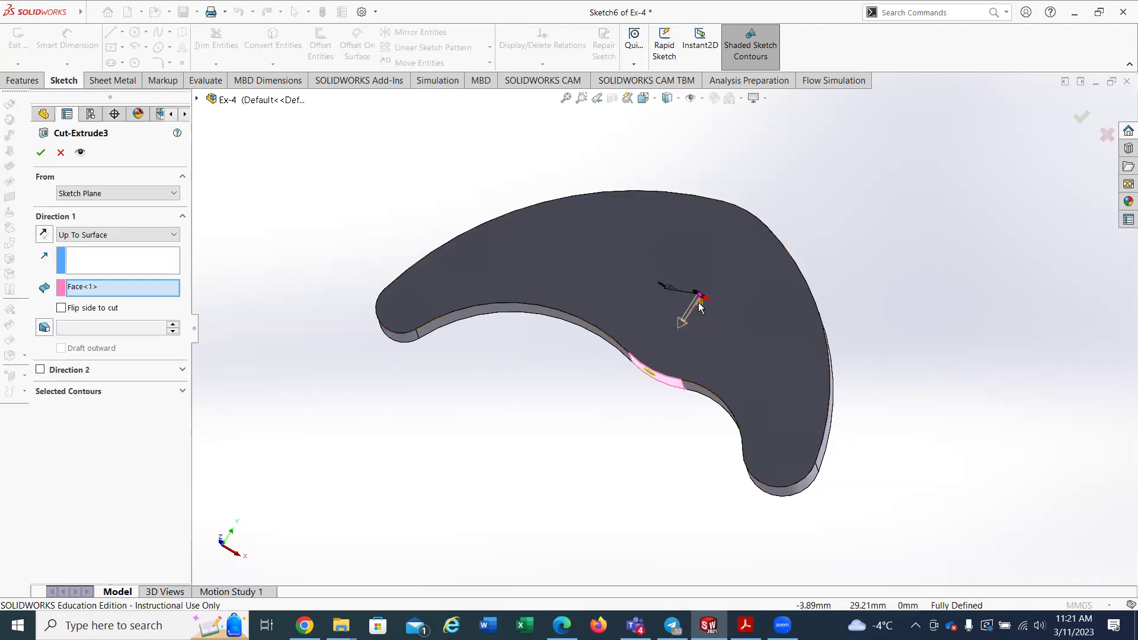
left_click(80, 373)
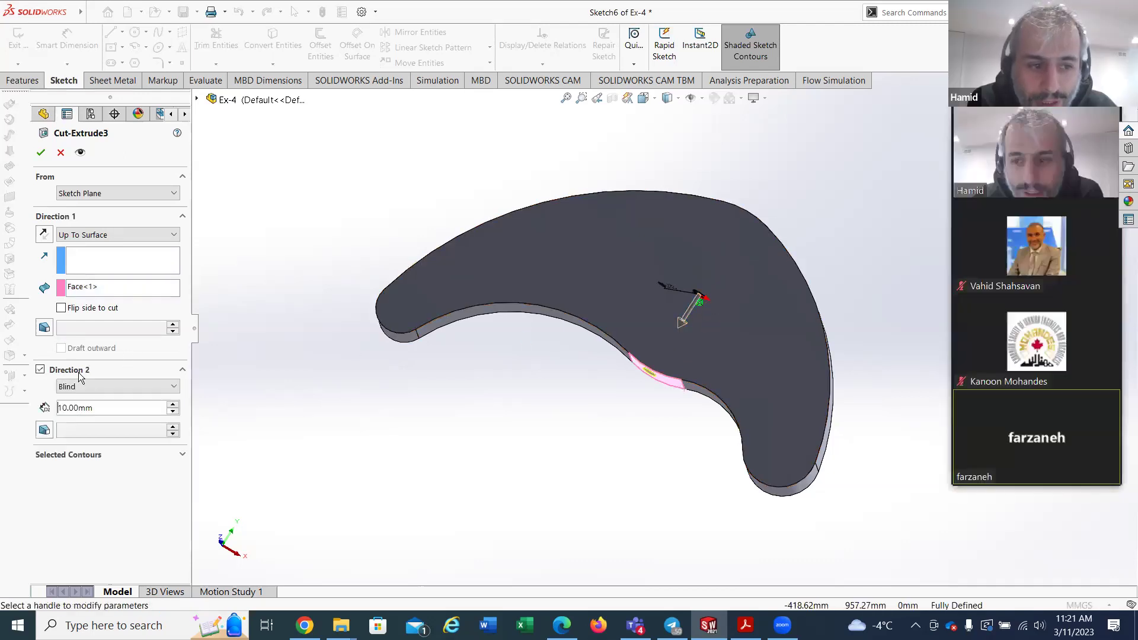
left_click(40, 370)
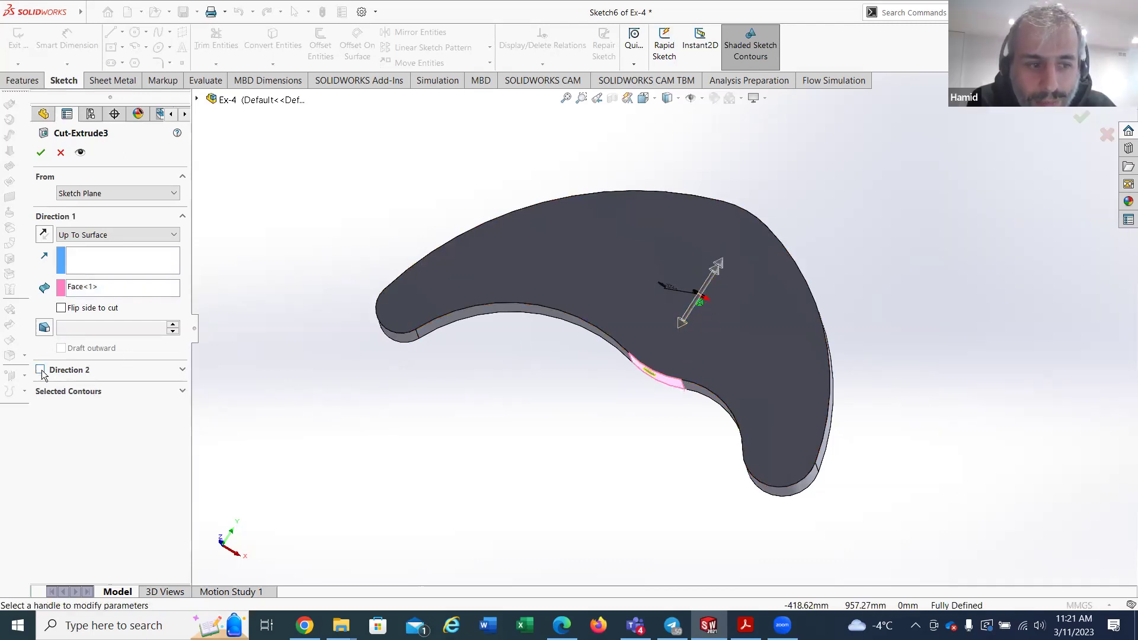
left_click(40, 370)
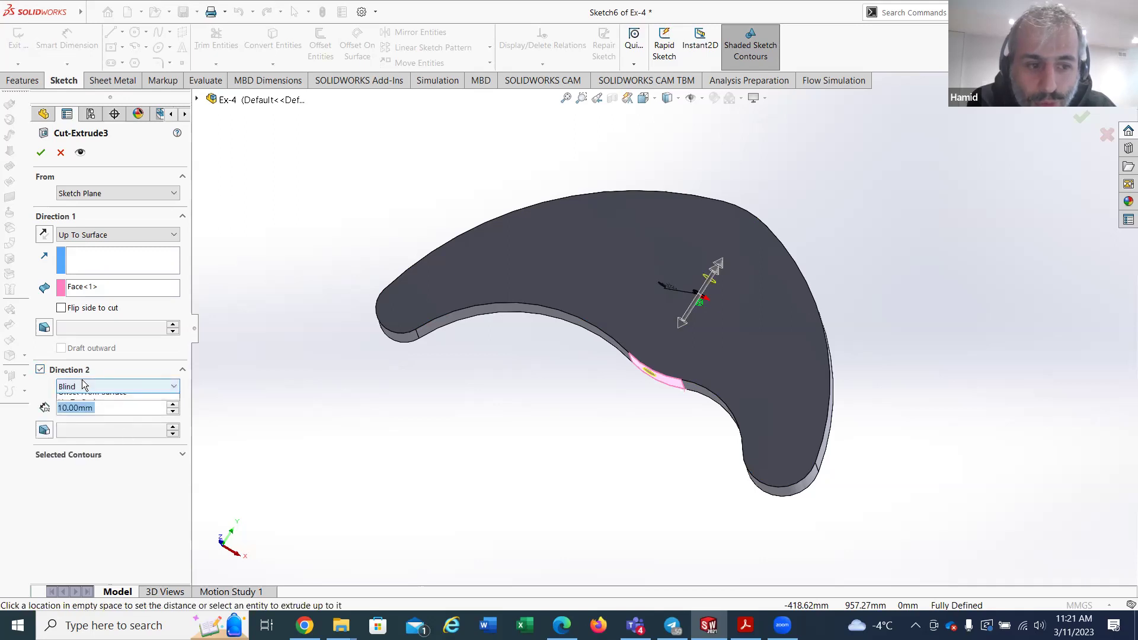
Step: Set Direction 2 of the cut to Up To Surface, ending at the short middle face of the plate's convex edge, and accept the feature
left_click(113, 387)
left_click(88, 441)
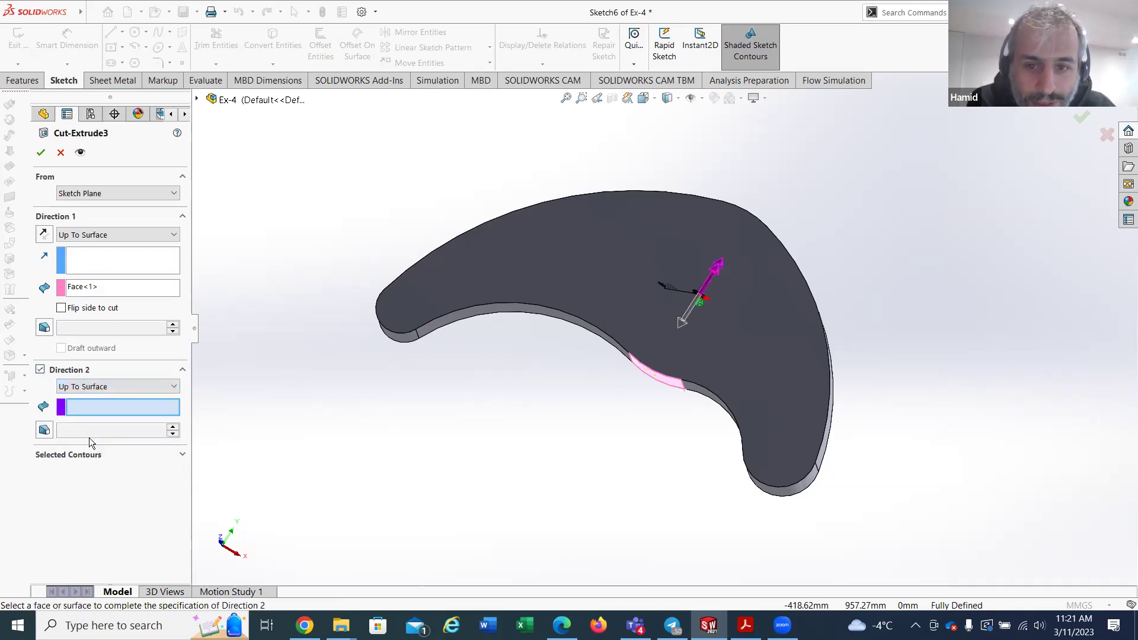
middle_click_drag(449, 404, 415, 447)
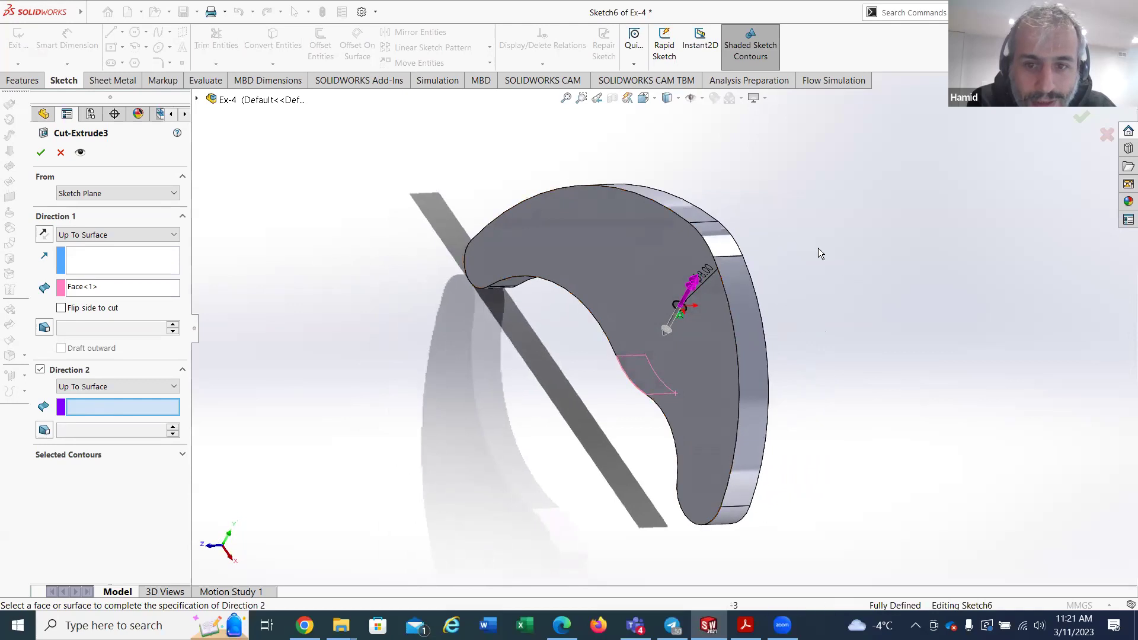
left_click(719, 243)
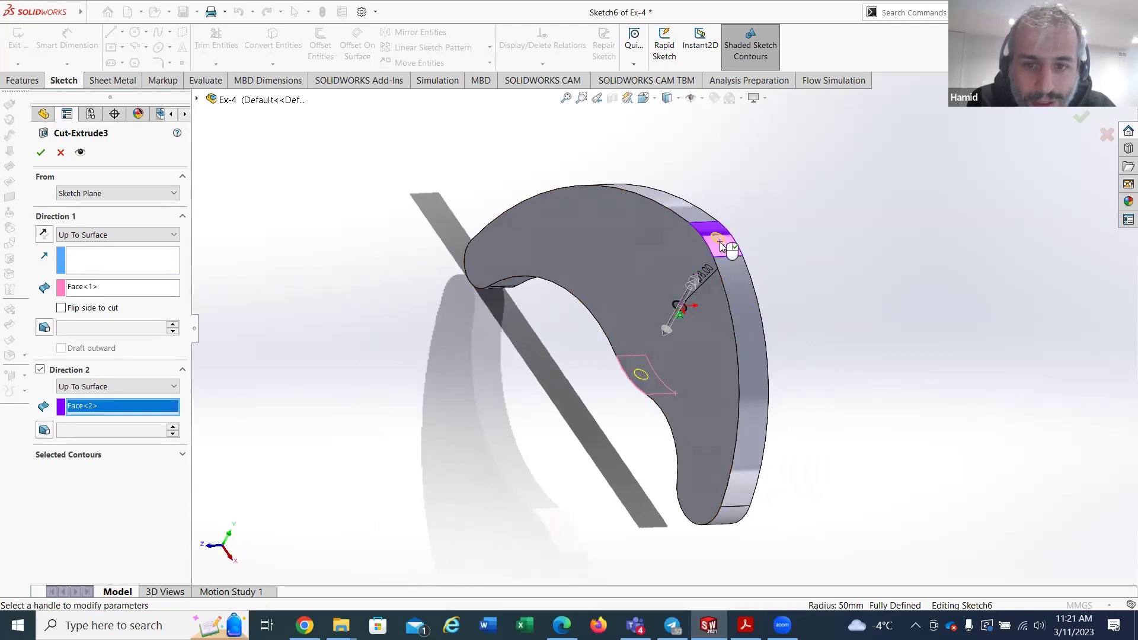
left_click(40, 153)
middle_click_drag(490, 416, 741, 261)
scroll(668, 337, "down", 1)
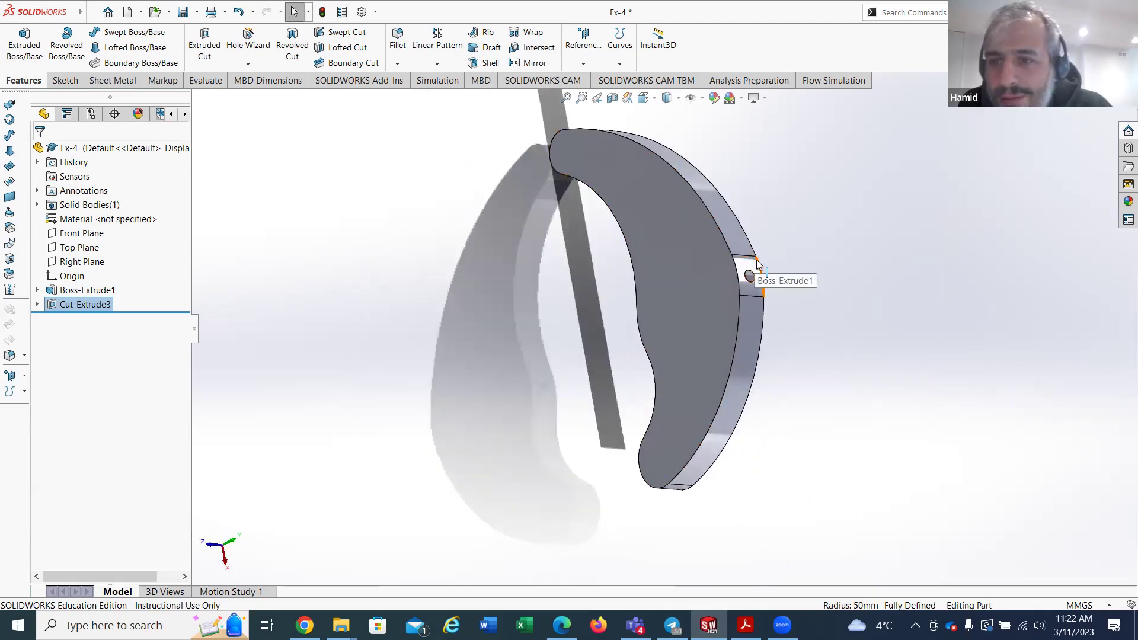
Step: Examine the Front, Top and Right planes against the plate and expand the extrusion and cut features to show their sketches
left_click(725, 216)
left_click(70, 84)
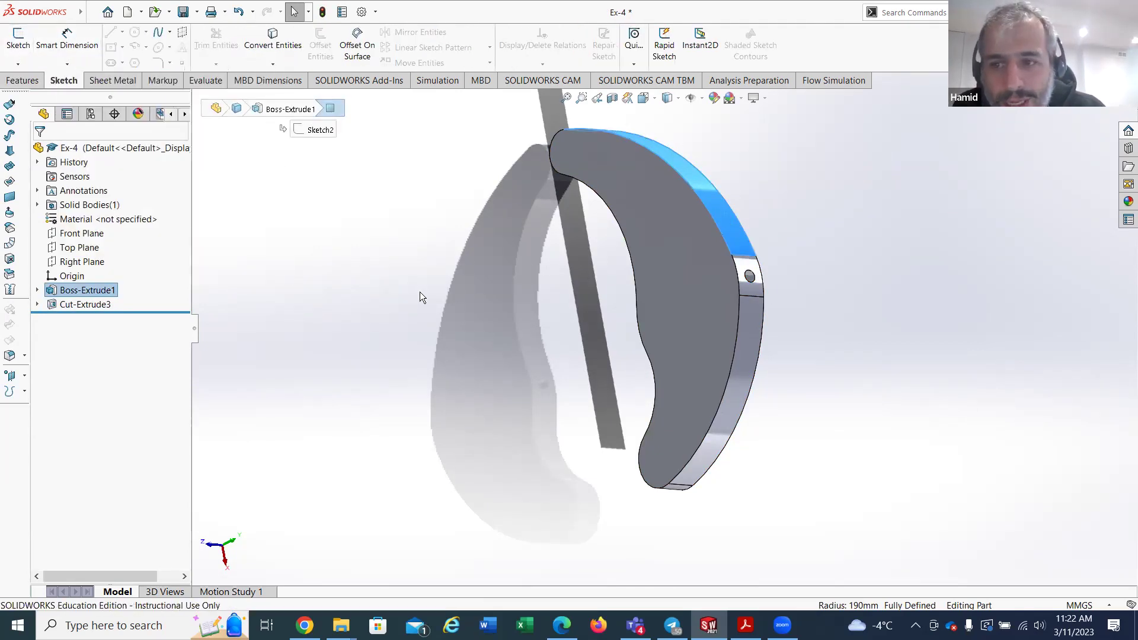
left_click(82, 248)
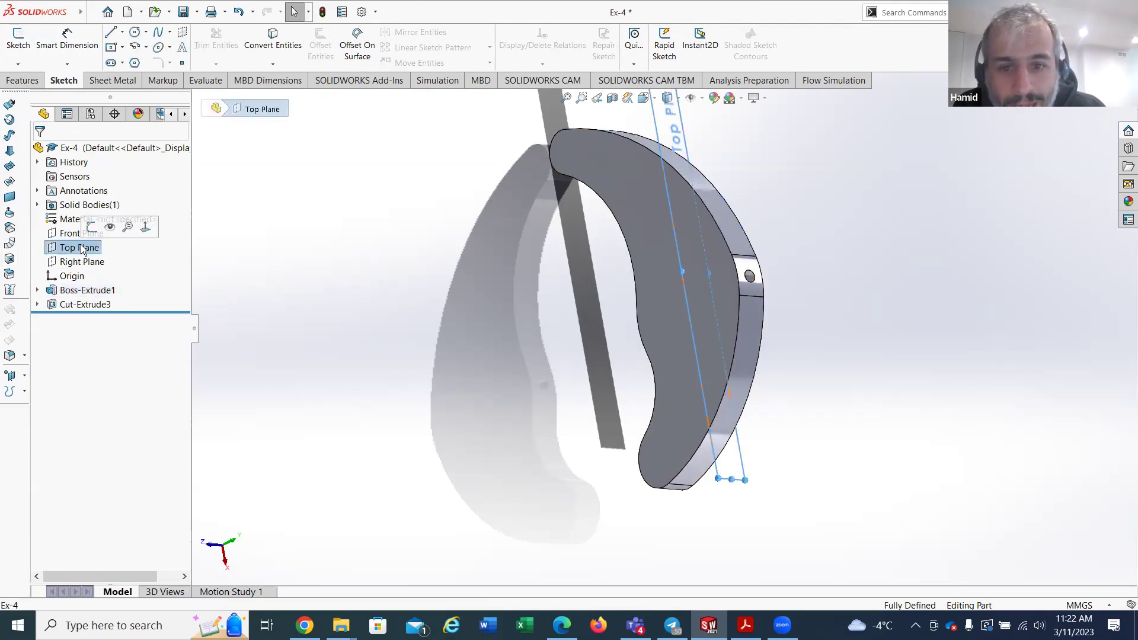
left_click(67, 233)
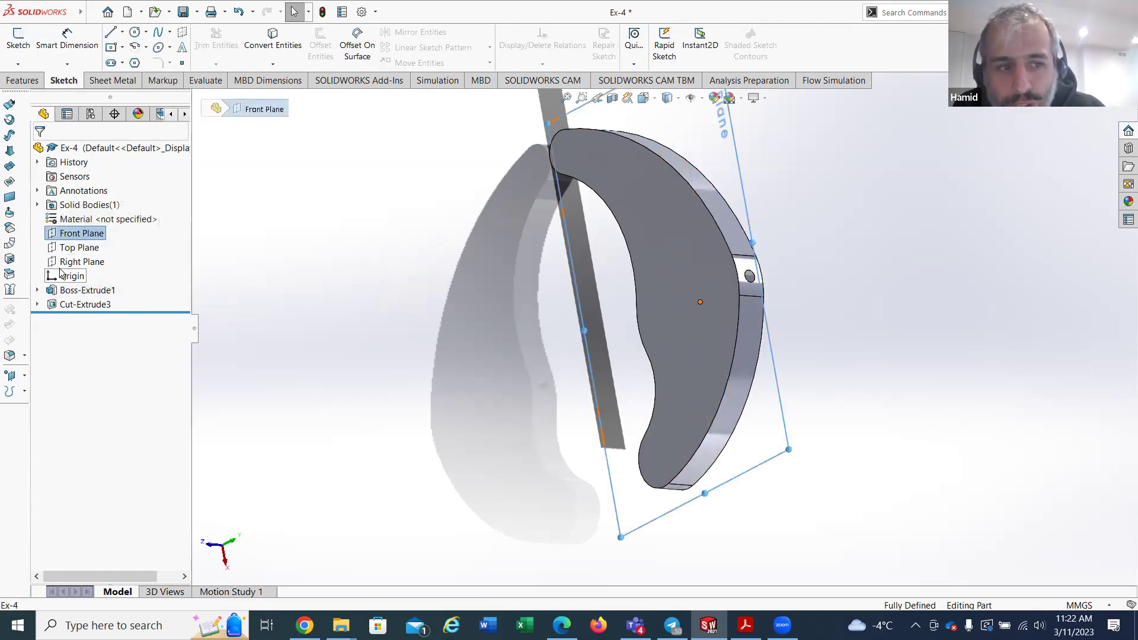
left_click(65, 262)
left_click(55, 248)
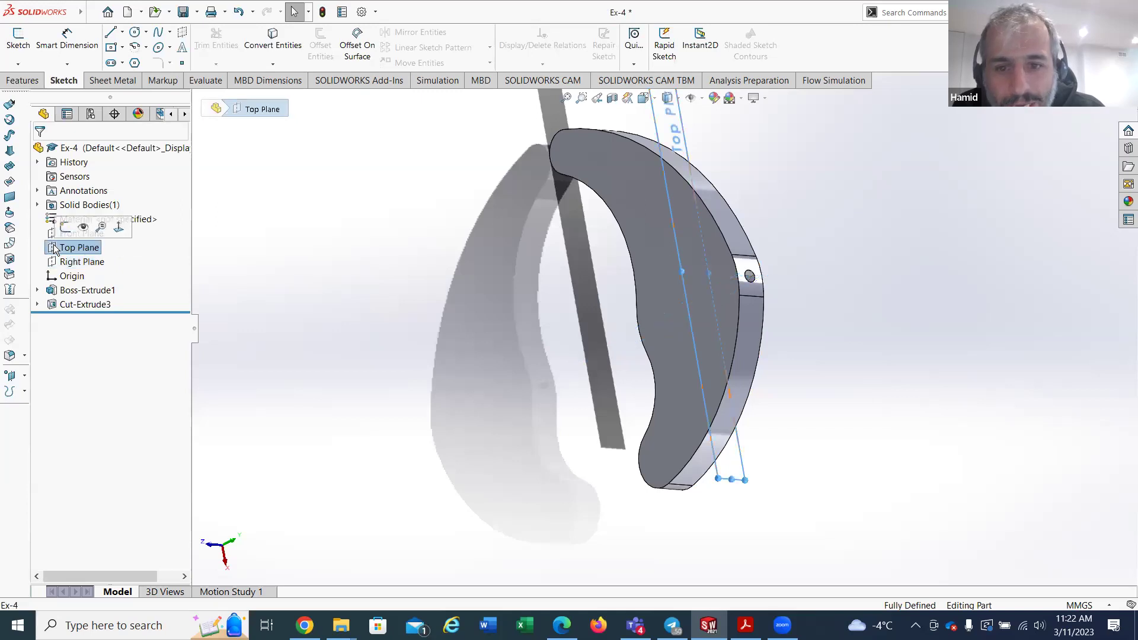
middle_click_drag(678, 280, 756, 229)
scroll(669, 318, "down", 3)
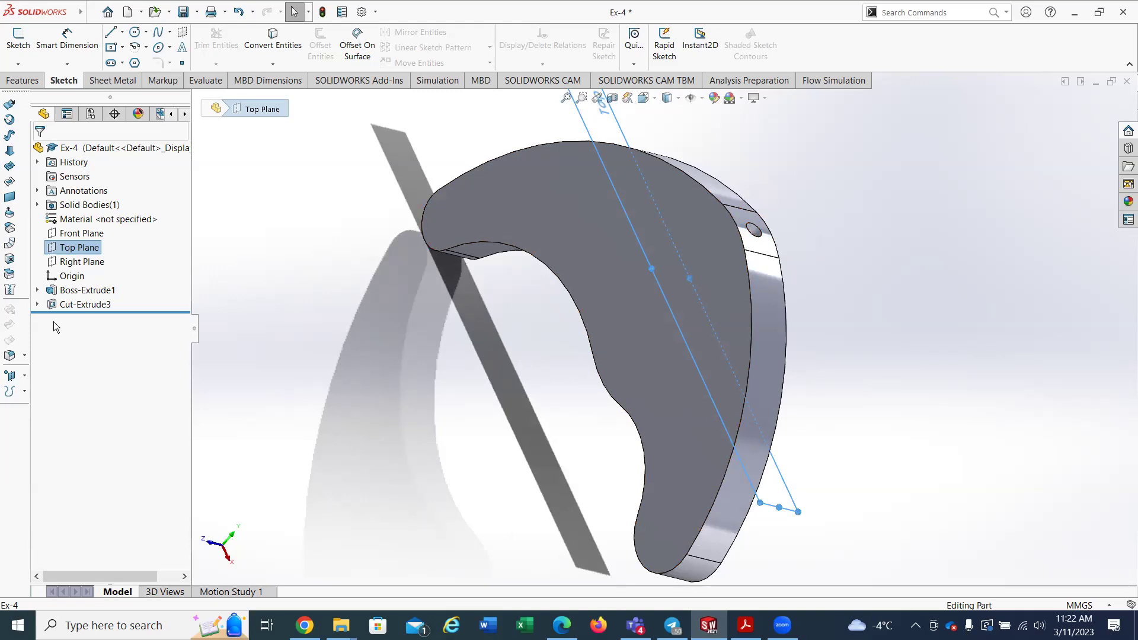
left_click(37, 290)
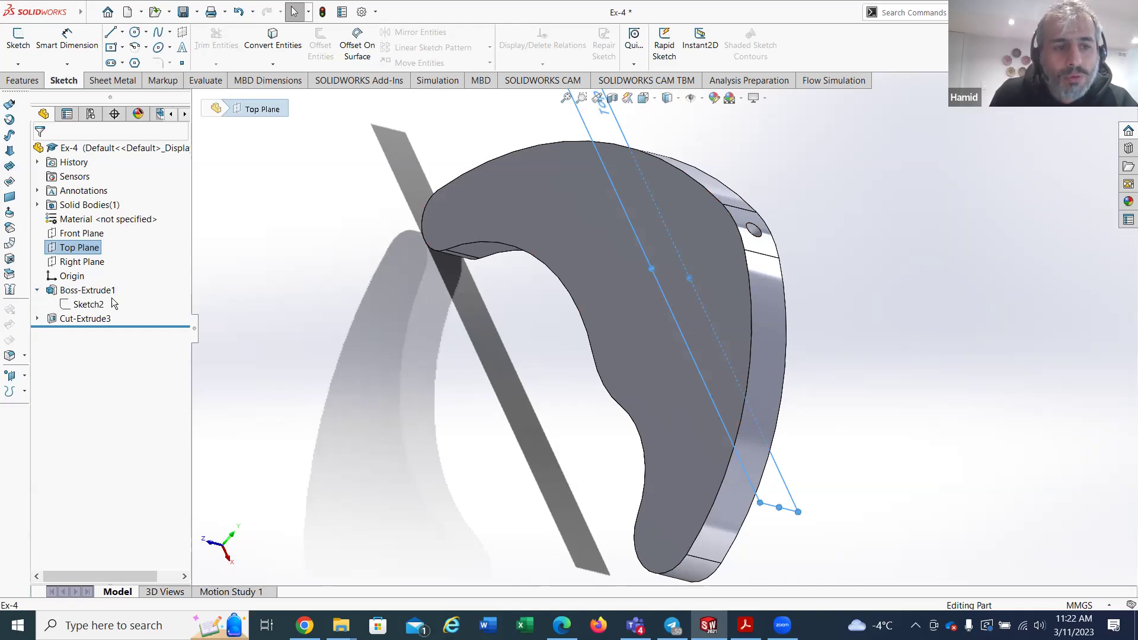
left_click(37, 319)
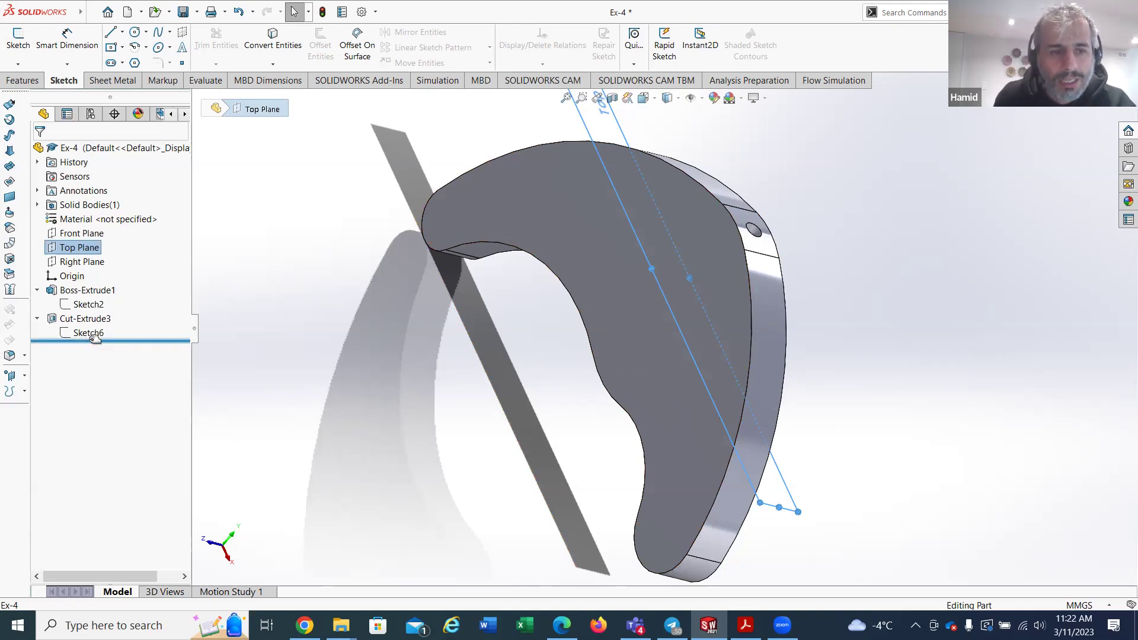
right_click(80, 306)
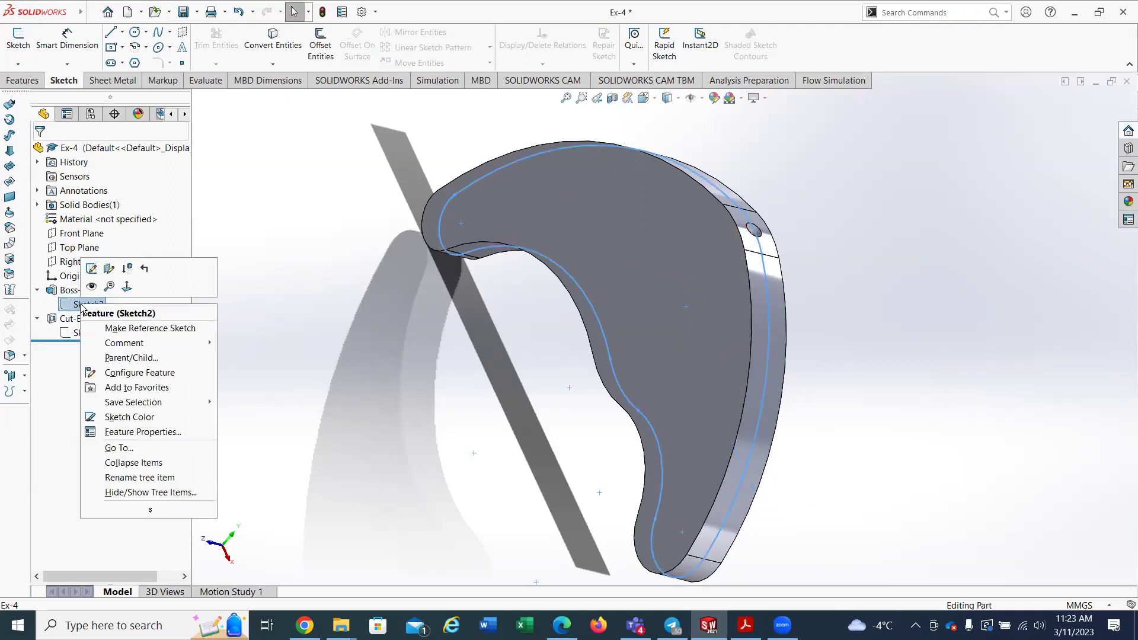
left_click(147, 478)
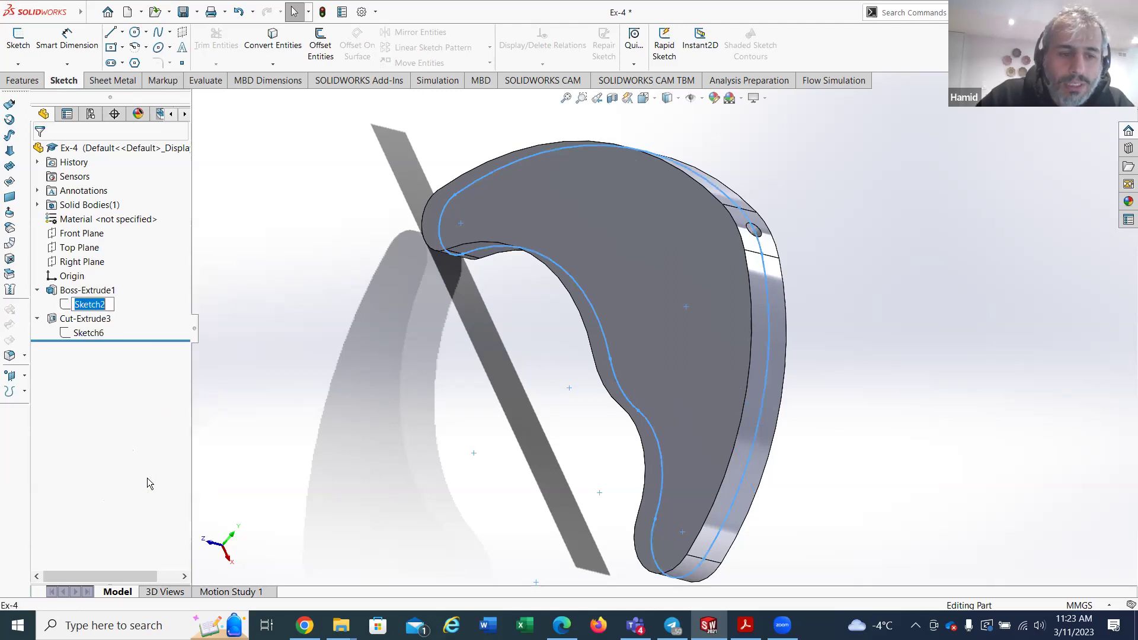
left_click(134, 460)
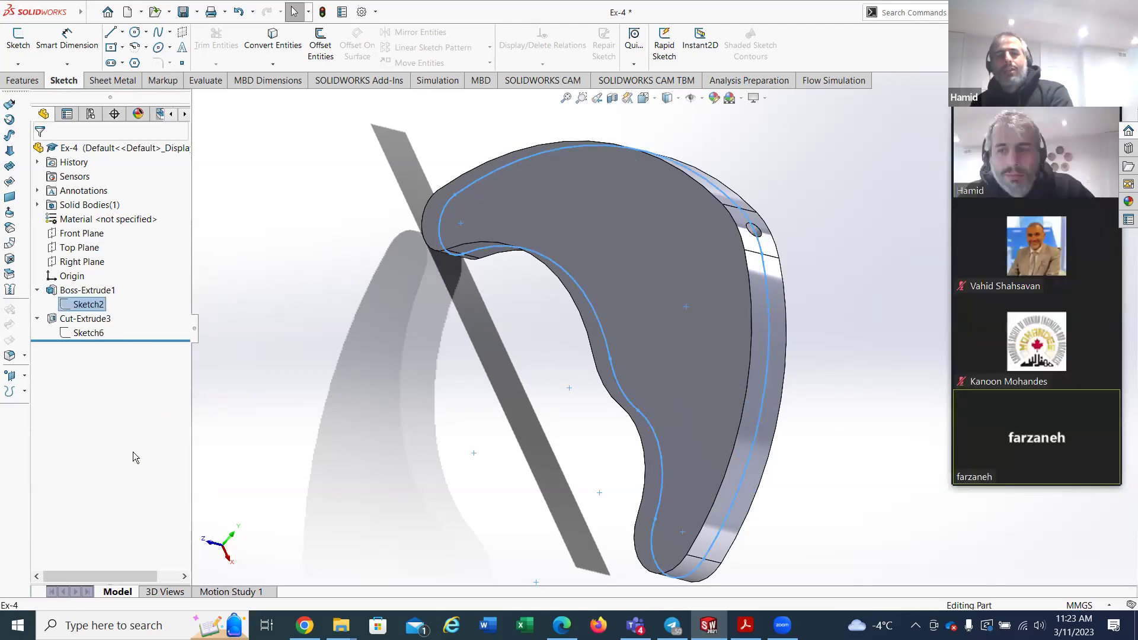
Step: Inspect the plate extrusion and the hole cut together with the sketch each is built from
right_click(67, 294)
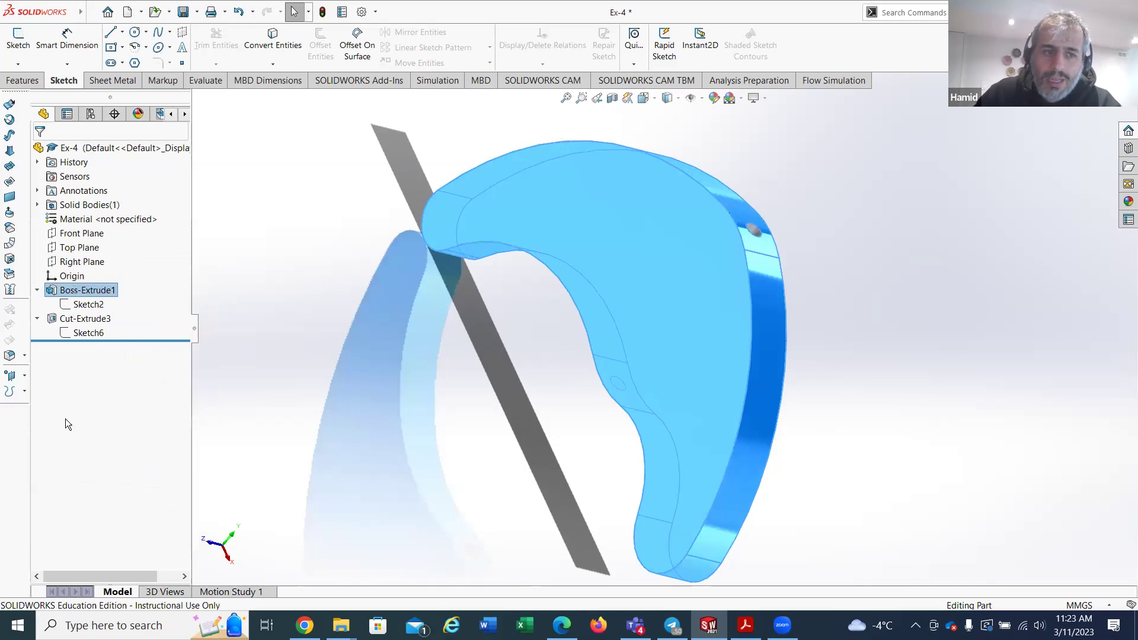
left_click(85, 305)
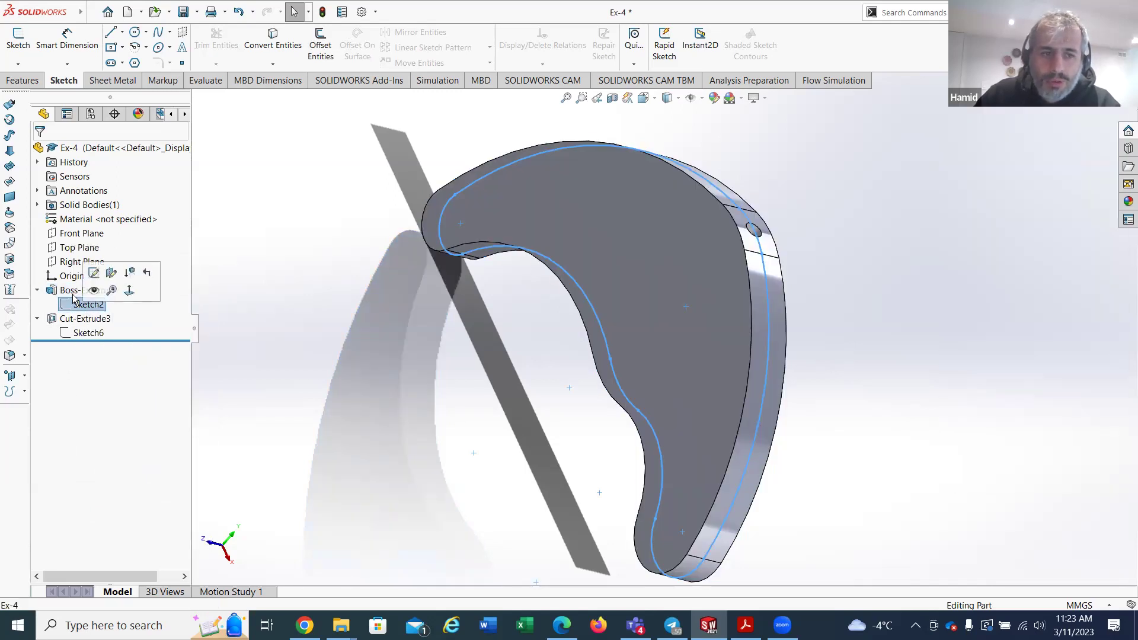
left_click(75, 291)
left_click(96, 335)
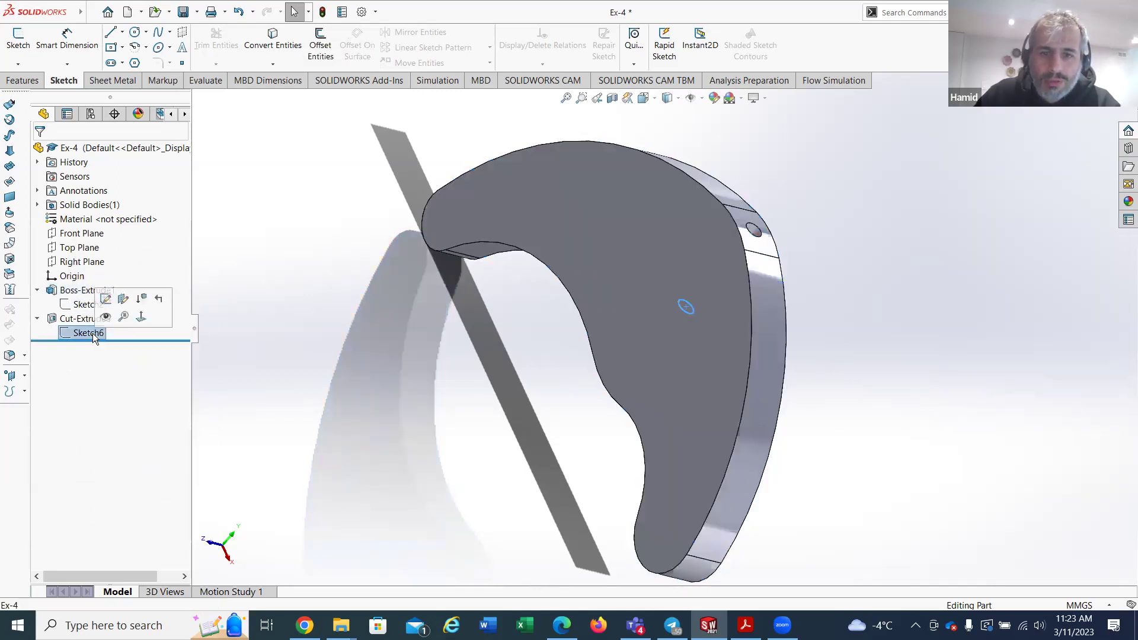
left_click(73, 320)
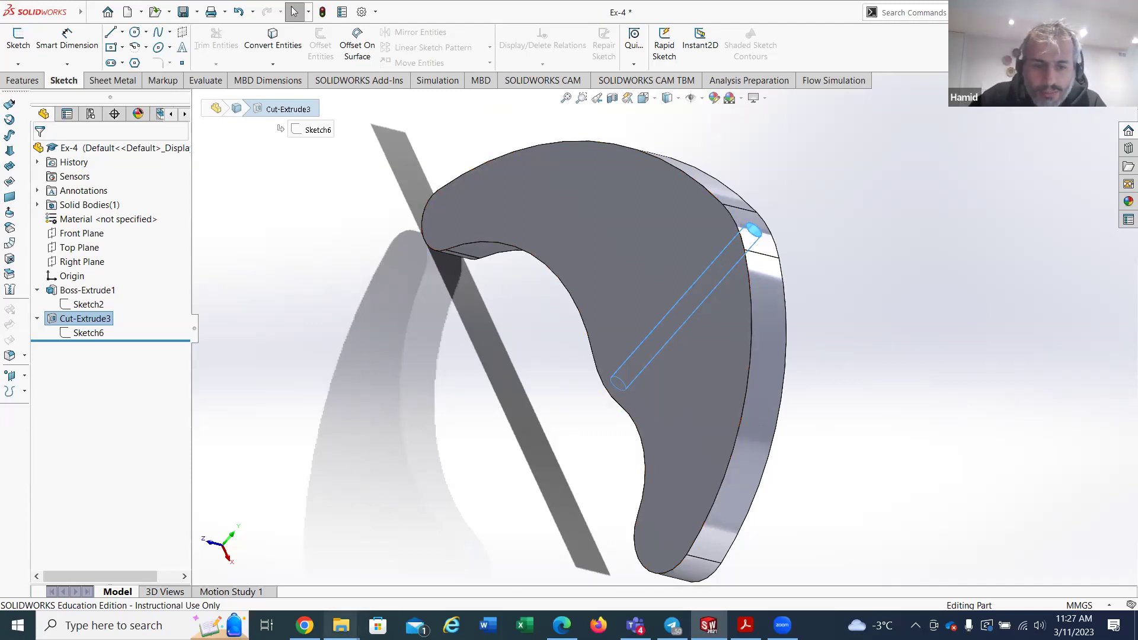
Step: Switch to File Explorer and open EX-5.pdf from the Week 2 folder of ATMN350 Summer 2022
mouse_move(341, 625)
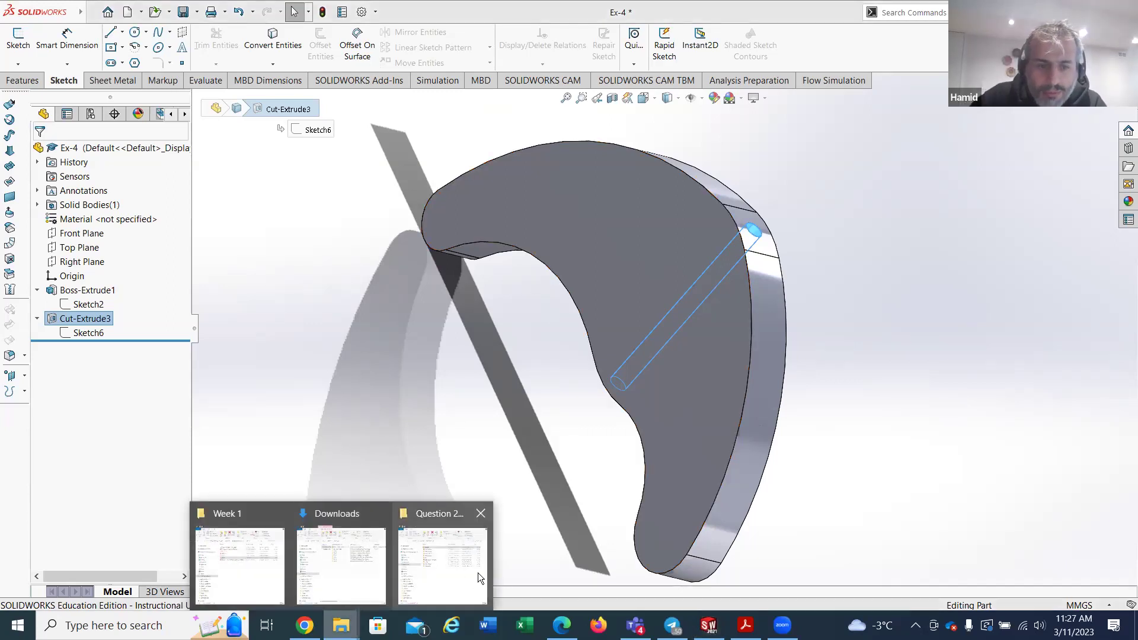
left_click(244, 545)
left_click(585, 123)
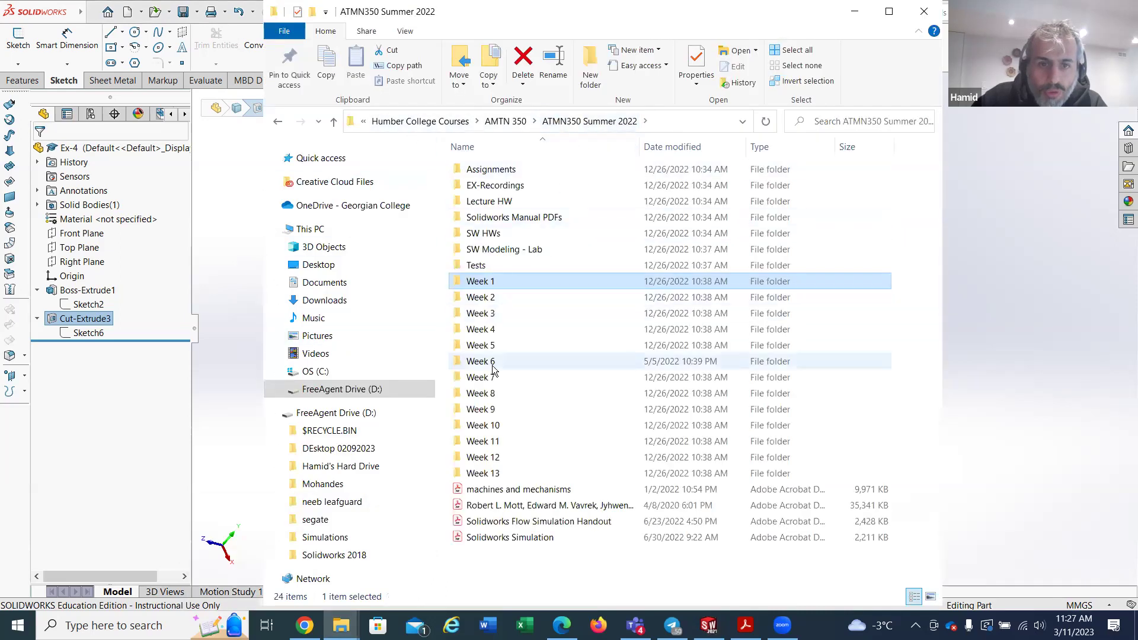
left_click(468, 299)
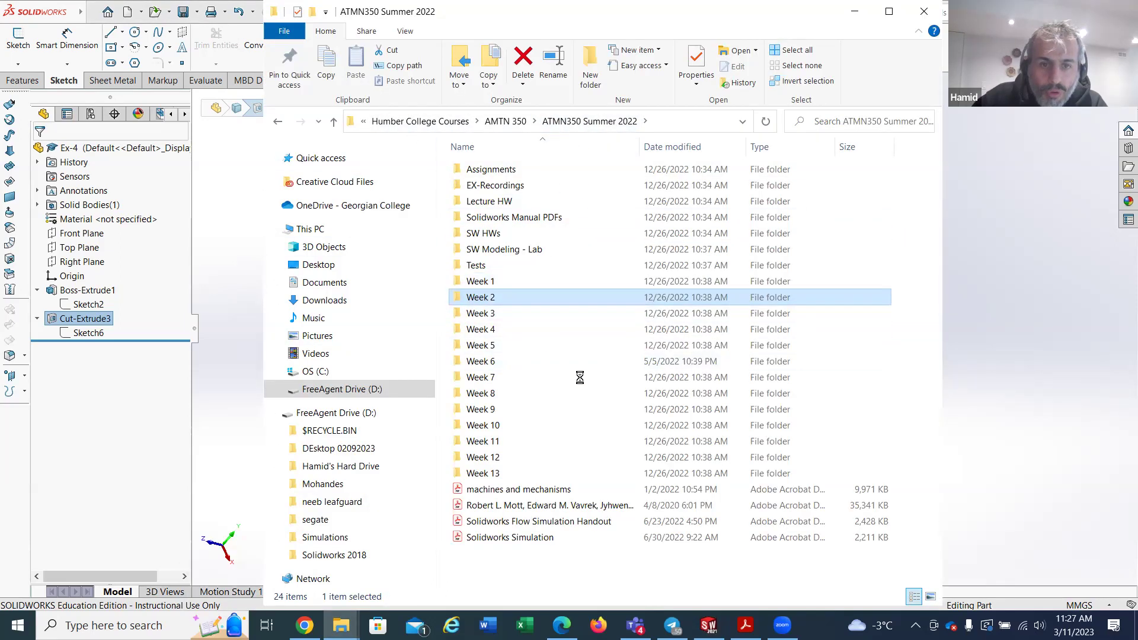
double_click(503, 302)
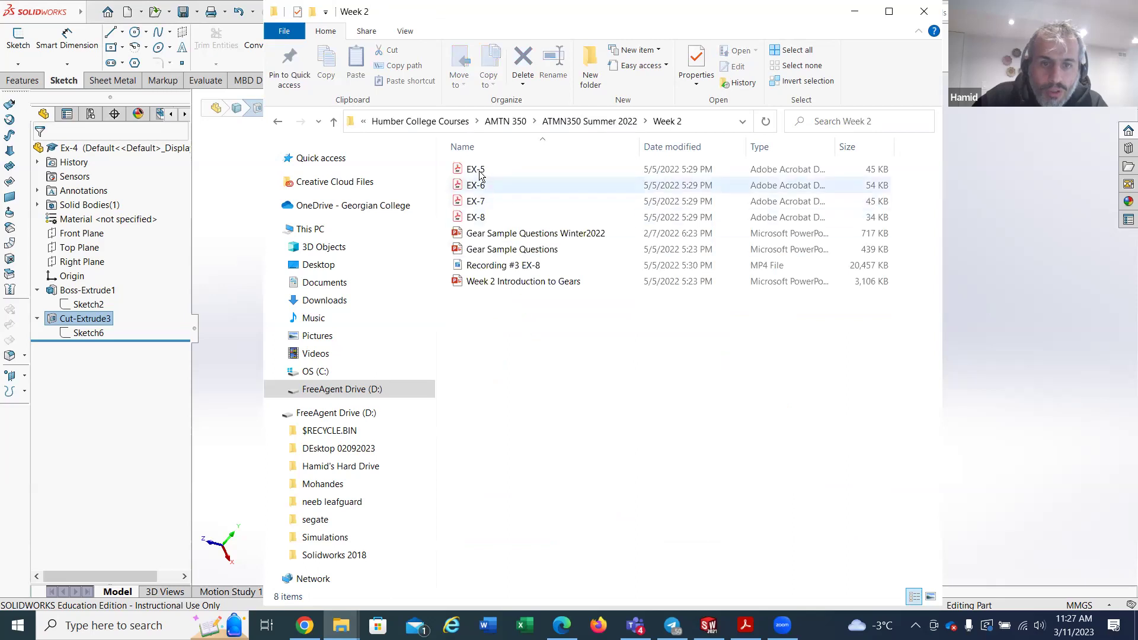
left_click(489, 172)
double_click(490, 172)
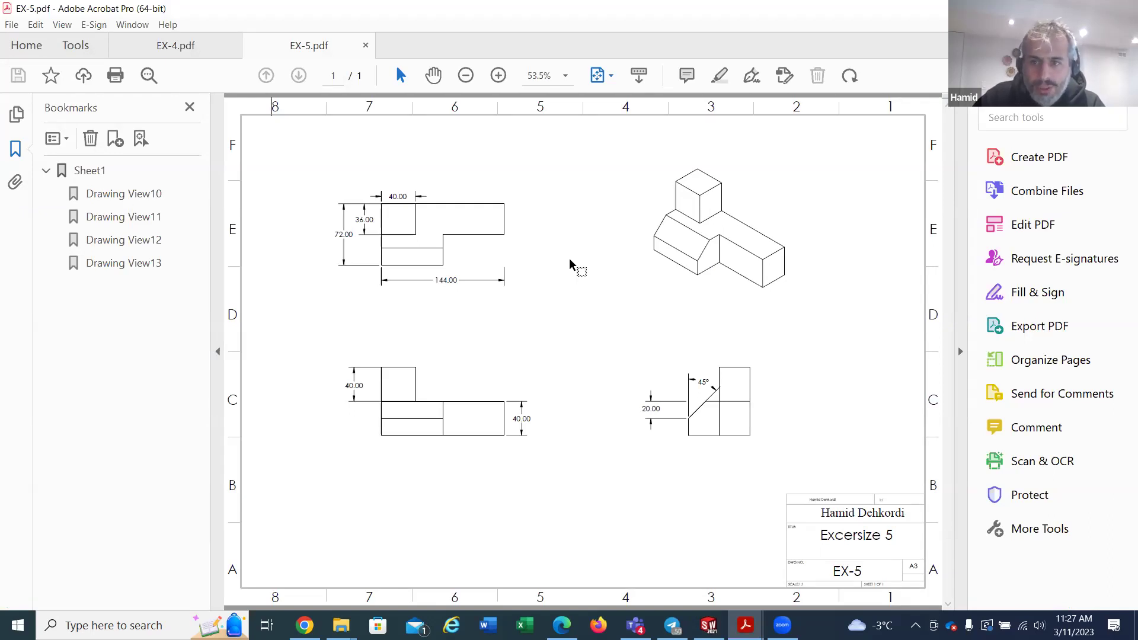
Step: Switch from the EX-5 drawing back to SOLIDWORKS
mouse_move(727, 626)
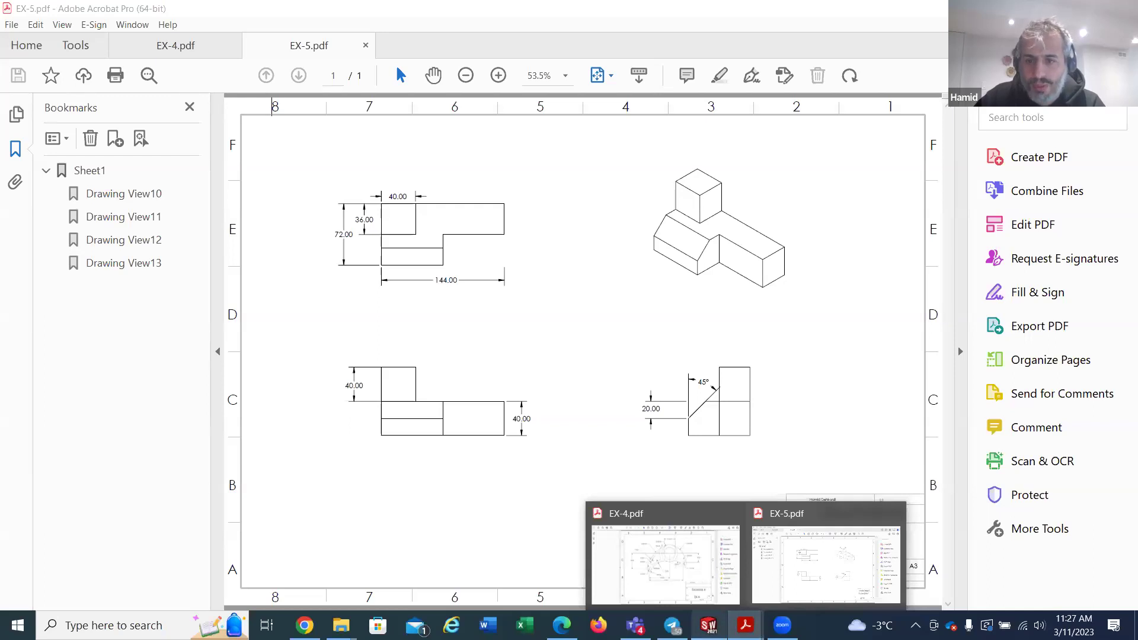
left_click(708, 626)
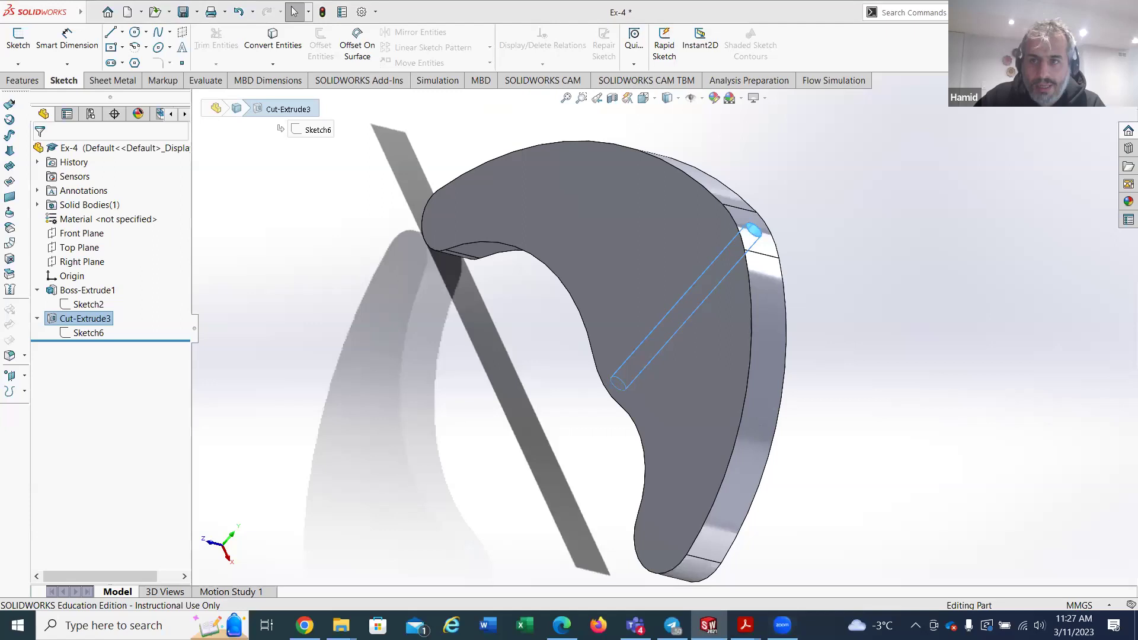
key("alt+Tab")
key("alt+Tab")
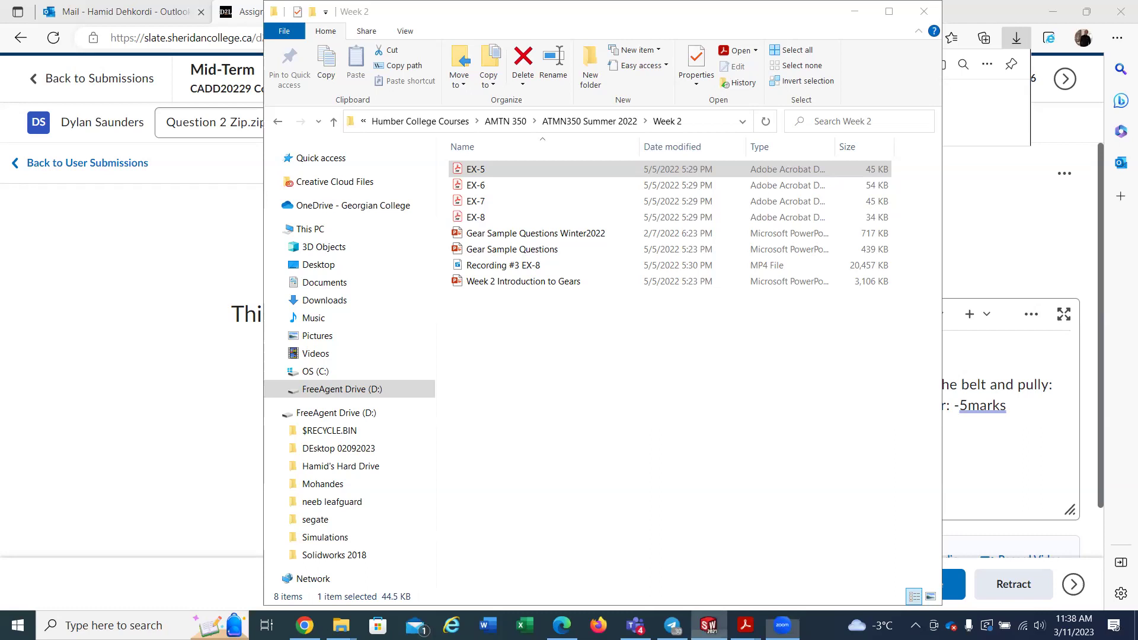
left_click(708, 624)
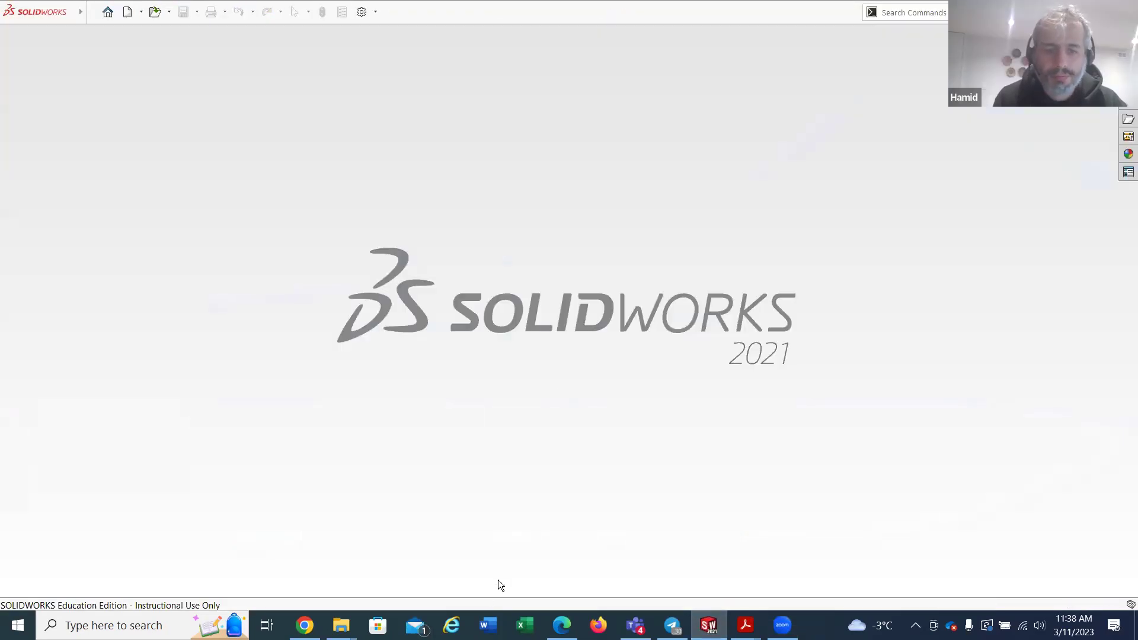
Step: Return to the Week 2 folder in File Explorer and reopen the EX-5.pdf drawing in Adobe Acrobat
left_click(342, 625)
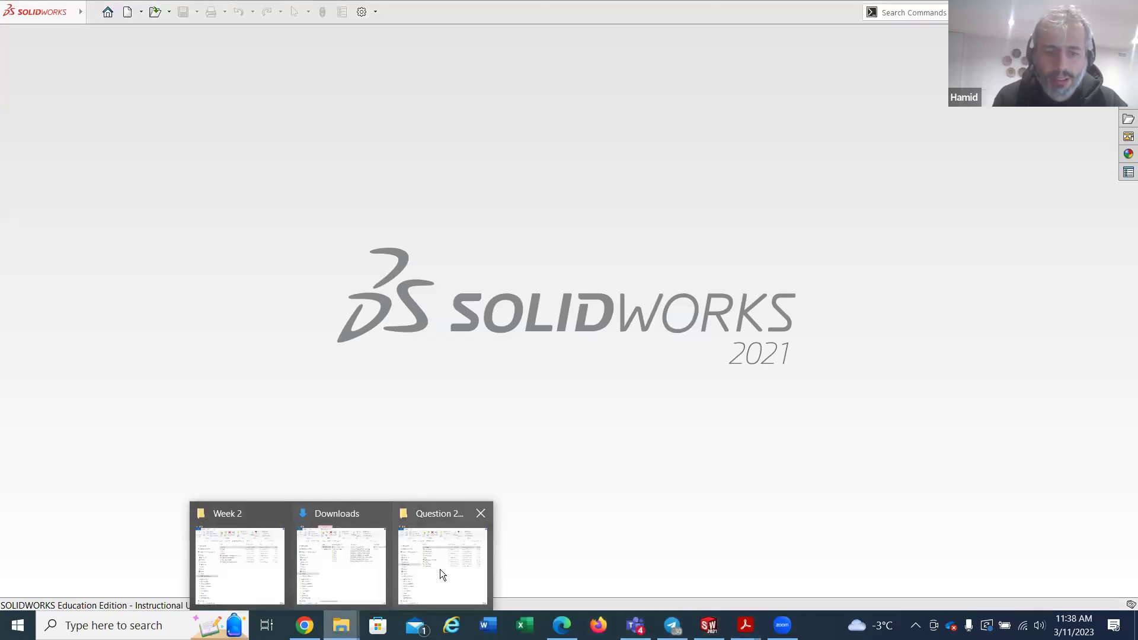
left_click(232, 550)
double_click(478, 170)
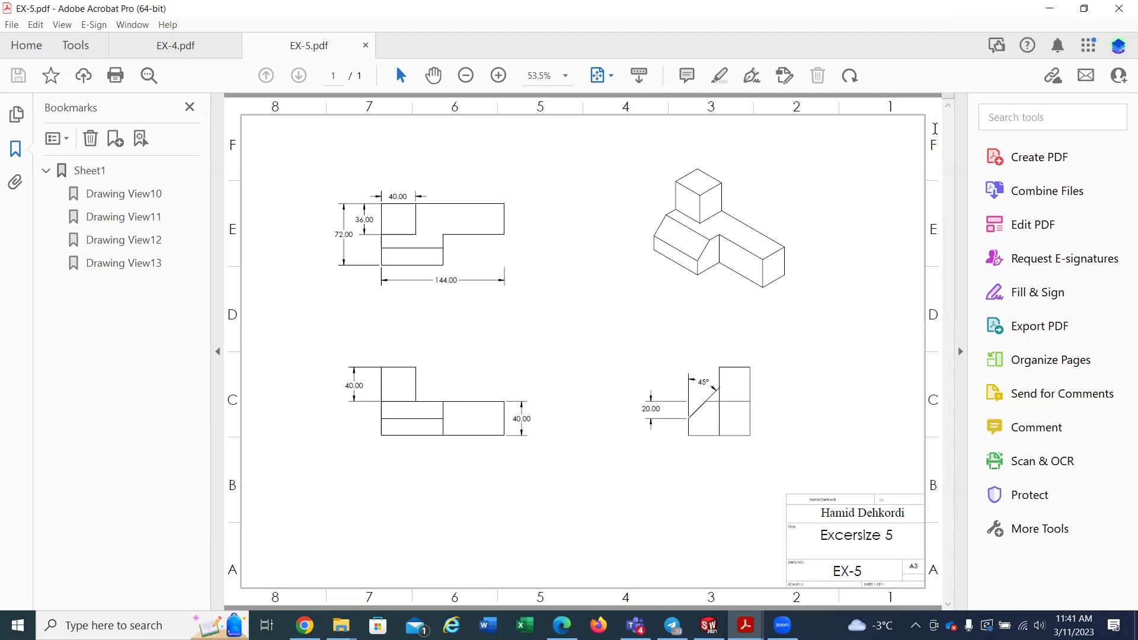
Step: Leave the EX-5 drawing for SOLIDWORKS and create a new part document
left_click(1052, 14)
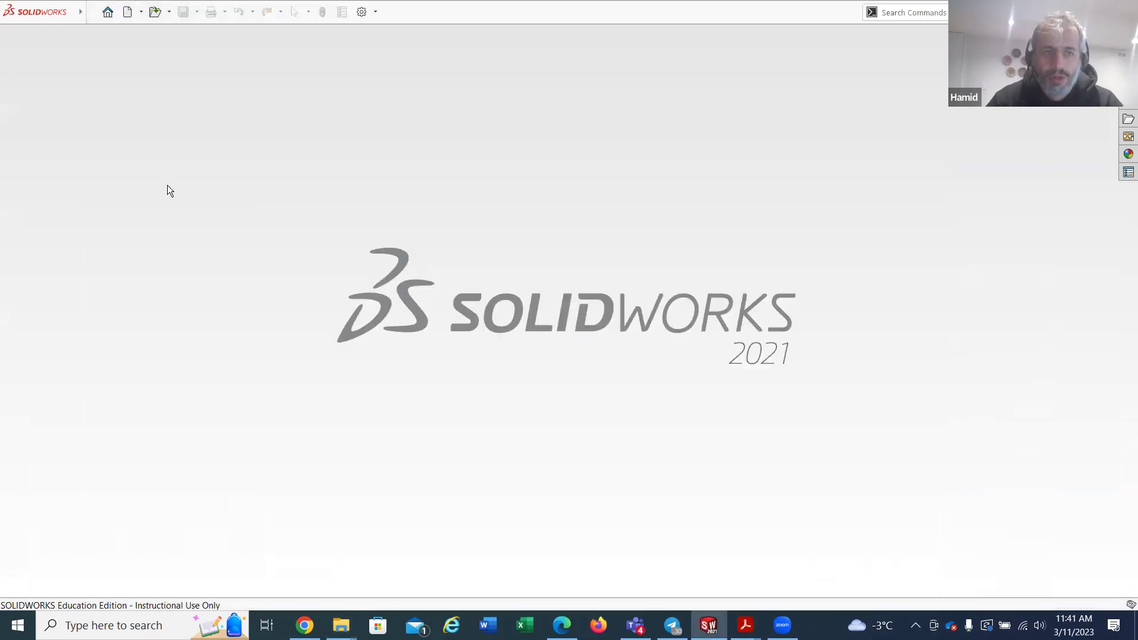
left_click(92, 13)
left_click(106, 34)
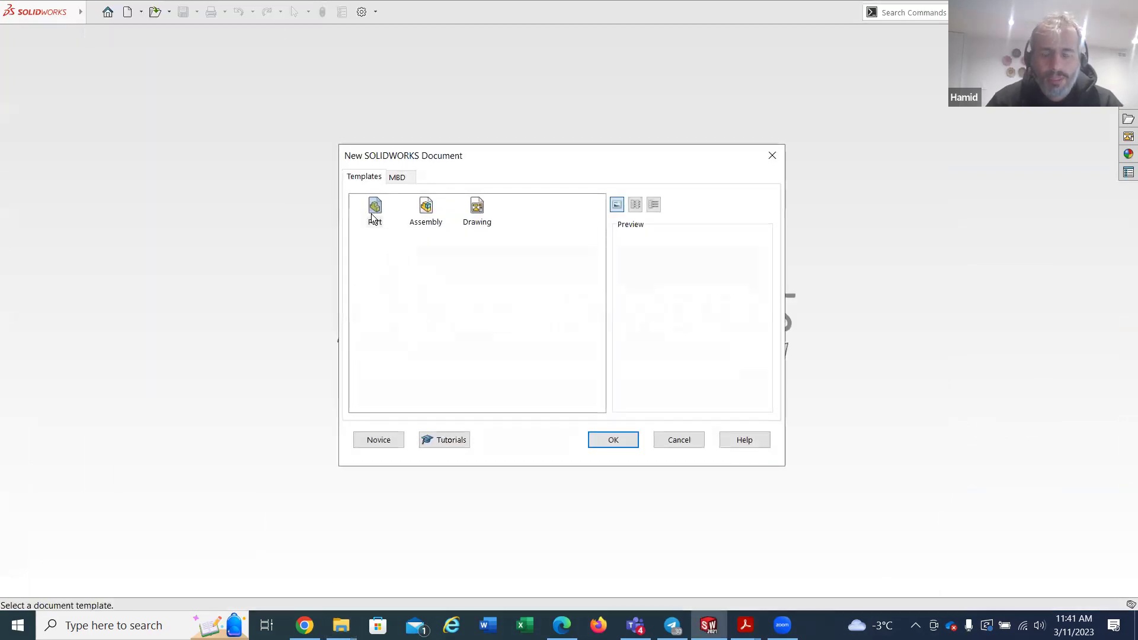
left_click(627, 438)
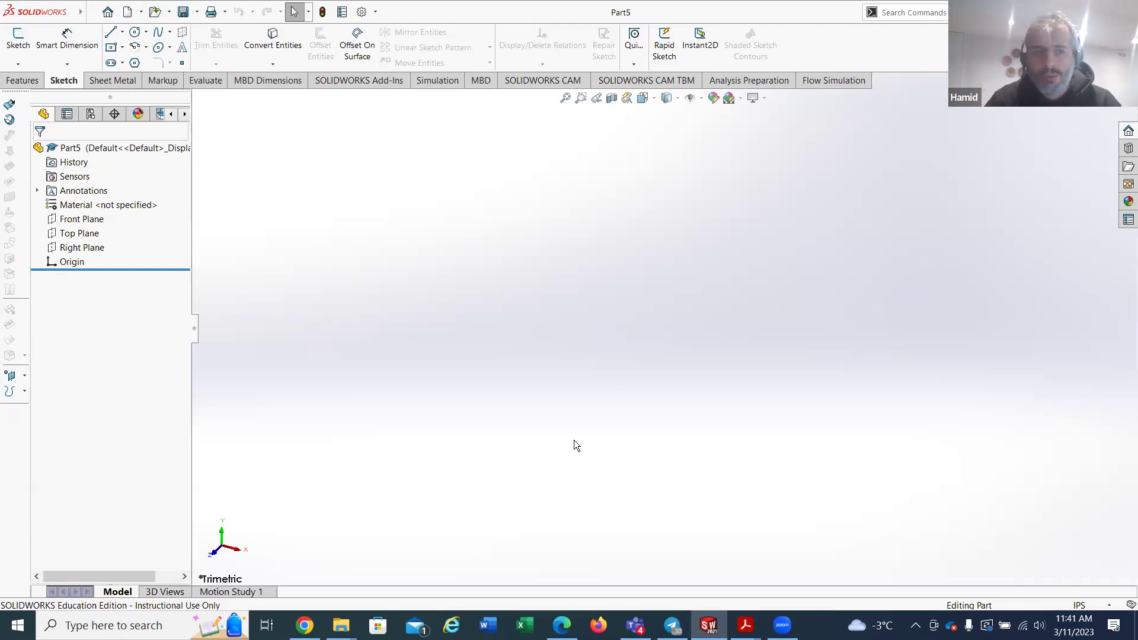
Step: Start a sketch on the Top Plane, check the EX-5 drawing, and draw a center rectangle about 134 by 91 mm around the origin
left_click(80, 233)
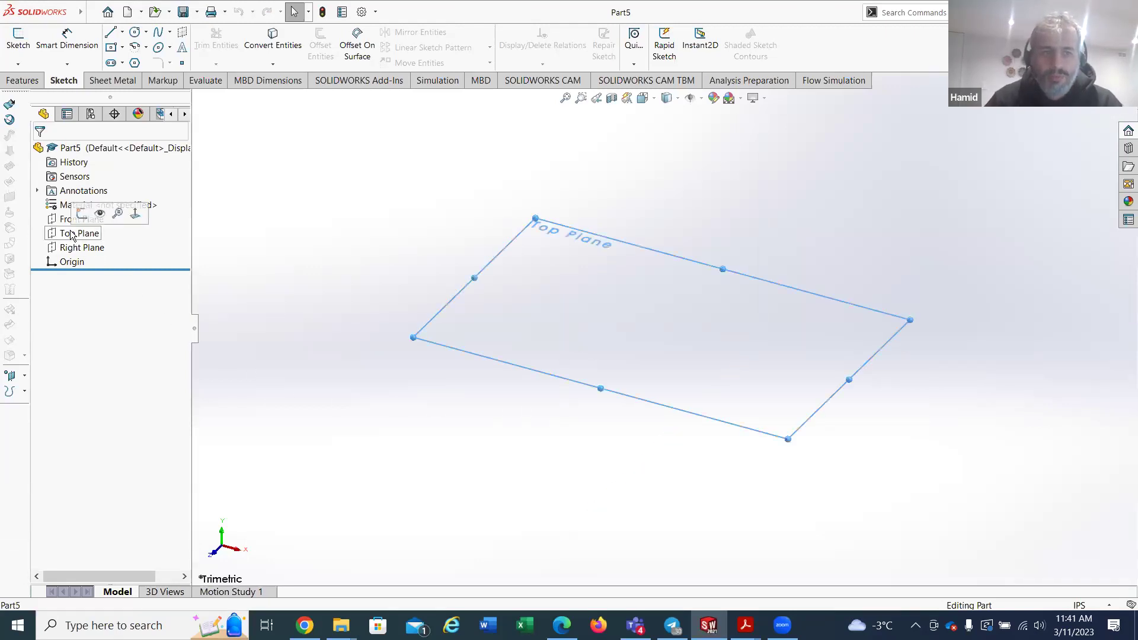
left_click(18, 39)
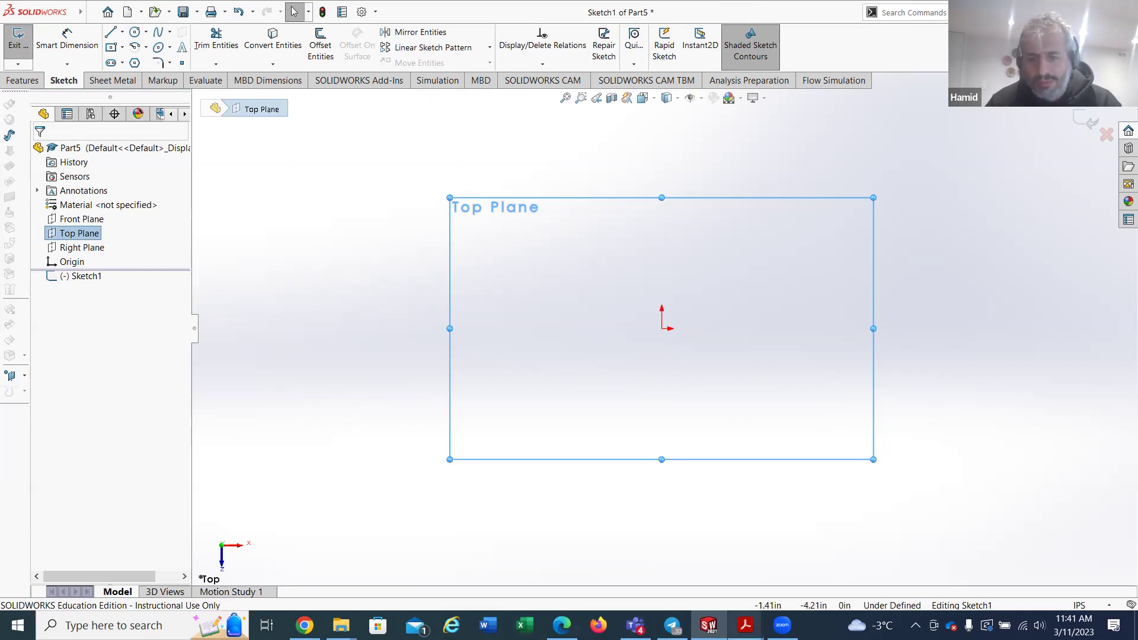
left_click(745, 624)
left_click(834, 582)
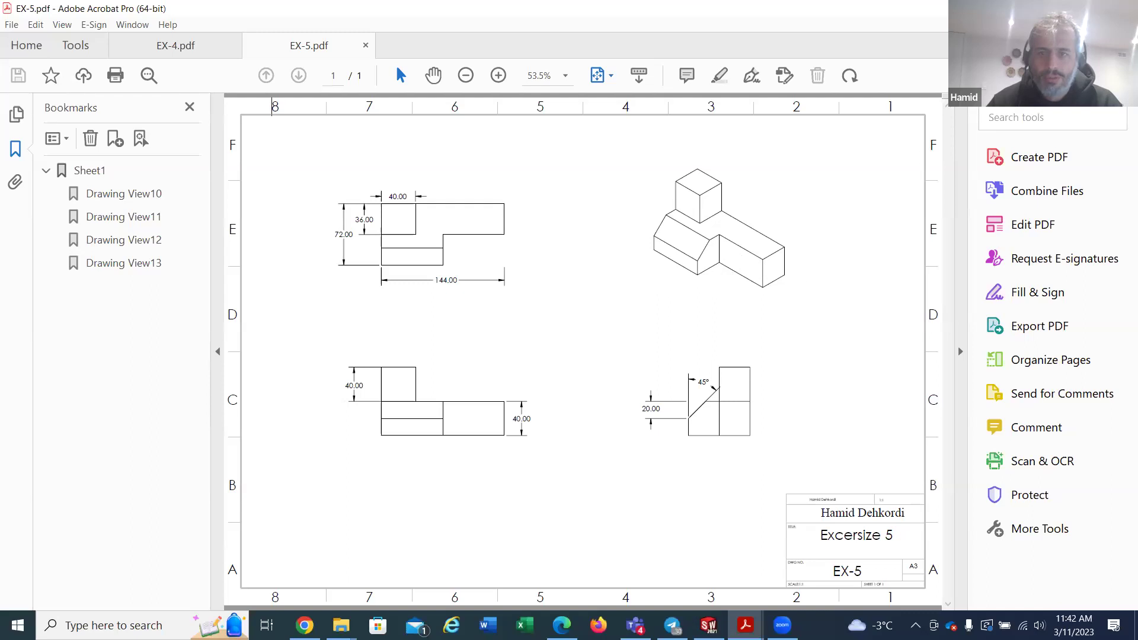
key("alt+Tab")
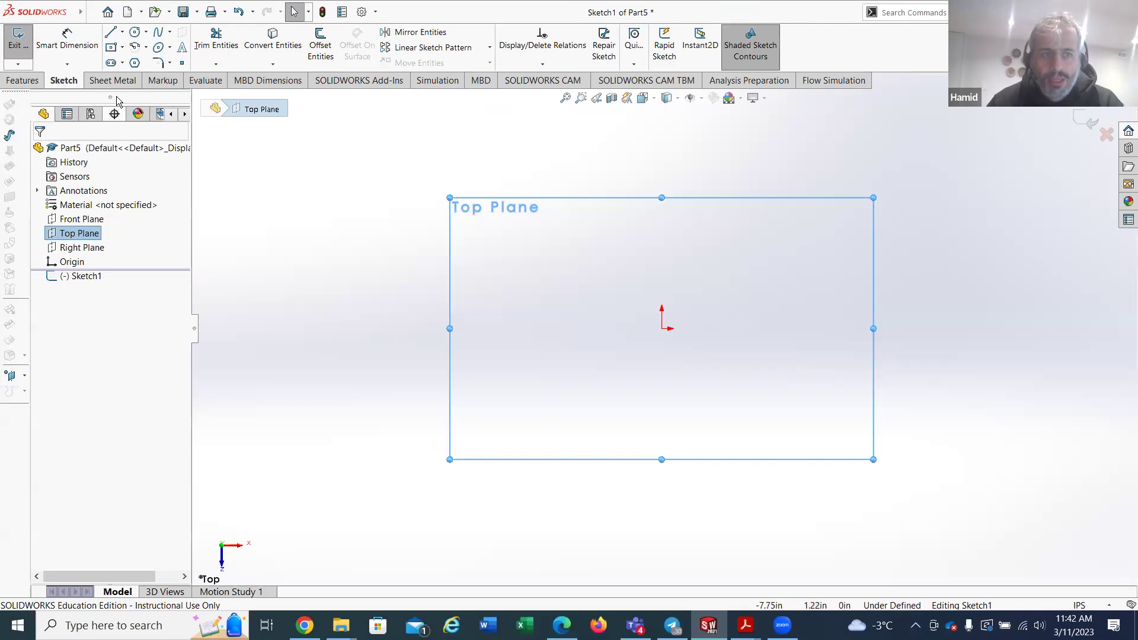
left_click(123, 47)
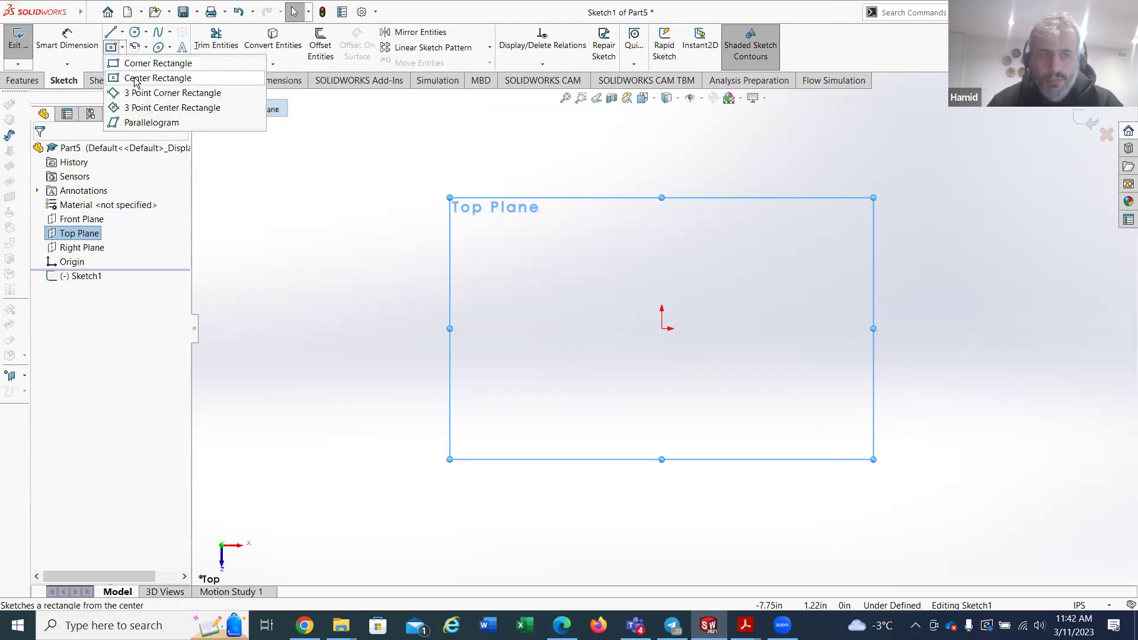
left_click(136, 80)
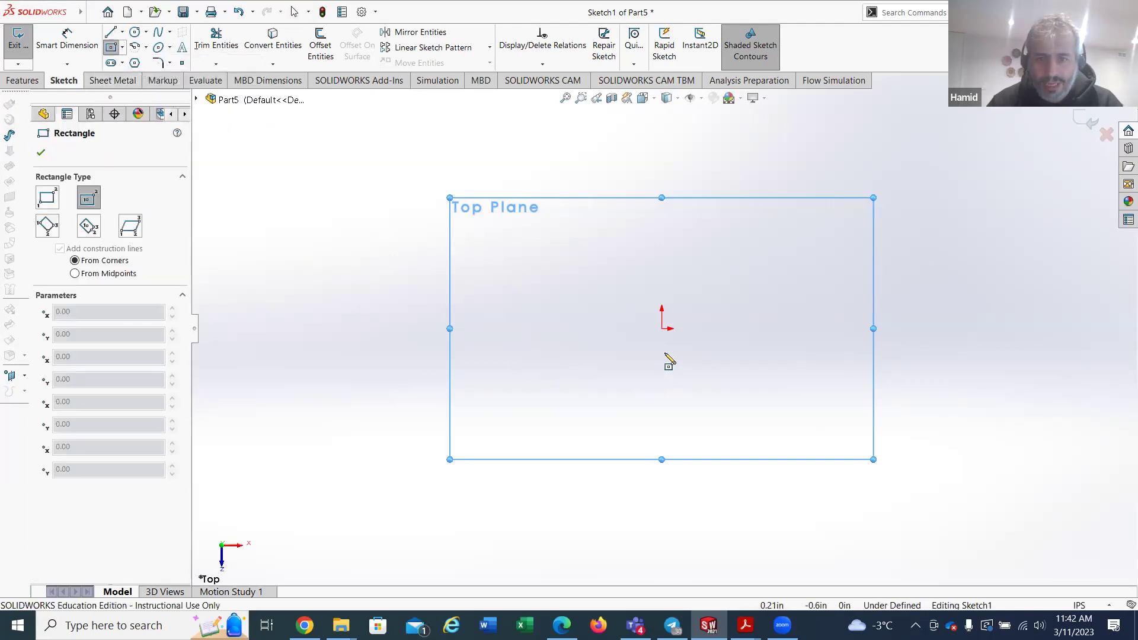
left_click(662, 329)
left_click(502, 228)
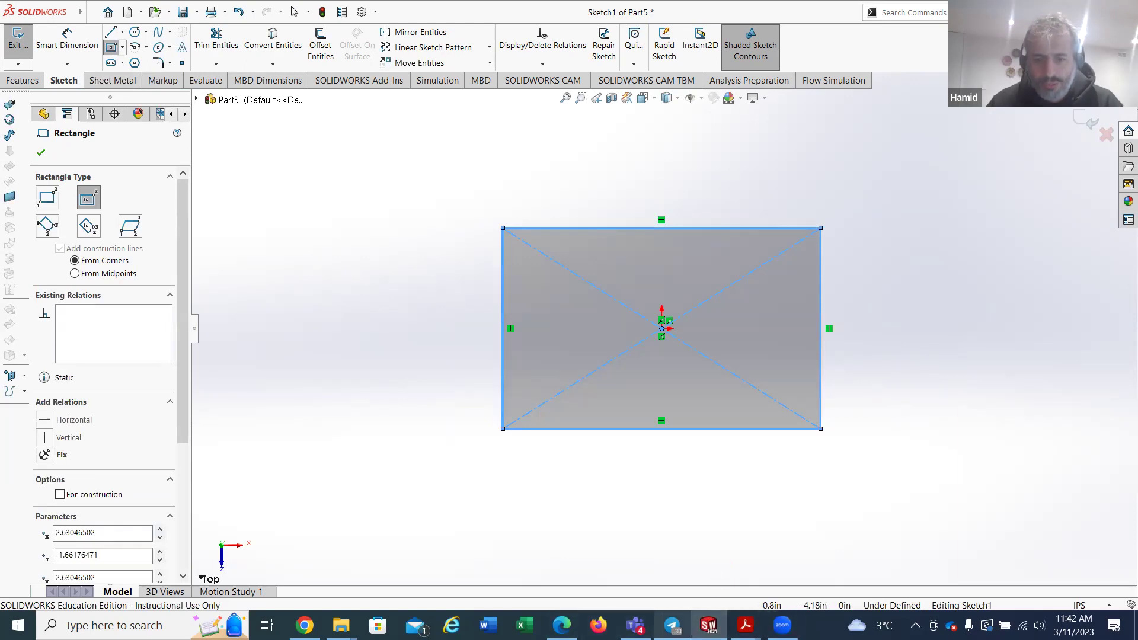
Step: Check the EX-5 drawing, set the document units to MMGS, and reopen the rectangle sketch for editing
mouse_move(746, 626)
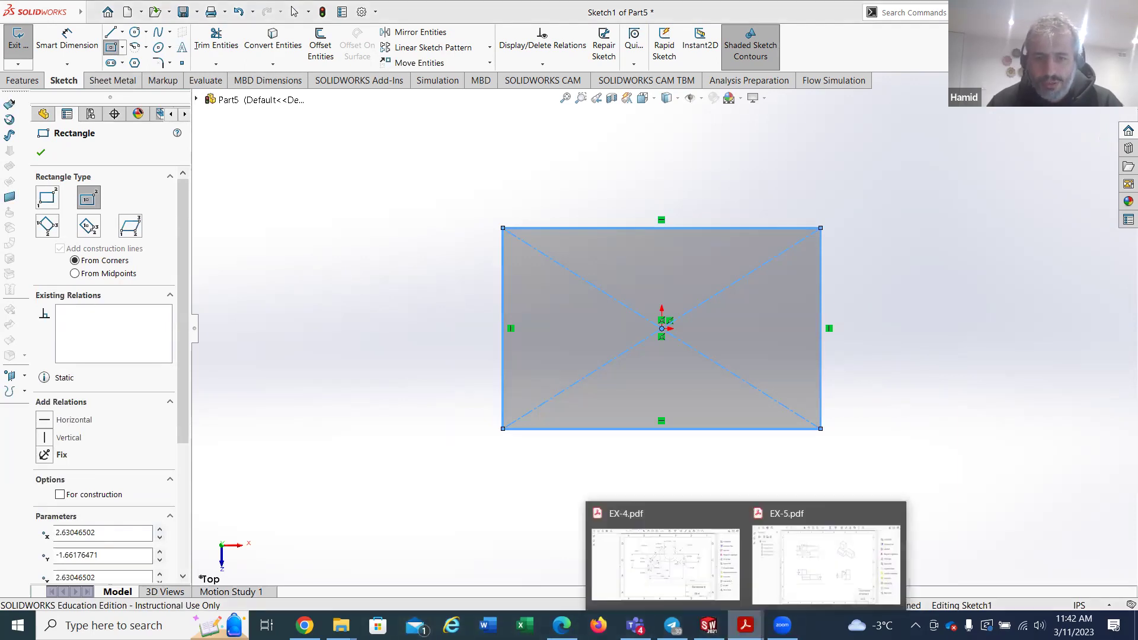
left_click(818, 571)
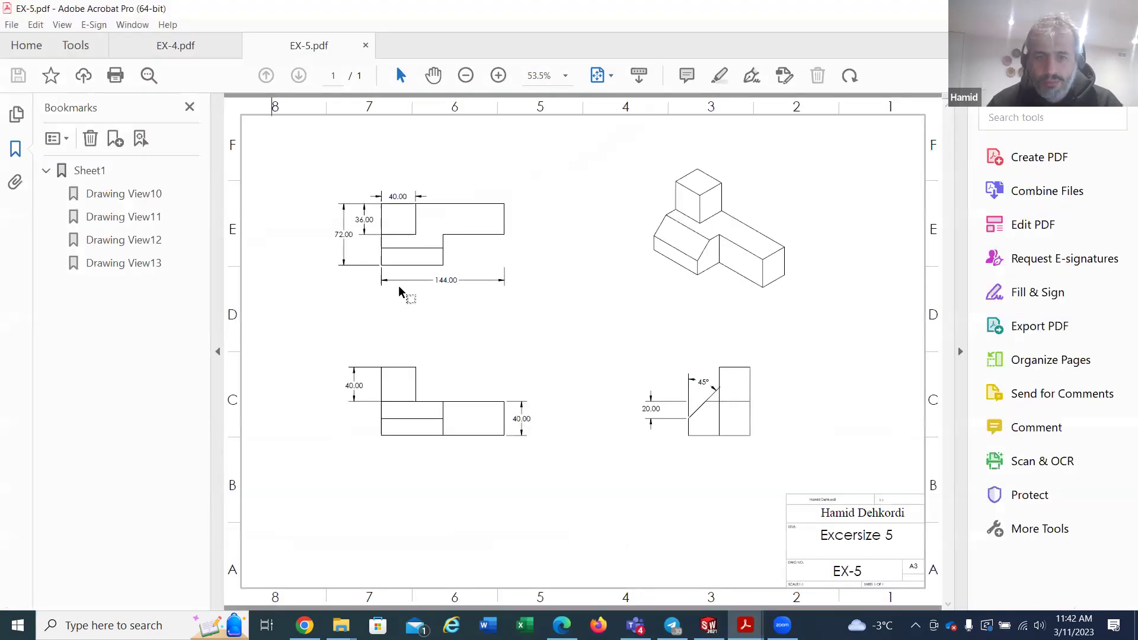
left_click(709, 625)
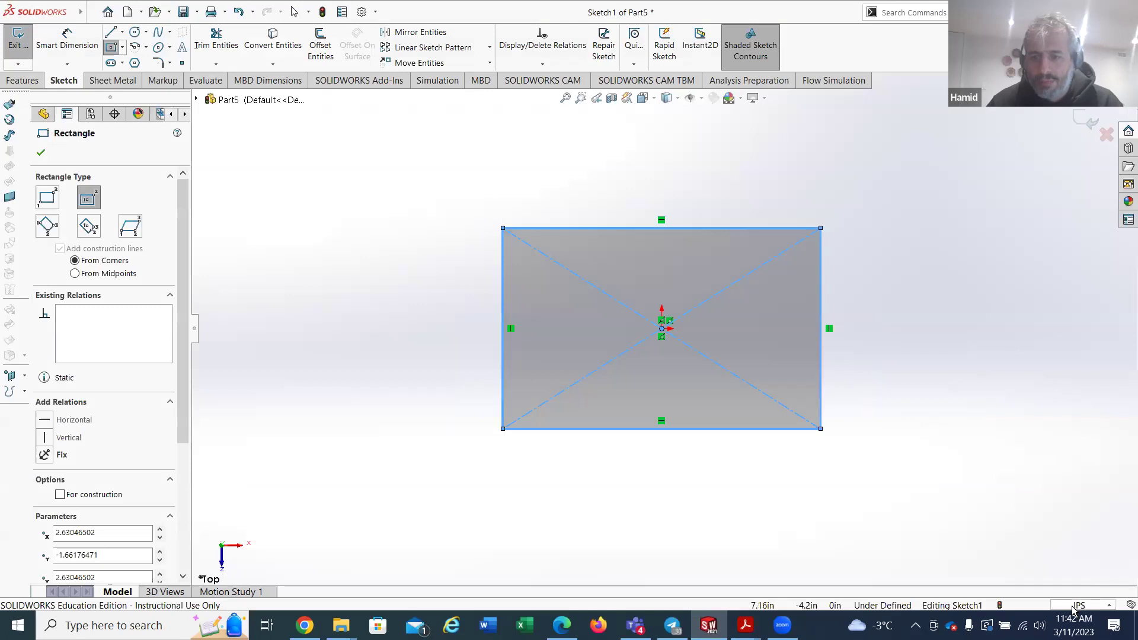
left_click(1076, 606)
left_click(1026, 556)
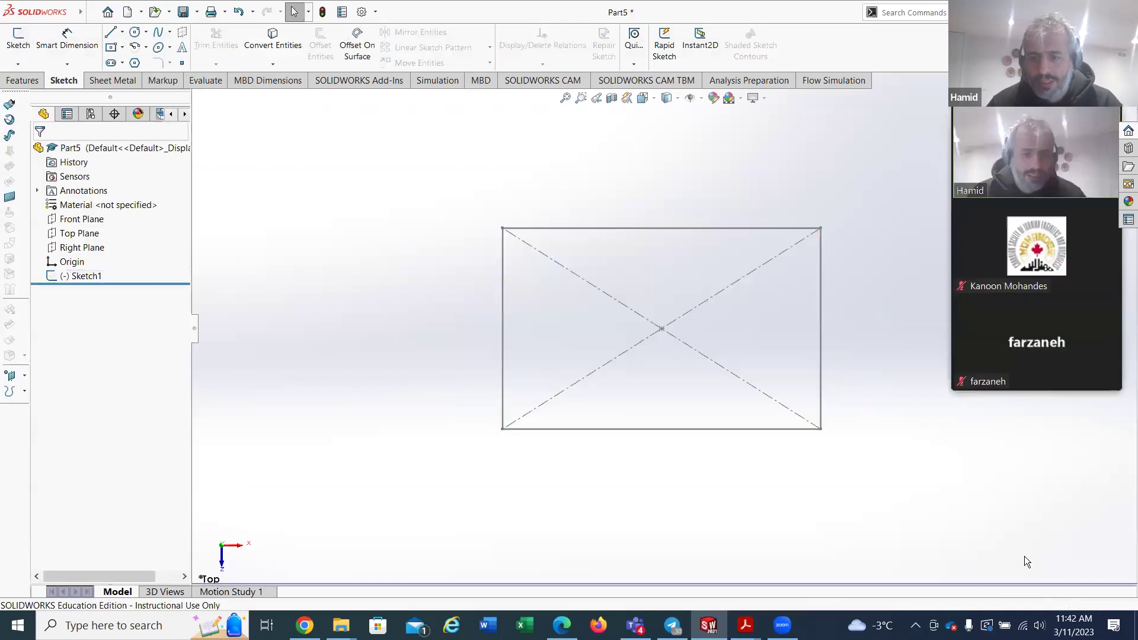
left_click(82, 276)
left_click(90, 247)
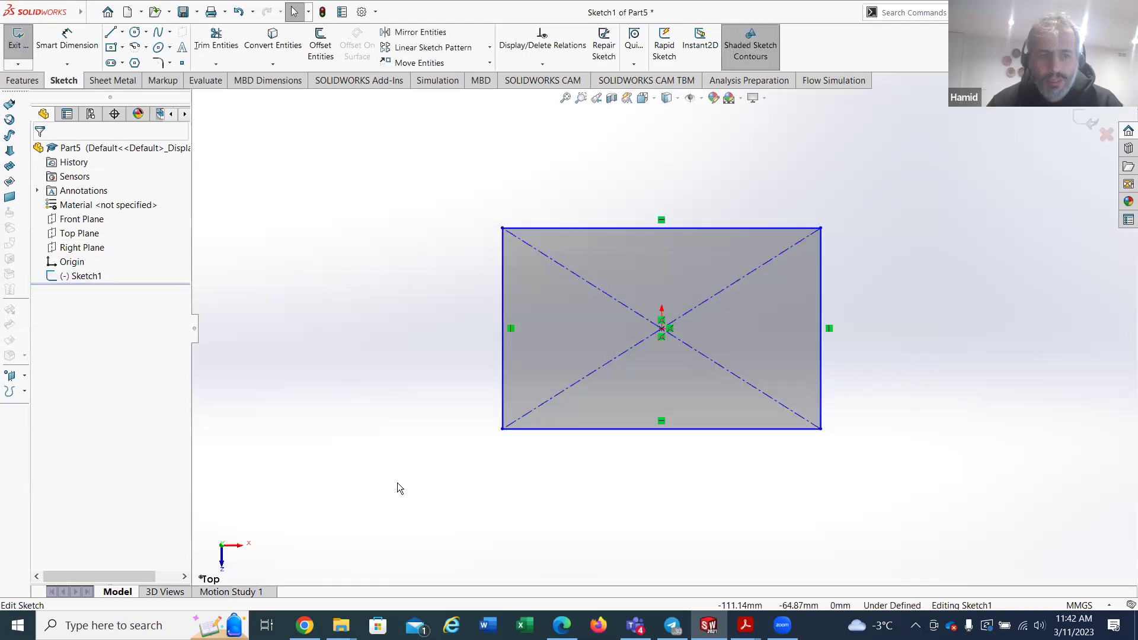
Step: Dimension the rectangle 144 mm wide and 72 mm high
left_click(67, 40)
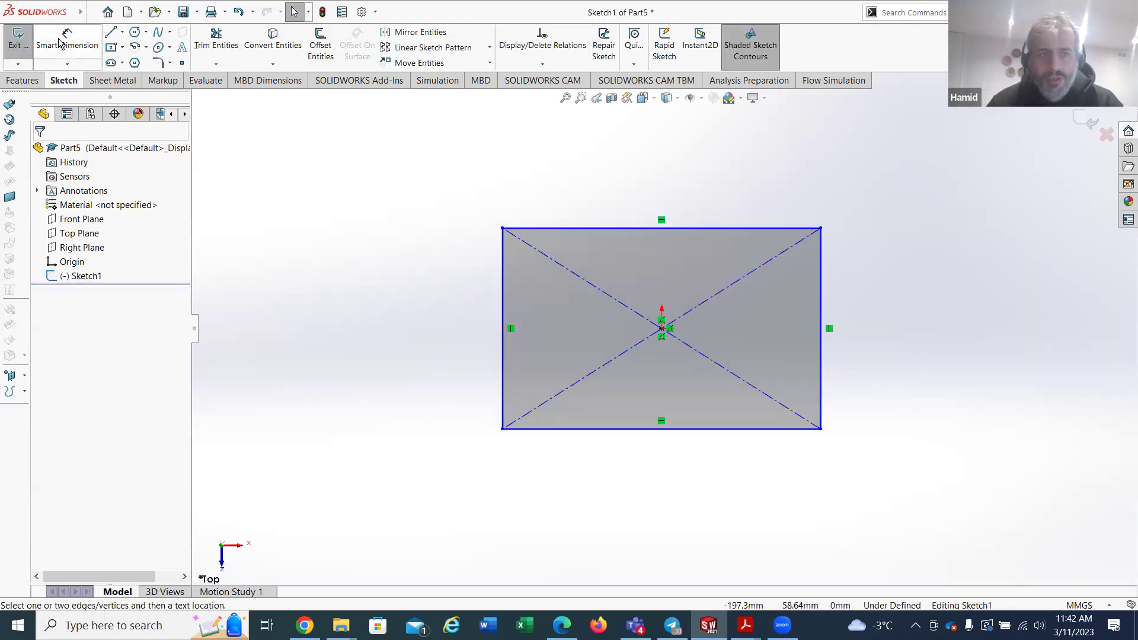
left_click(639, 208)
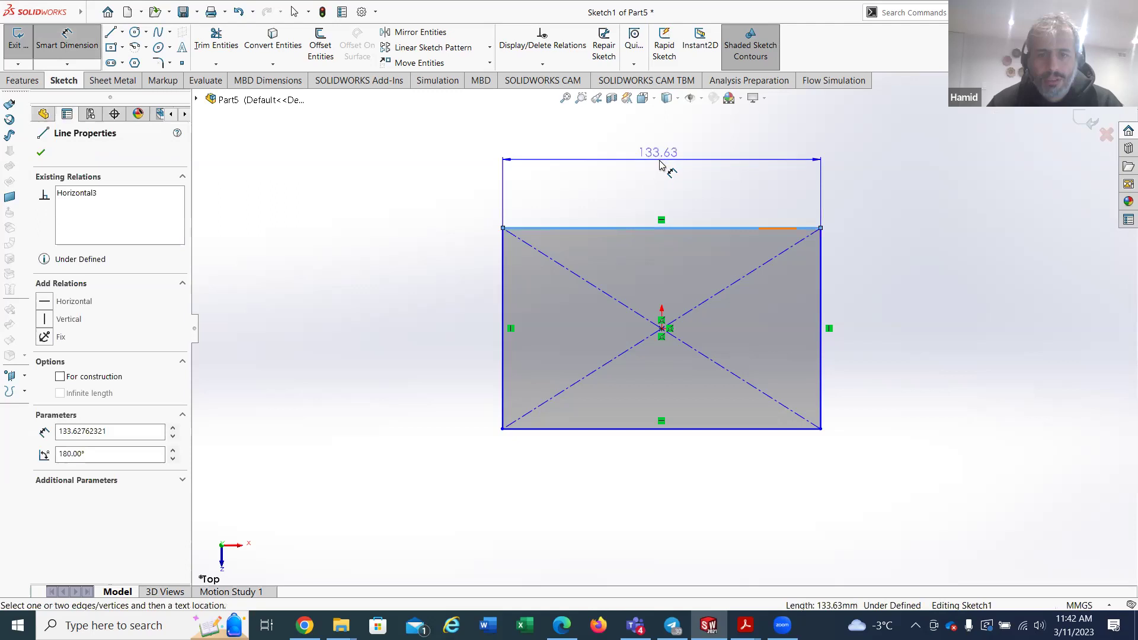
left_click(662, 156)
type("144")
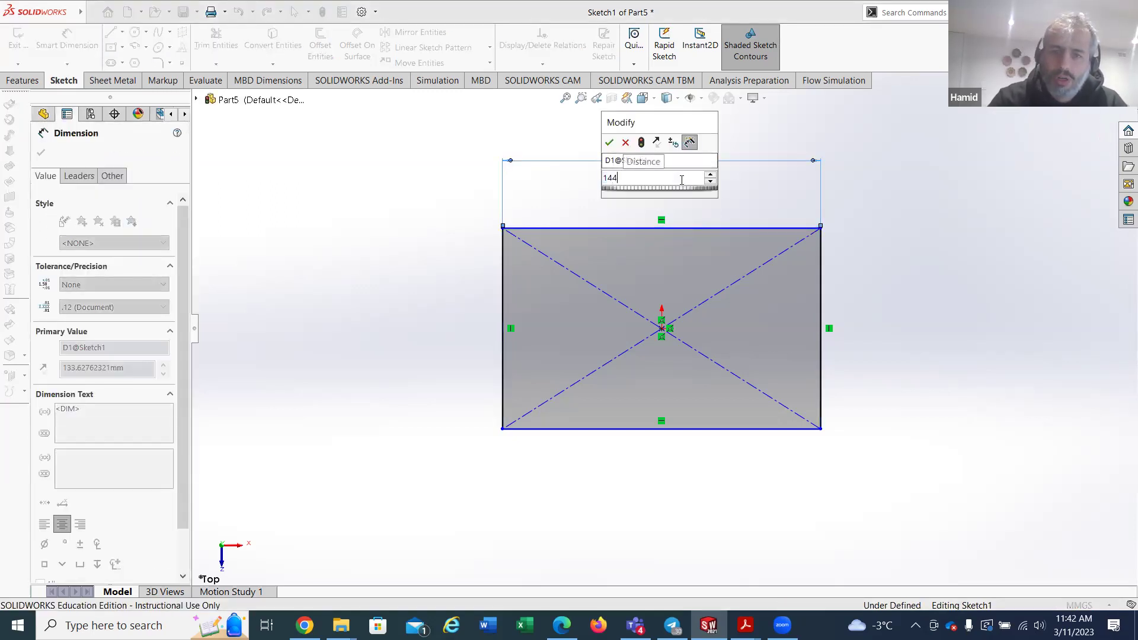
key("Return")
left_click(503, 293)
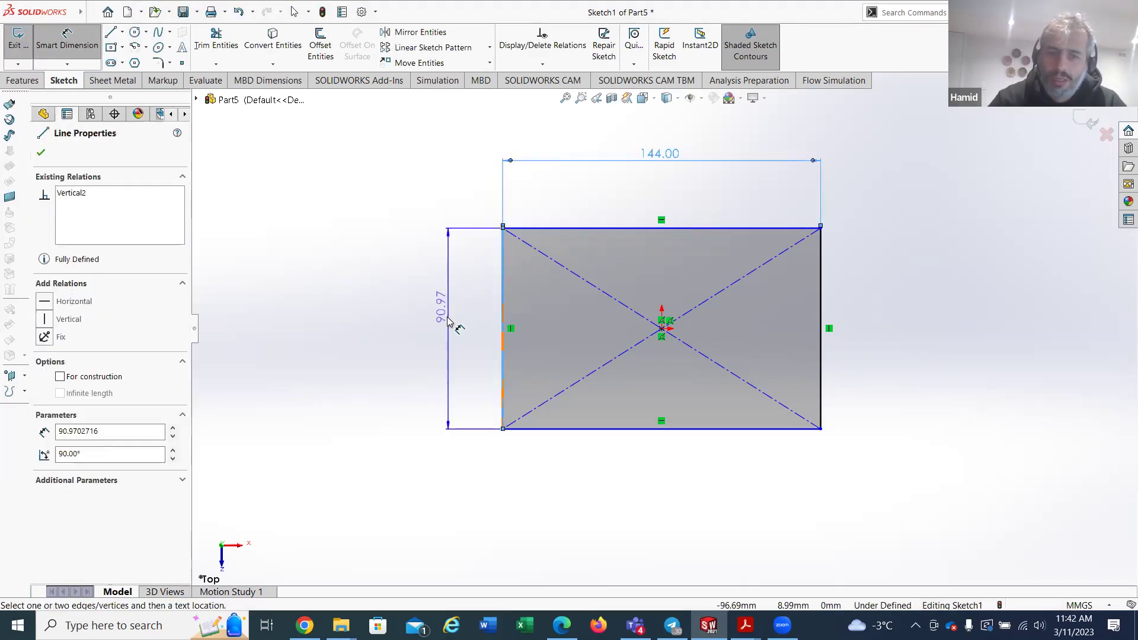
left_click(447, 326)
type("72")
key("Return")
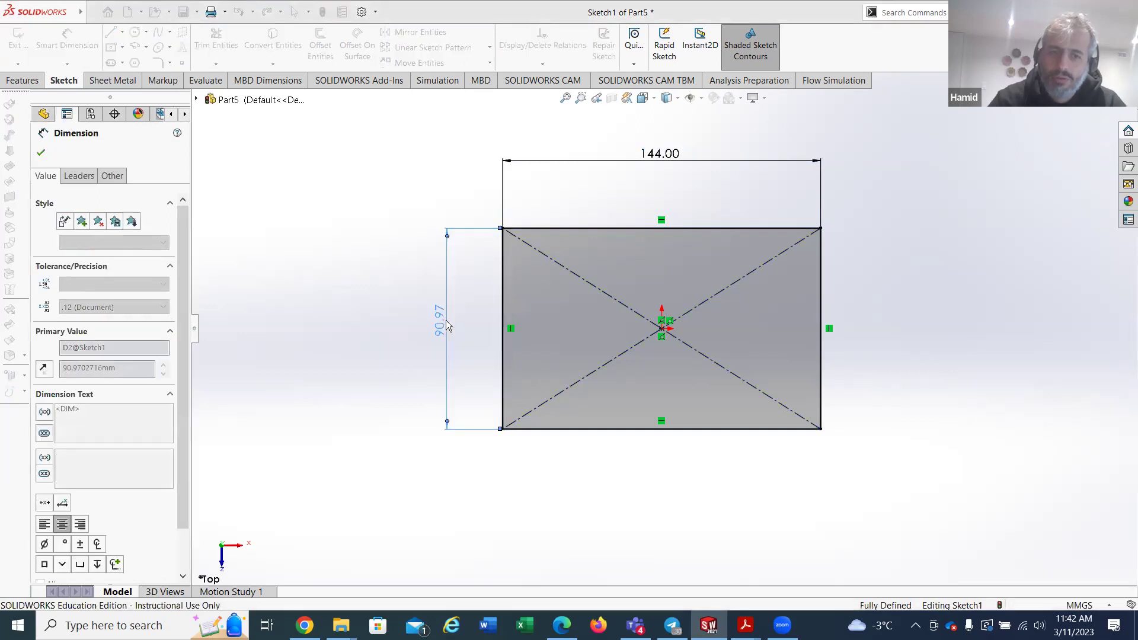
left_click(40, 154)
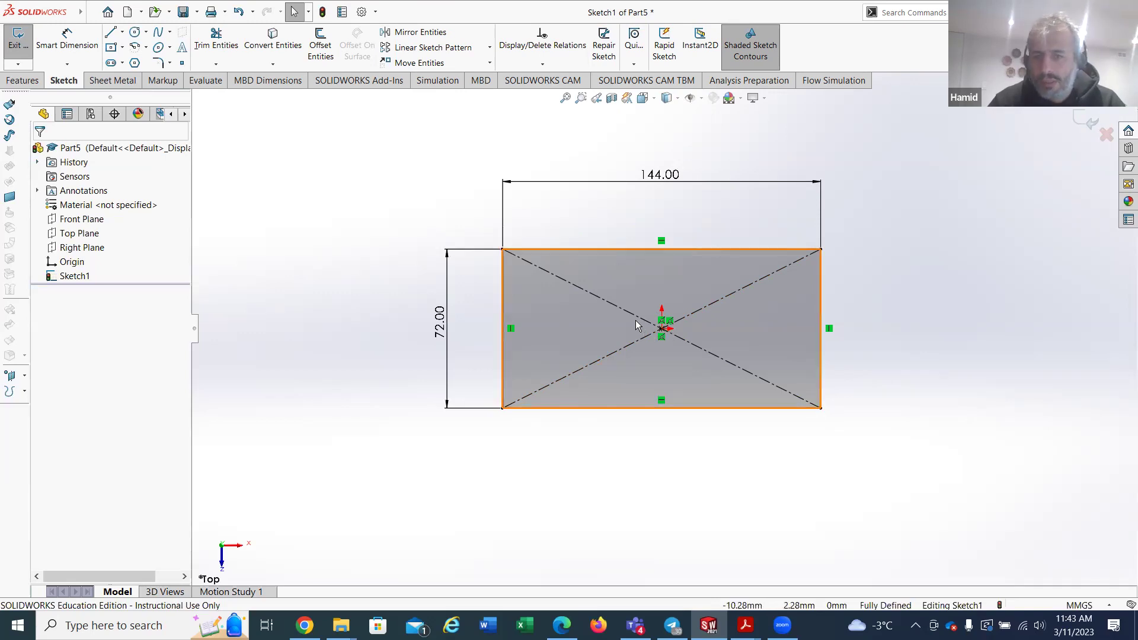
Step: Extrude the rectangle upward 40 mm as a blind boss, closing EX-4.pdf and consulting EX-5.pdf for the height
left_click(21, 82)
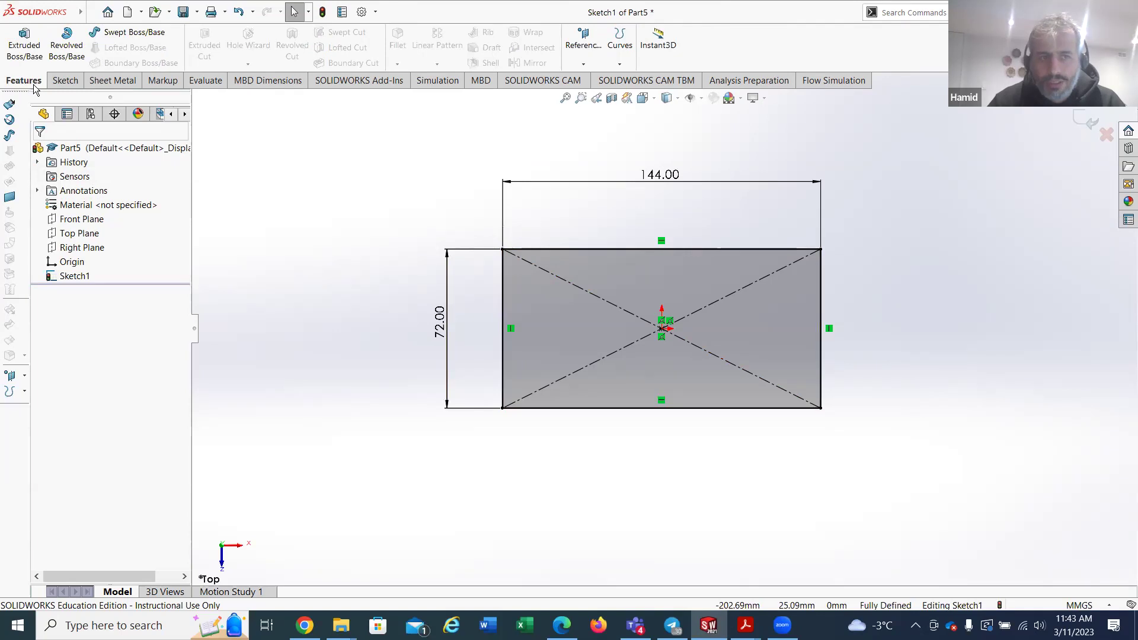
left_click(11, 53)
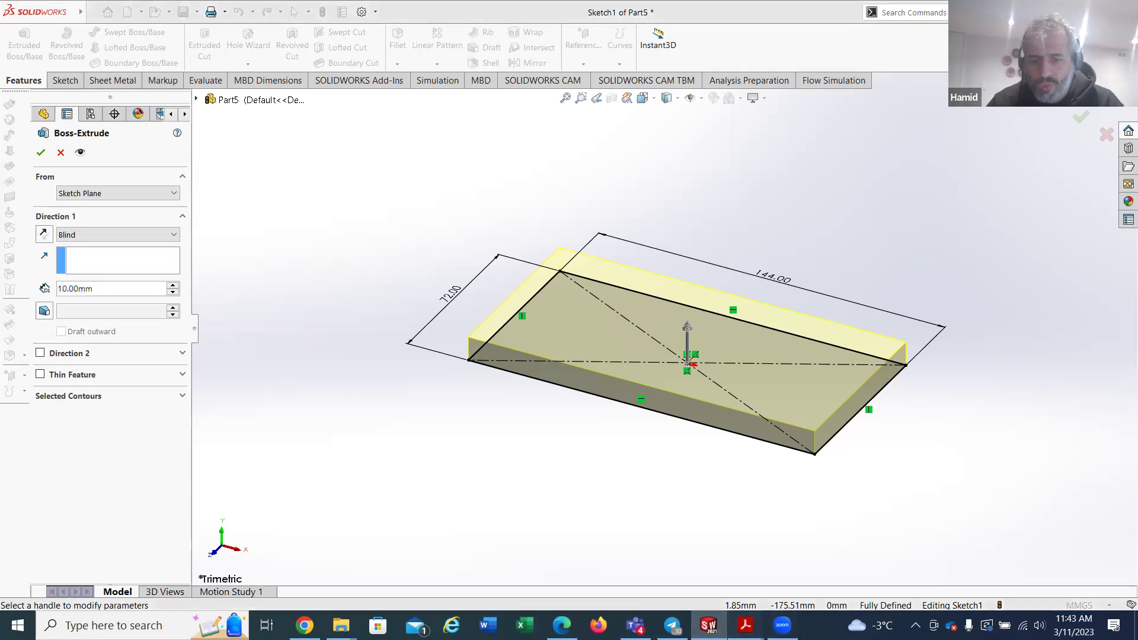
mouse_move(745, 626)
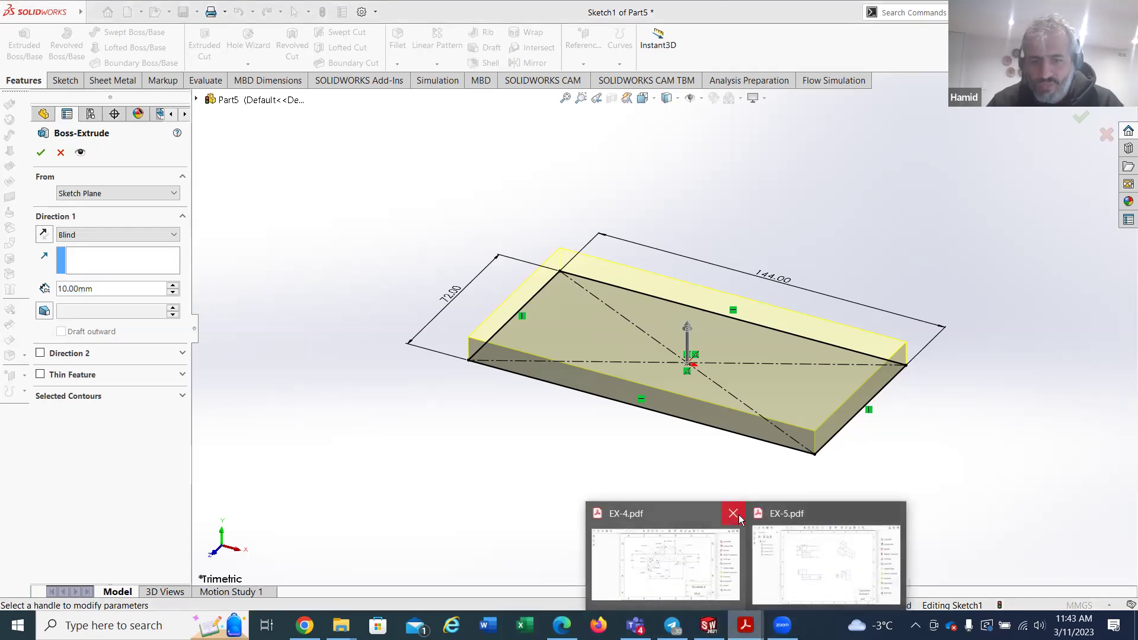
left_click(739, 519)
left_click(752, 549)
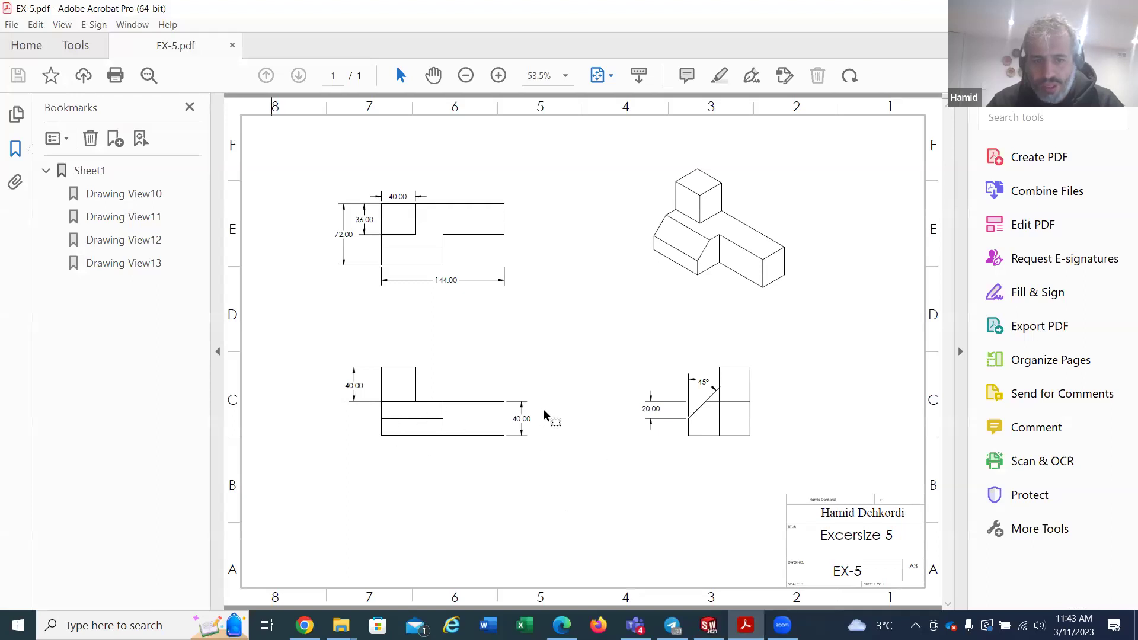
key("alt+Tab")
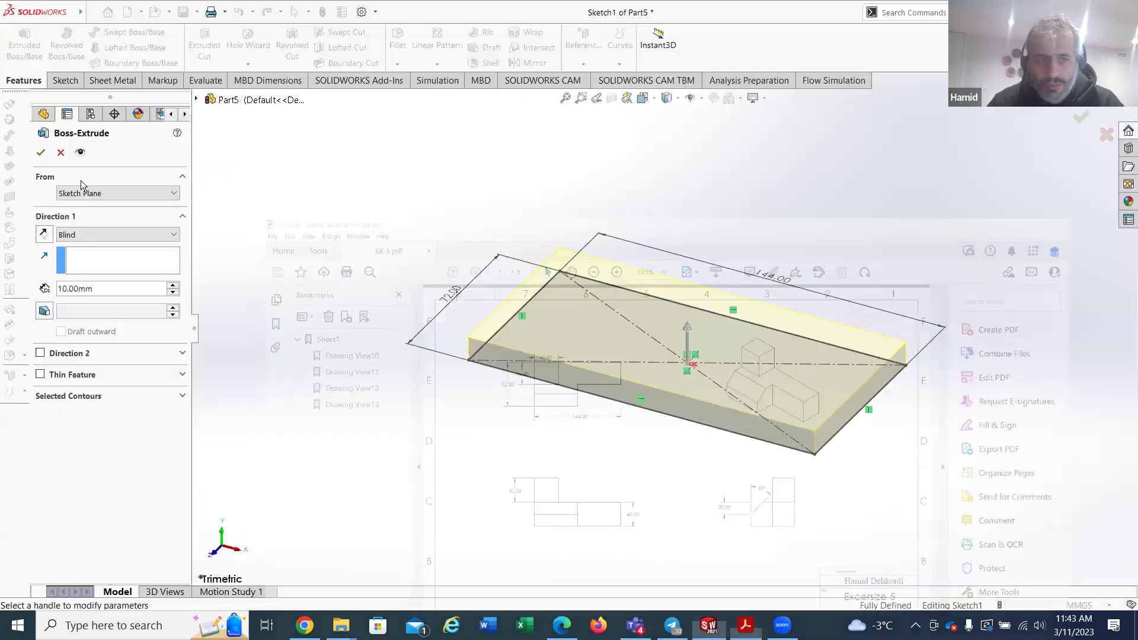
left_click(173, 286)
left_click(173, 286)
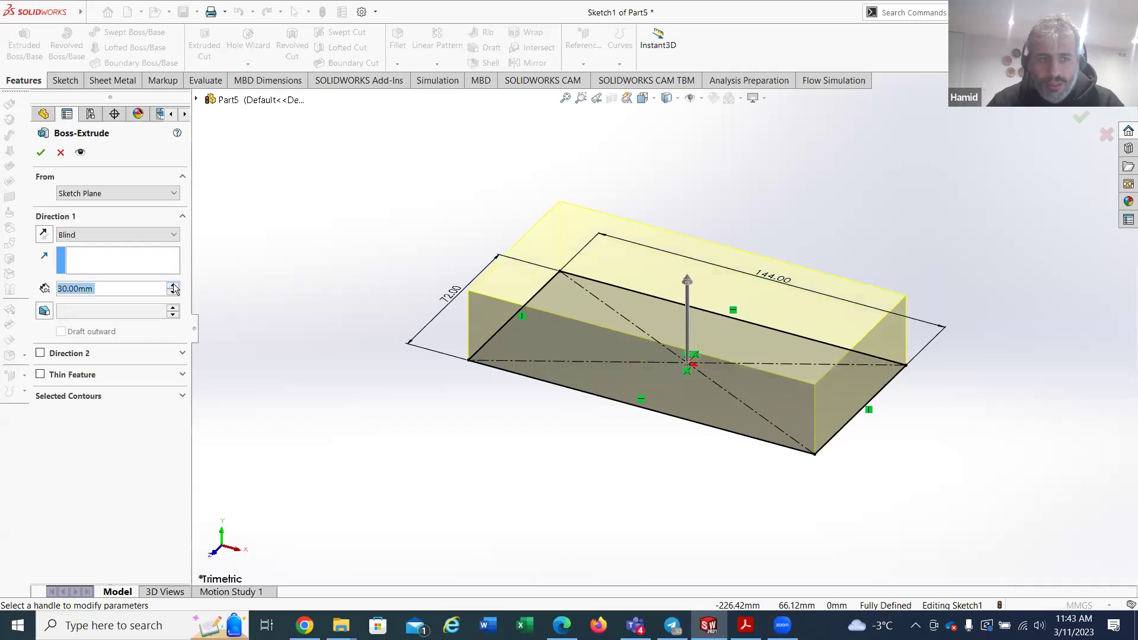
left_click(173, 286)
left_click(41, 154)
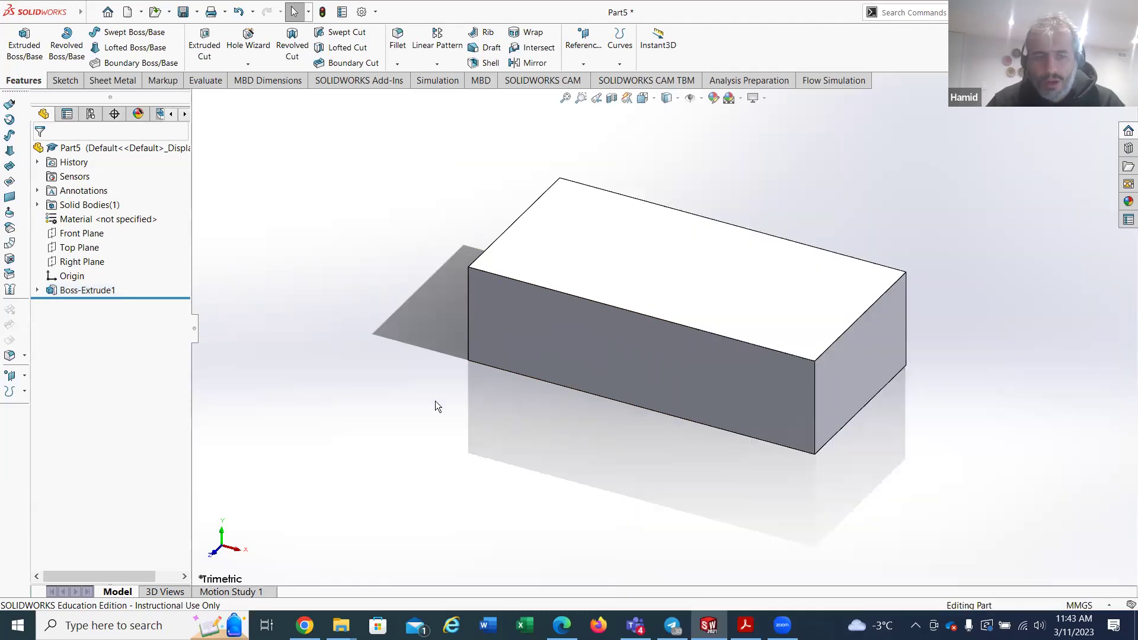
Step: Review the views and dimensions in EX-5.pdf for the next feature, and return to the part in SOLIDWORKS
mouse_move(746, 625)
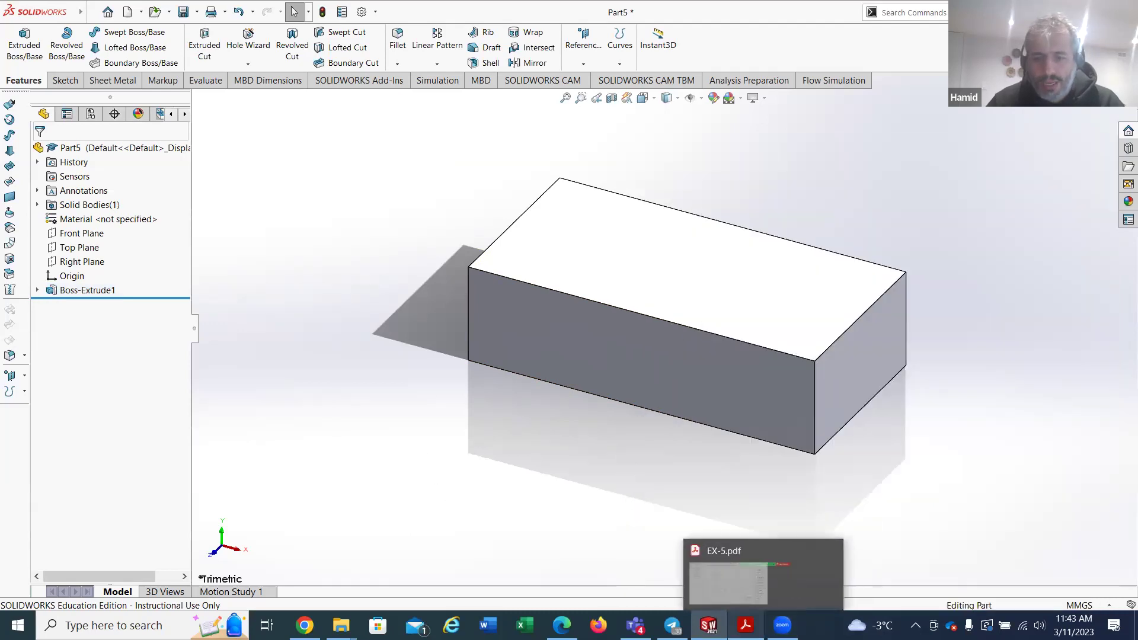
left_click(685, 548)
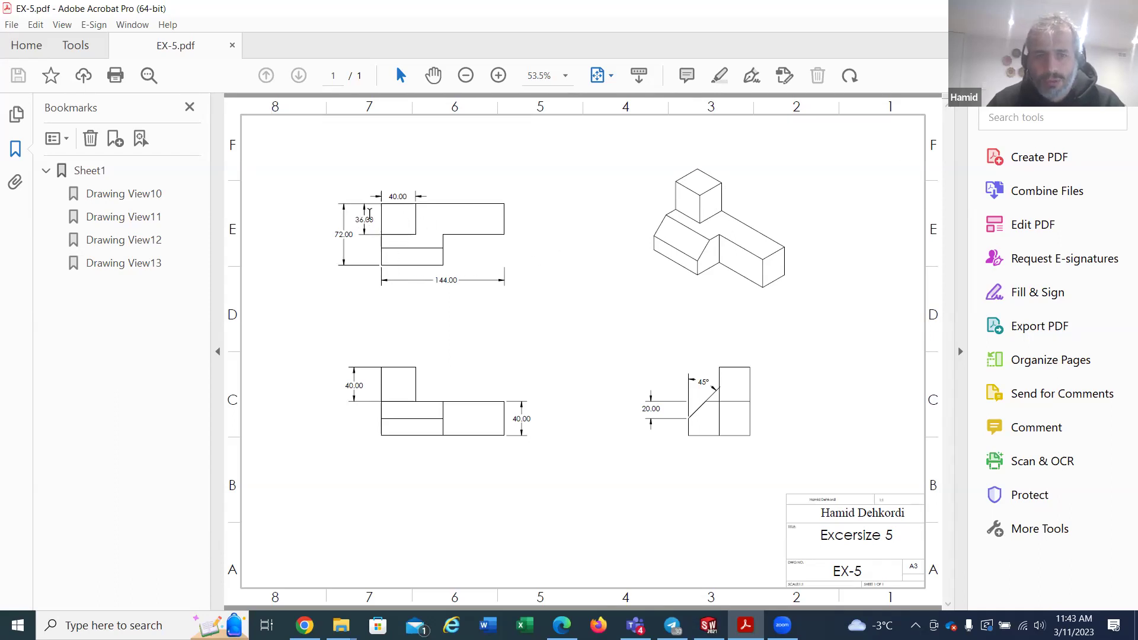
key("alt+Tab")
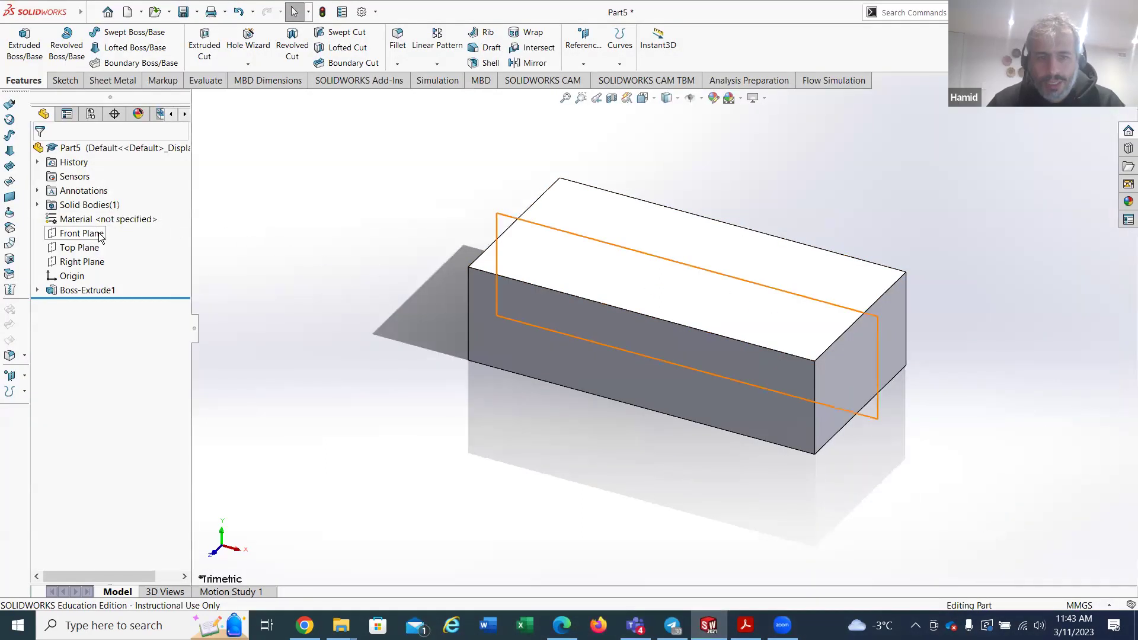
Step: Examine the Top and Right planes and the block's top, front and end faces as candidate sketch planes, viewing the block from another angle
left_click(80, 247)
left_click(86, 264)
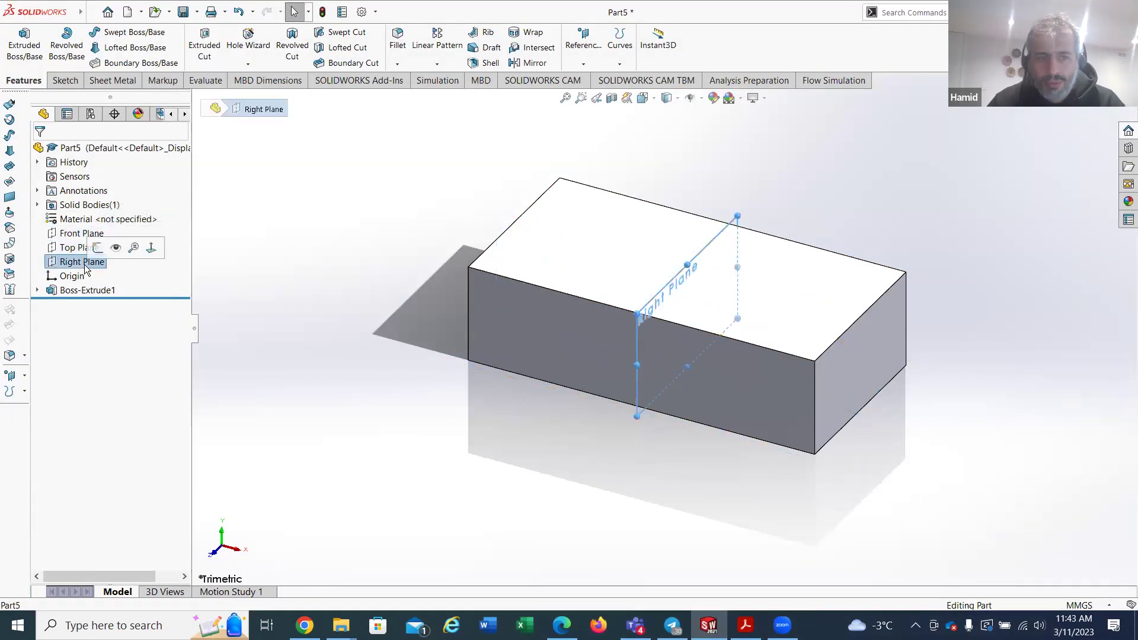
left_click(570, 245)
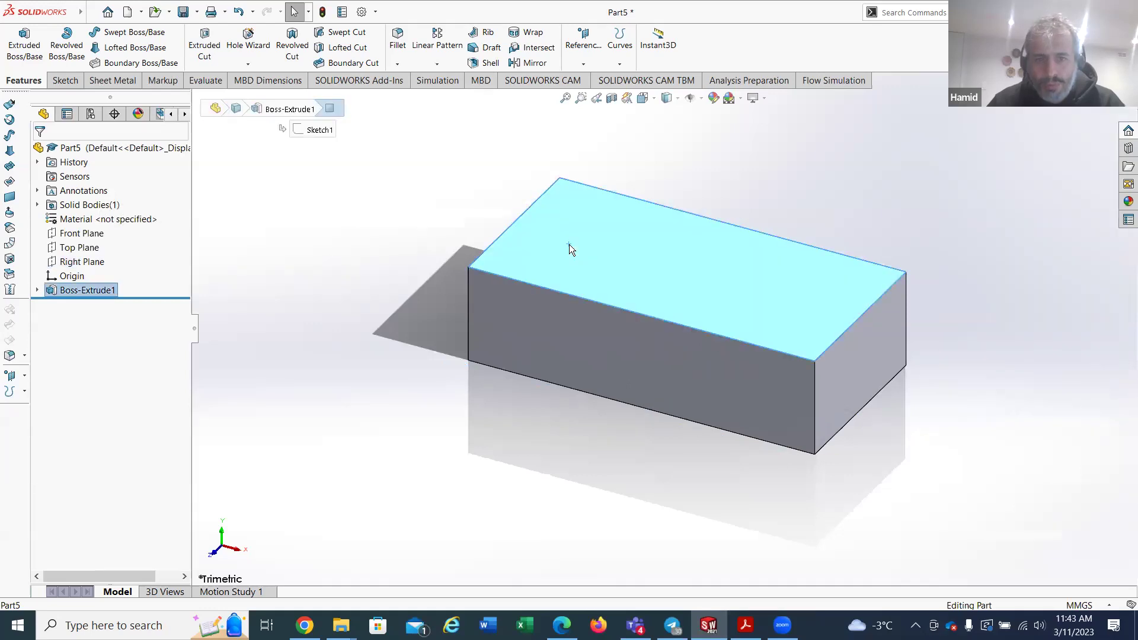
left_click(702, 353)
left_click(888, 354)
left_click(754, 288)
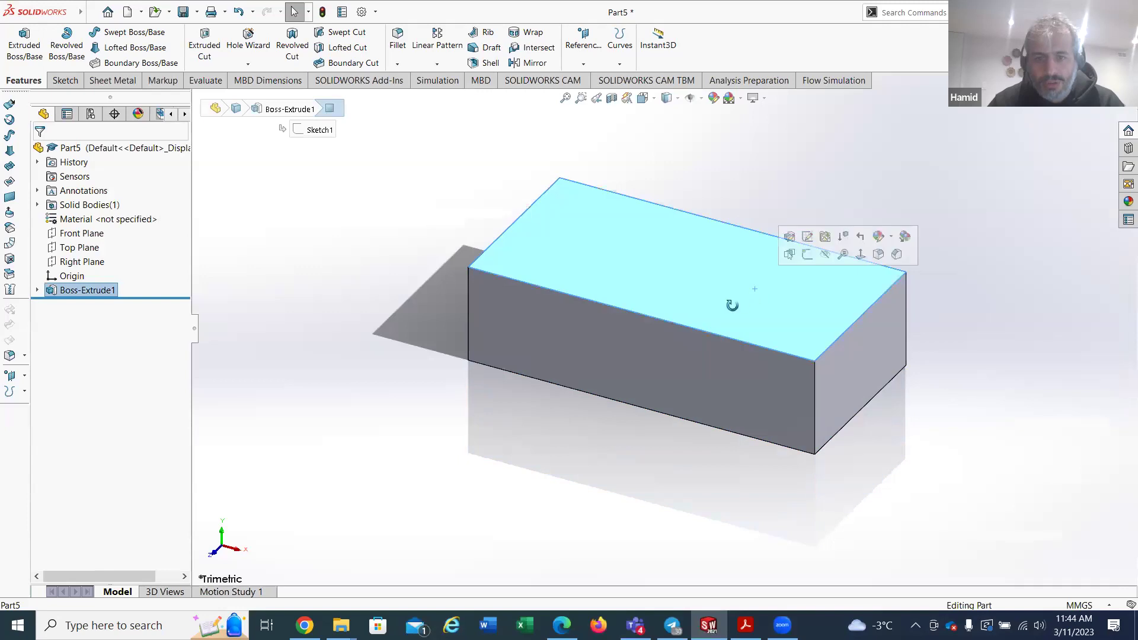
middle_click_drag(732, 305, 654, 396)
mouse_move(740, 303)
middle_mouse_down()
mouse_move(644, 281)
mouse_move(694, 399)
mouse_move(739, 304)
middle_mouse_up()
left_click(724, 272)
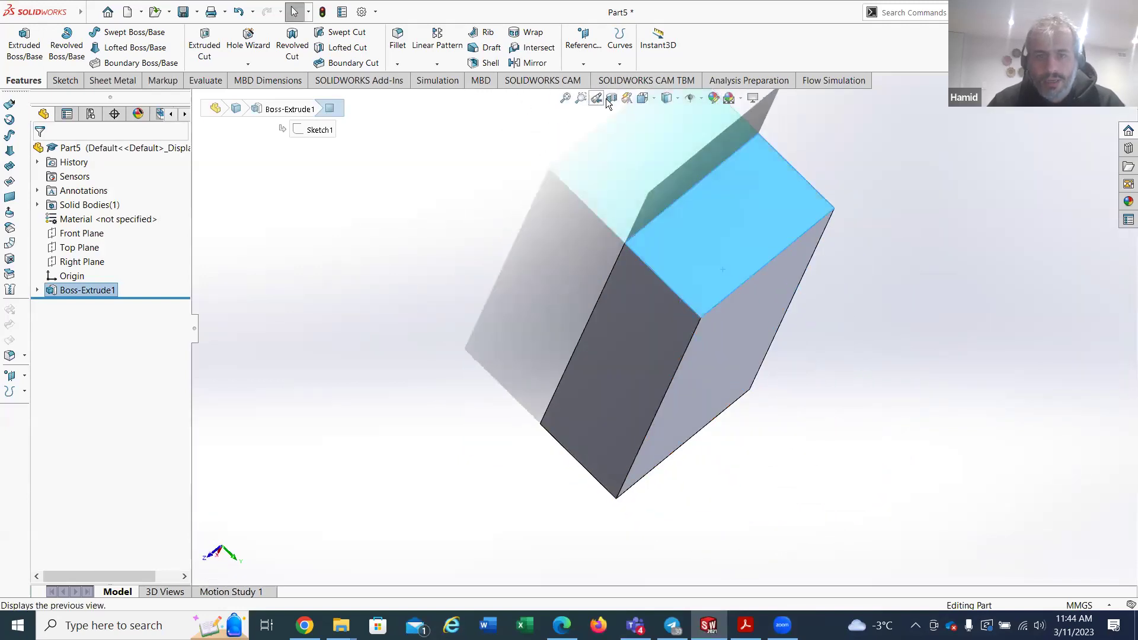
Step: Show the block in isometric view and start a sketch on its top face
left_click(643, 99)
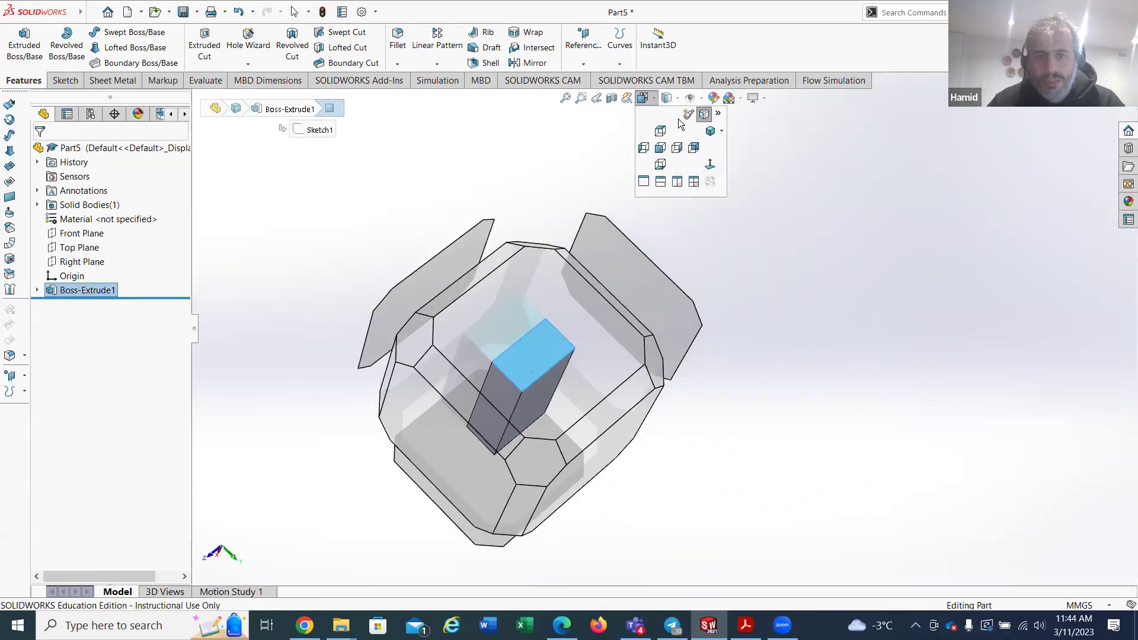
left_click(709, 133)
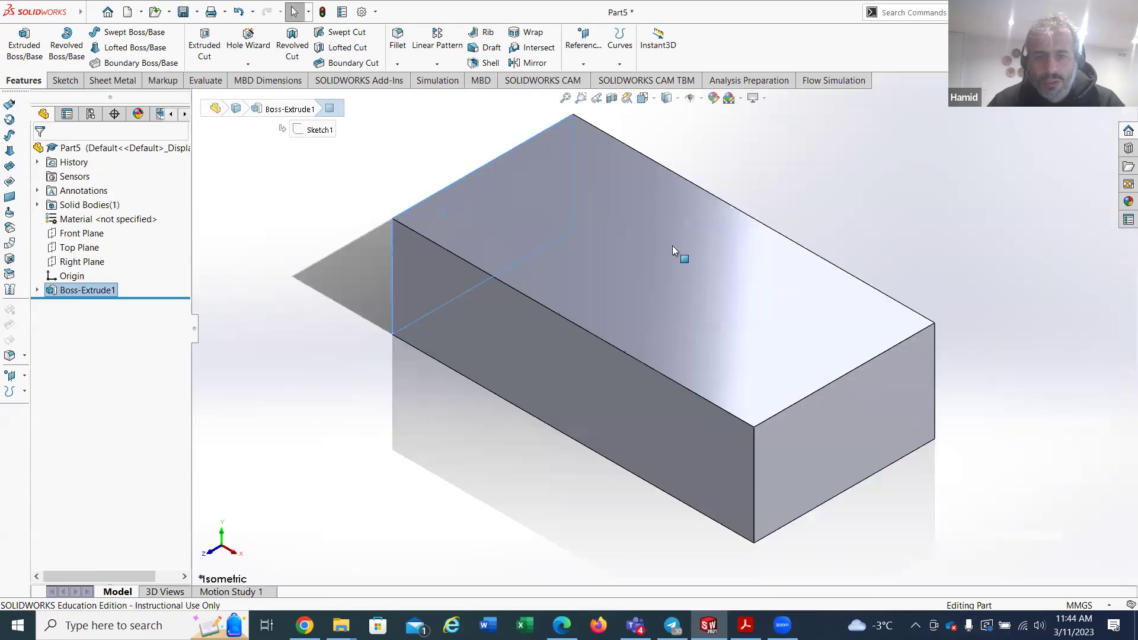
left_click(357, 427)
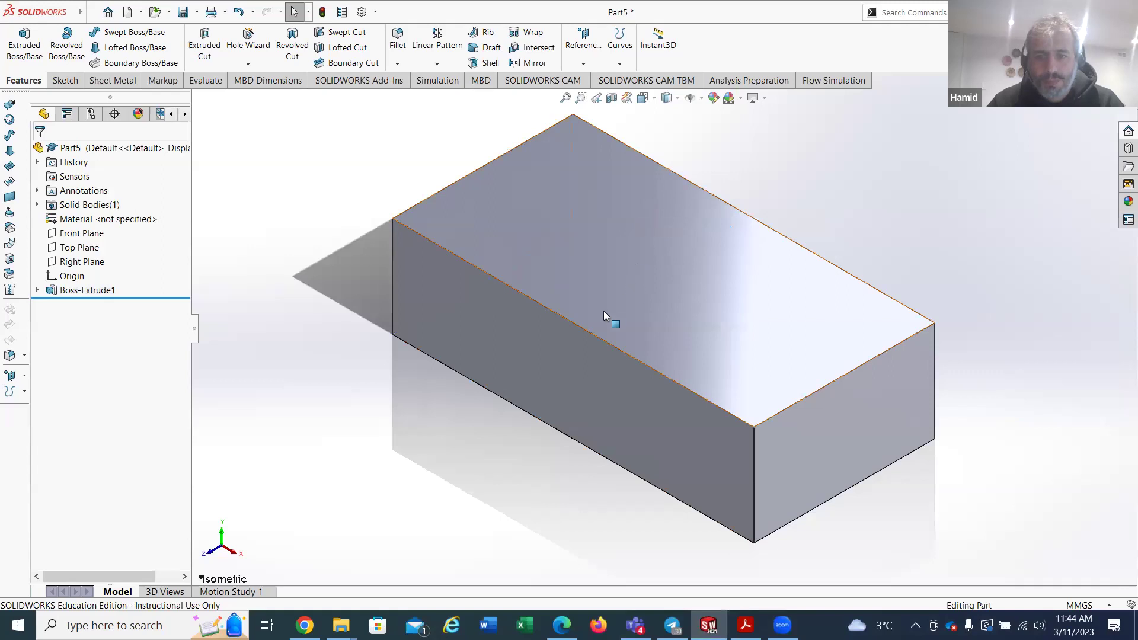
left_click(644, 250)
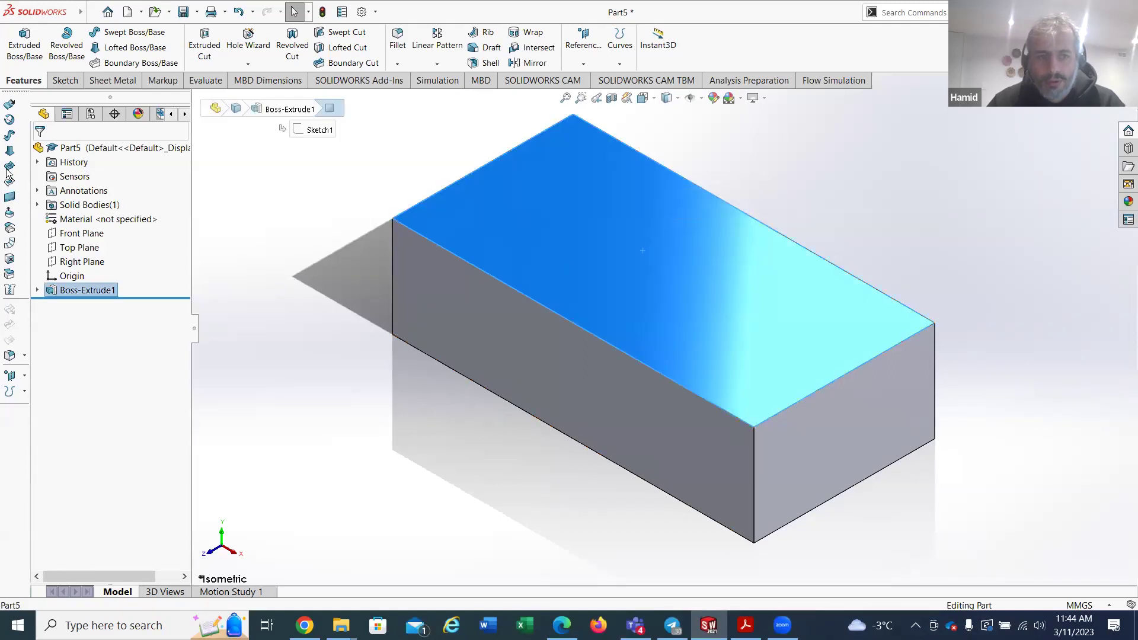
left_click(76, 81)
left_click(18, 42)
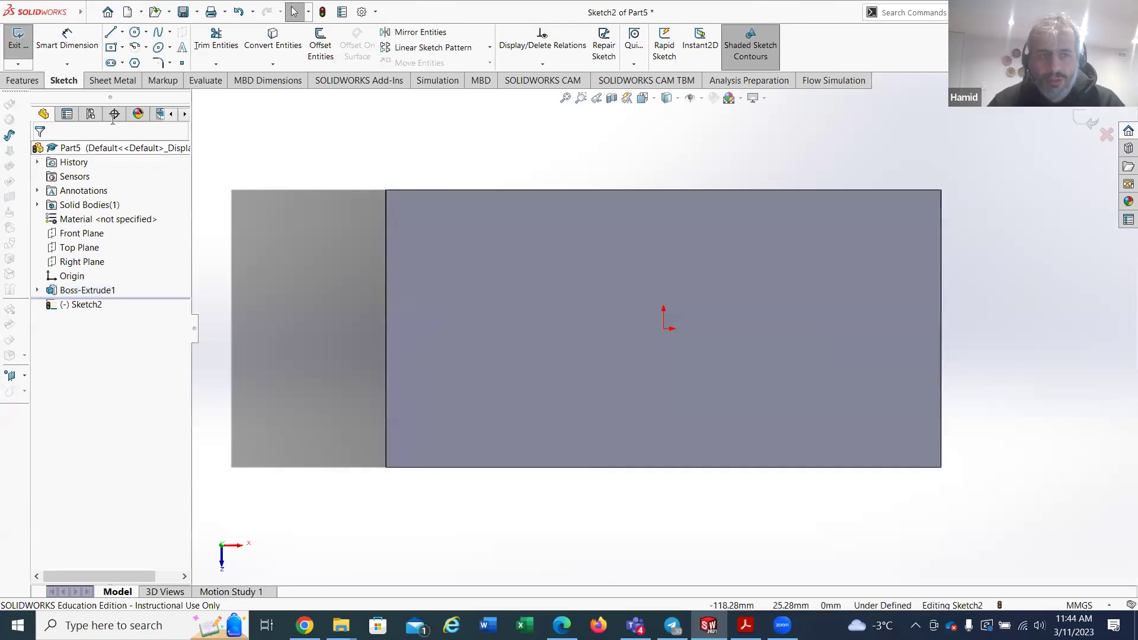
Step: Sketch a corner rectangle about 35 × 36 mm starting at the top face's rear left corner
left_click(113, 47)
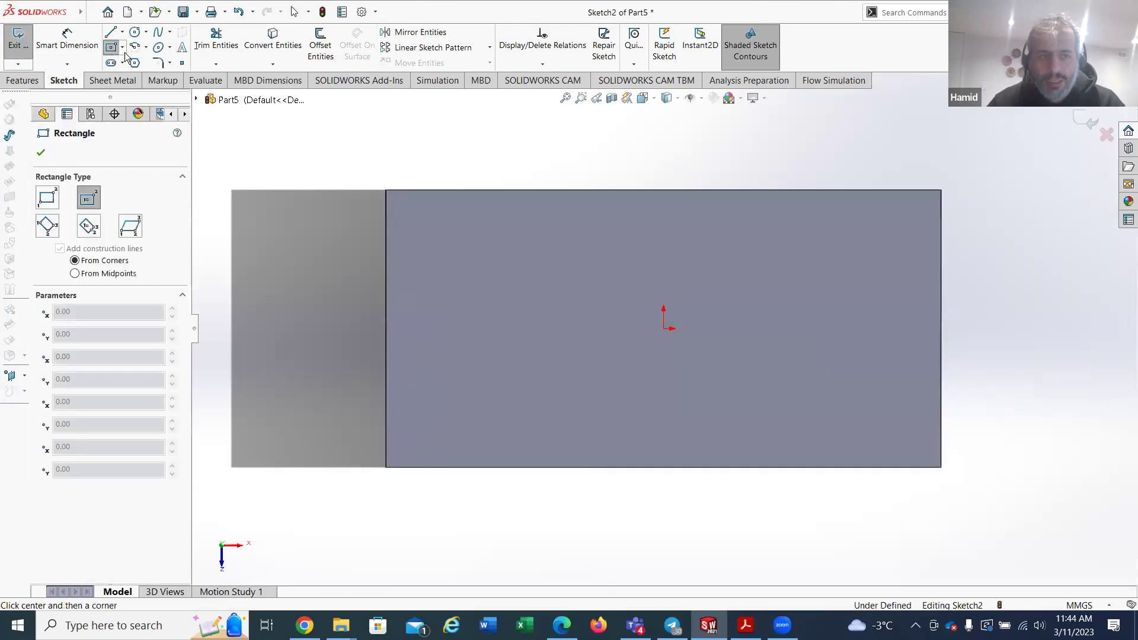
left_click(122, 48)
left_click(117, 64)
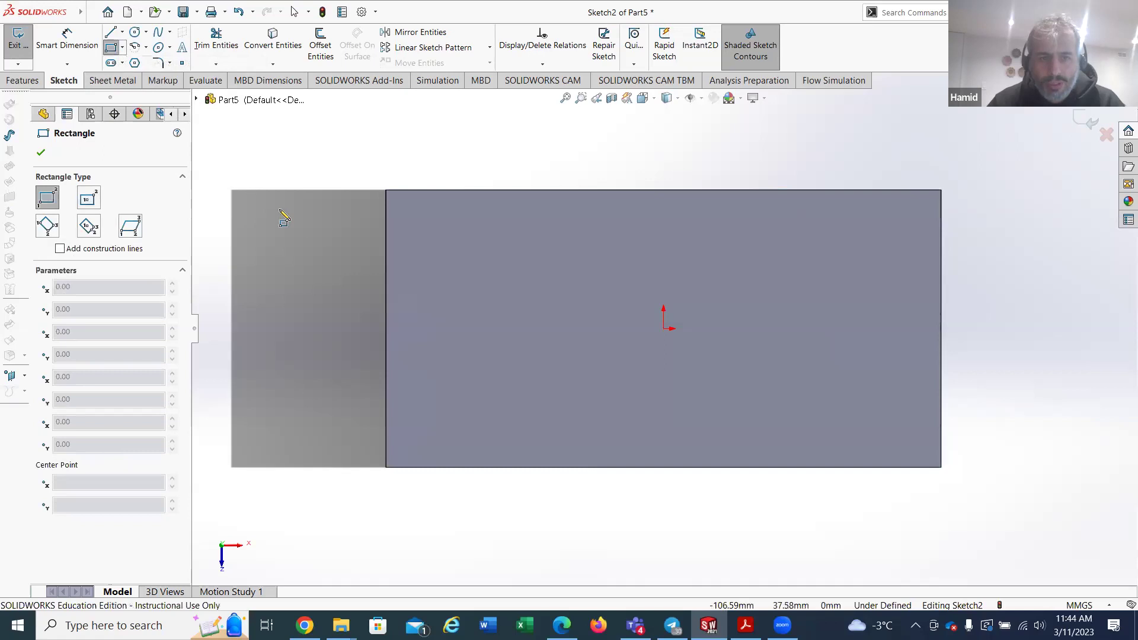
left_click(387, 190)
left_click(521, 329)
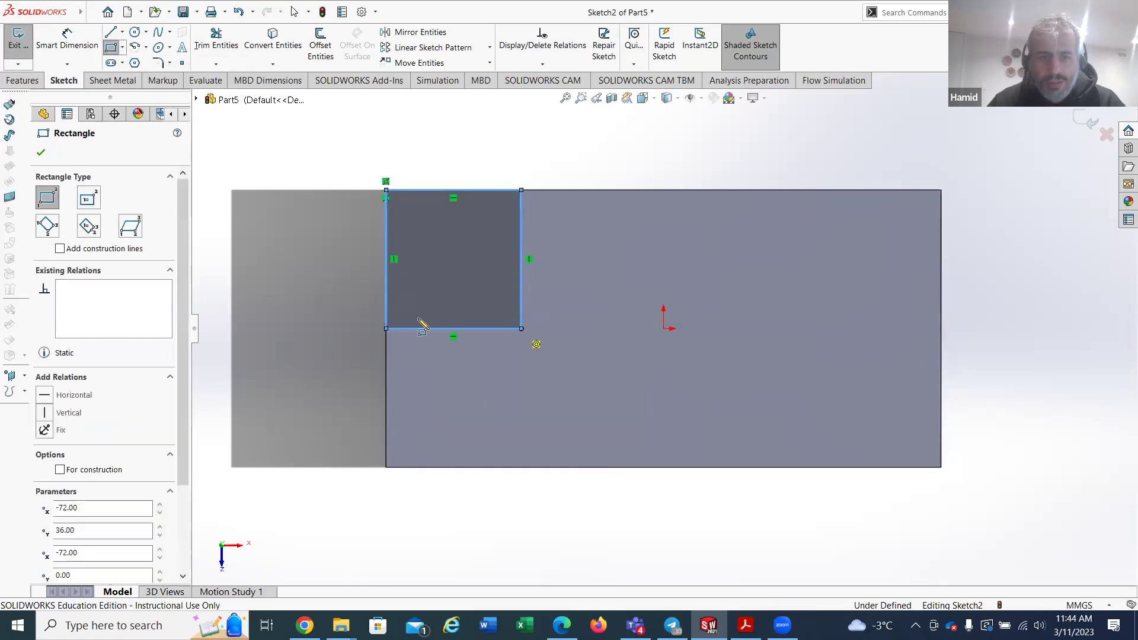
Step: Dimension the corner rectangle 36 mm along the block's short edge and 40 mm along its long edge
left_click(67, 39)
left_click(387, 235)
left_click(372, 297)
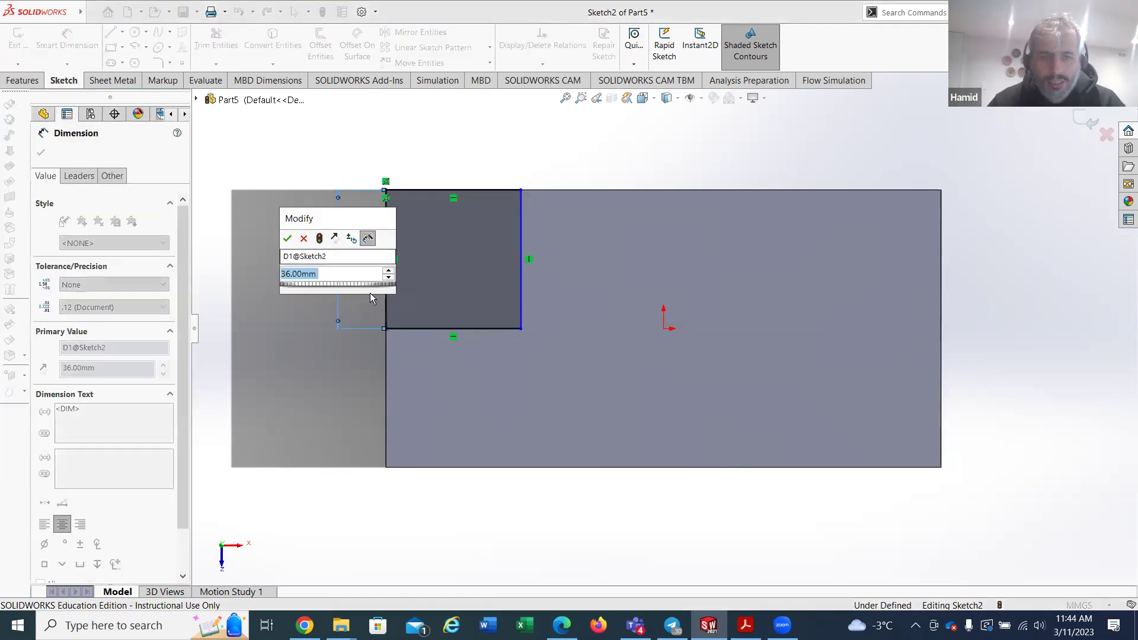
left_click(288, 238)
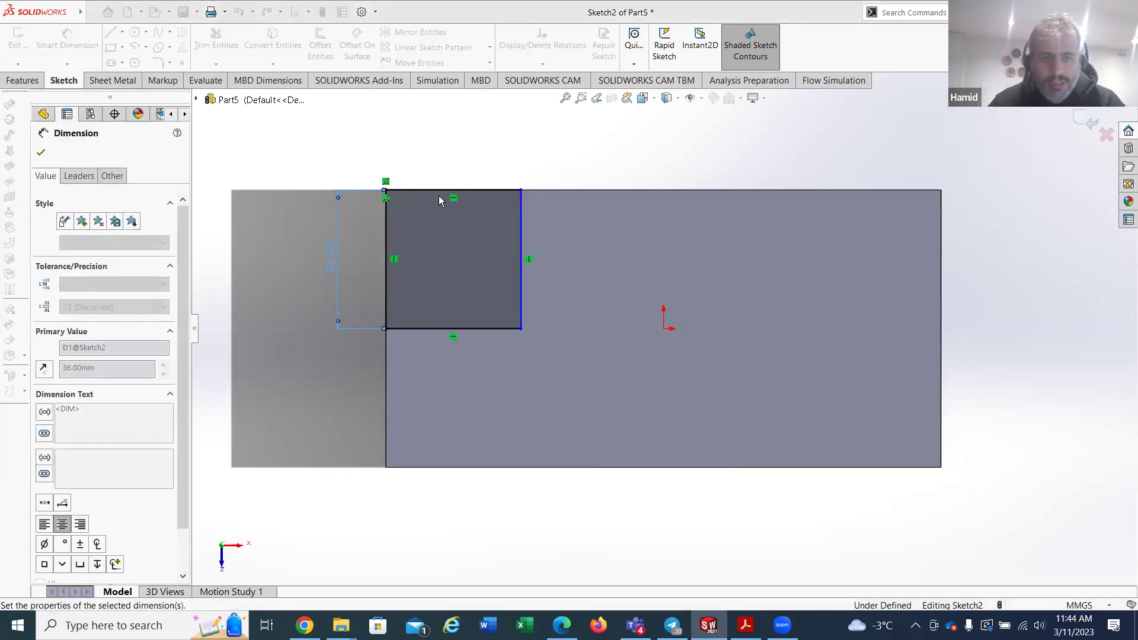
left_click(441, 191)
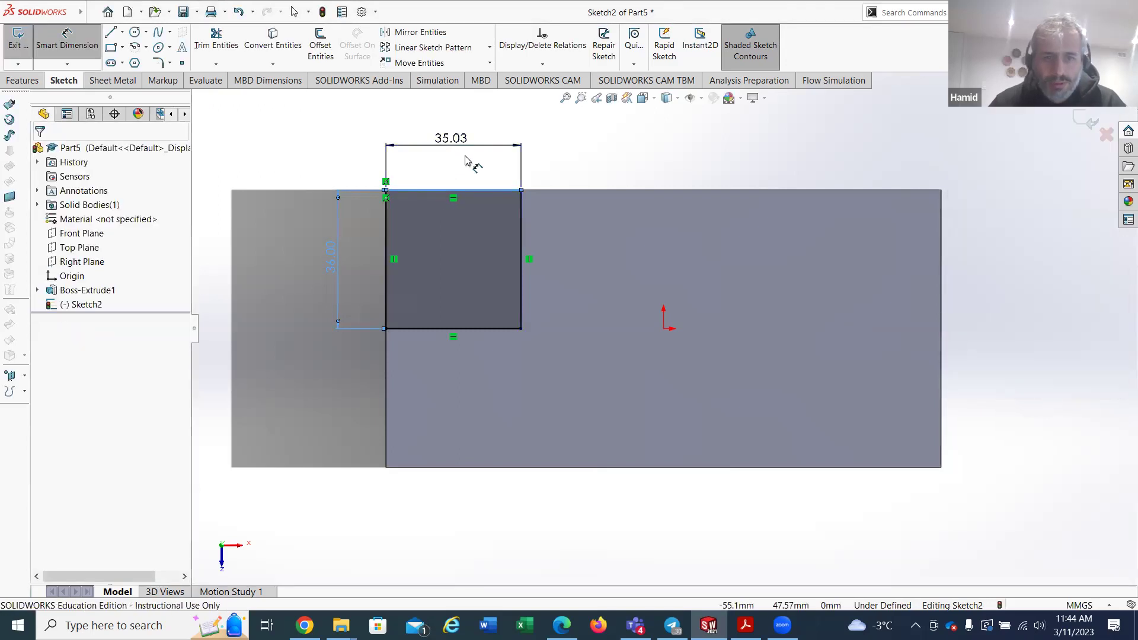
left_click(470, 172)
type("40")
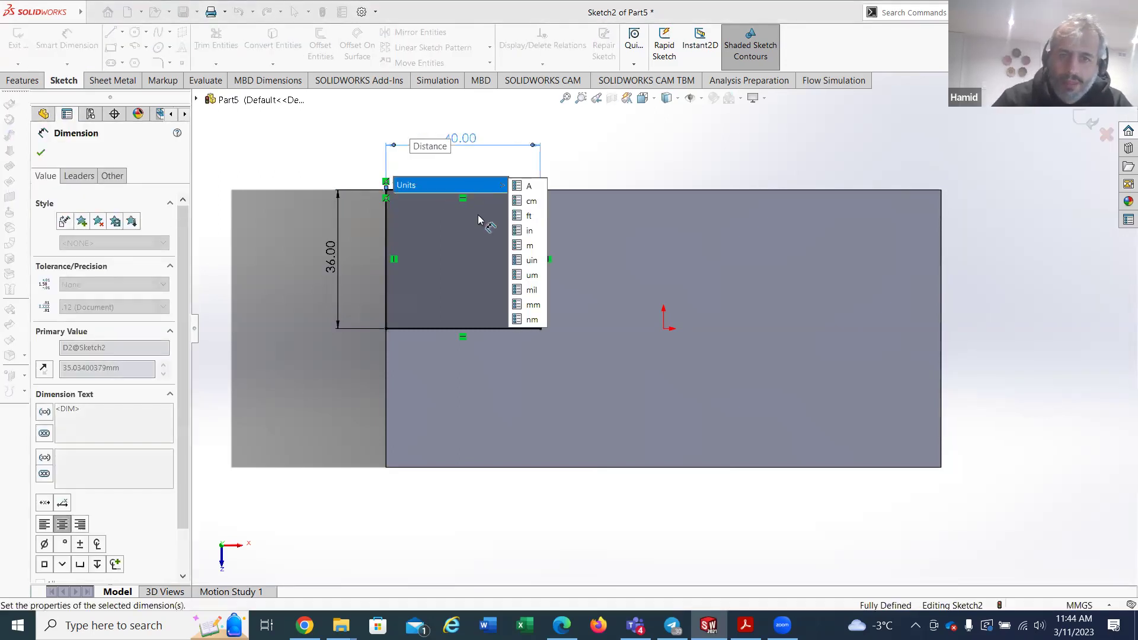
key("Return")
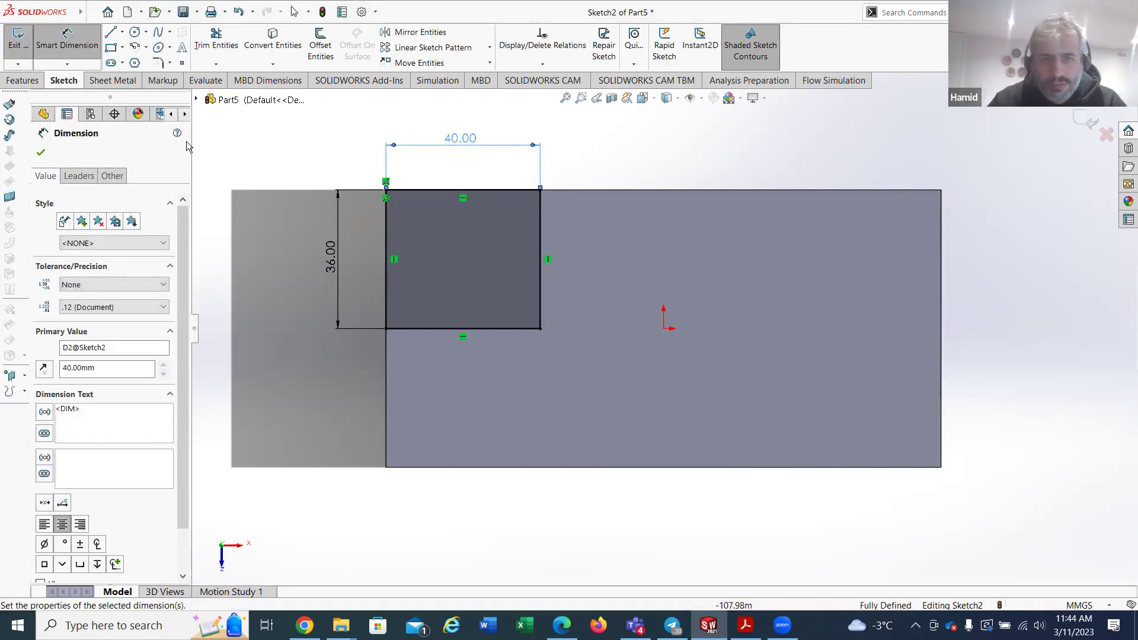
left_click(44, 153)
Step: Consult EX-5.pdf for the boss height, and extrude the rectangle upward 40 mm as a blind boss merged with the block
left_click(746, 625)
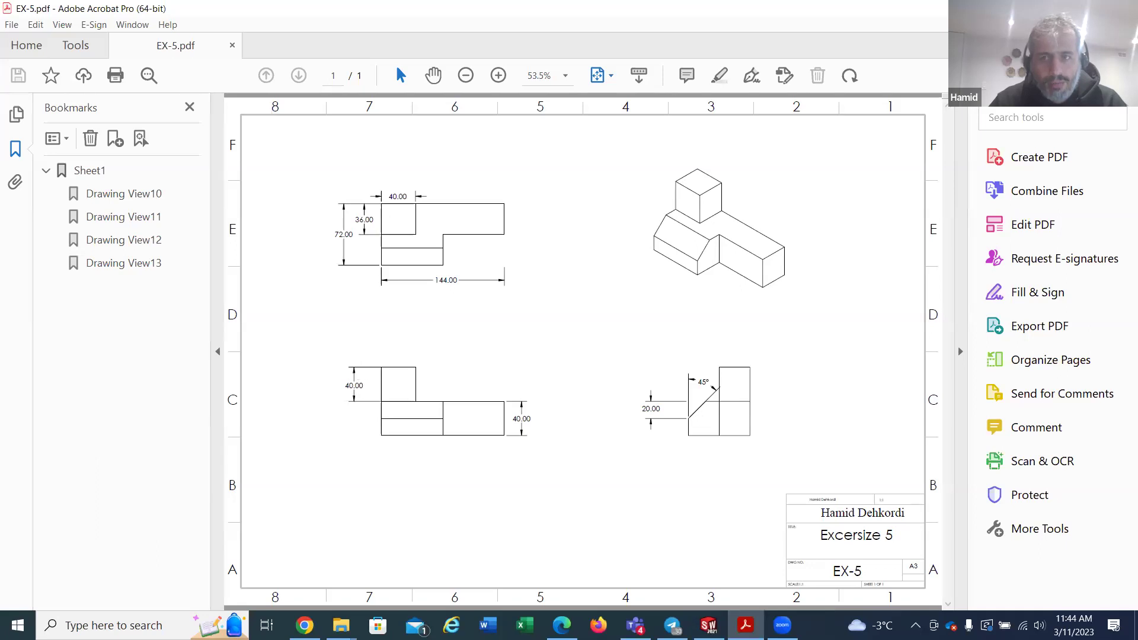
key("alt+Tab")
left_click(24, 45)
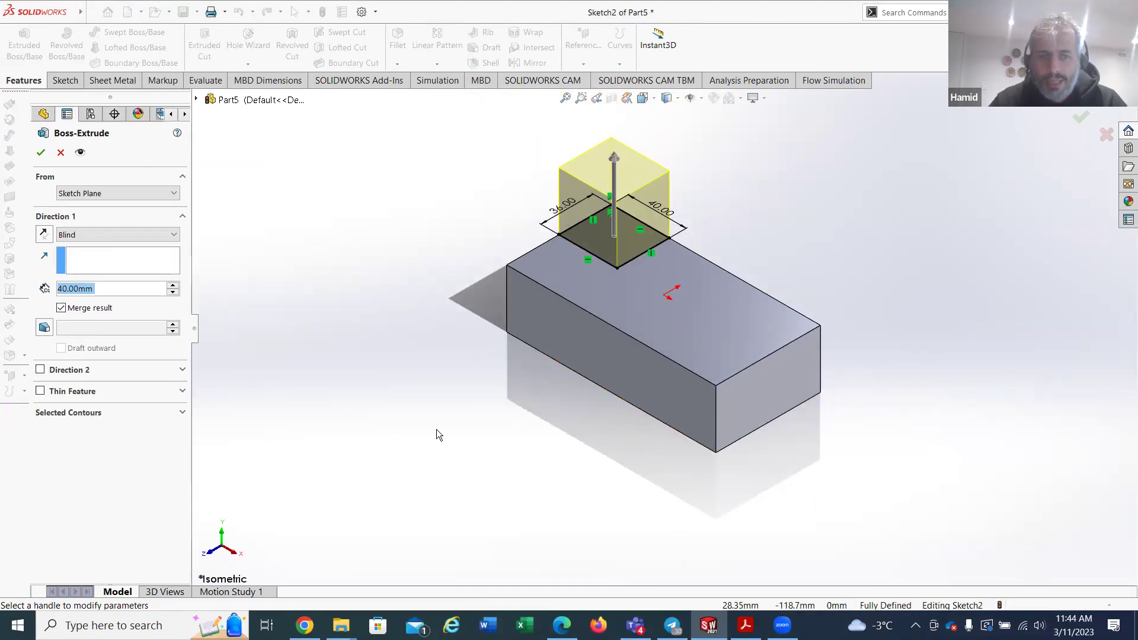
middle_click_drag(378, 413, 503, 478)
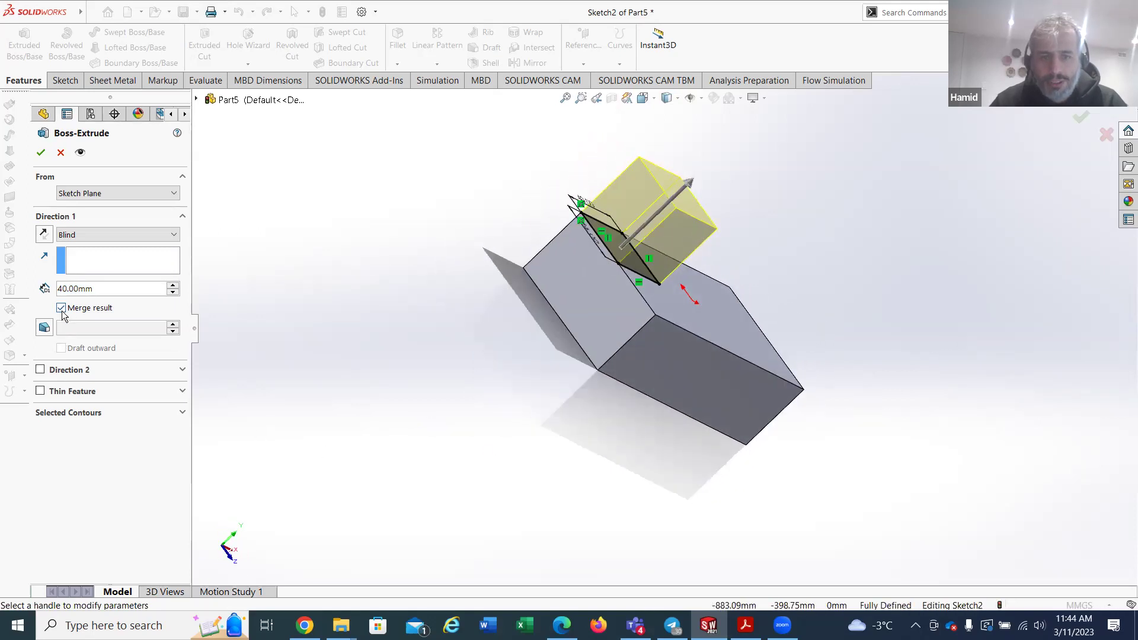
scroll(572, 261, "down", 1)
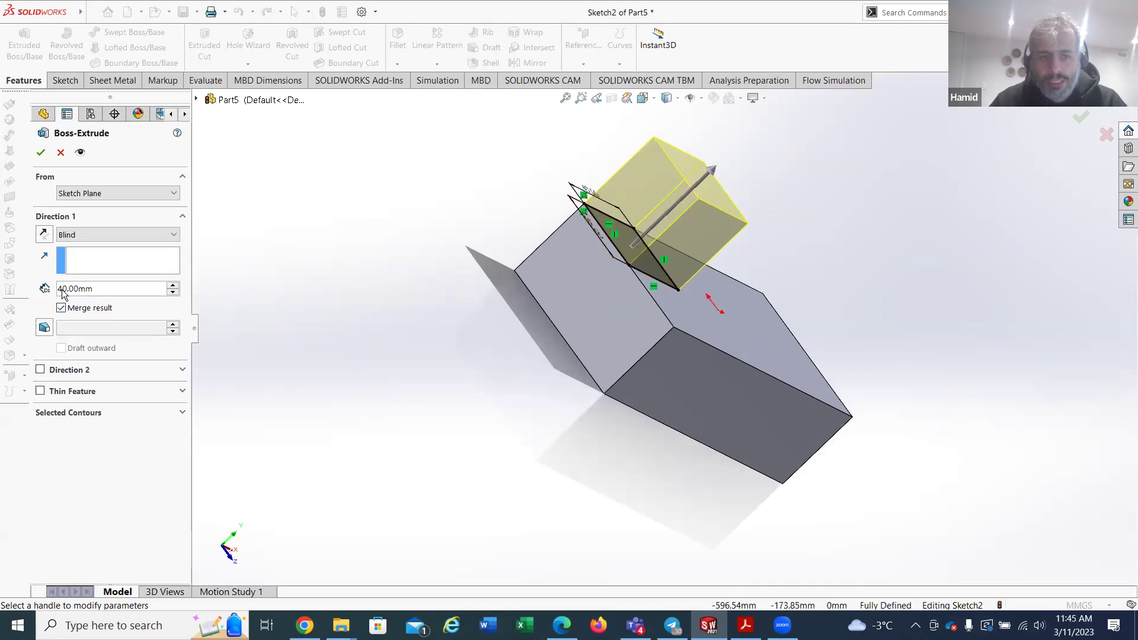
left_click(38, 154)
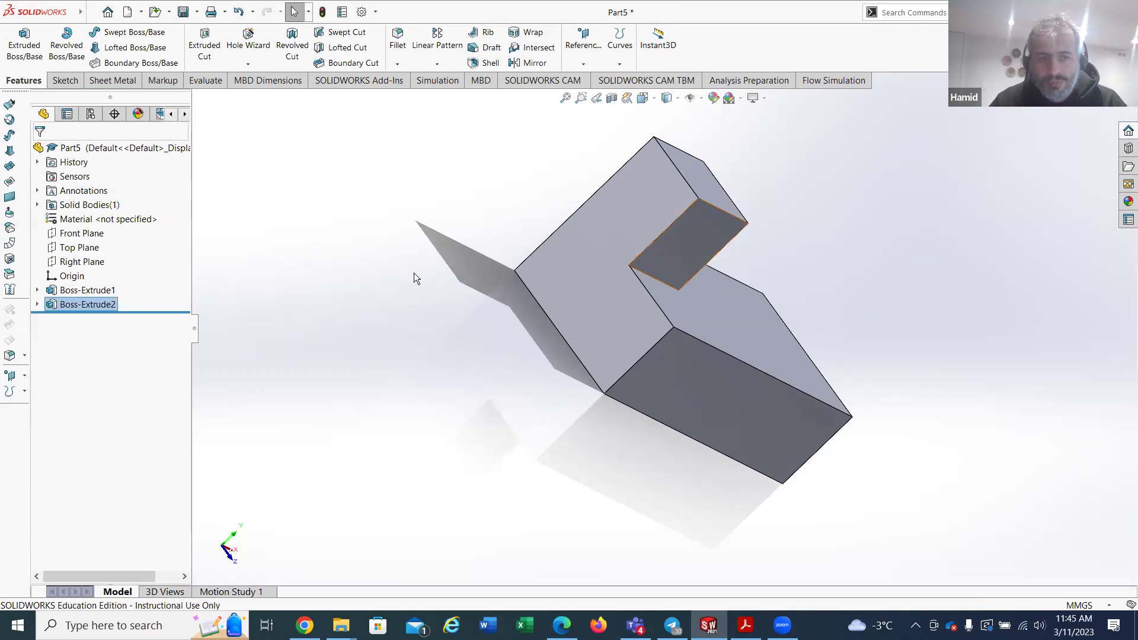
Step: Turn off Merge result for the upper boss and check its faces and the base block's faces as separate bodies
right_click(80, 304)
left_click(86, 268)
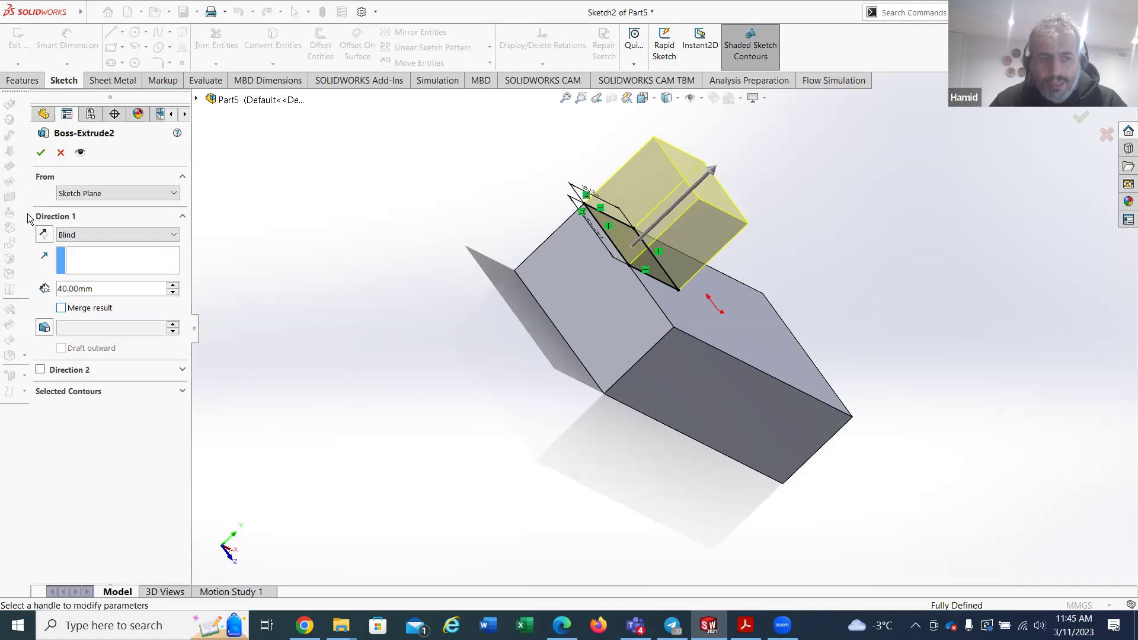
left_click(41, 152)
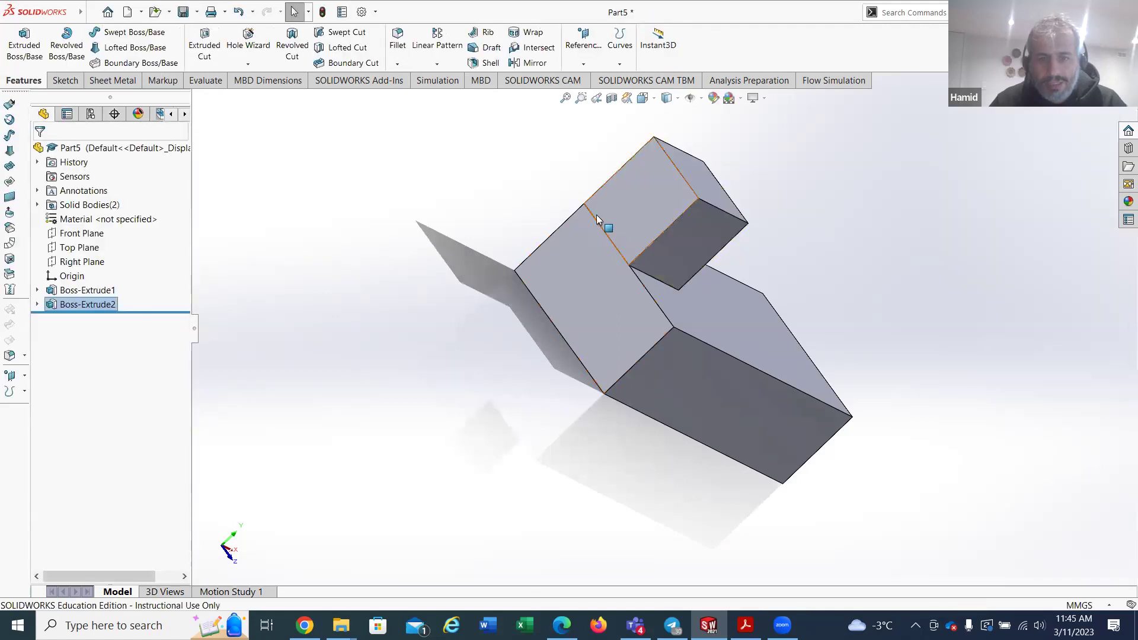
left_click(678, 196)
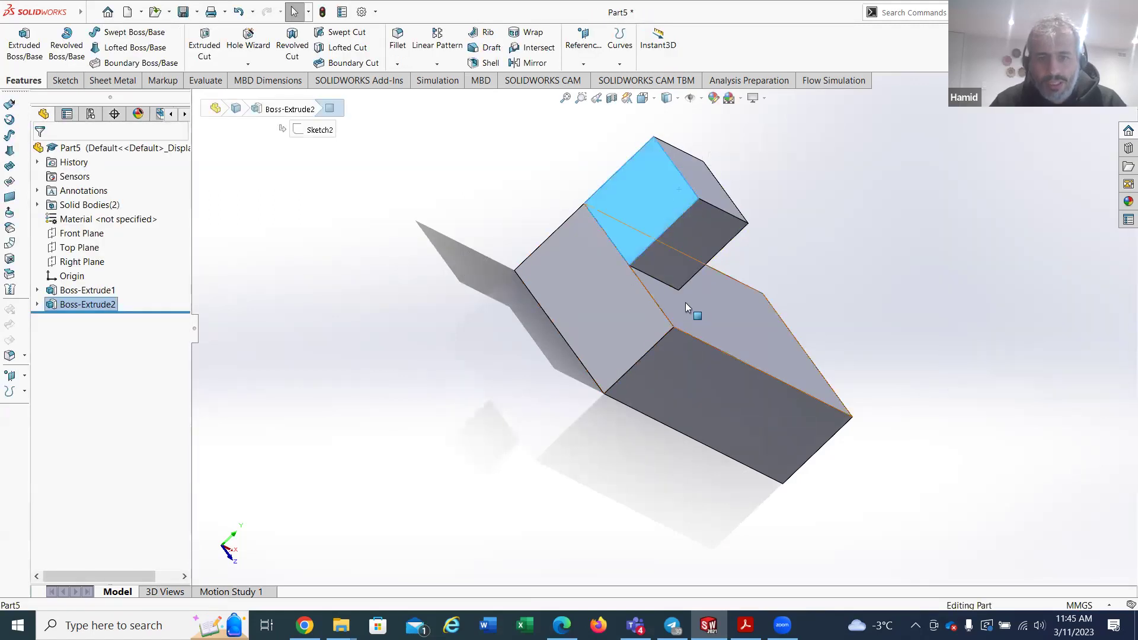
left_click(702, 266)
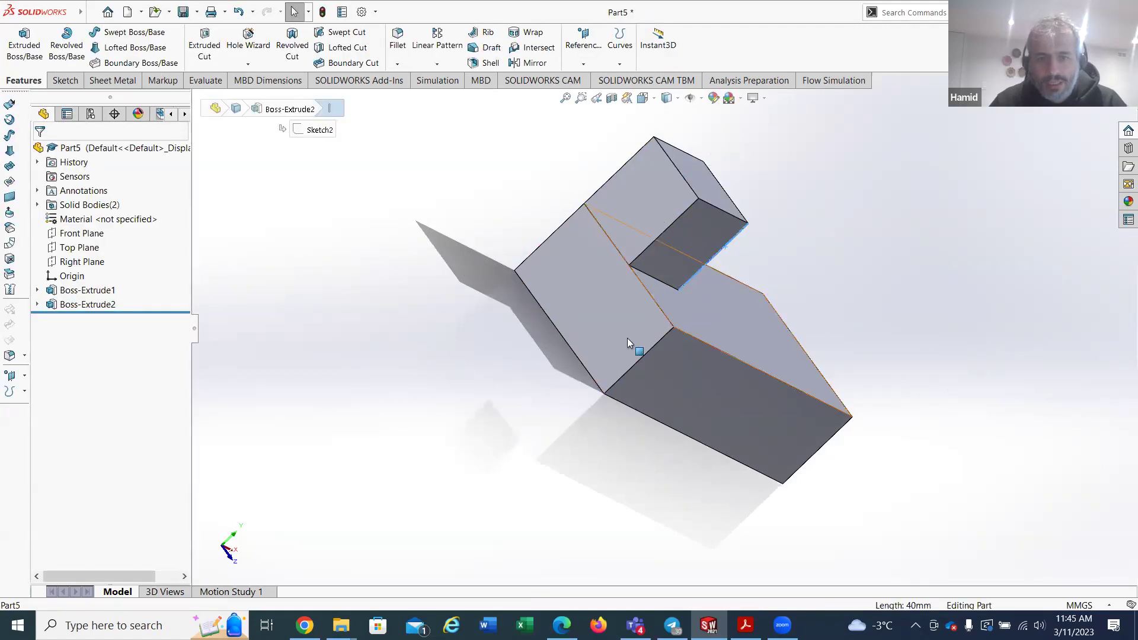
left_click(691, 235)
left_click(595, 318)
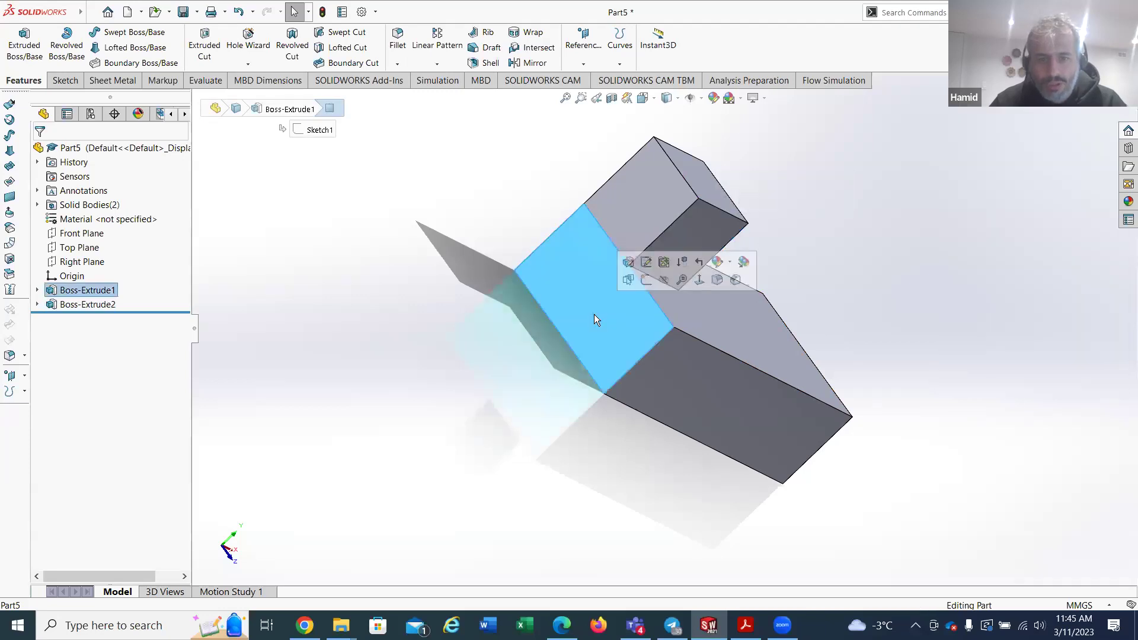
left_click(654, 209)
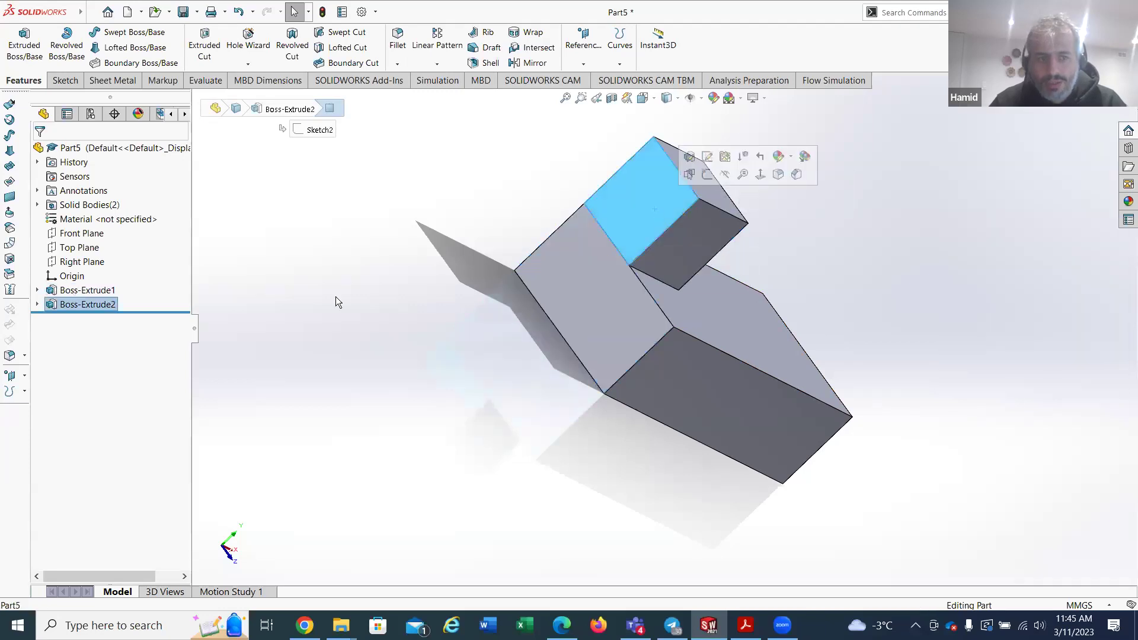
Step: Turn Merge result back on for the upper boss so it joins the base block
right_click(84, 305)
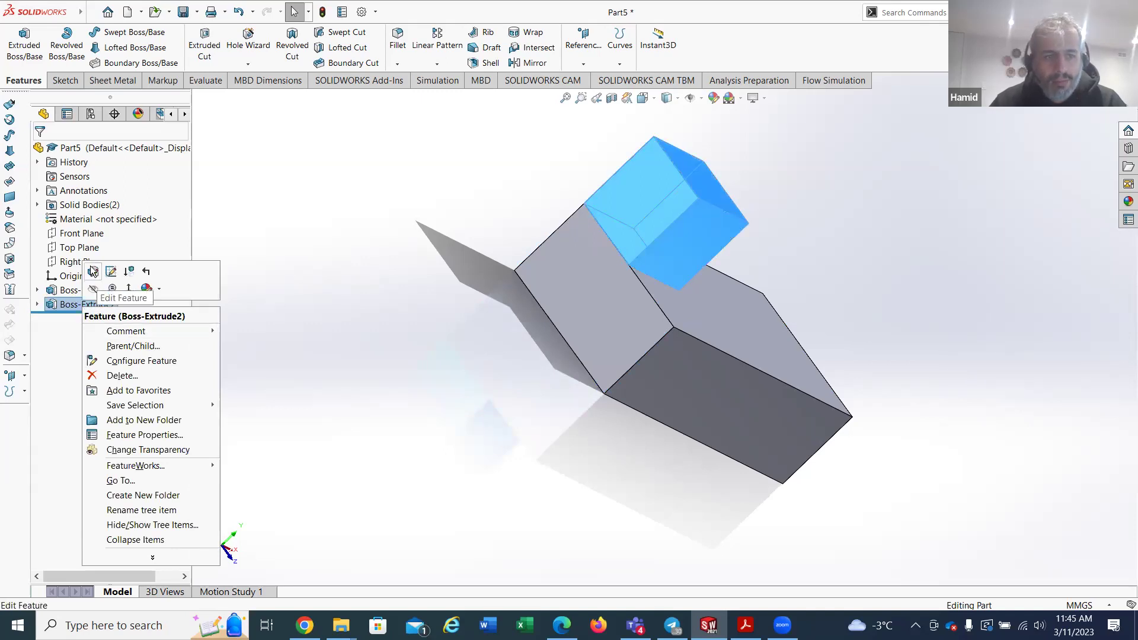
left_click(93, 272)
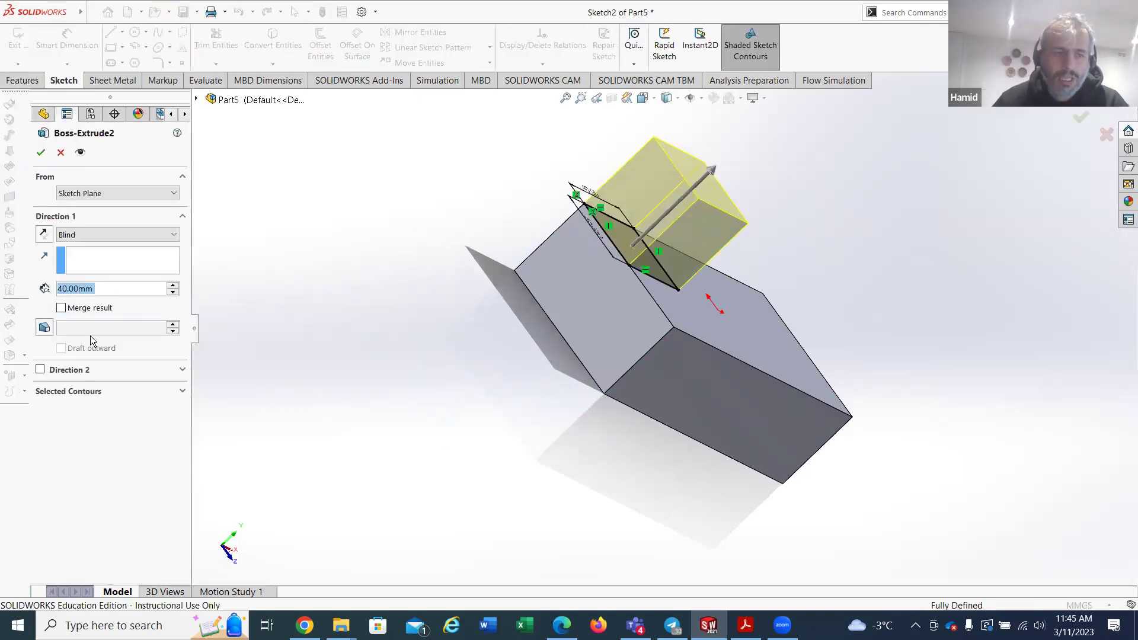
left_click(62, 309)
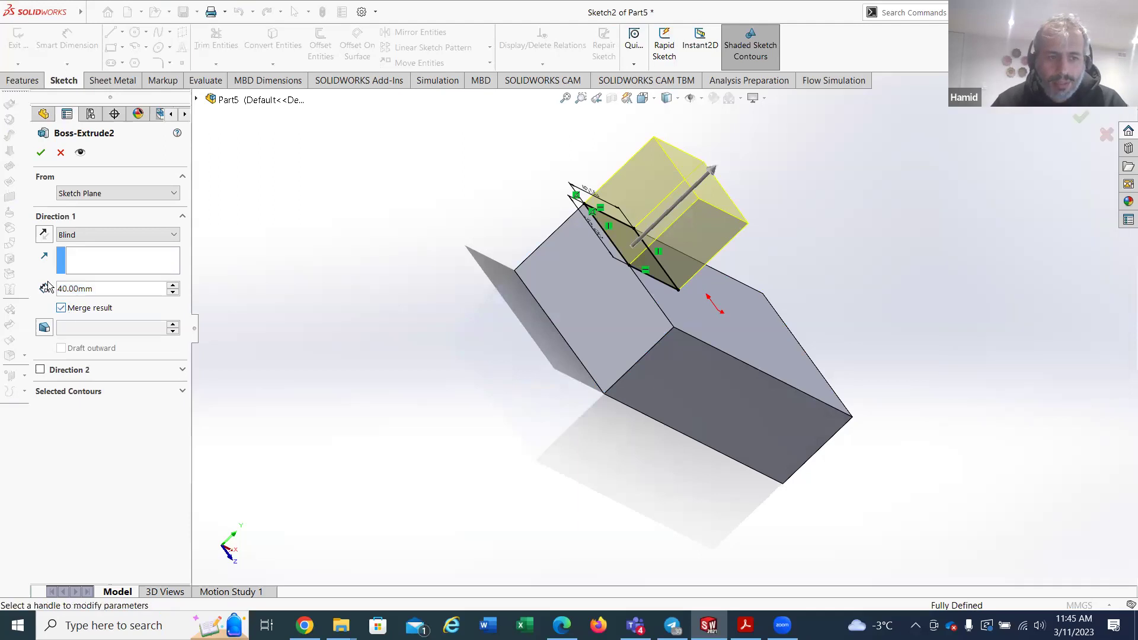
left_click(40, 152)
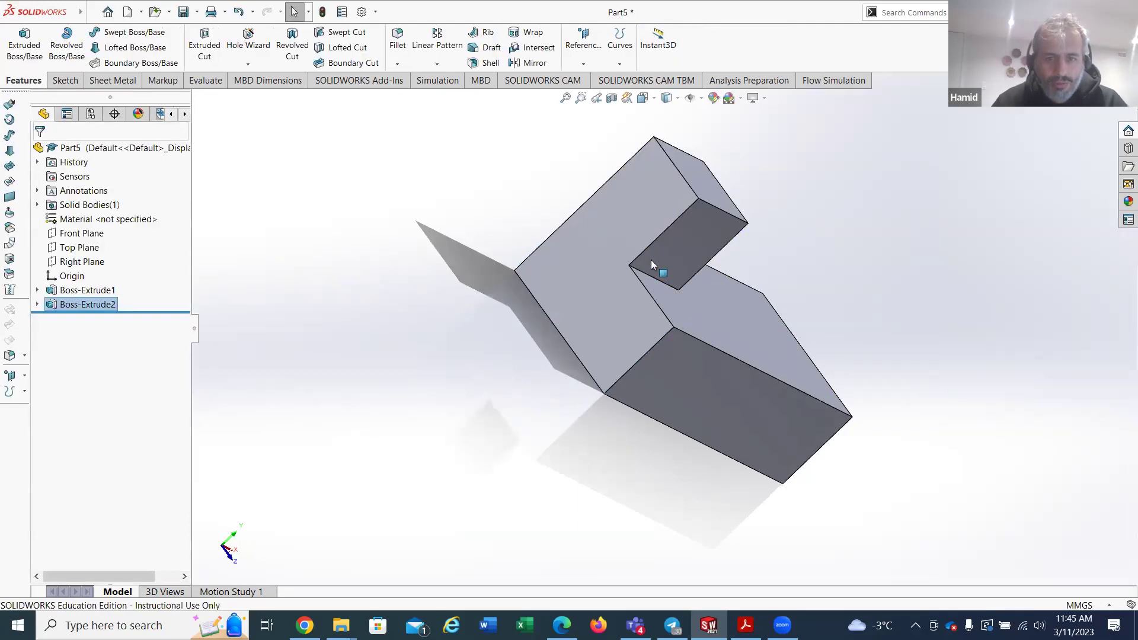
Step: Inspect the merged part from several angles, review the corner cutout in EX-5.pdf, and return to the part in SOLIDWORKS
middle_click_drag(679, 280, 595, 199)
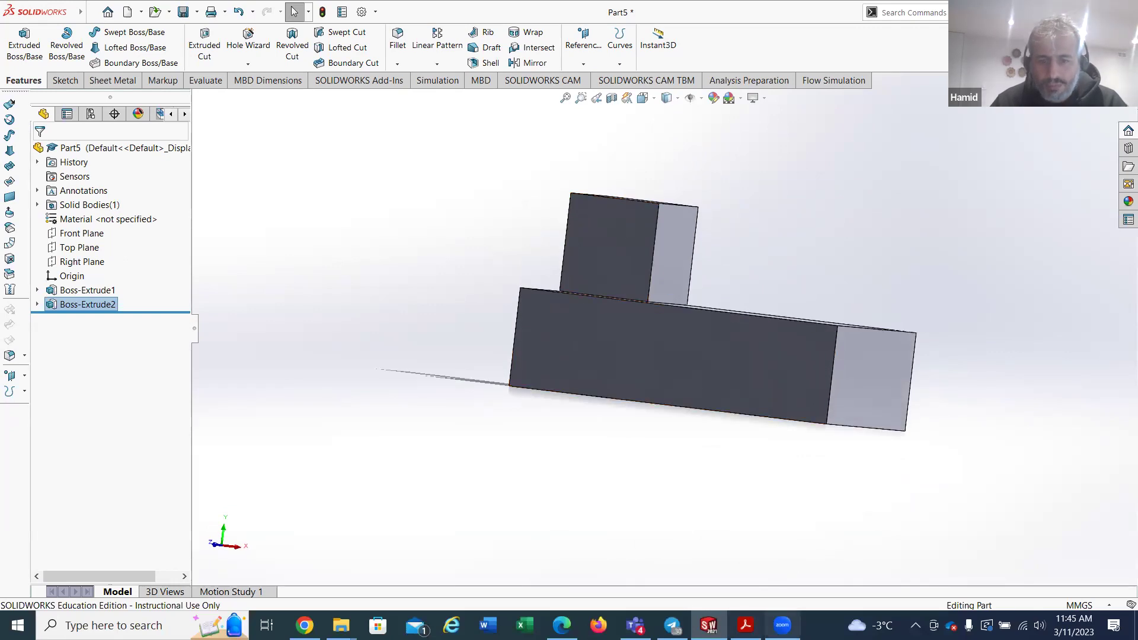
middle_click_drag(634, 378, 608, 420)
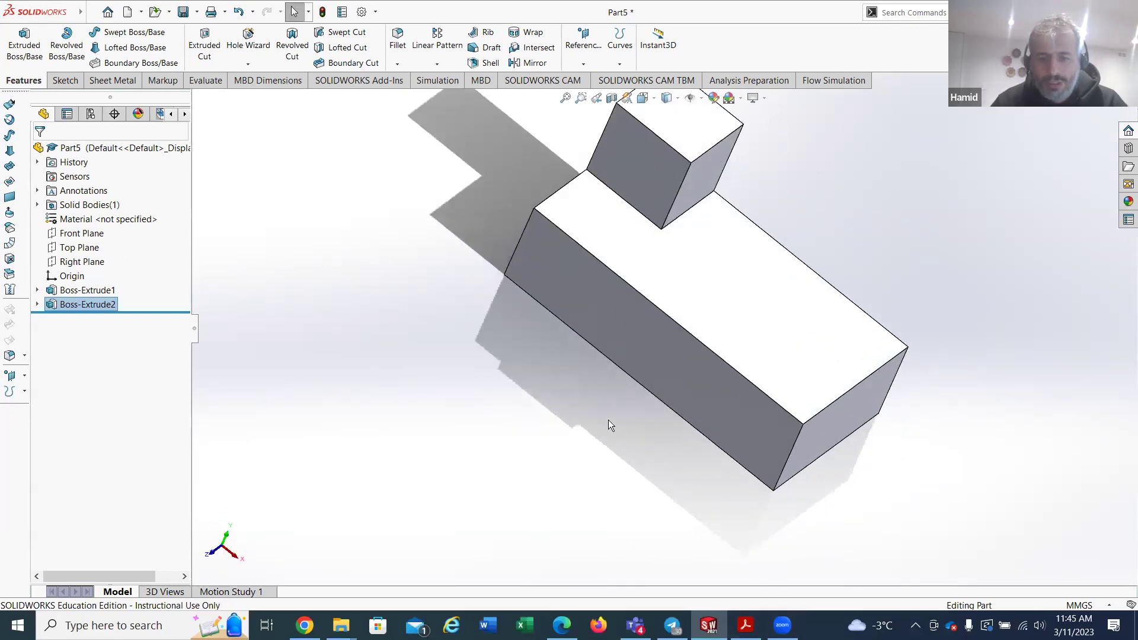
key("alt+Tab")
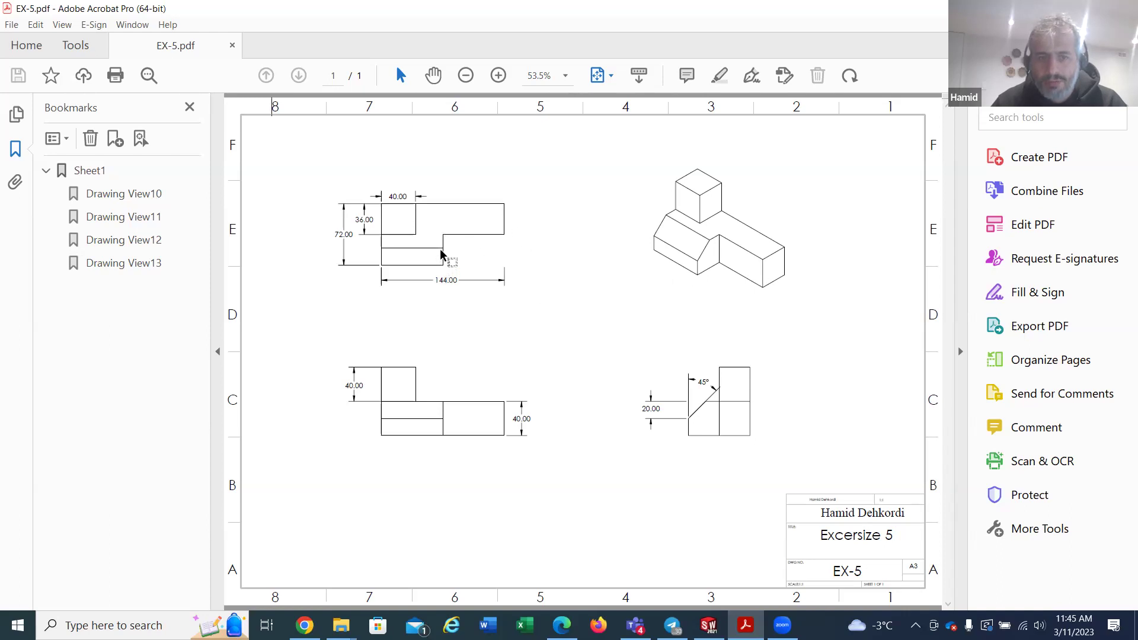
left_click_drag(444, 283, 440, 280)
key("alt+Tab")
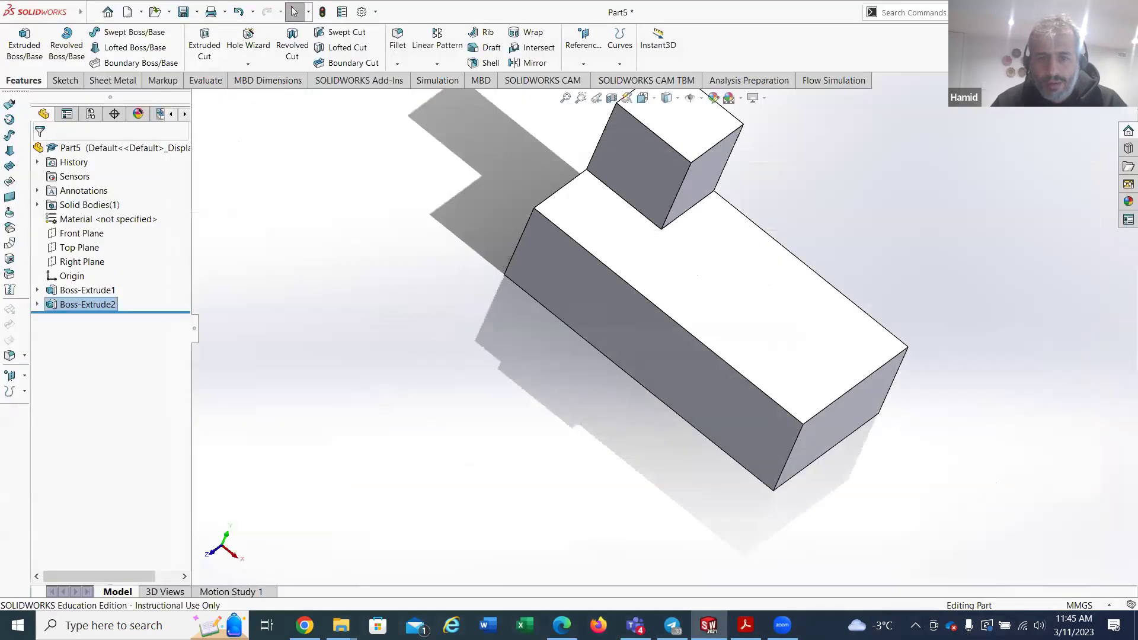
Step: Sketch a corner rectangle on the base block's top face, from the origin to the front corner at the end away from the boss
left_click(758, 297)
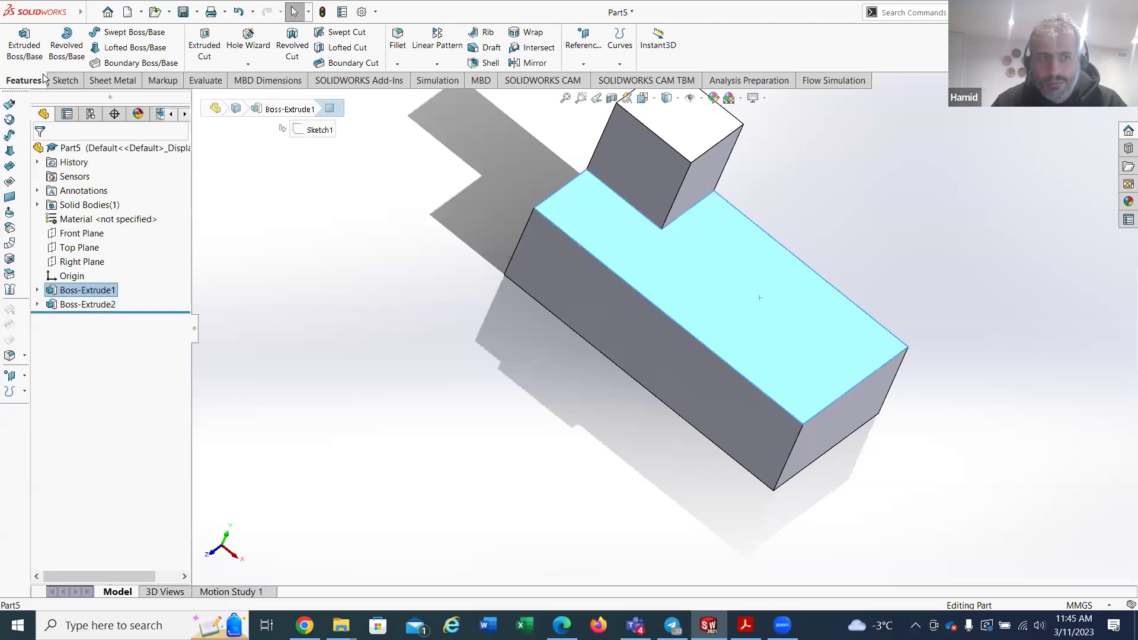
left_click(64, 80)
left_click(19, 47)
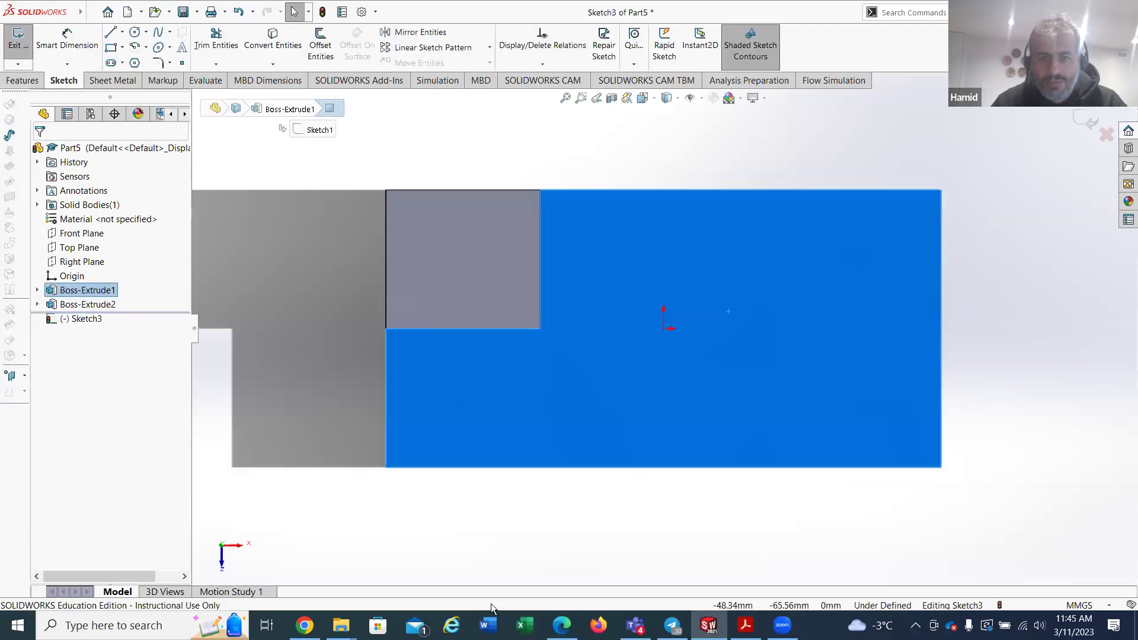
left_click(847, 516)
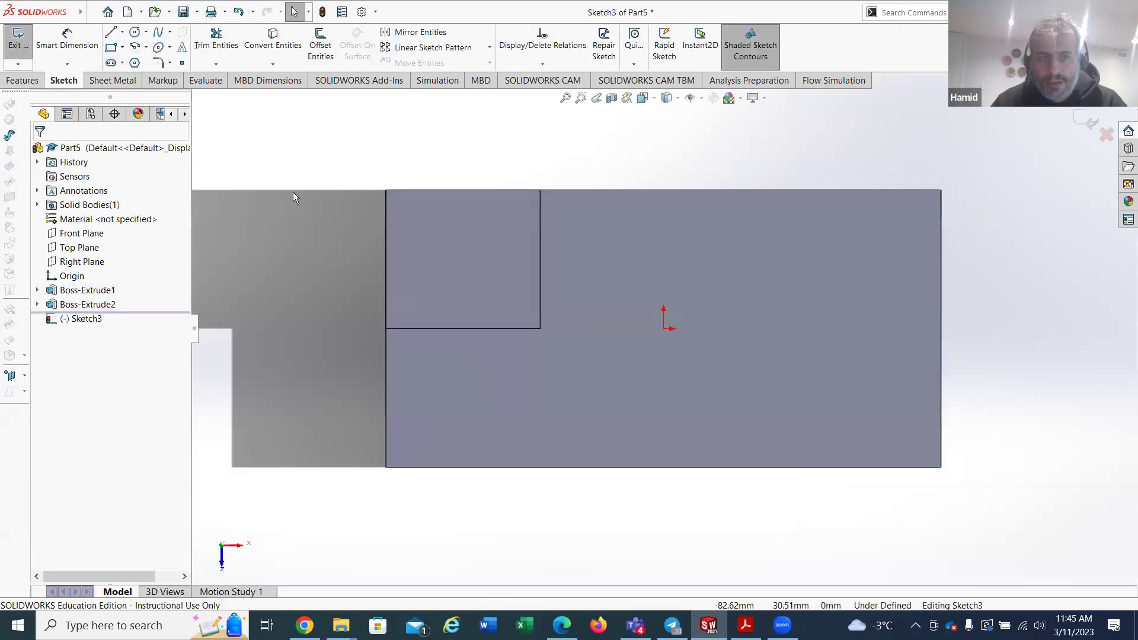
left_click(111, 48)
left_click(663, 327)
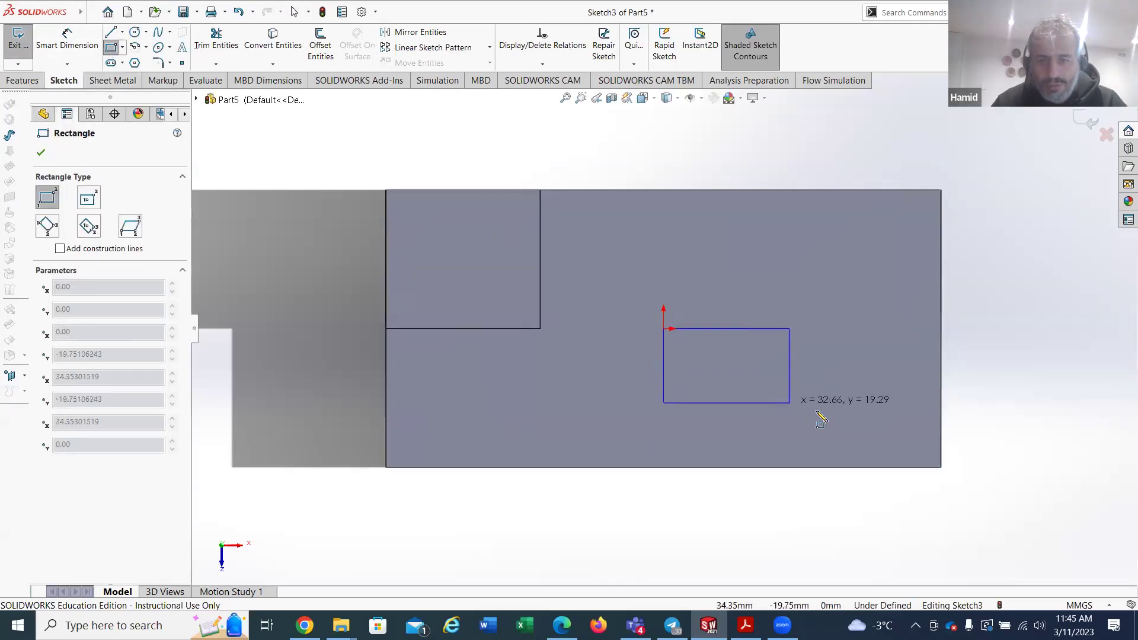
left_click(945, 475)
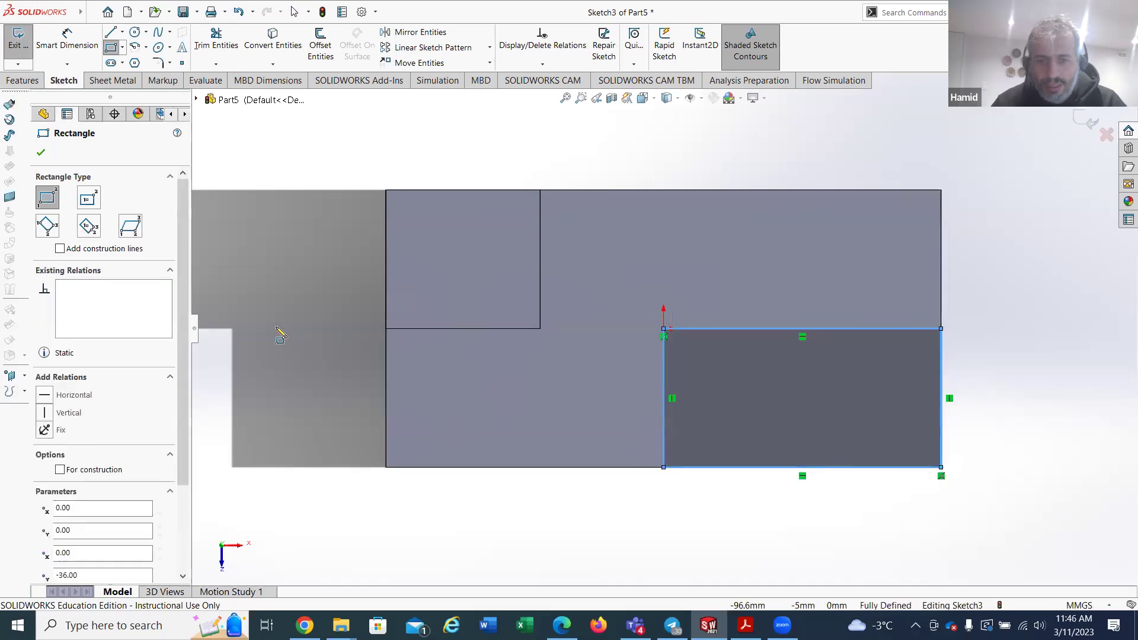
left_click(41, 152)
mouse_move(699, 464)
middle_mouse_down()
mouse_move(712, 446)
mouse_move(679, 337)
middle_mouse_up()
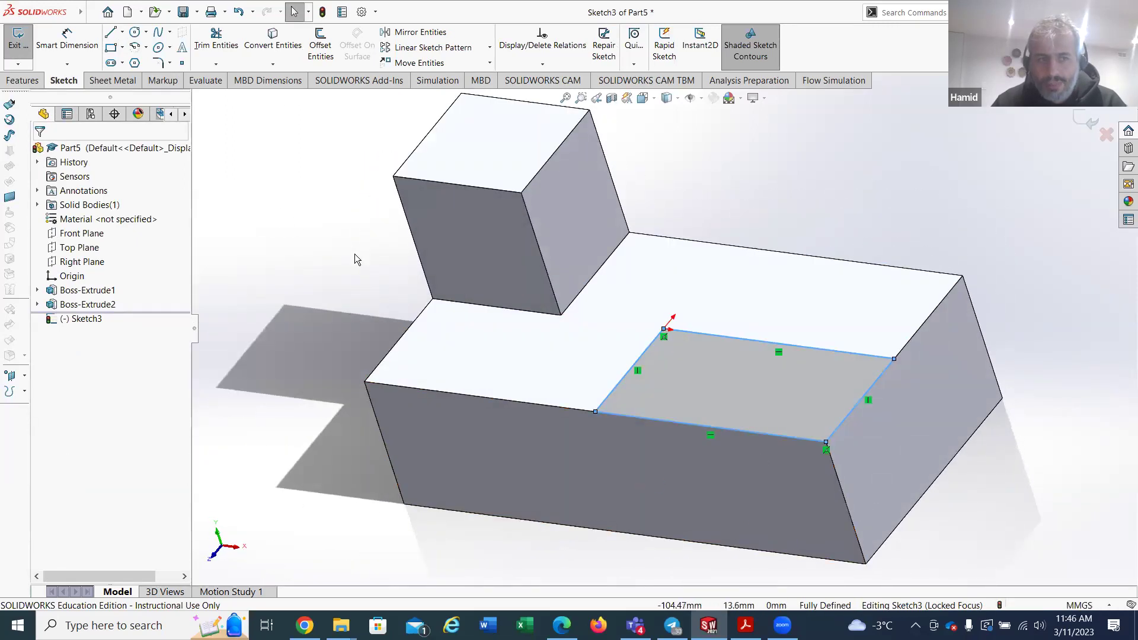